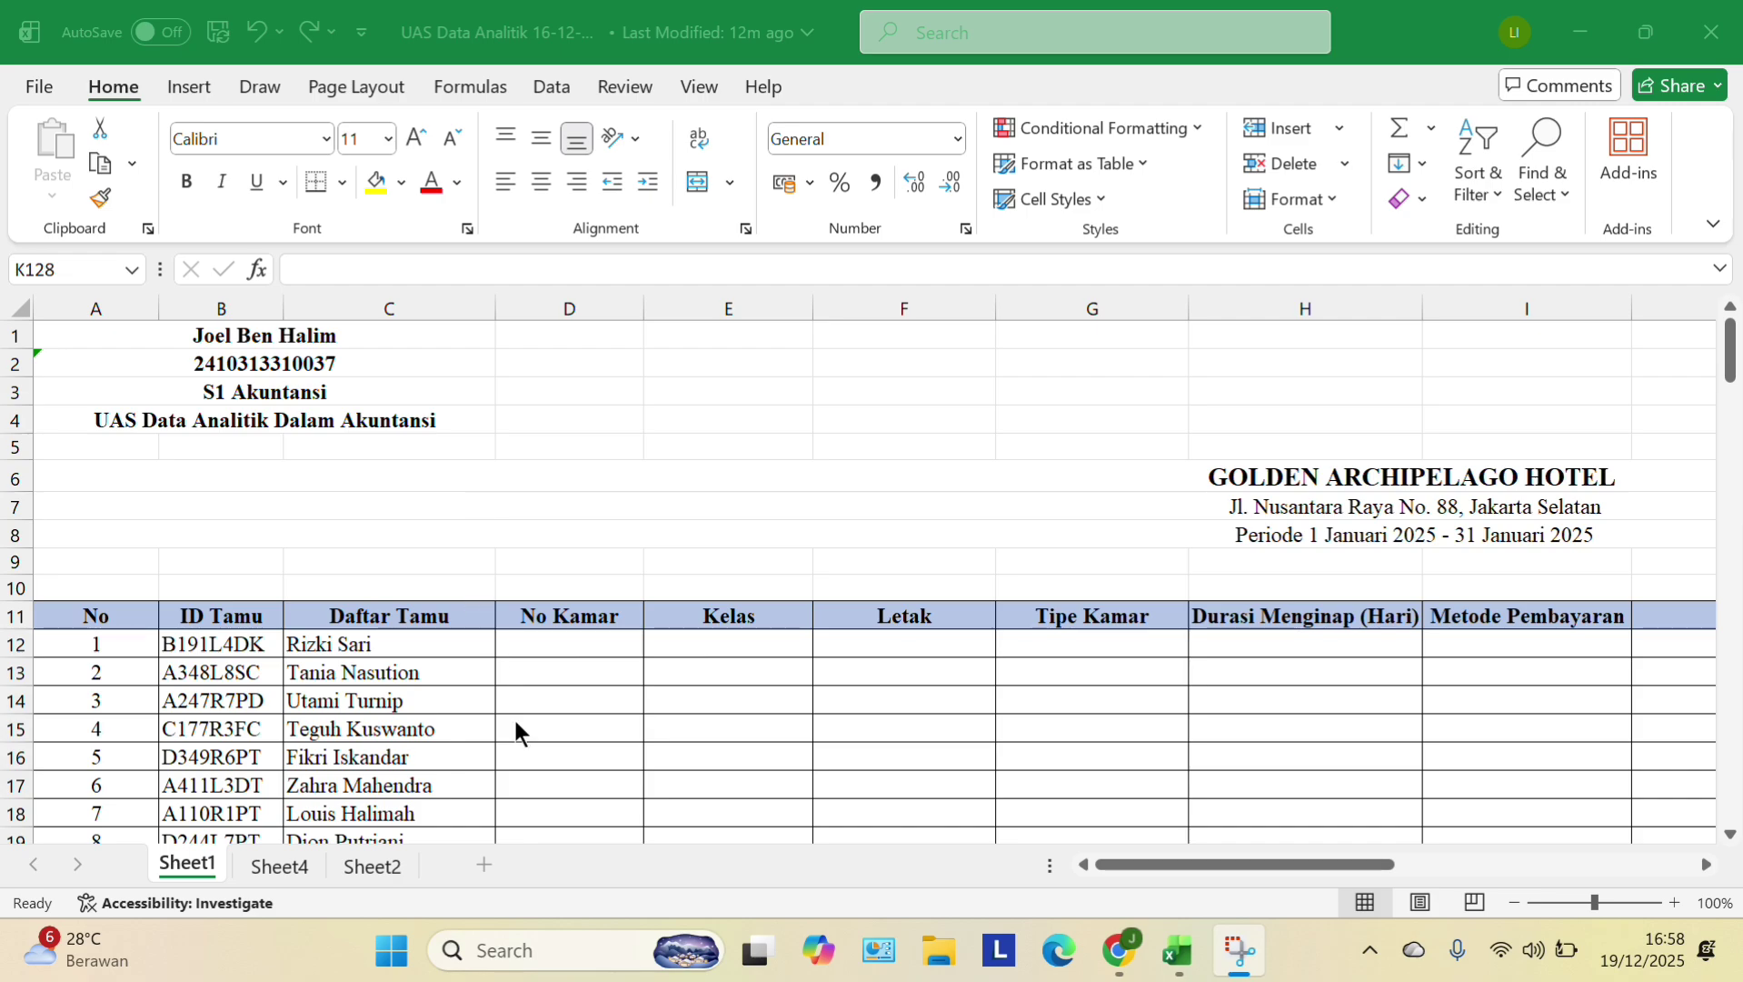
- Examine the guest table's column headings through Fasilitas, plus the TIPE KAMAR rate table and the notes beneath the guest list
scroll(515, 721, down, 20)
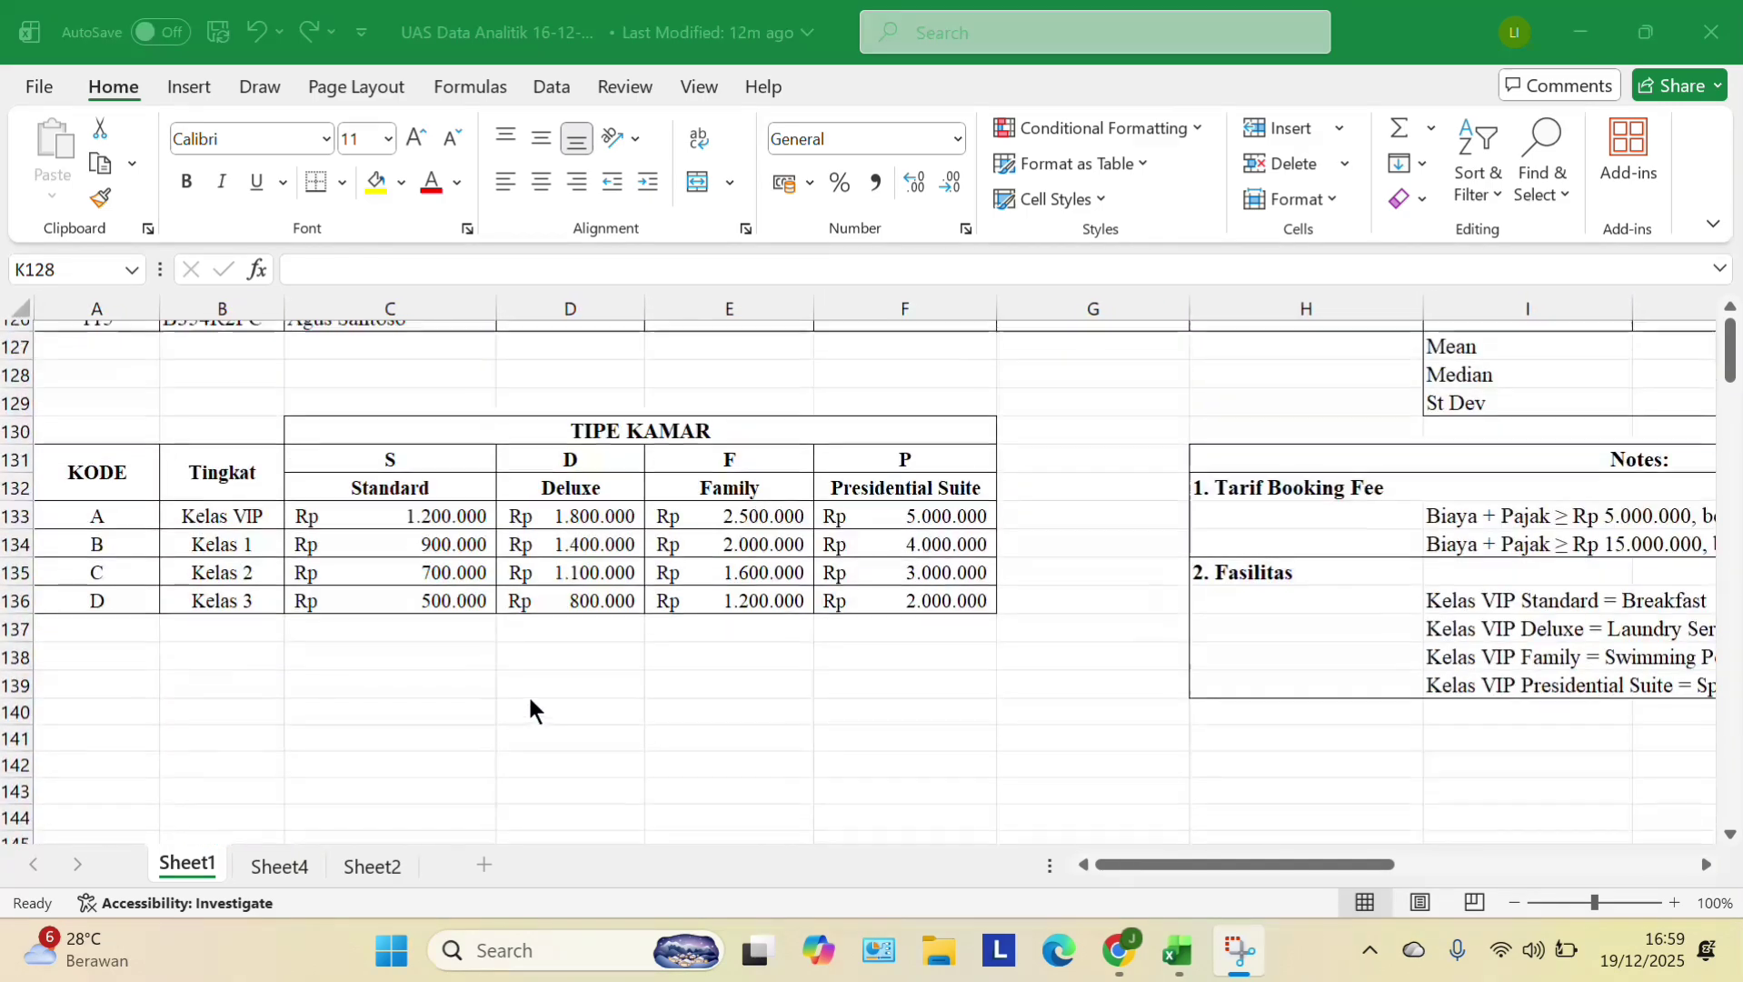
scroll(530, 708, up, 20)
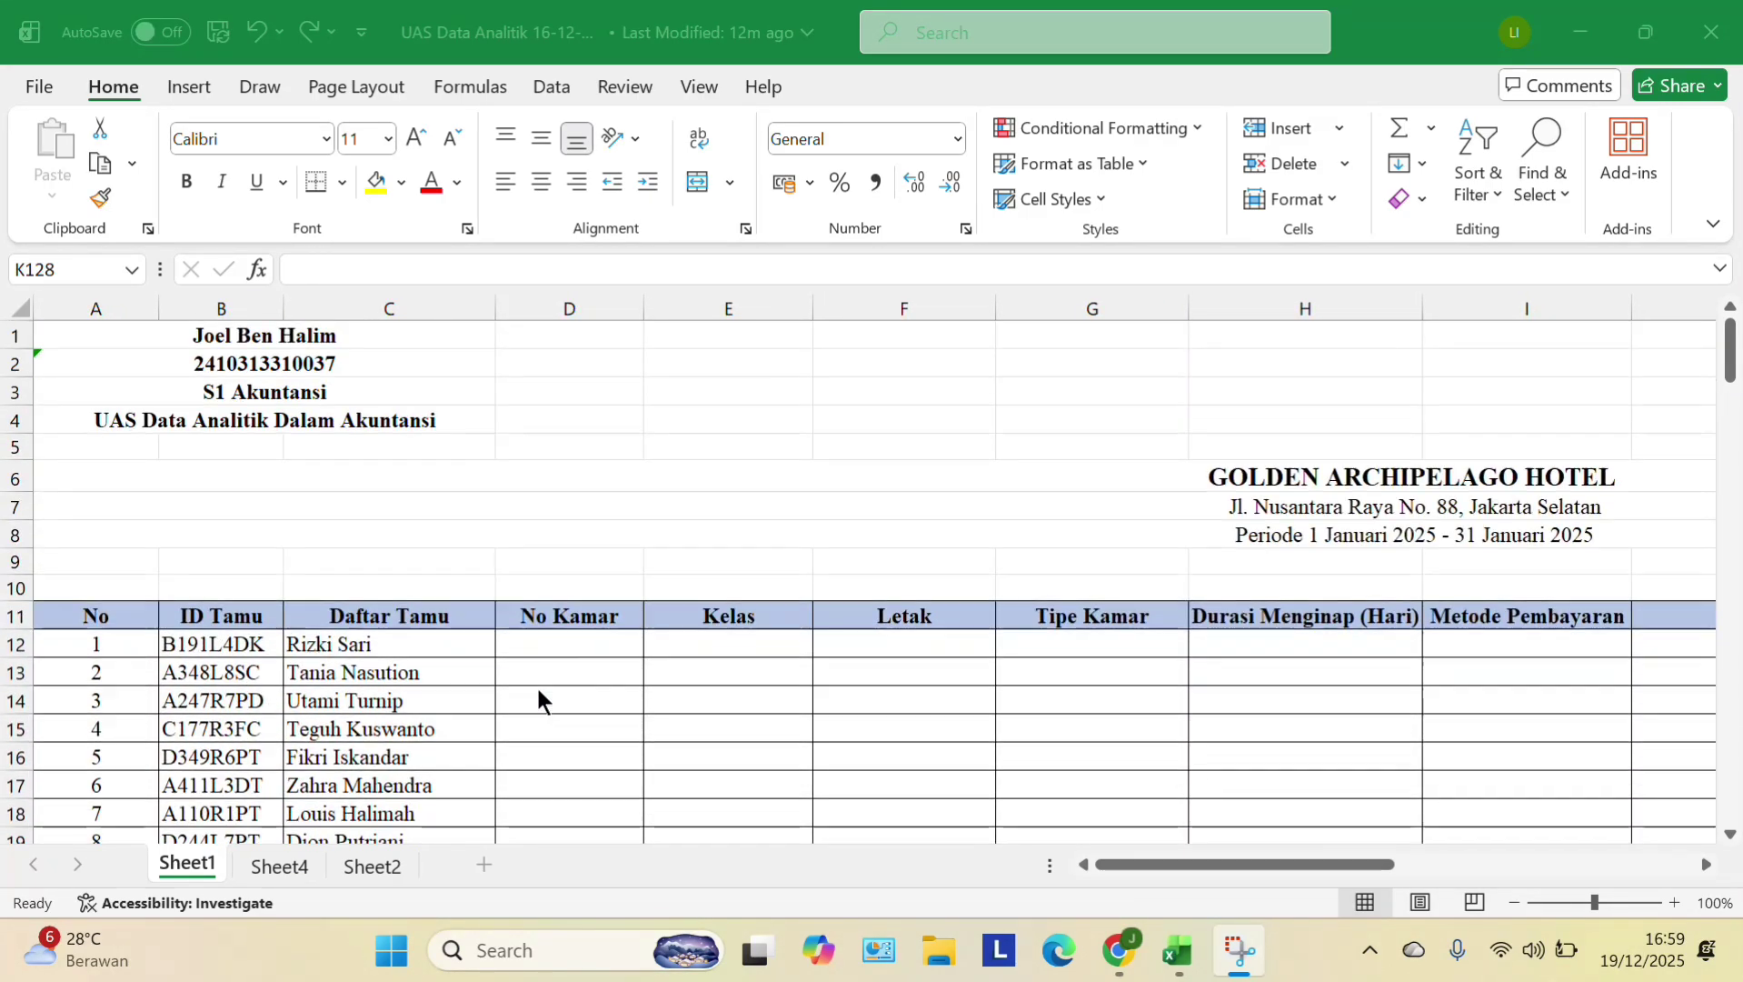
scroll(532, 678, right, 3)
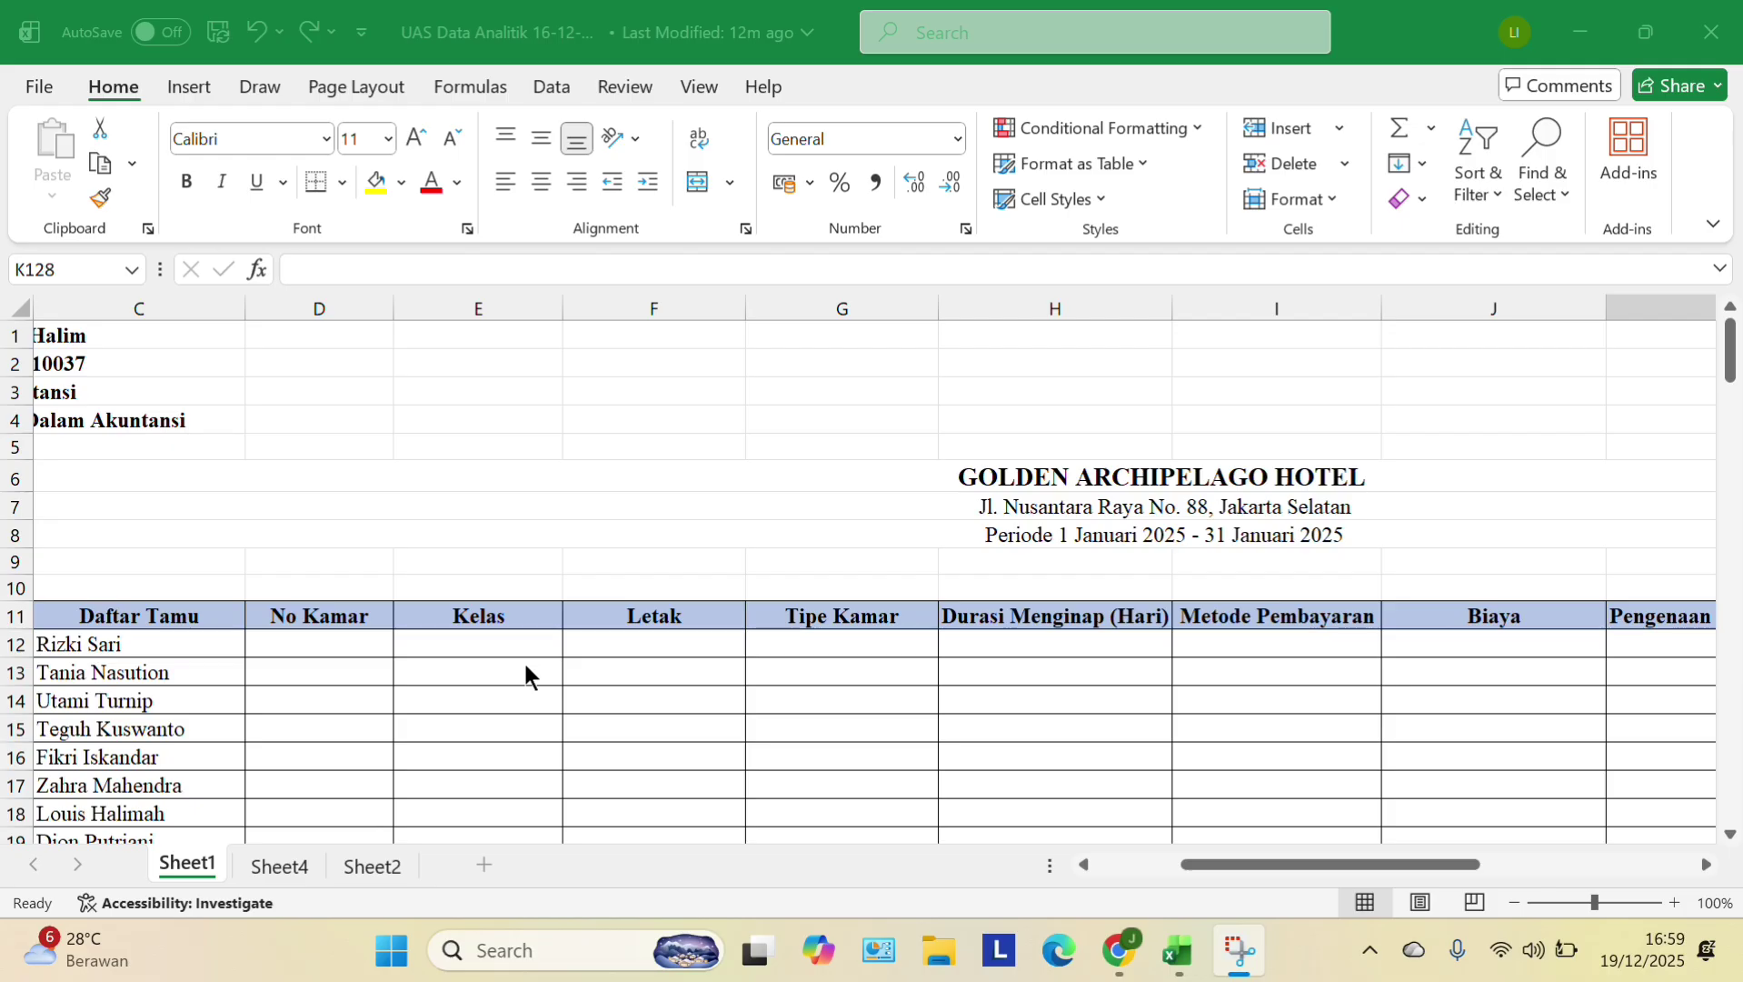
scroll(281, 693, left, 3)
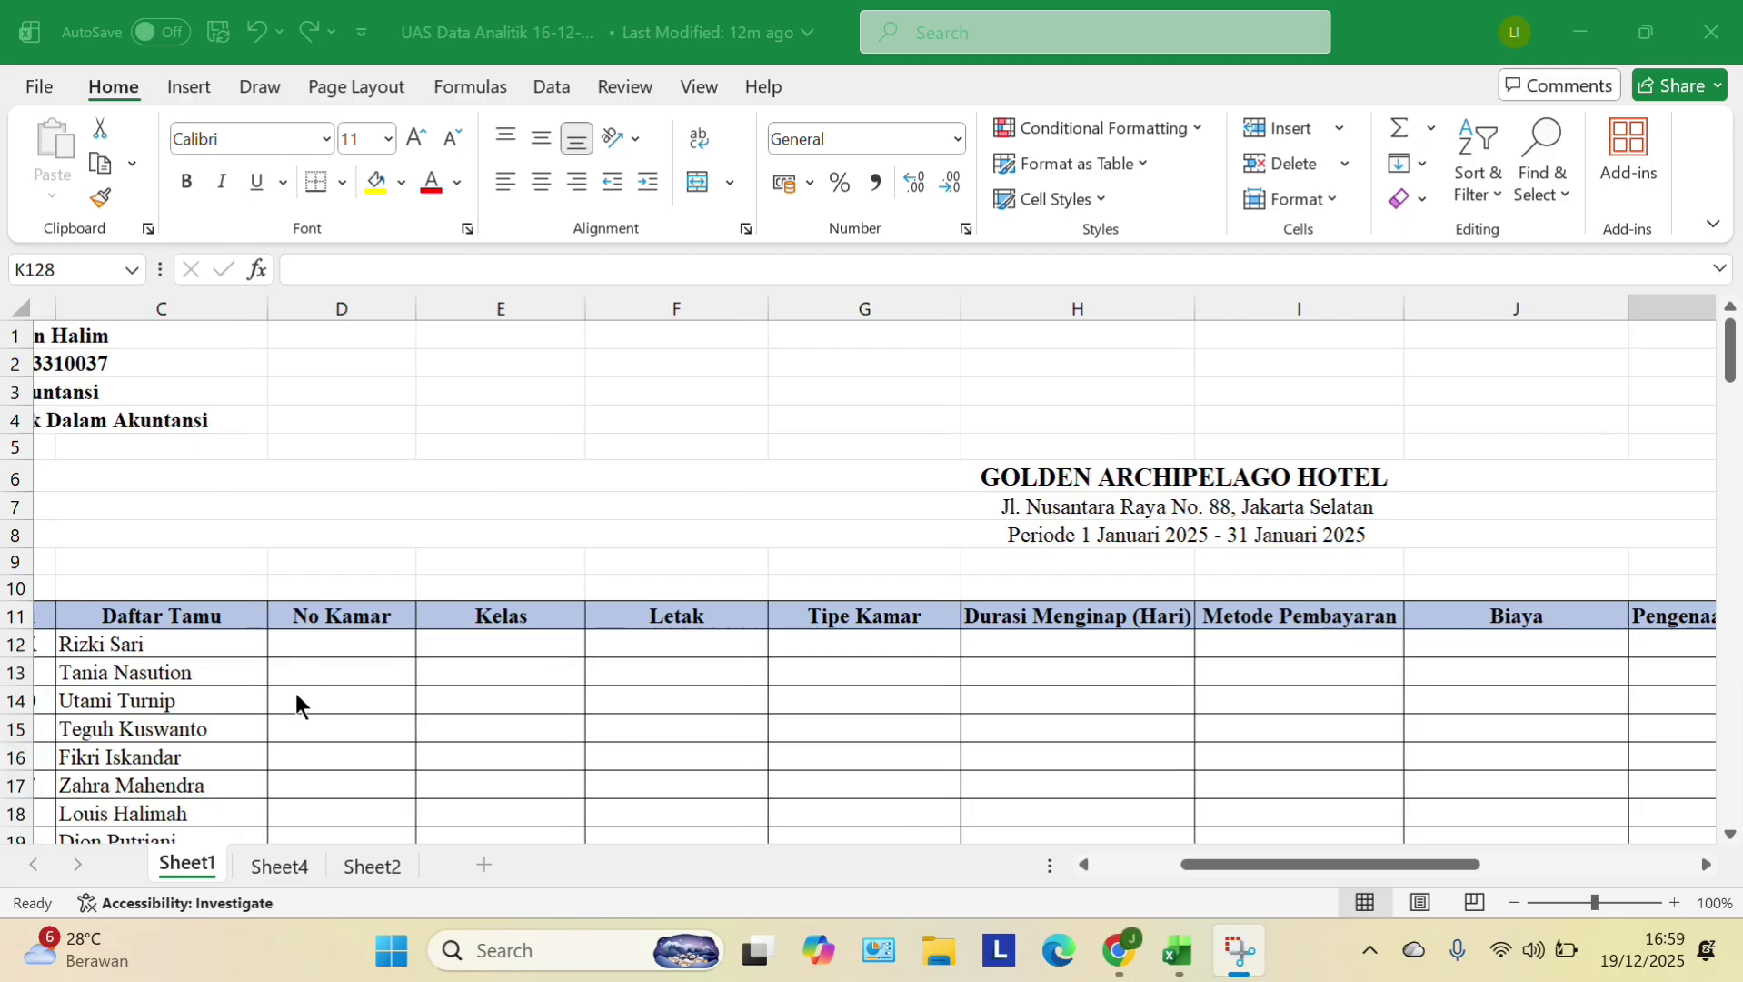
scroll(458, 640, right, 5)
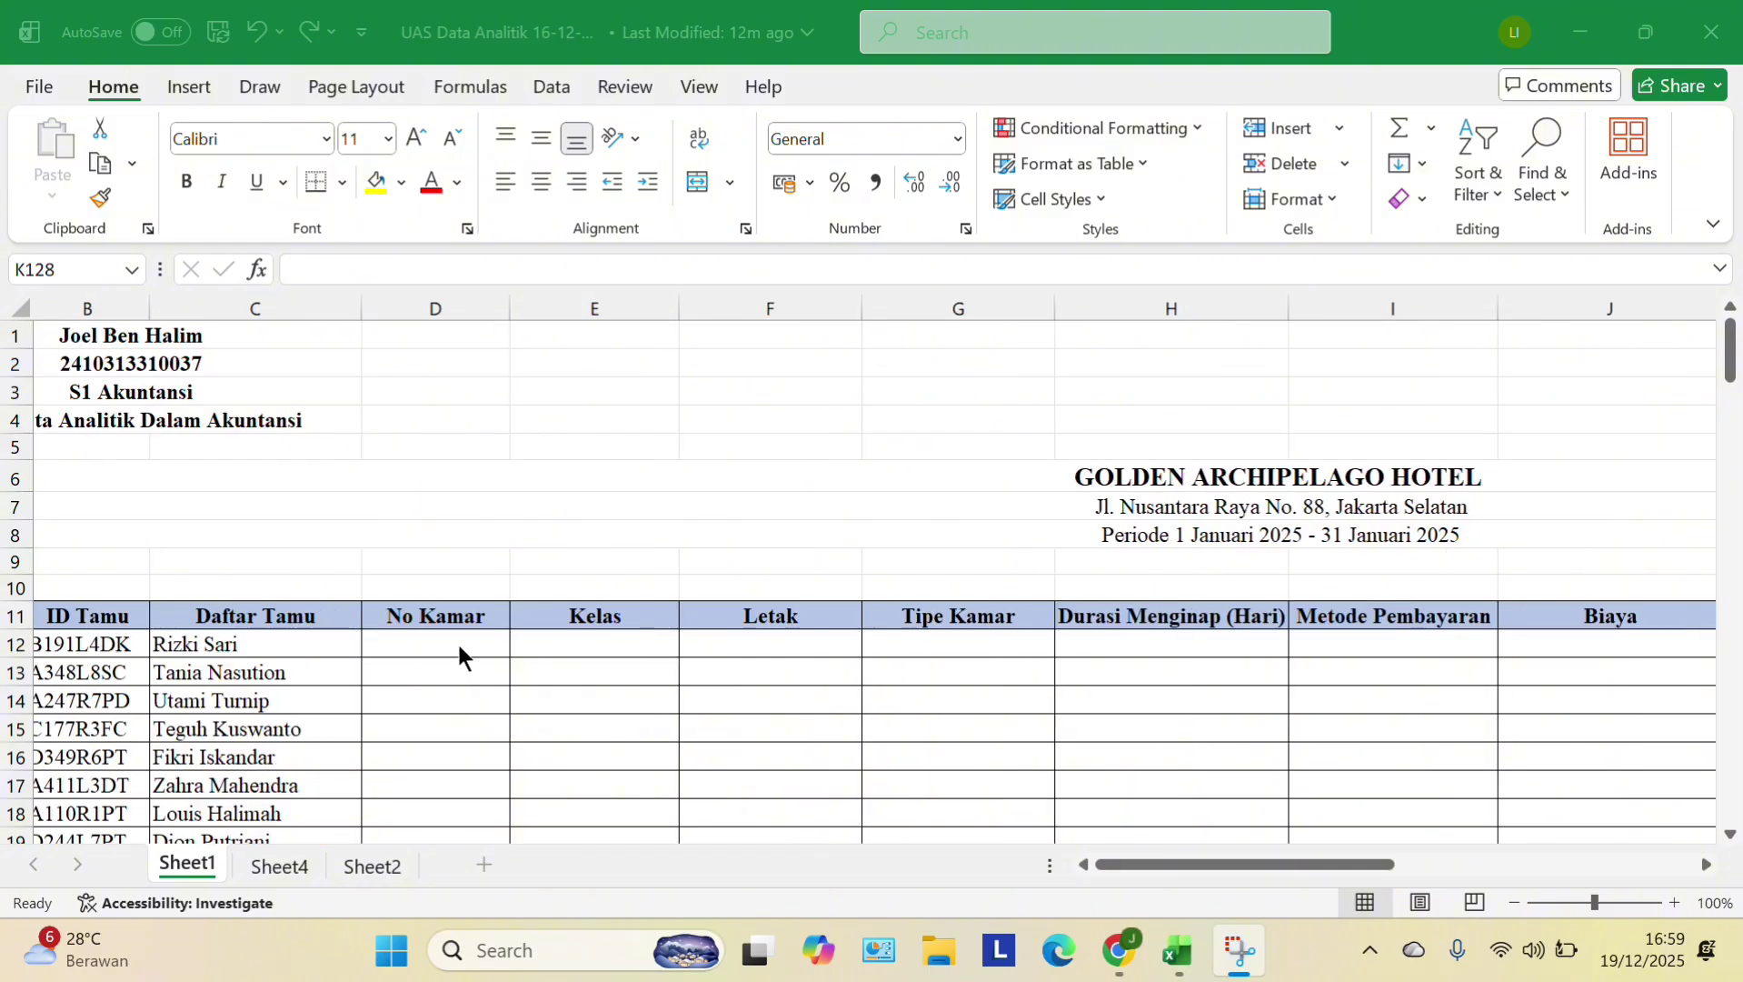
scroll(409, 657, right, 3)
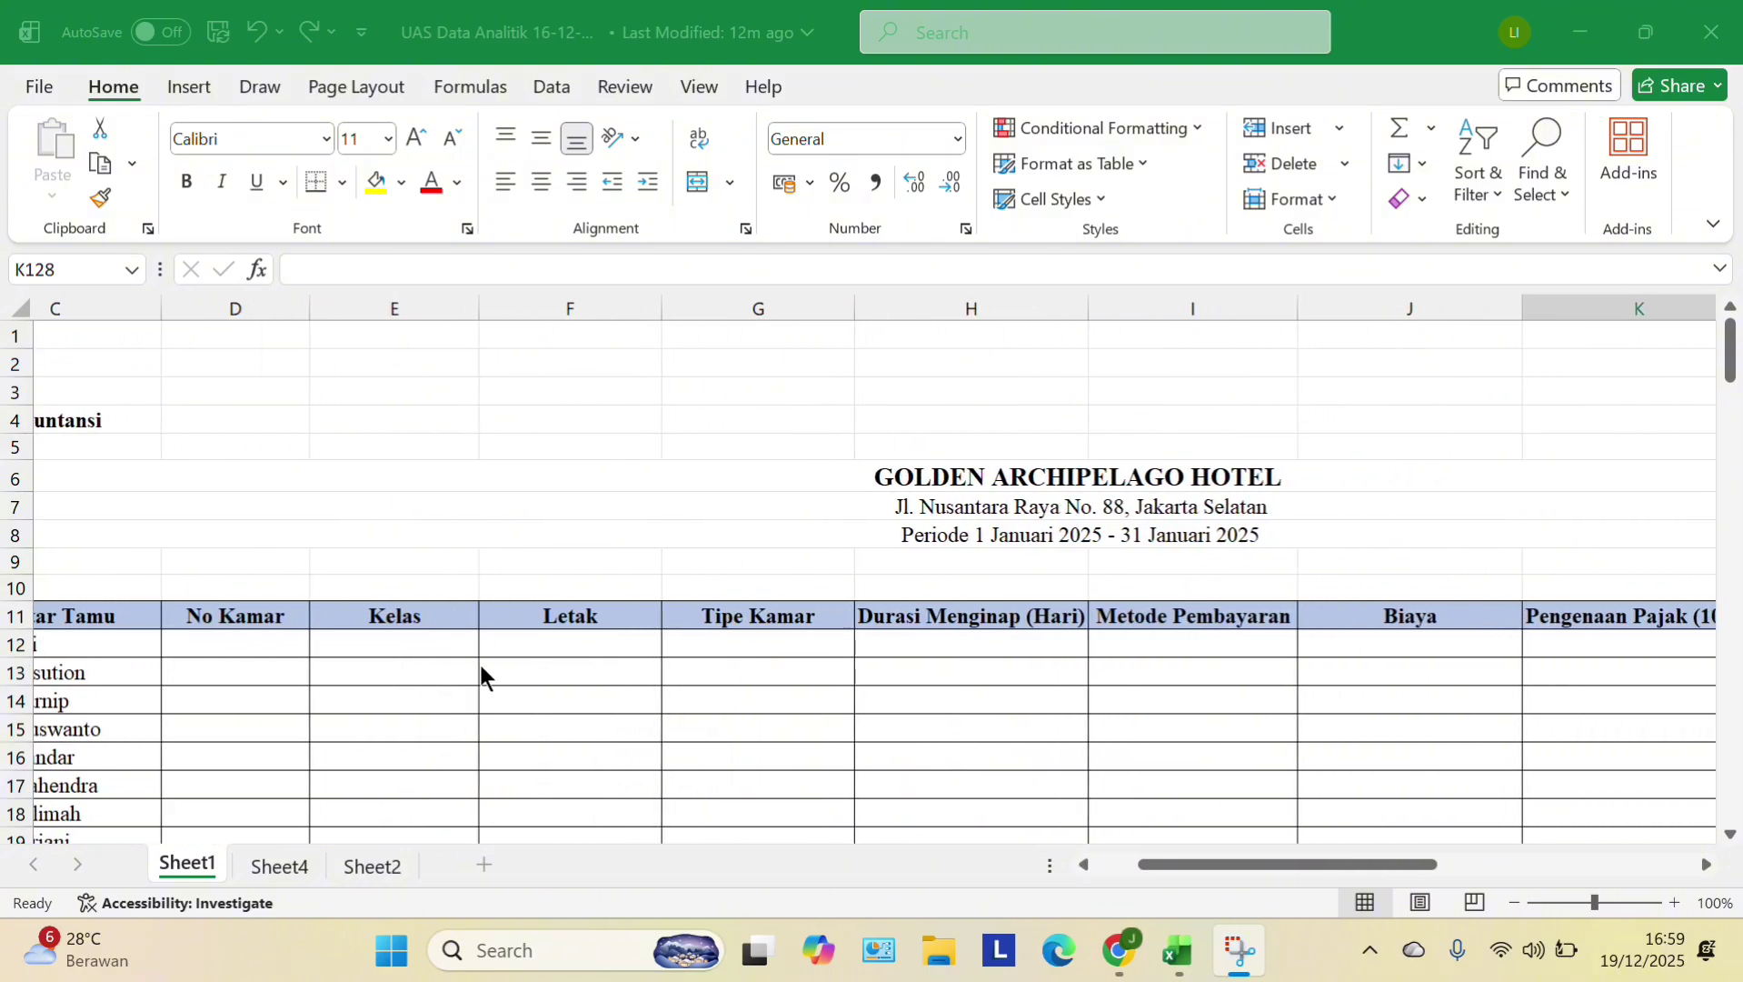
scroll(581, 700, right, 5)
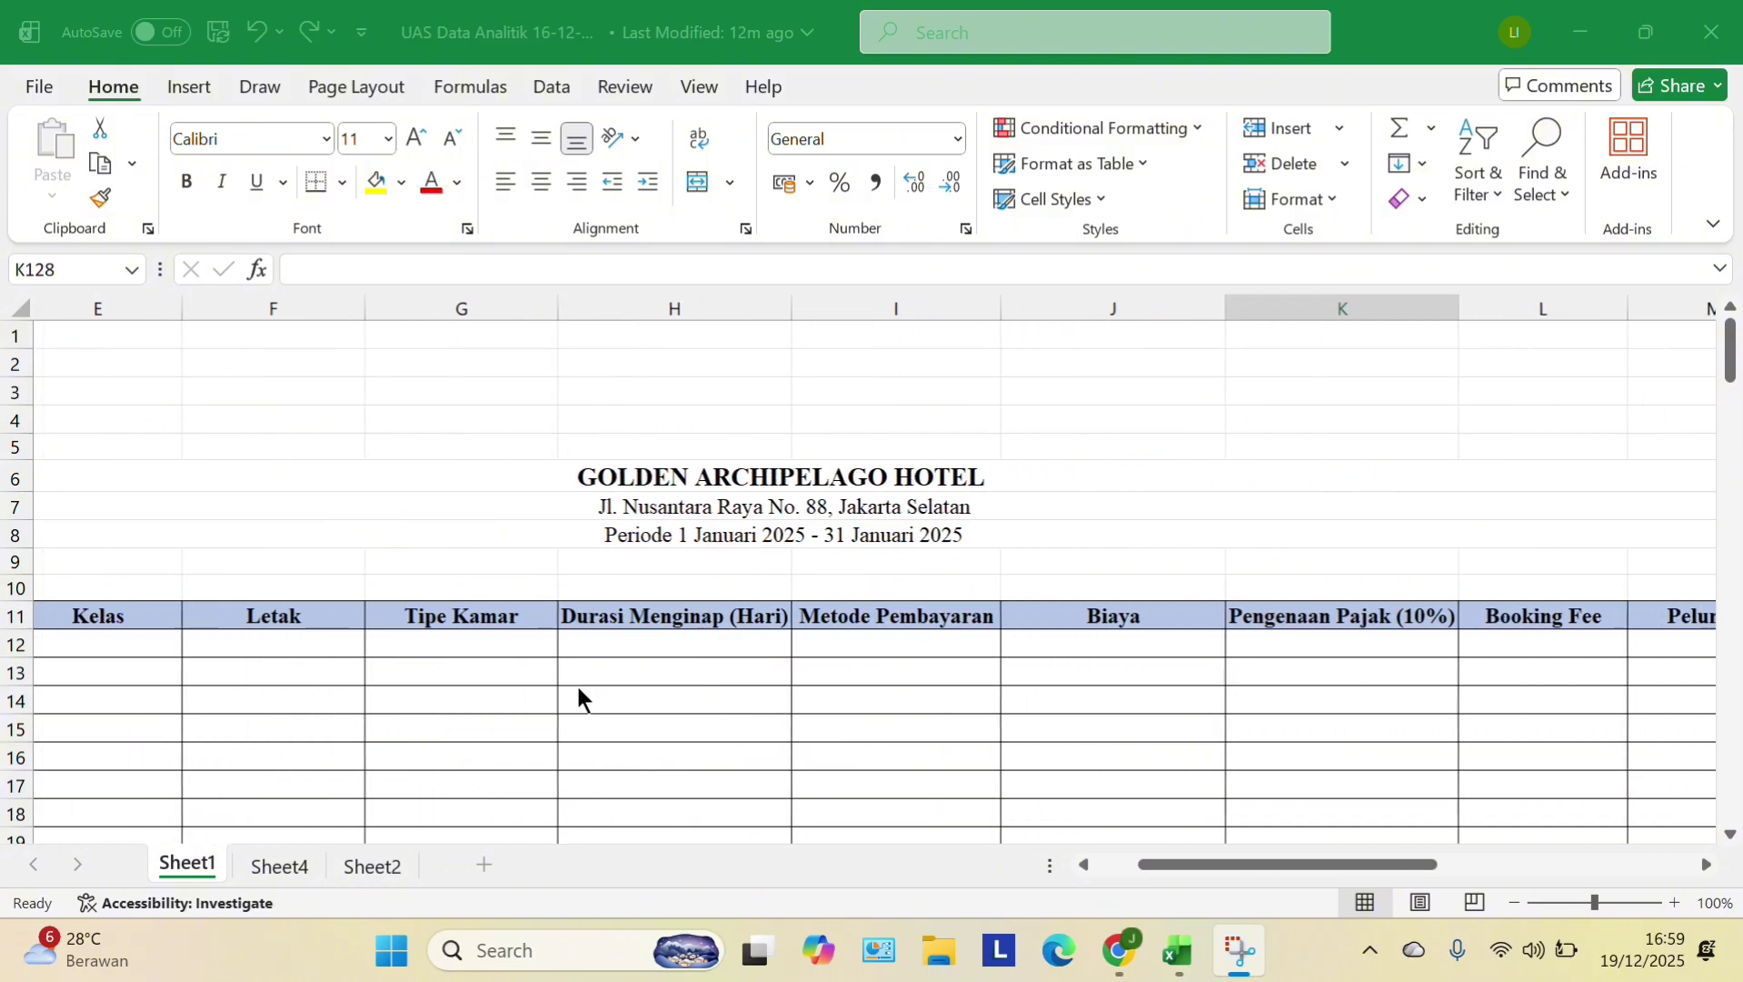
scroll(599, 706, right, 4)
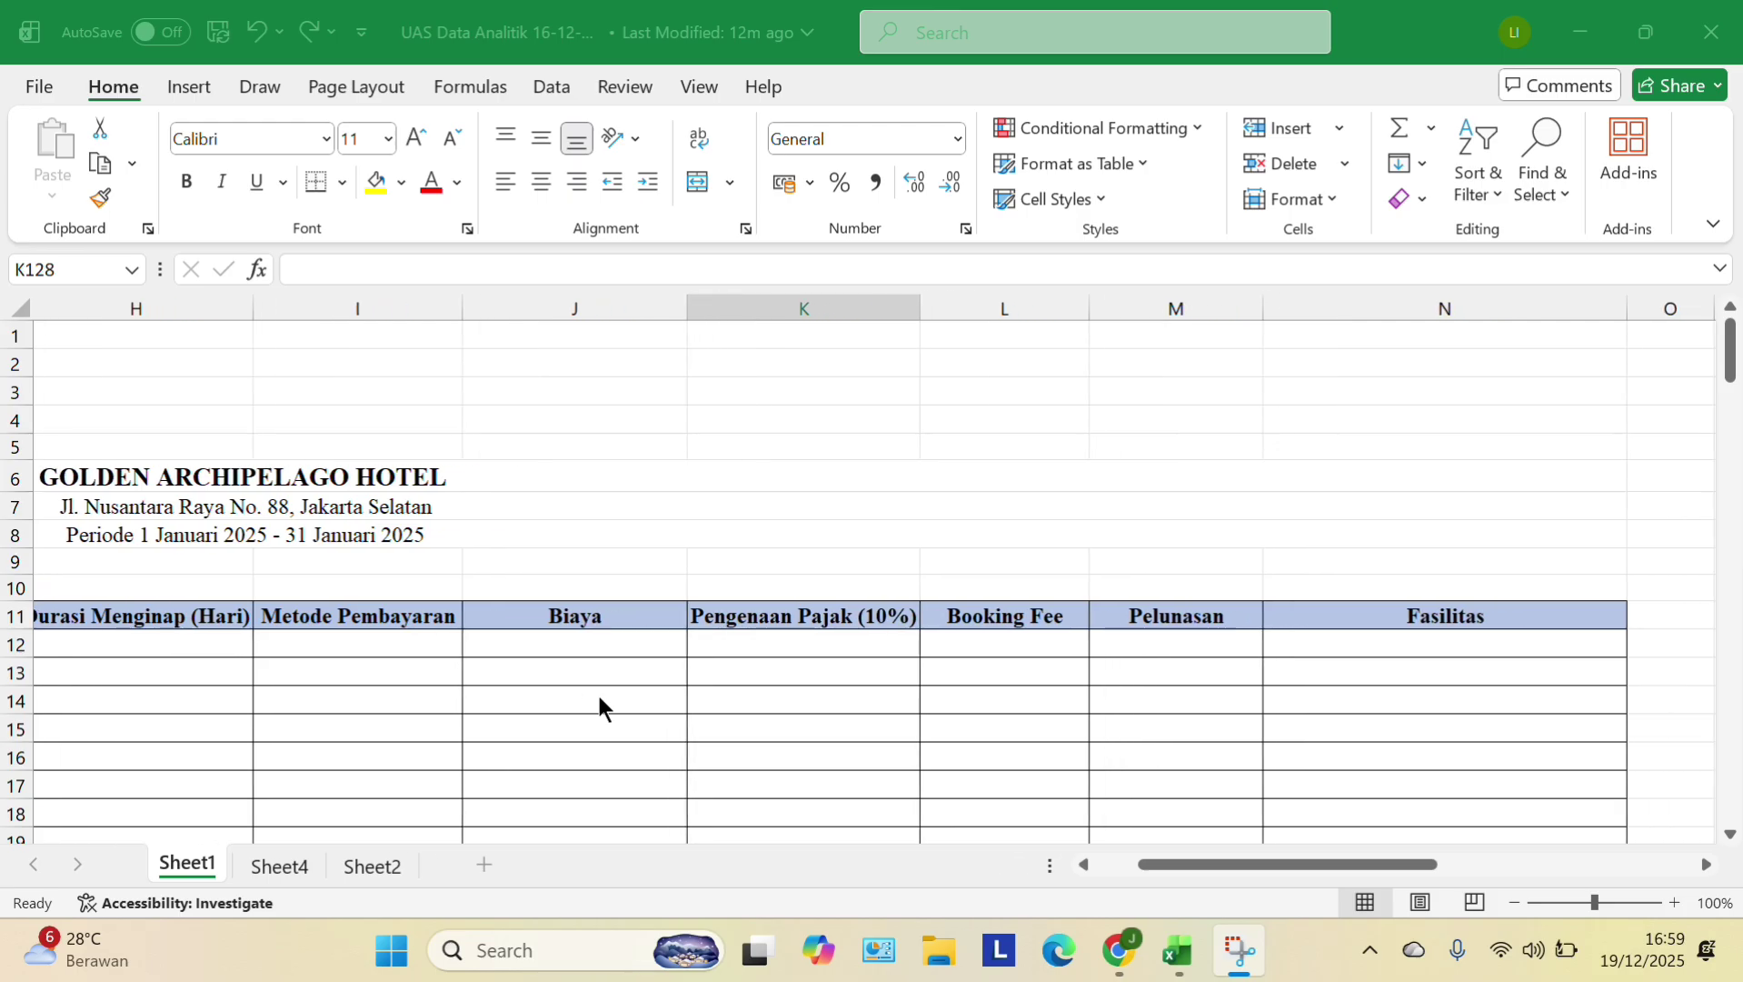
scroll(704, 718, right, 1)
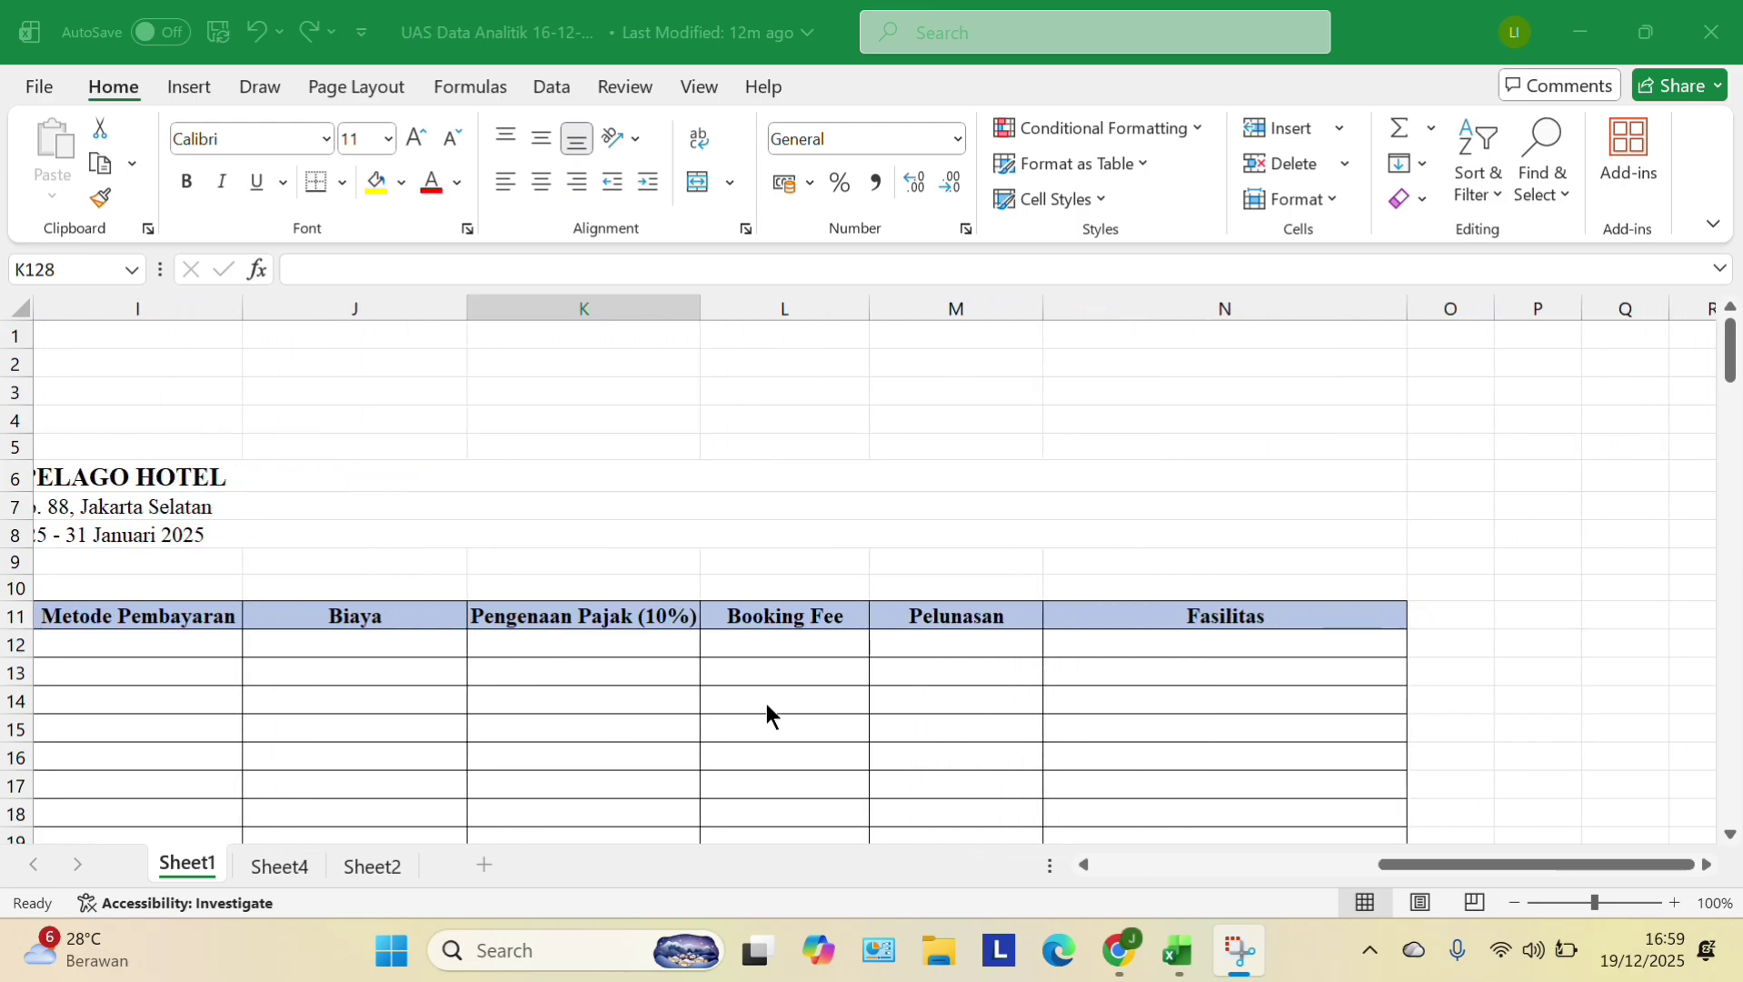
scroll(713, 668, left, 10)
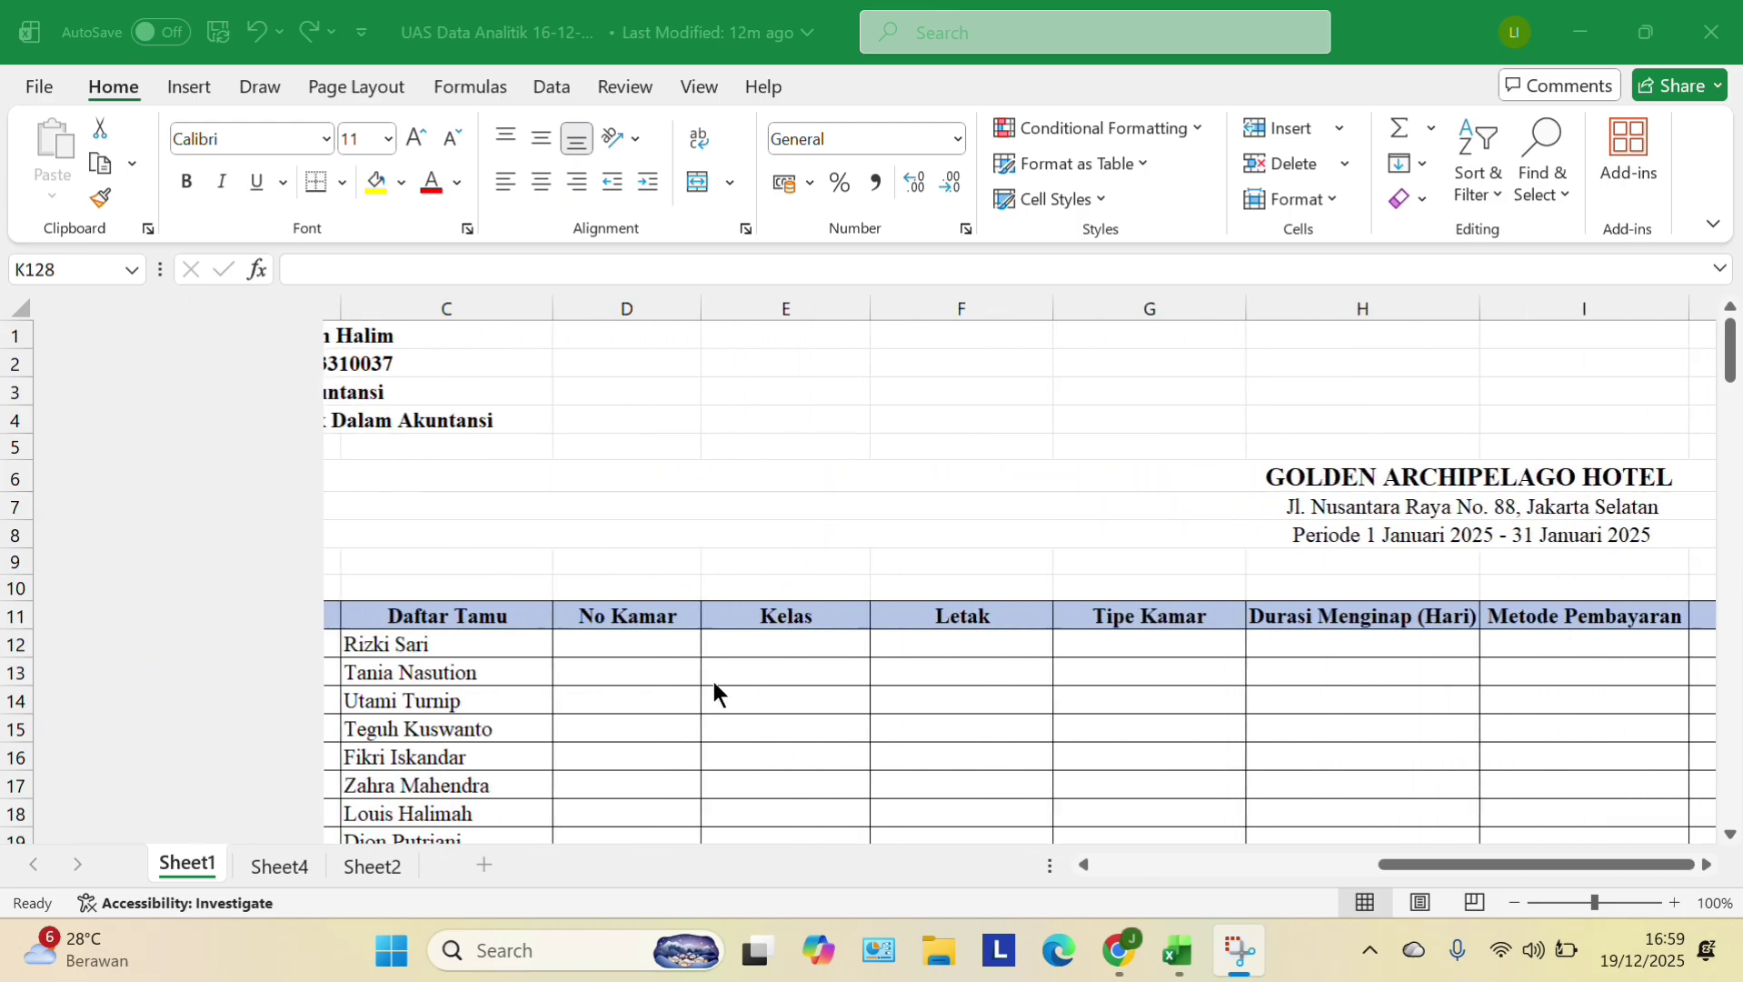
- Enter the formula =MID(B12:B12;2;3) in D12 to extract the first guest's room number from the ID Tamu code
click(576, 642)
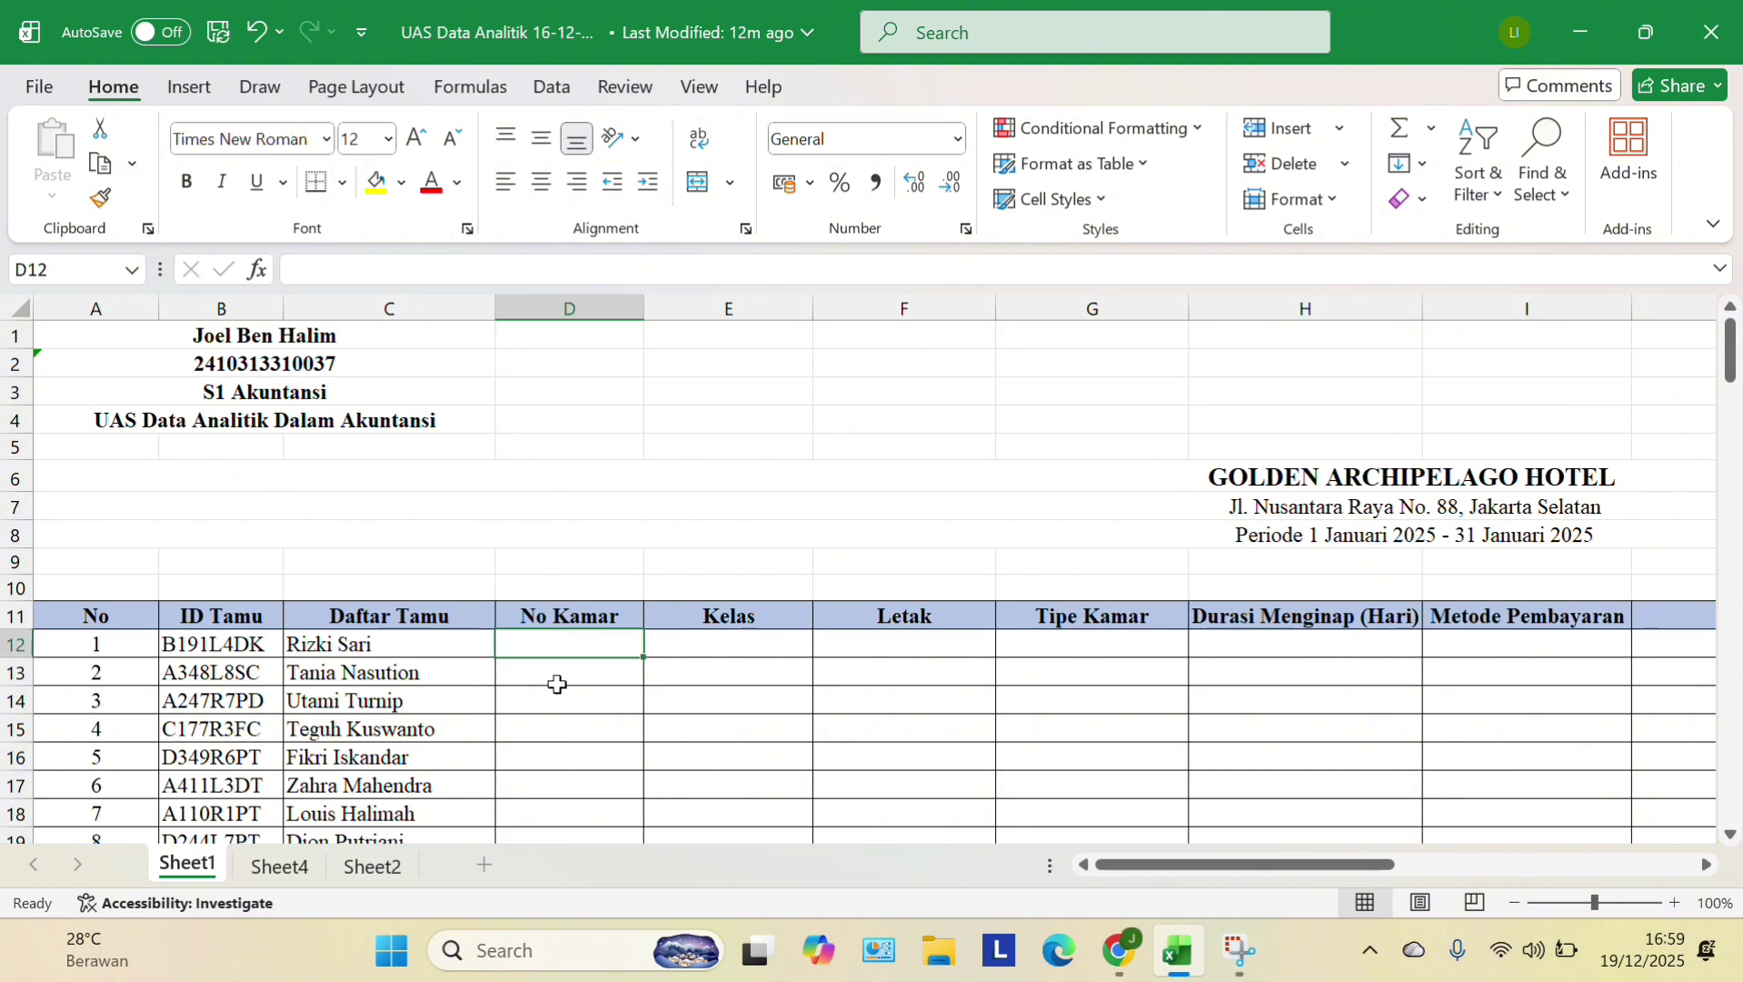
text(=)
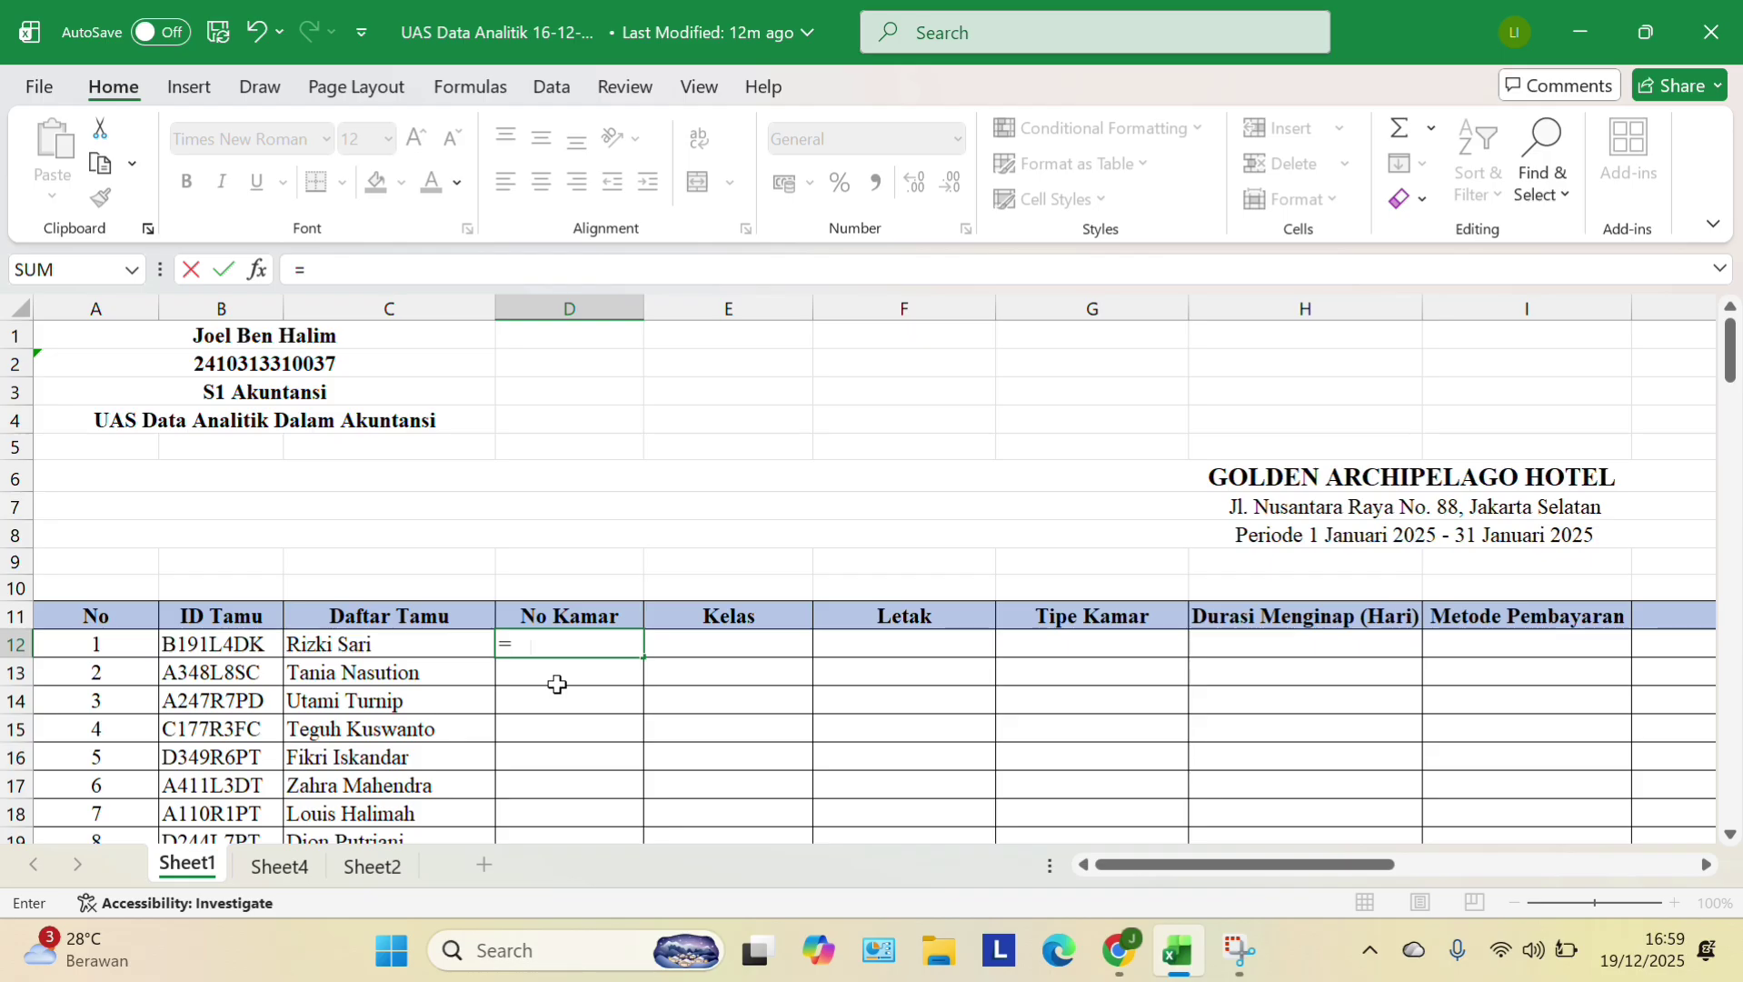
text(MID)
double_click(557, 684)
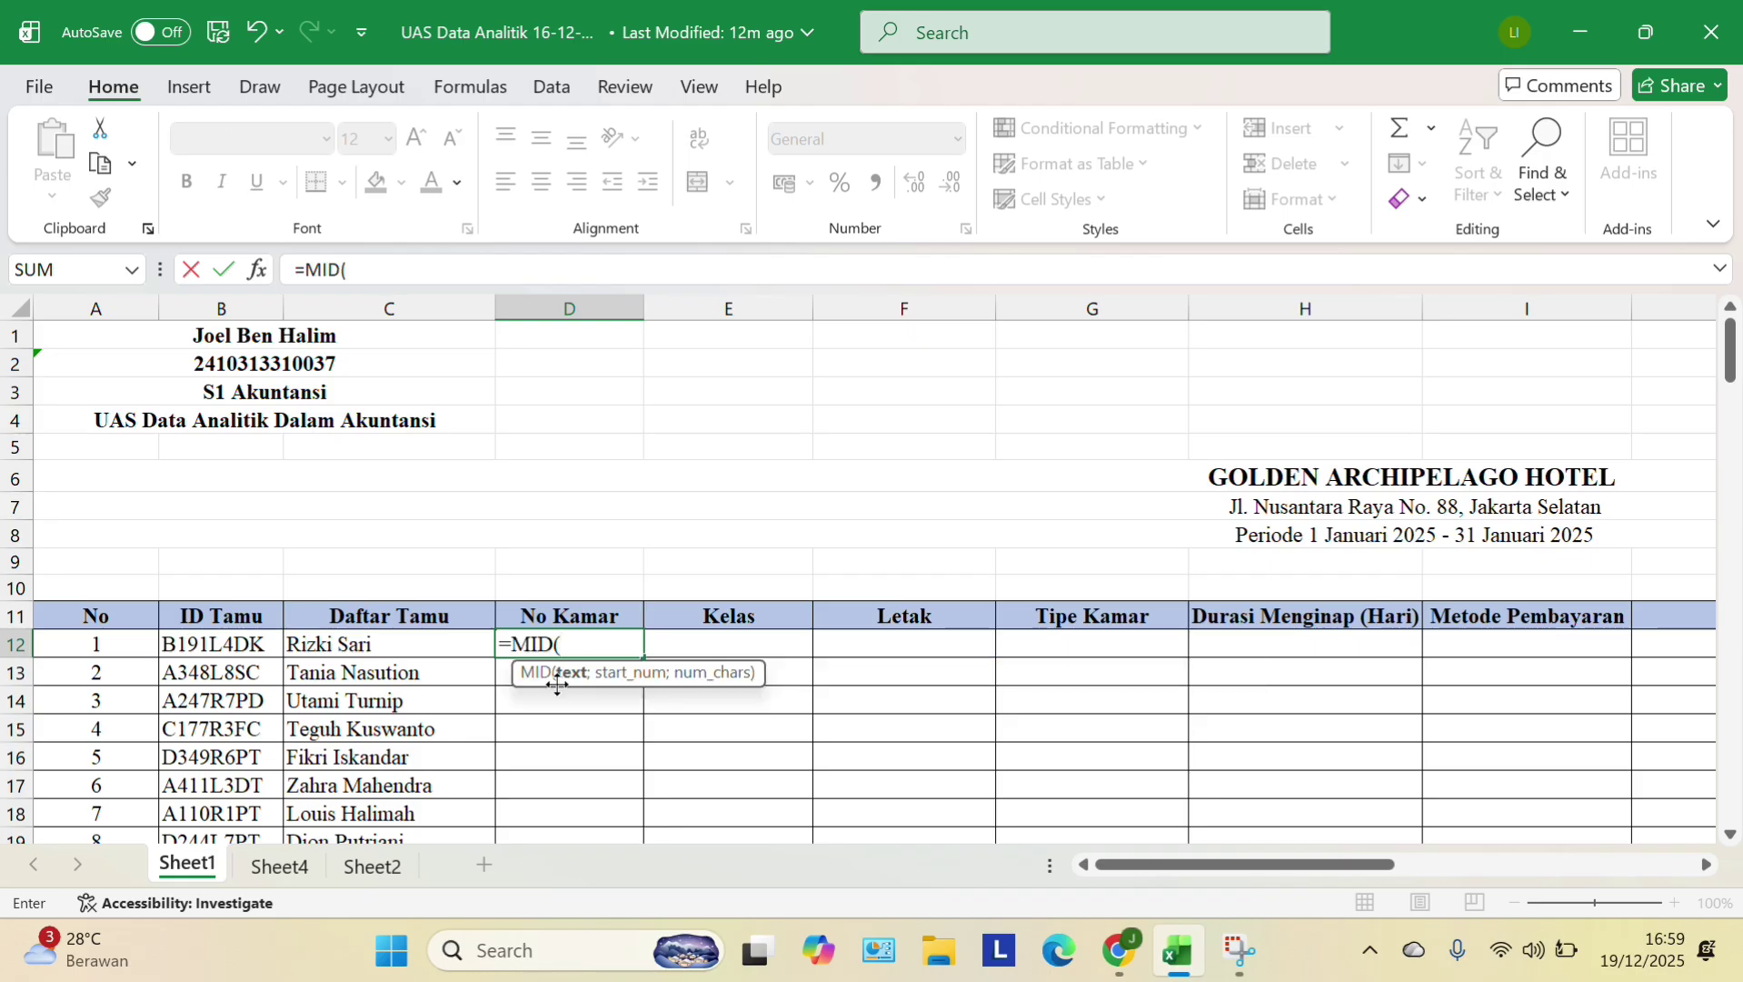
click(203, 646)
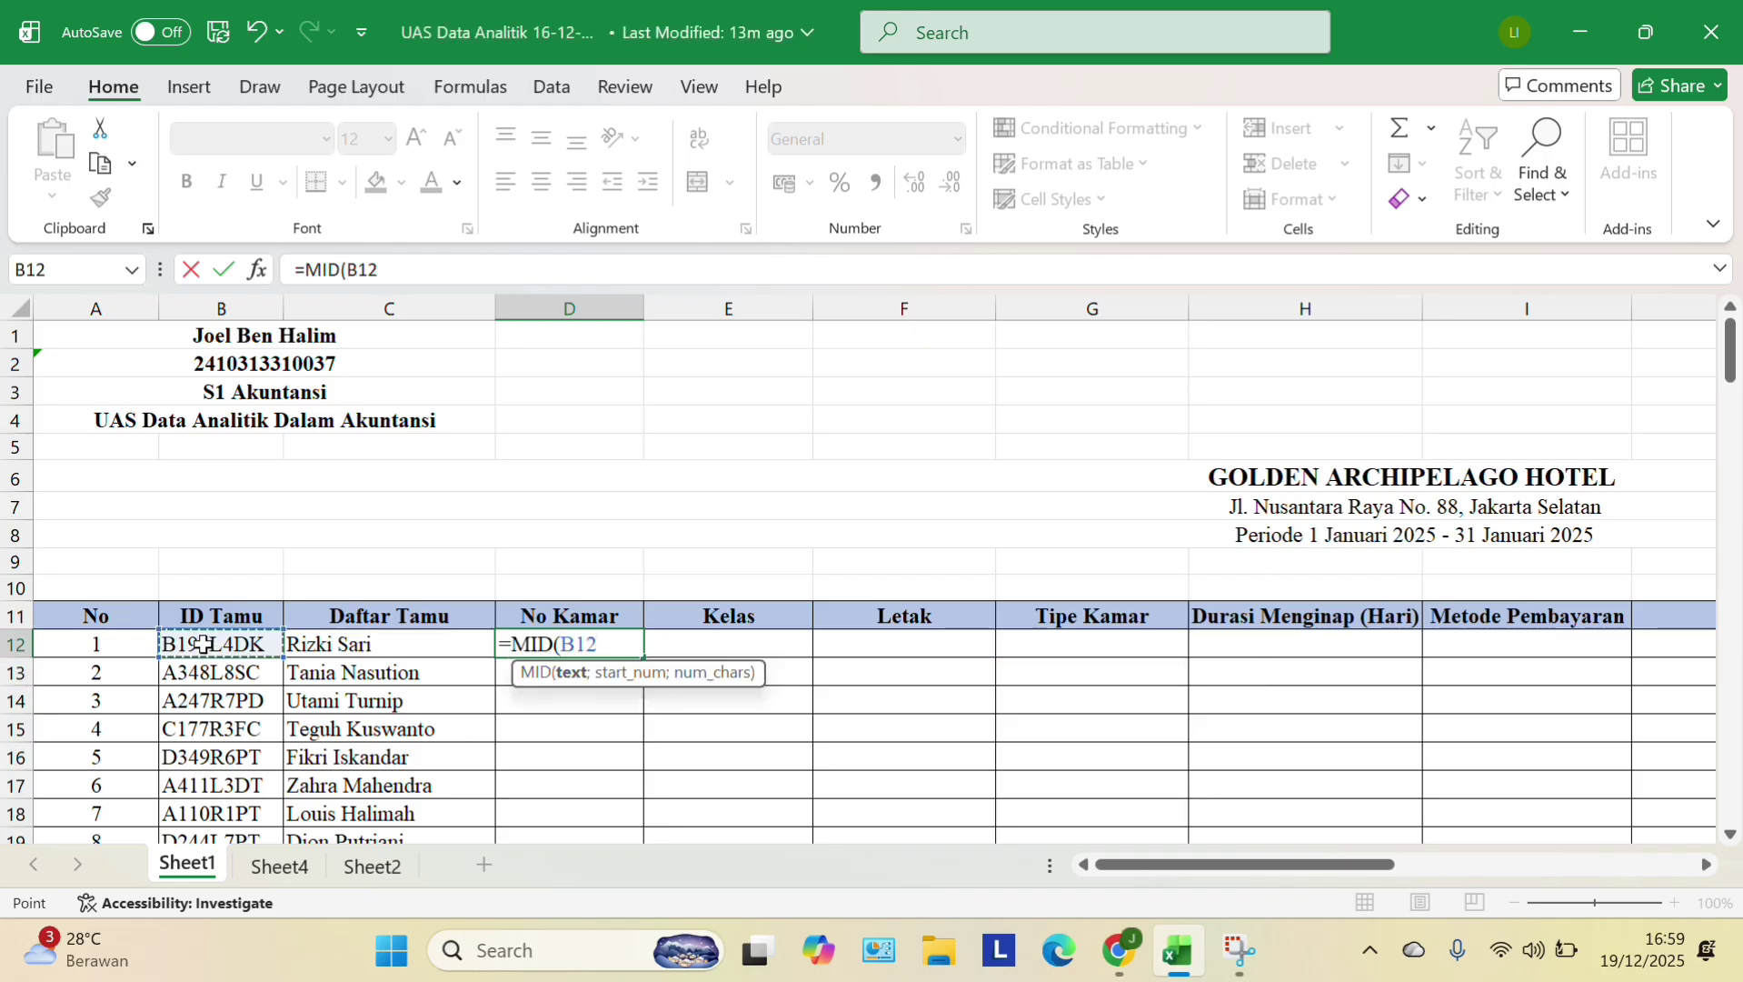
text(:B122)
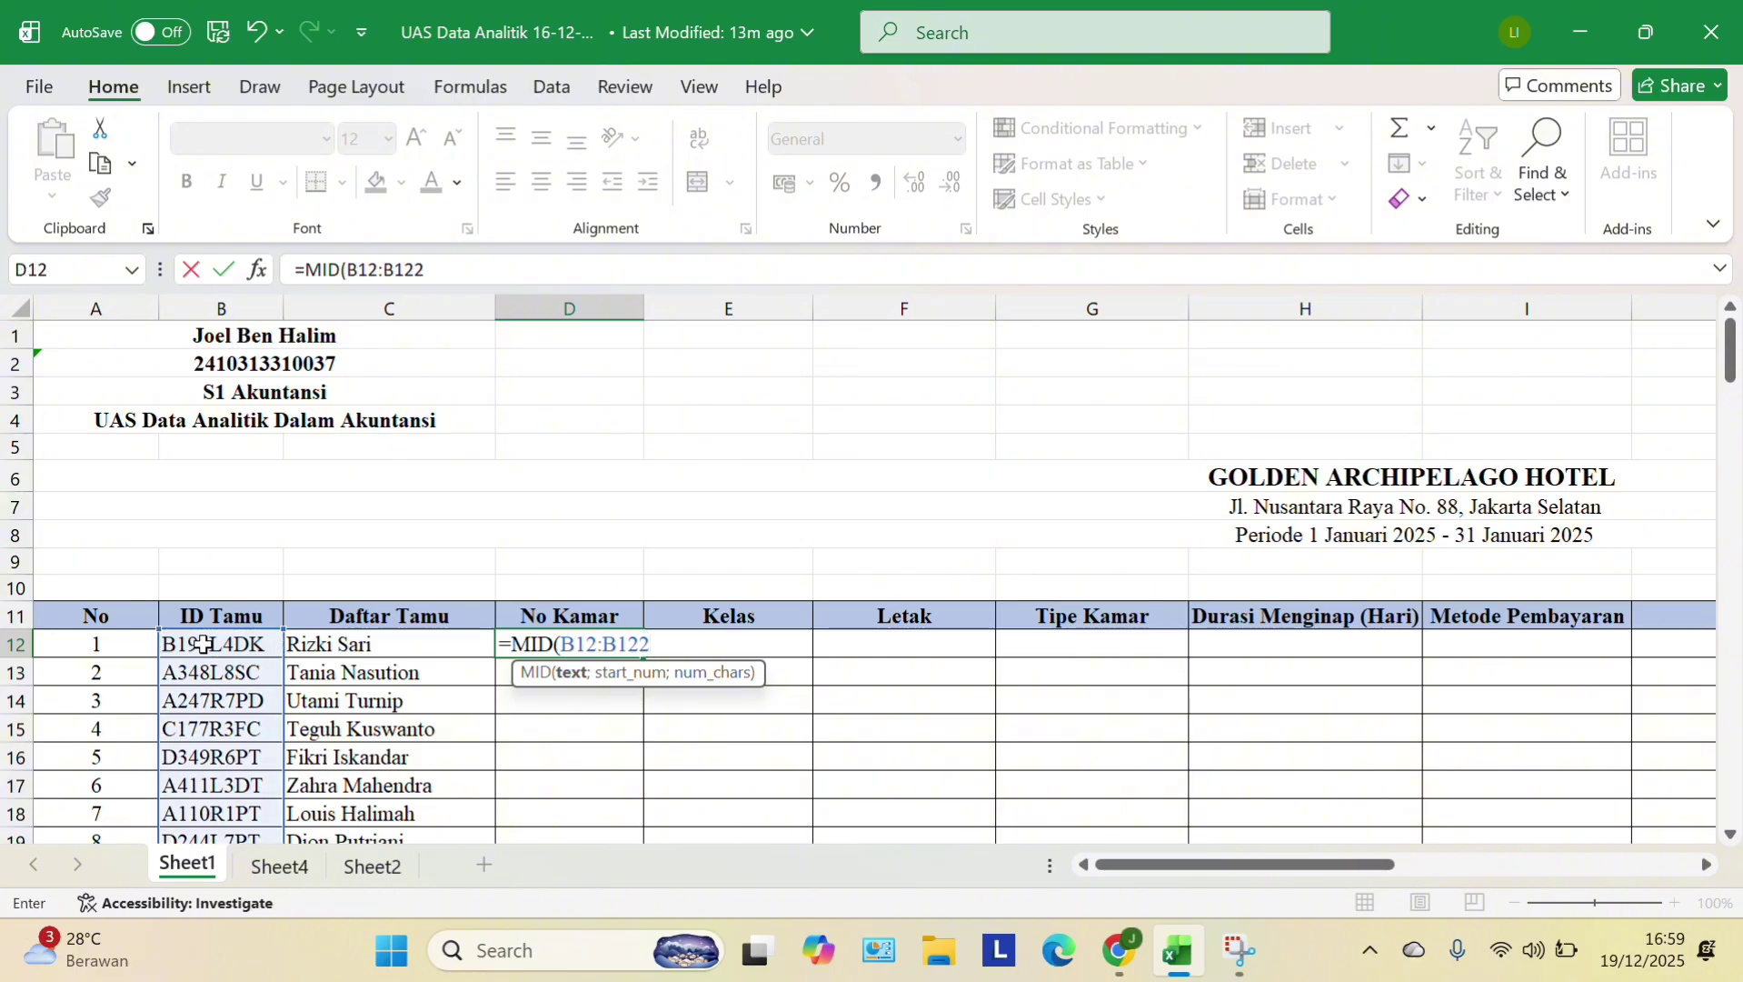
key(BackSpace)
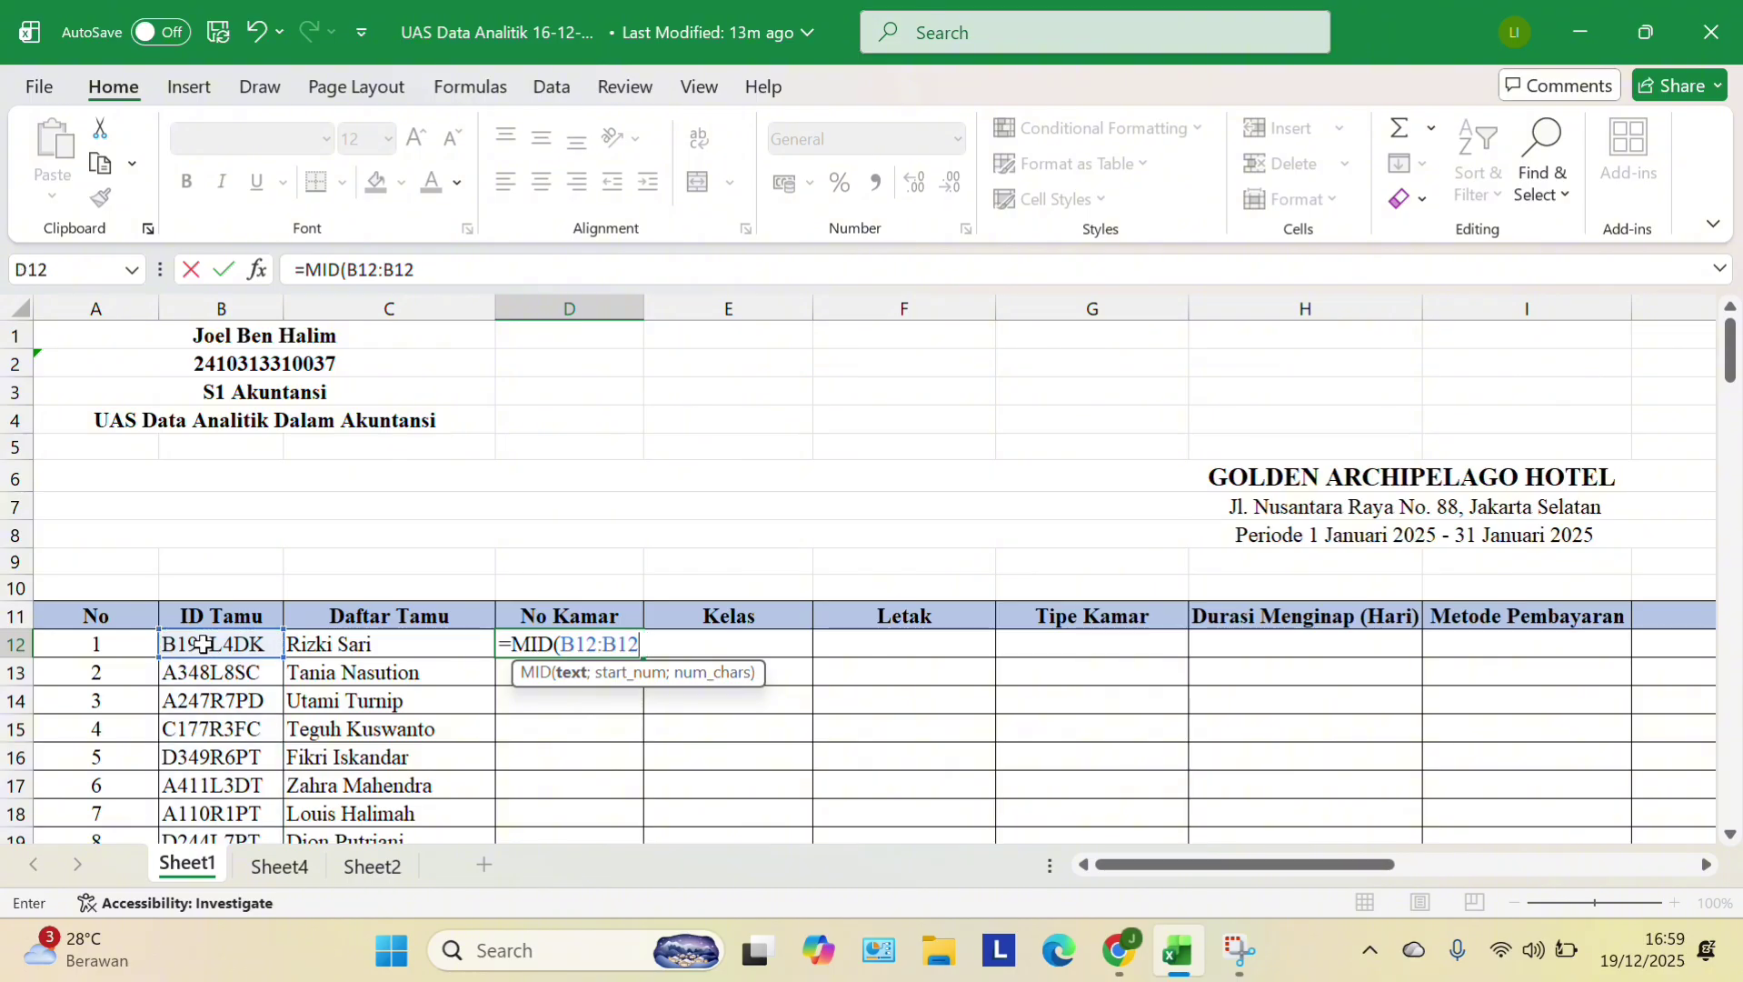
text(;2)
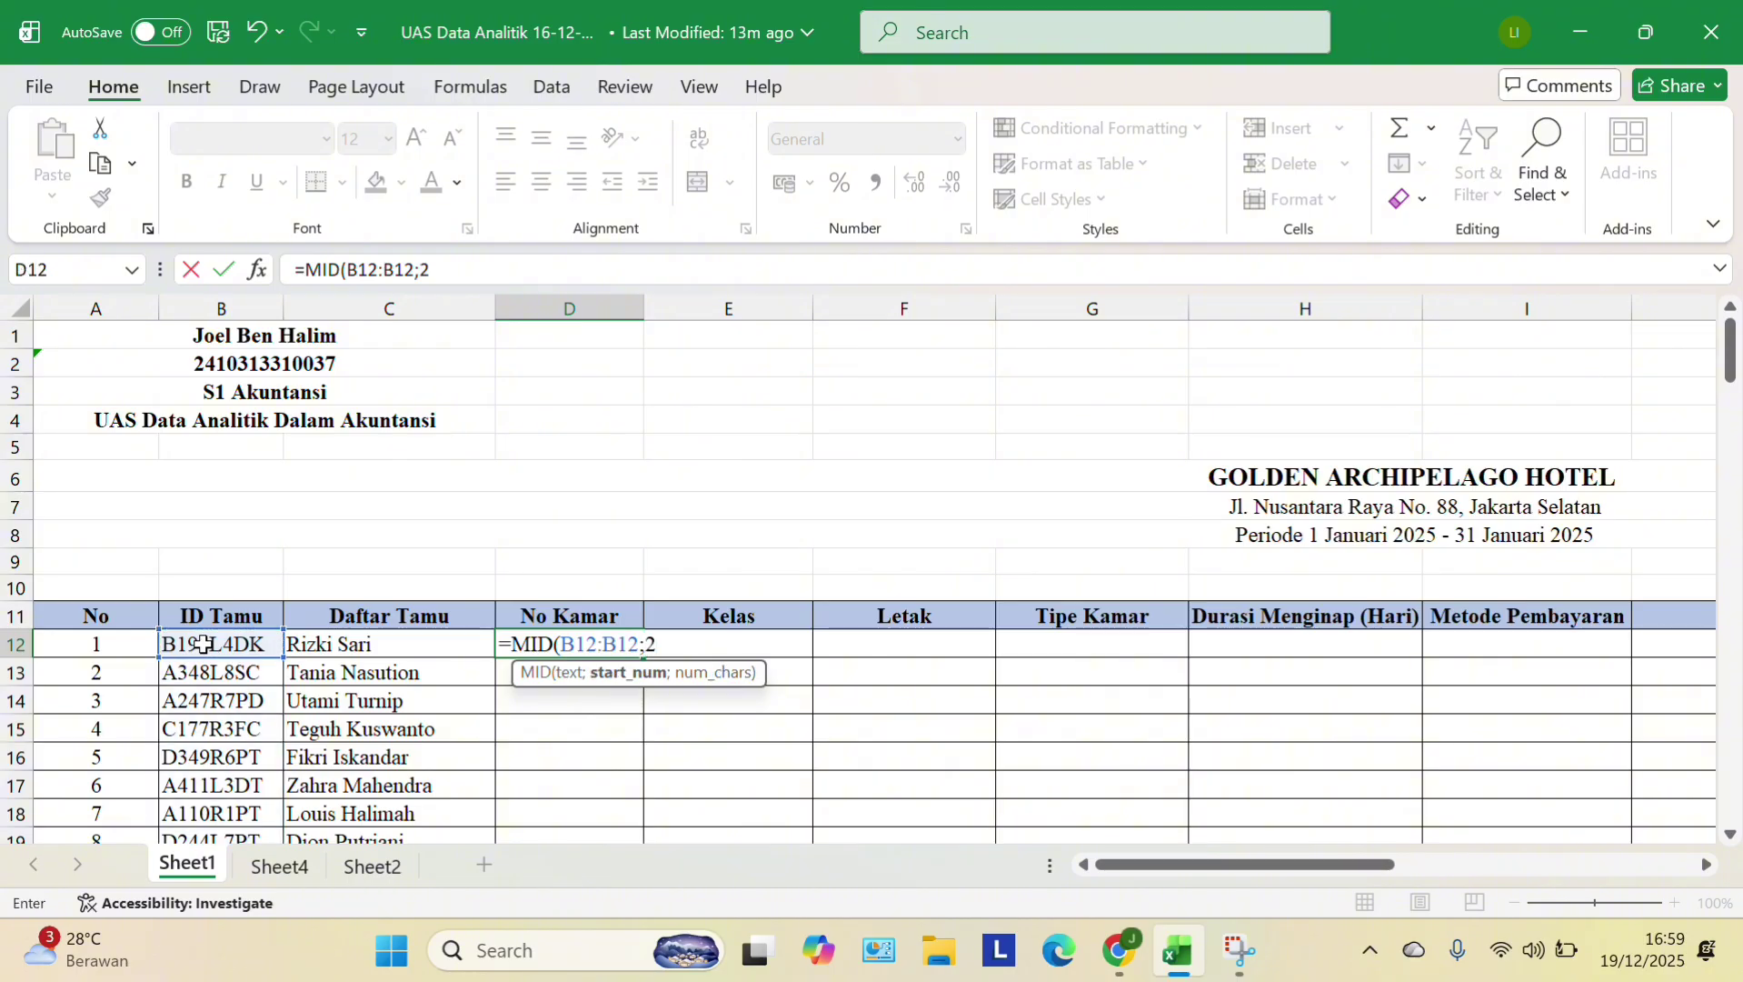
text(;)
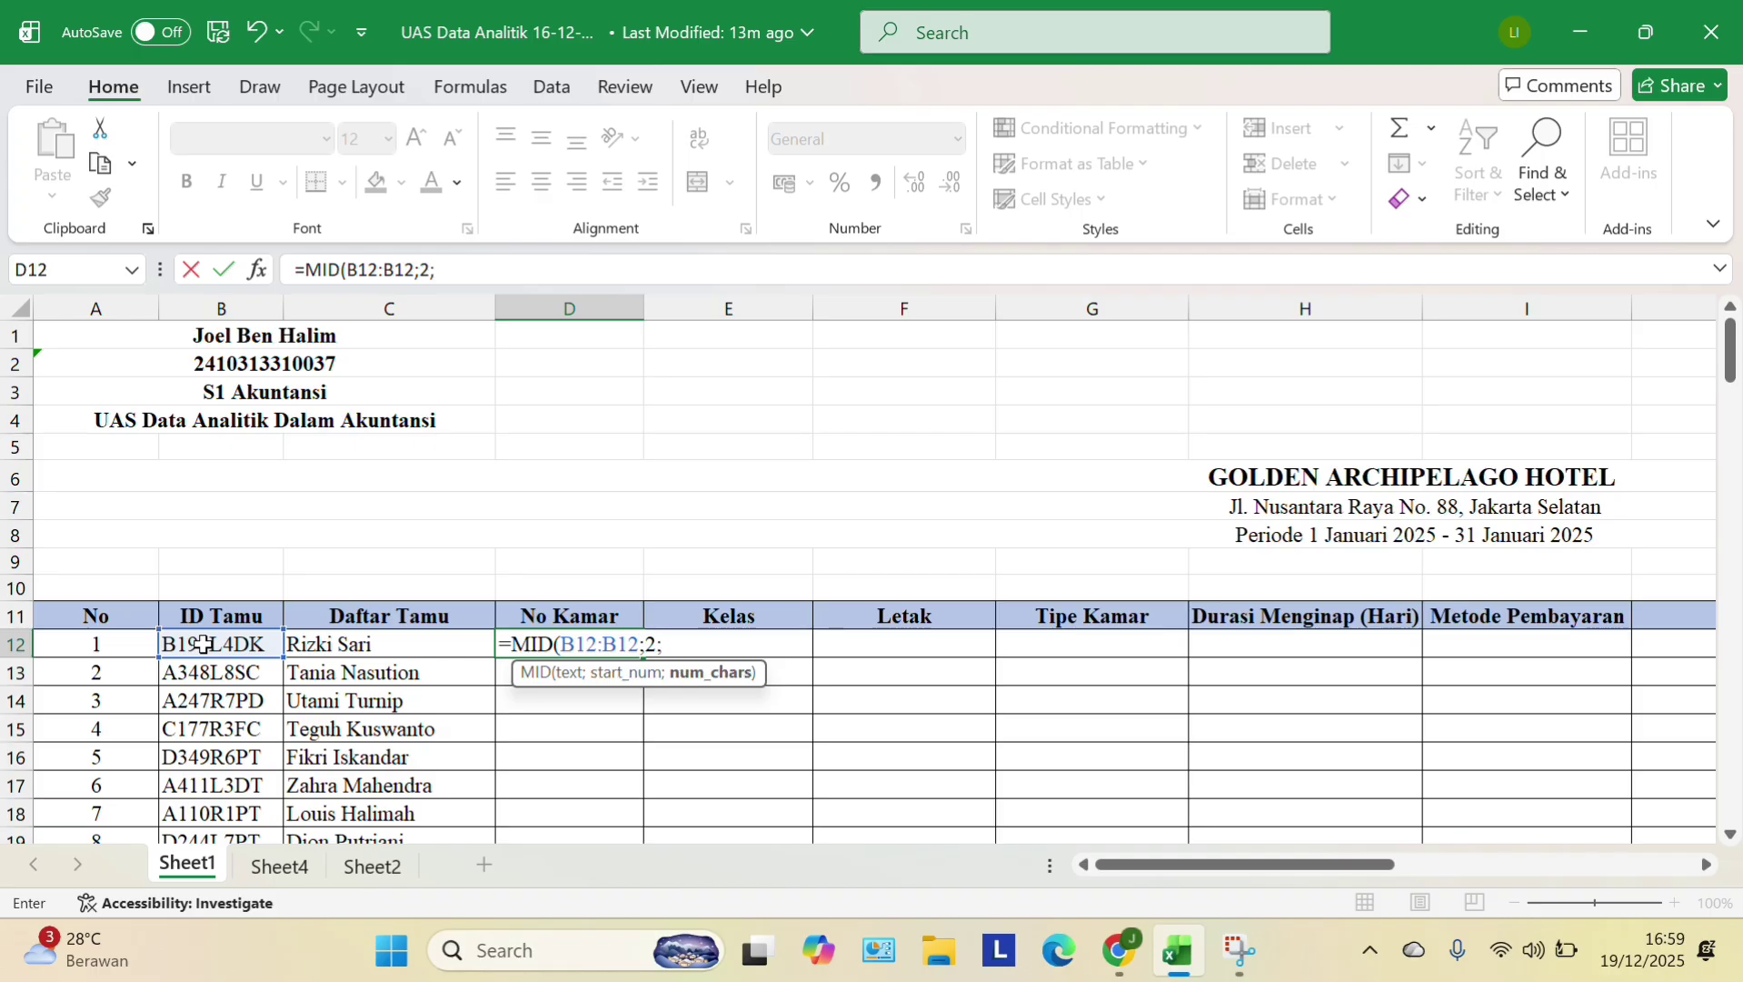
text(3))
key(Return)
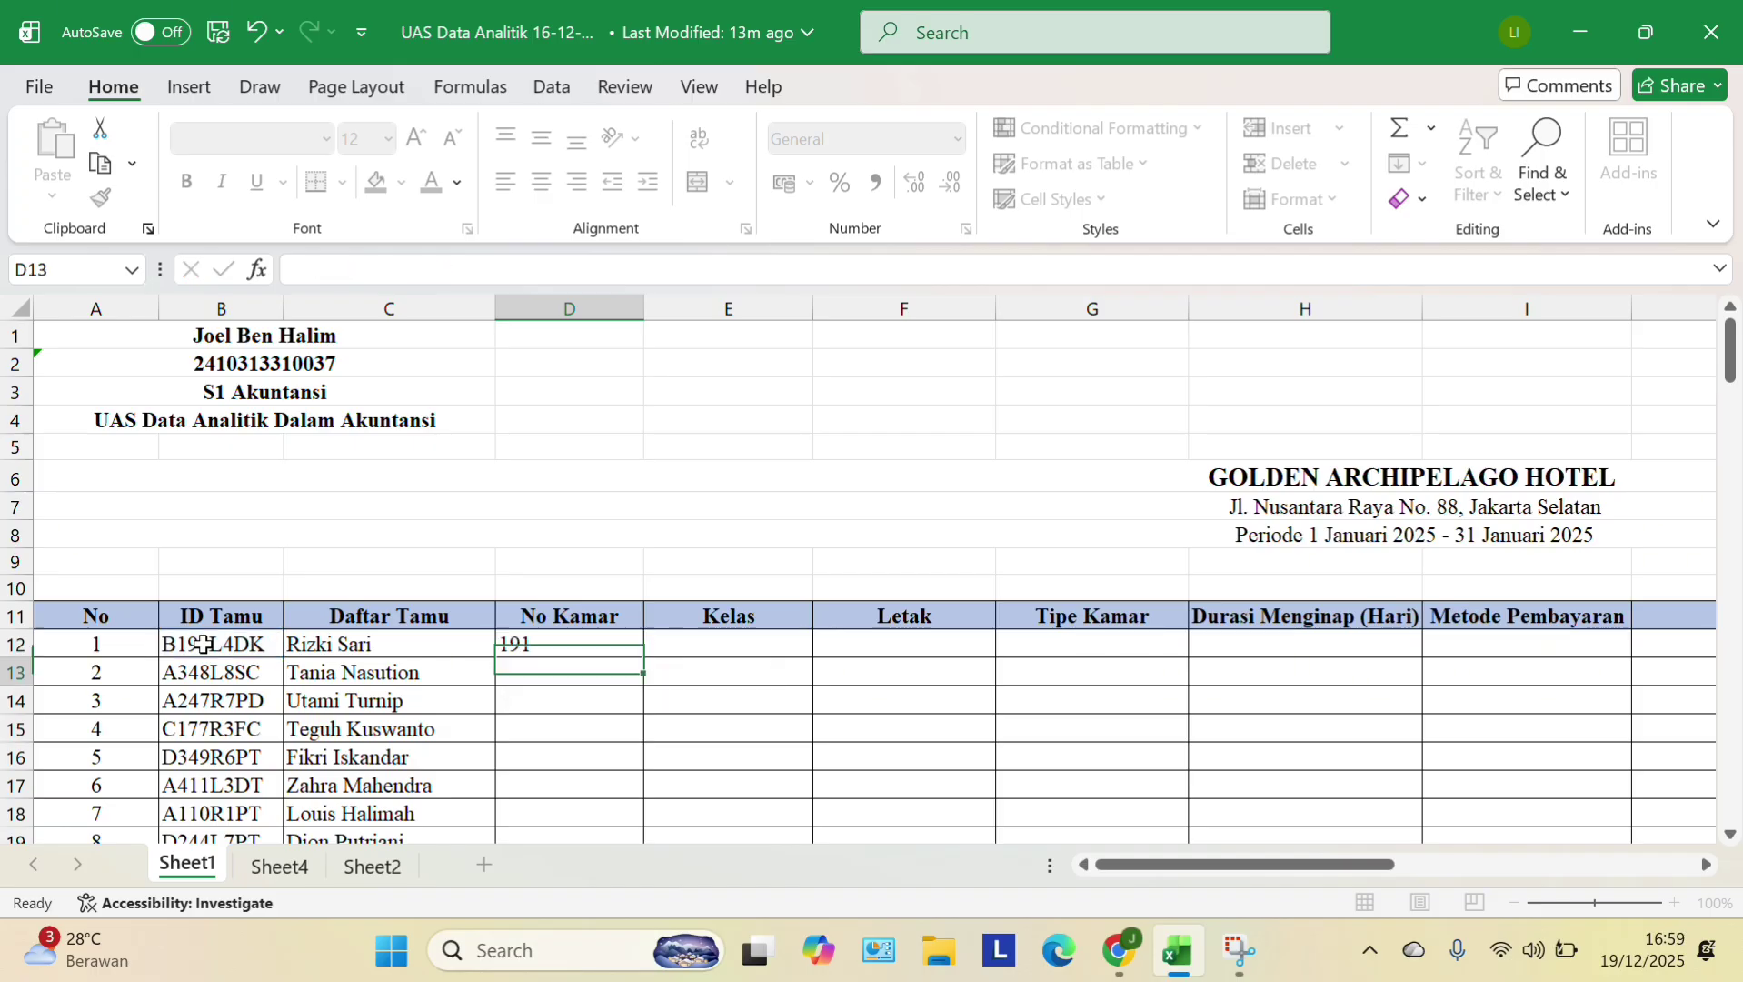
- Fill the No Kamar formula from D12 down through the last guest row, 126
click(589, 639)
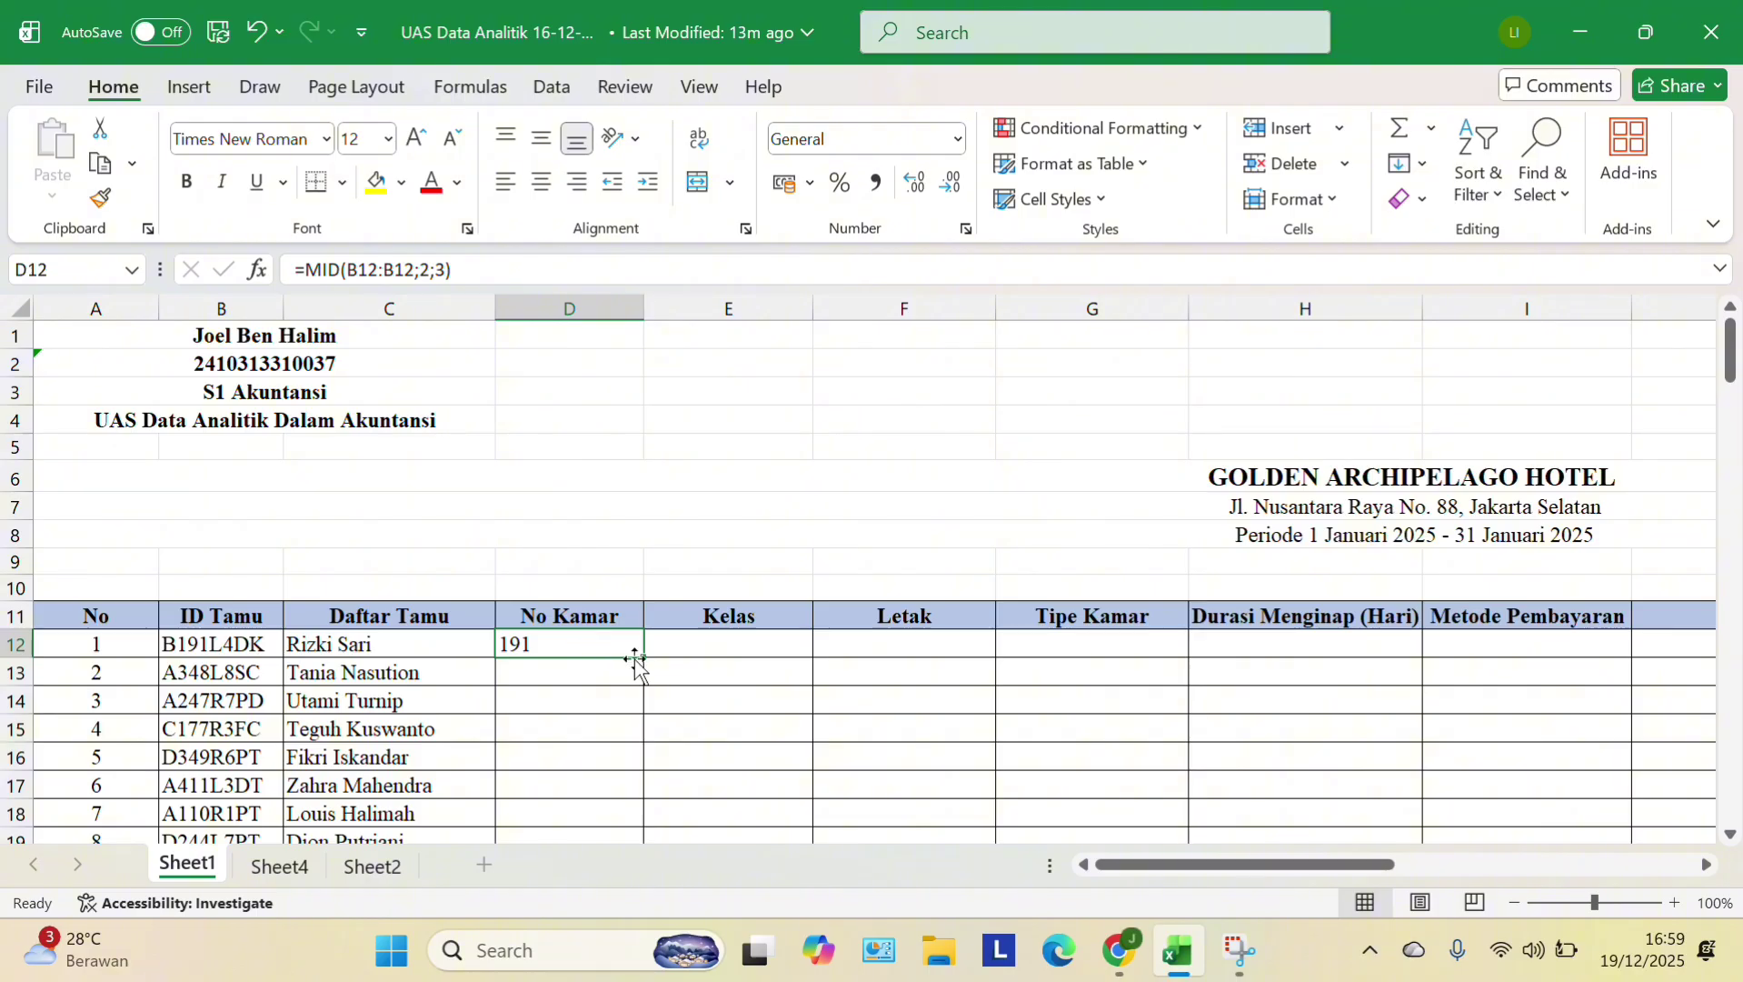
mouse_move(635, 661)
mouse_down()
mouse_move(623, 825)
mouse_move(619, 660)
mouse_up()
scroll(635, 679, up, 9)
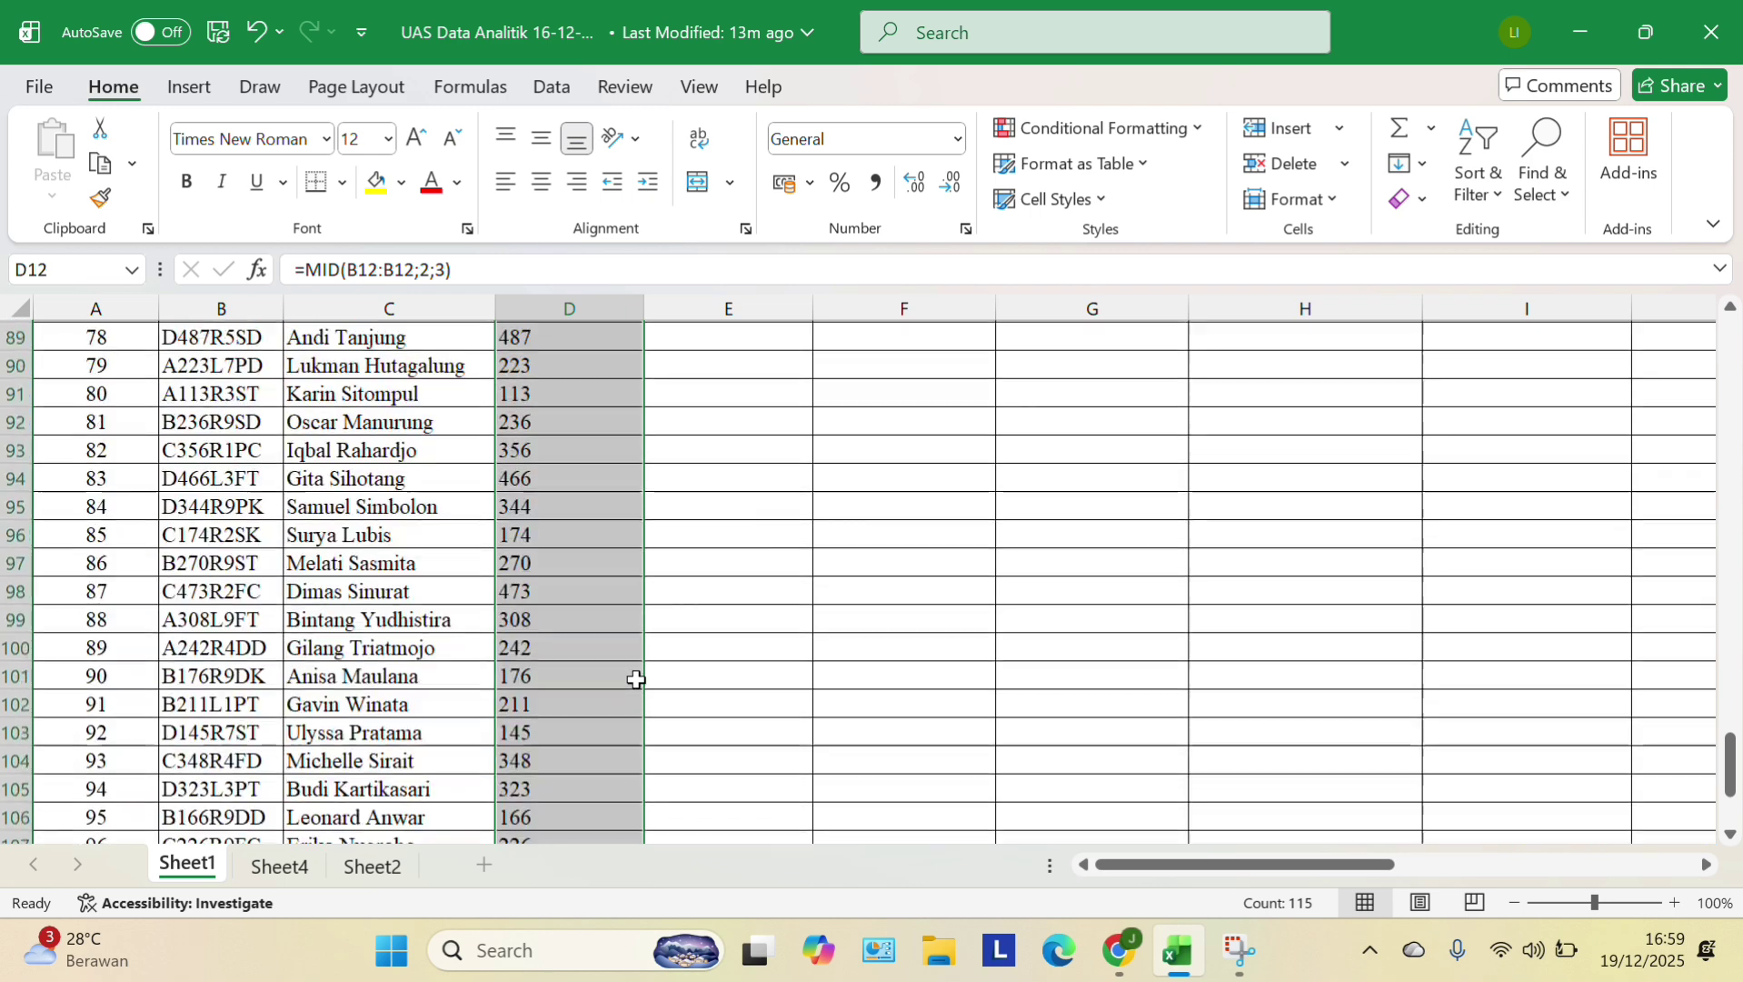
scroll(635, 679, up, 20)
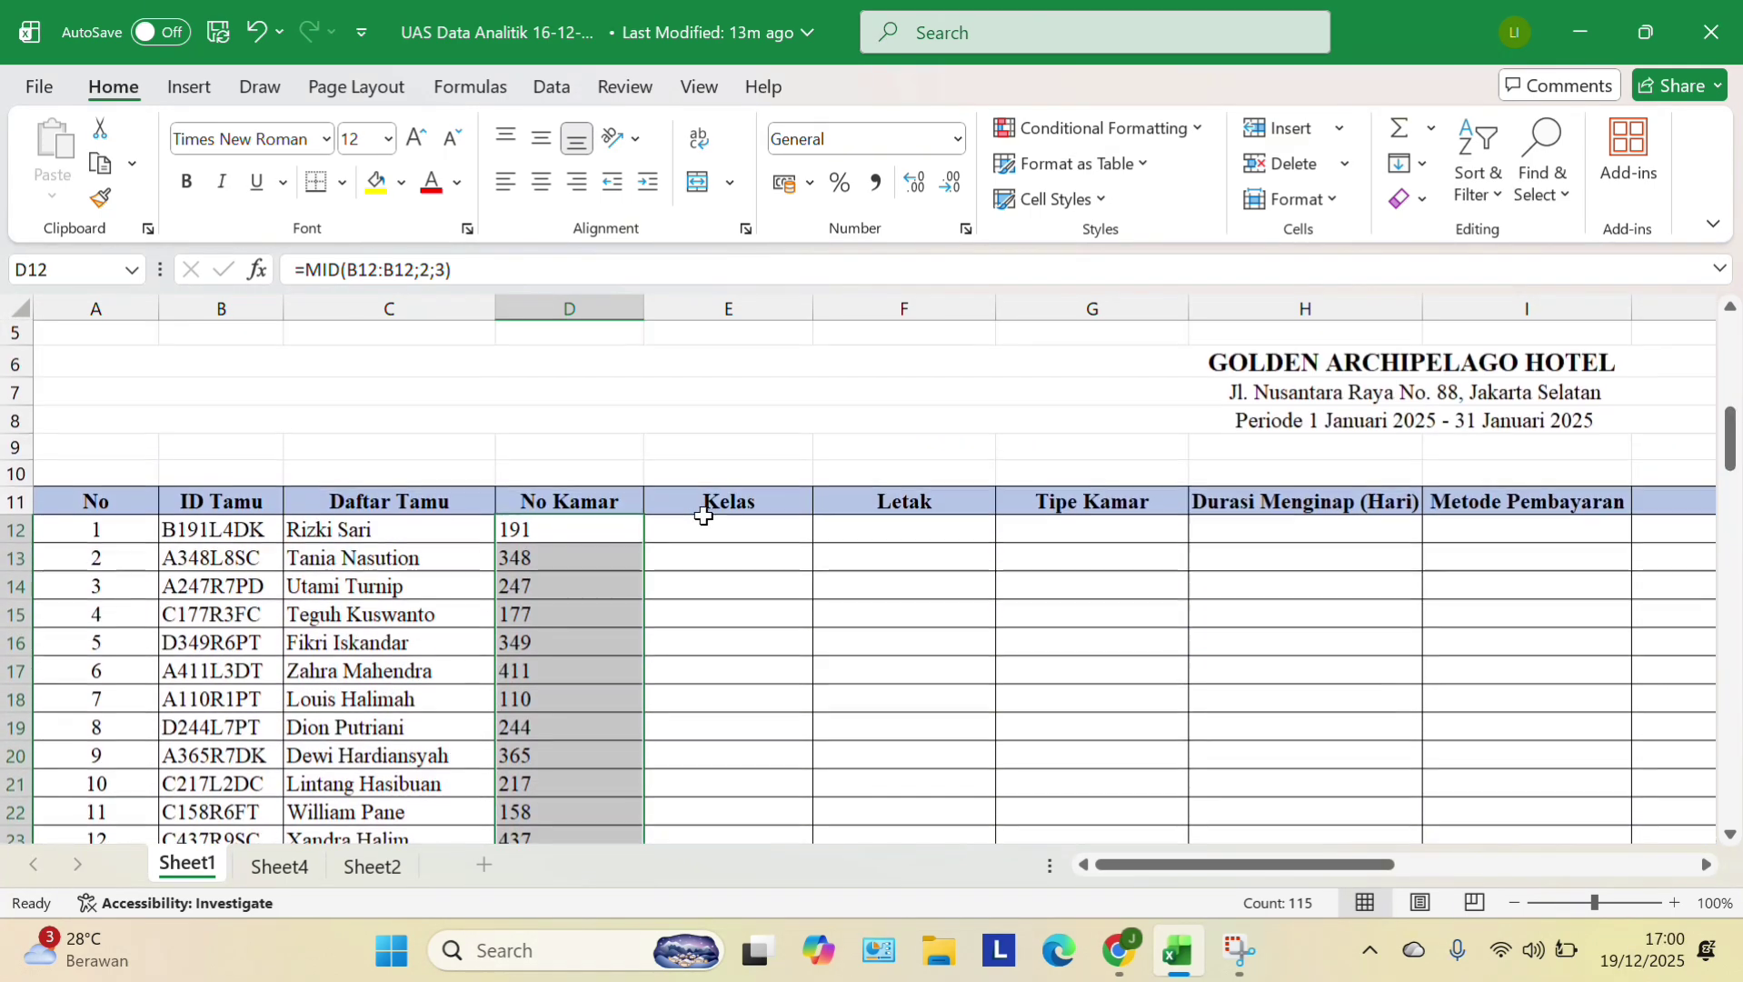
- Begin a VLOOKUP formula in E12 under Kelas, using LEFT(B12;1) as the lookup value
click(724, 533)
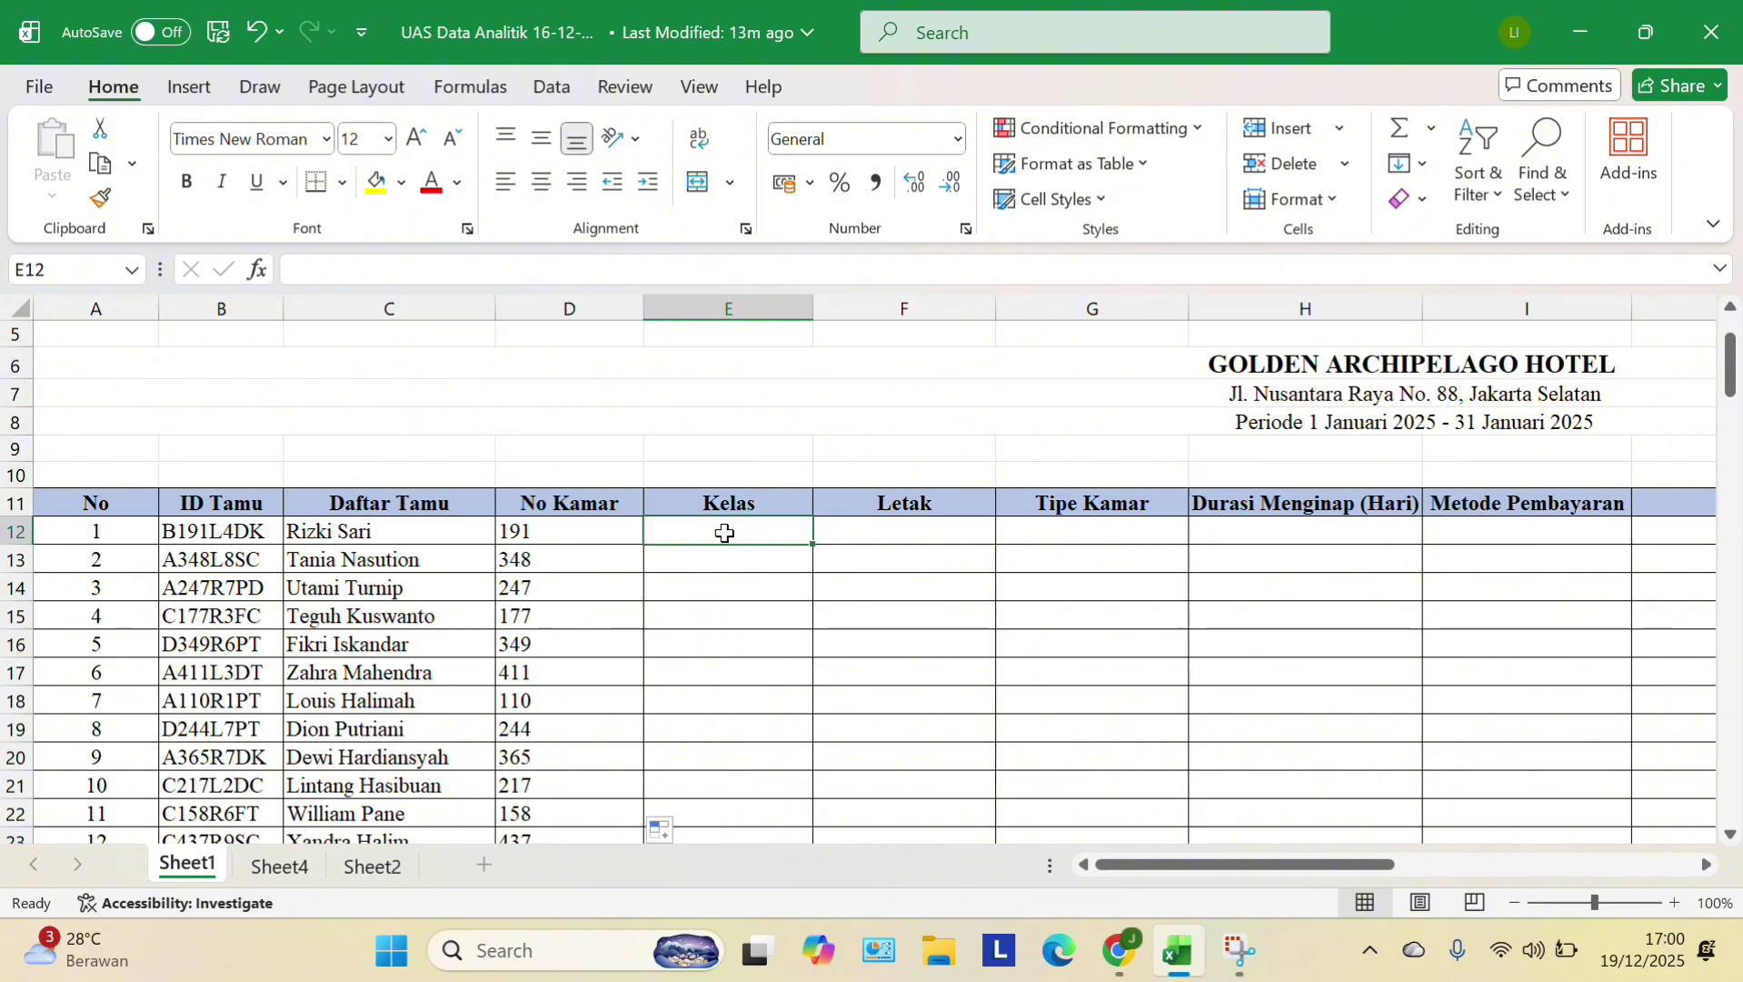
text(=VLOOKUP)
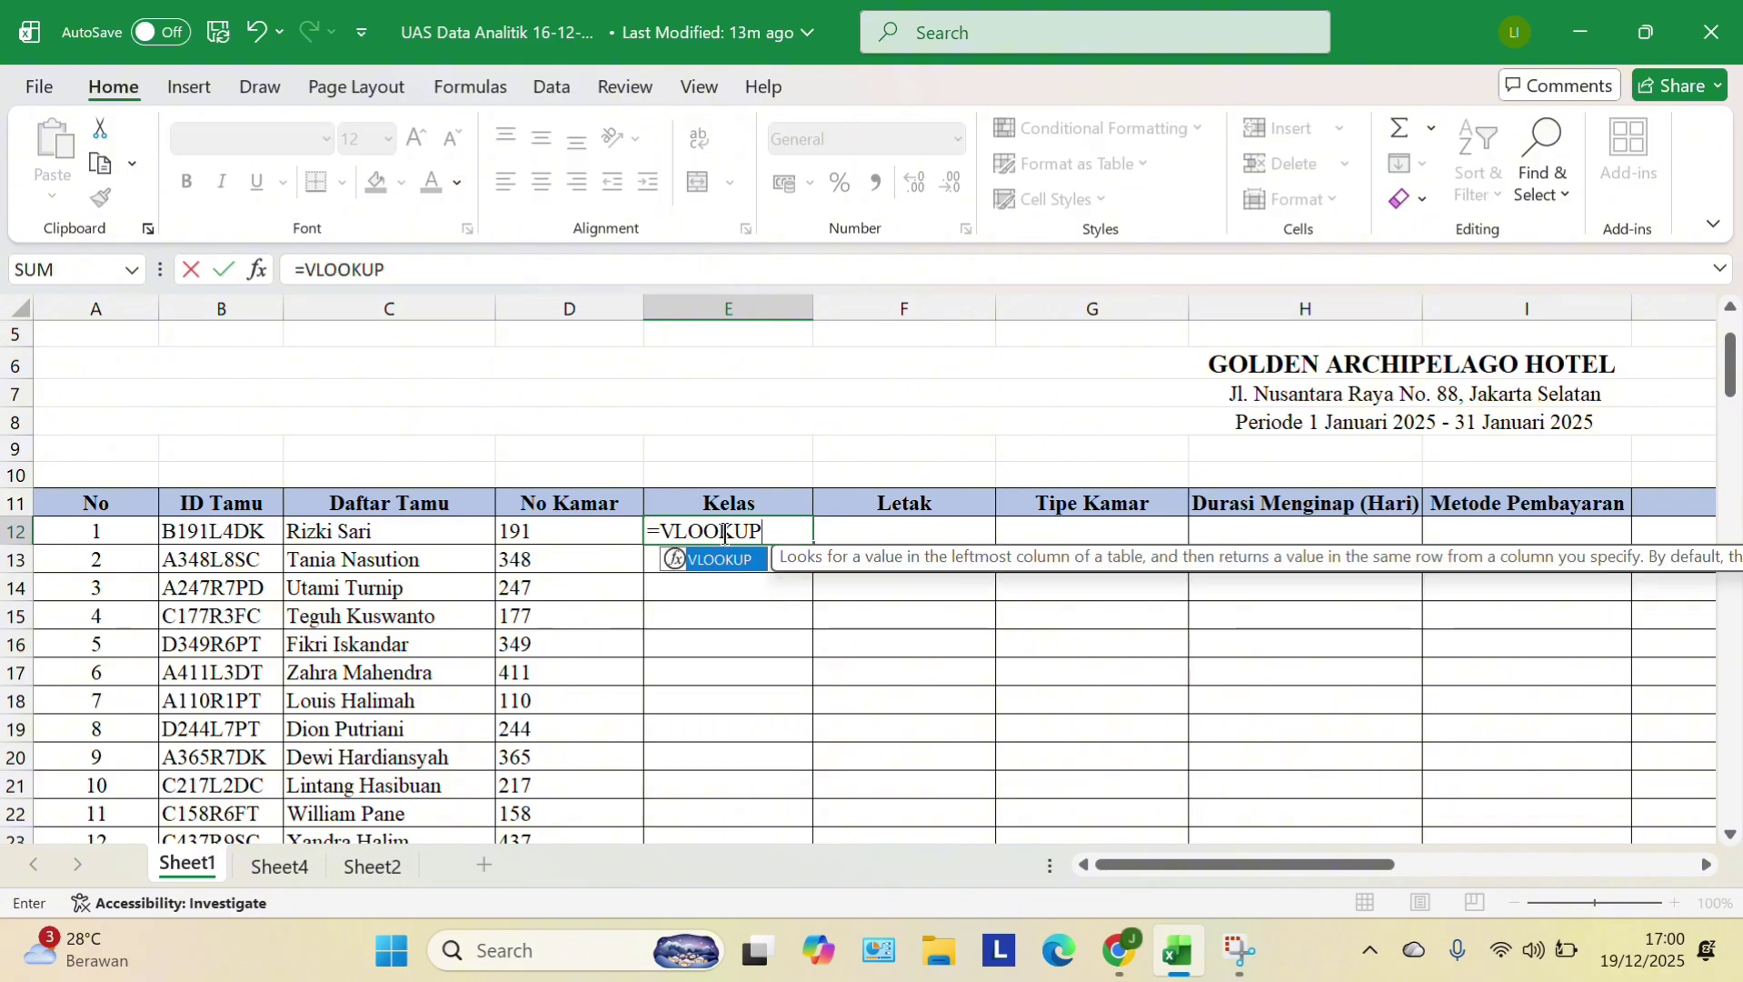
text((L)
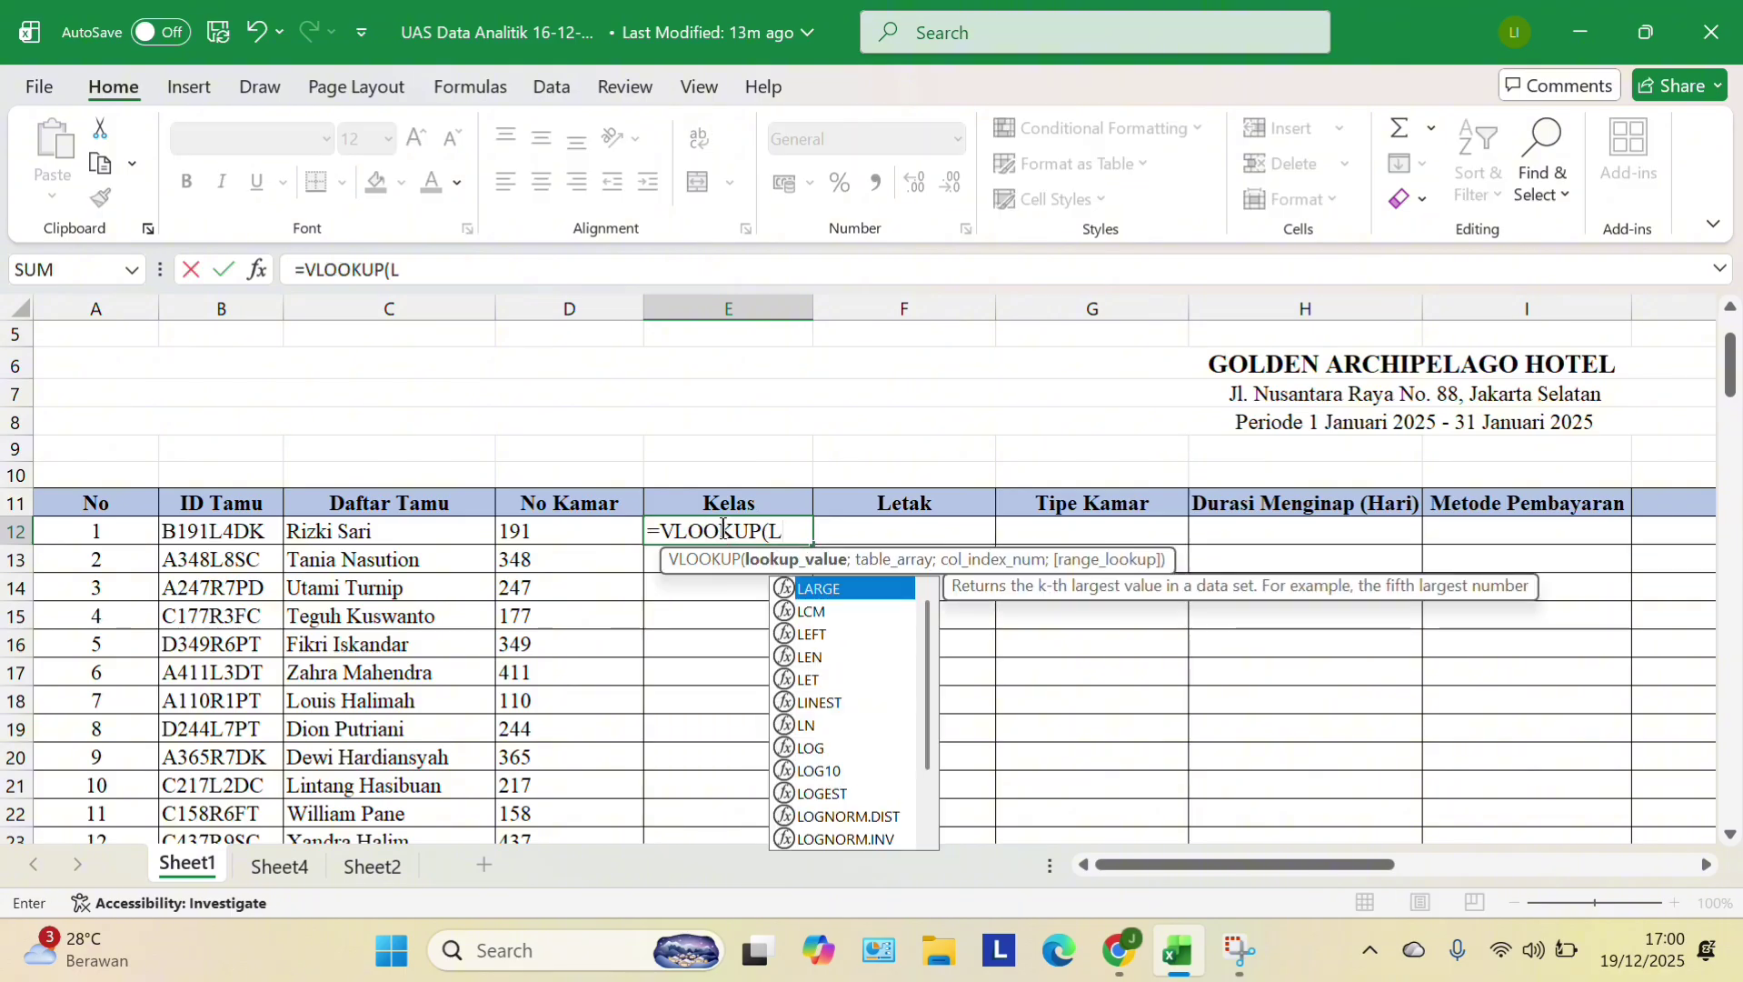
text(EFT()
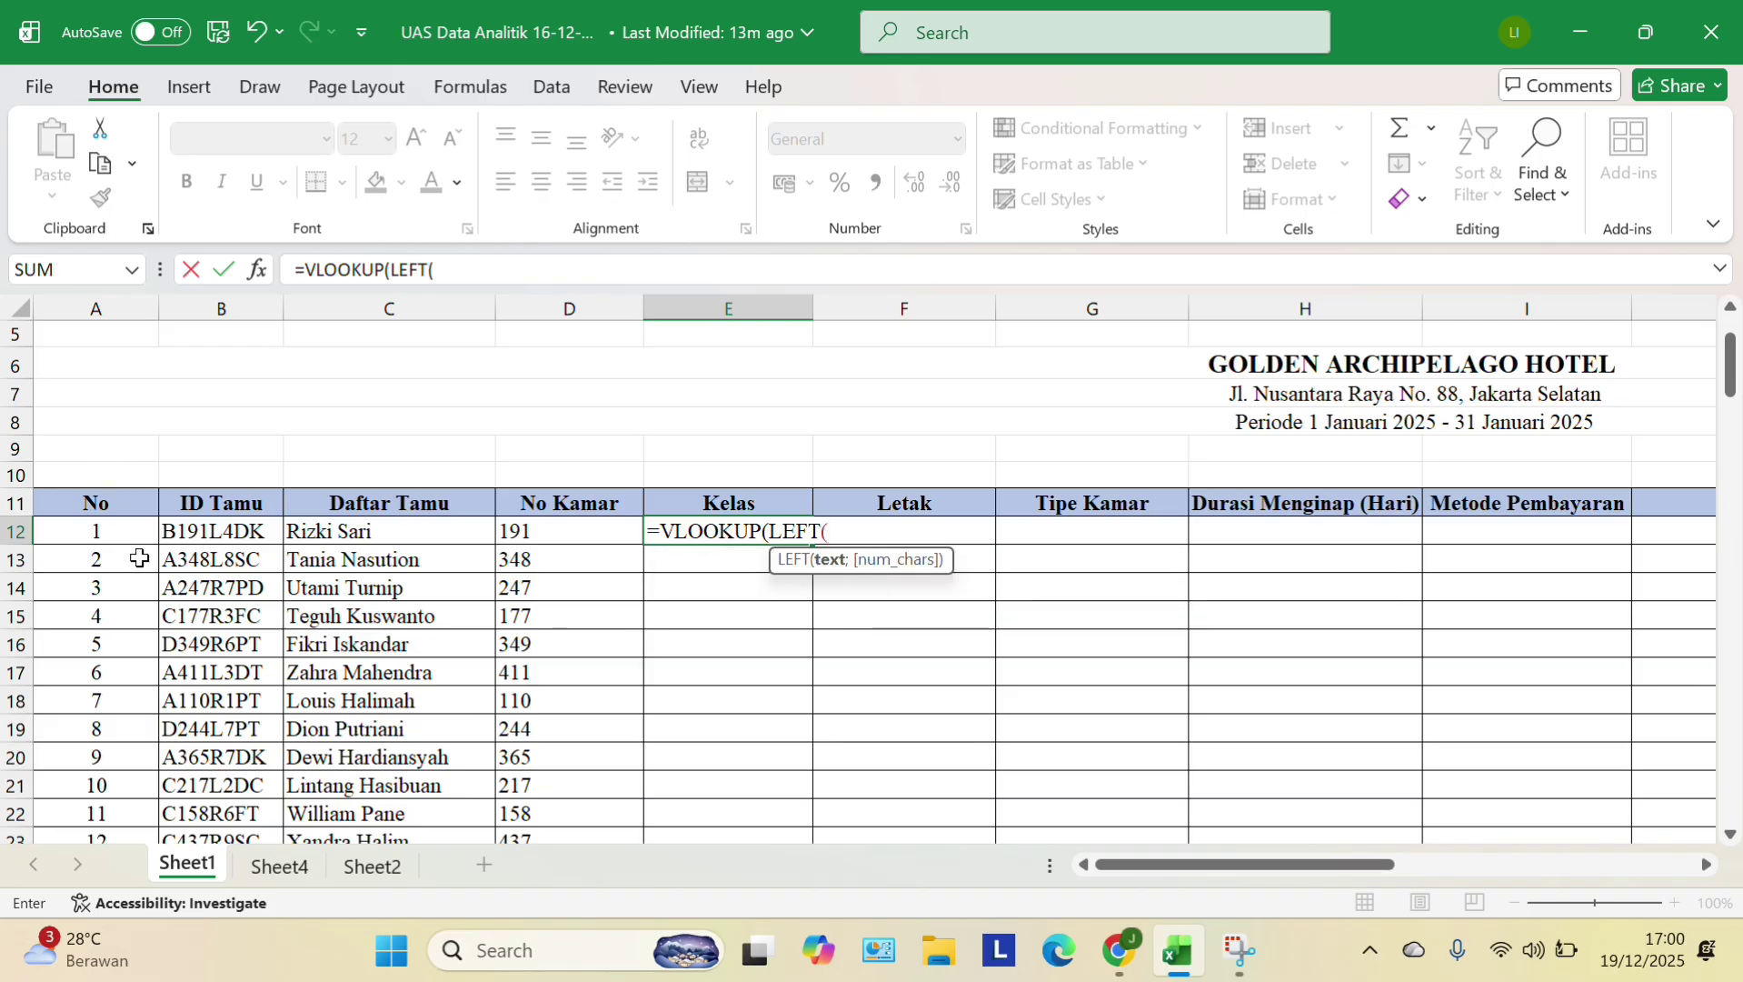
click(167, 532)
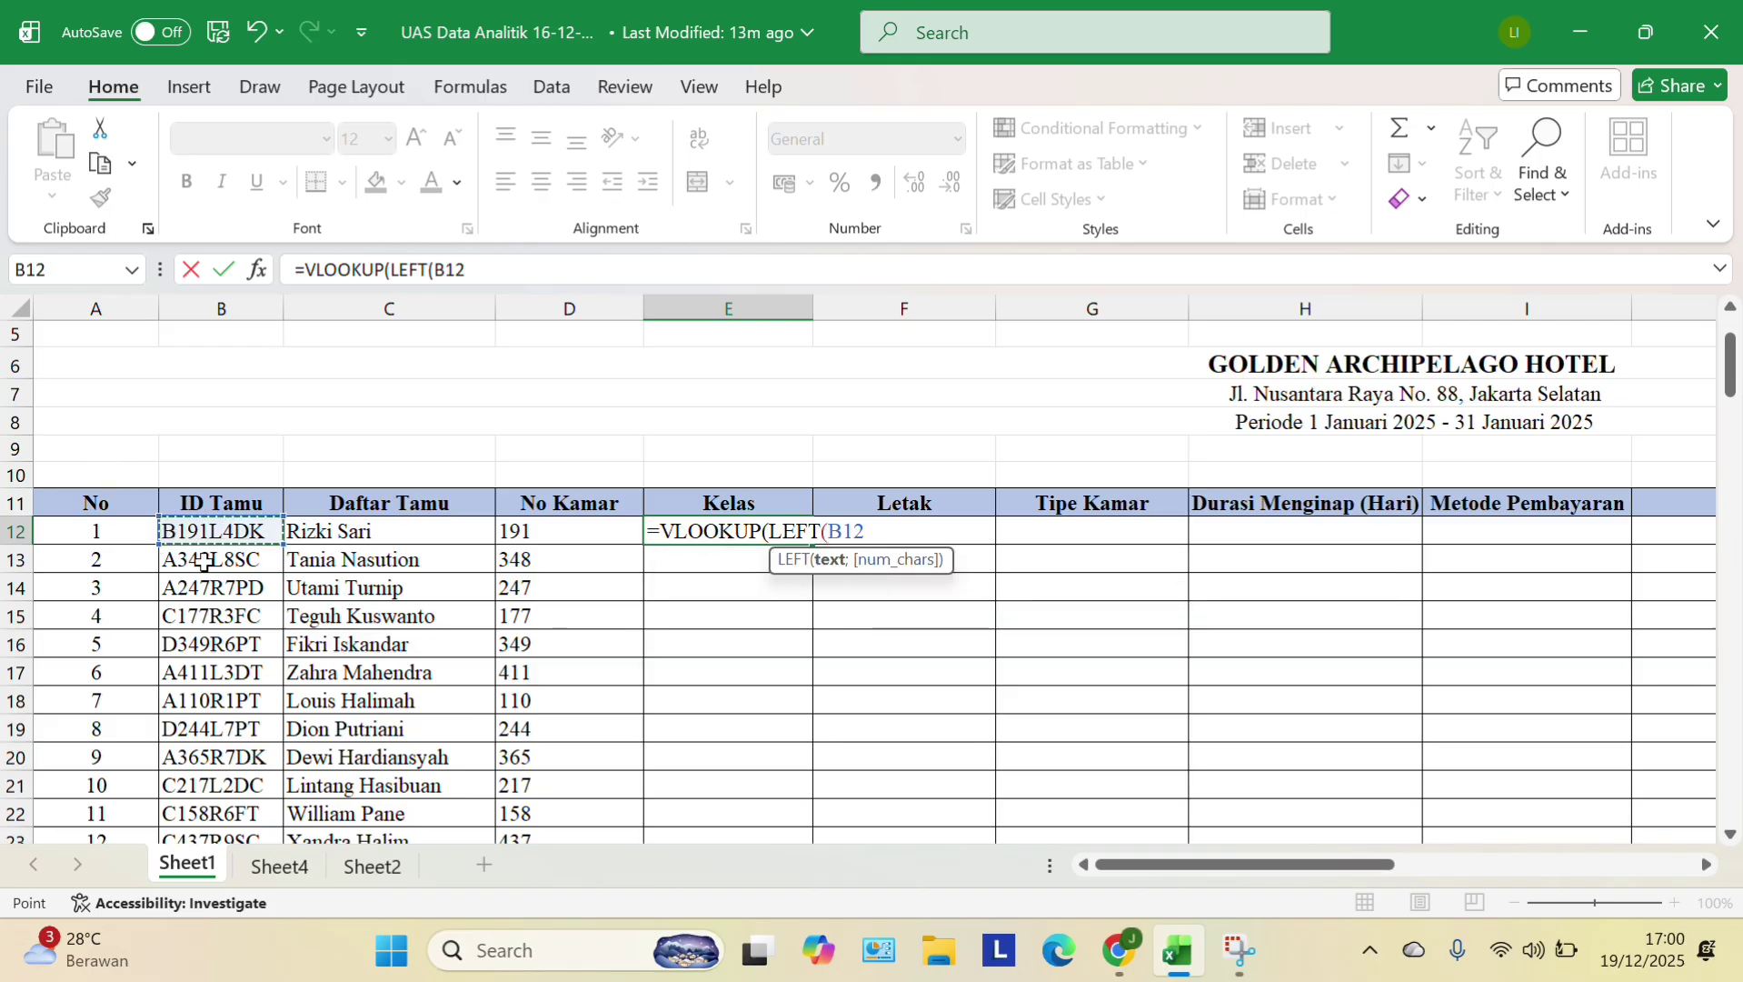
text(;1)
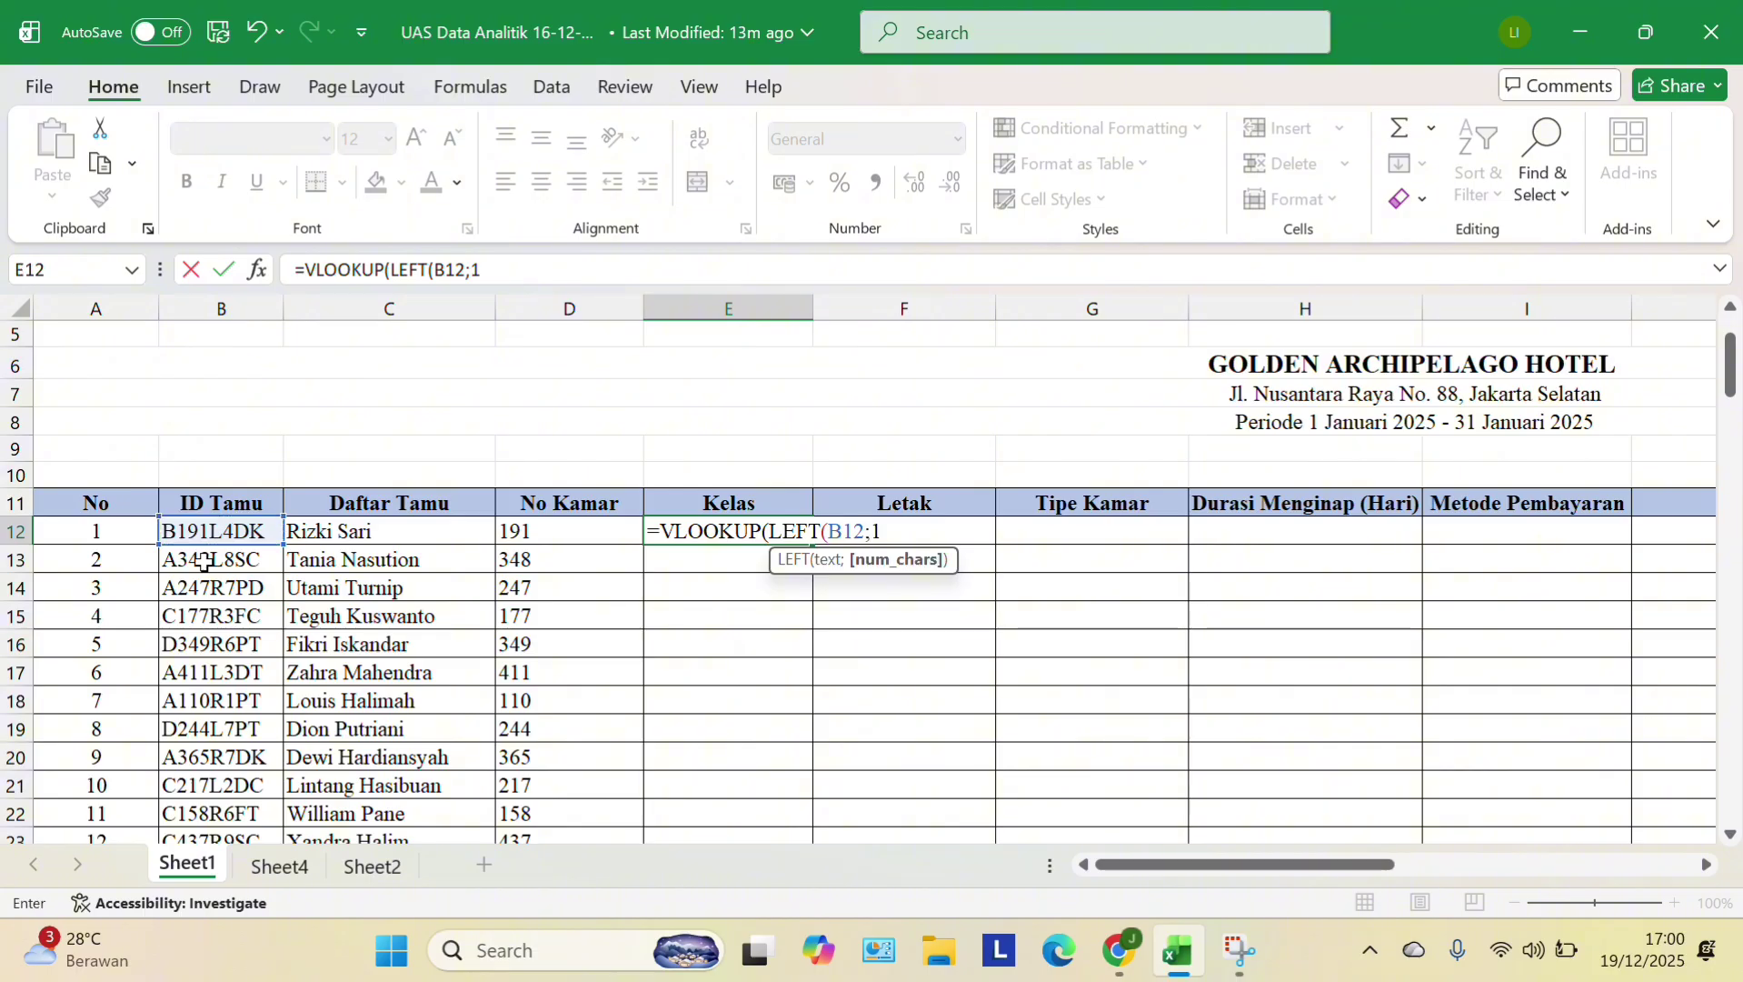
text();)
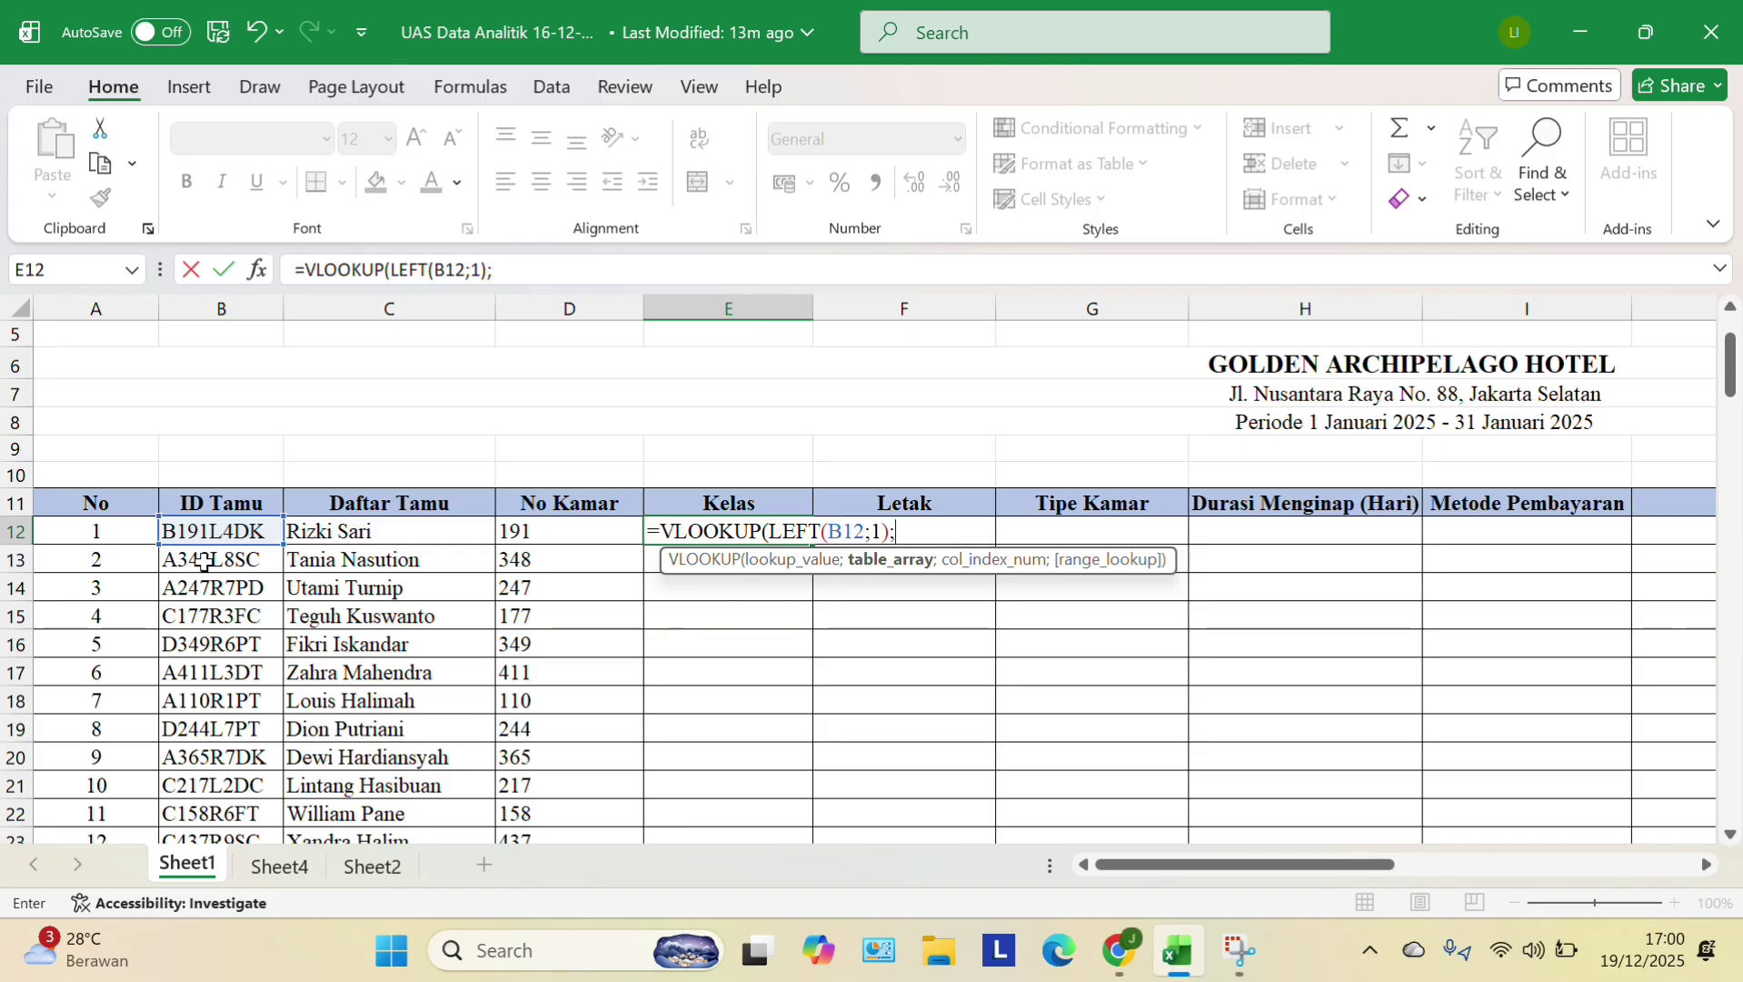
- Complete the E12 VLOOKUP with the TIPE KAMAR table as absolute range $A$131:$F$136 and column index 2
scroll(486, 570, down, 20)
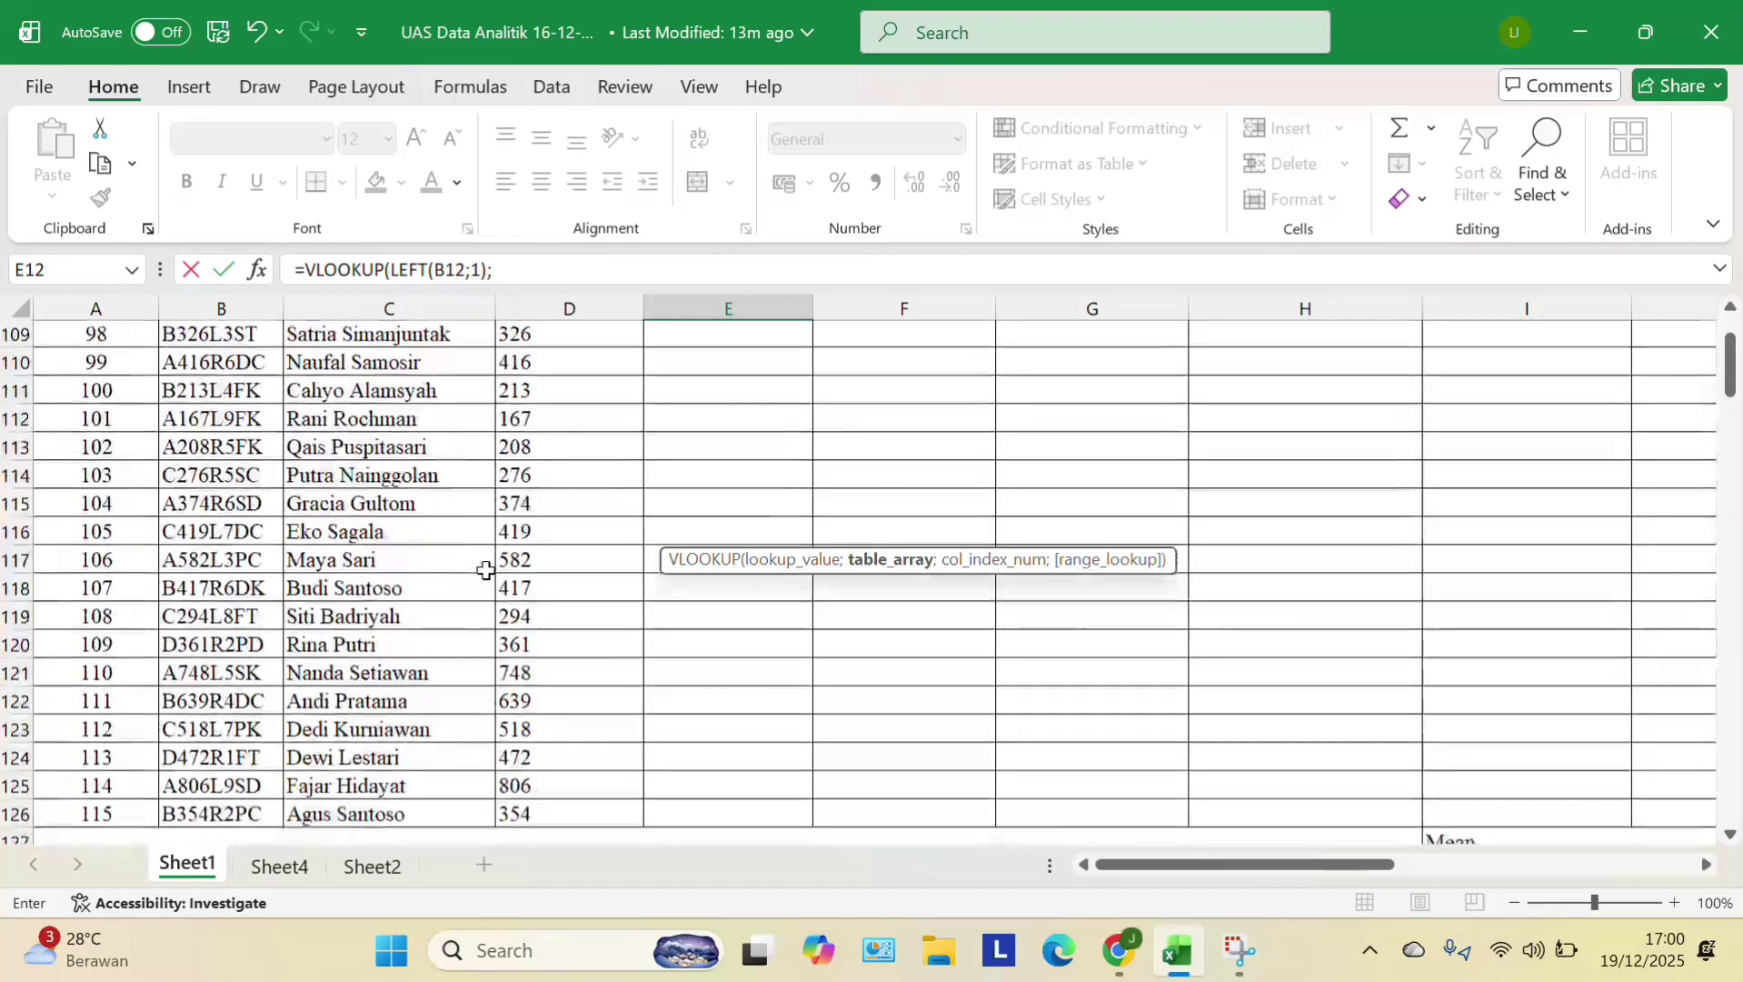
scroll(486, 570, down, 9)
scroll(485, 570, up, 5)
scroll(485, 570, down, 2)
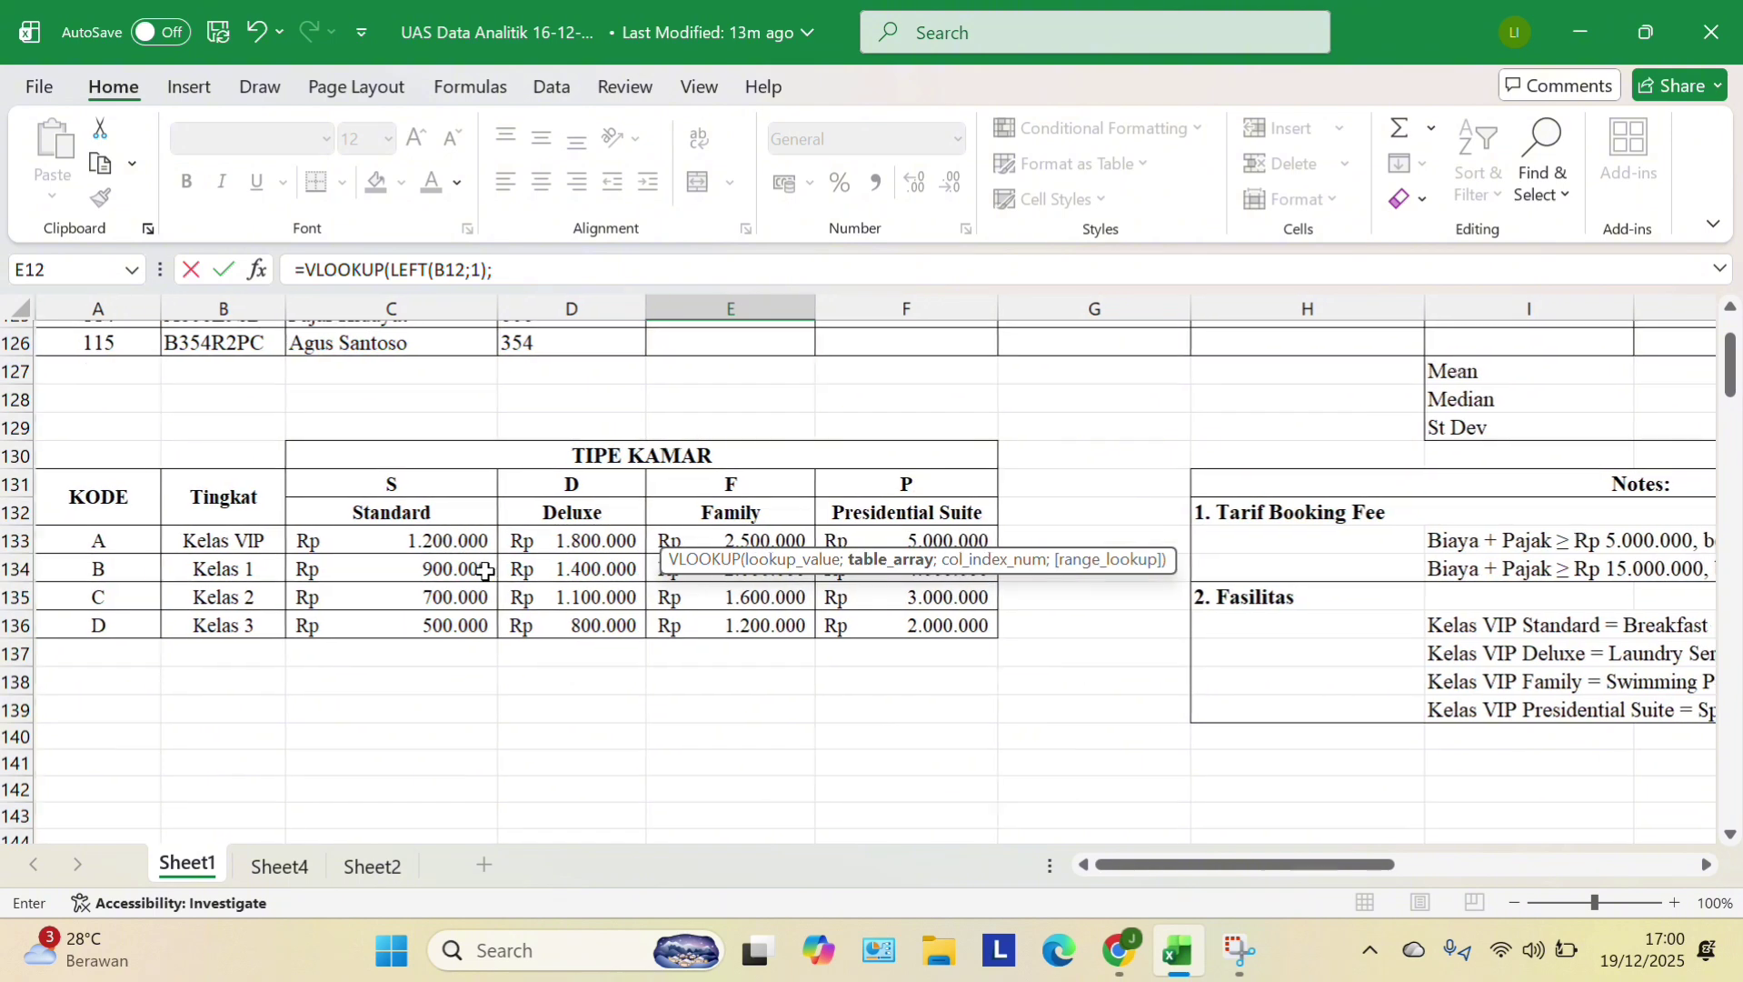
drag(68, 509, 895, 613)
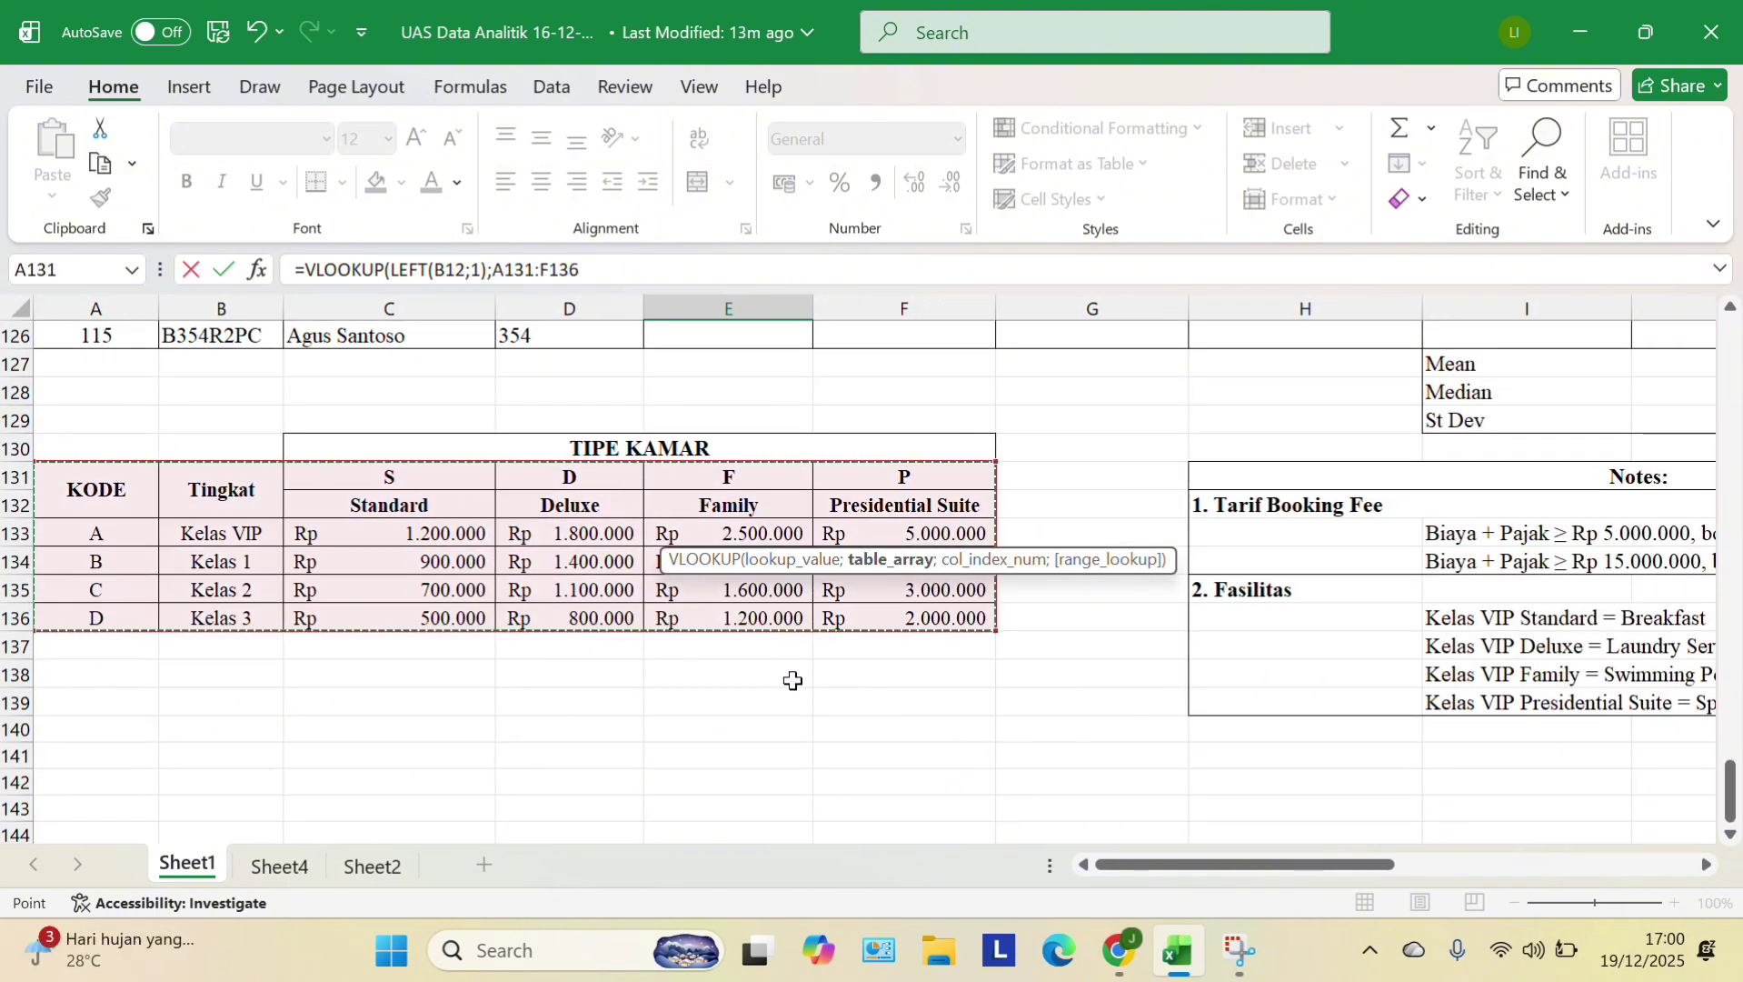
key(F4)
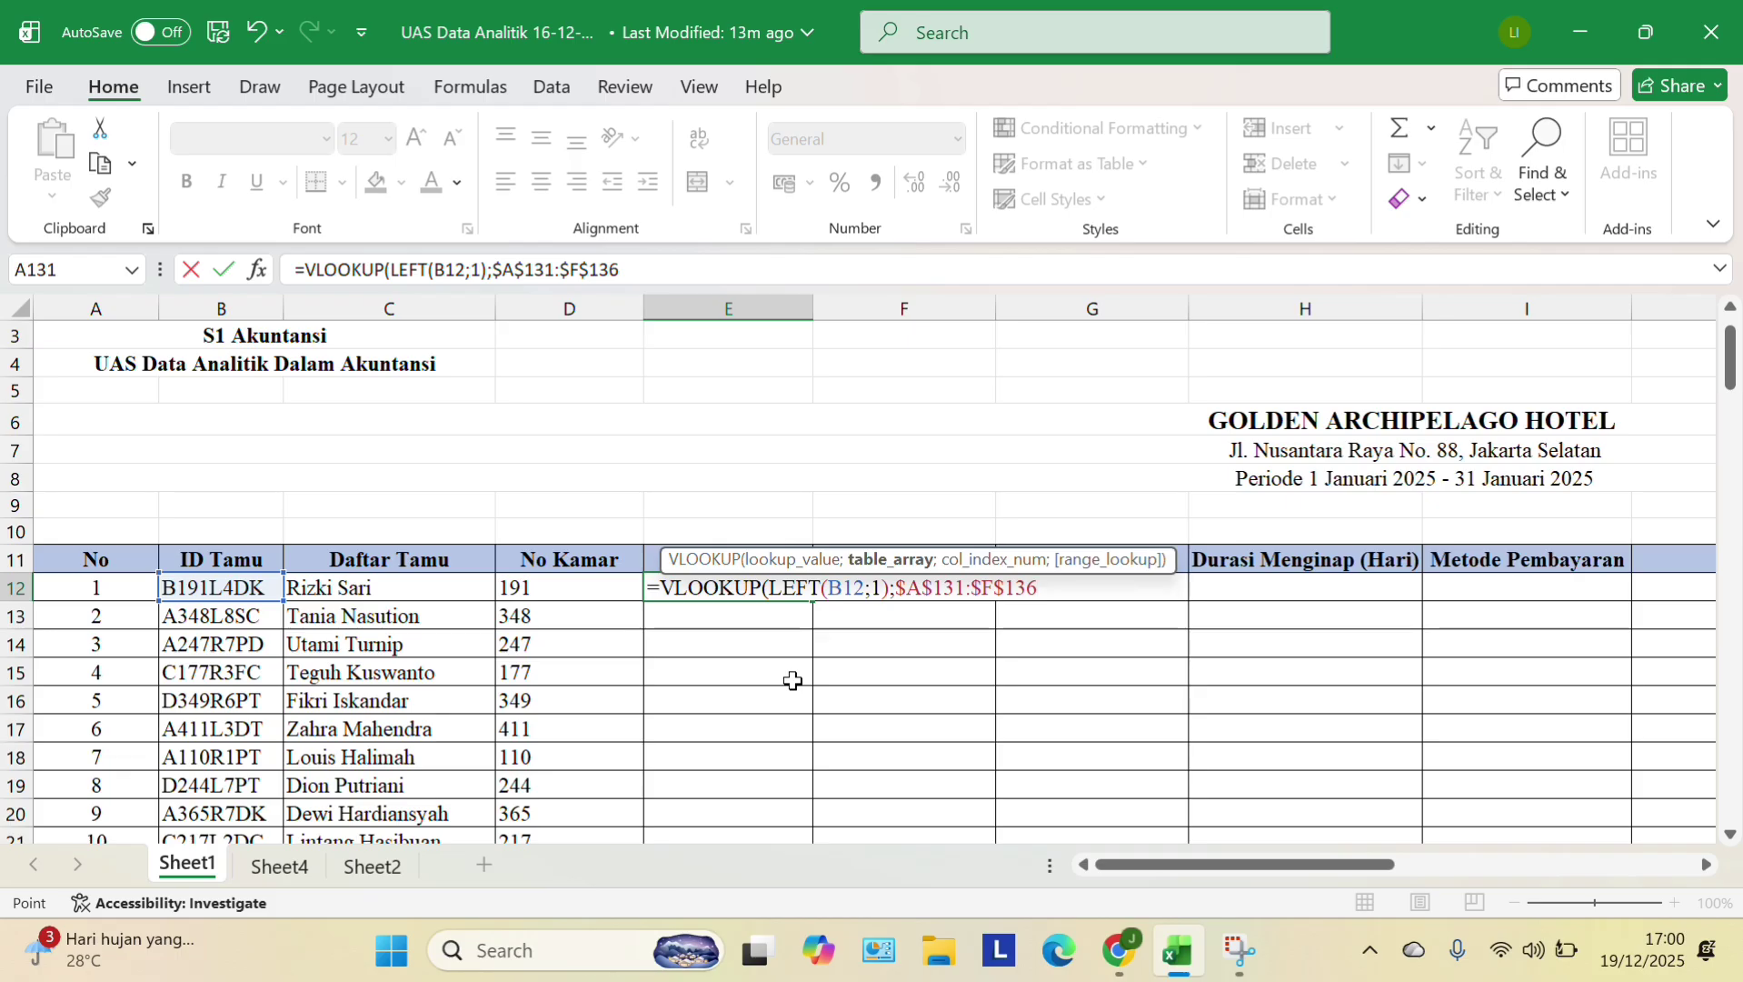
text(;)
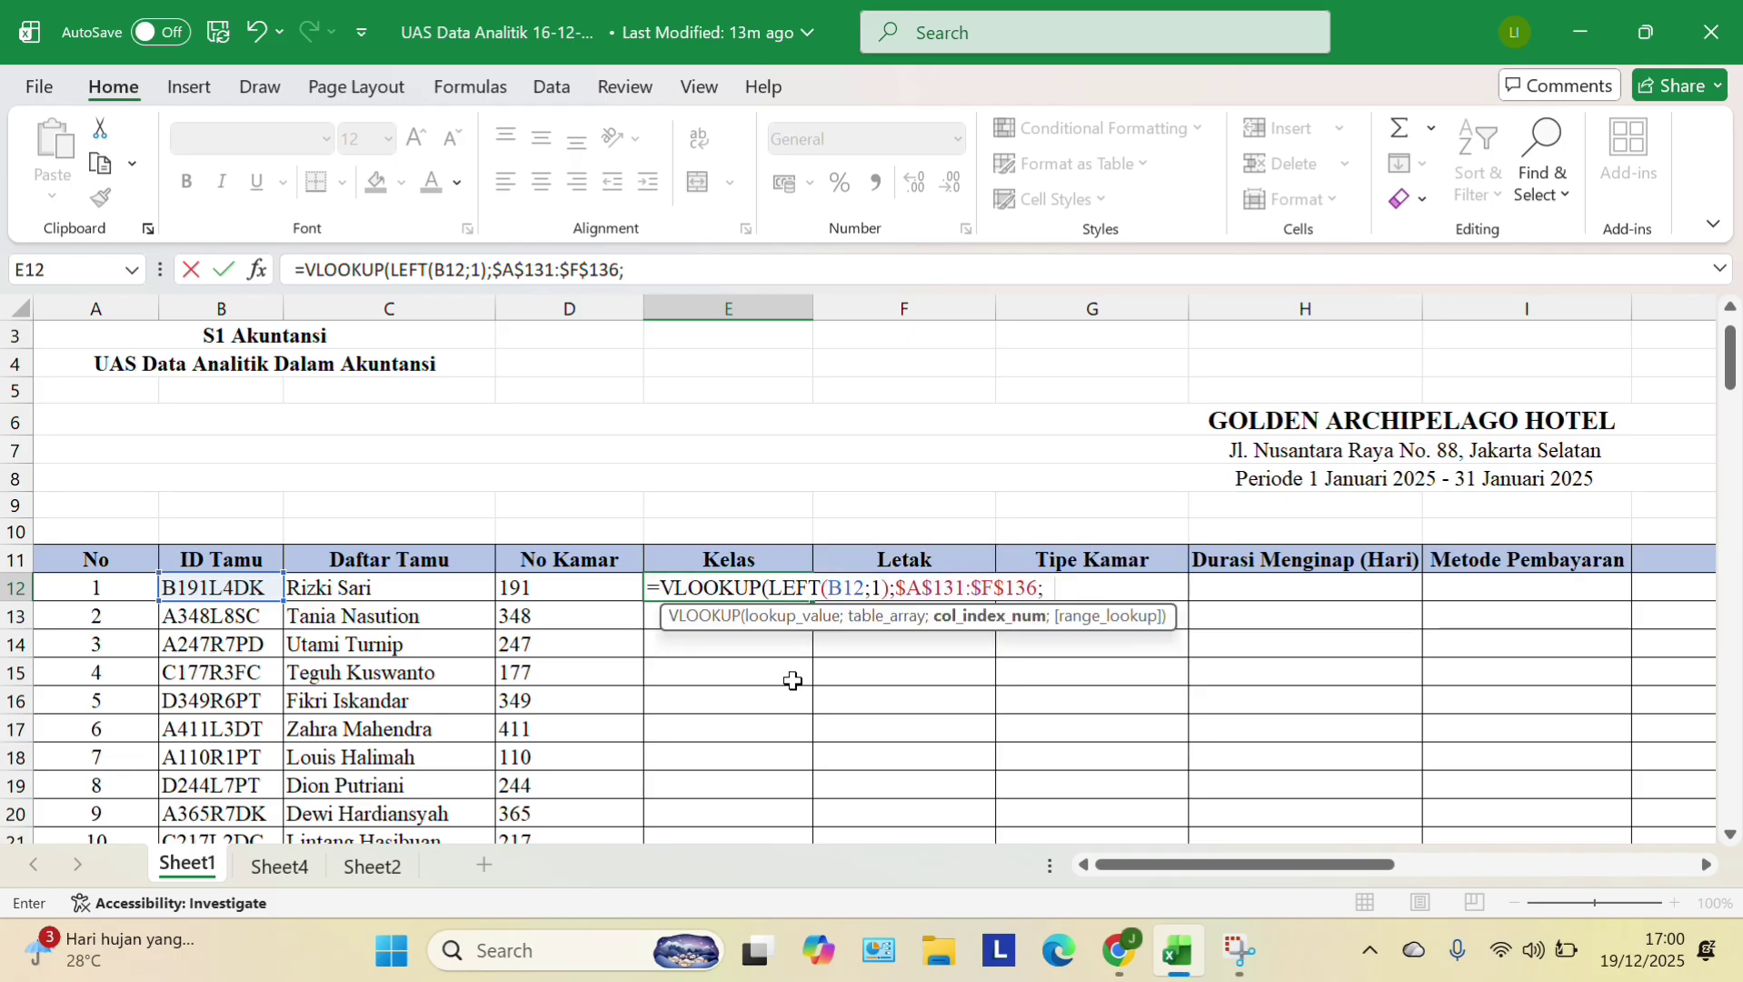
text(2))
key(Return)
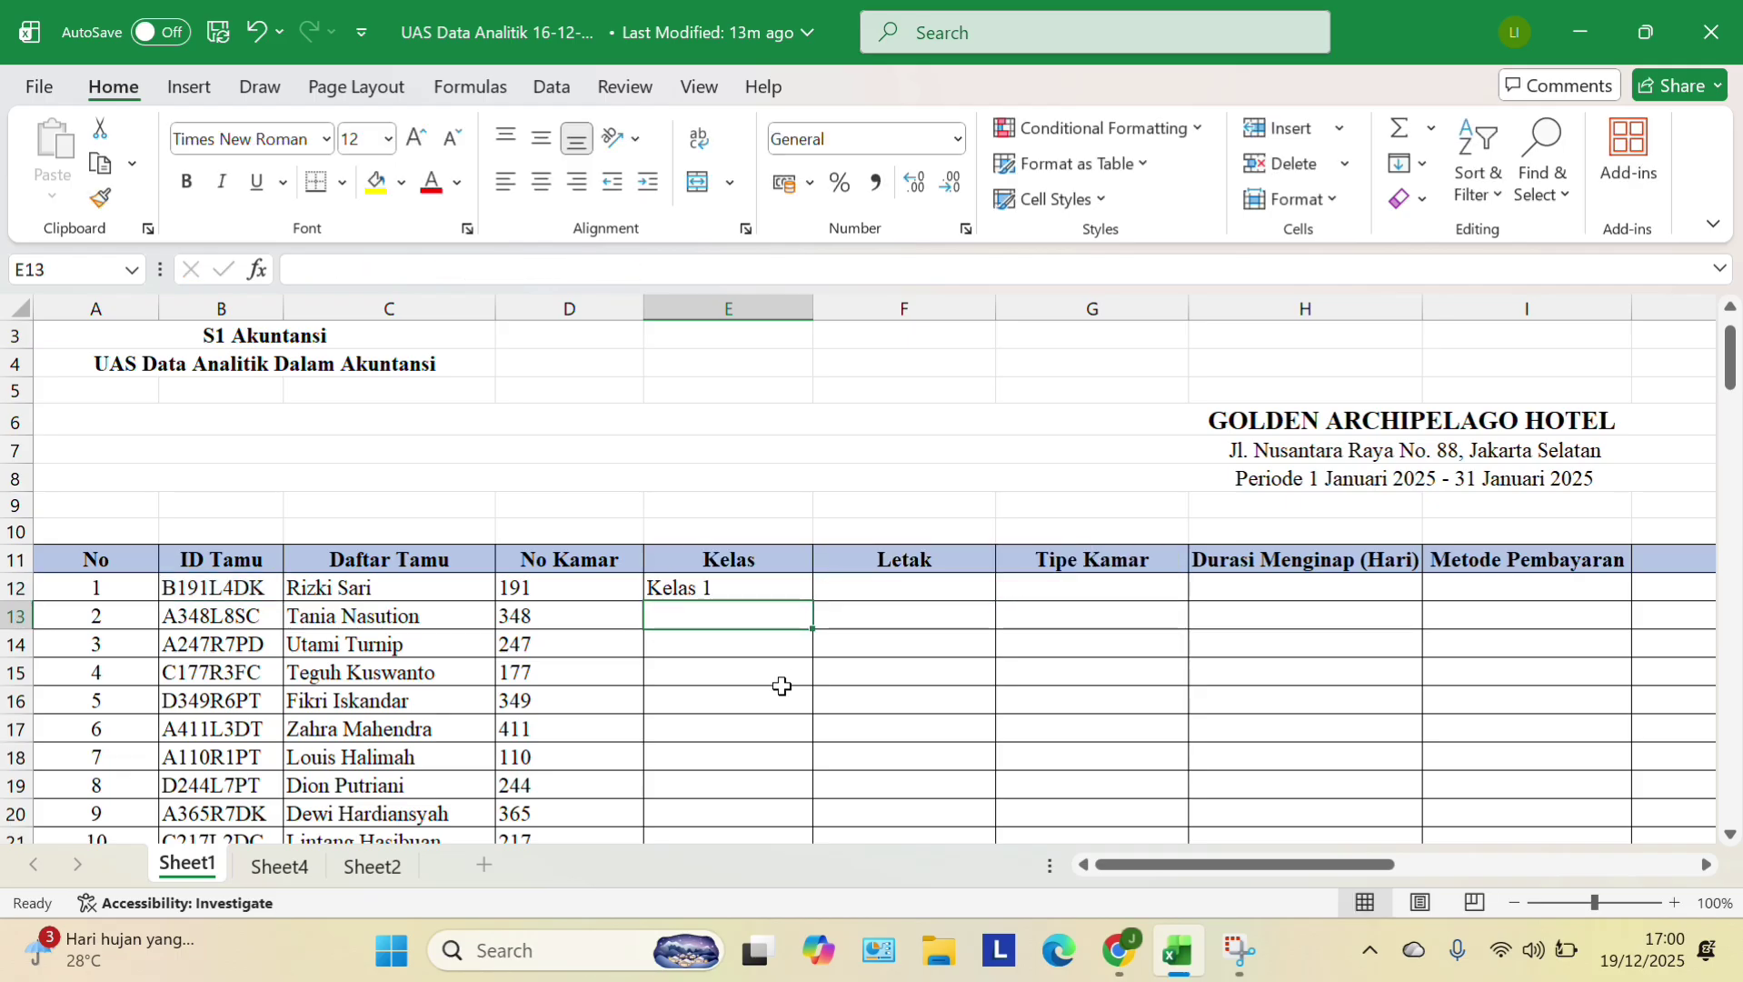
- Fill the Kelas formula from E12 down through the last guest row, 126
click(762, 587)
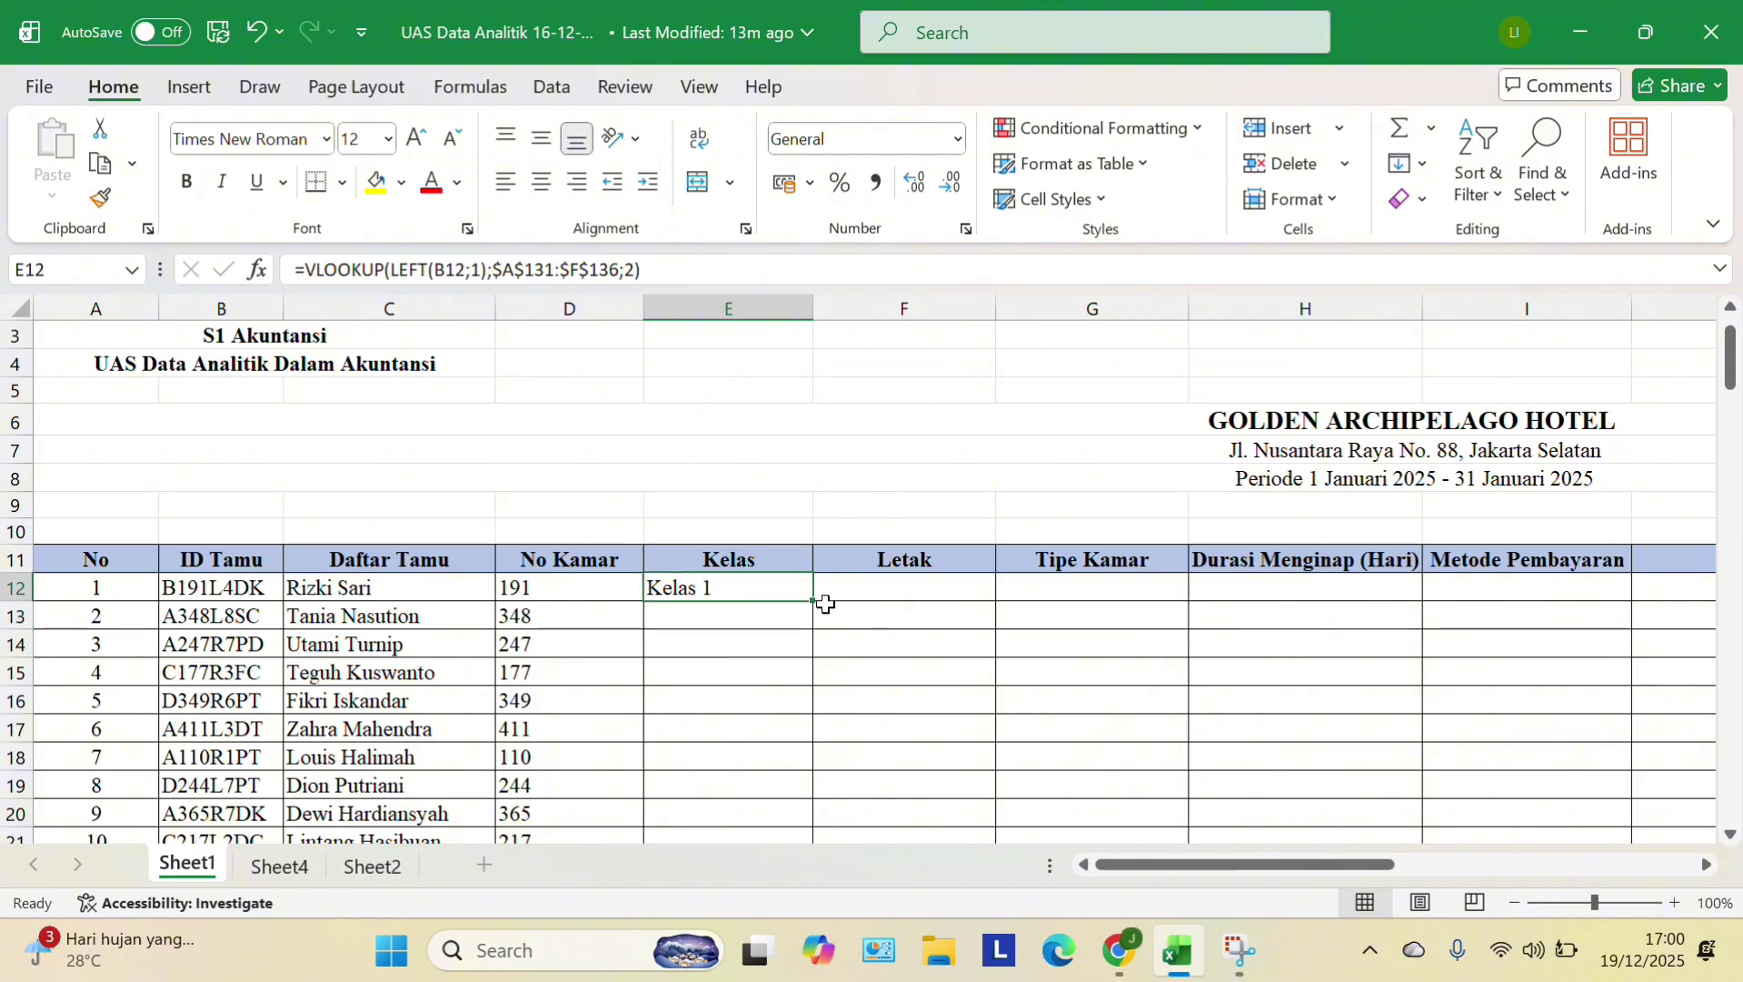
mouse_move(813, 600)
mouse_down()
mouse_move(786, 810)
mouse_move(787, 696)
mouse_move(787, 714)
mouse_up()
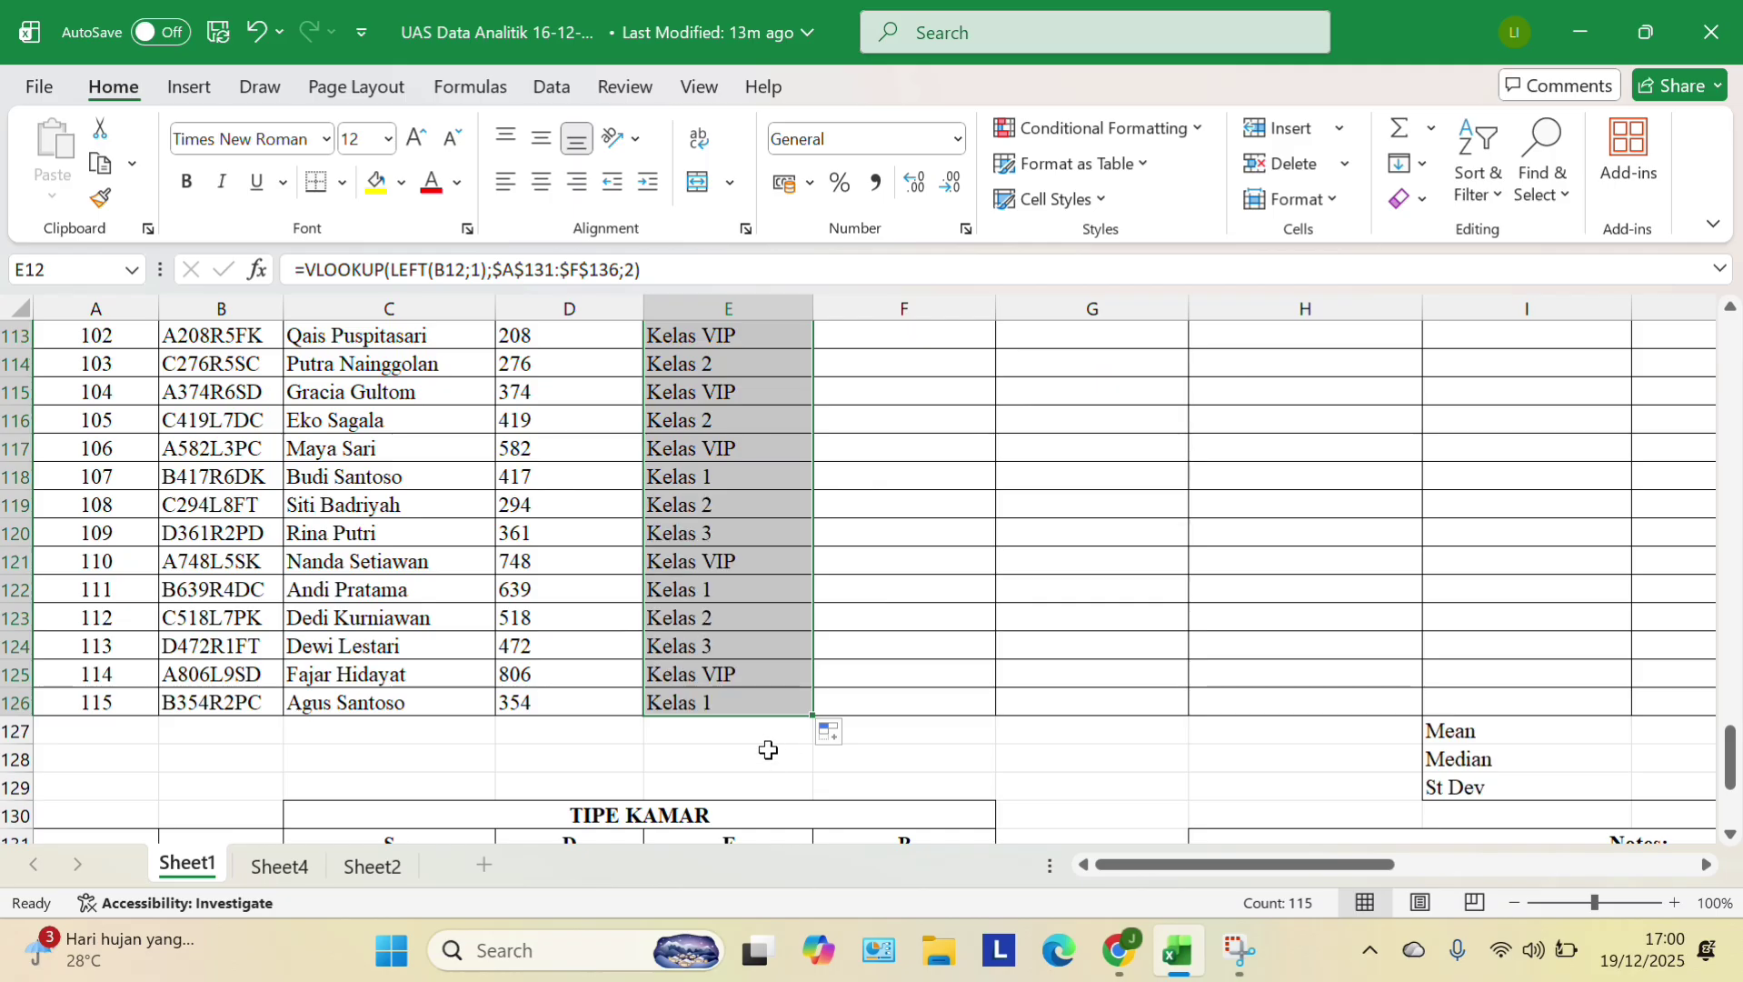
scroll(789, 560, up, 20)
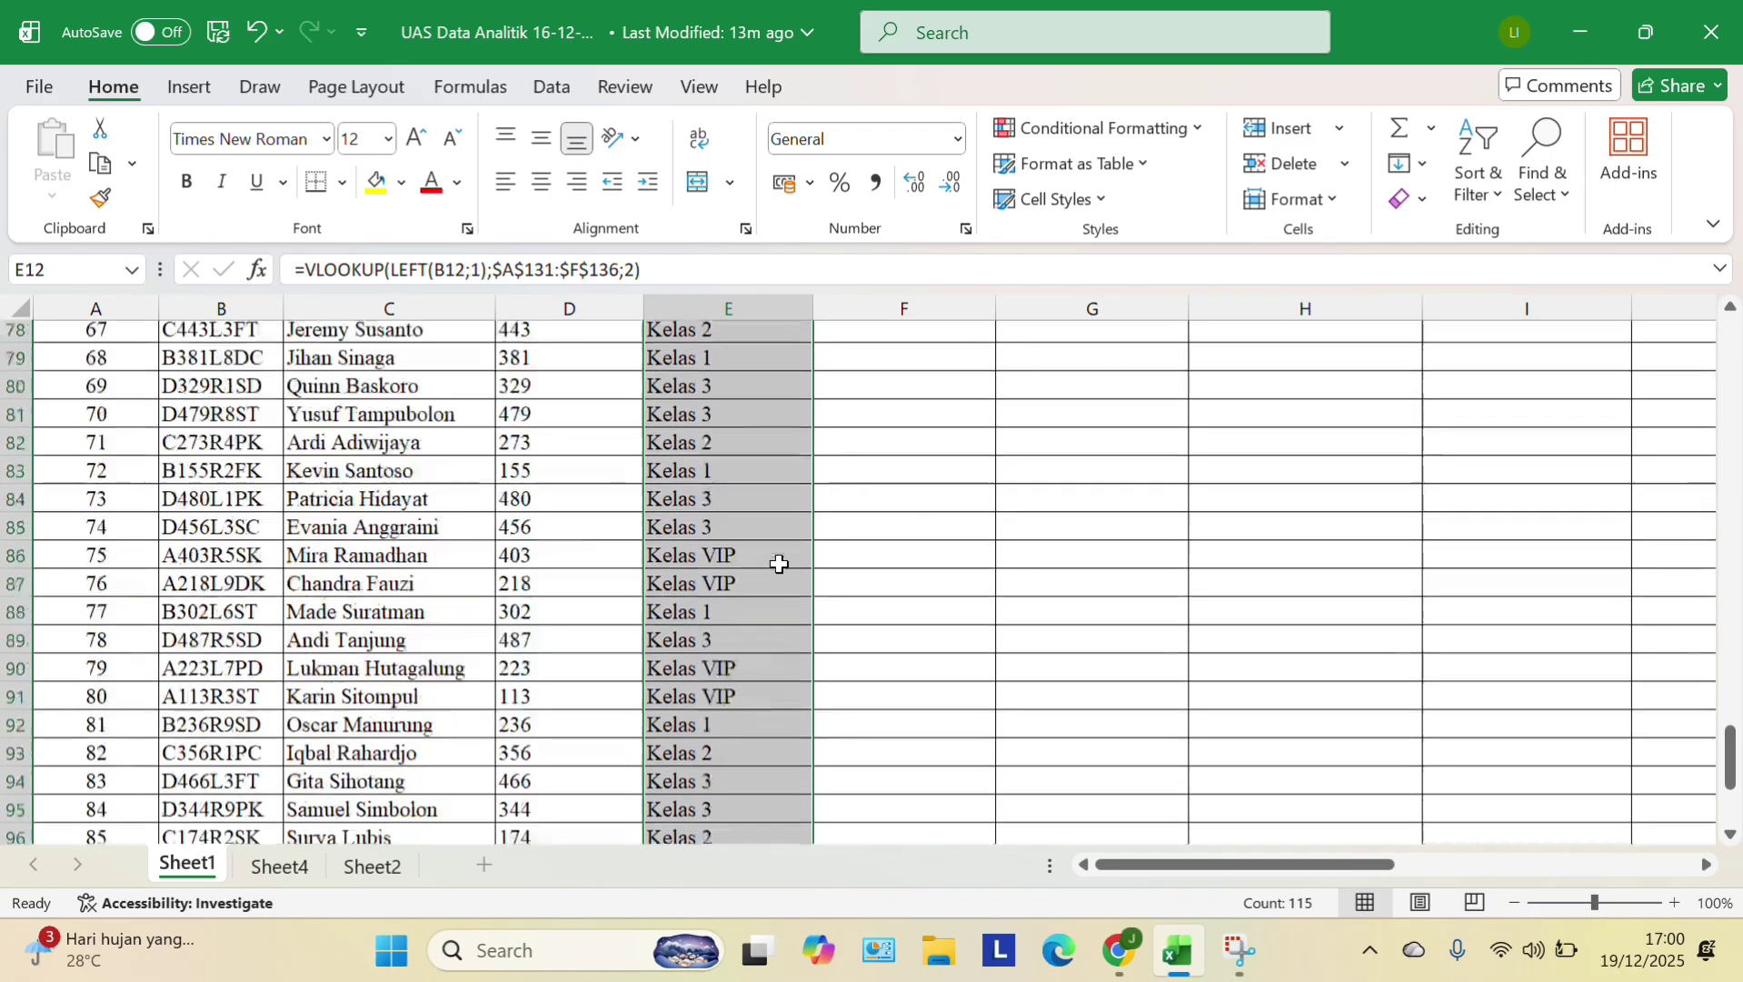
scroll(772, 581, up, 16)
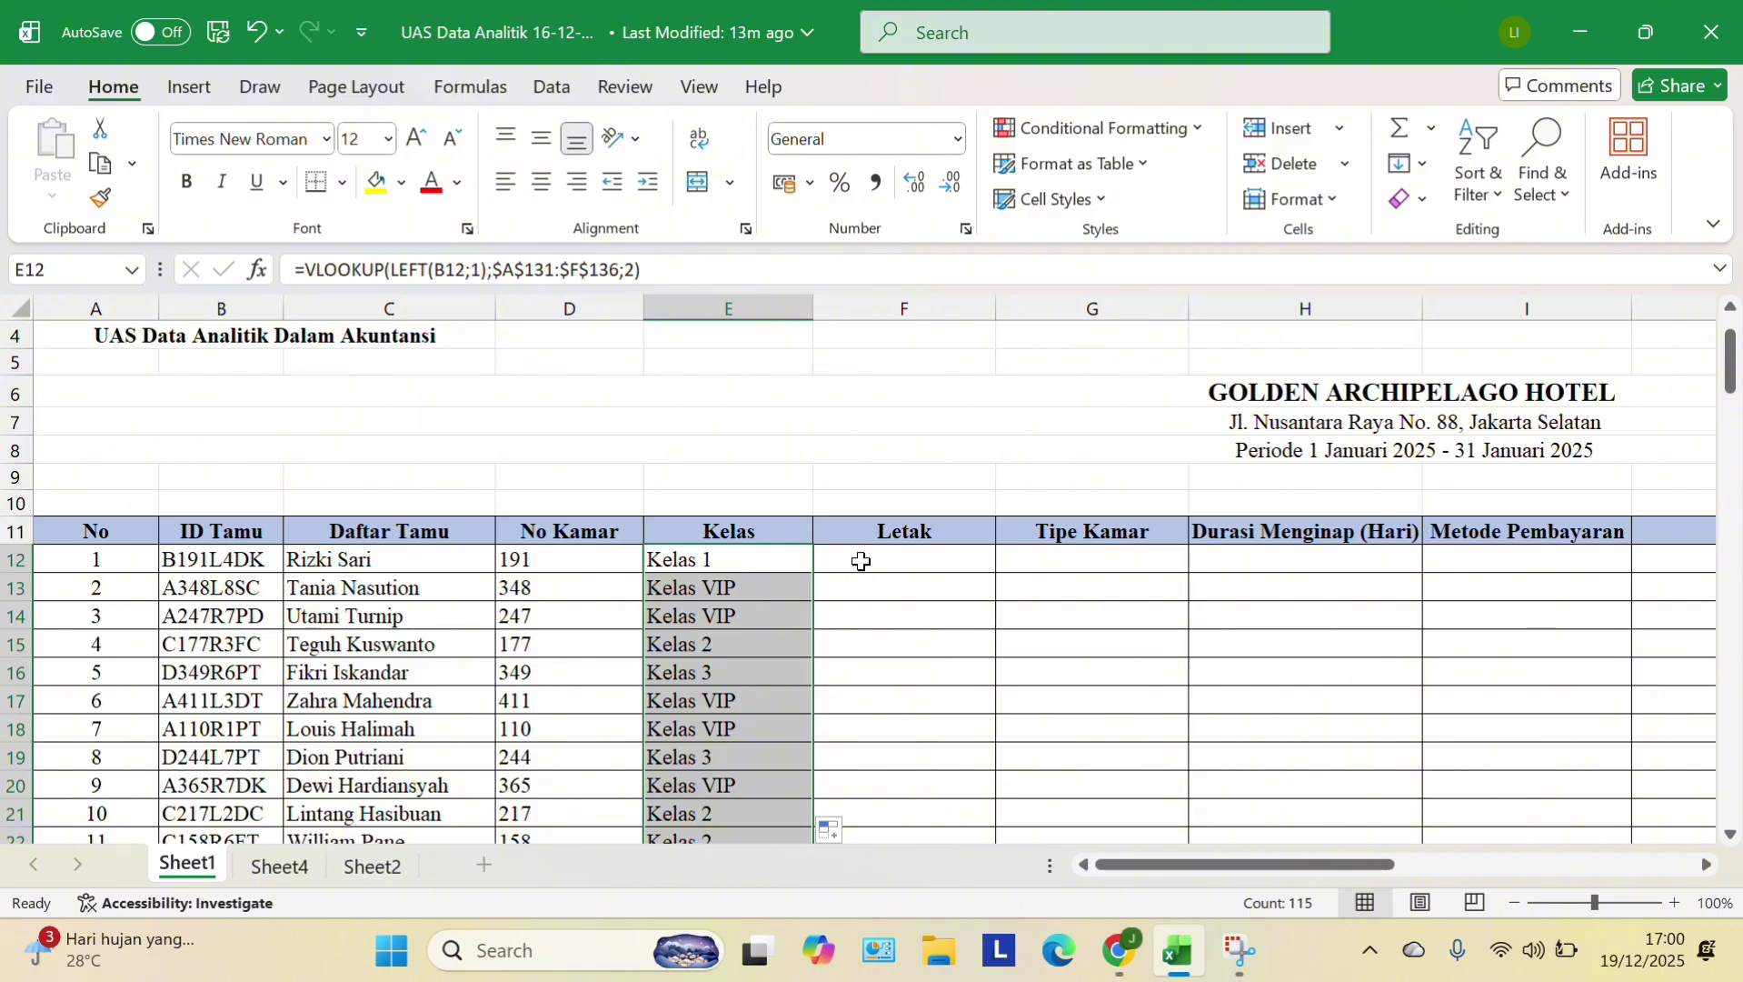
- Enter the formula =IF(MID(B12;5;1)="L";"Left";"Right") in F12 under Letak
click(864, 564)
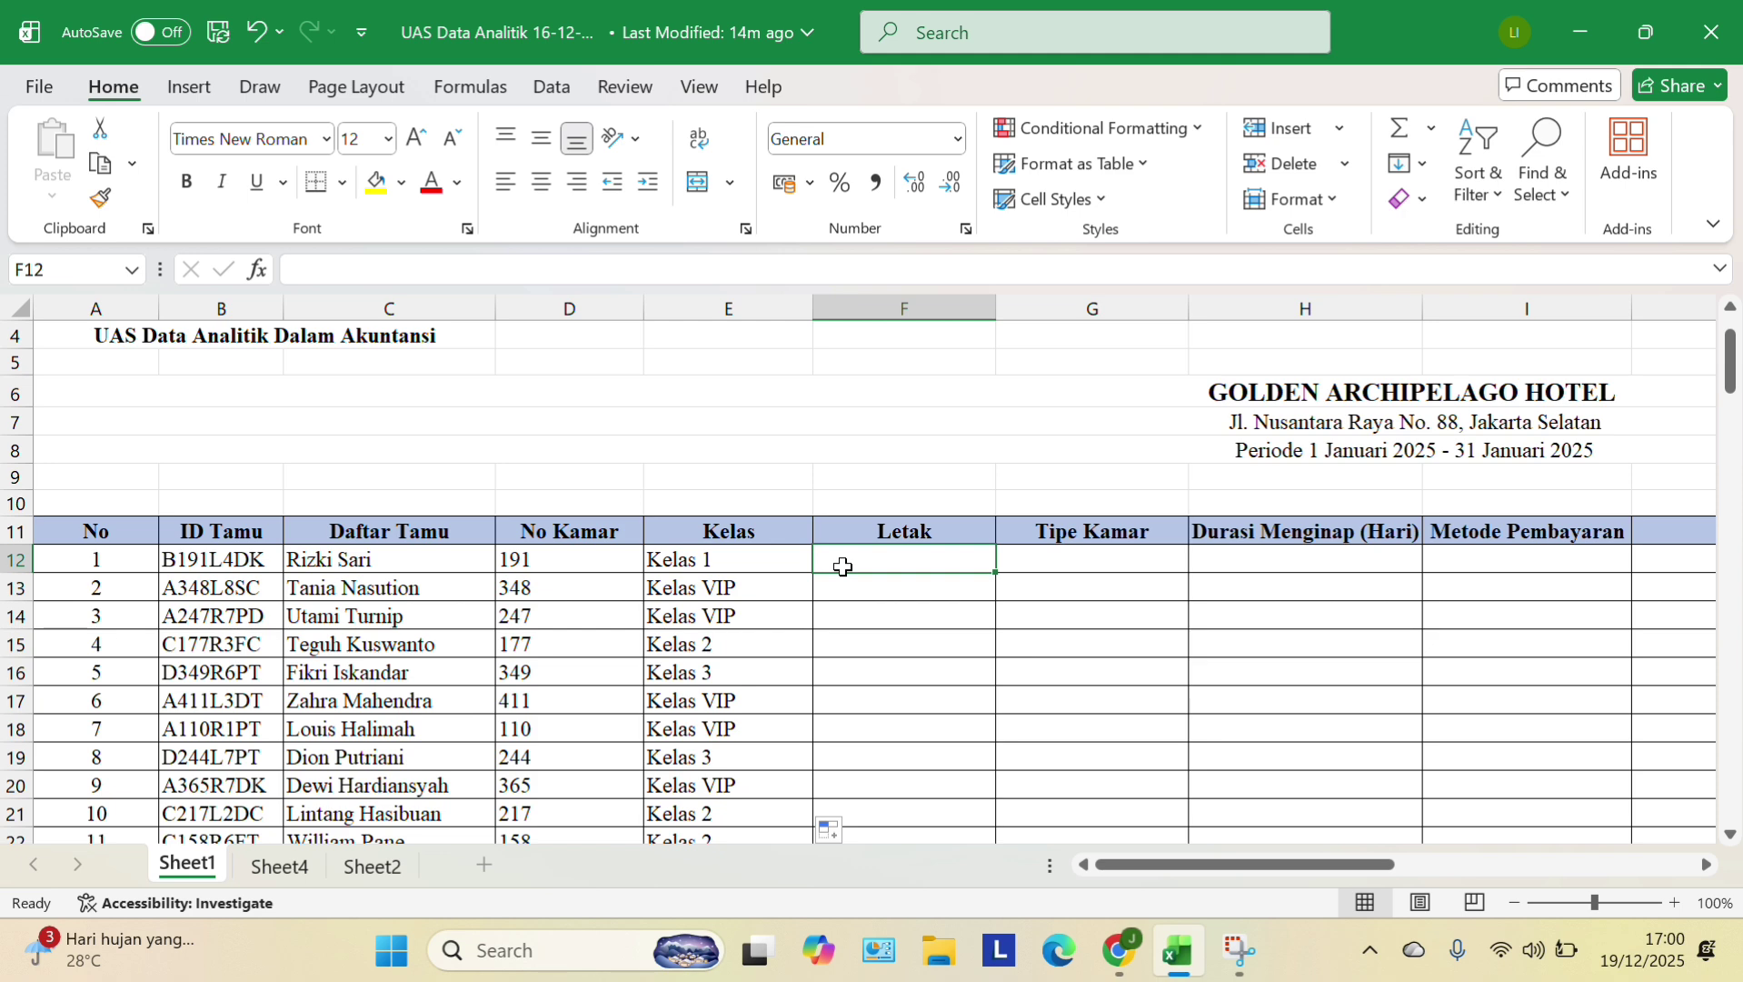
text(F(MID)
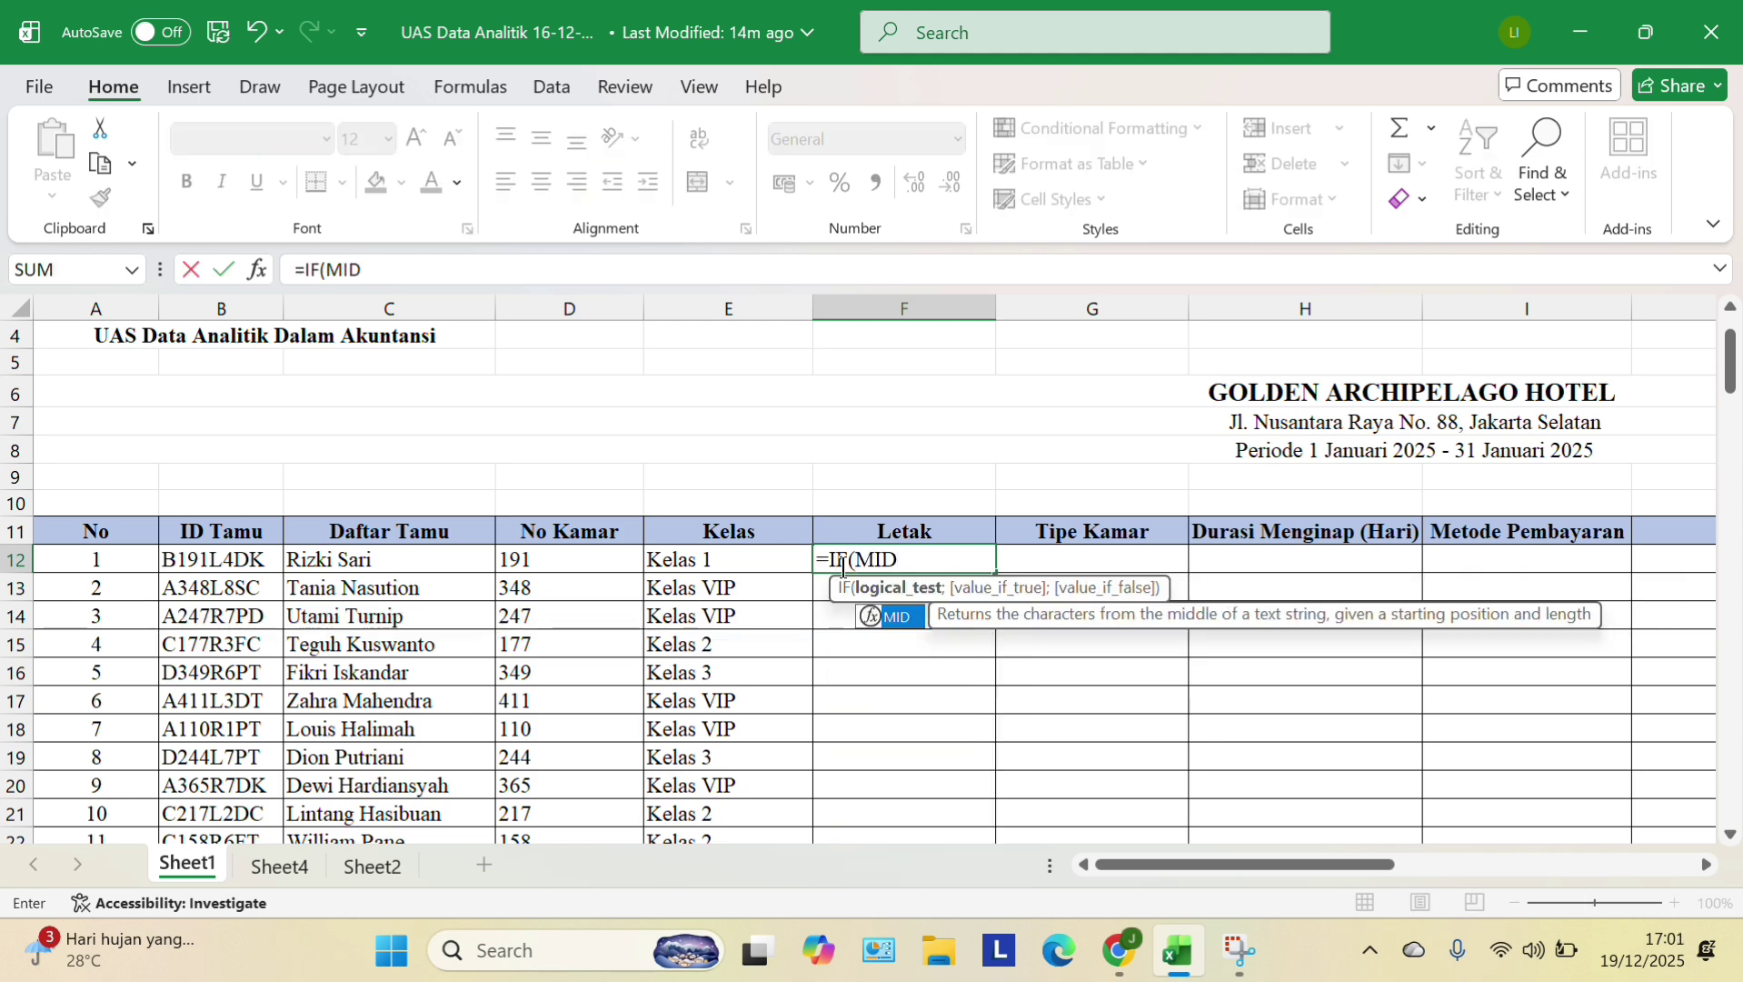
text(()
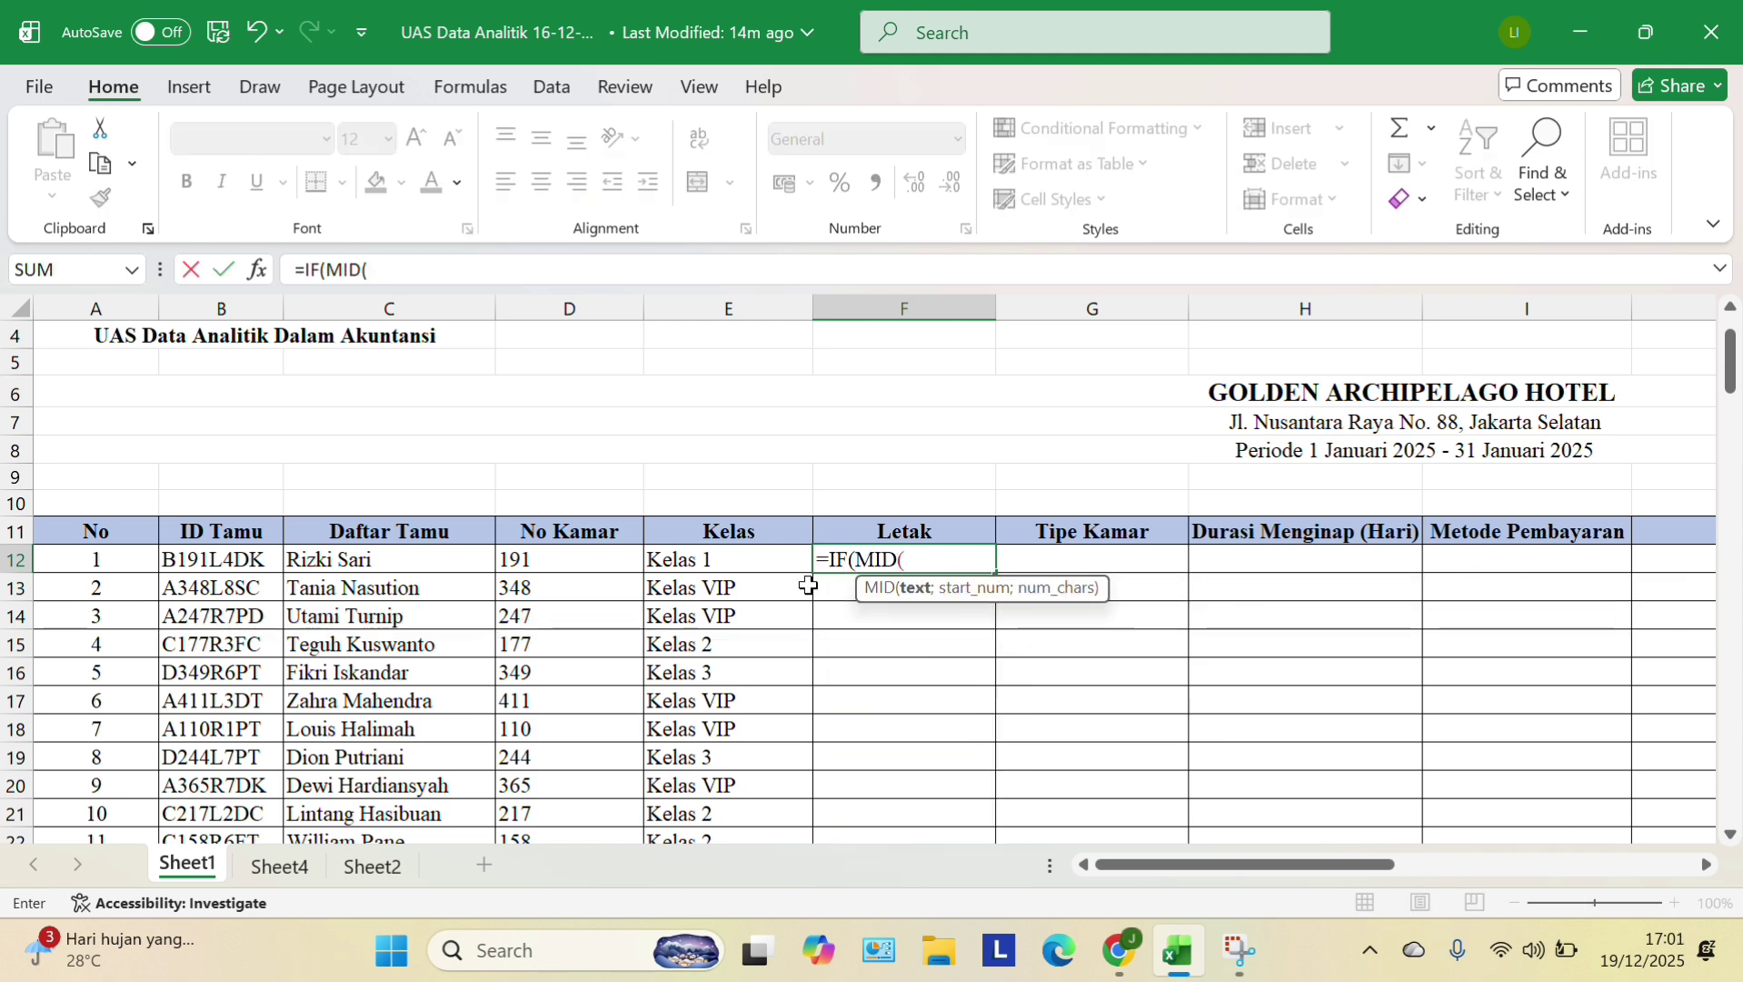
click(231, 558)
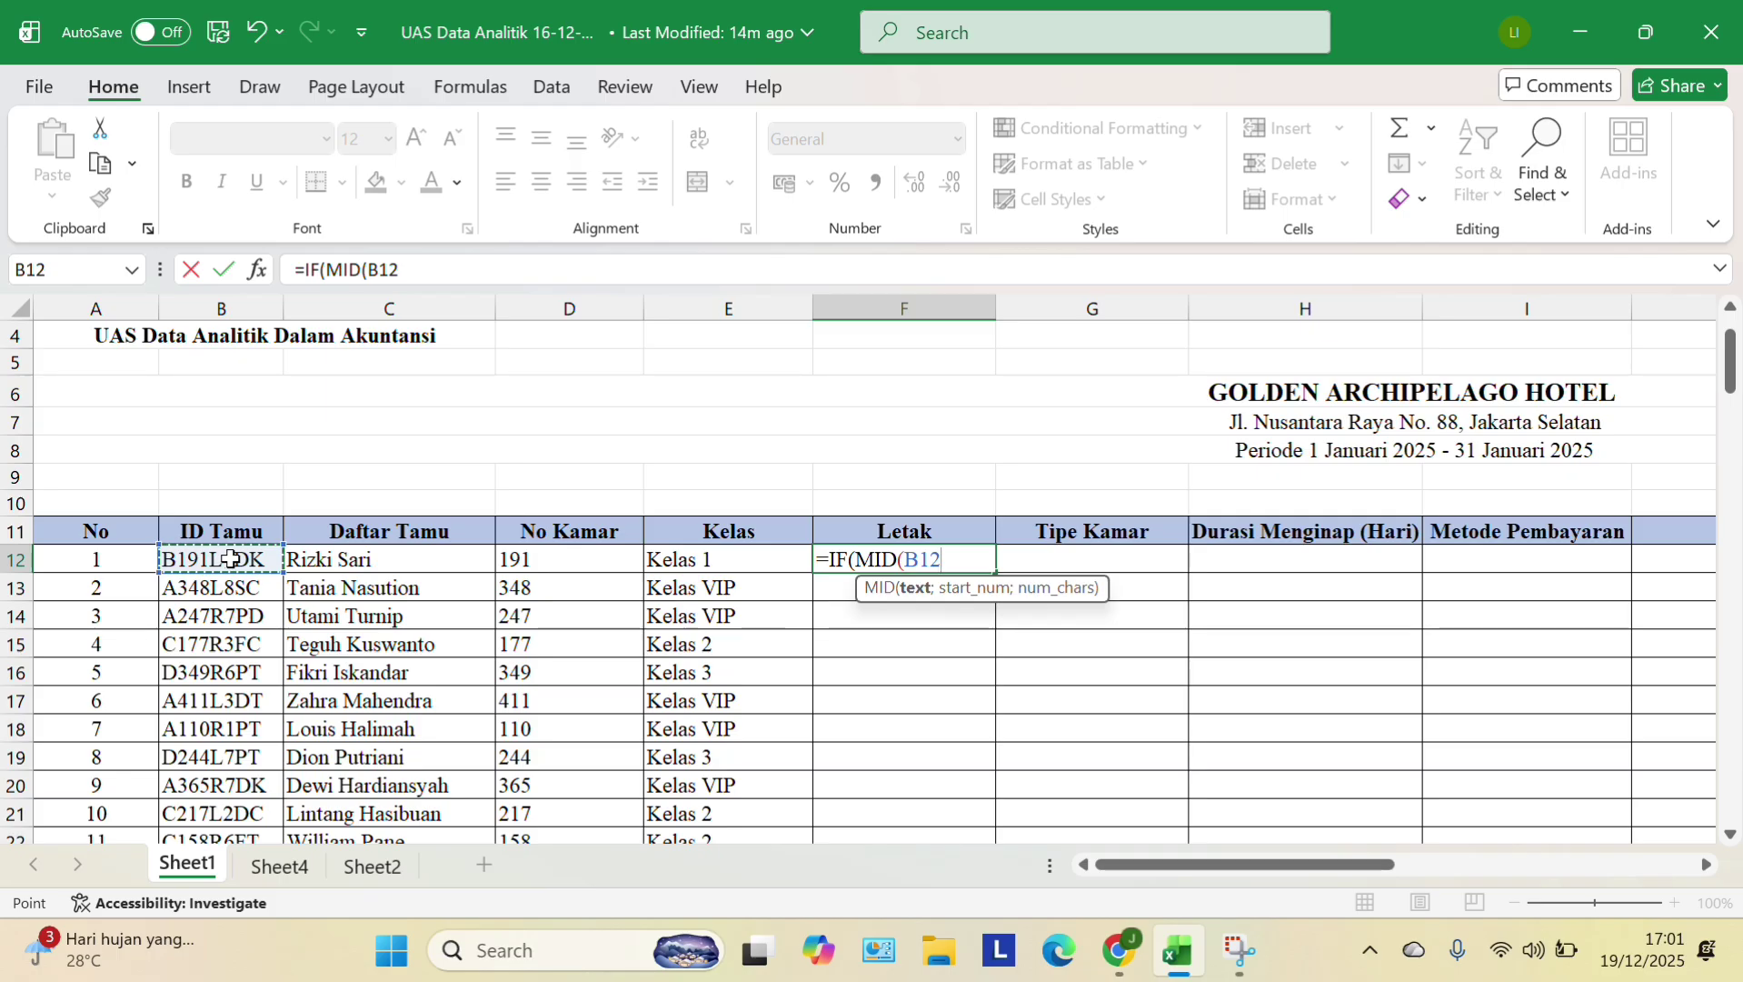
text(;5;1)
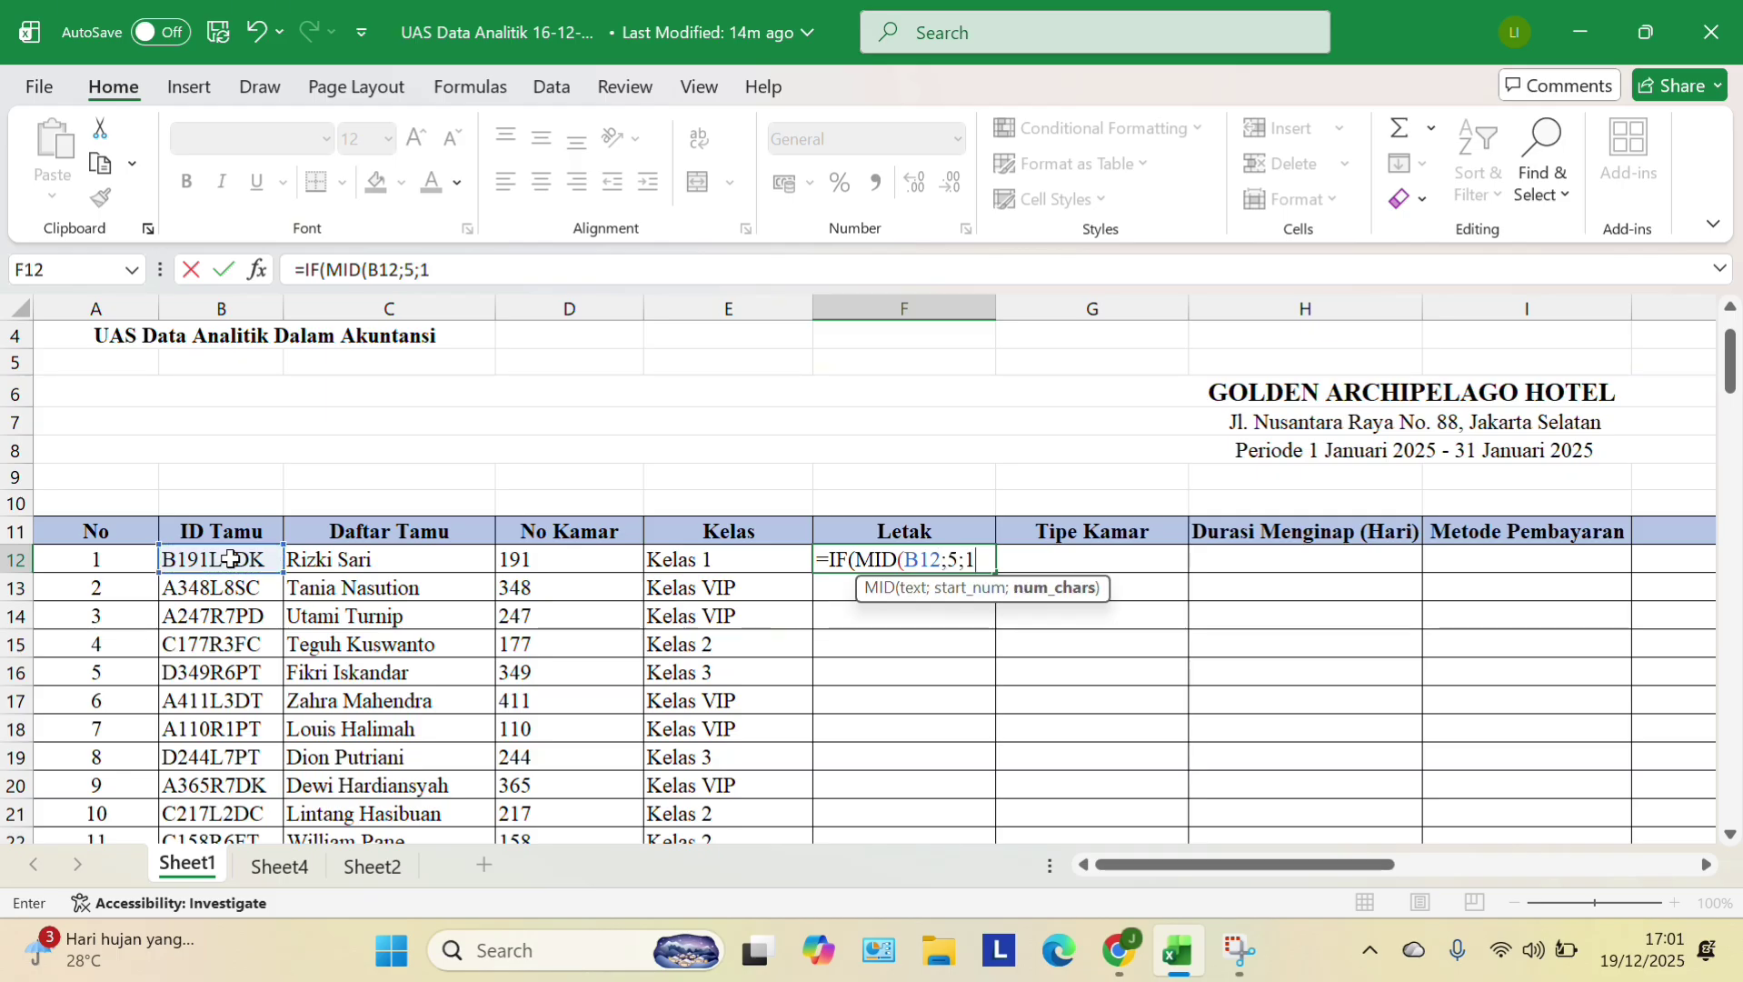
text())
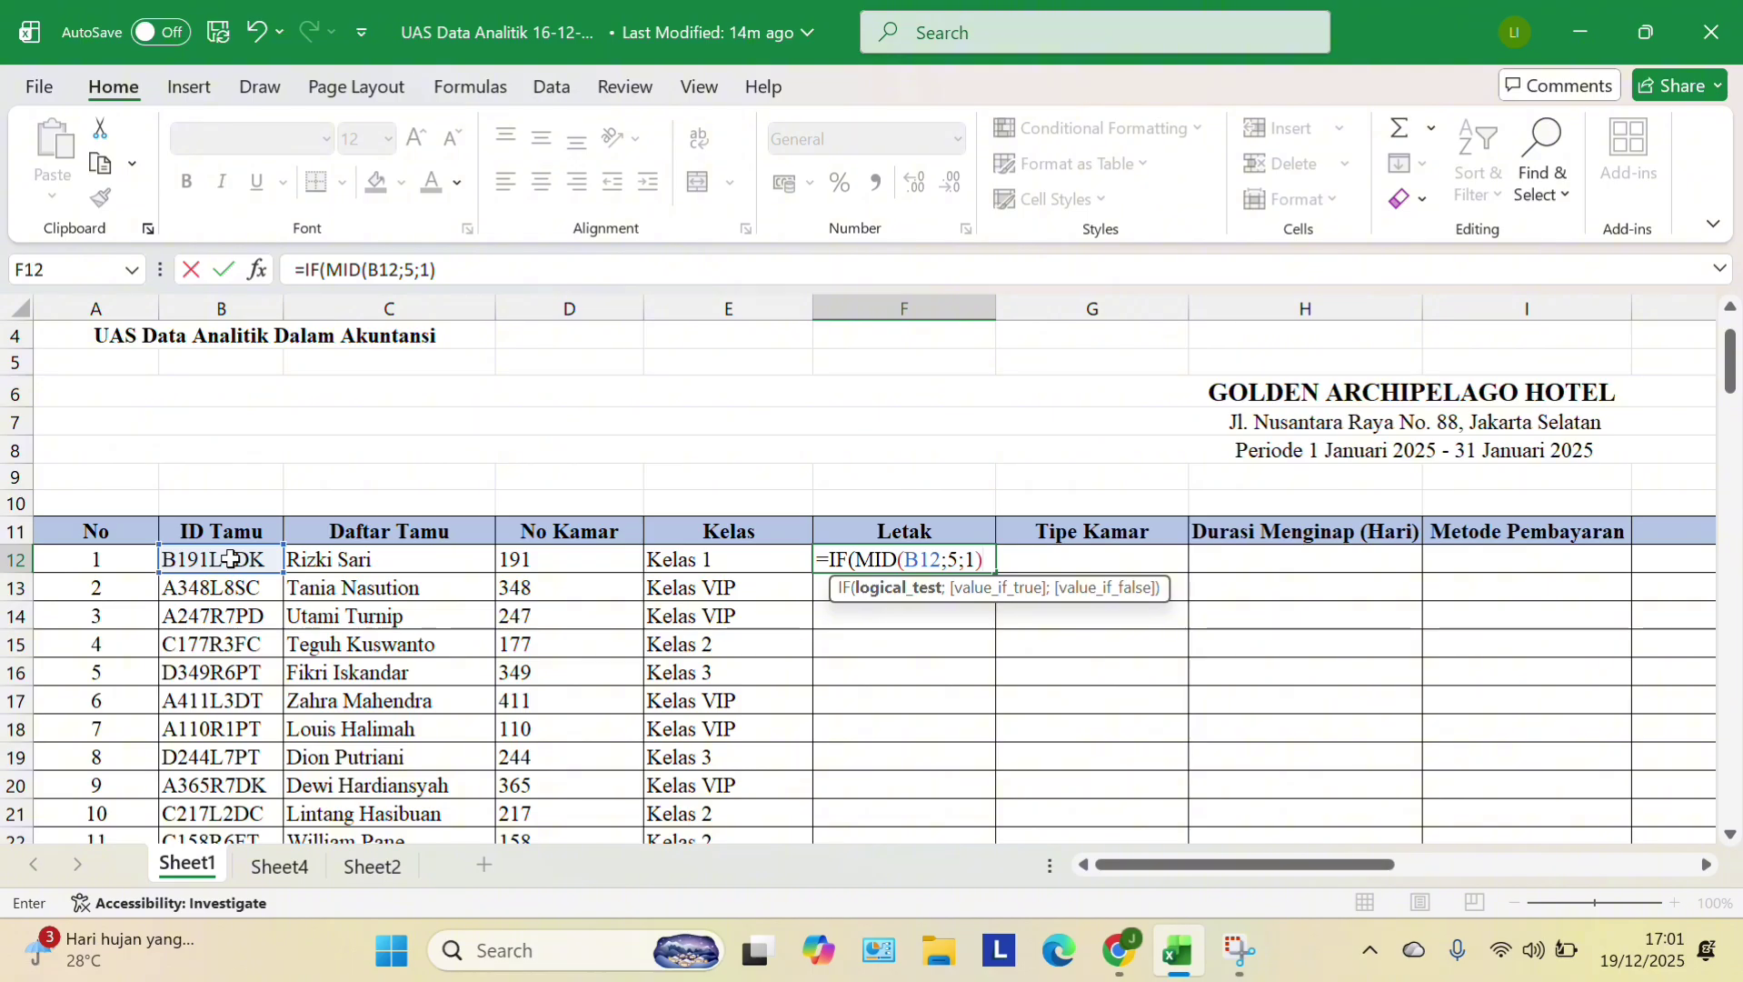
text(=)
text("L";"Left)
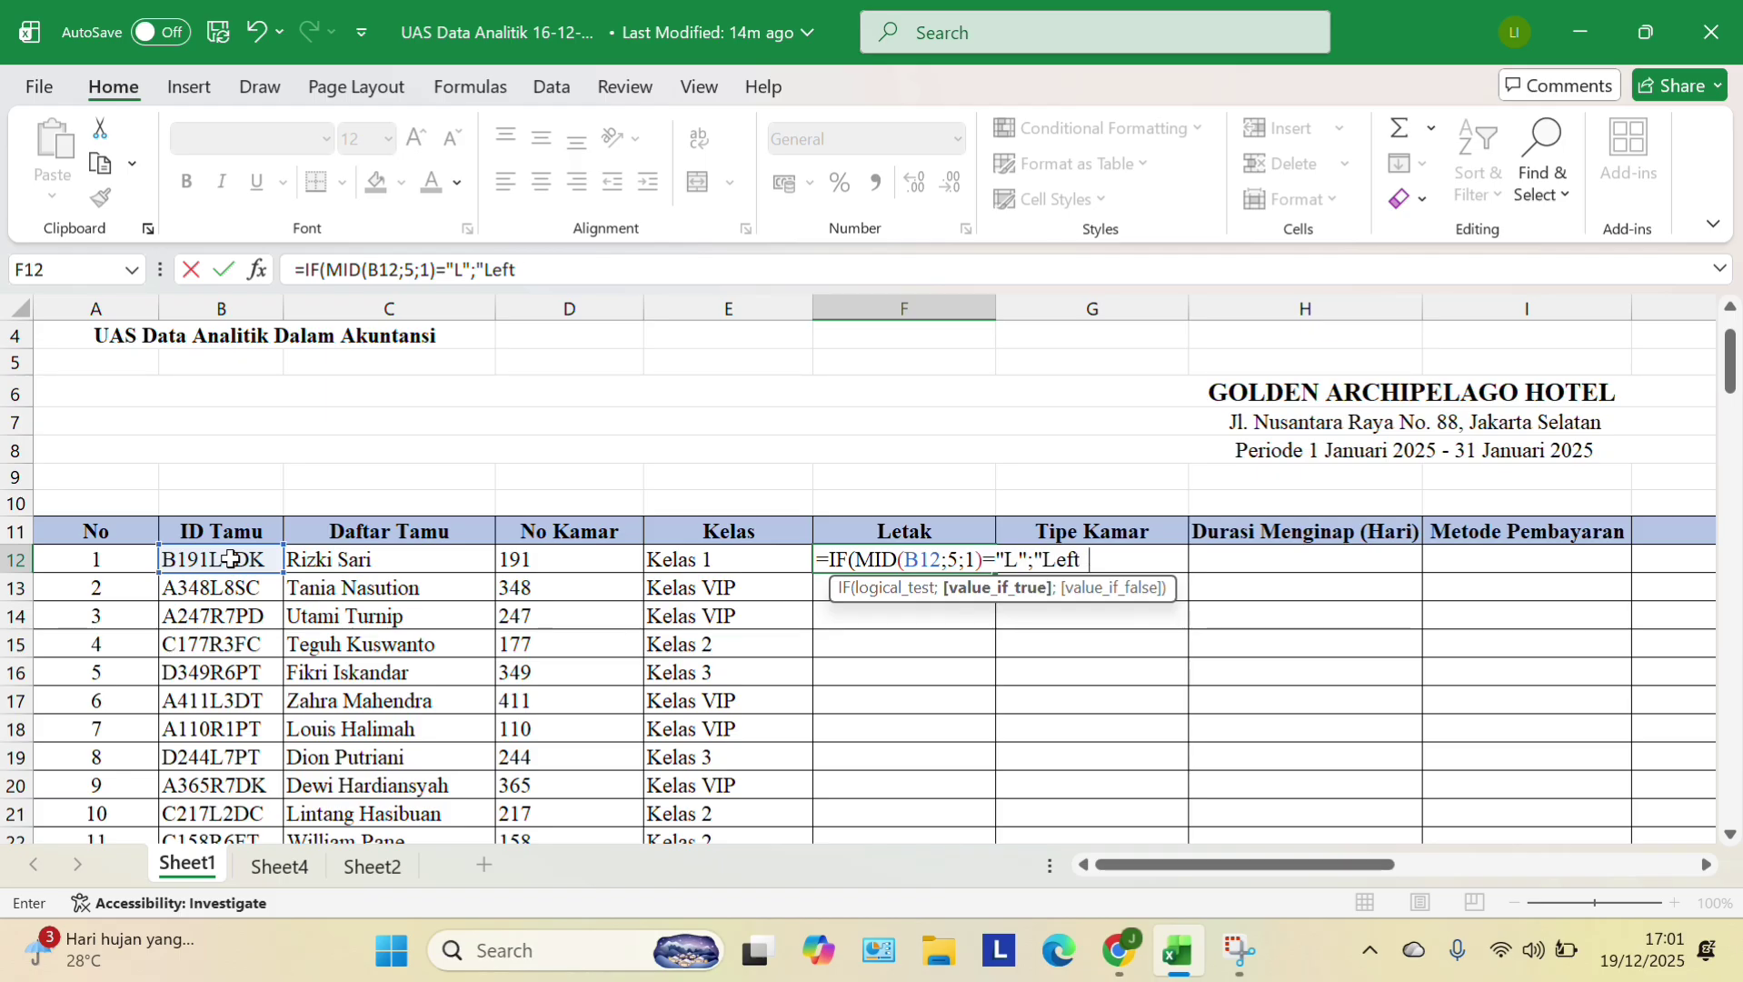
text(";)
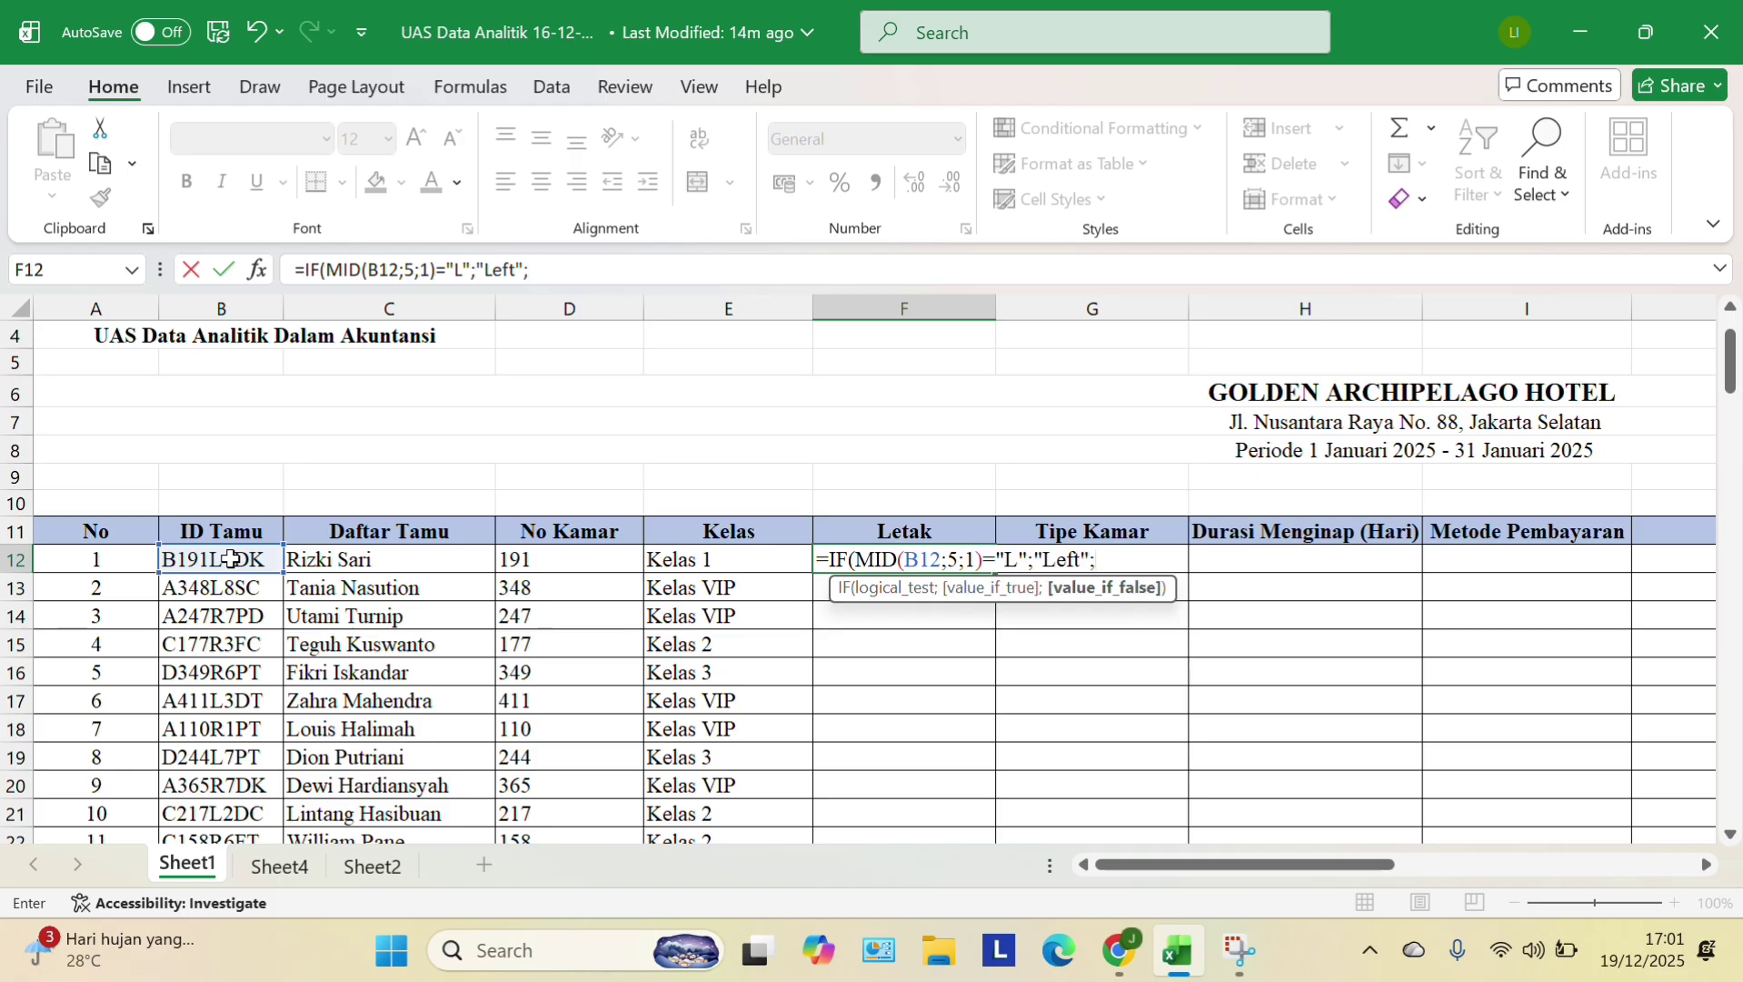
text("Right")
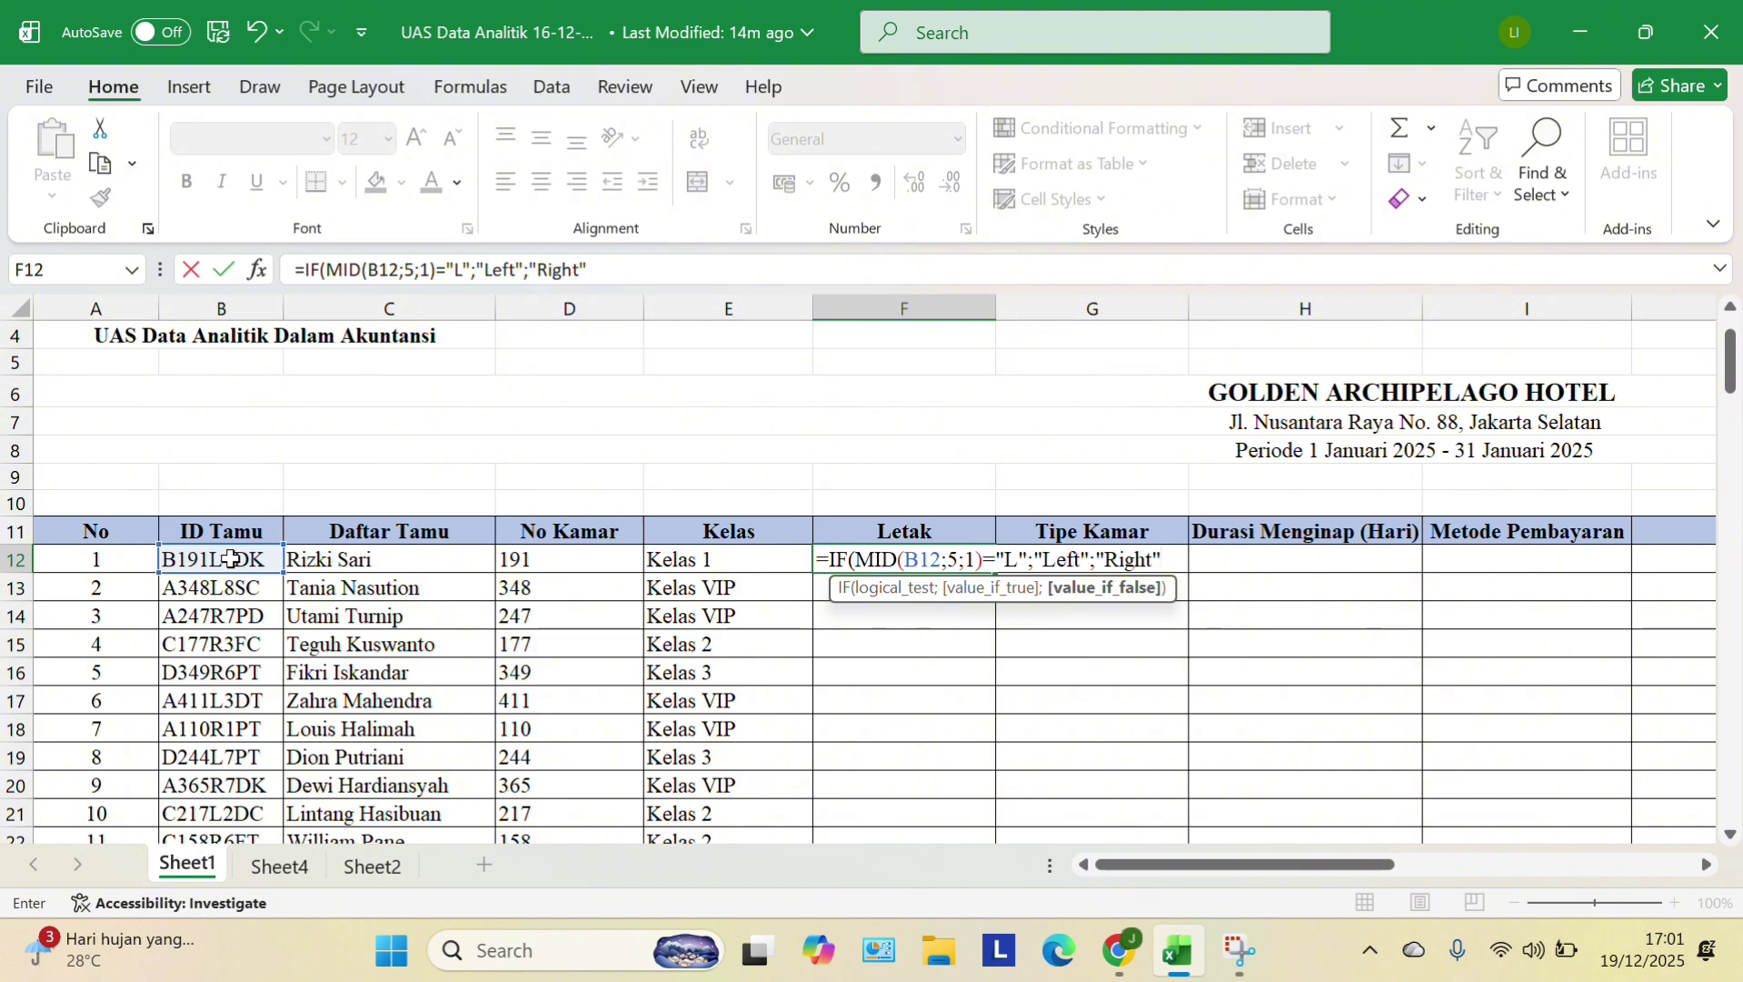
text())
key(Return)
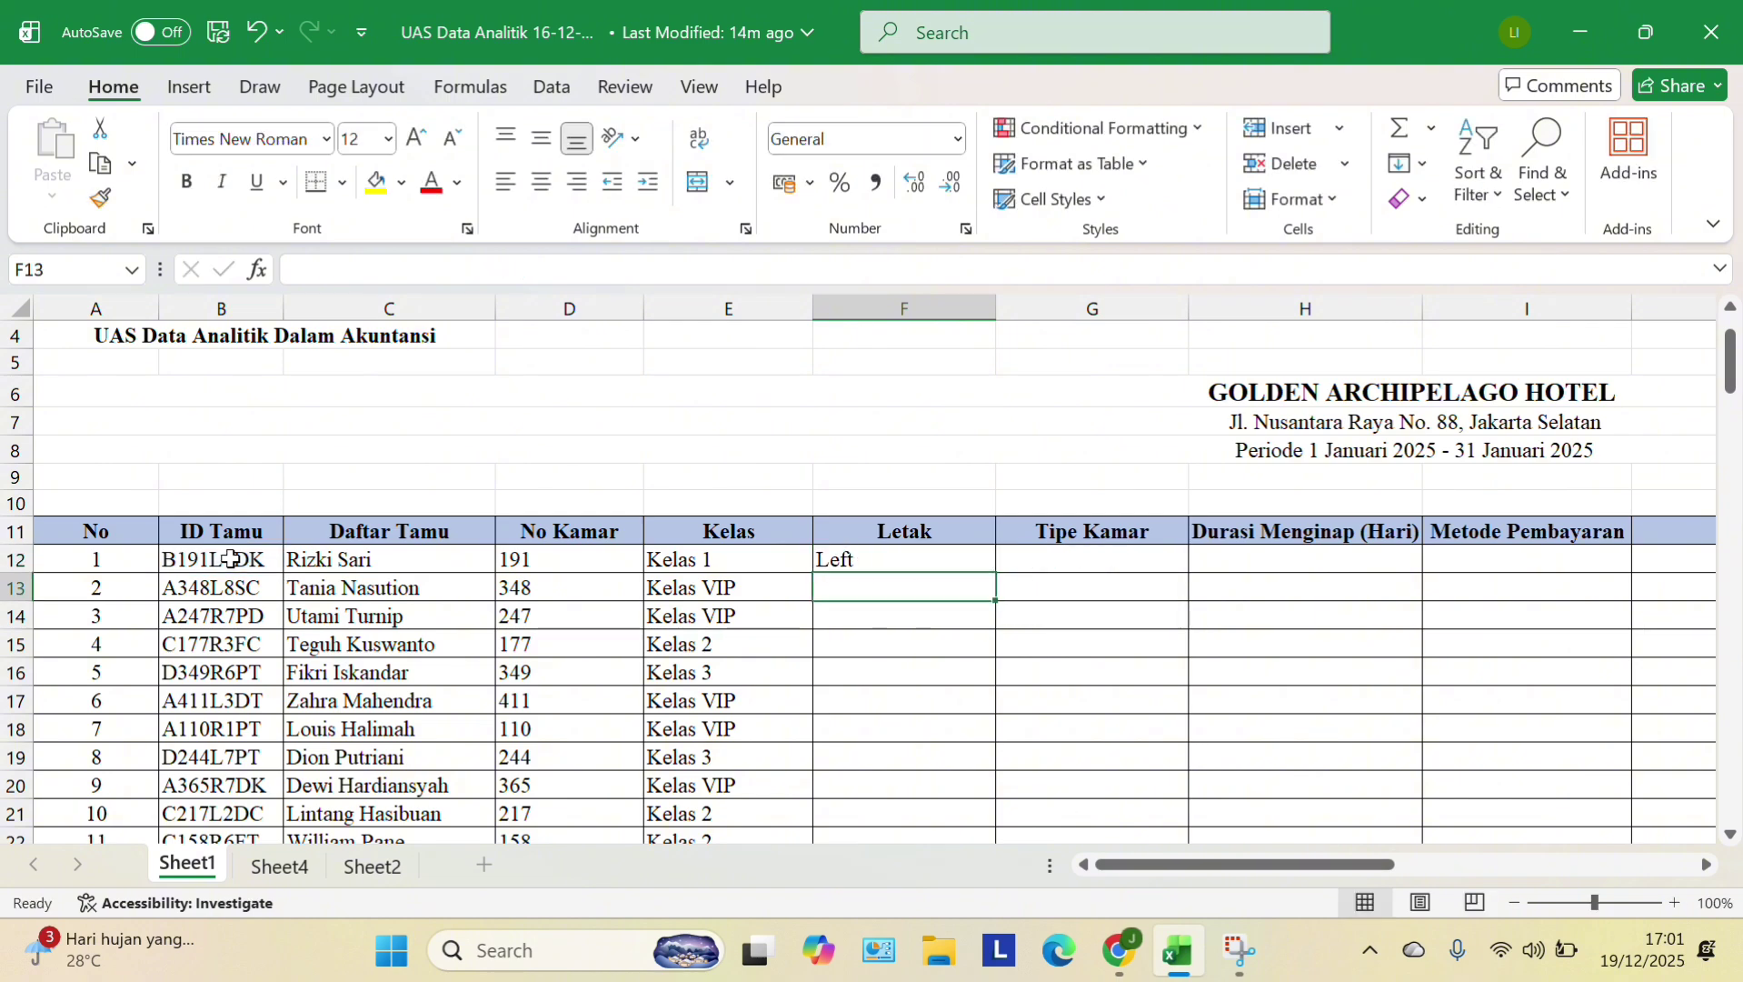
- Fill the Letak formula from F12 down through the last guest row, 126
click(936, 560)
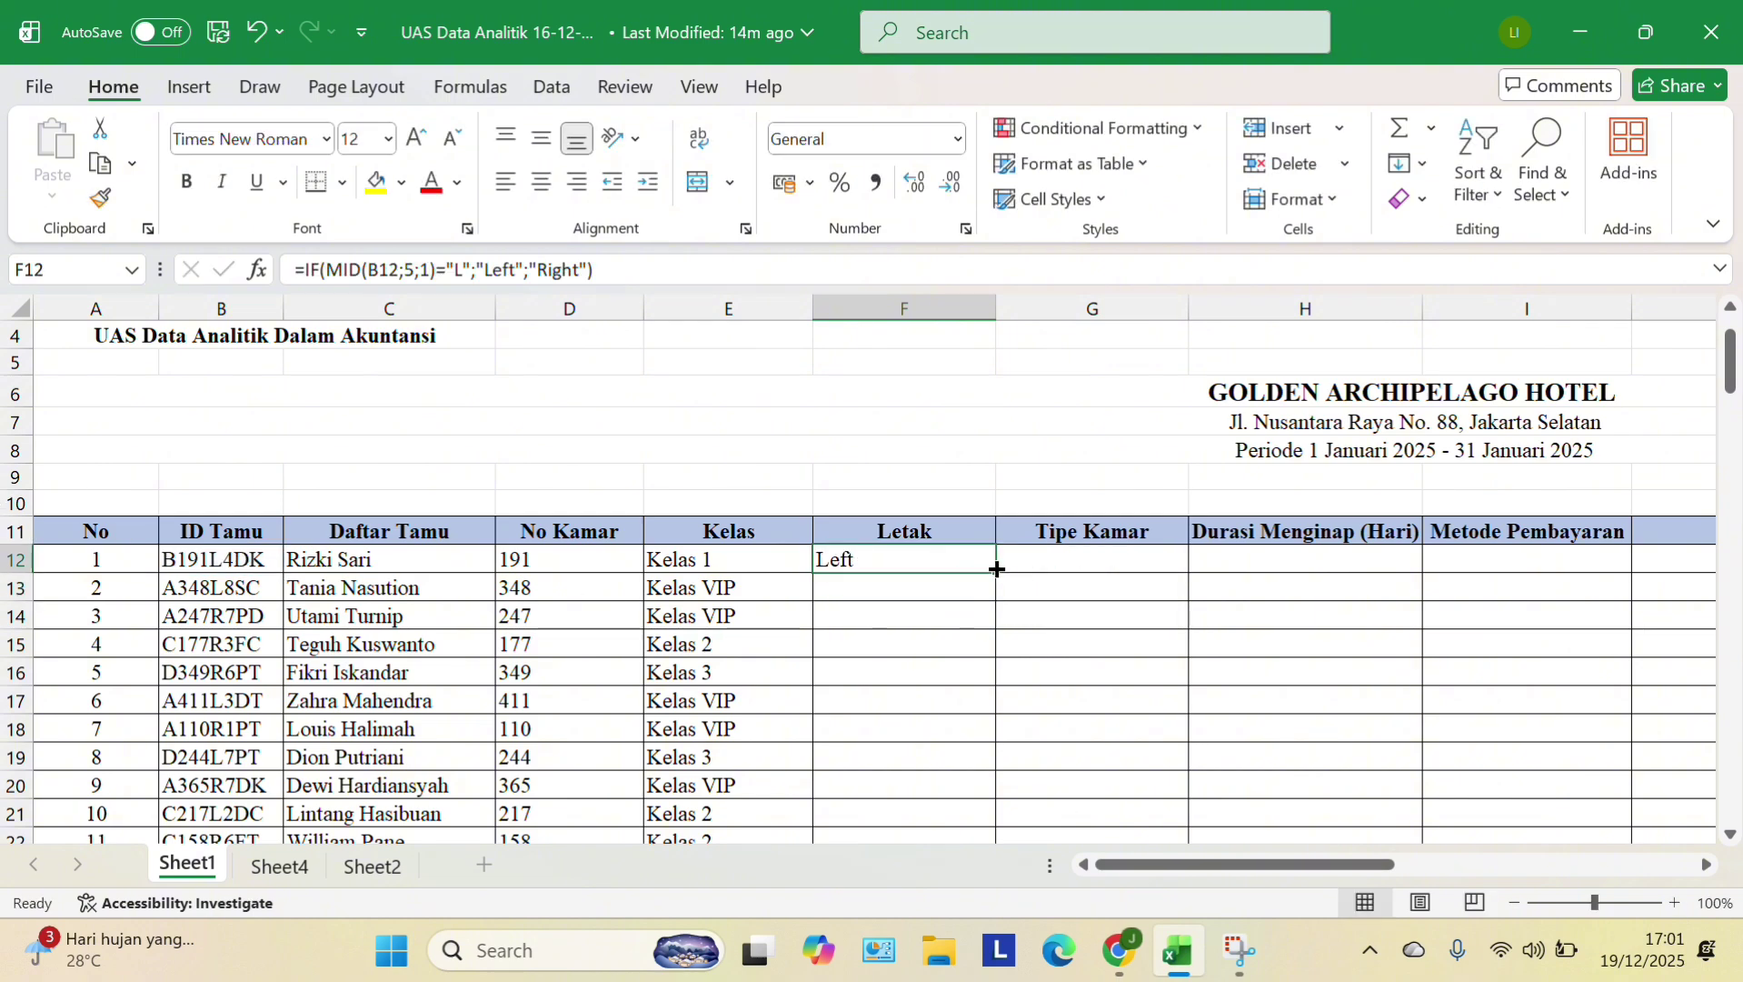
drag(996, 573, 969, 686)
scroll(969, 694, up, 20)
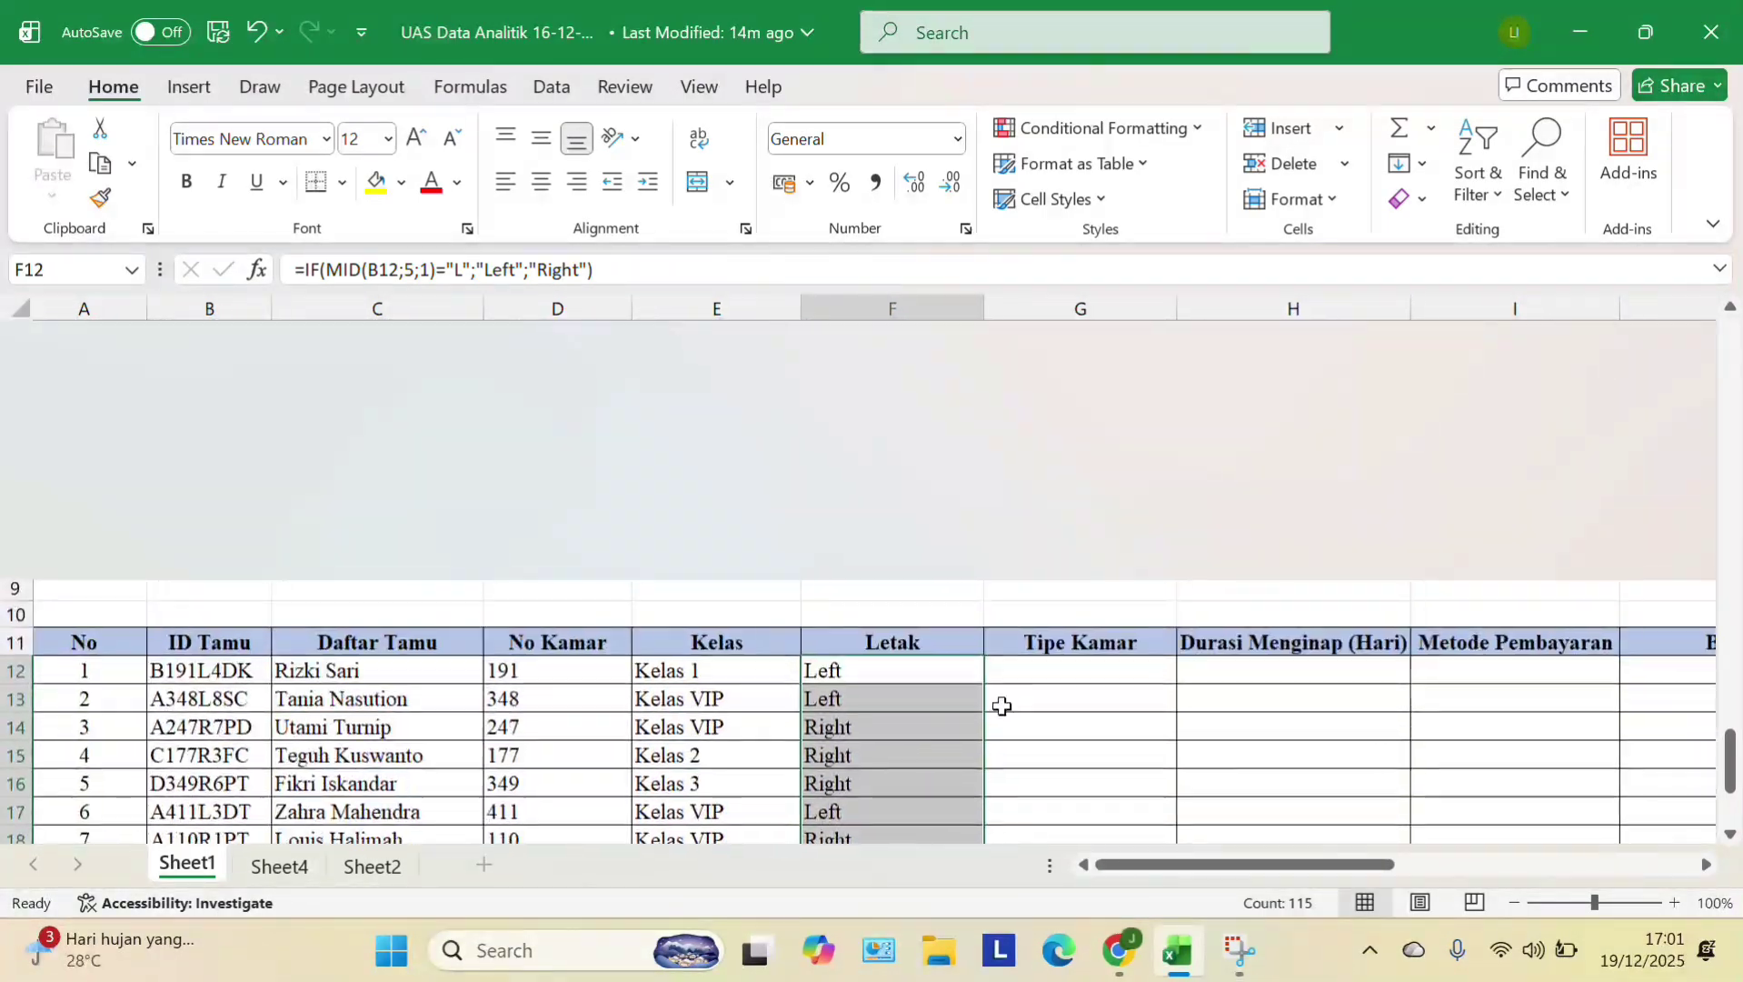
- Begin an HLOOKUP formula in G12 under Tipe Kamar, using MID(B12;7;1) as the lookup value
click(1031, 652)
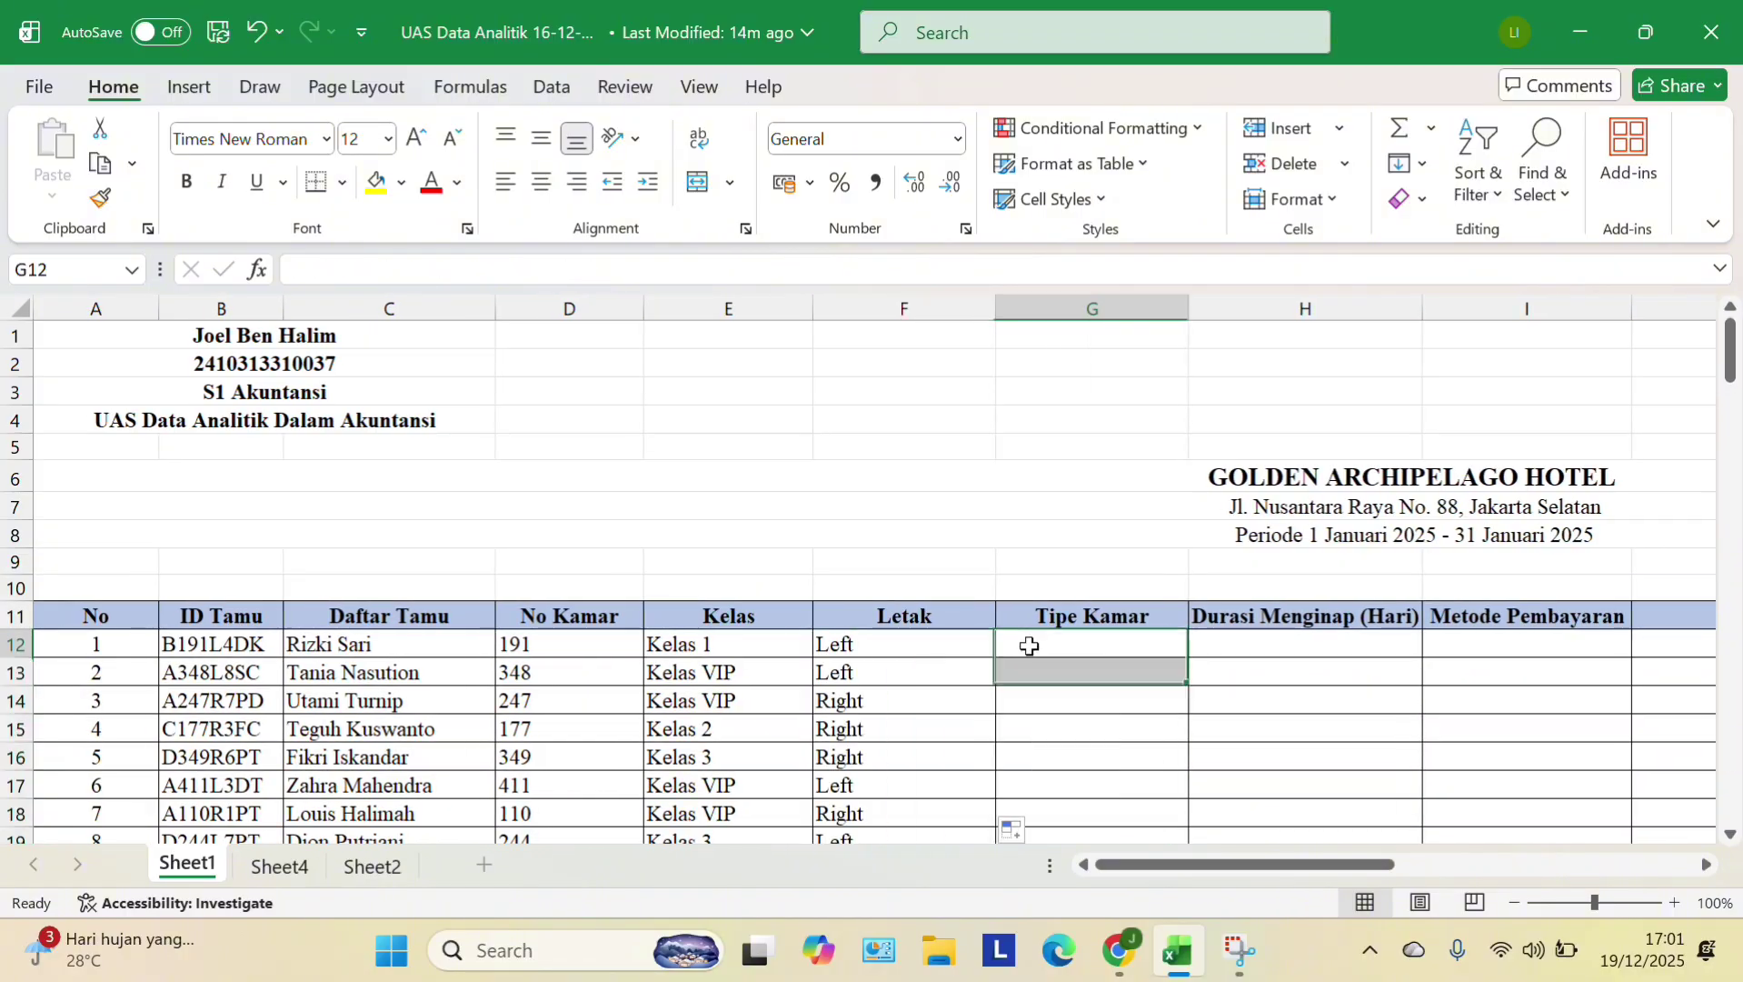
scroll(1001, 773, right, 2)
scroll(1002, 772, right, 2)
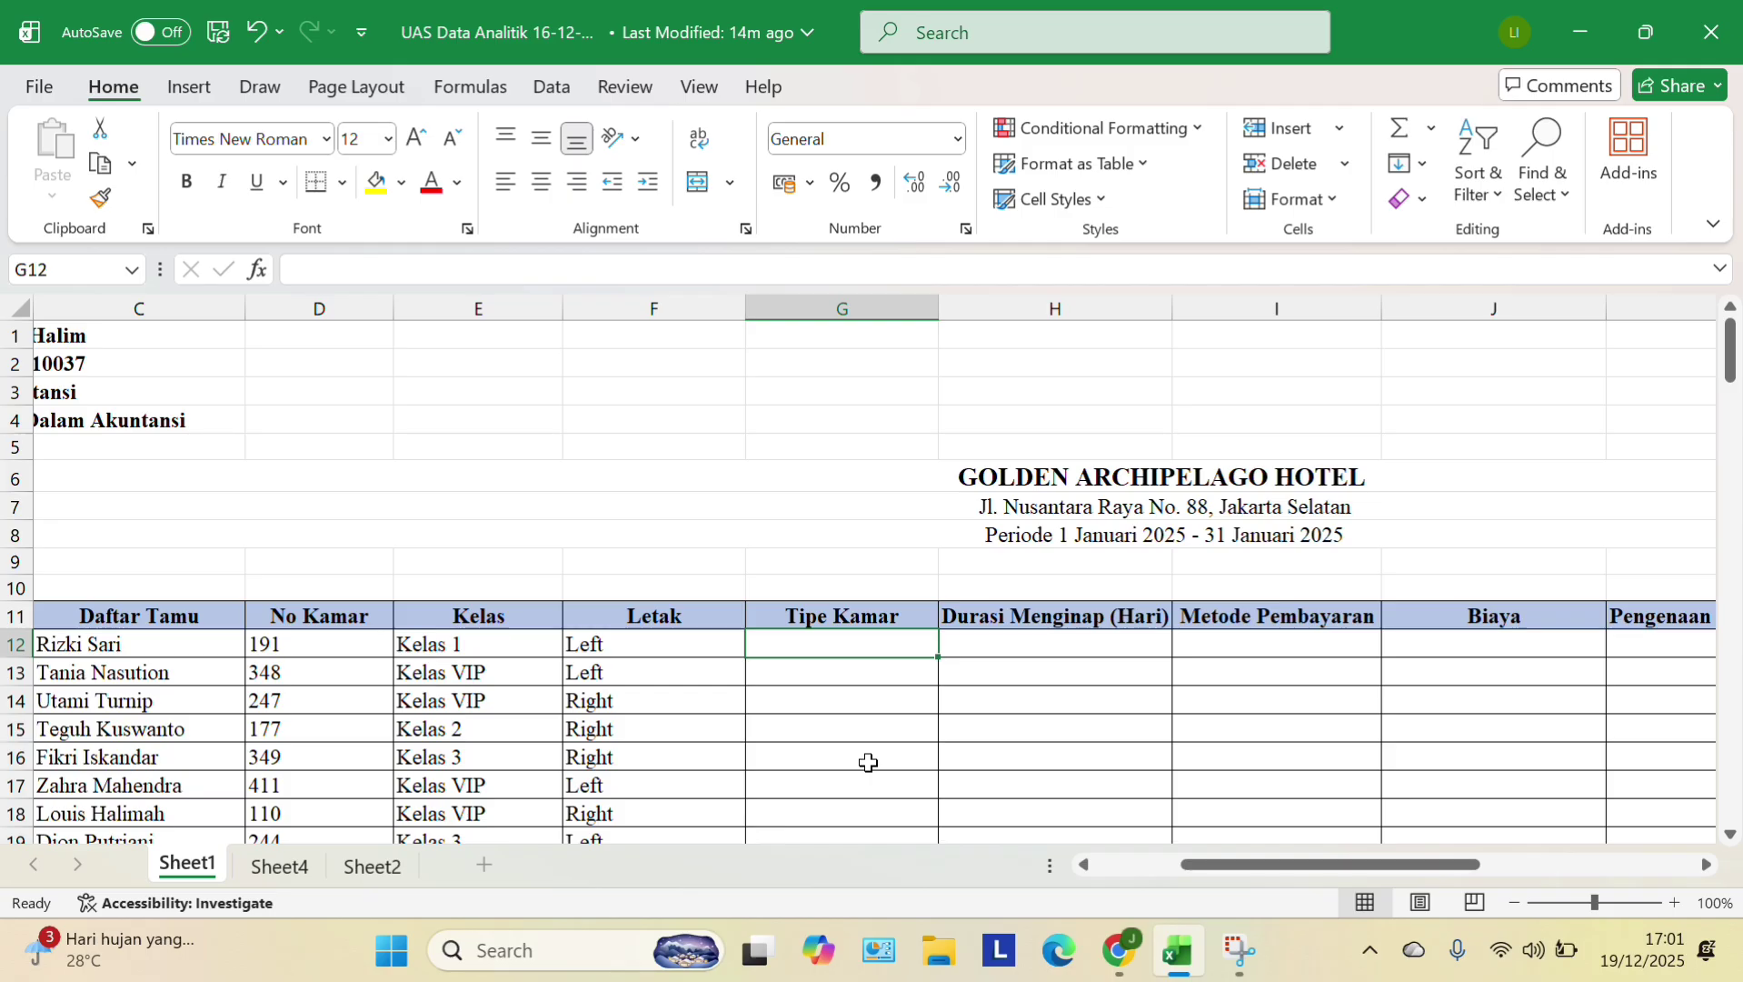
text(=HLOOKUP)
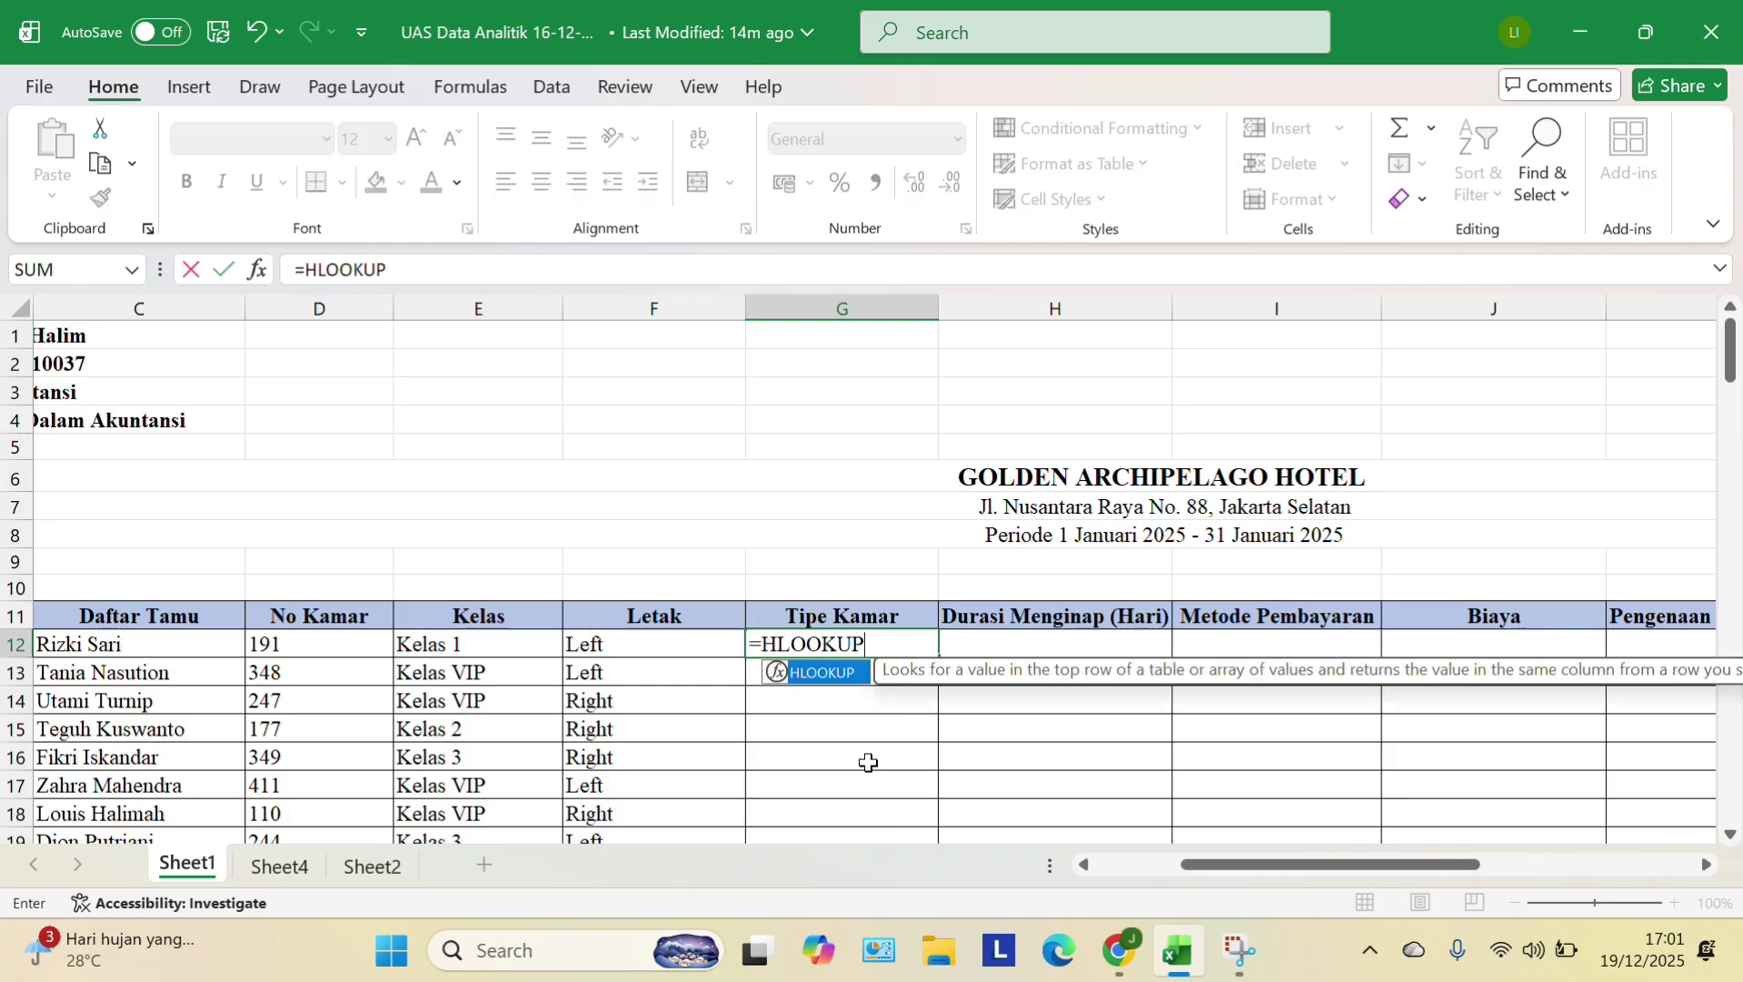
text((MID)
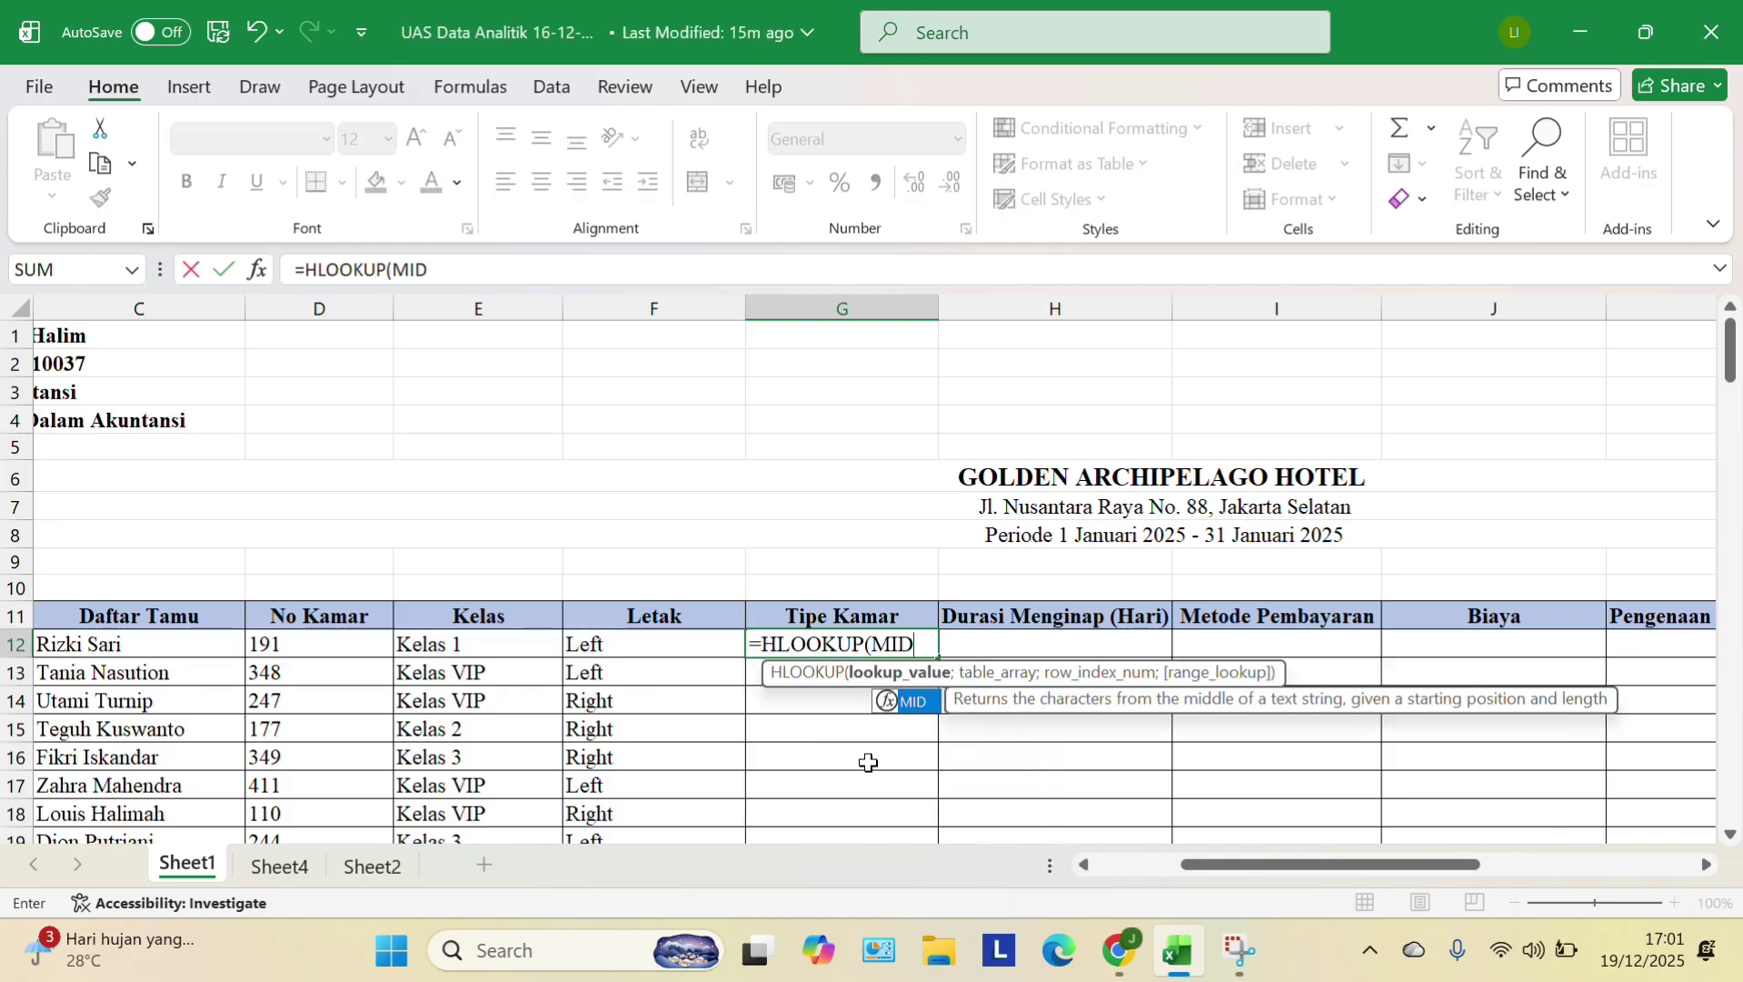
text(()
scroll(494, 718, left, 5)
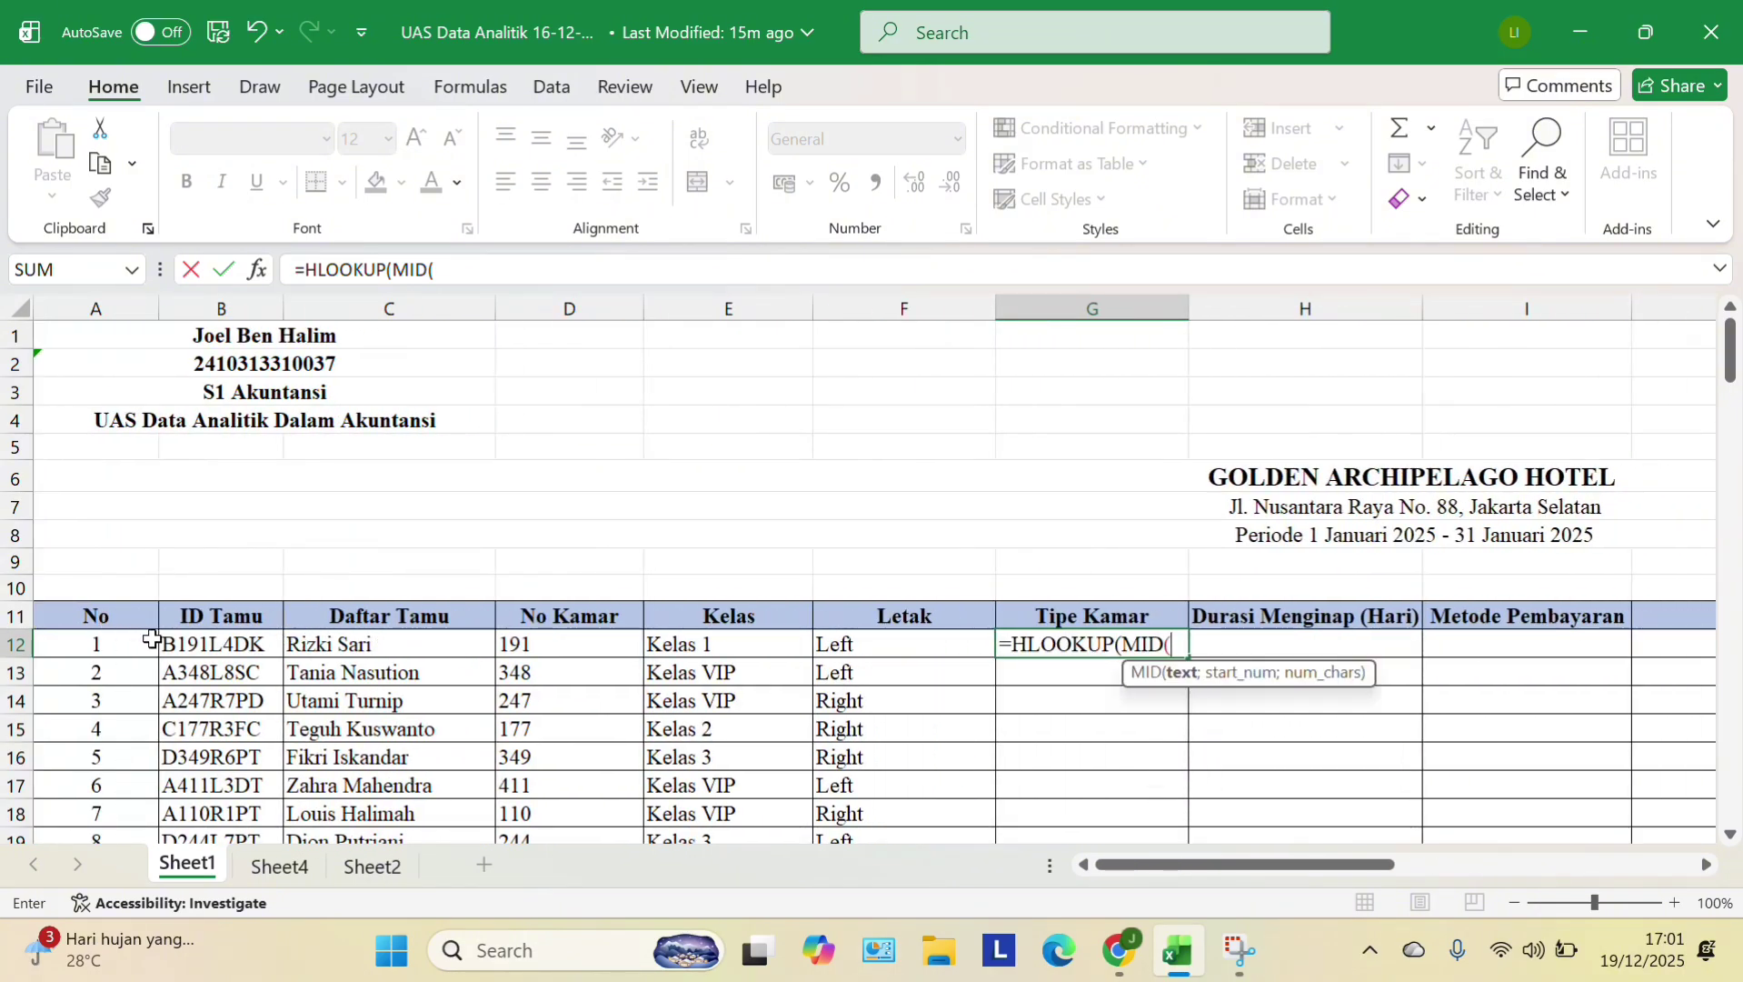
click(220, 642)
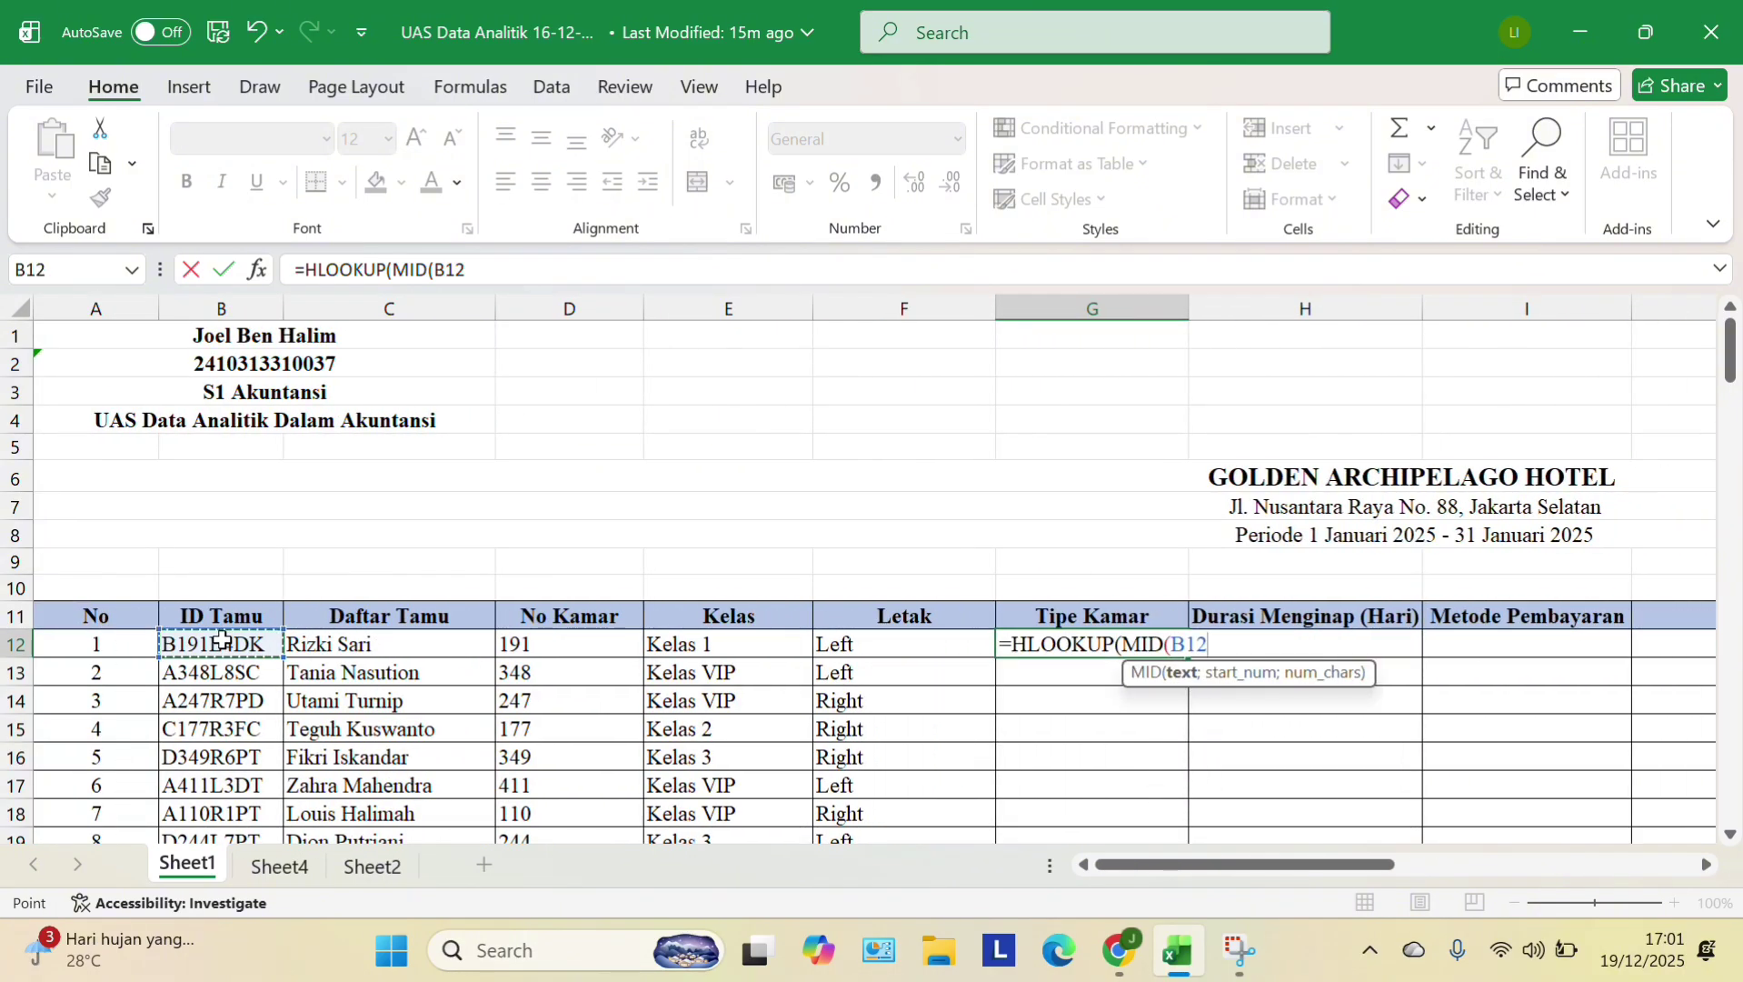
text(;7;1)
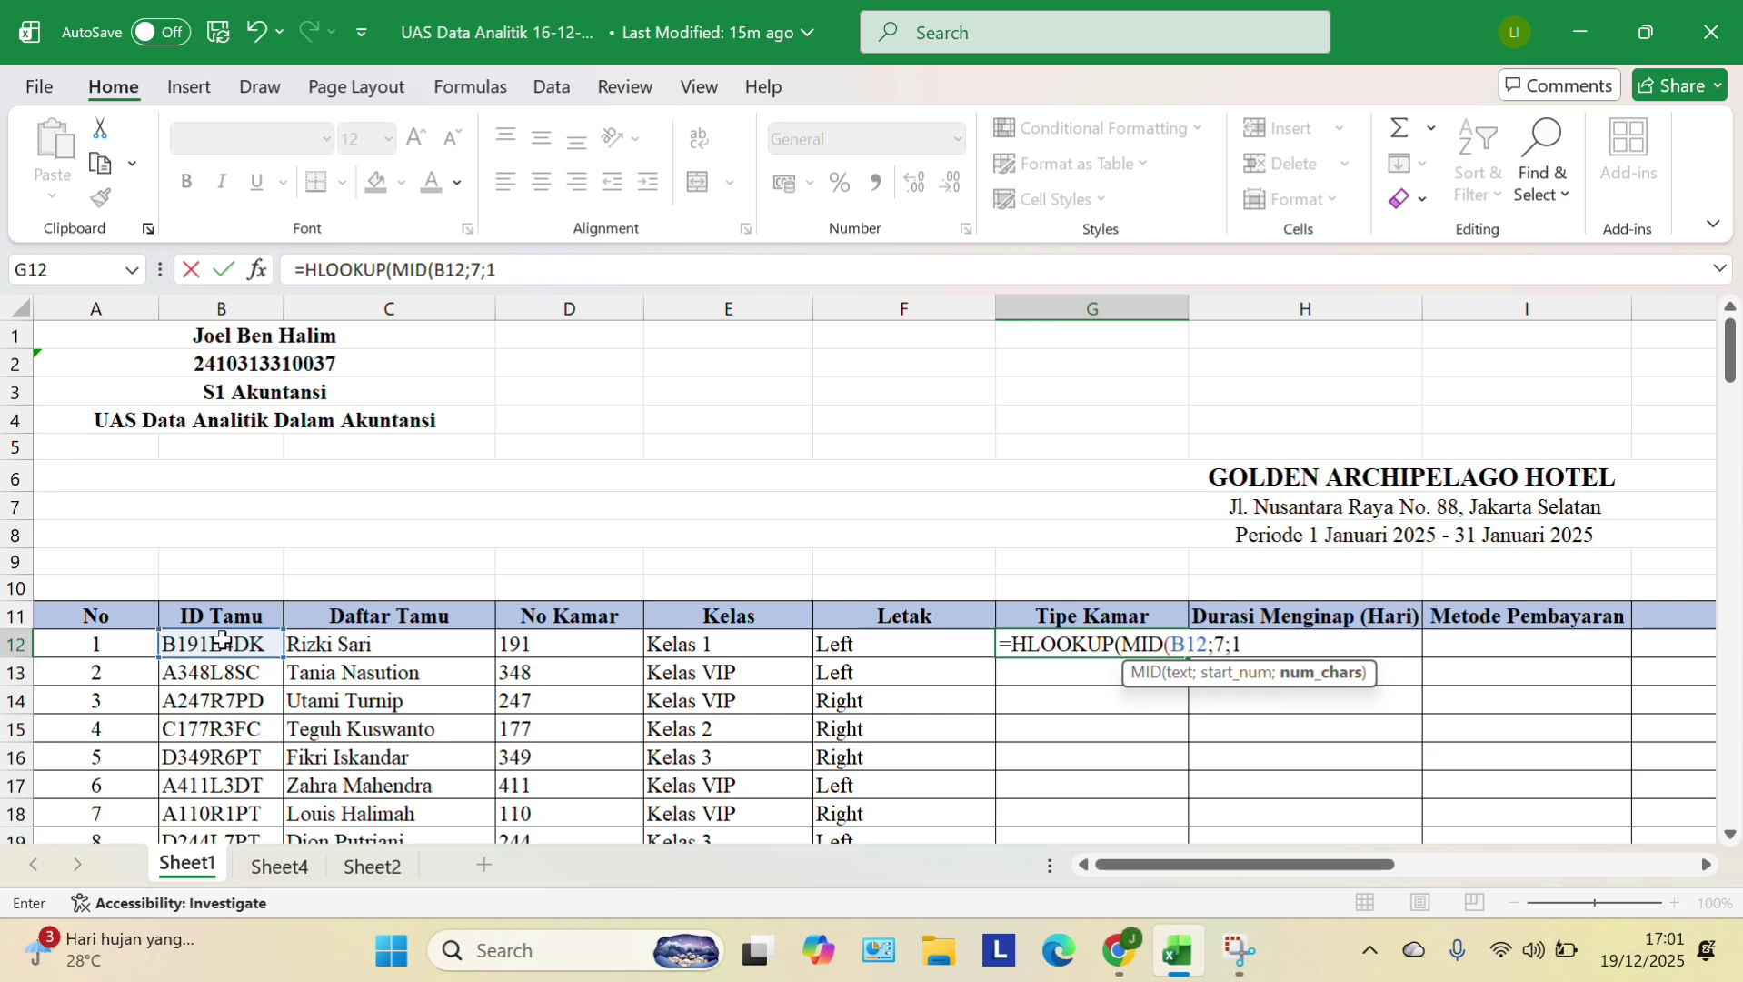
text())
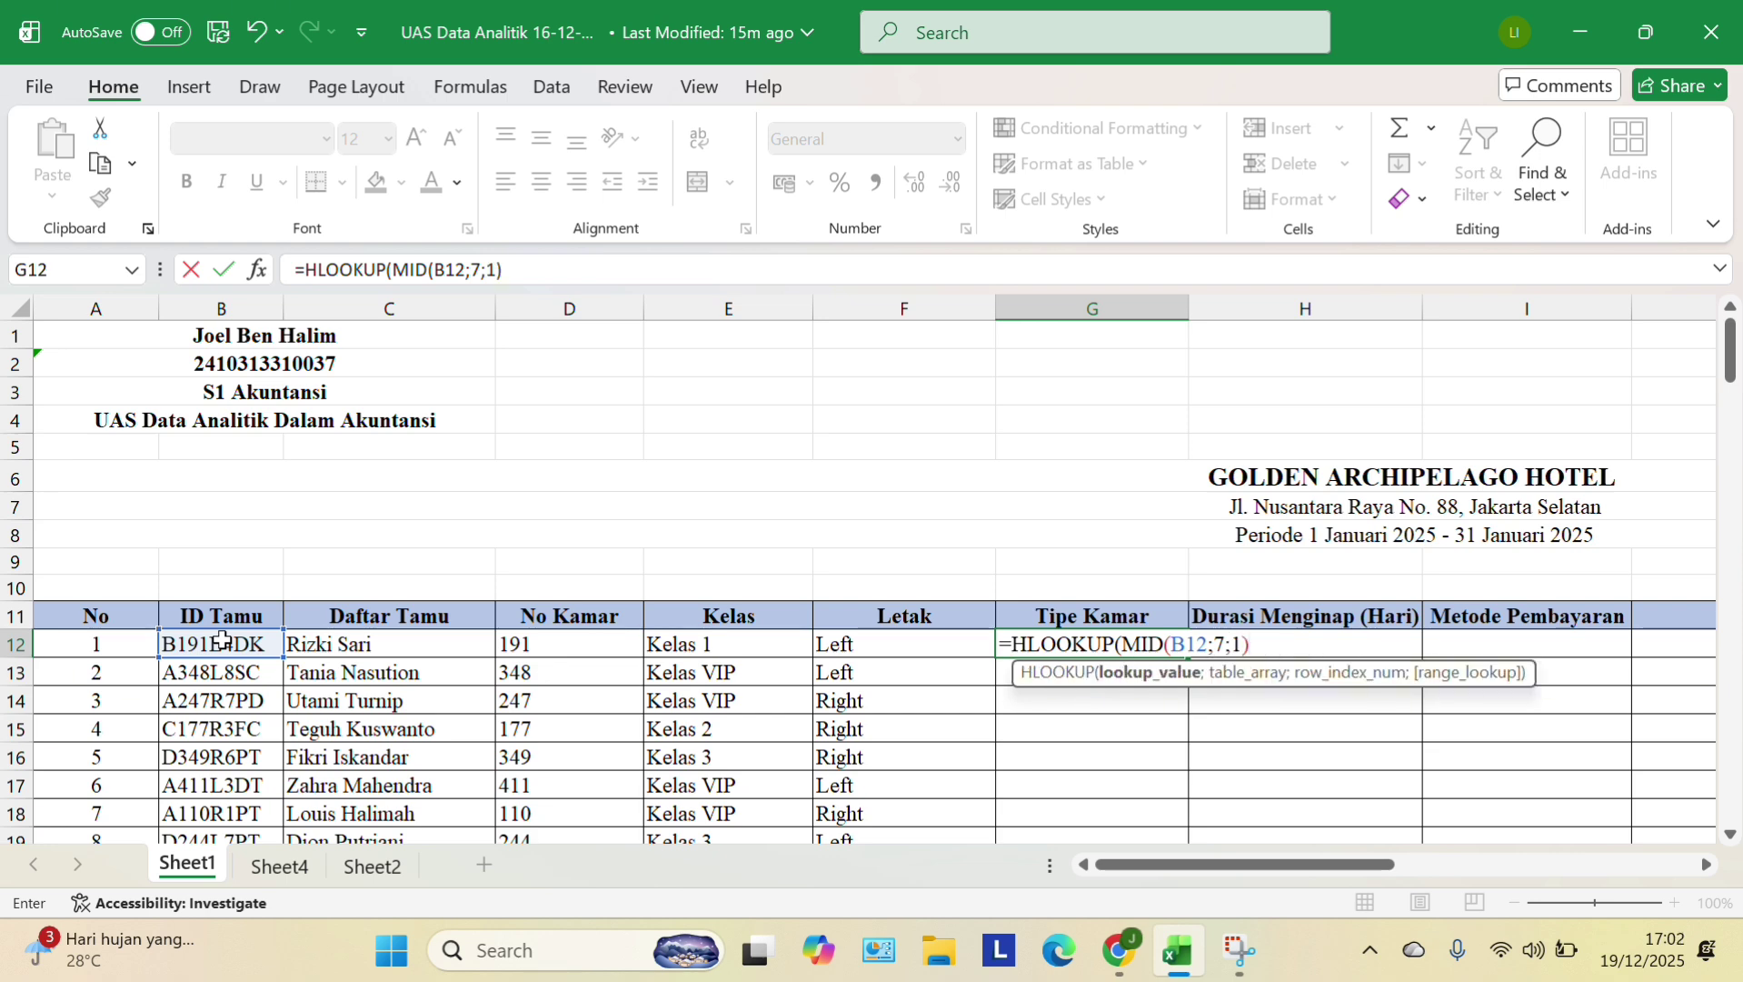
text(;)
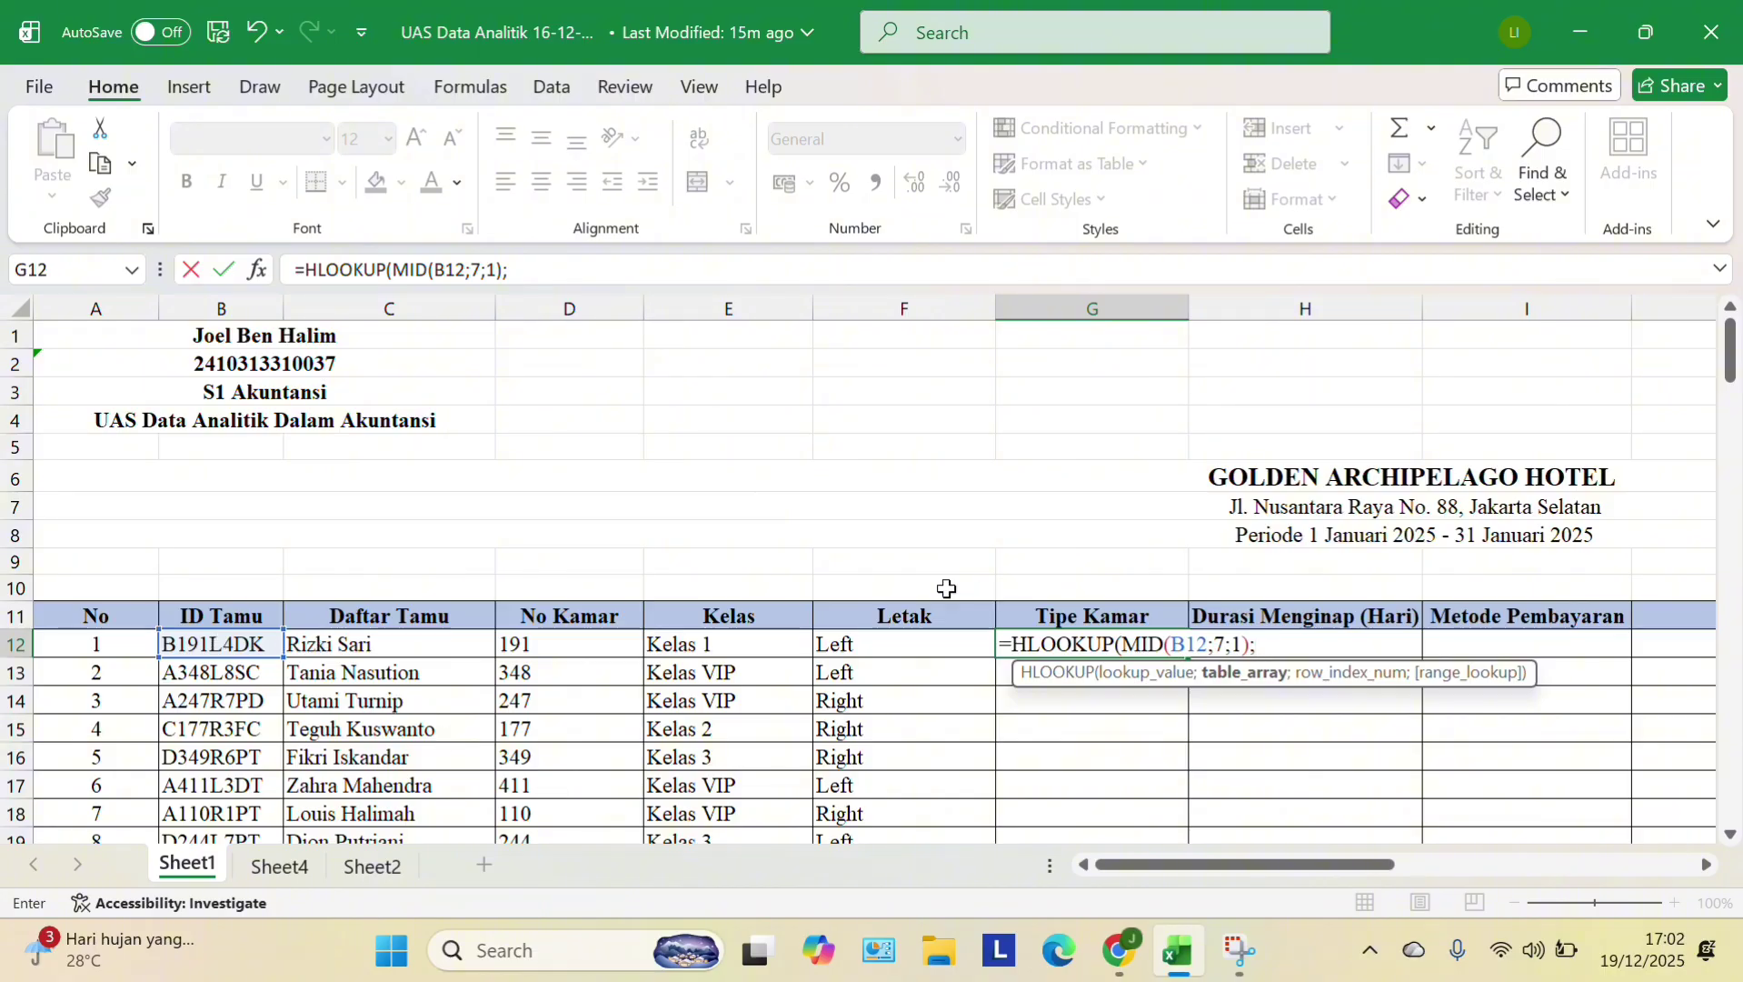
- Complete the G12 HLOOKUP with the TIPE KAMAR table as absolute range $C$131:$F$136, row index 2 and range lookup 0
scroll(907, 586, down, 20)
scroll(907, 586, down, 19)
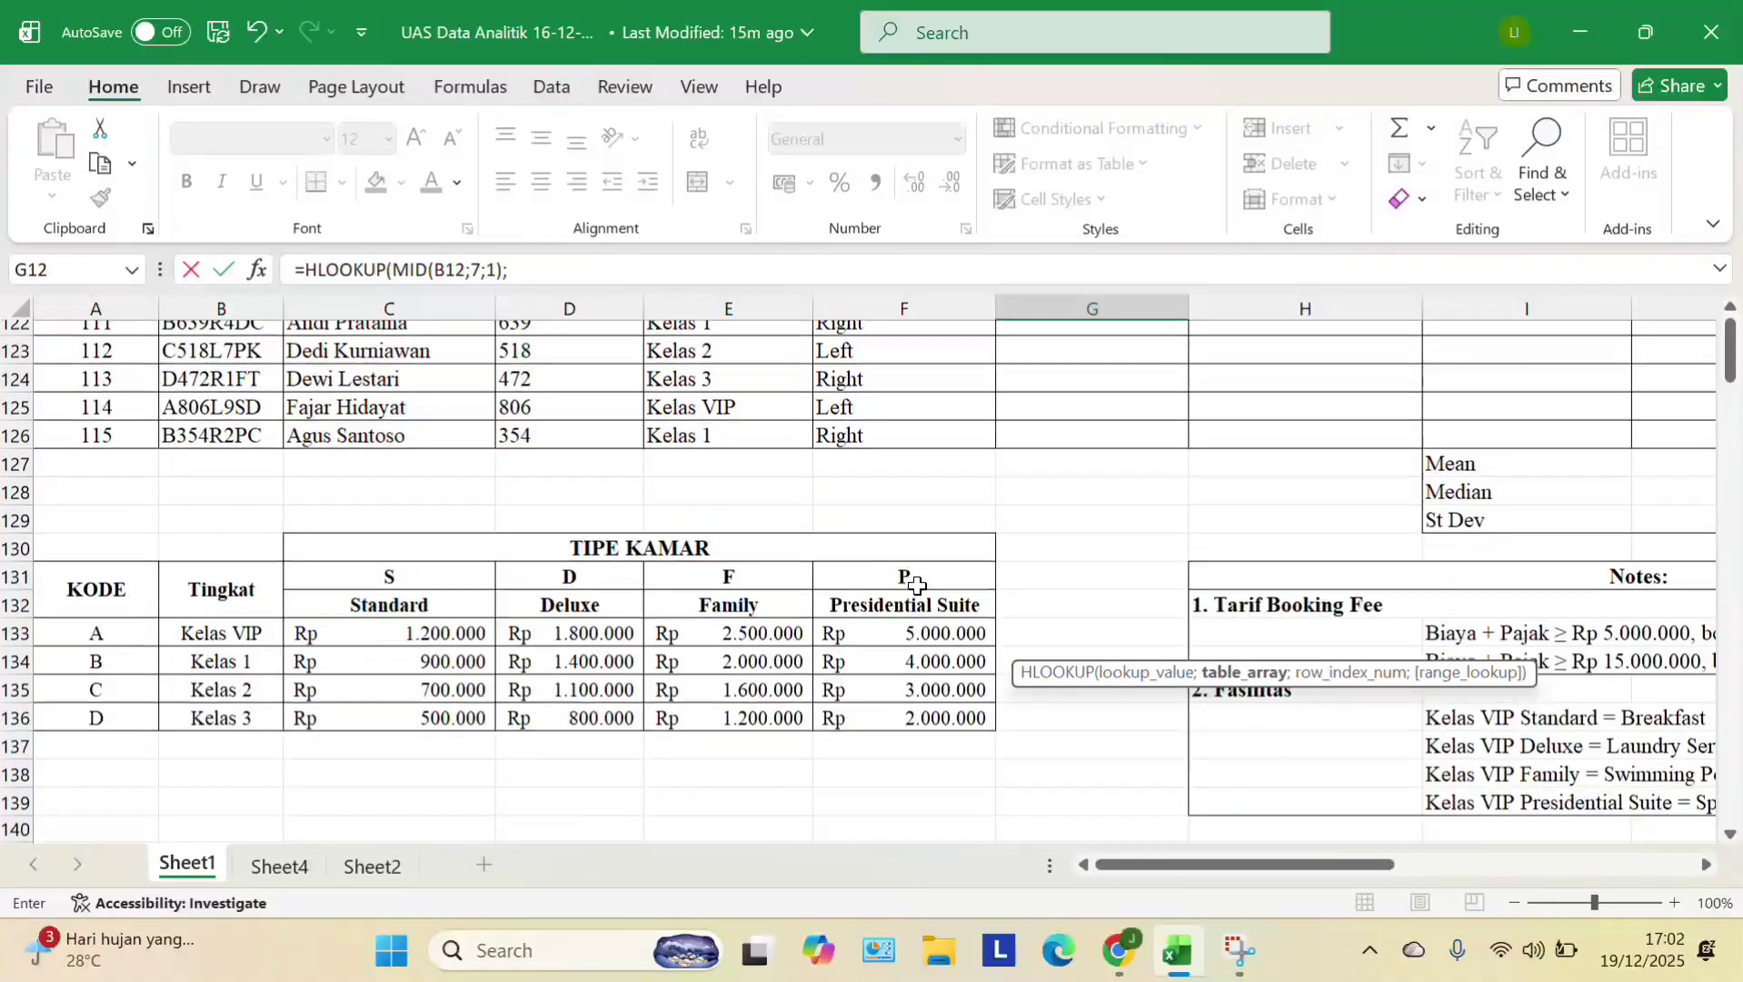
scroll(913, 580, up, 1)
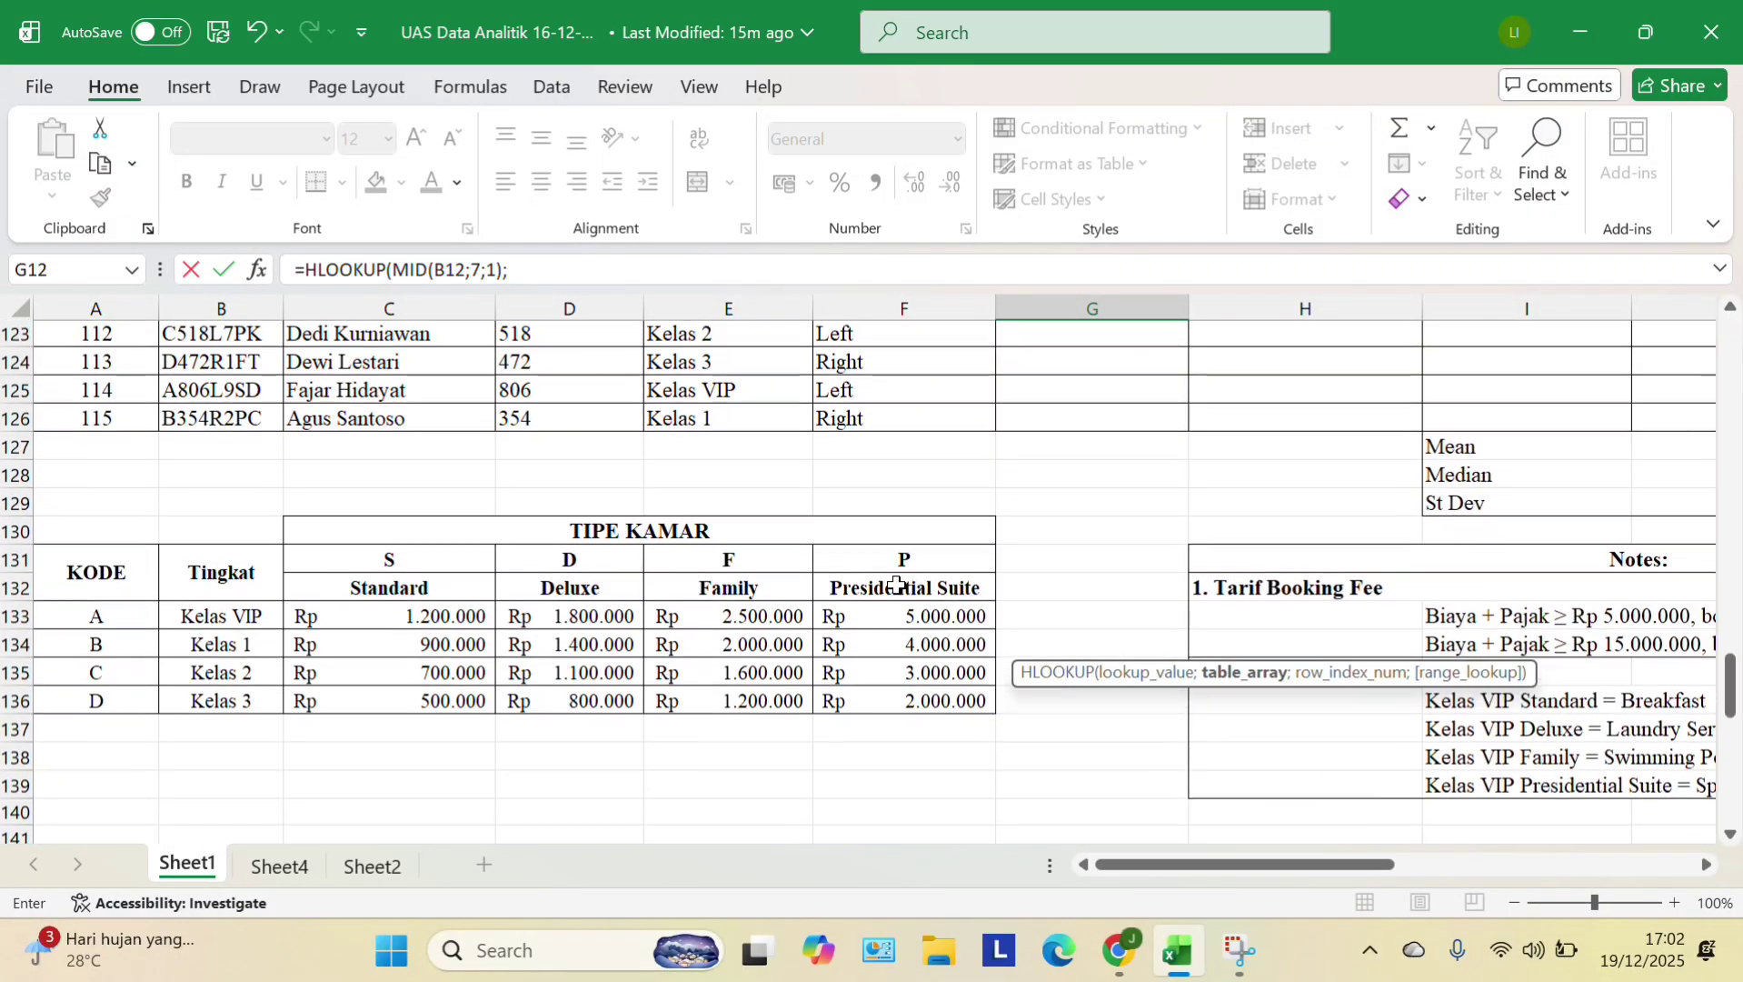
drag(310, 560, 943, 718)
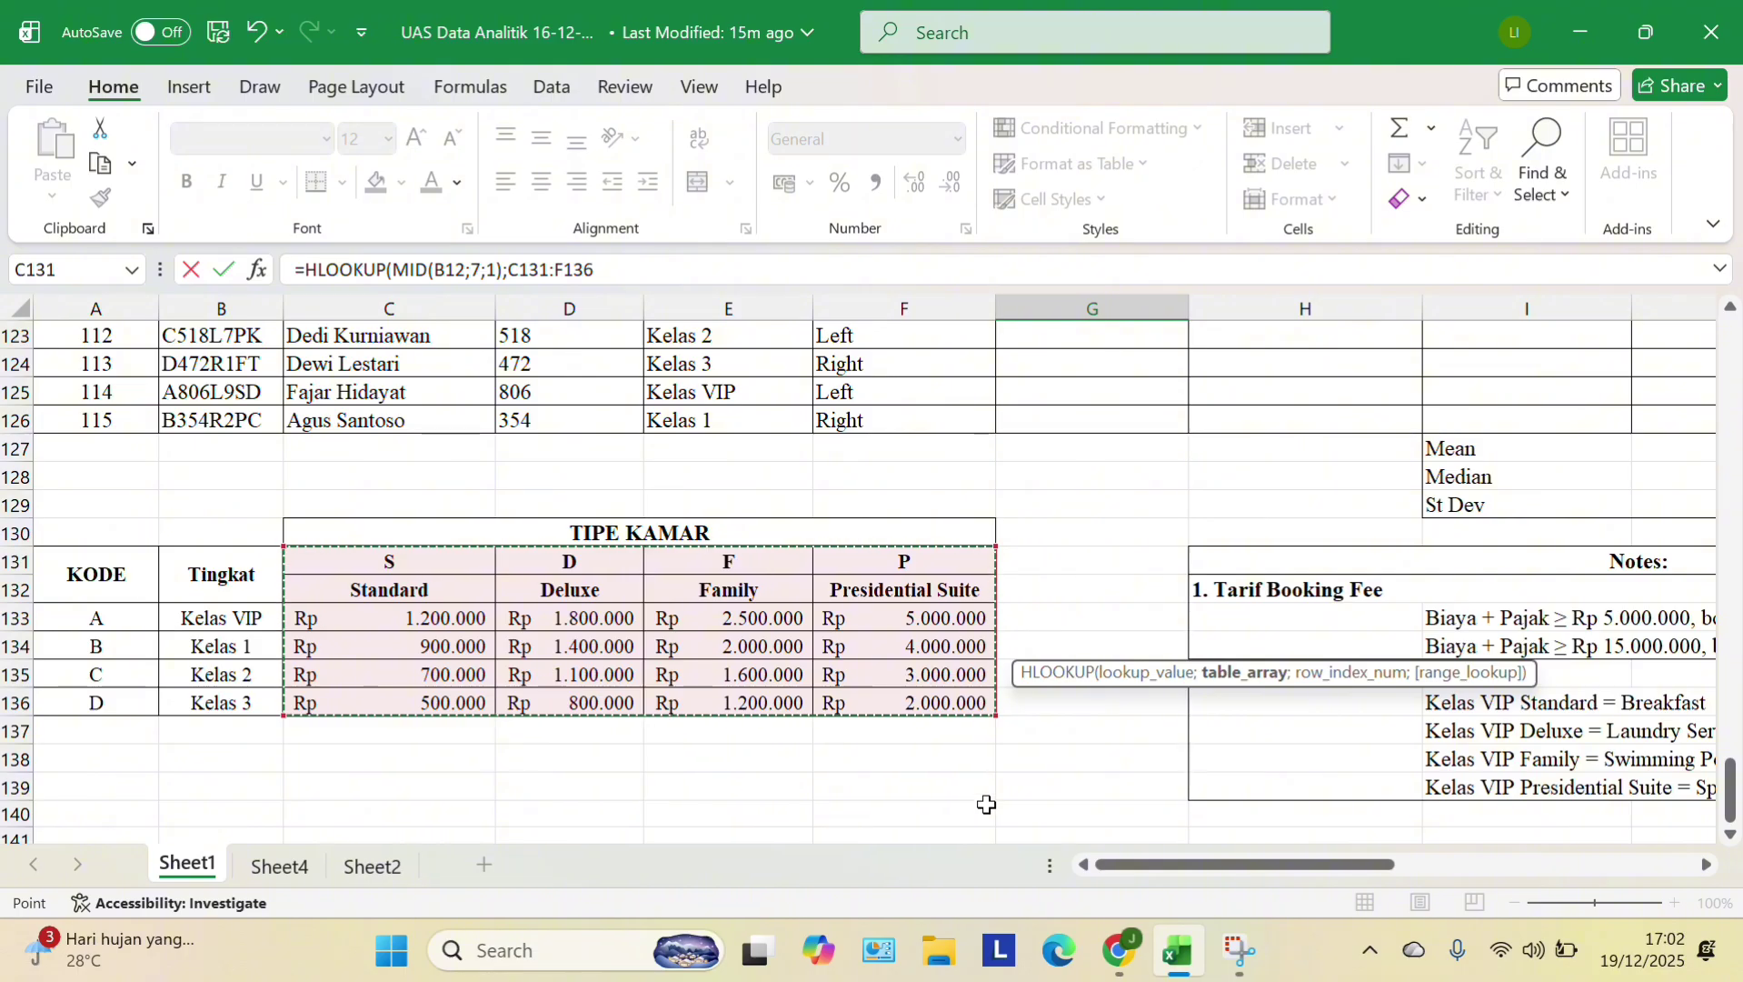
key(F4)
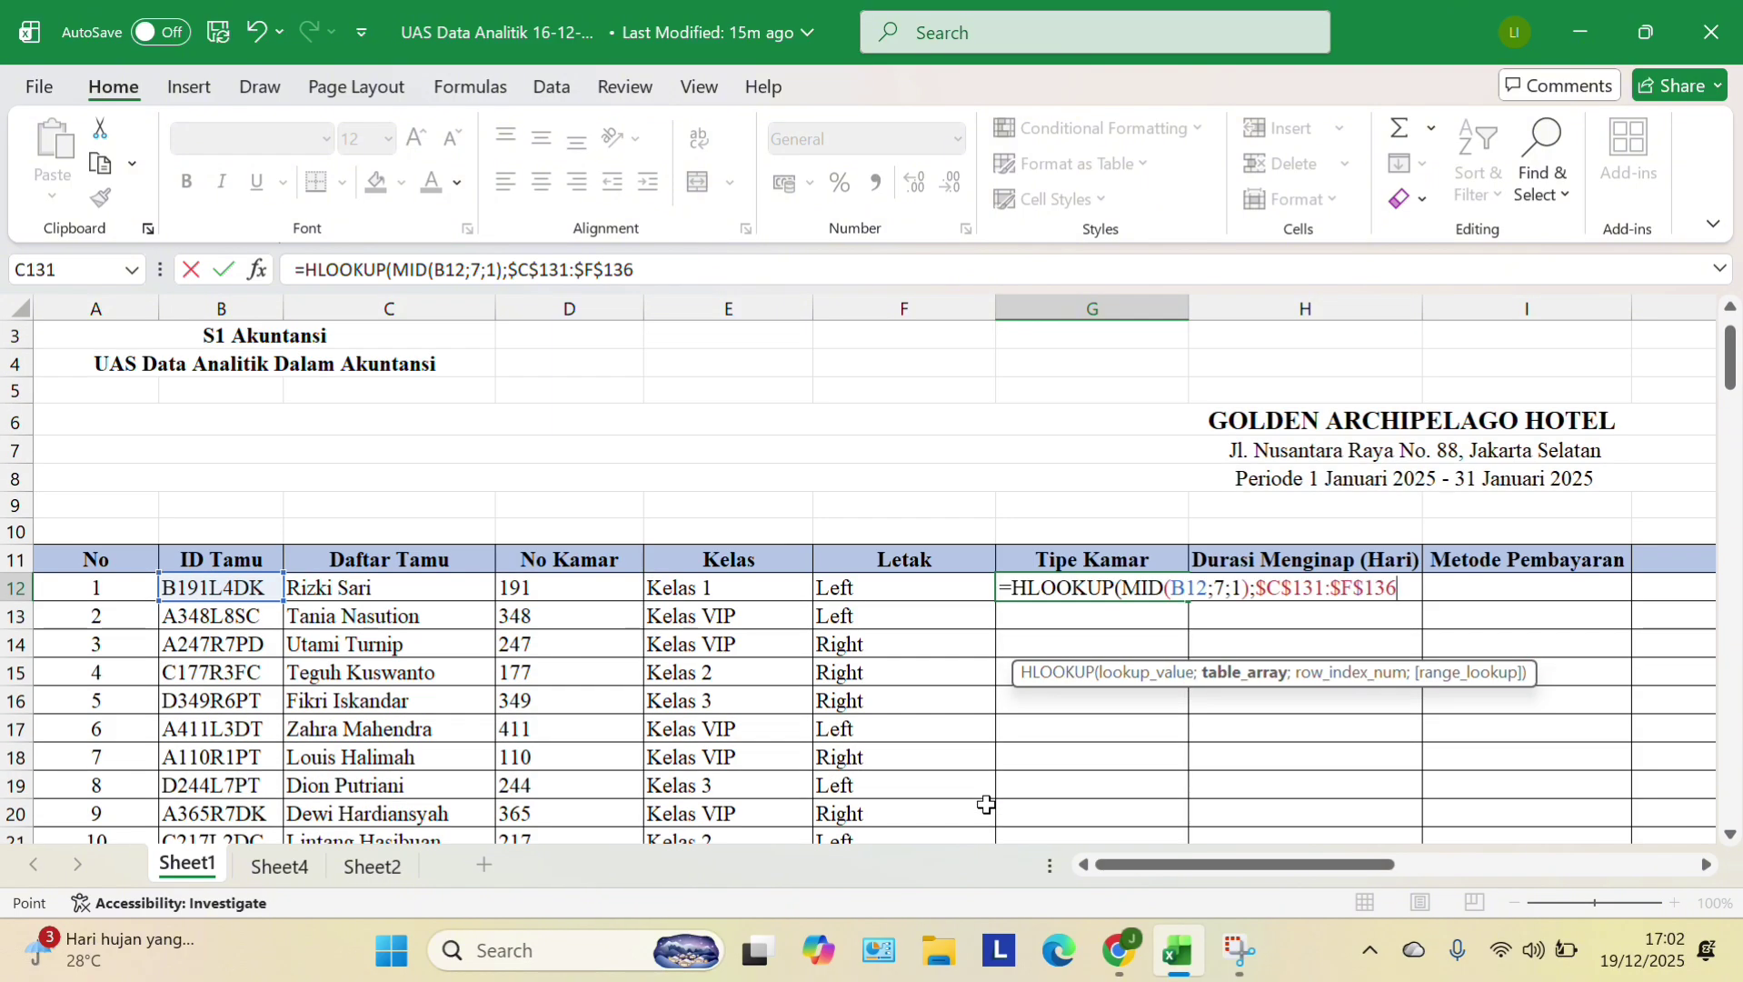
text(;2;0)
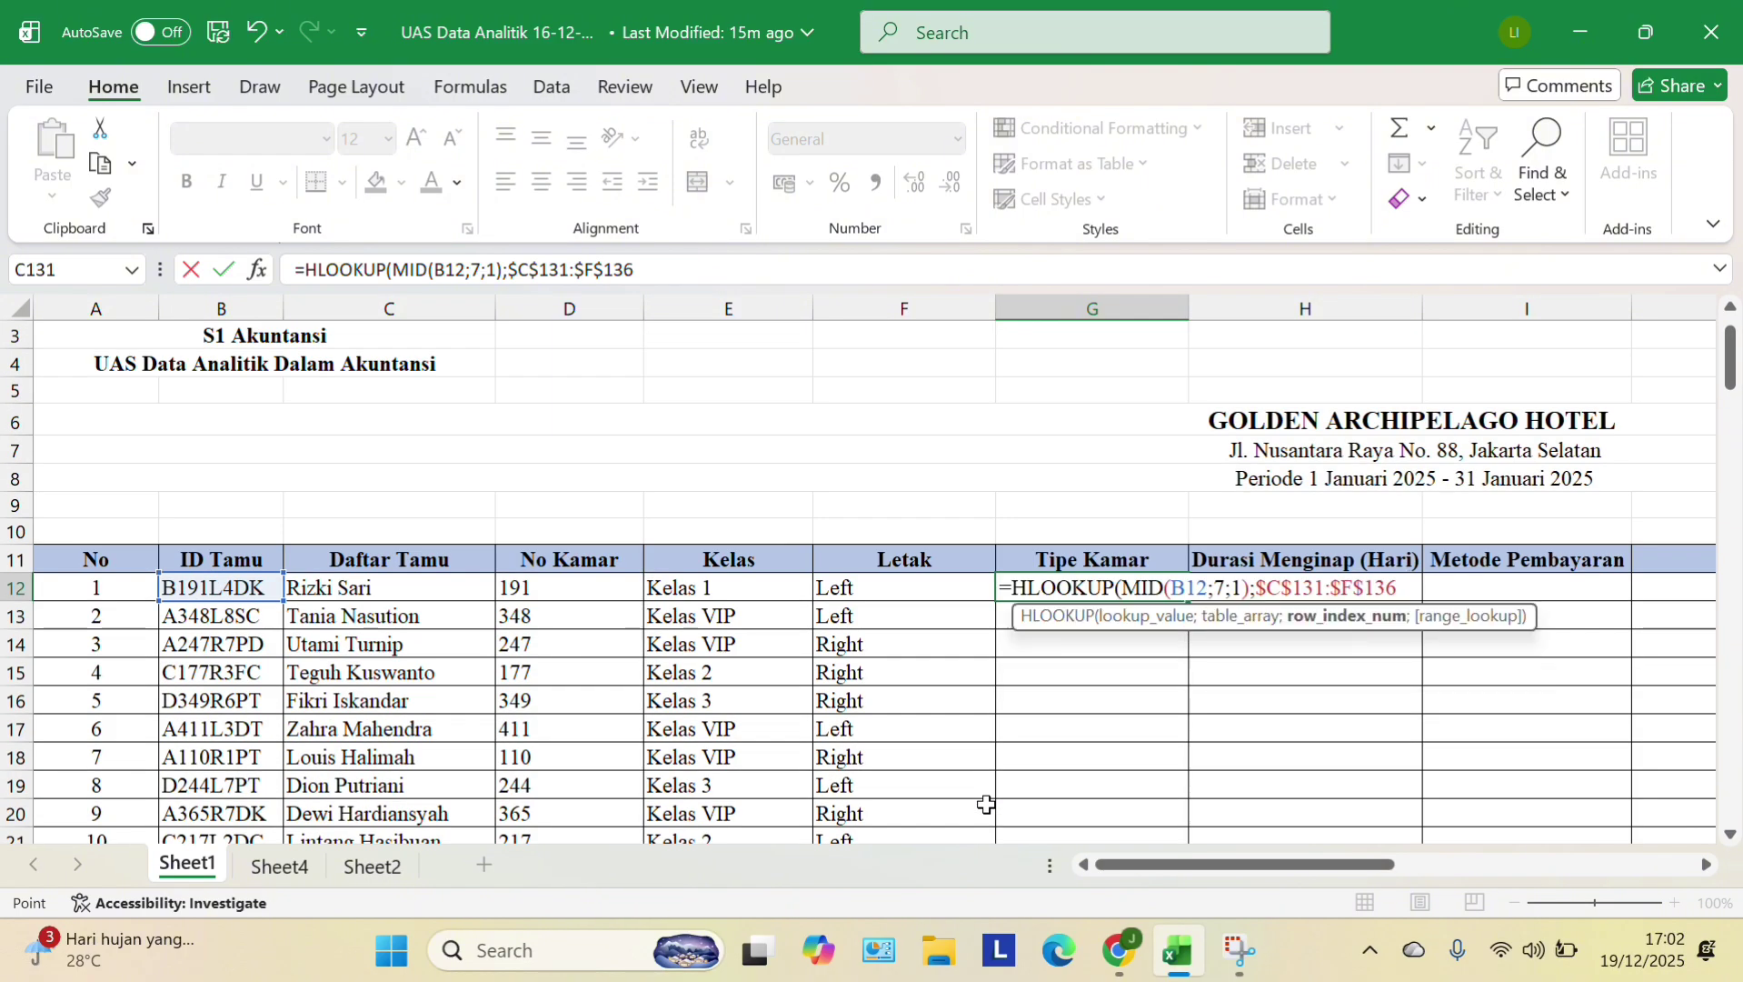
text())
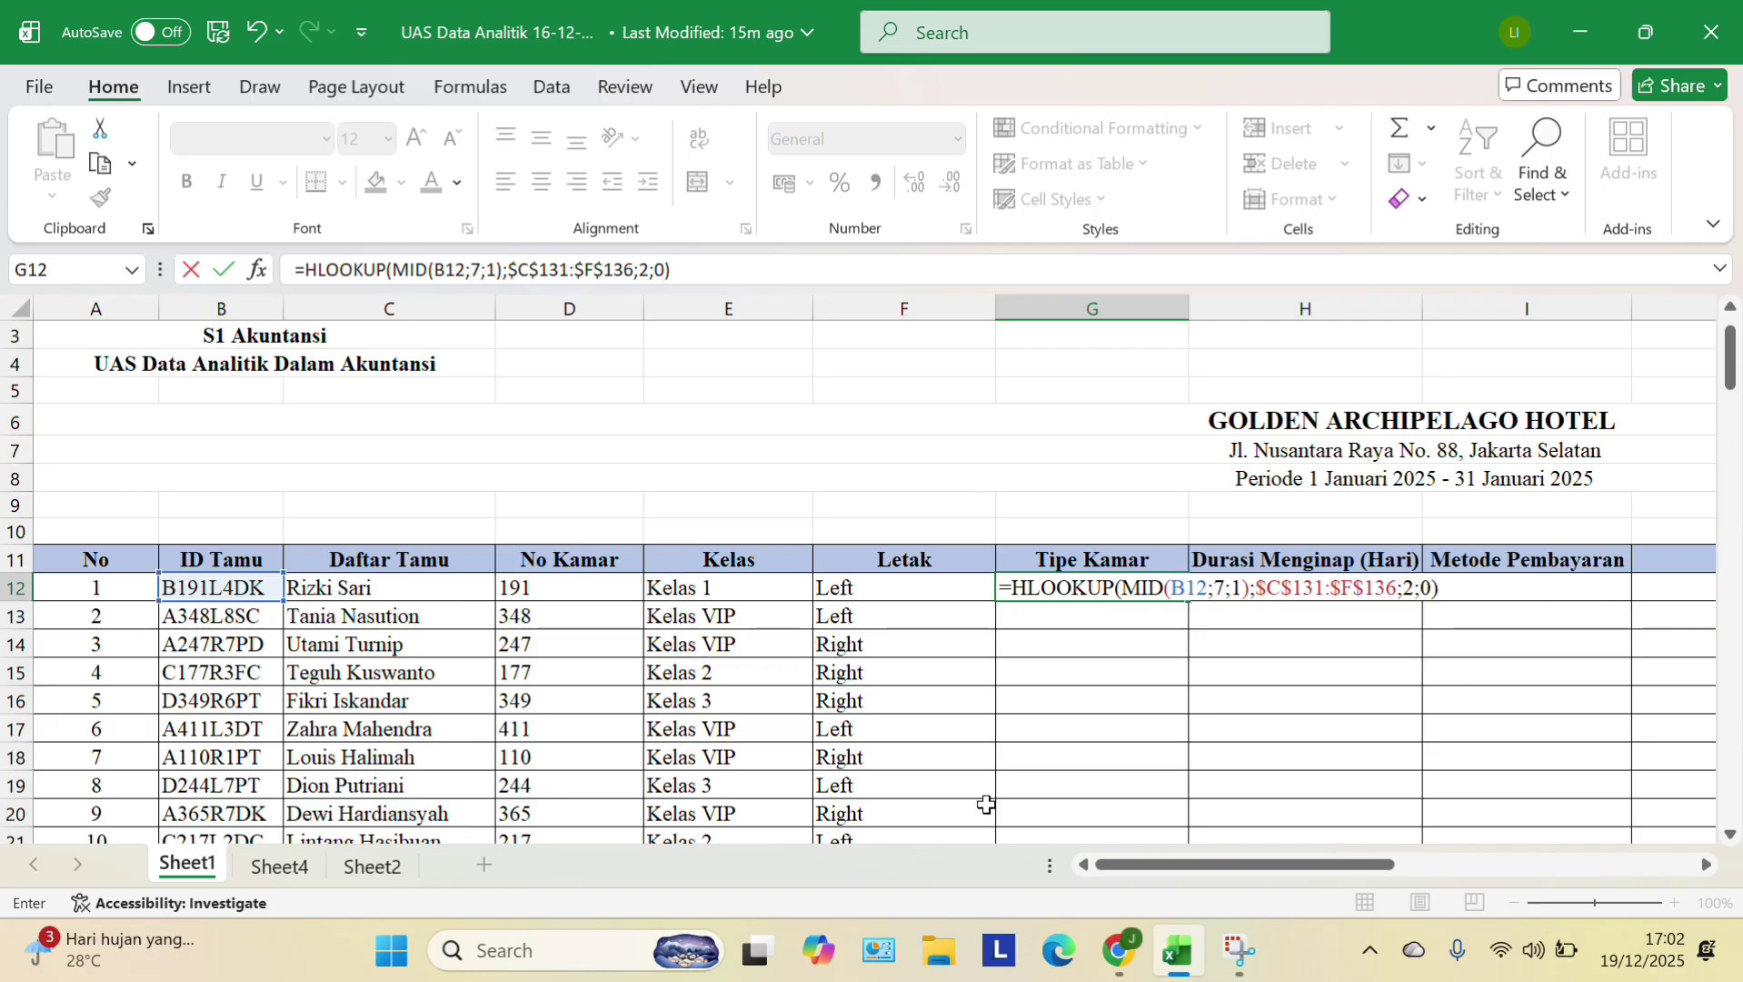
key(Return)
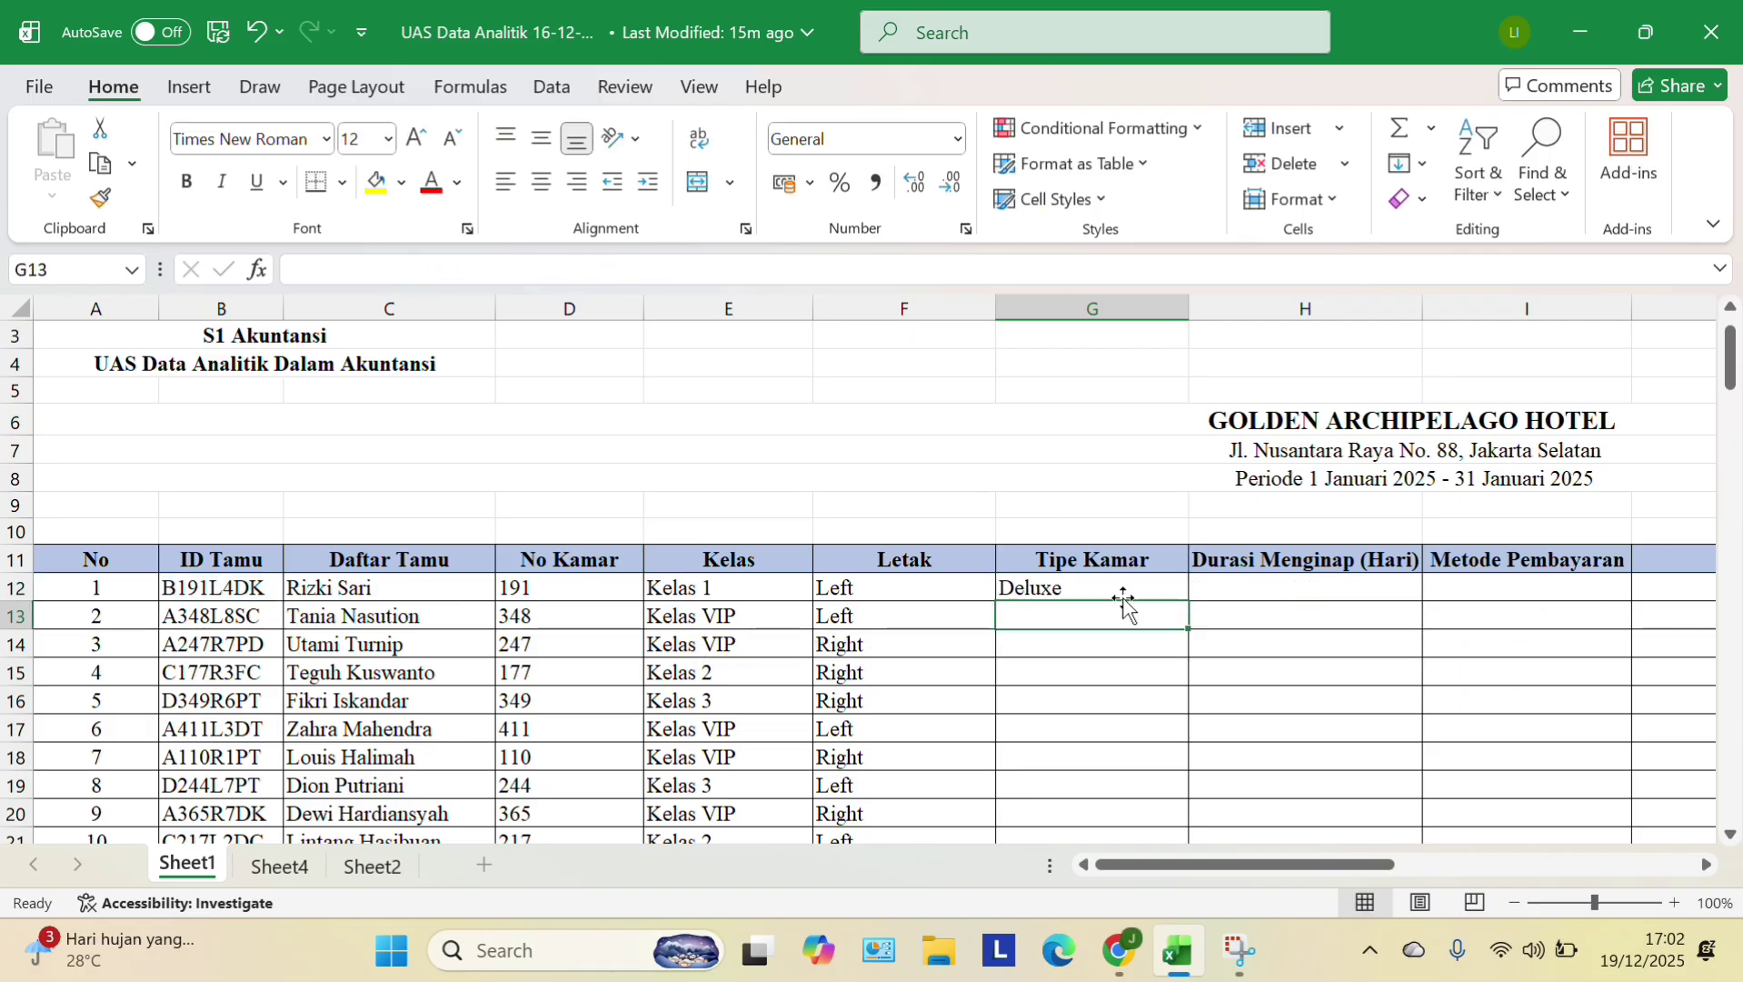
- Fill the Tipe Kamar formula from G12 down through row 126, and select H12 under Durasi Menginap (Hari)
click(1119, 587)
mouse_move(1188, 611)
mouse_down()
mouse_move(1171, 812)
mouse_move(1155, 602)
mouse_up()
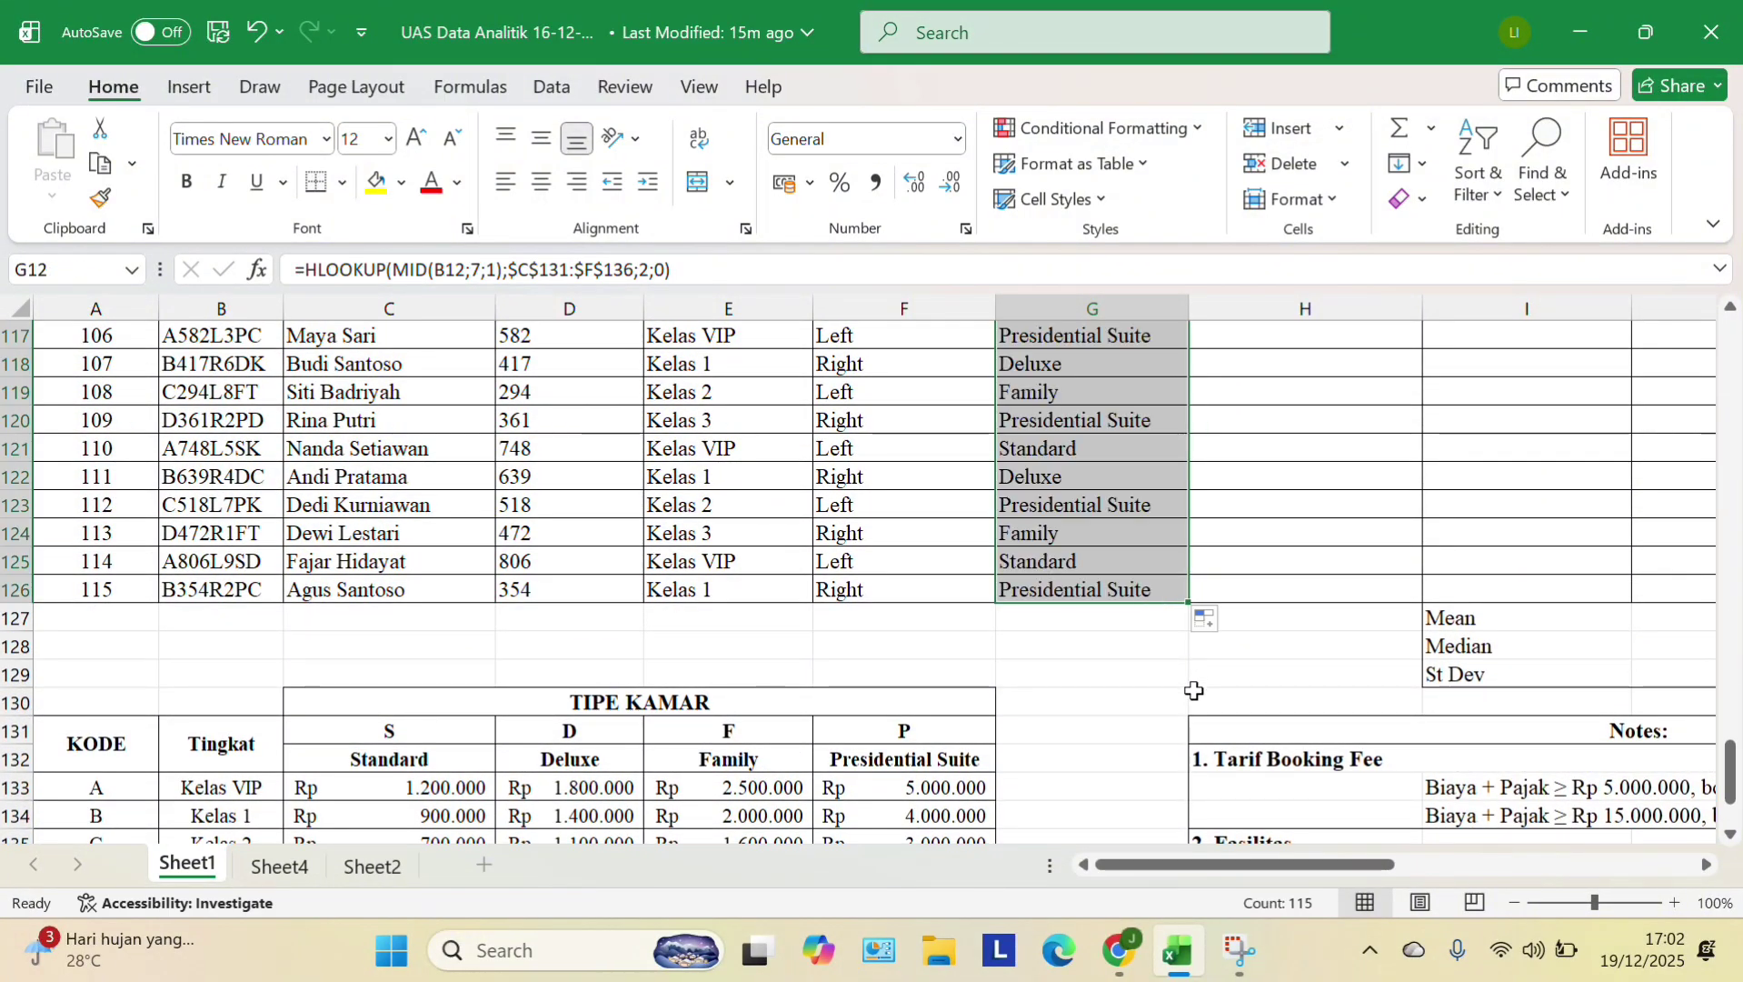
scroll(1194, 693, up, 15)
scroll(1193, 693, up, 20)
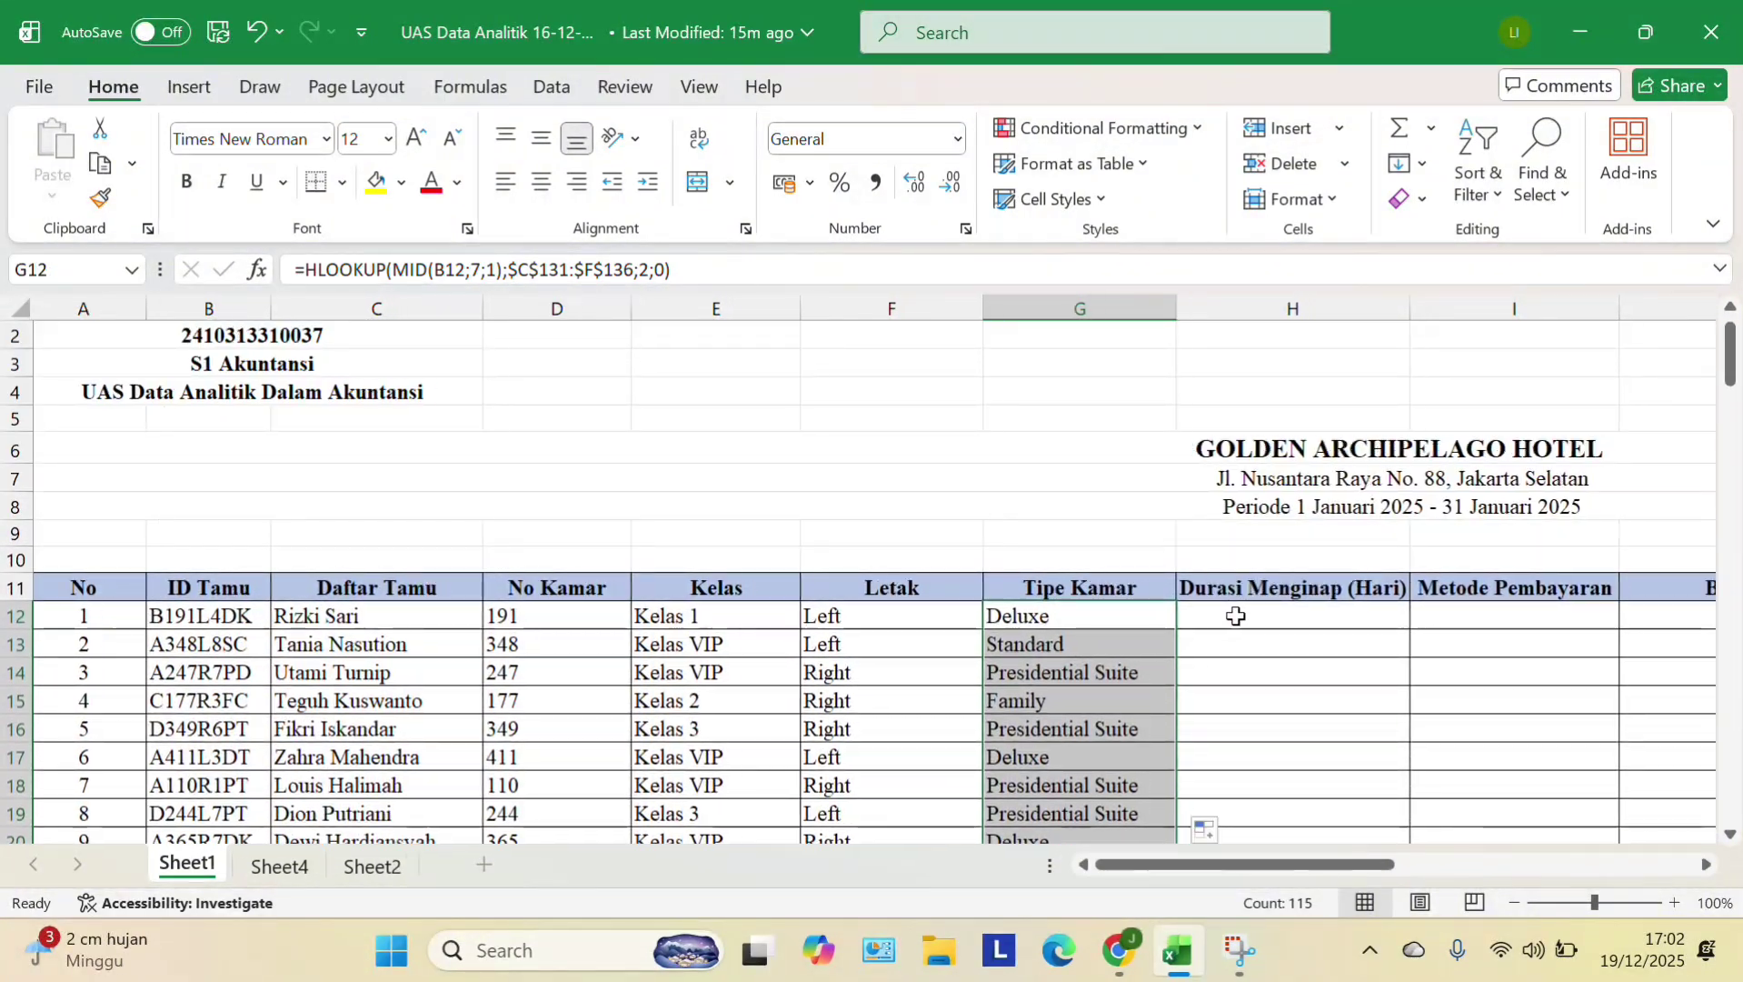
click(1250, 607)
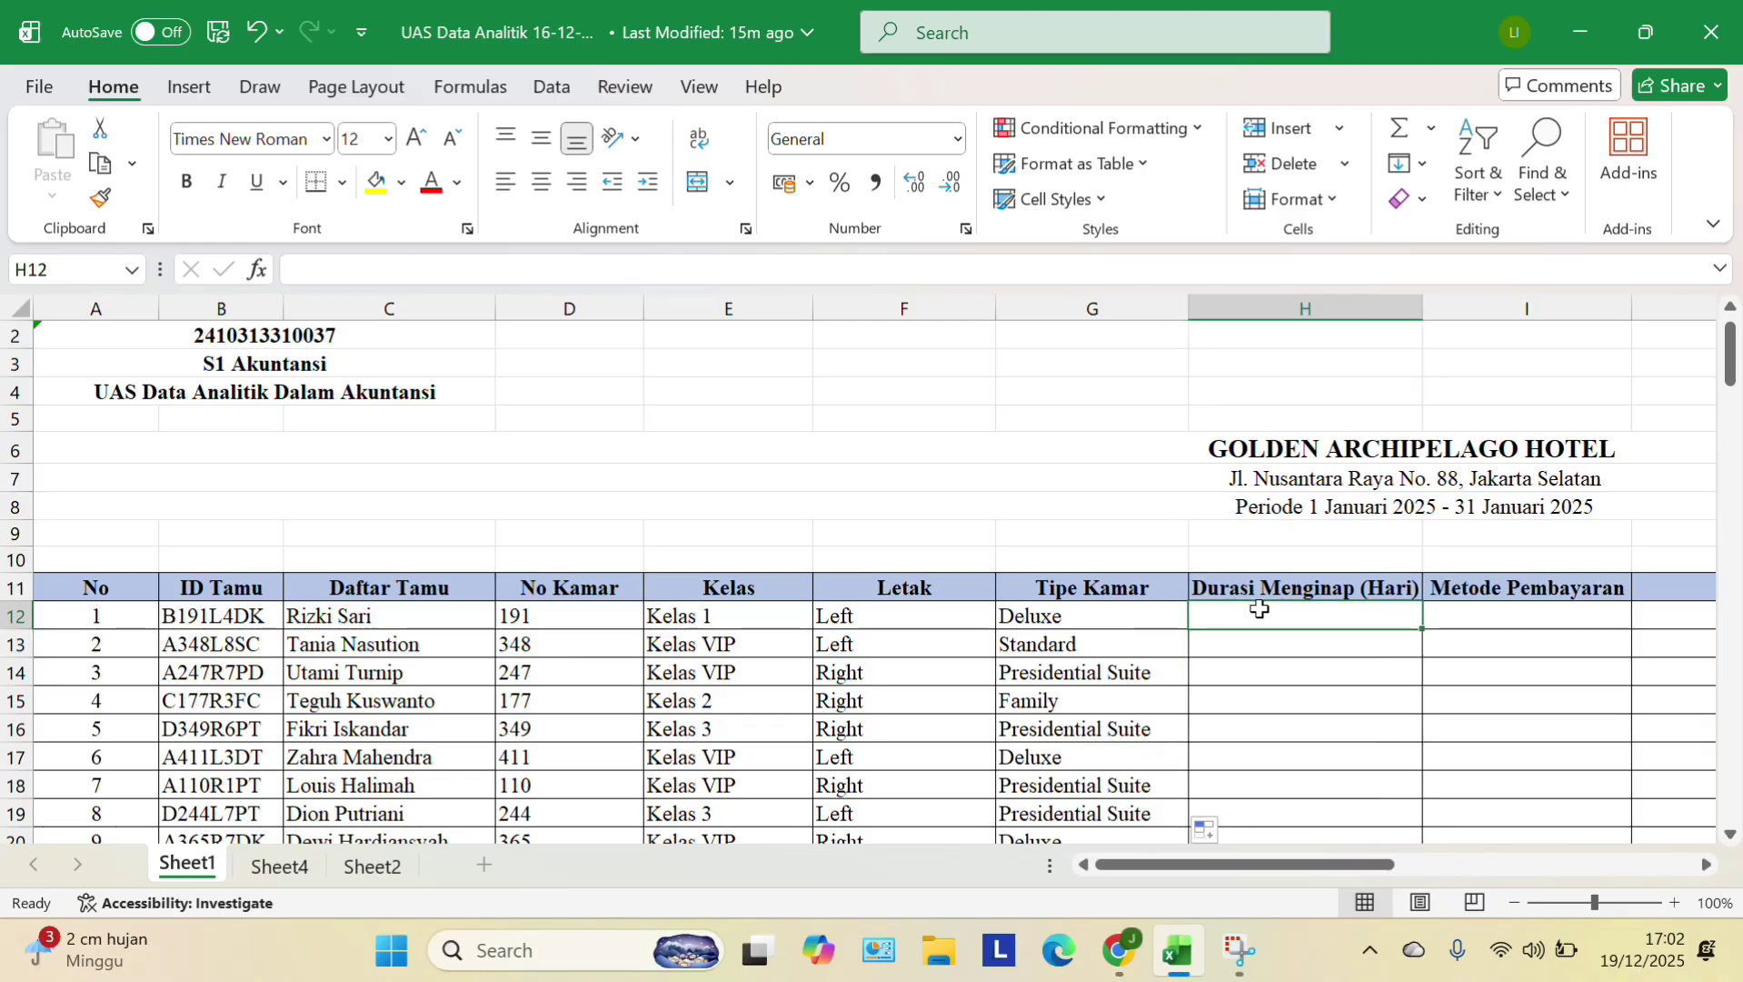
- Enter =MID(B12;6;1) in H12 under Durasi Menginap (Hari) and fill it down through the last guest row, 126
scroll(1241, 637, right, 3)
scroll(1241, 637, right, 1)
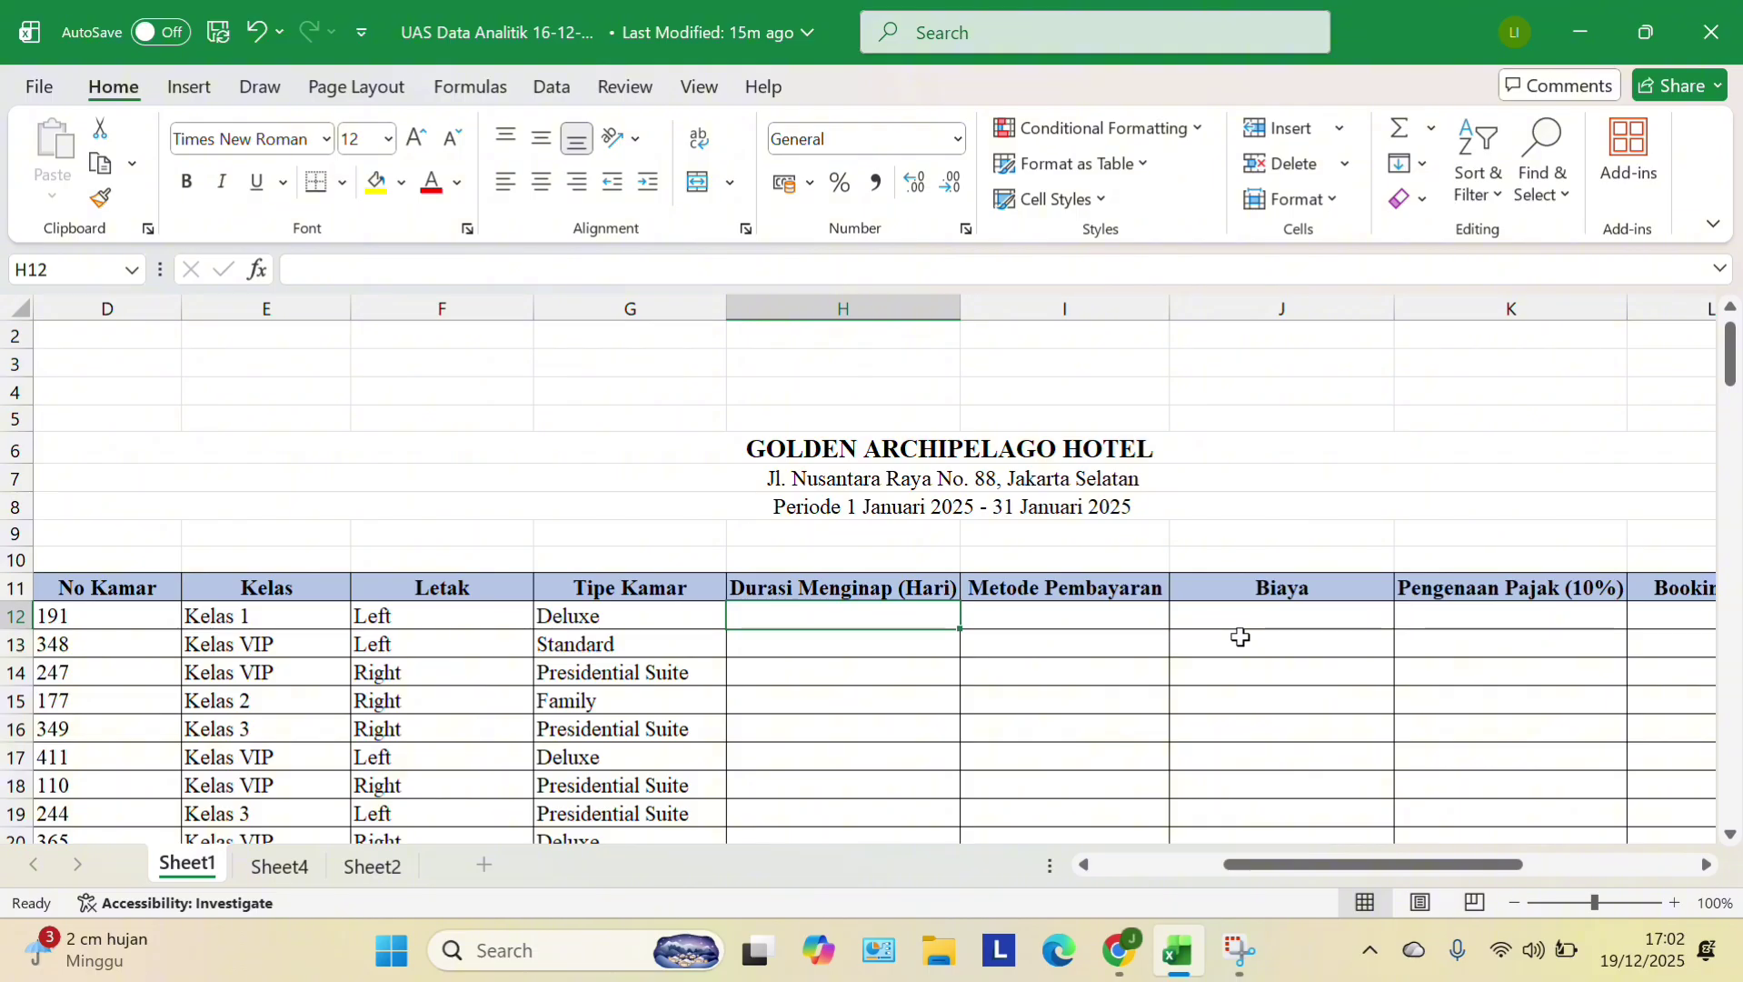
text(=MID()
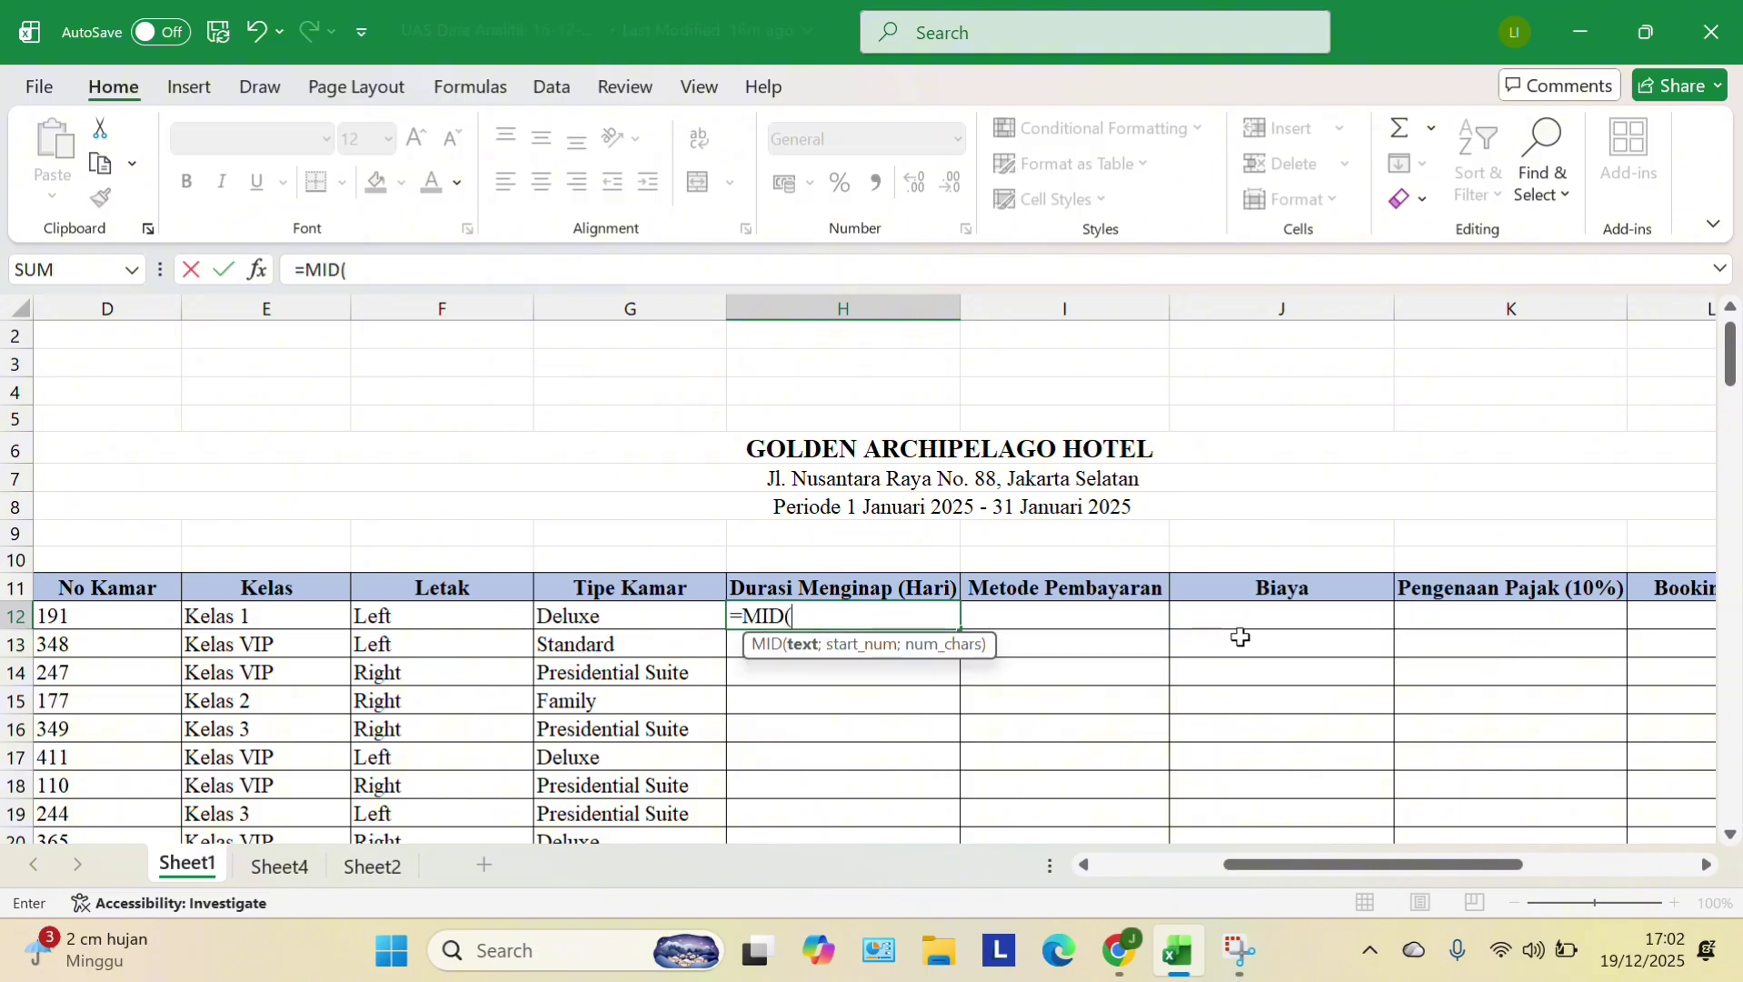
scroll(646, 520, left, 6)
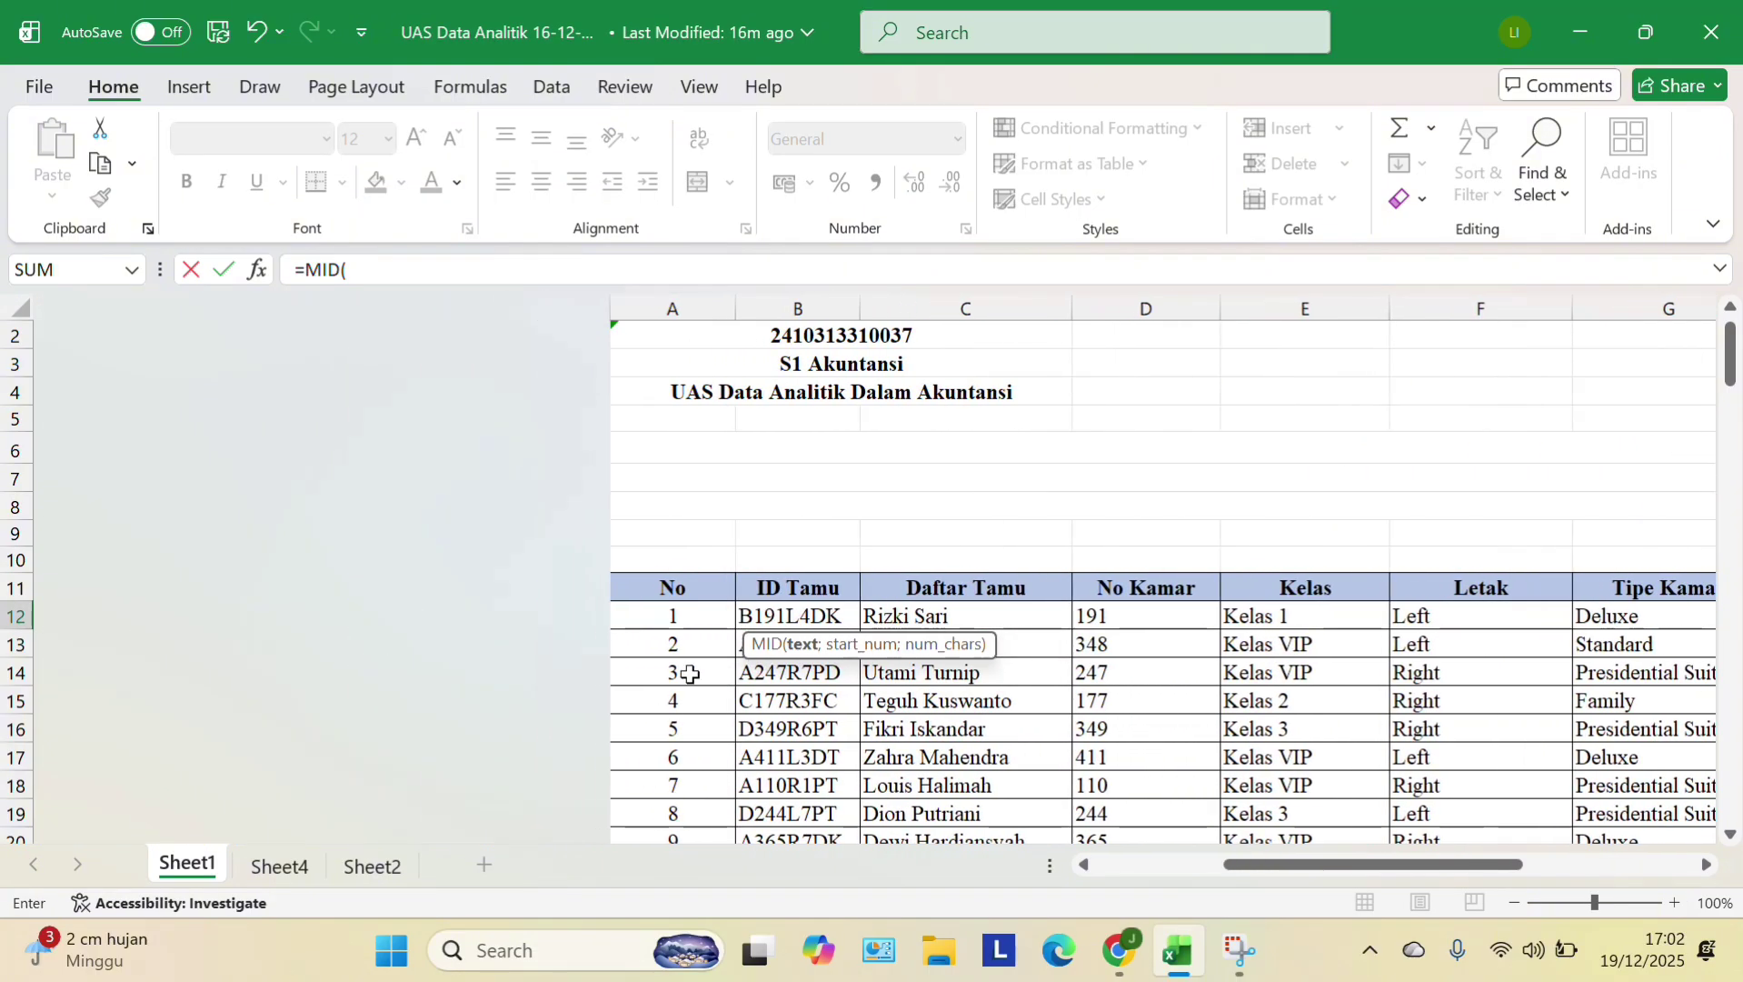
click(243, 618)
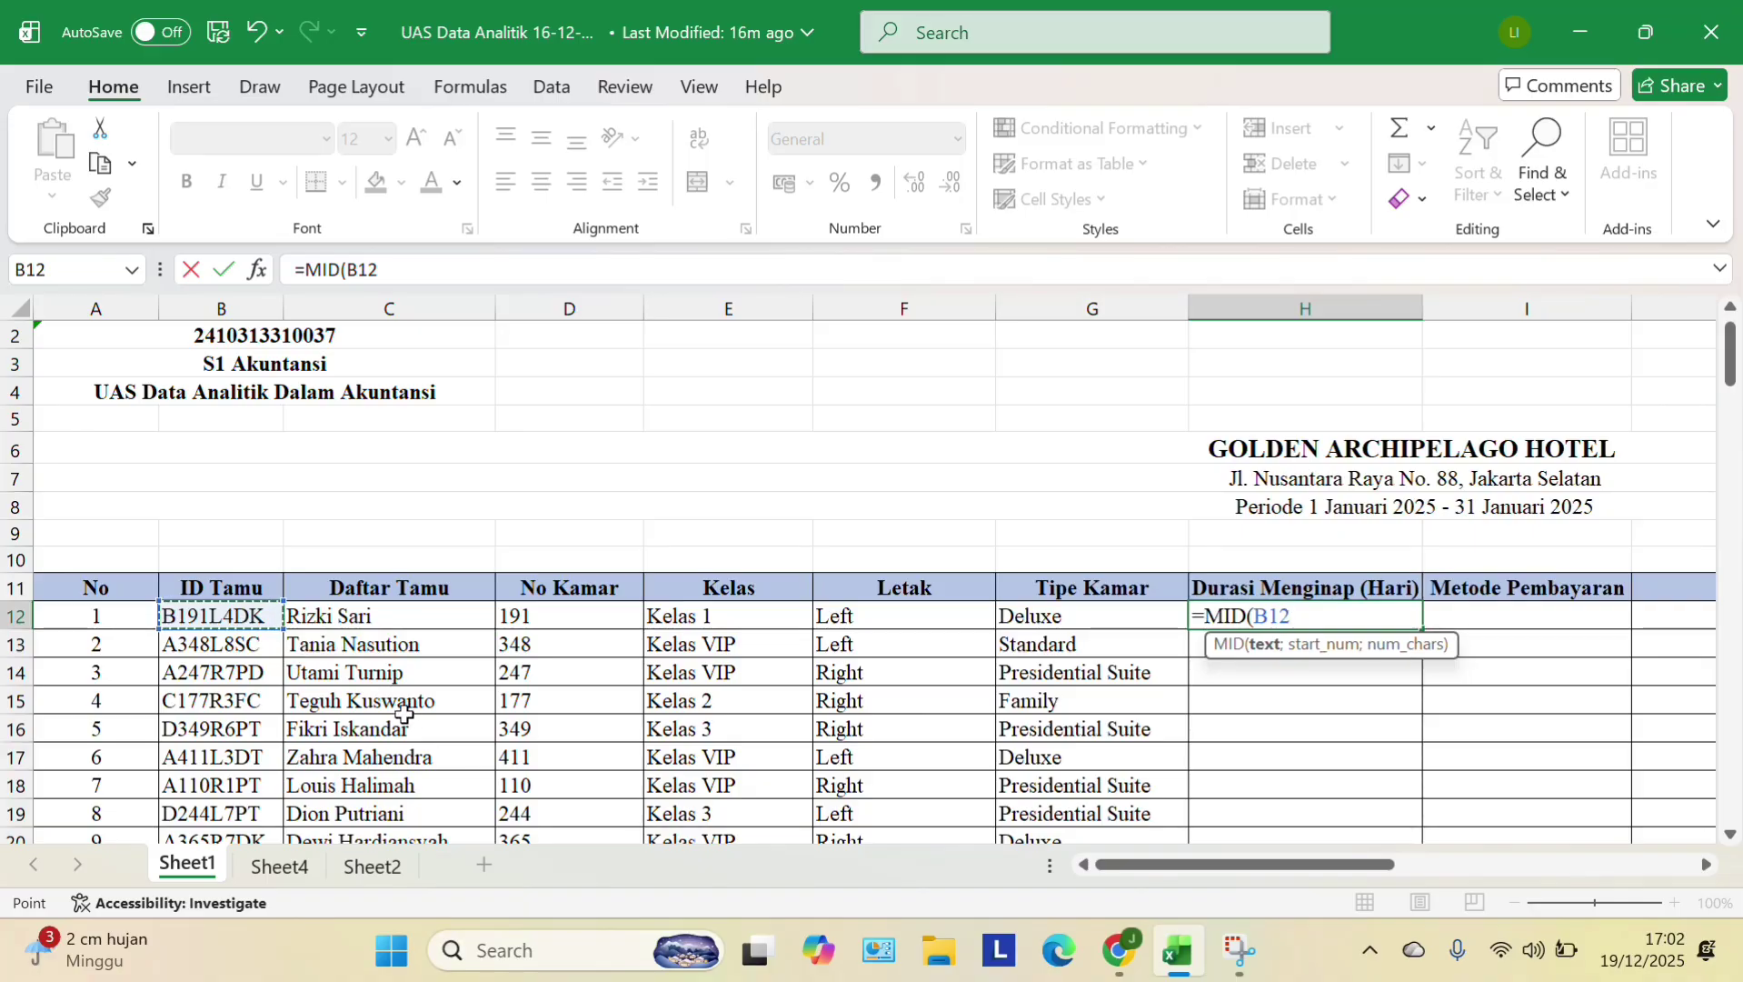
text(;6)
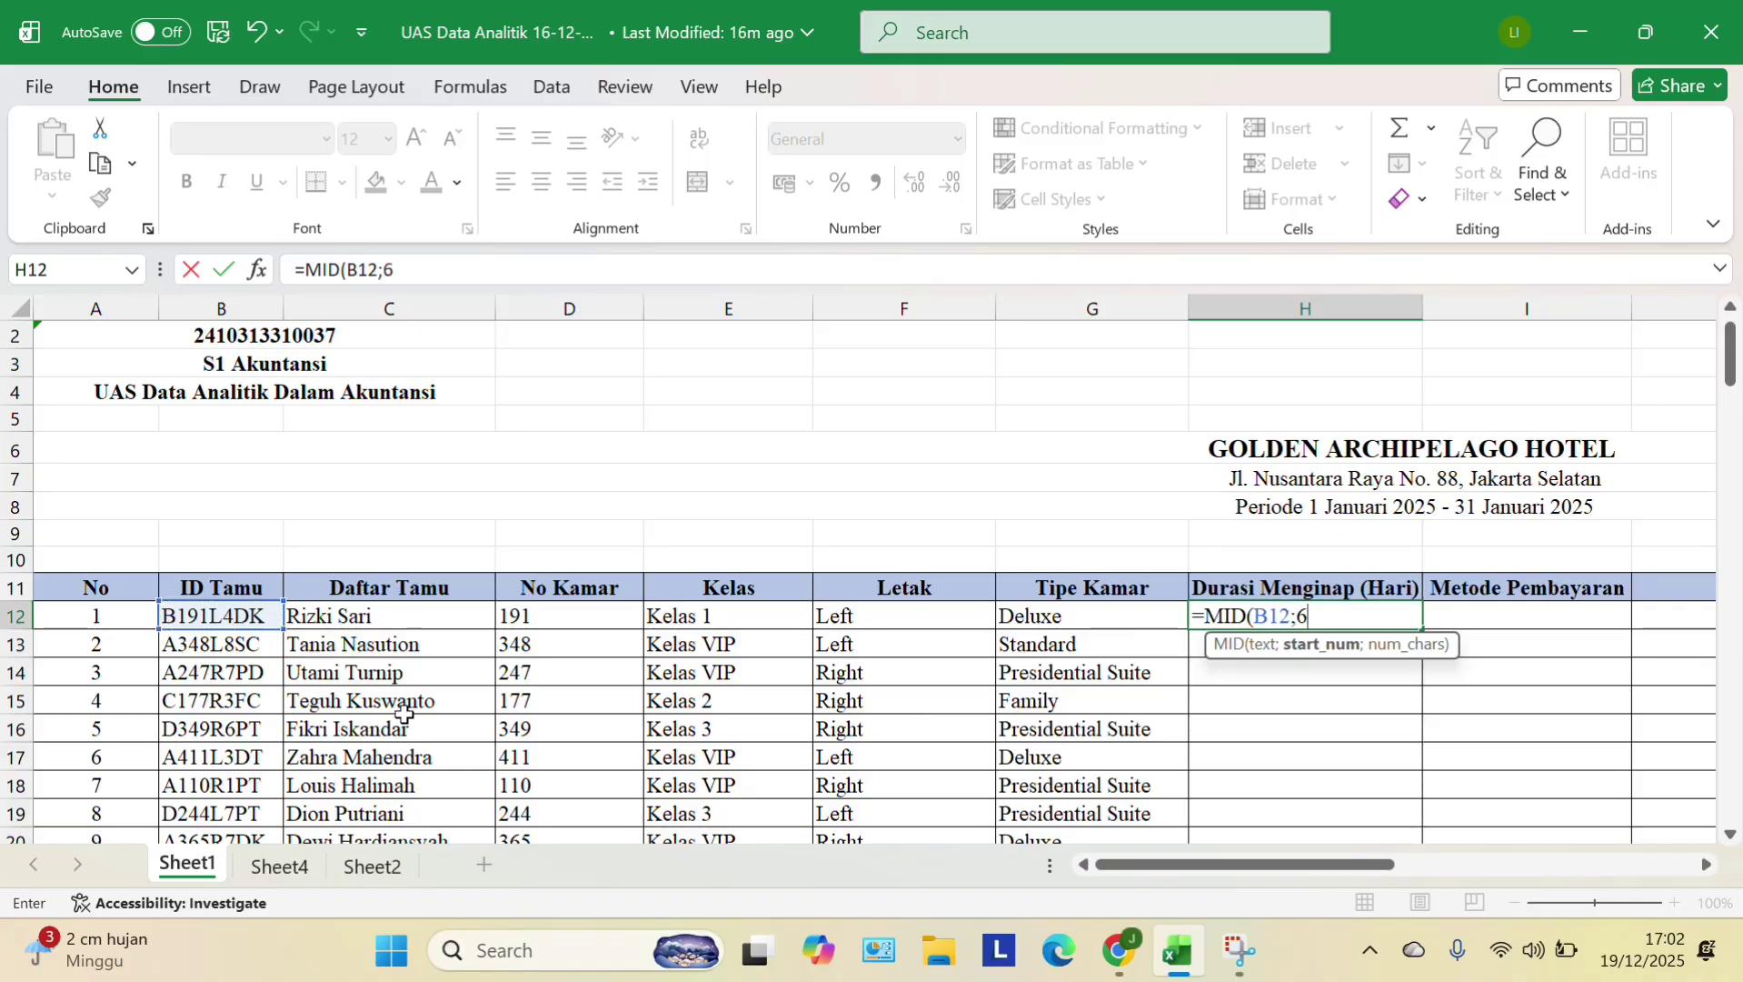
text(;1))
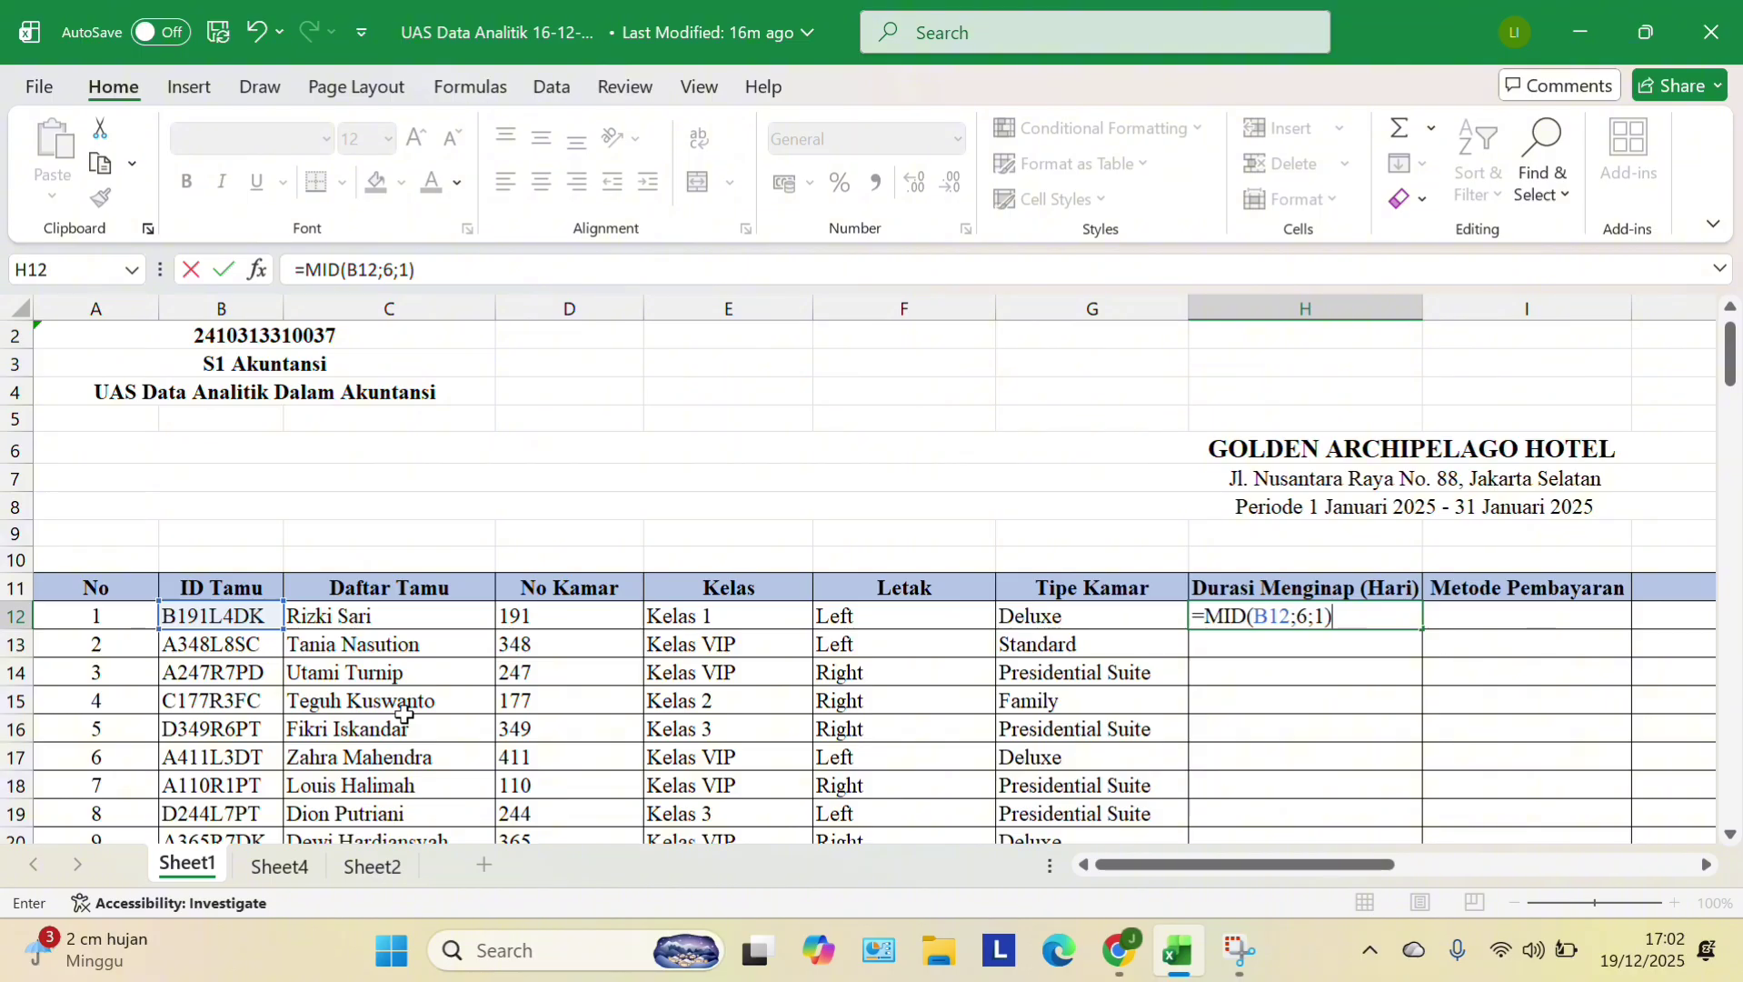
key(Return)
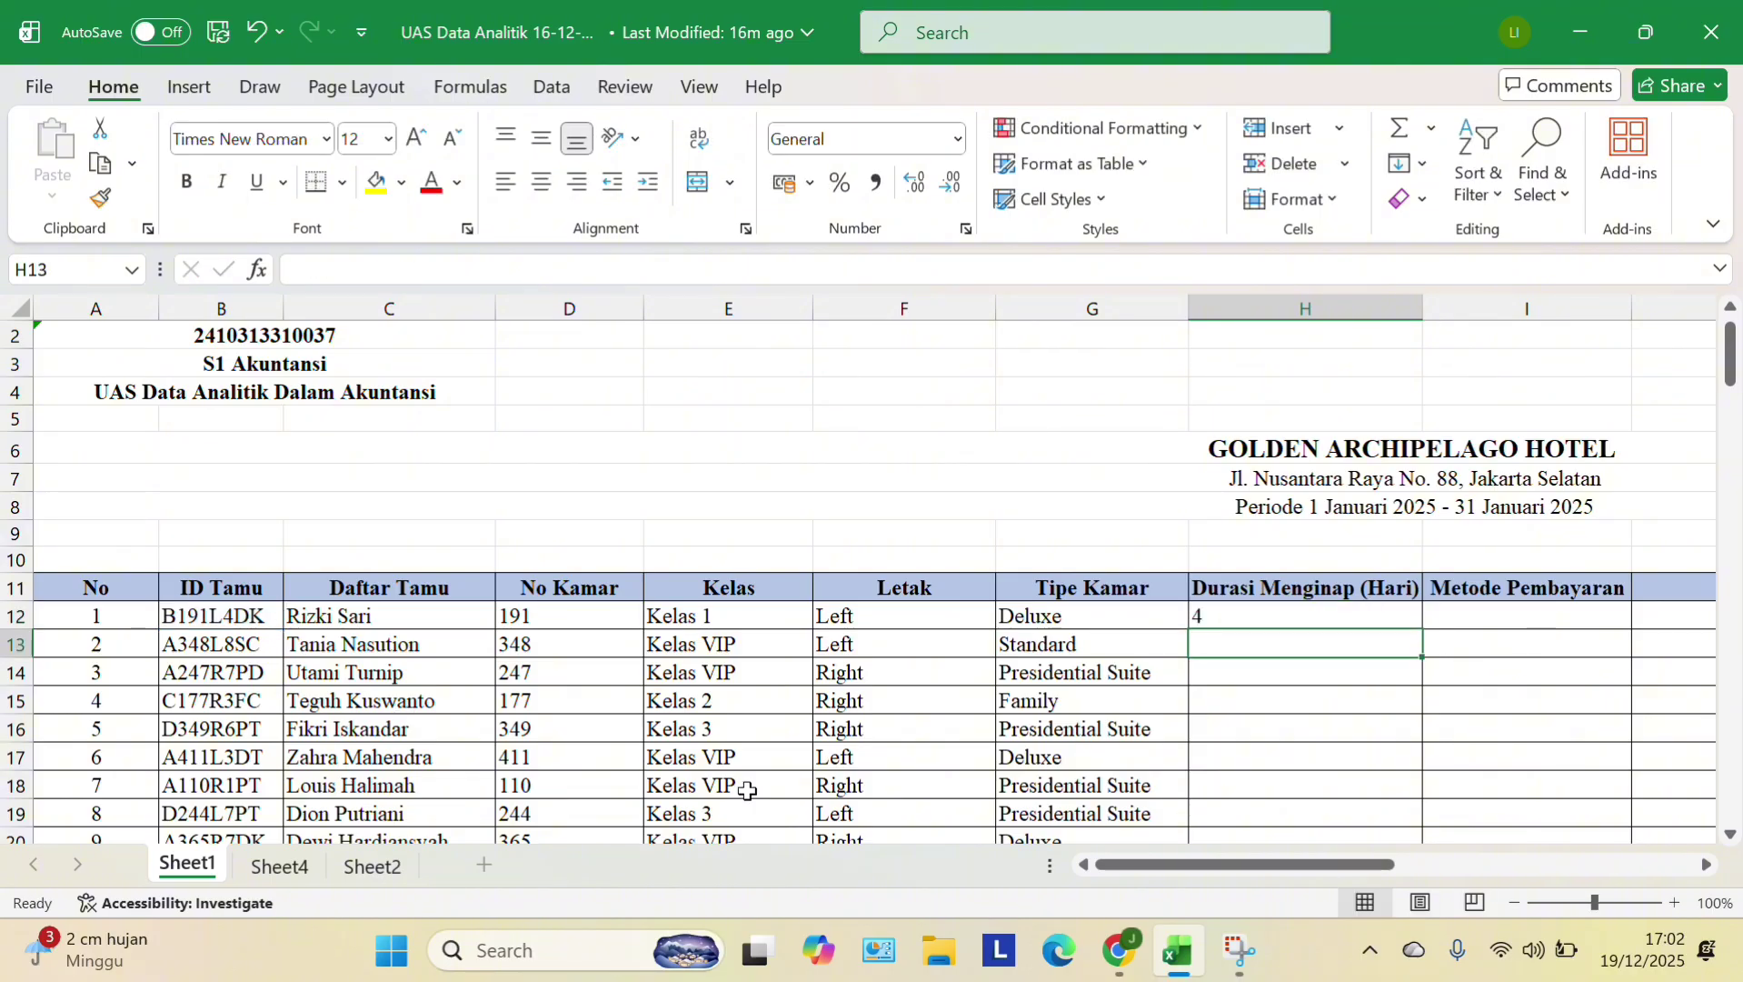
click(1316, 615)
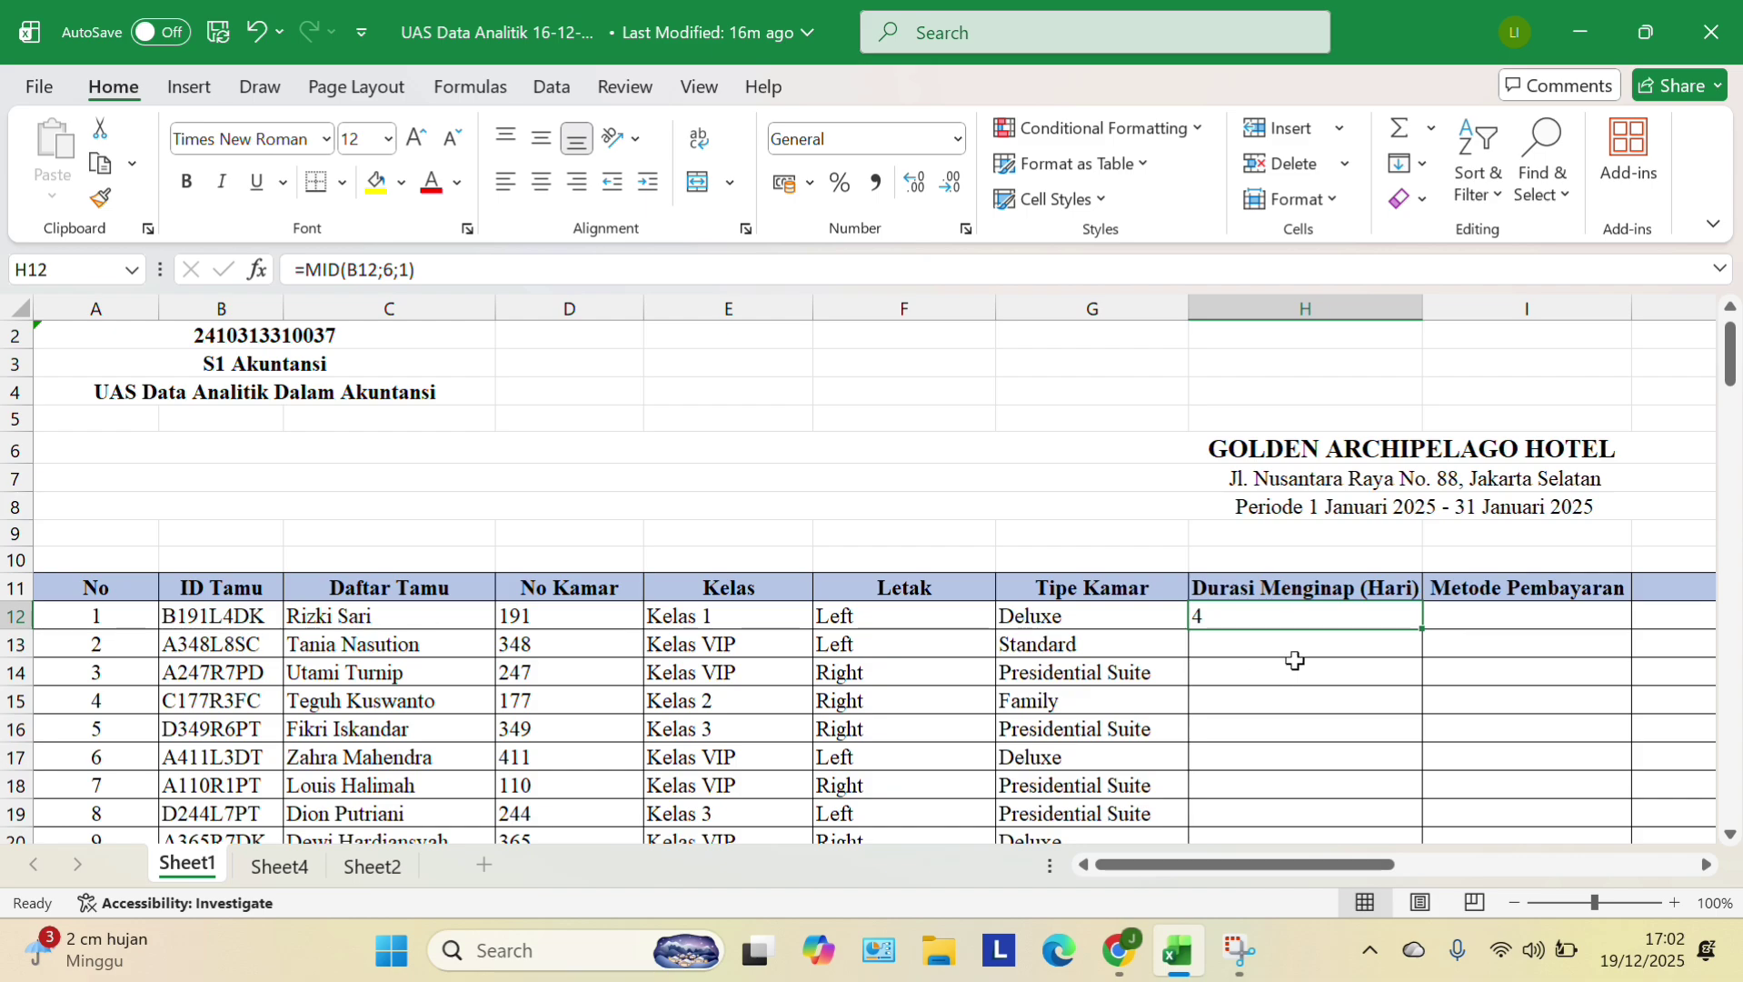
mouse_move(1424, 626)
mouse_down()
mouse_move(1428, 782)
mouse_move(1404, 685)
mouse_up()
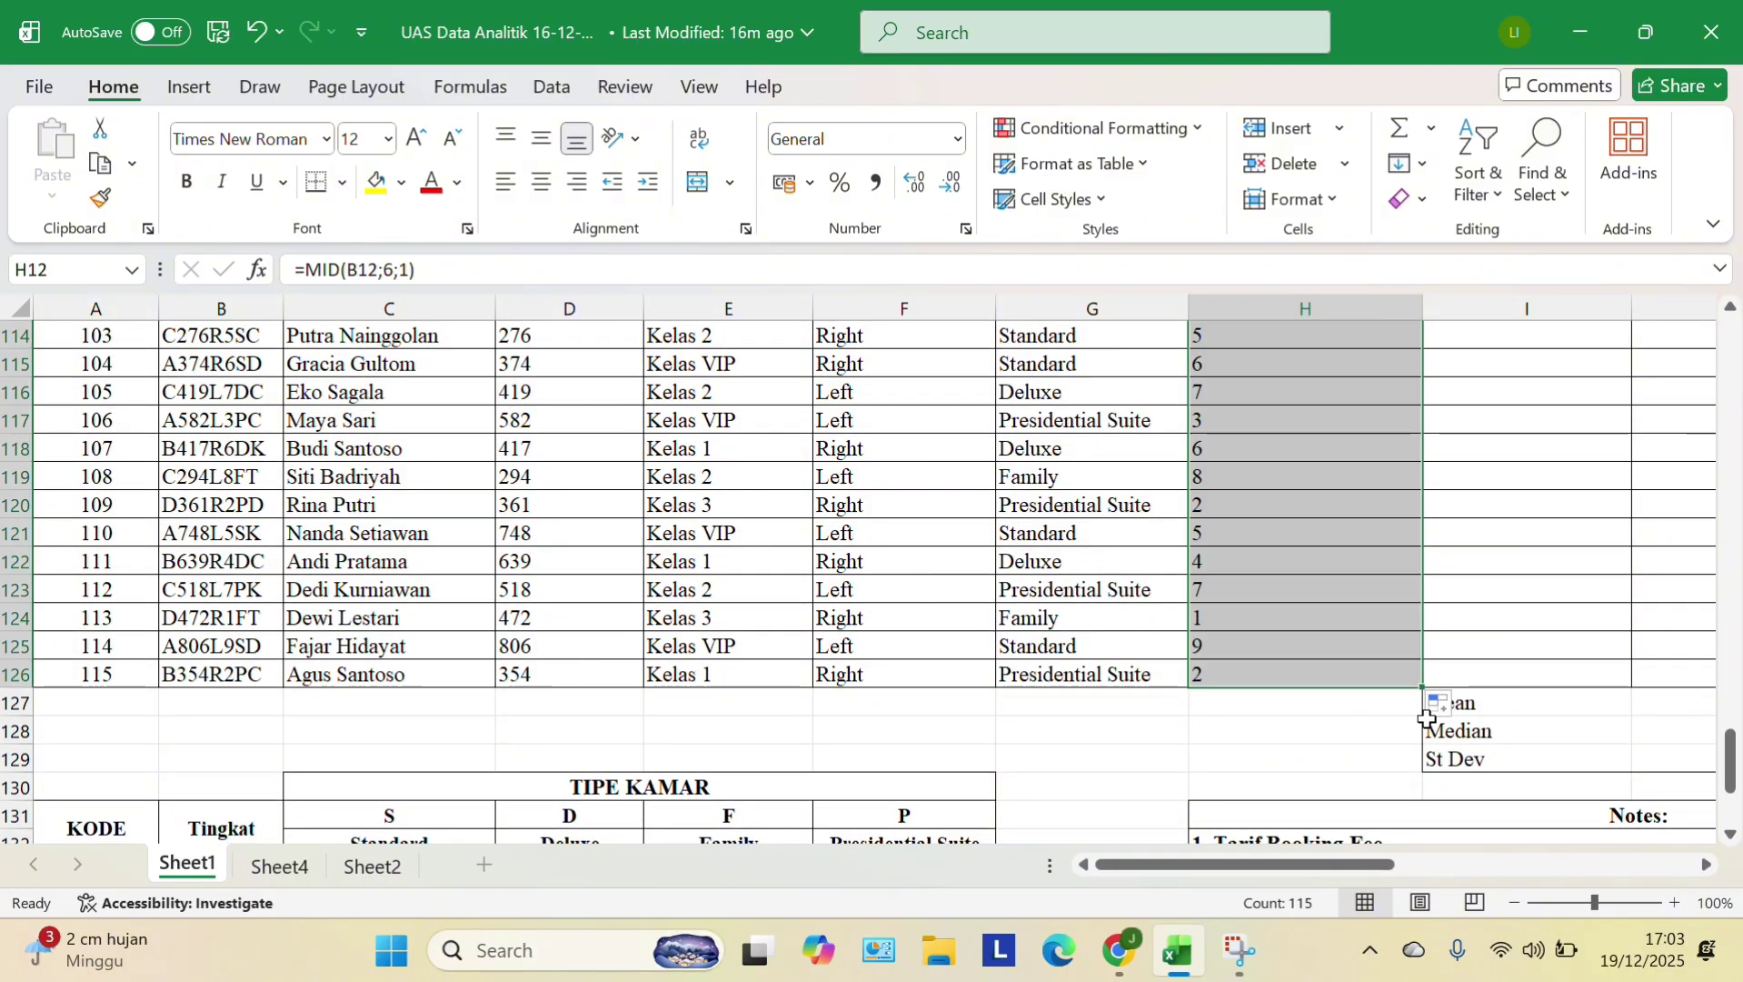
- Begin an IF formula in I12 under Metode Pembayaran that returns "Cash" when RIGHT(B12;1) equals "C", with another IF as the false value
scroll(1427, 718, up, 20)
scroll(1427, 718, right, 2)
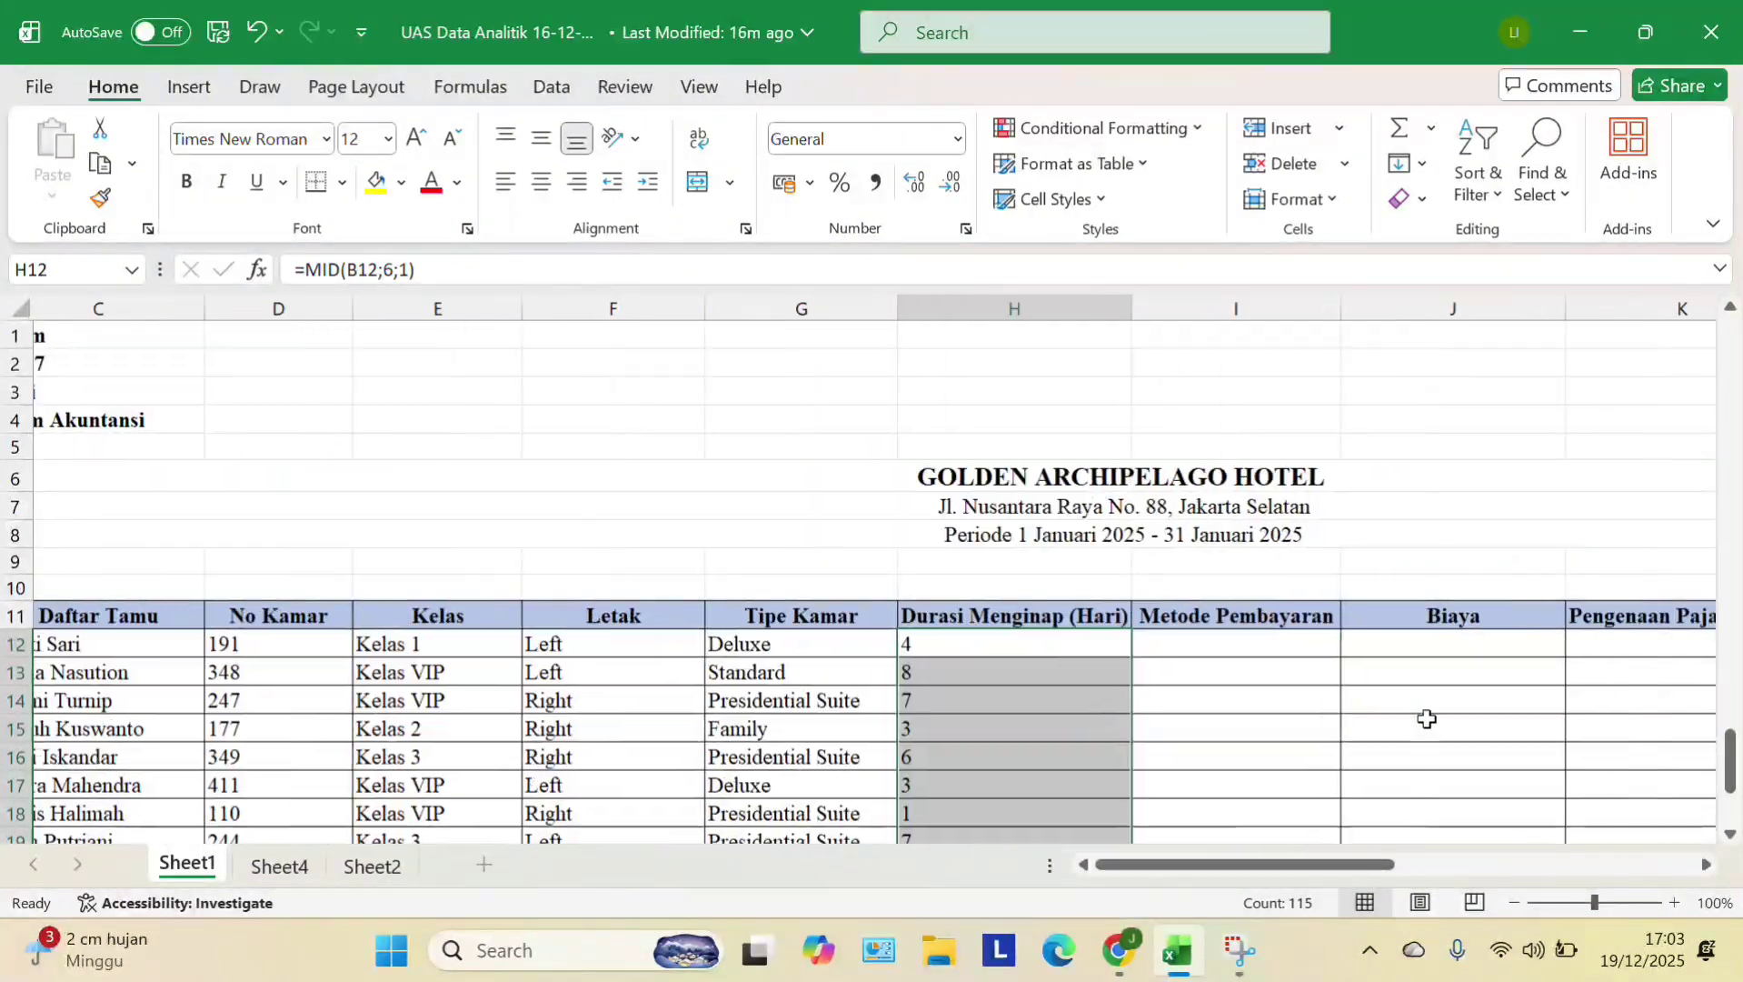
scroll(1427, 718, right, 1)
click(1068, 642)
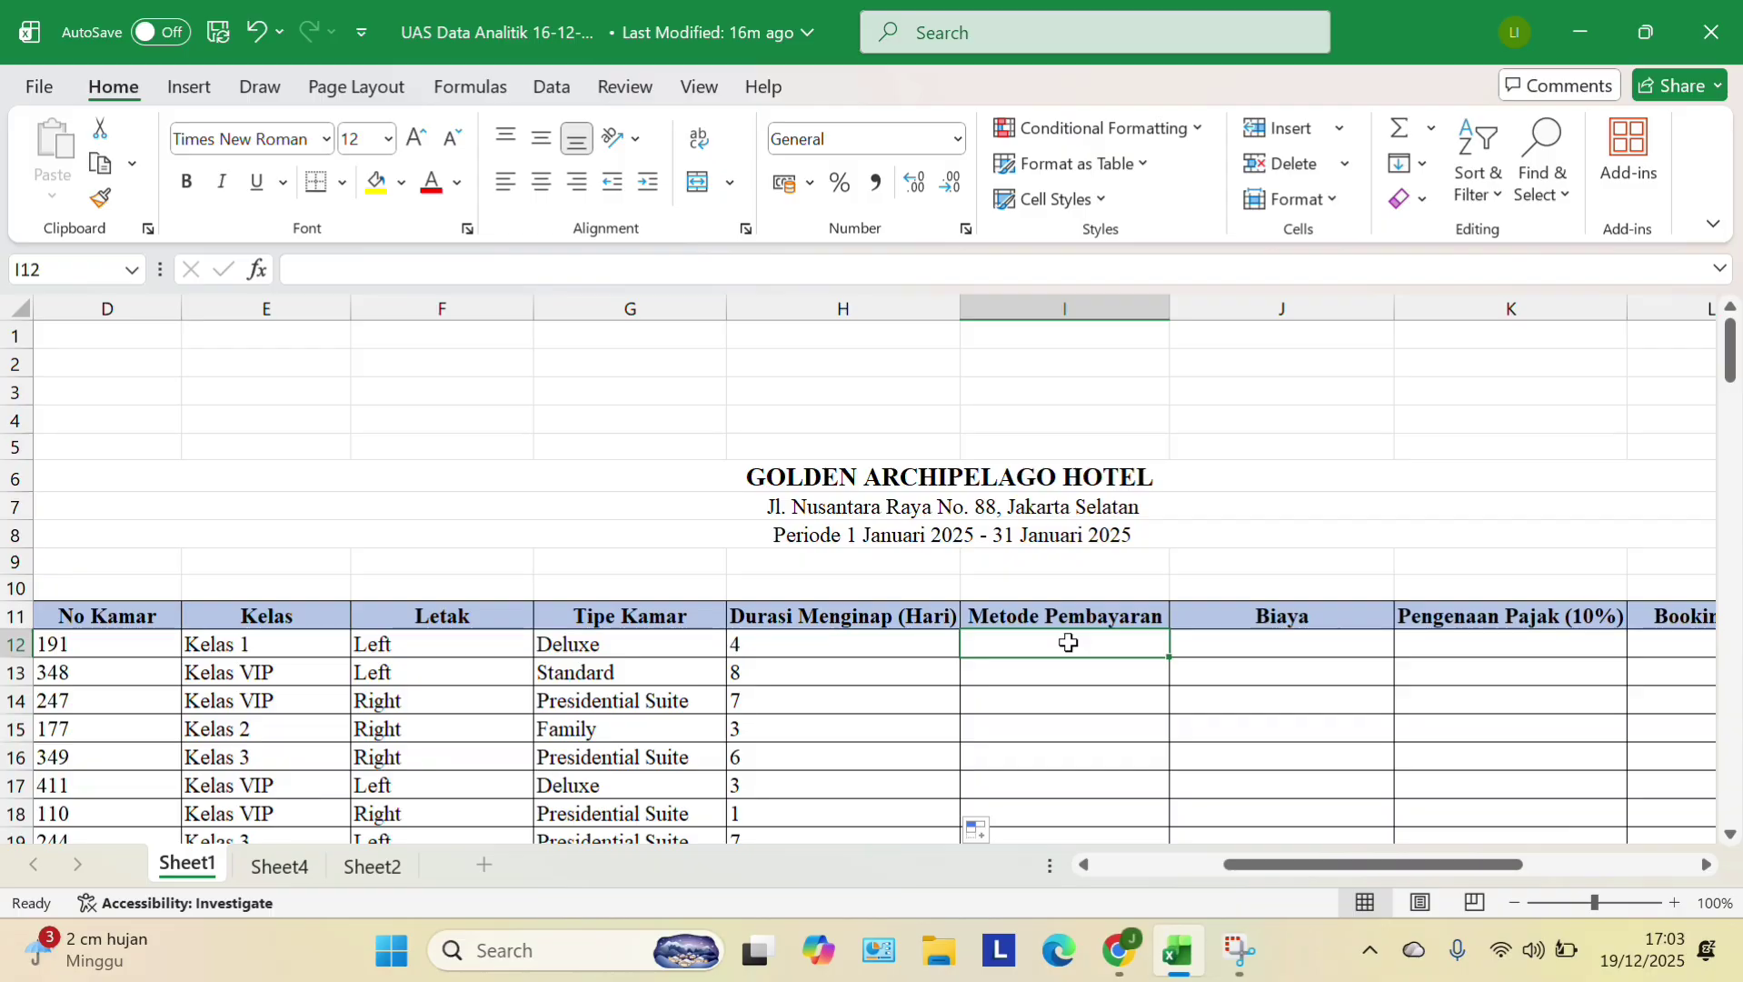
text(=IF)
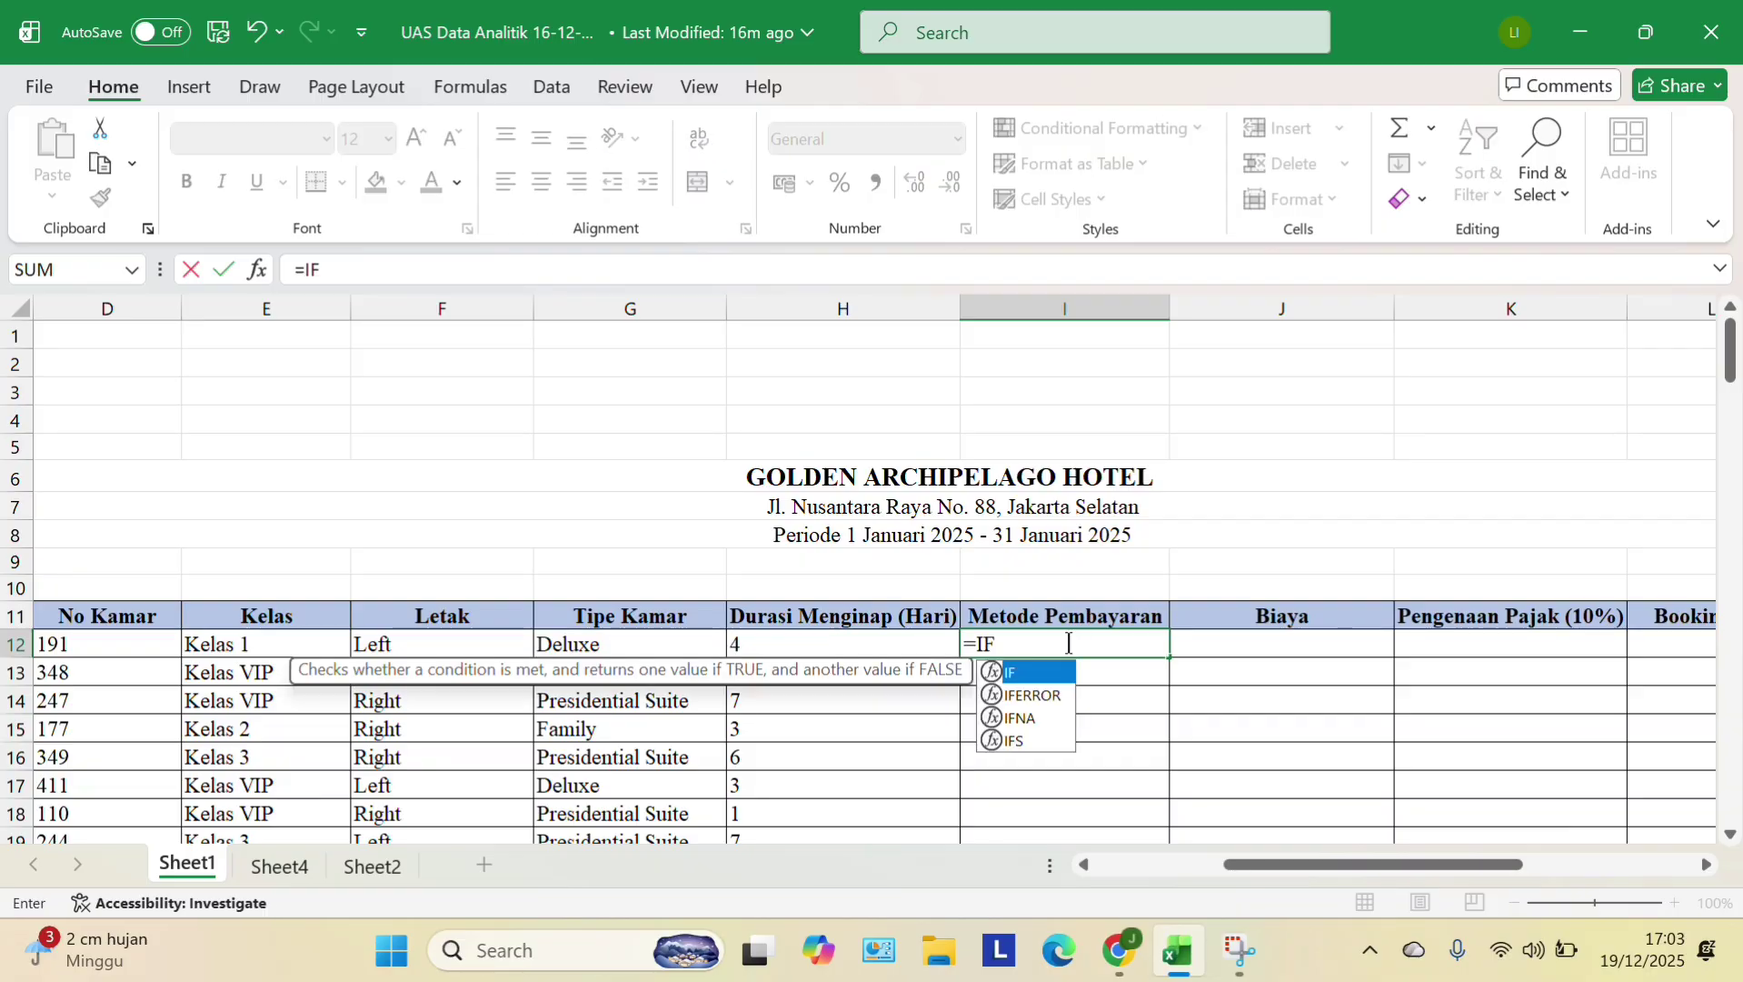
text((RI)
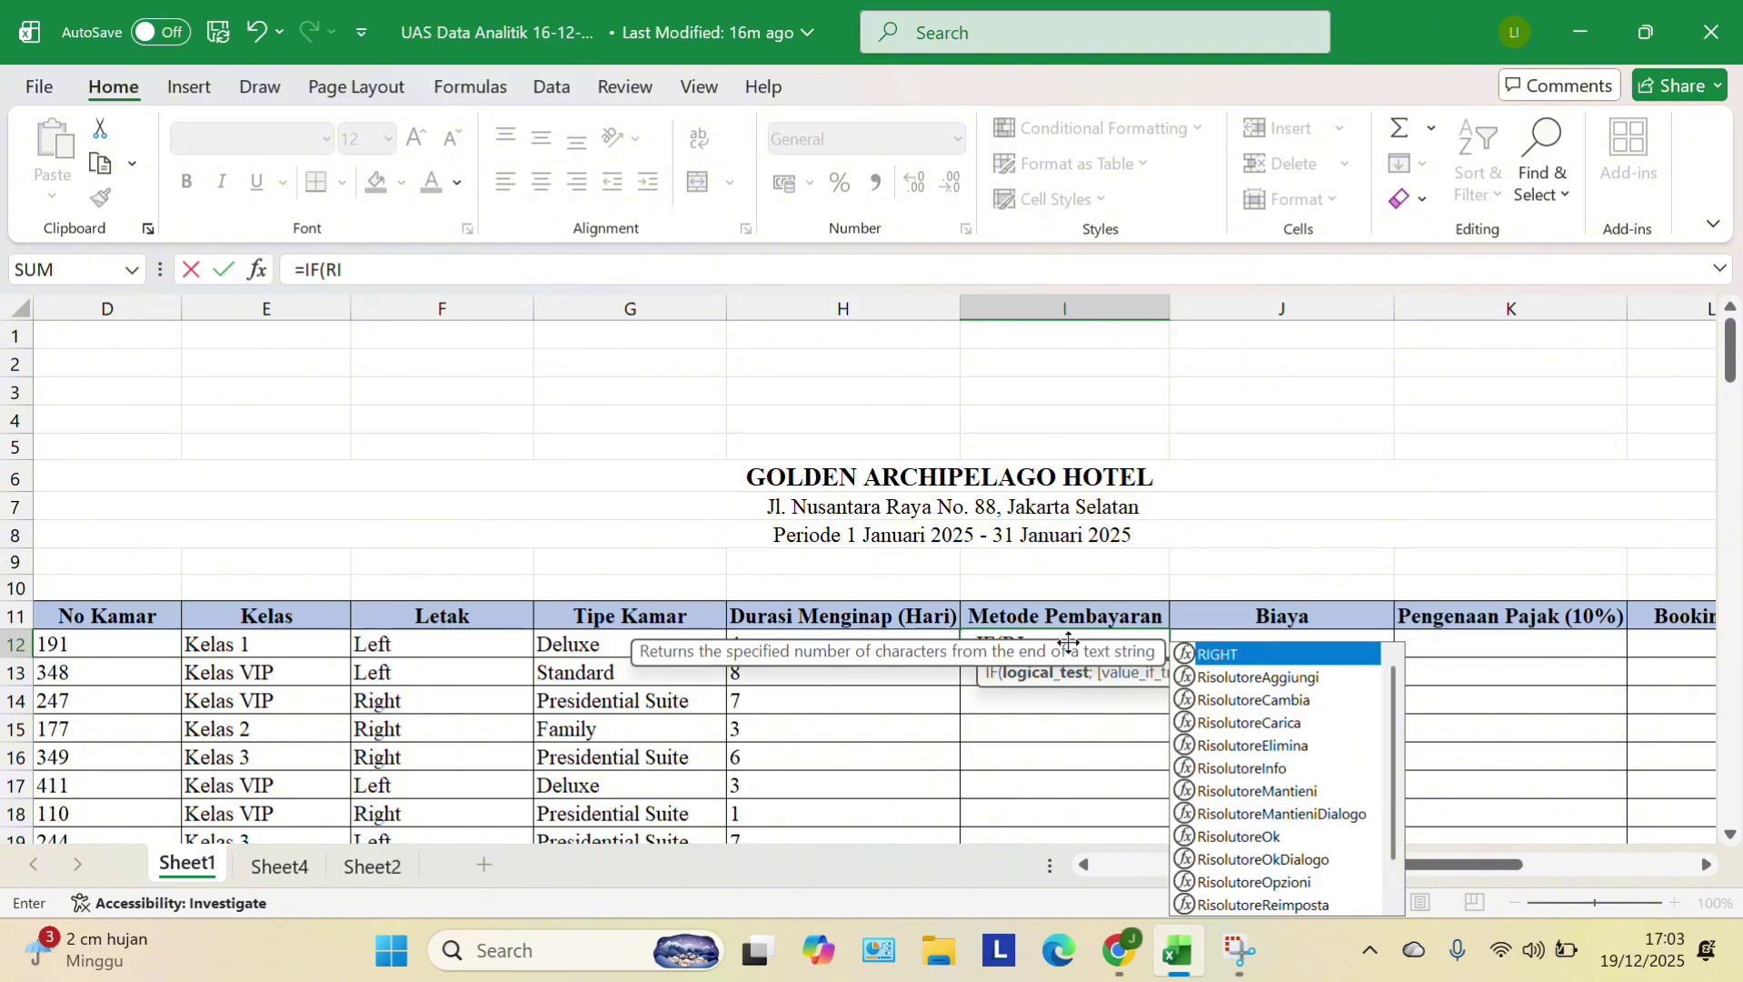
text(GHT)
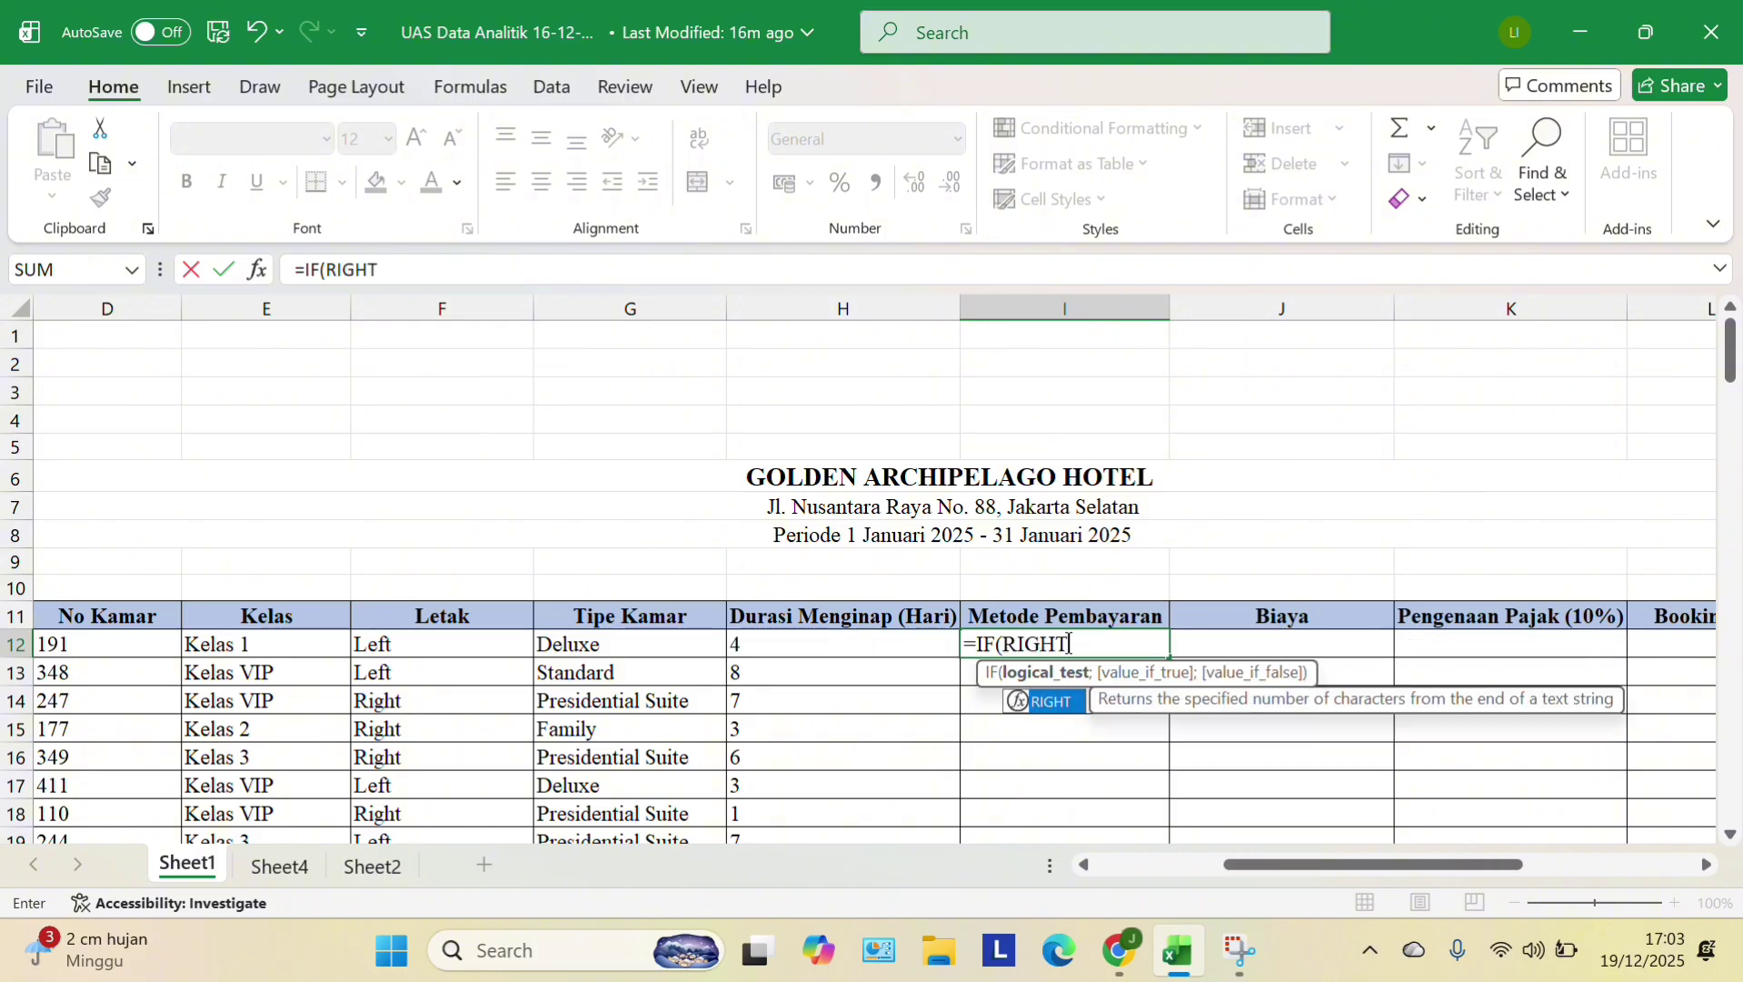
text(()
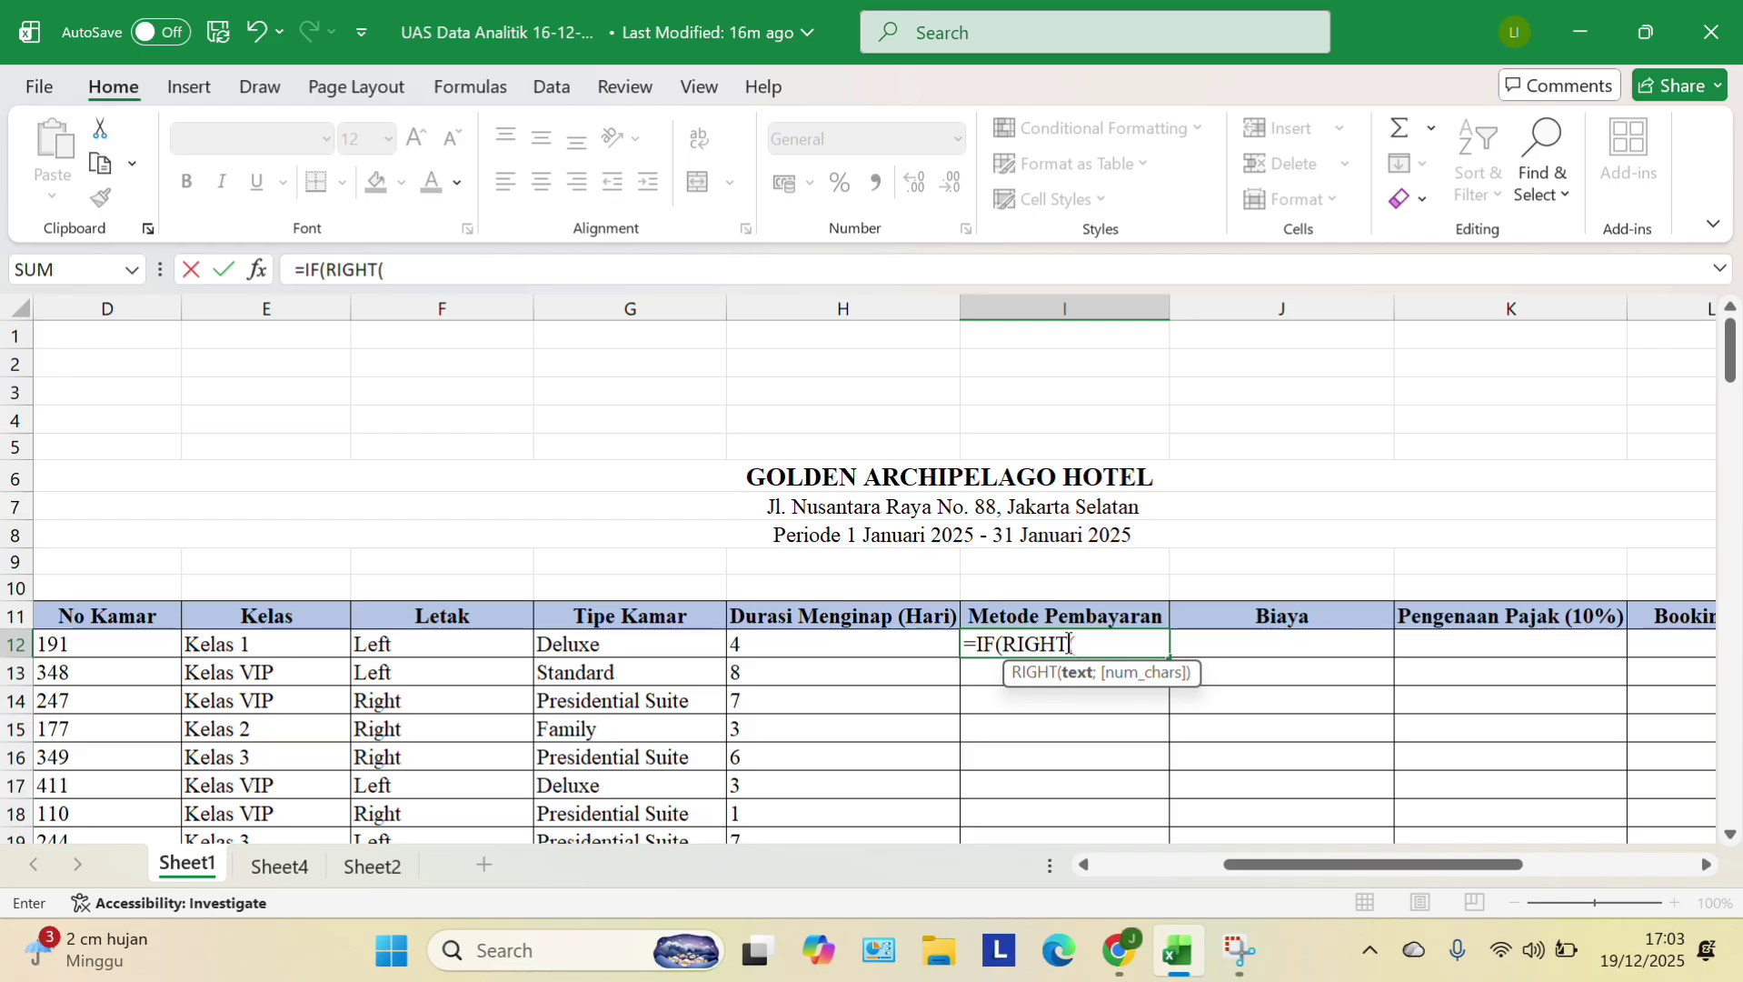
scroll(303, 663, left, 5)
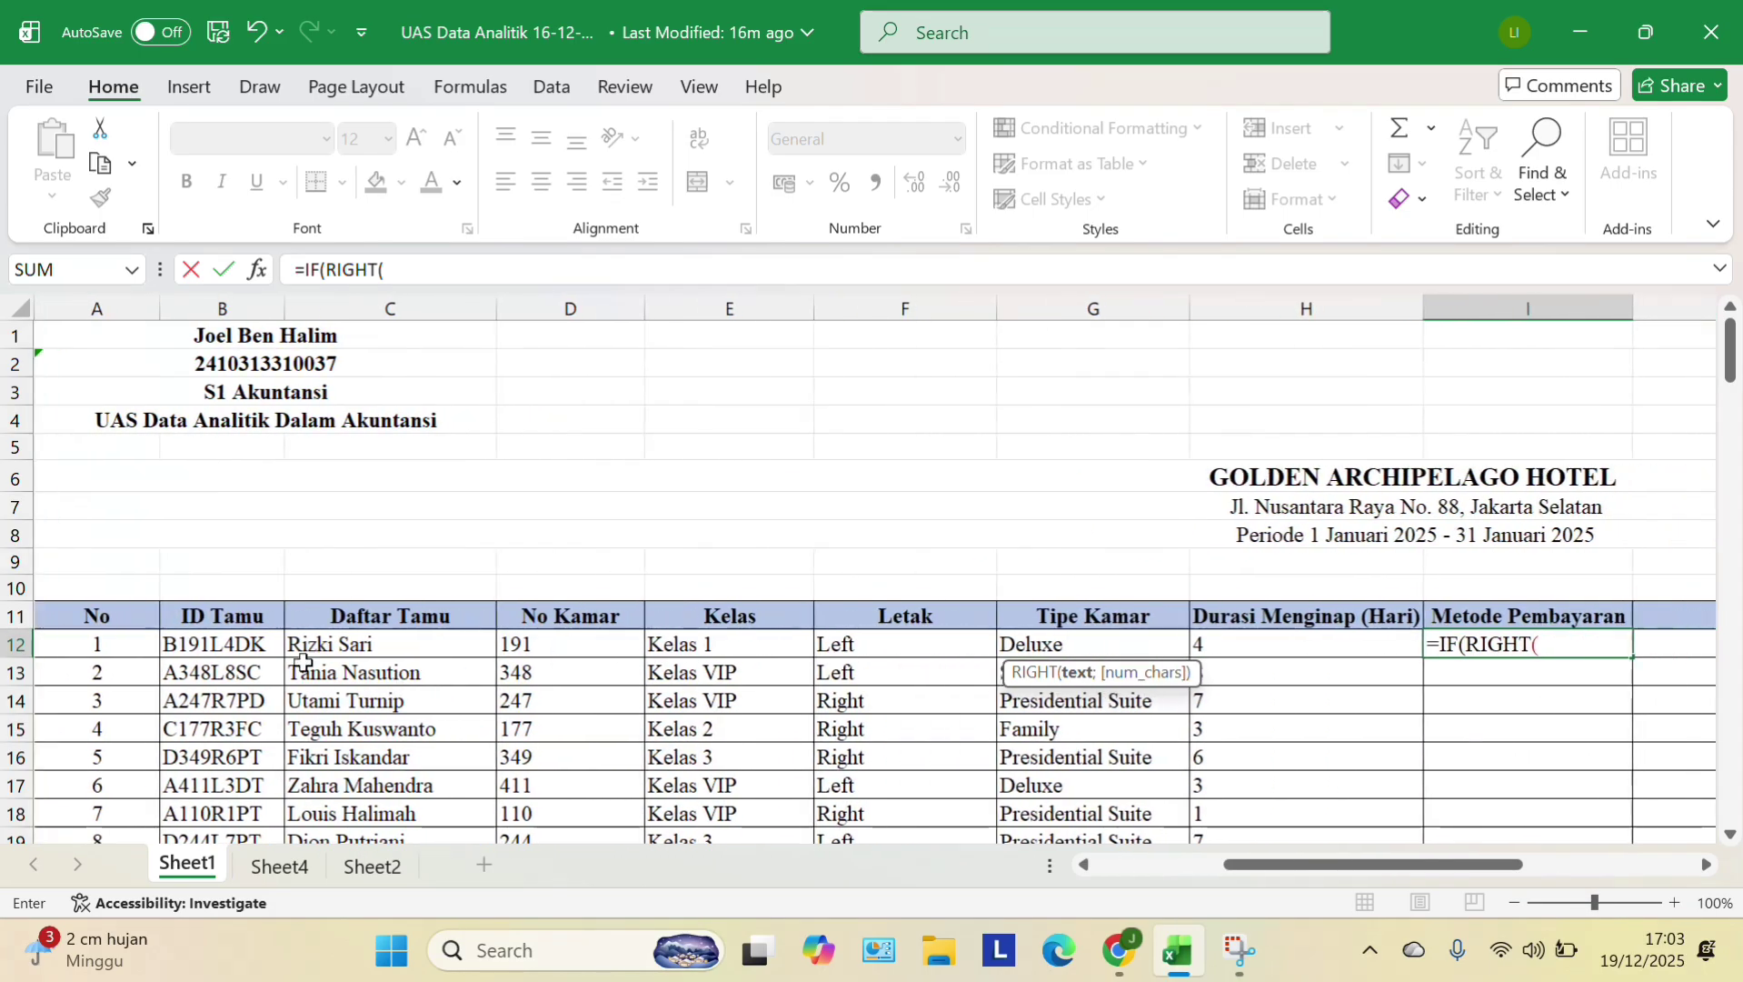
click(223, 643)
scroll(607, 705, right, 5)
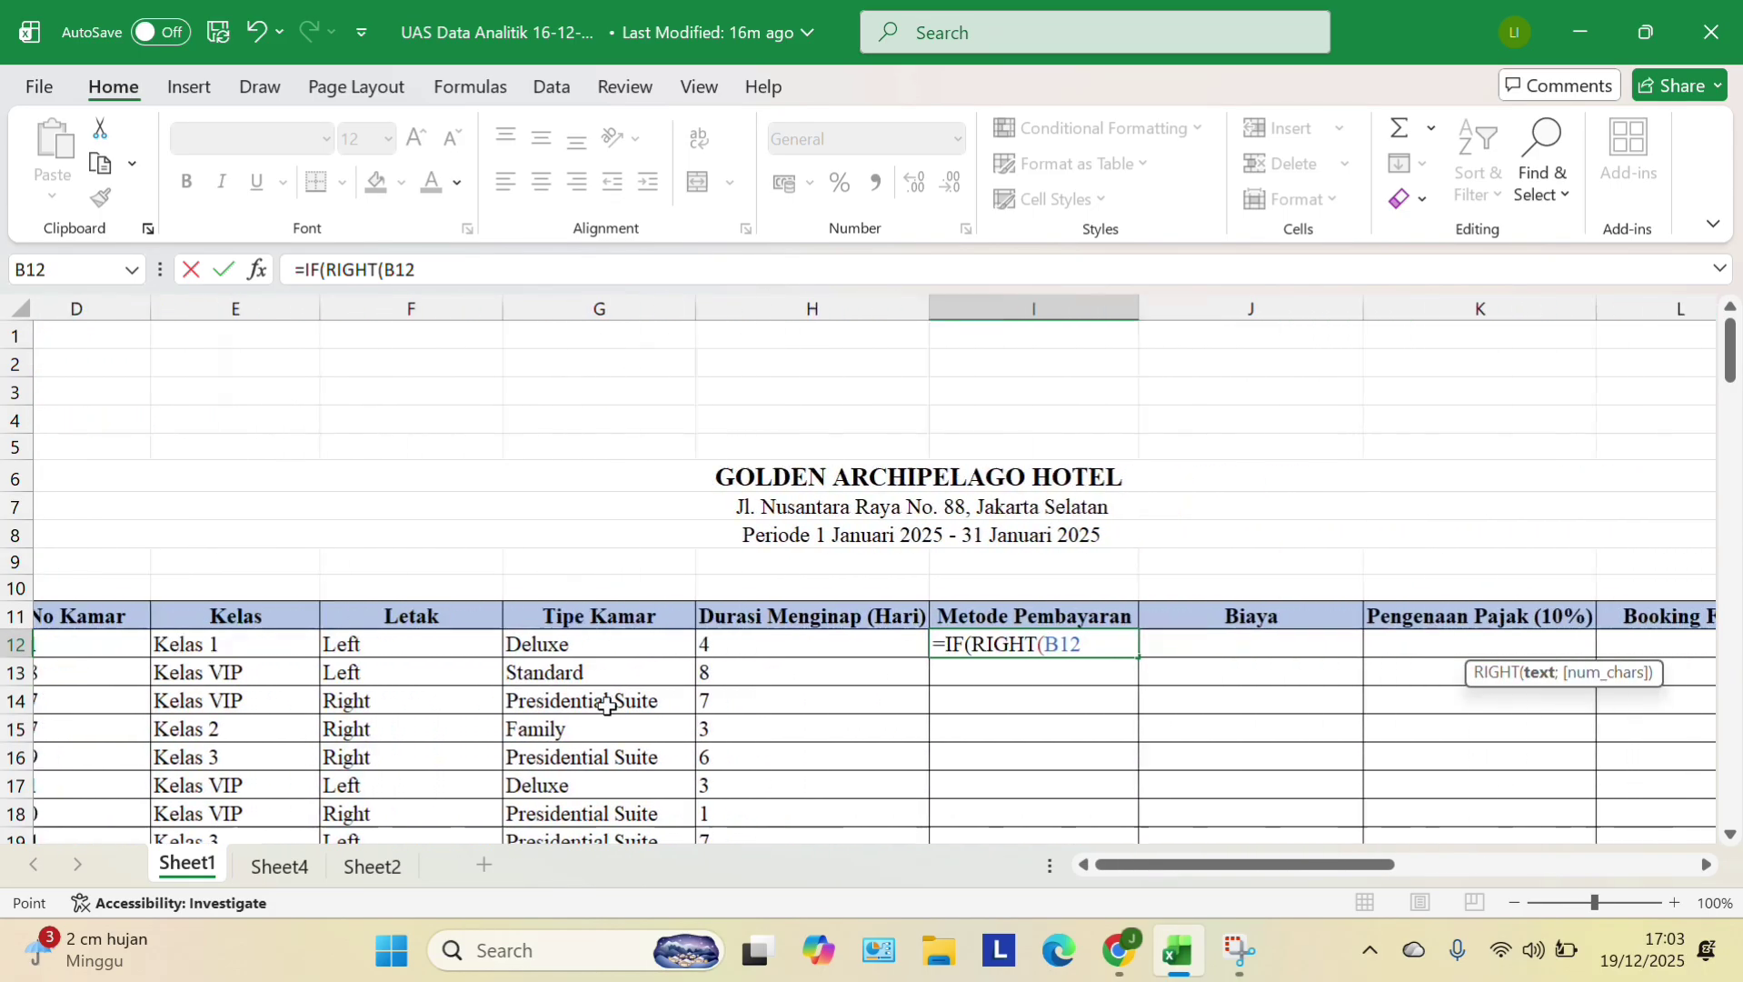
scroll(607, 705, right, 2)
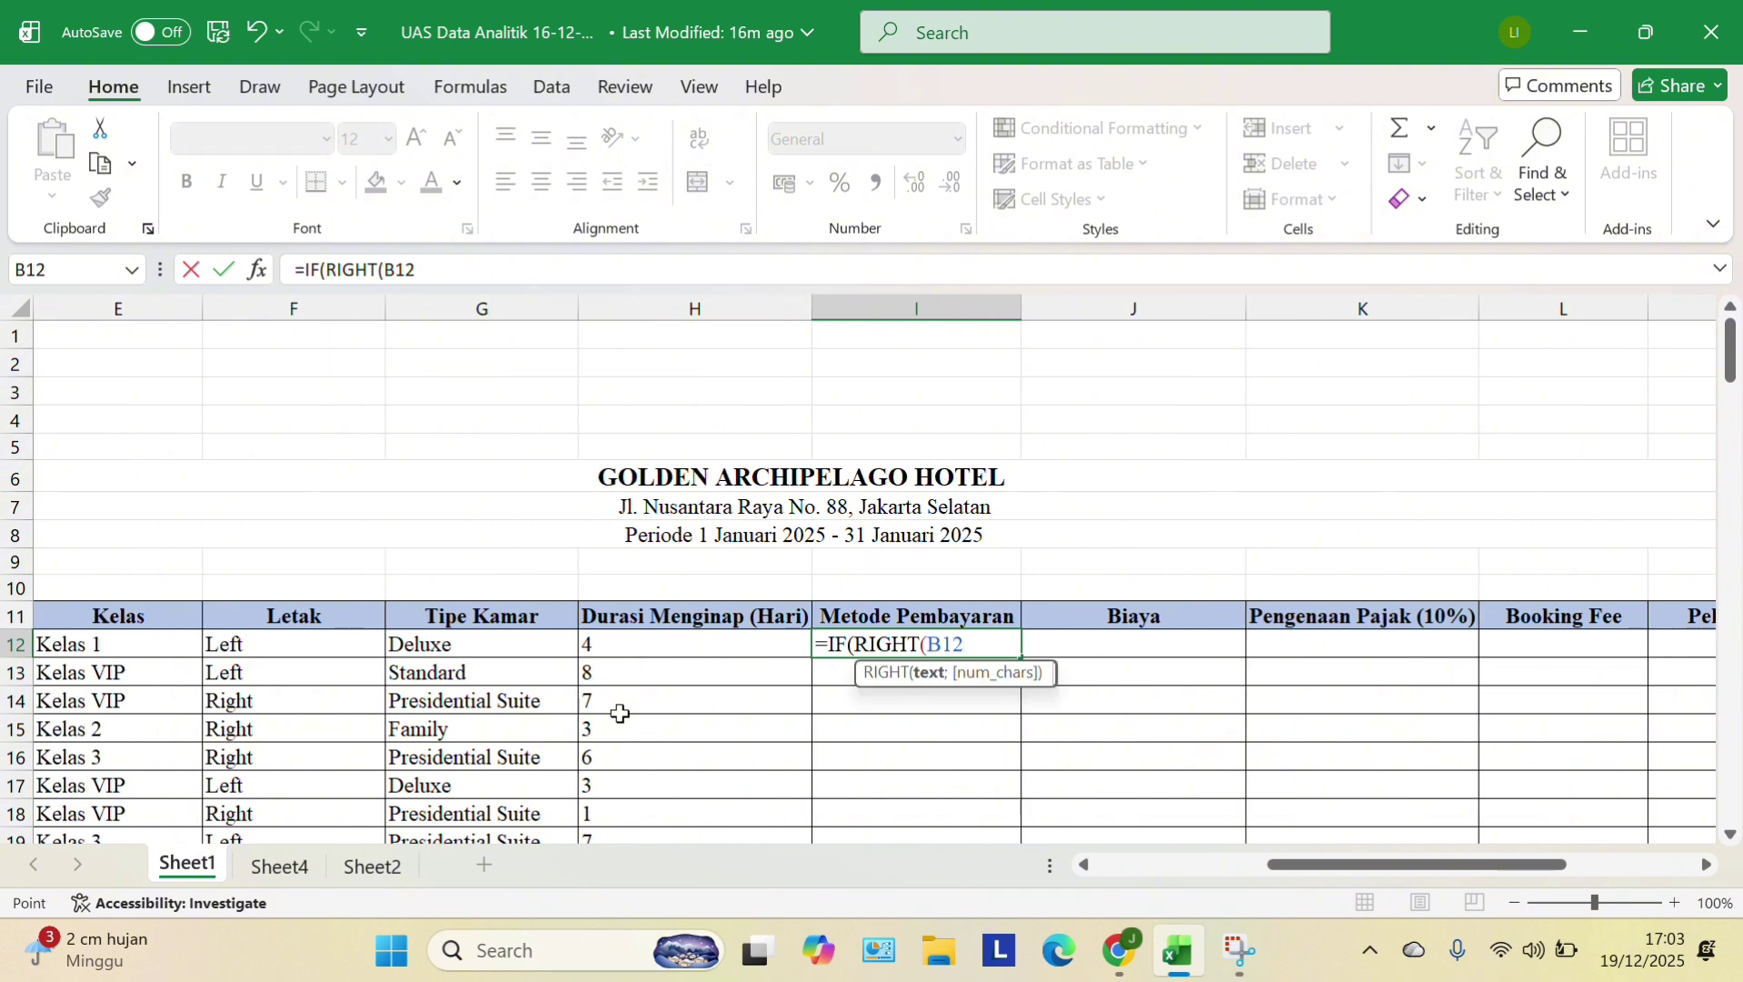
text(;1))
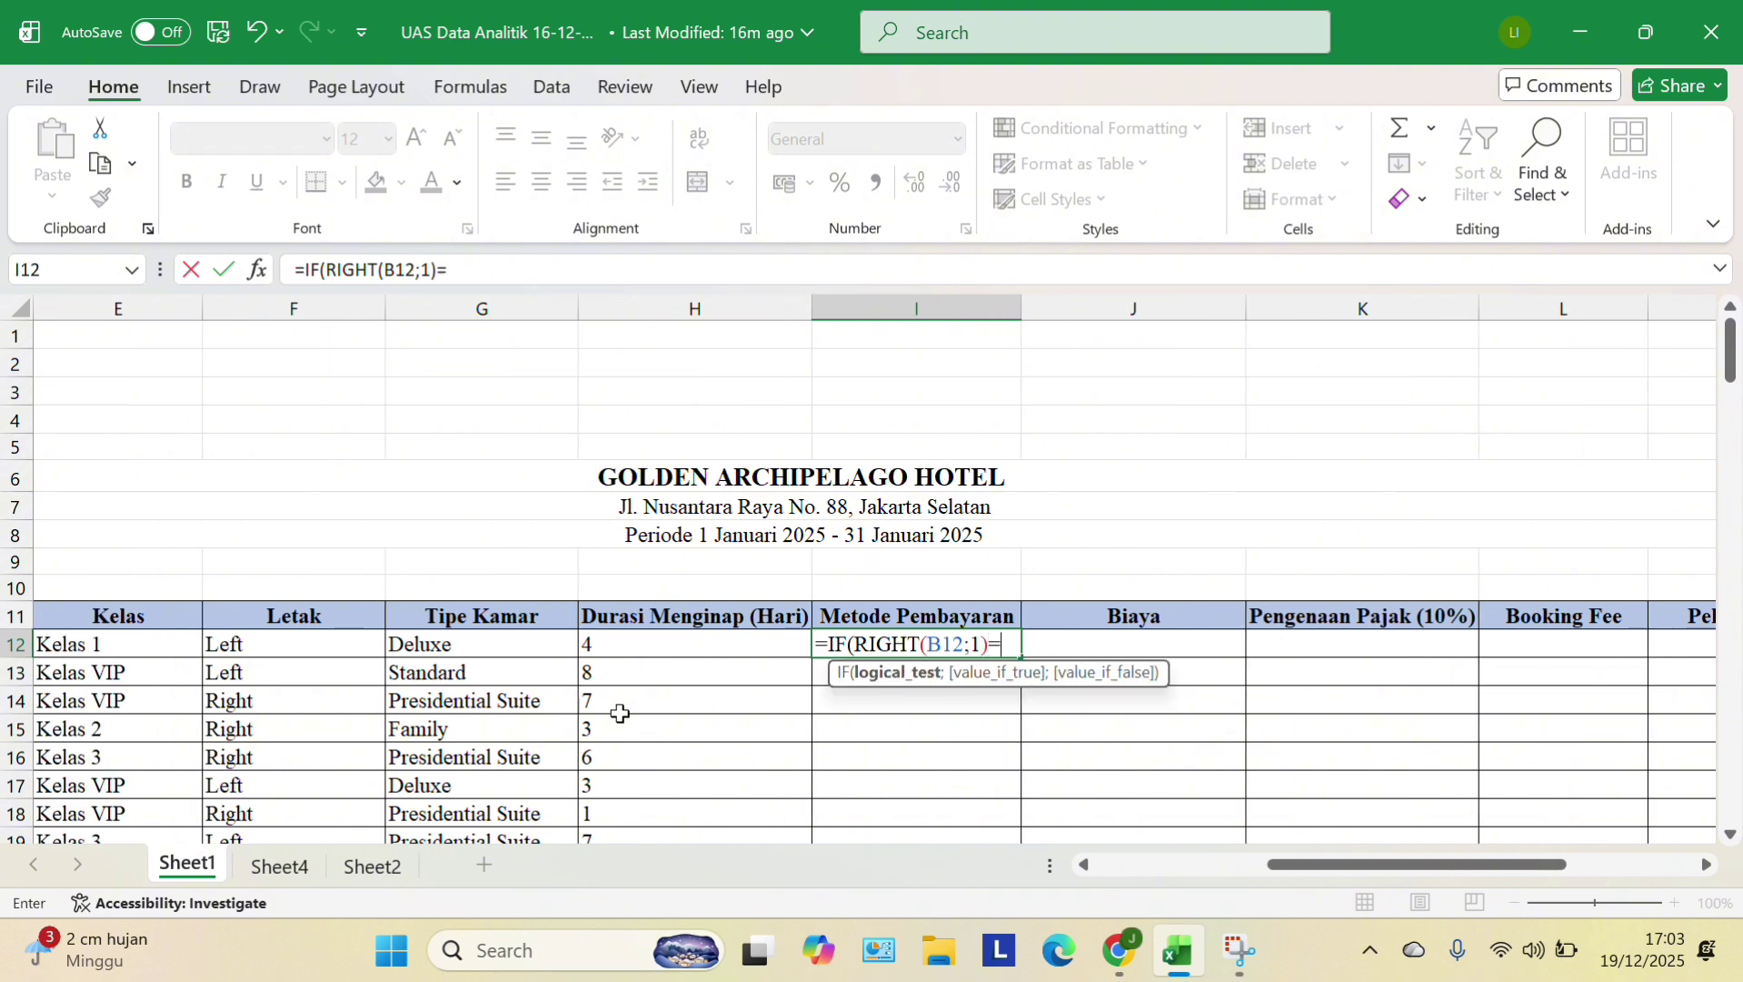
text(="C";"C)
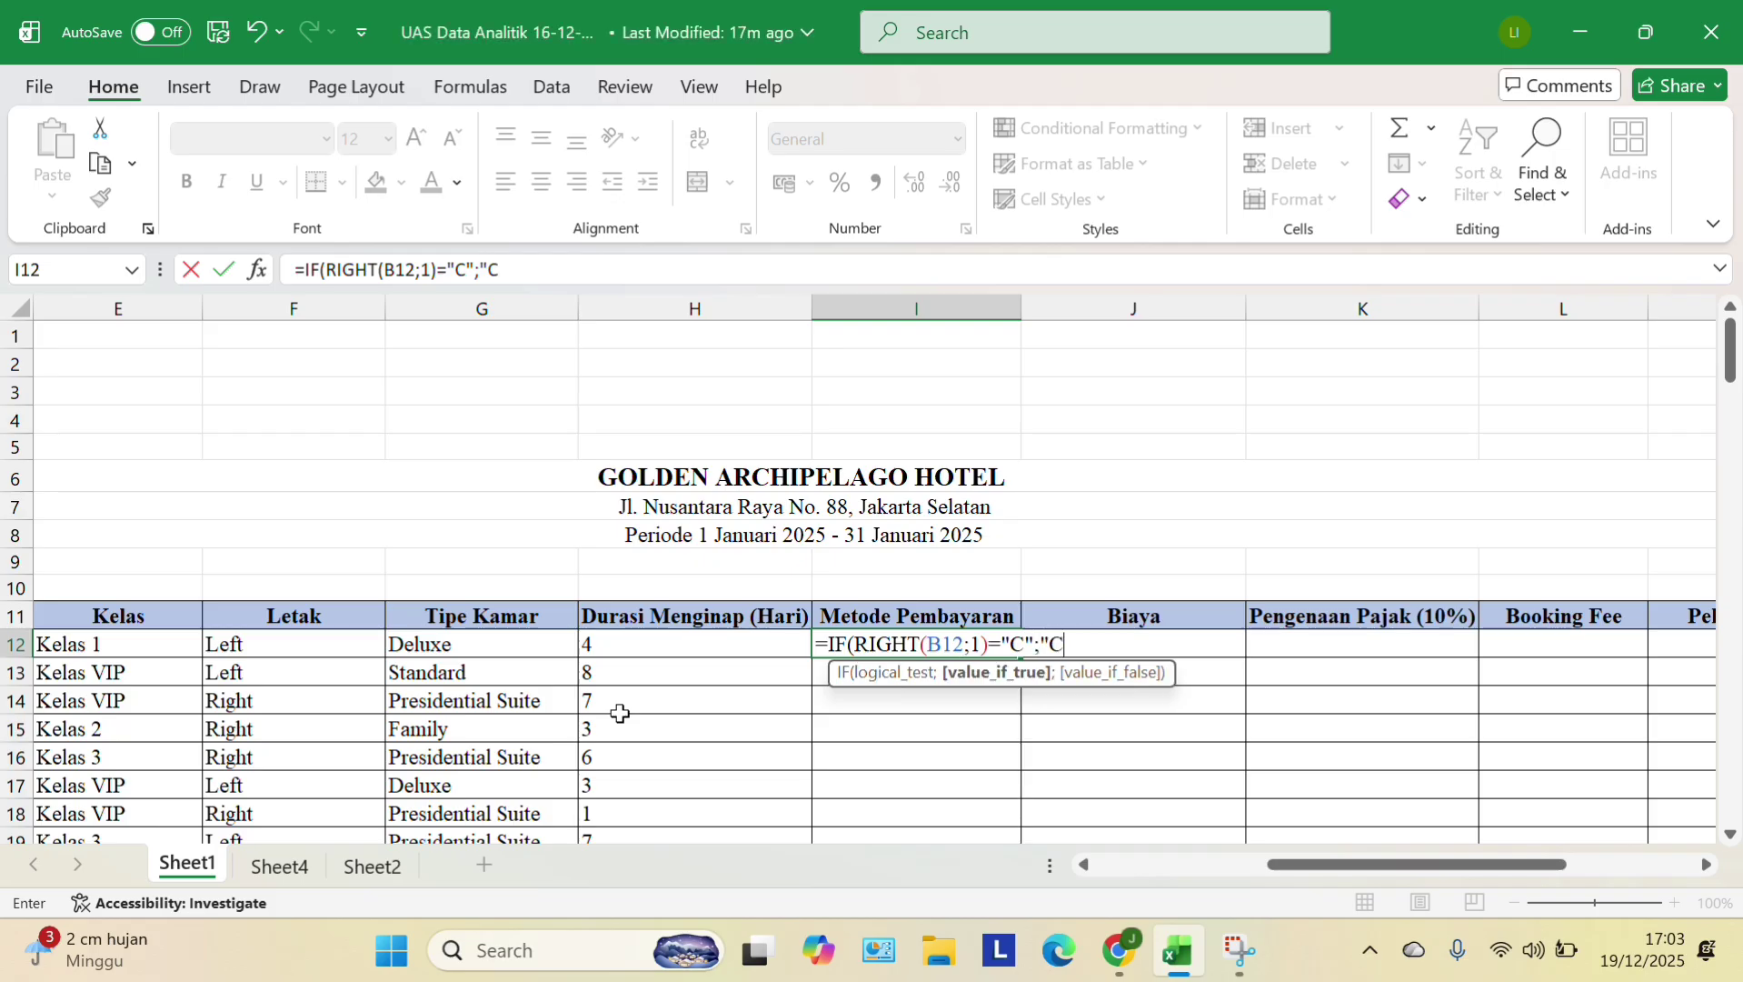
text(ash";IF)
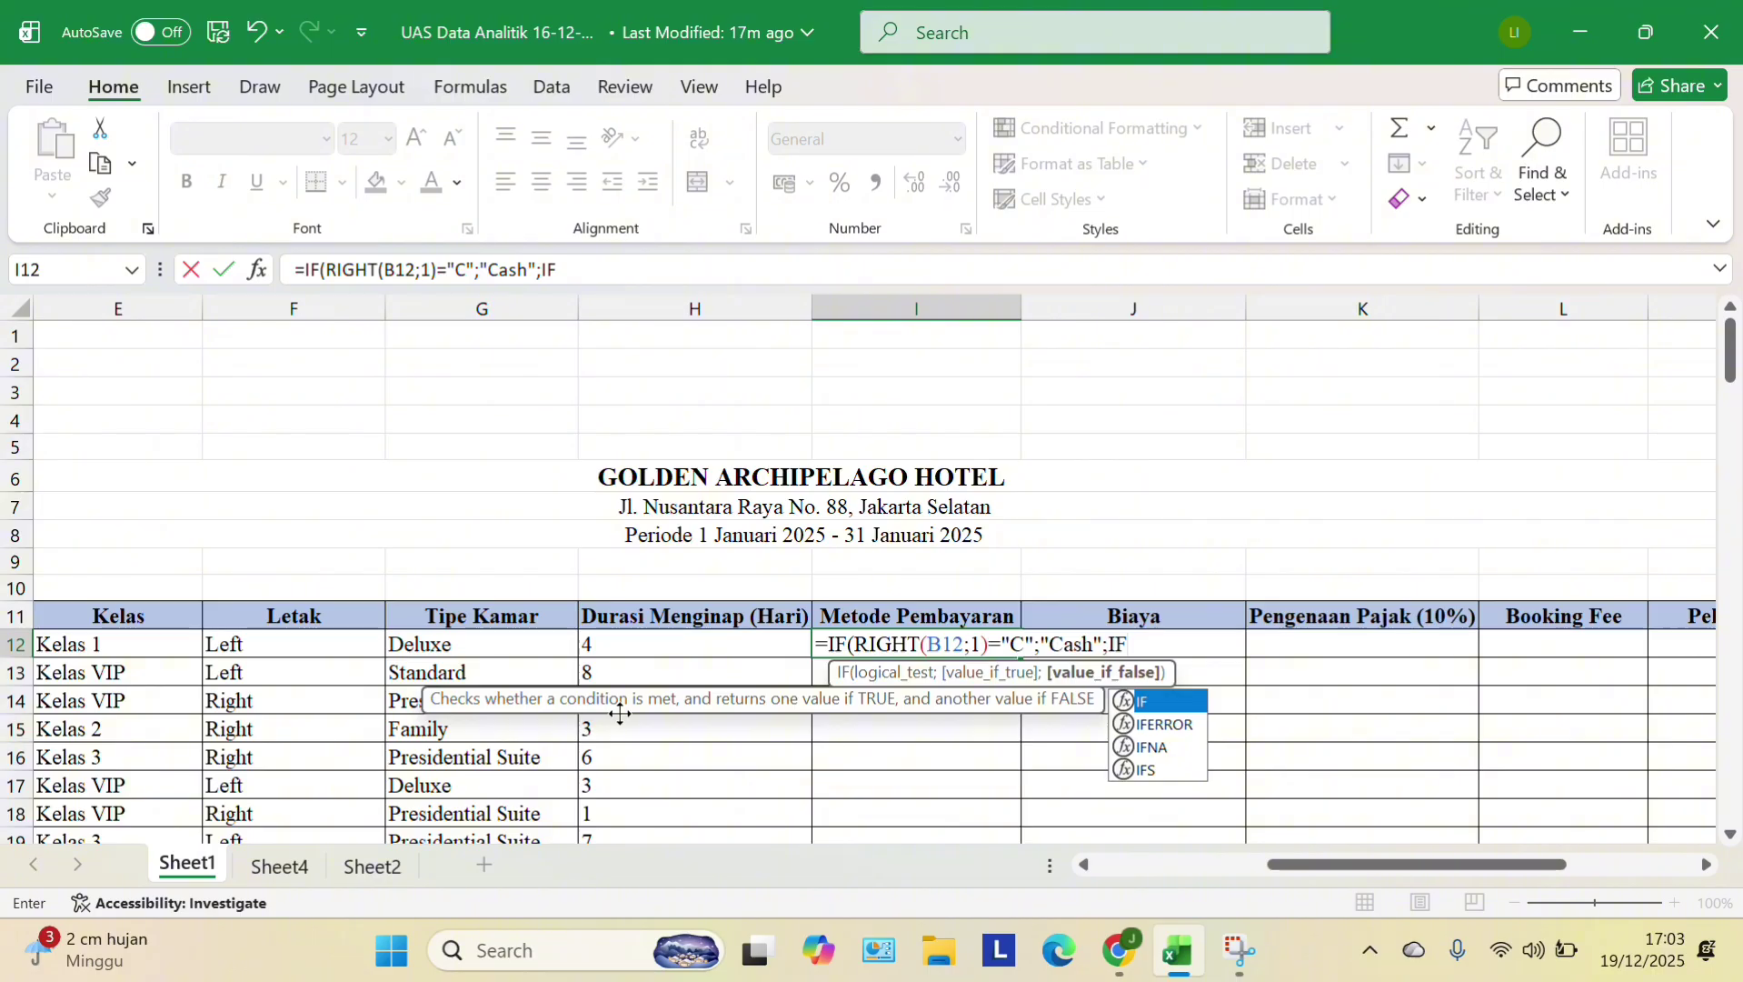
- Make the nested IF in I12 return "Kredit" when RIGHT(B12;1) equals "K"
text((RI)
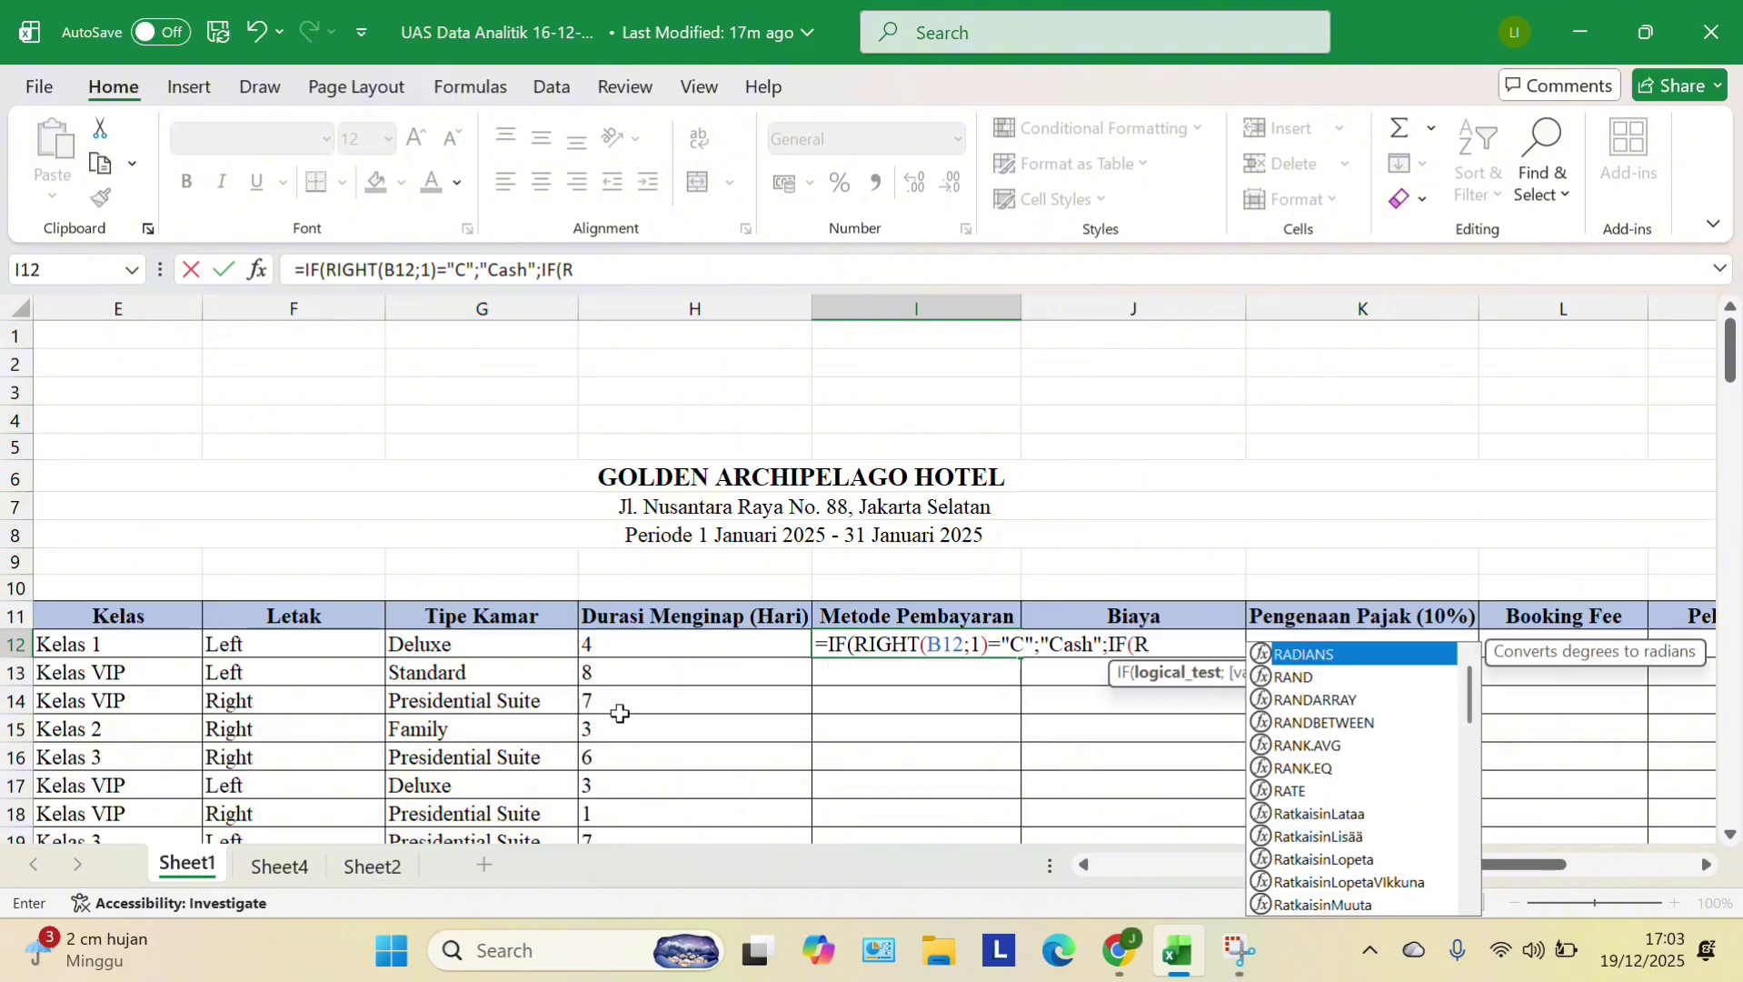
text(GHT)
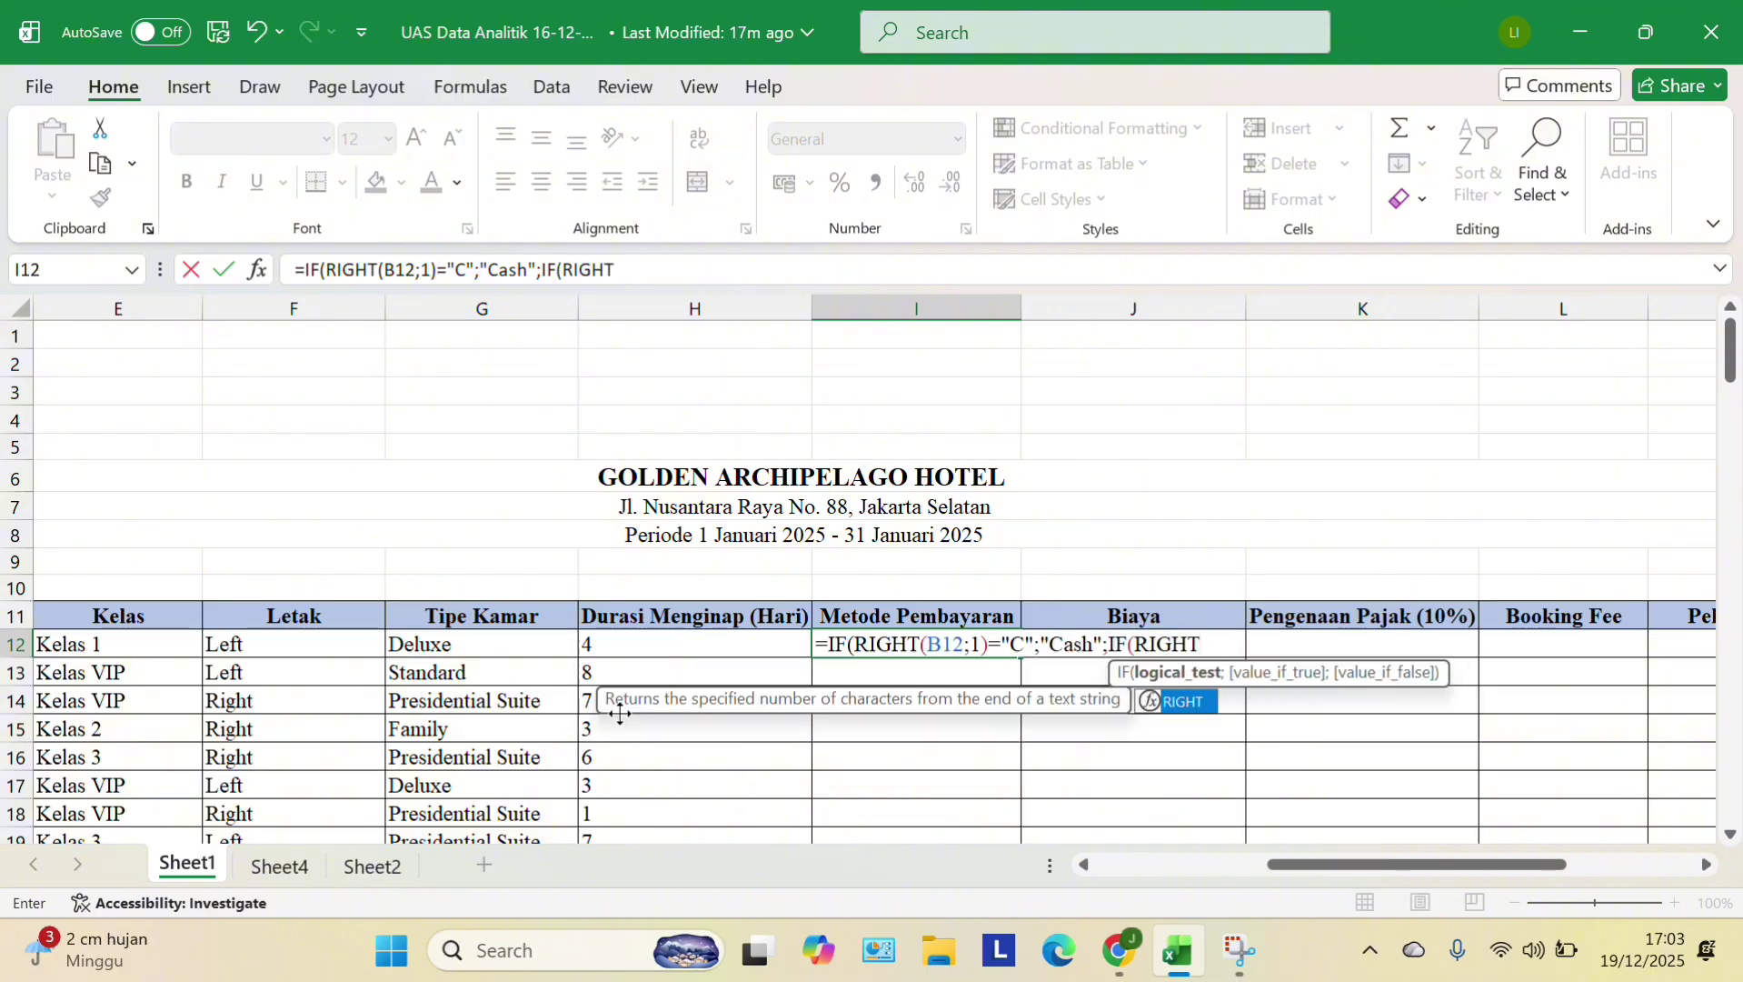
text(()
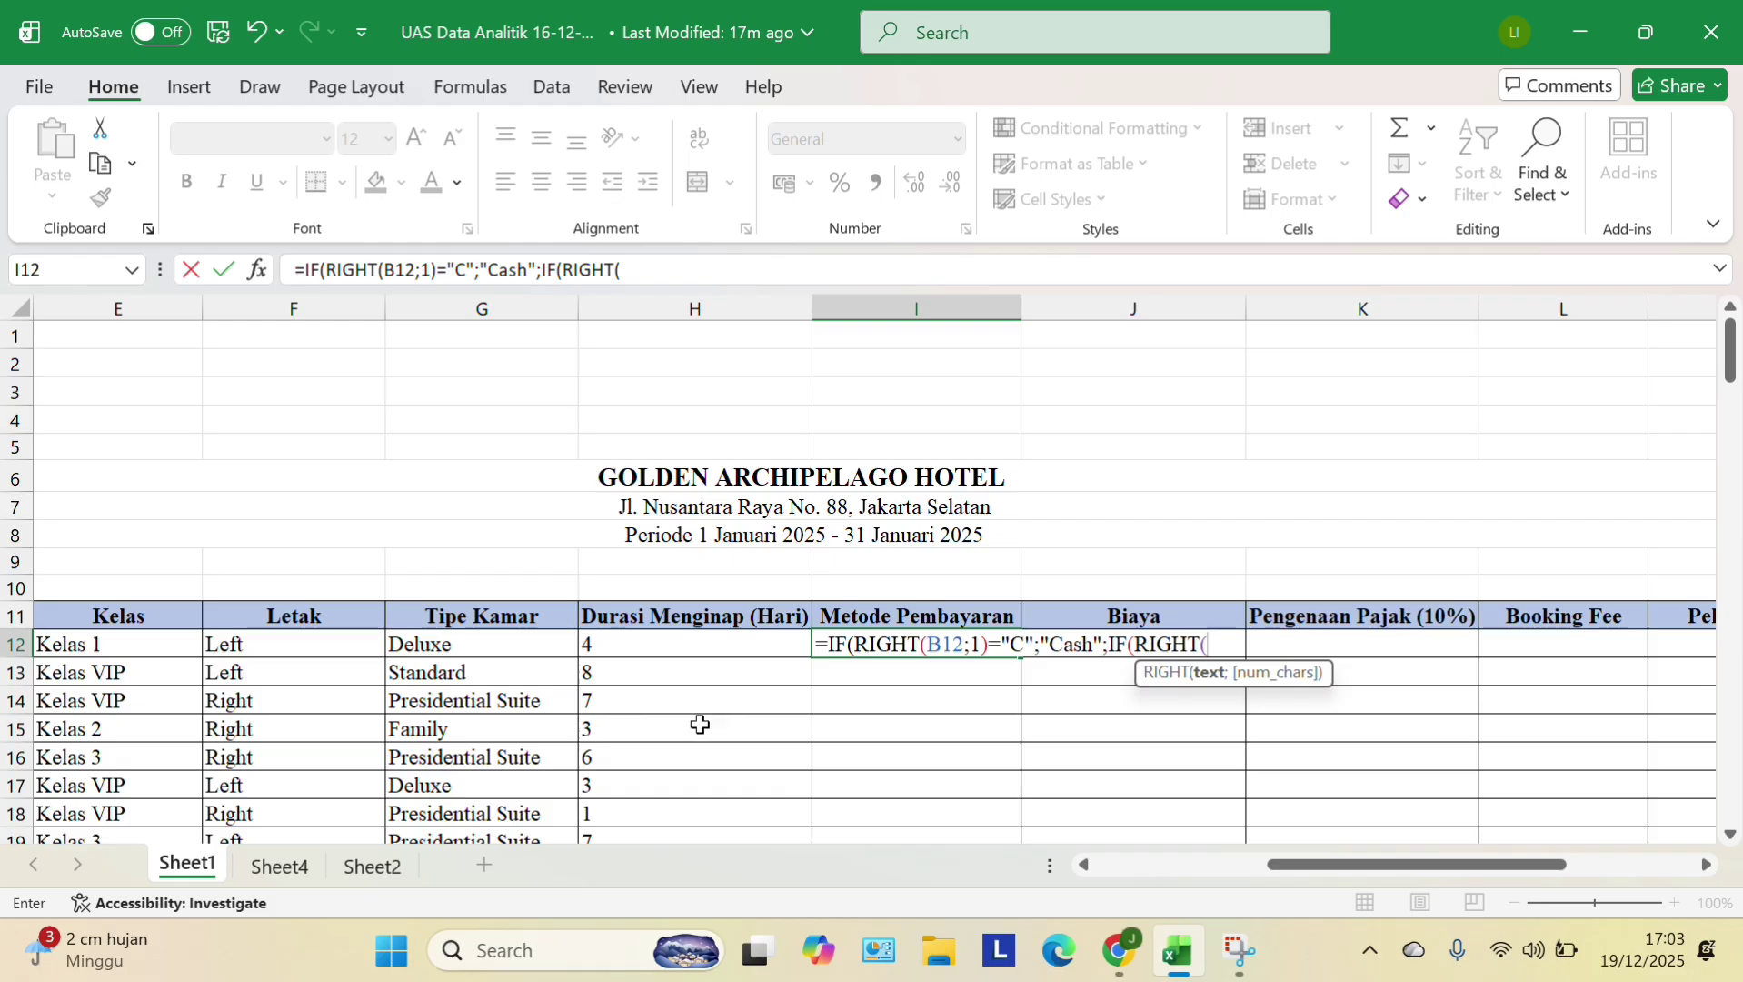
text(B12)
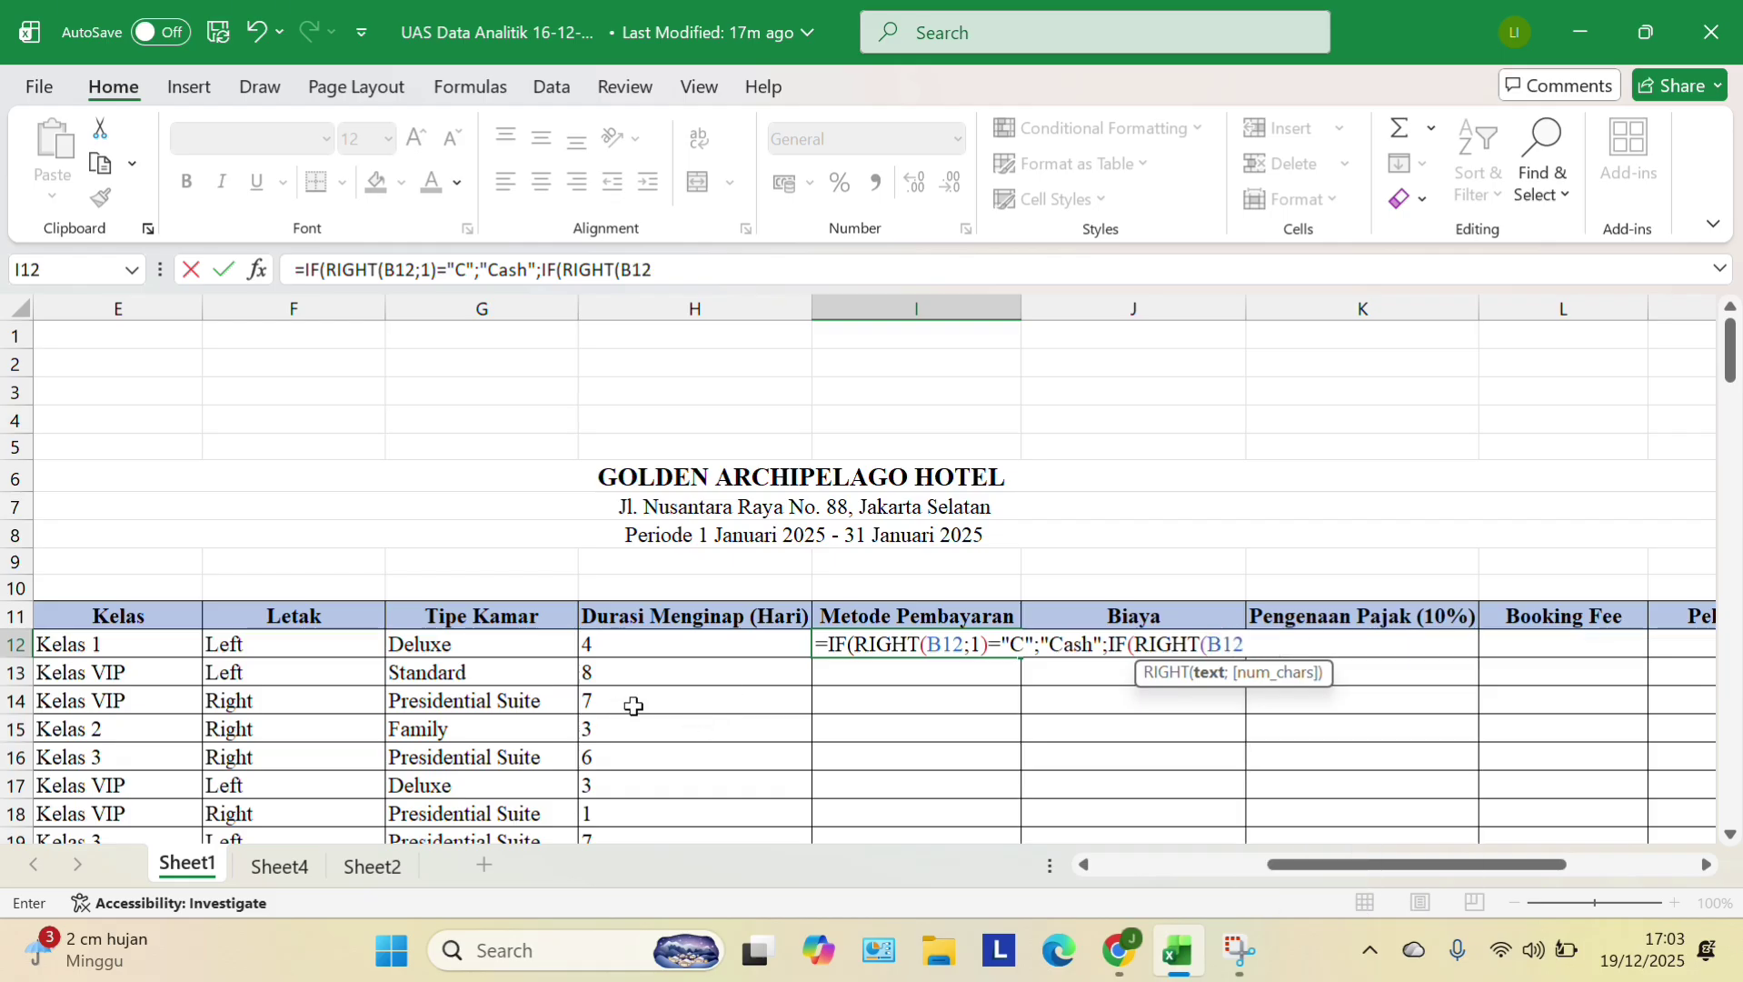
text(;1))
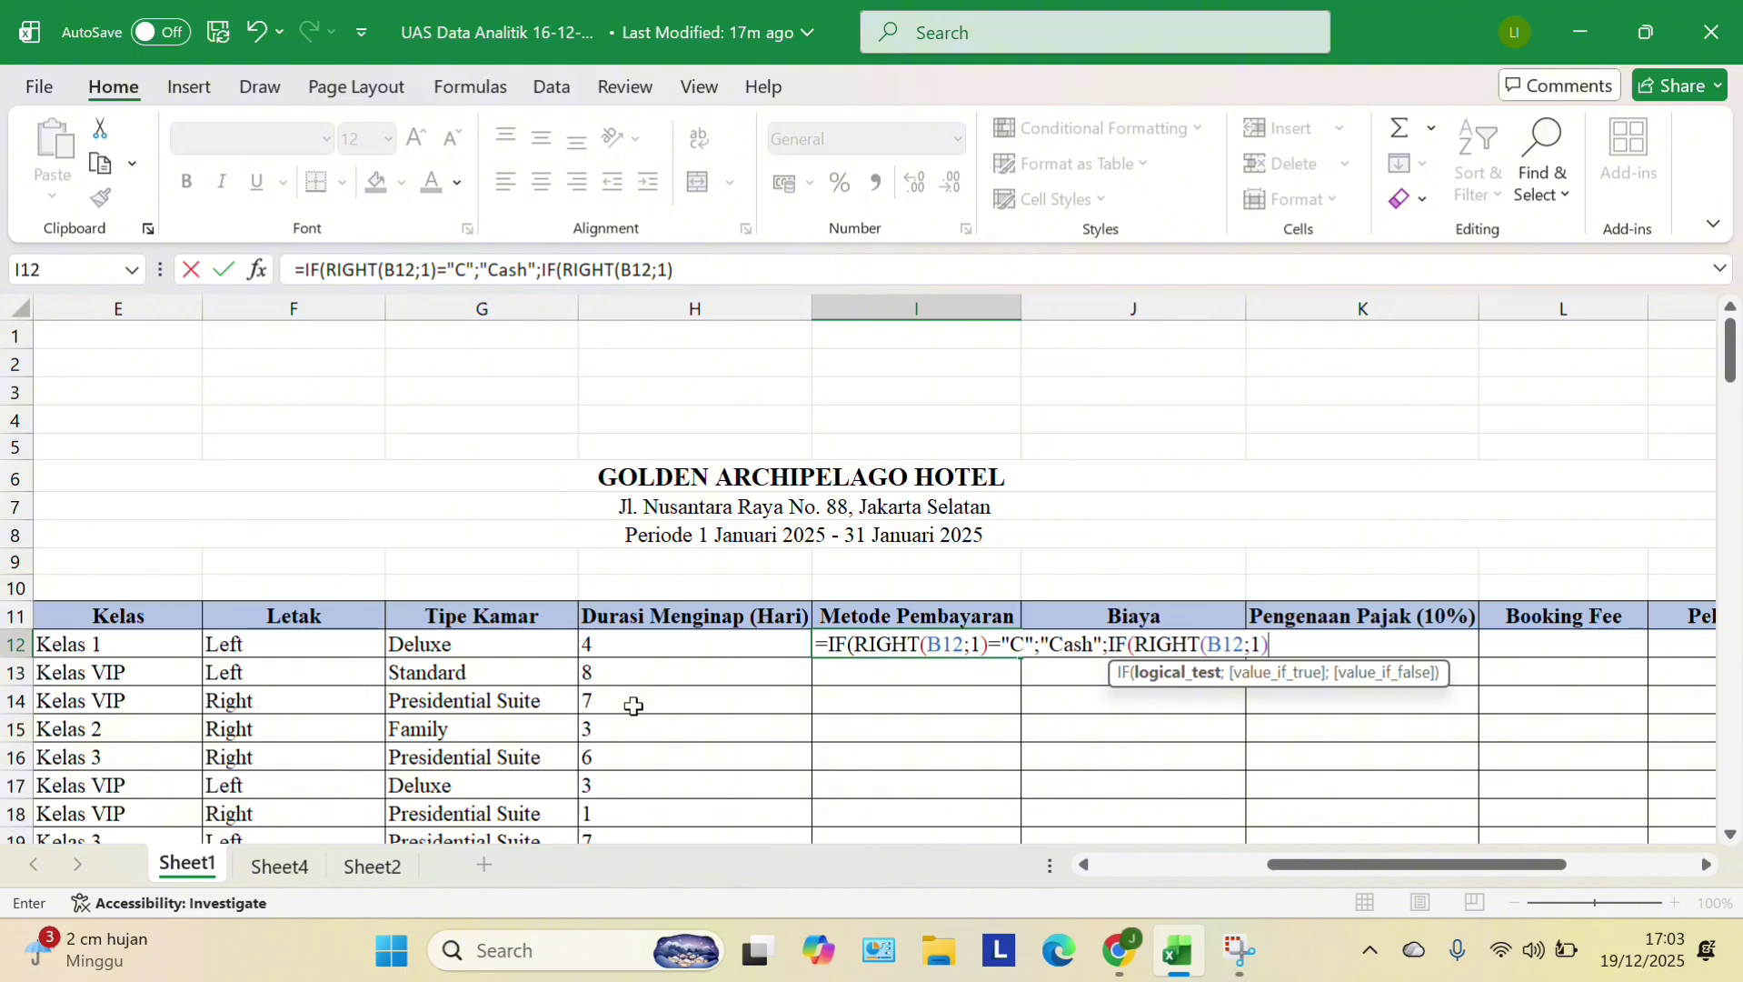
text(="K";)
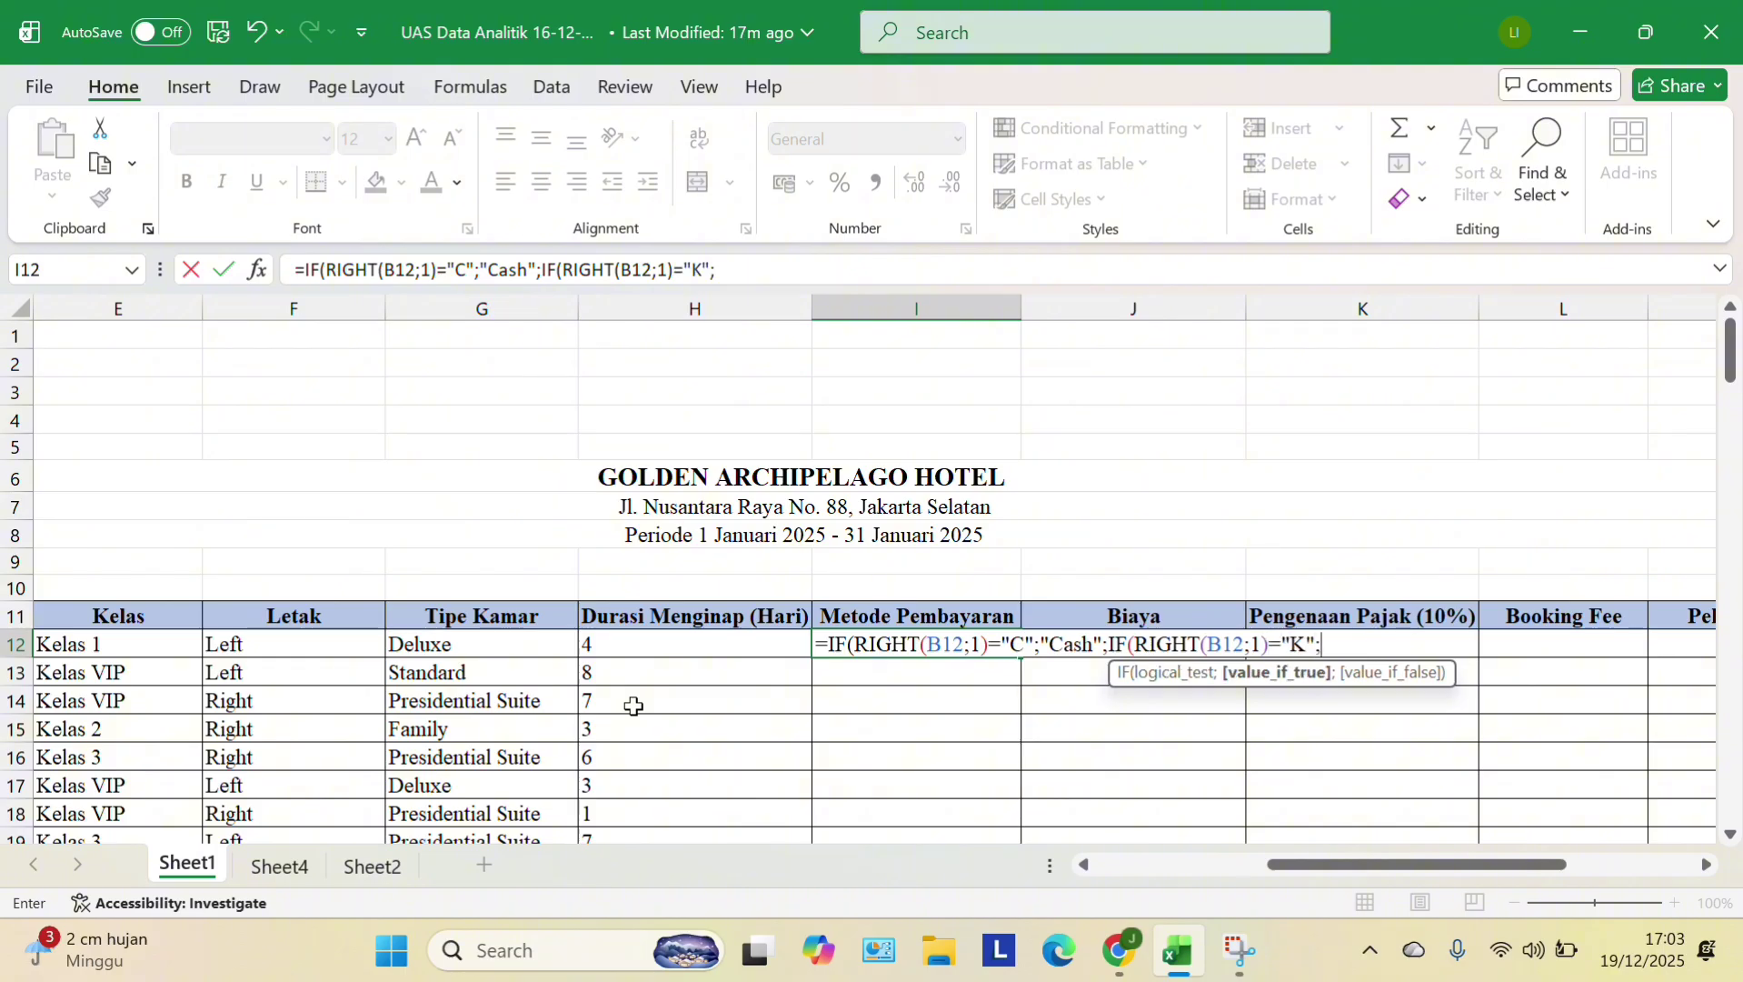
text("Kredit)
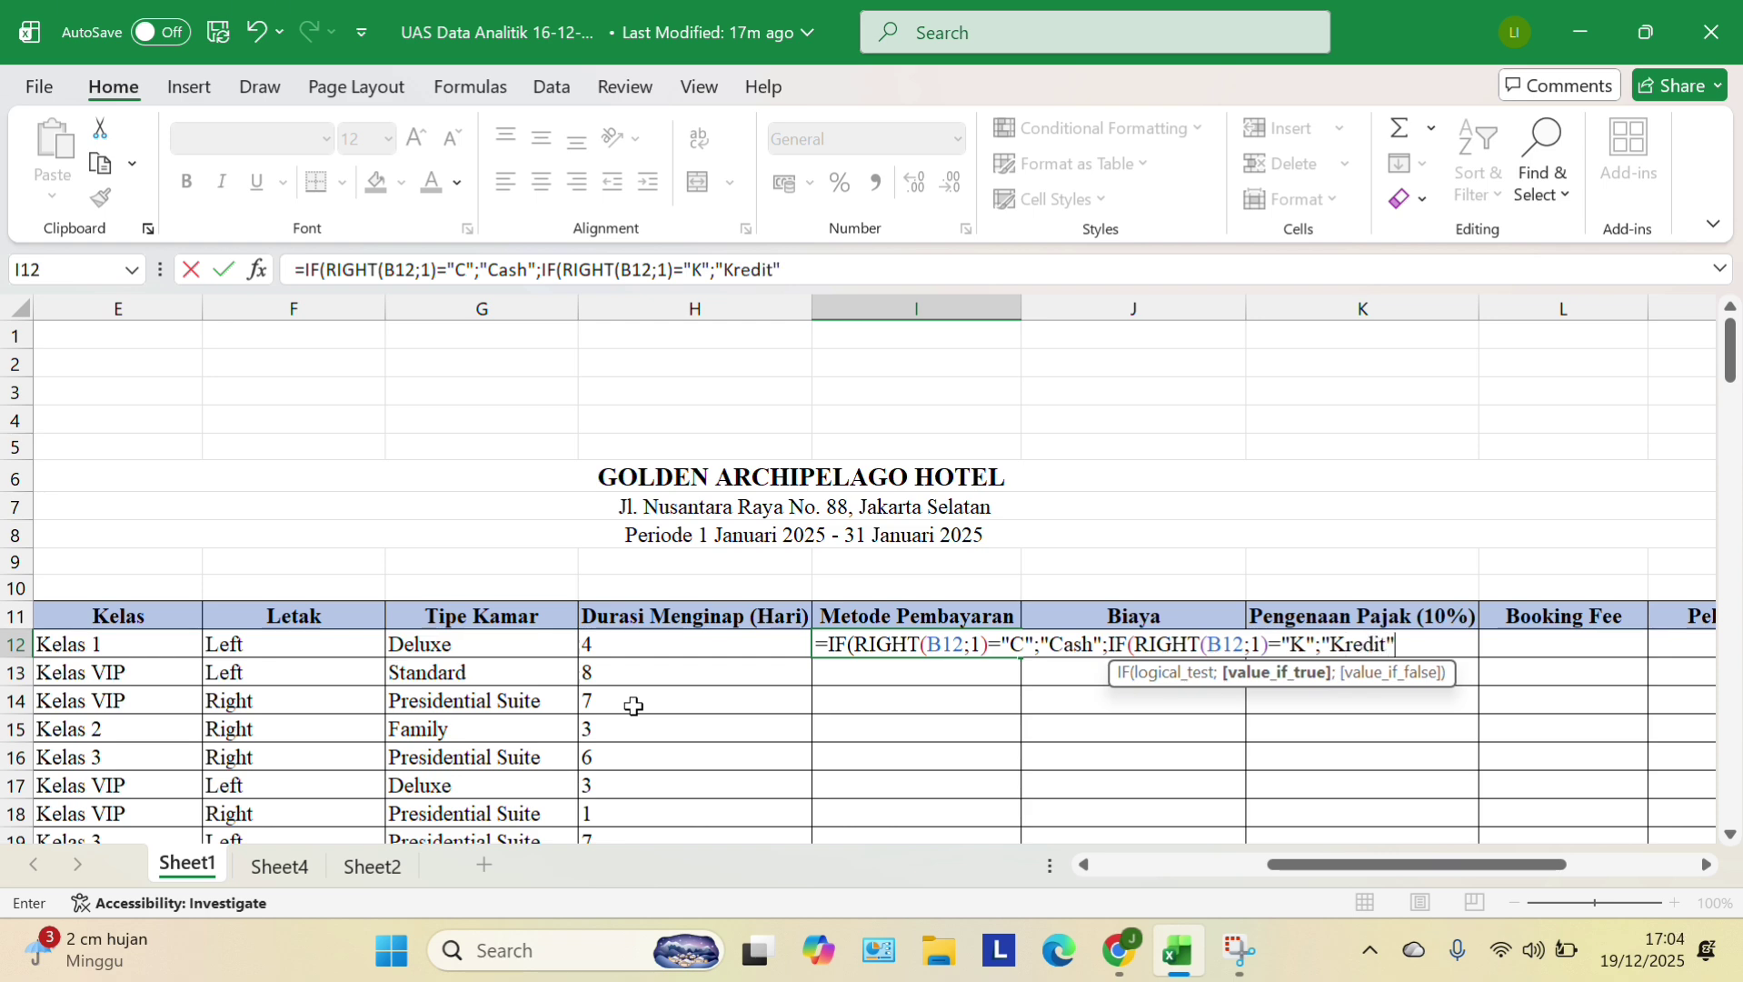
- Nest another IF in the I12 formula that returns "Debit" when RIGHT(B12;1) equals "D"
text(";IF()
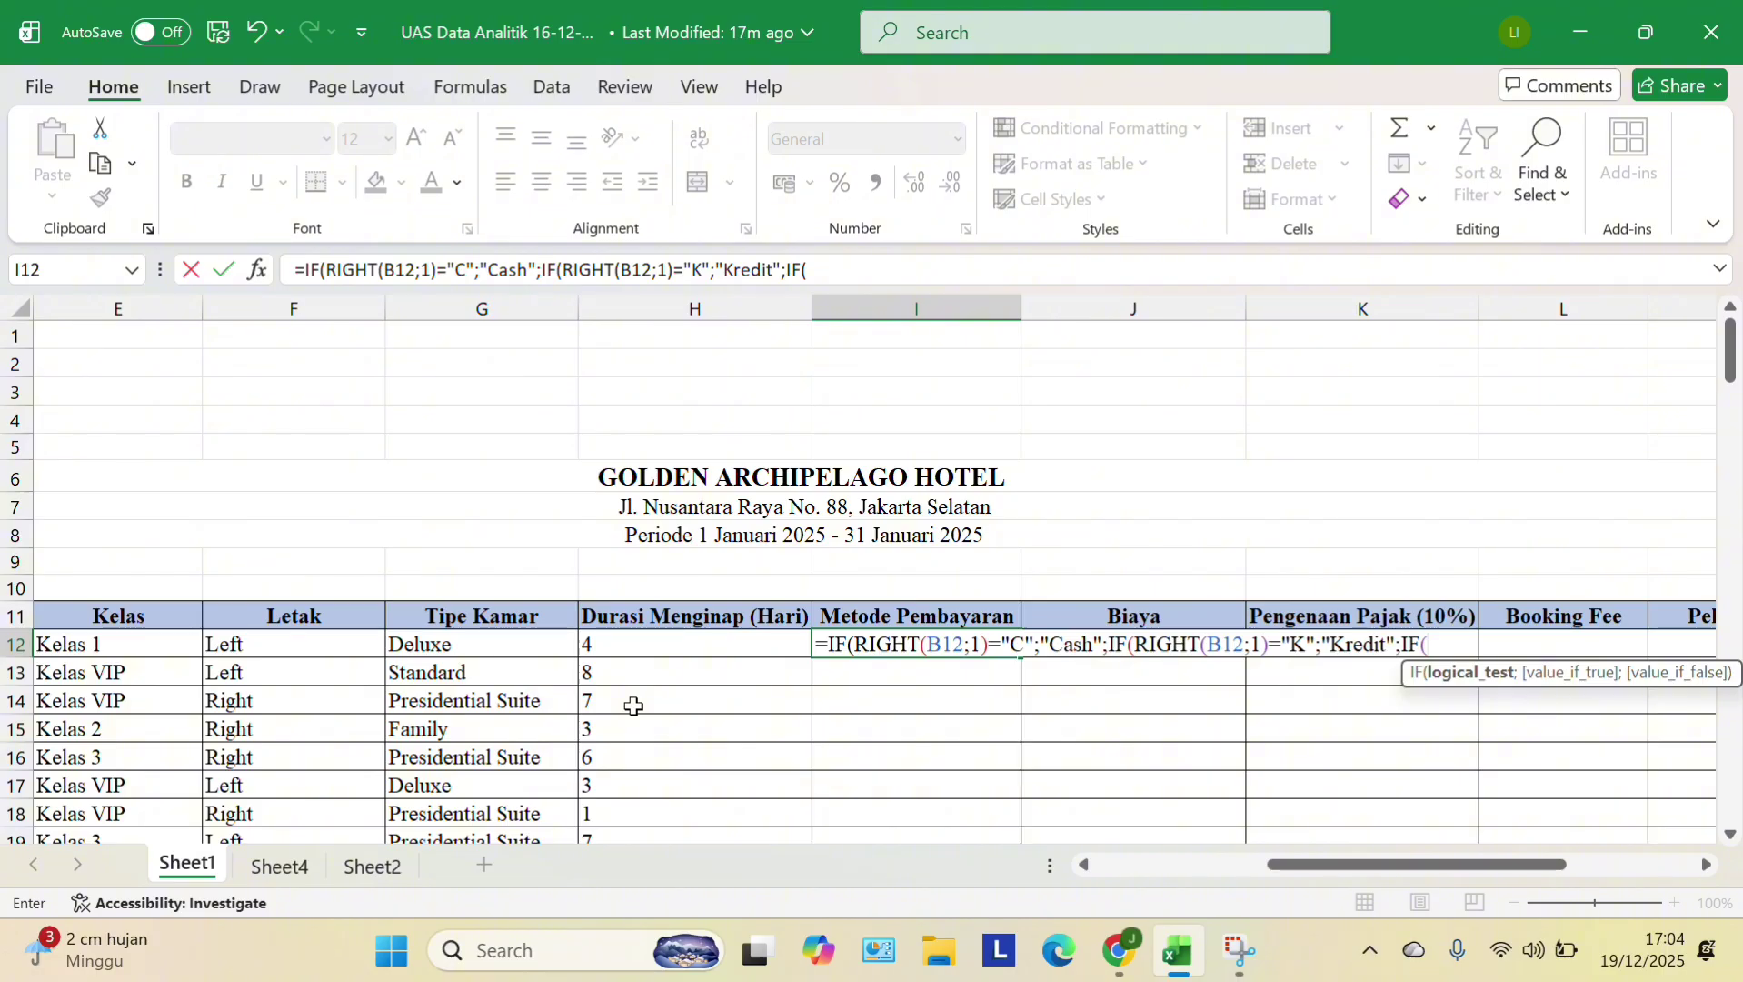
text(RIGHT()
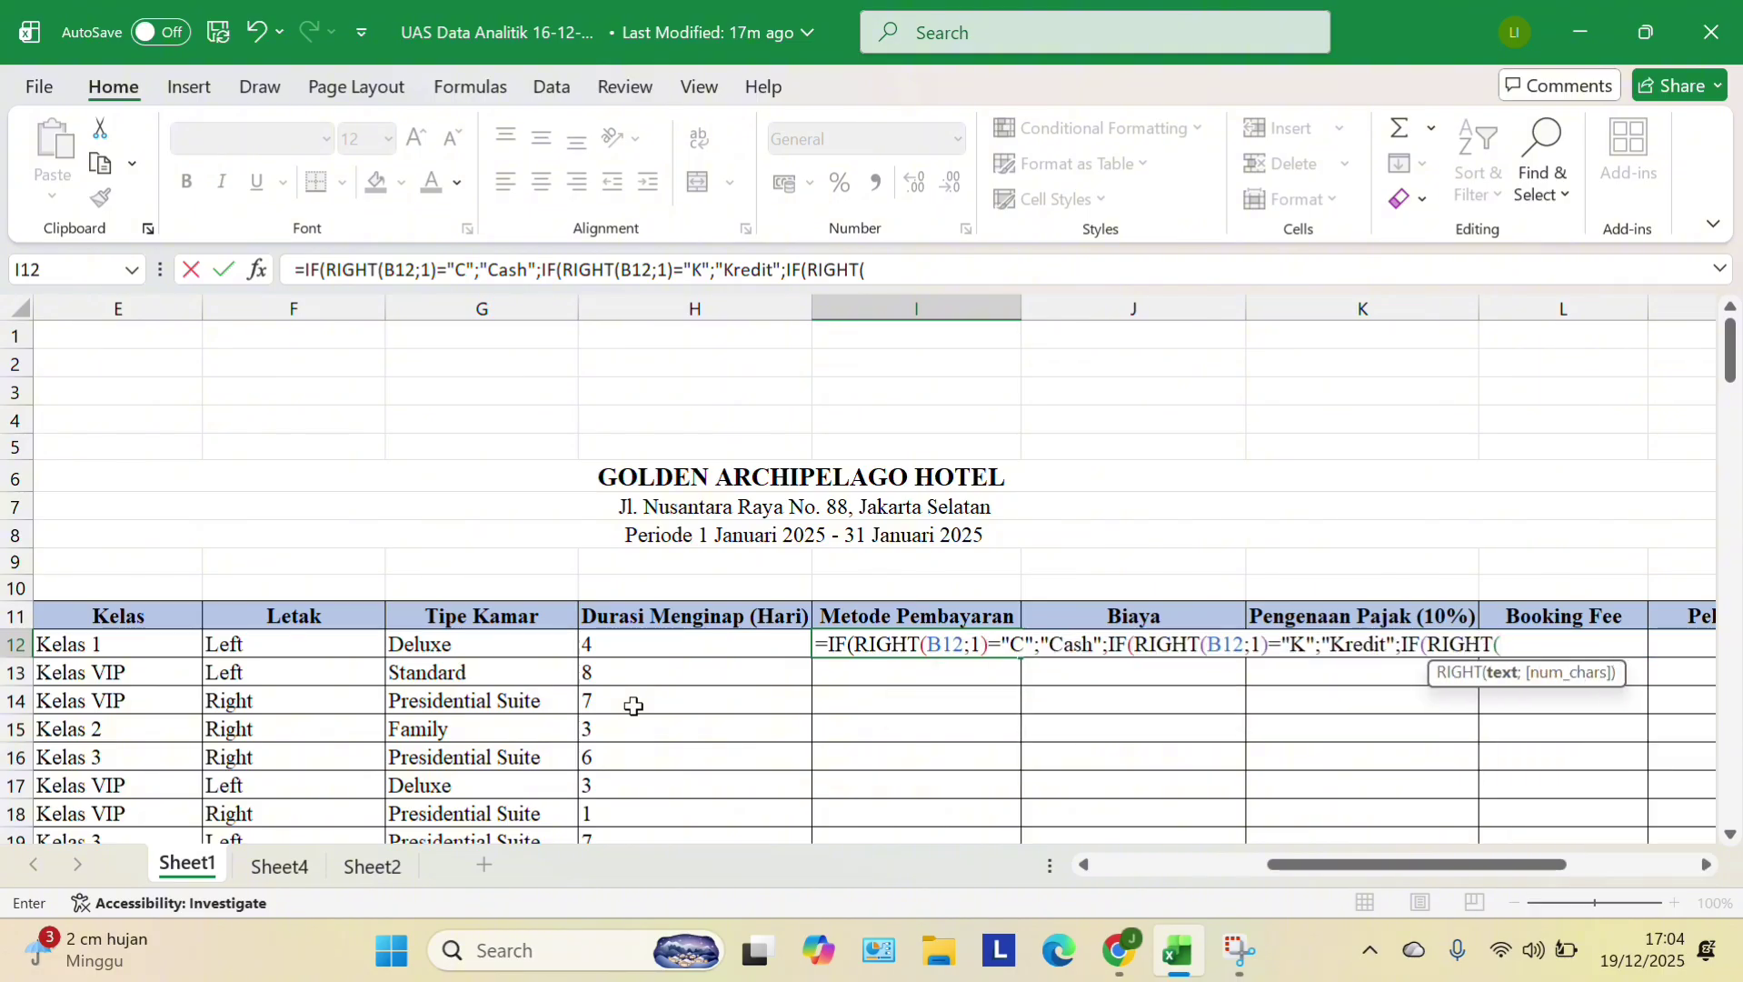
text(B12)
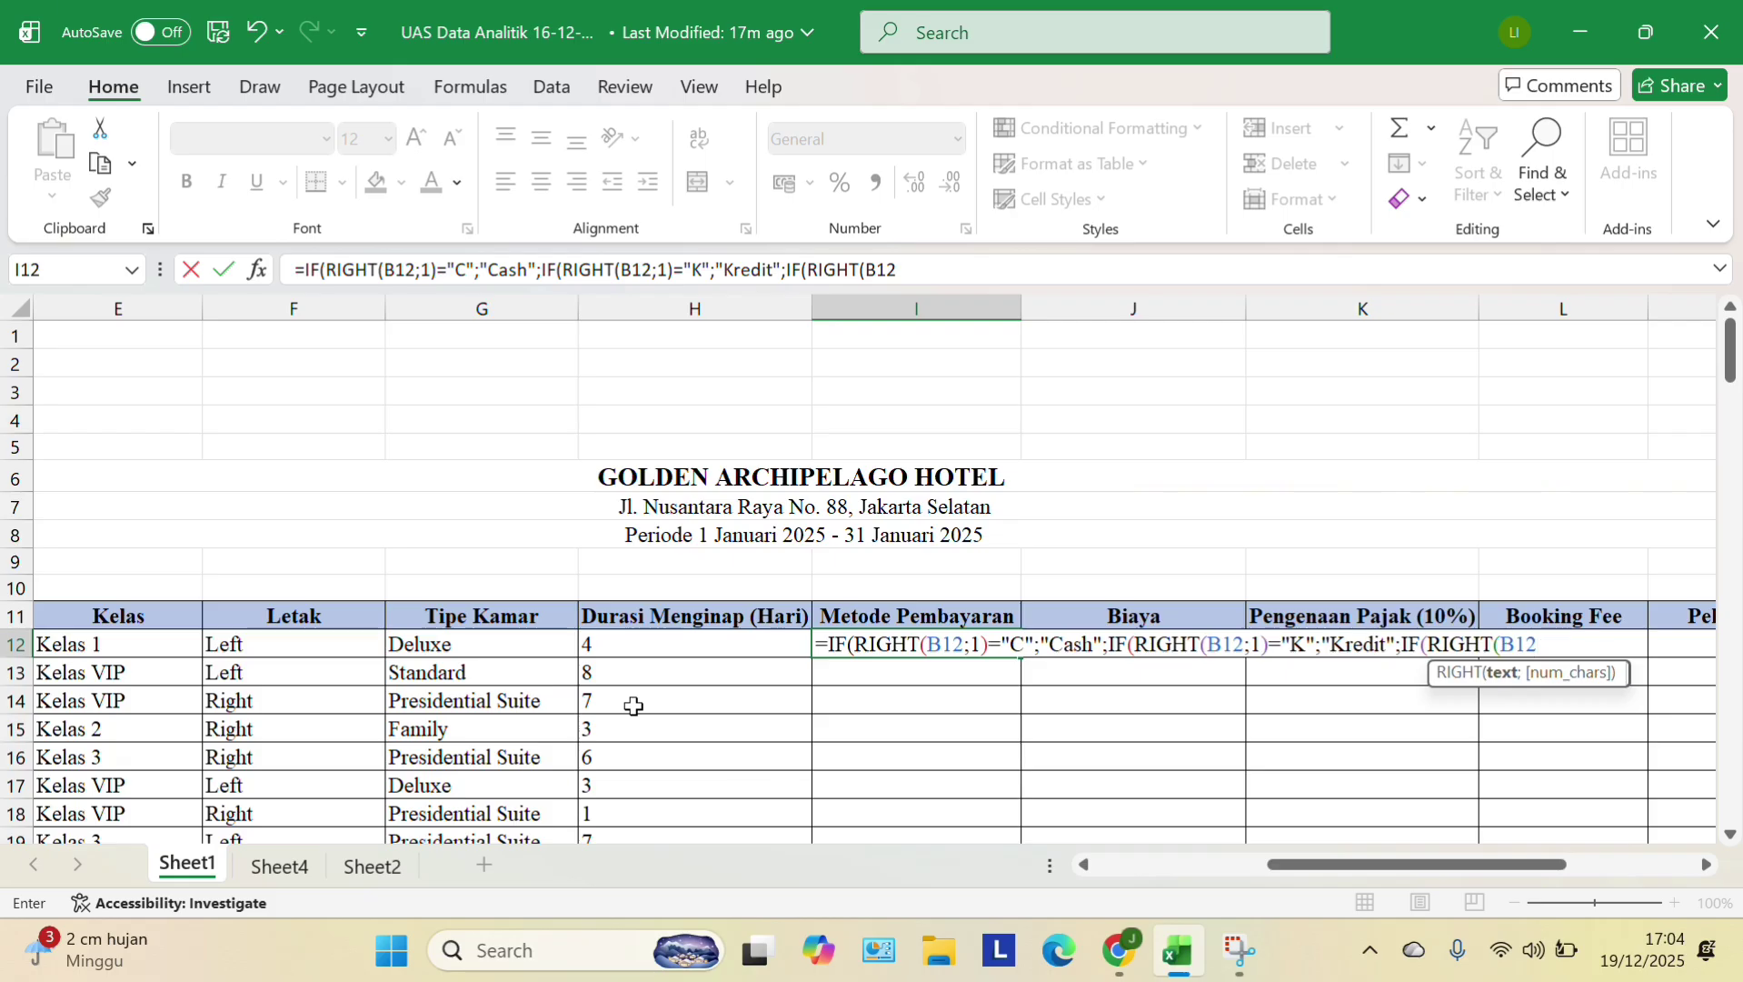
text(;1)
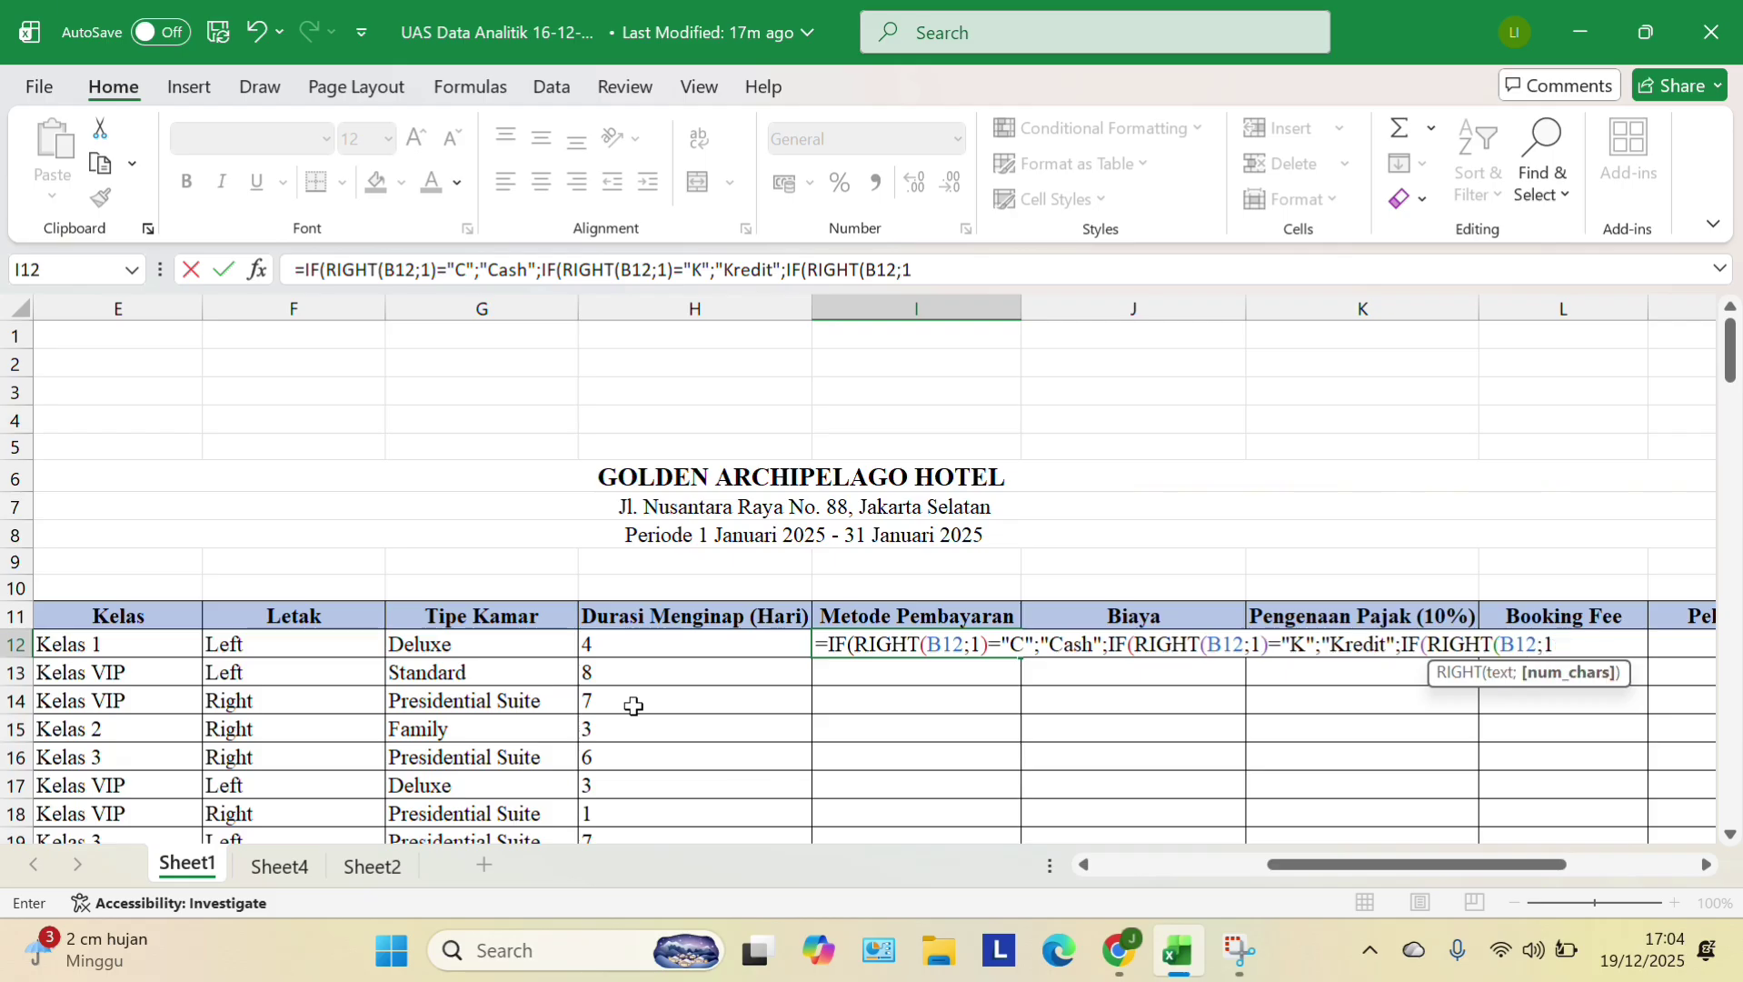
text()="D)
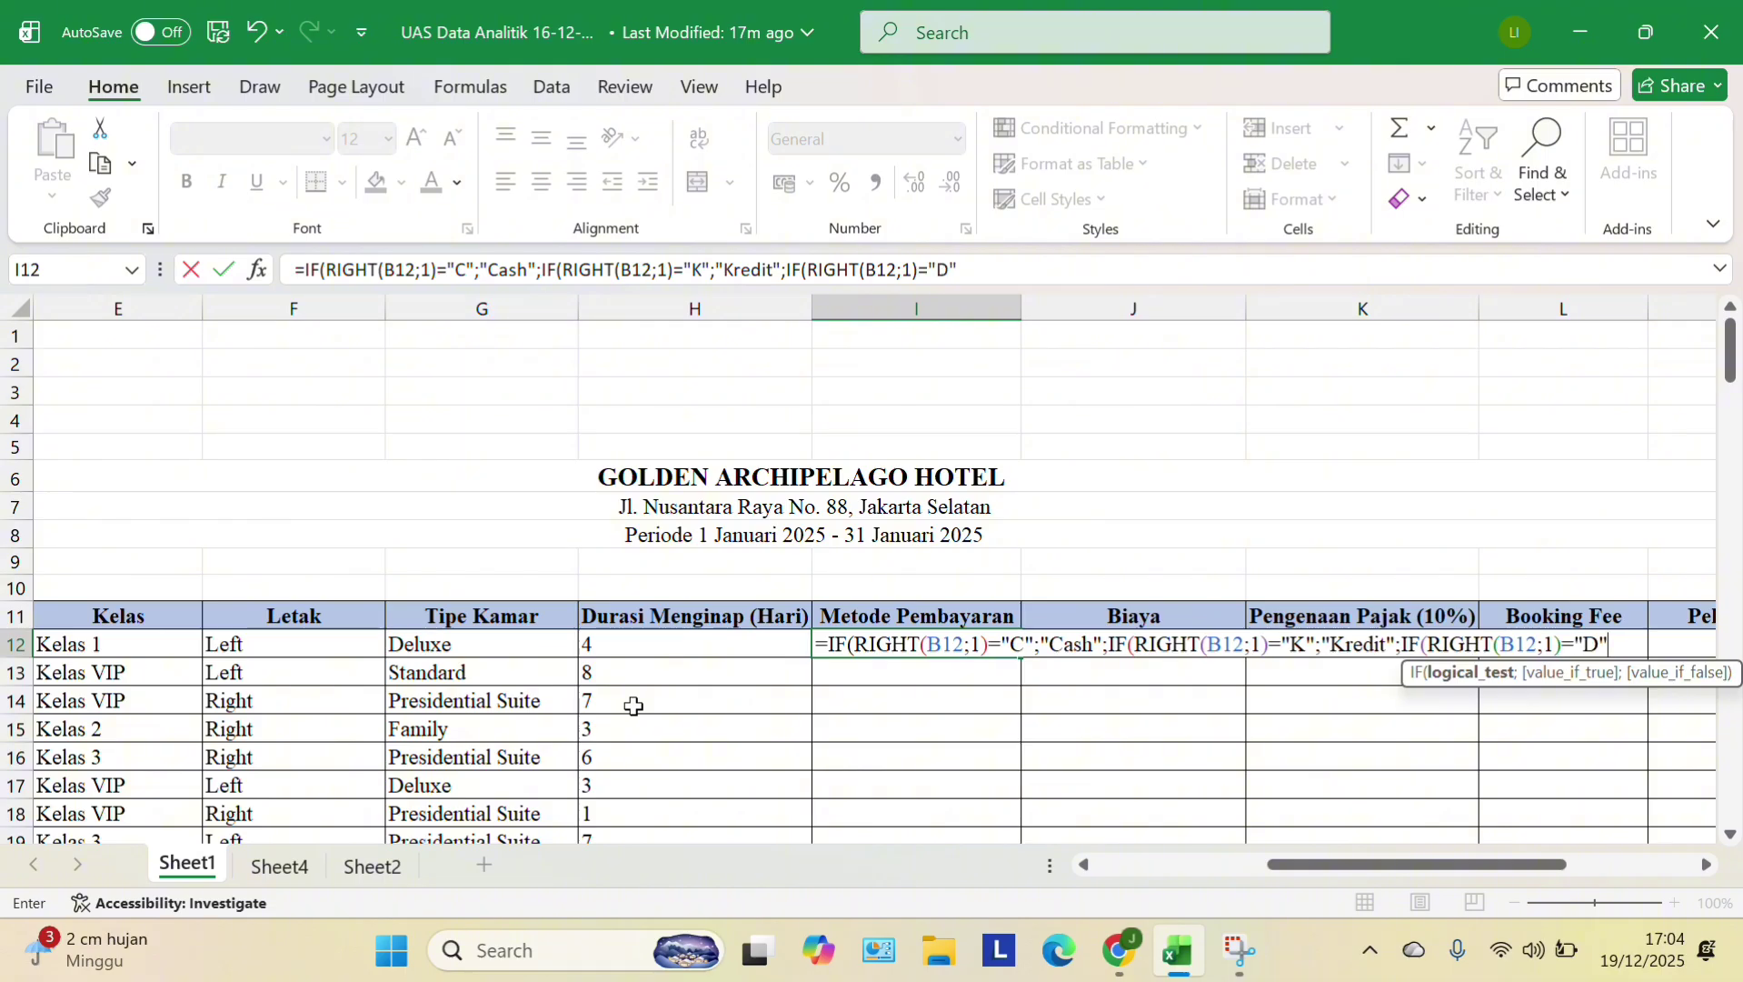
text(;")
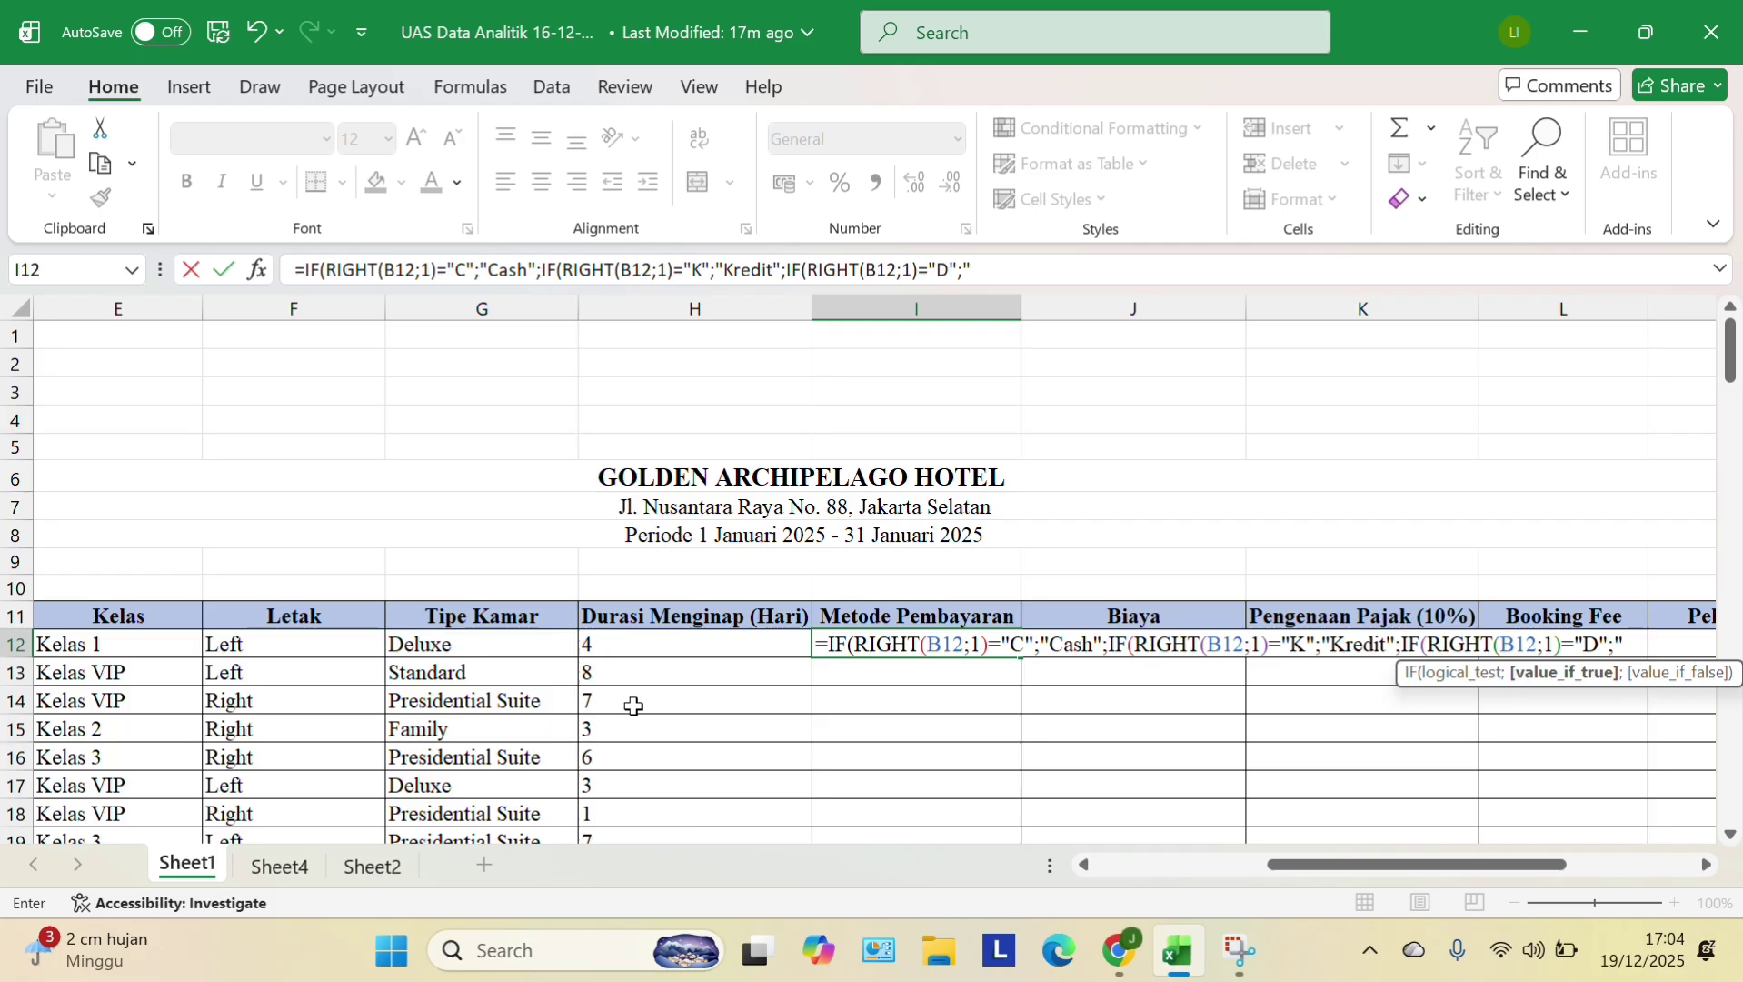
text(Debit")
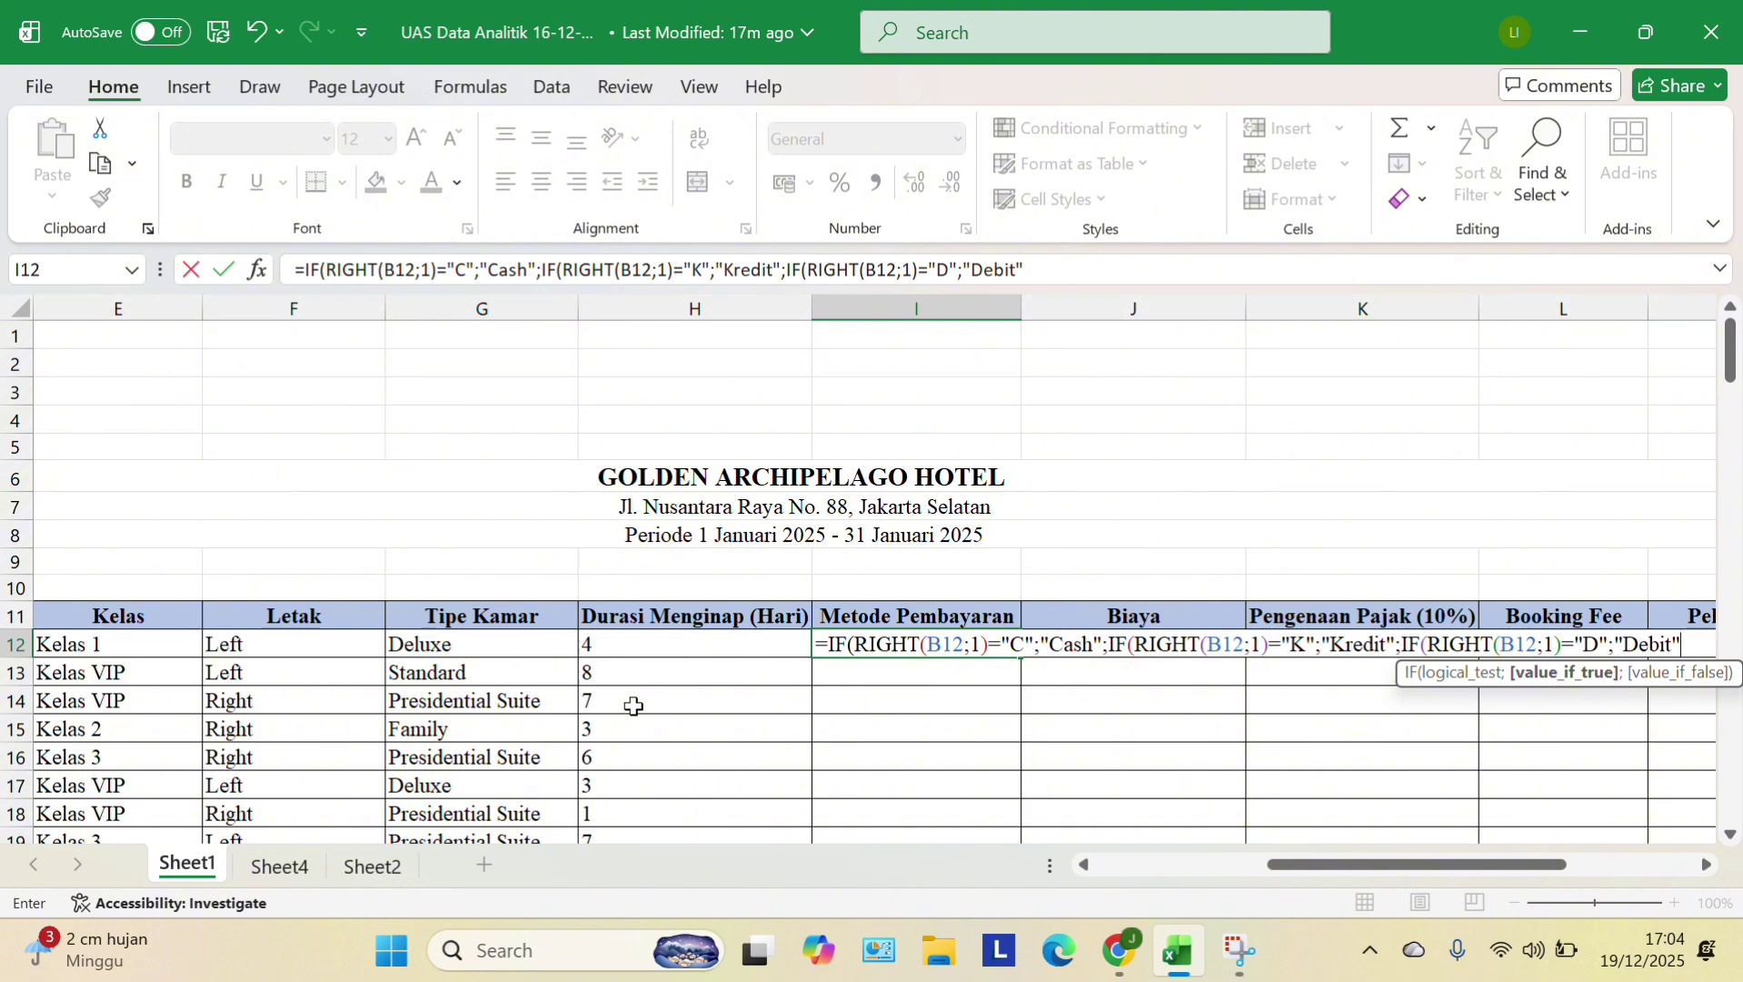
- Add a final nested IF returning "Transfer" when RIGHT(B12;1) equals "T", and complete the I12 formula with four closing parentheses
text(;IF)
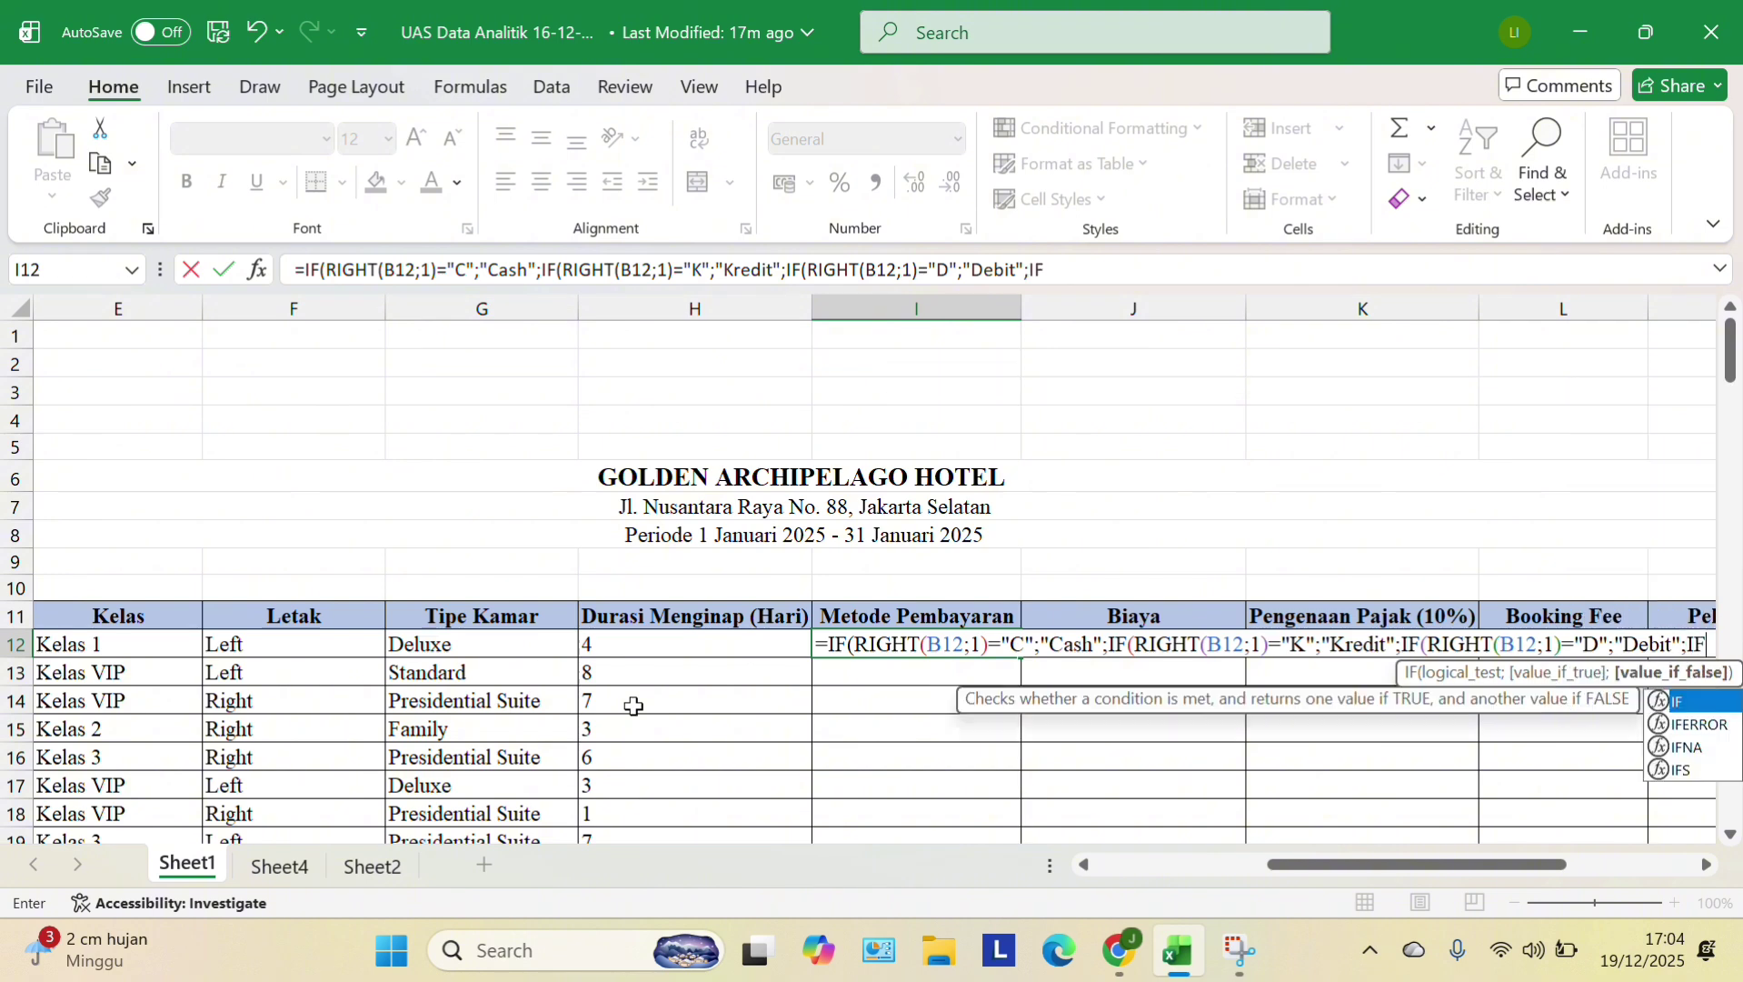
text((RIG)
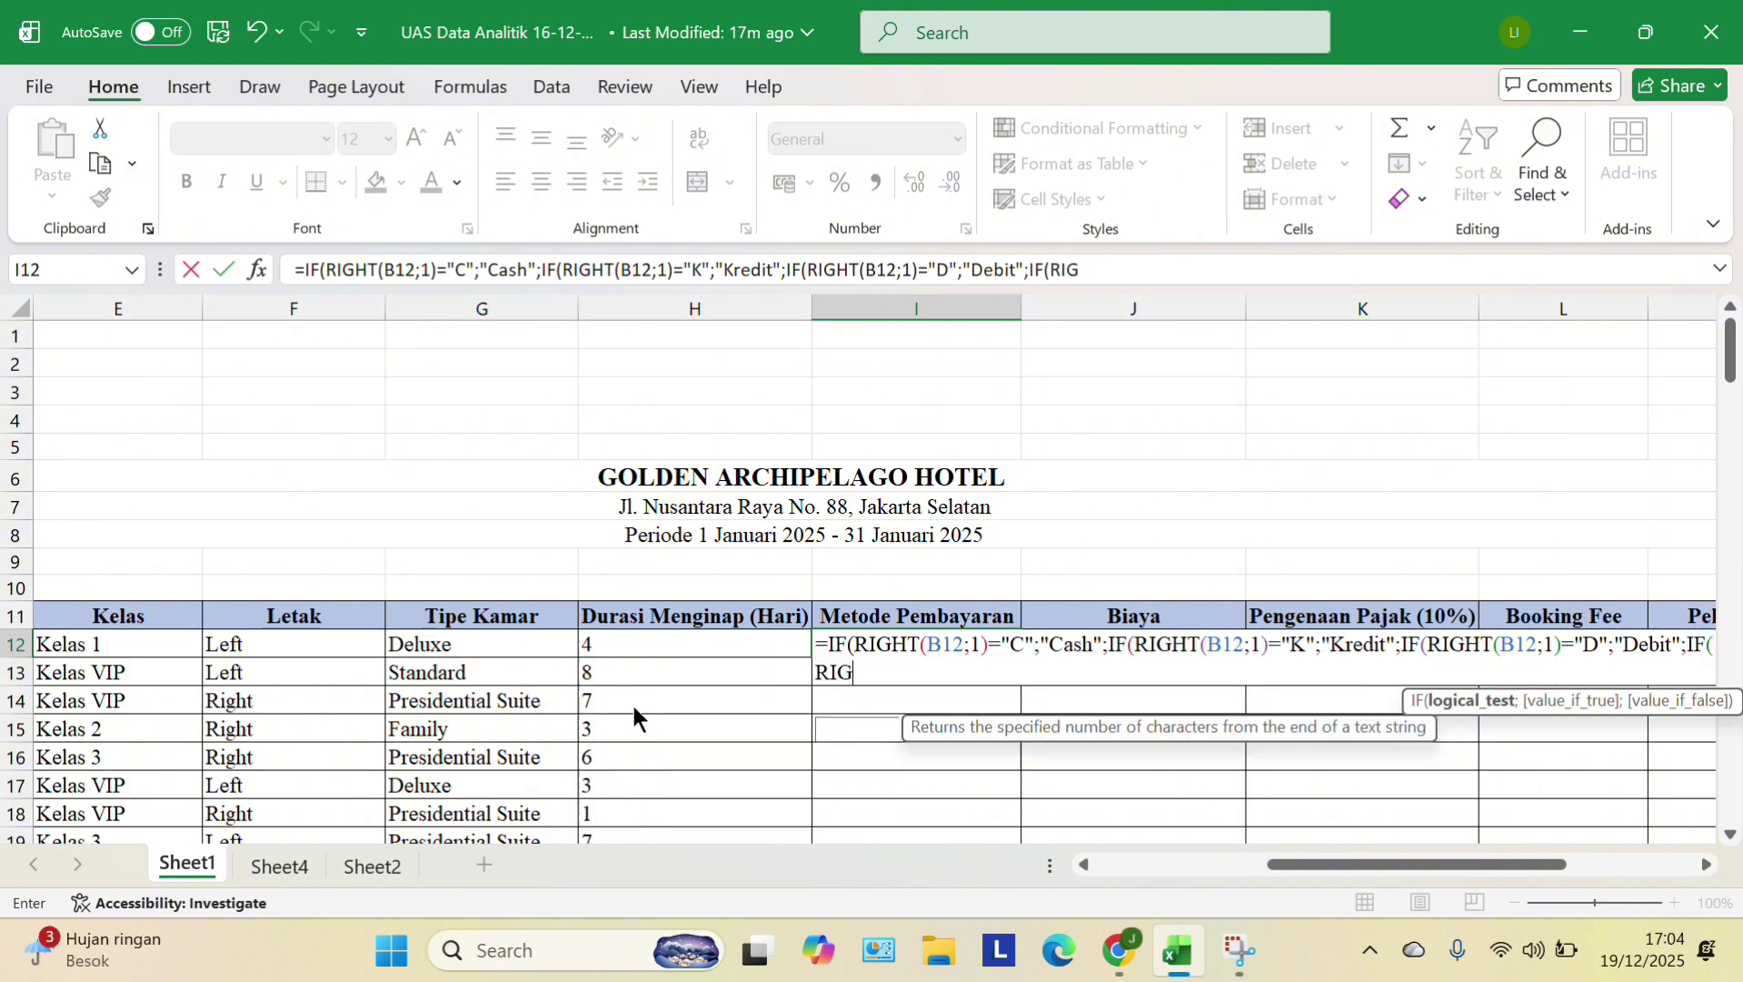
text(HT)
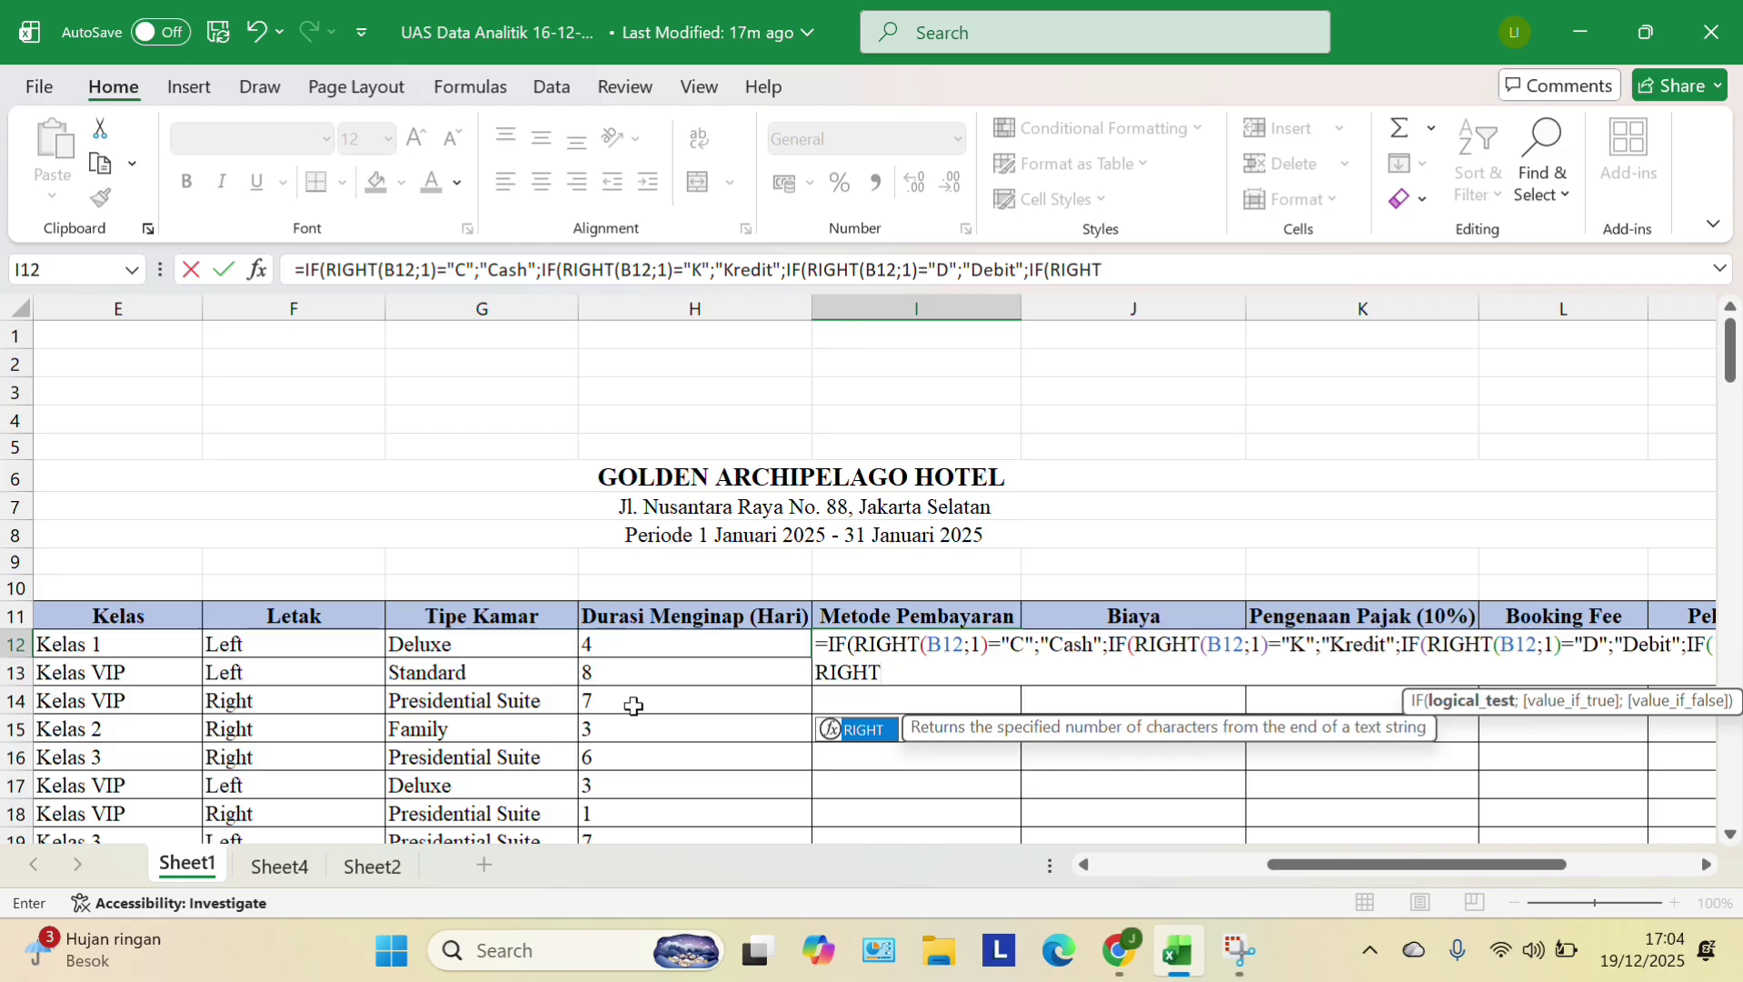
click(724, 47)
click(922, 684)
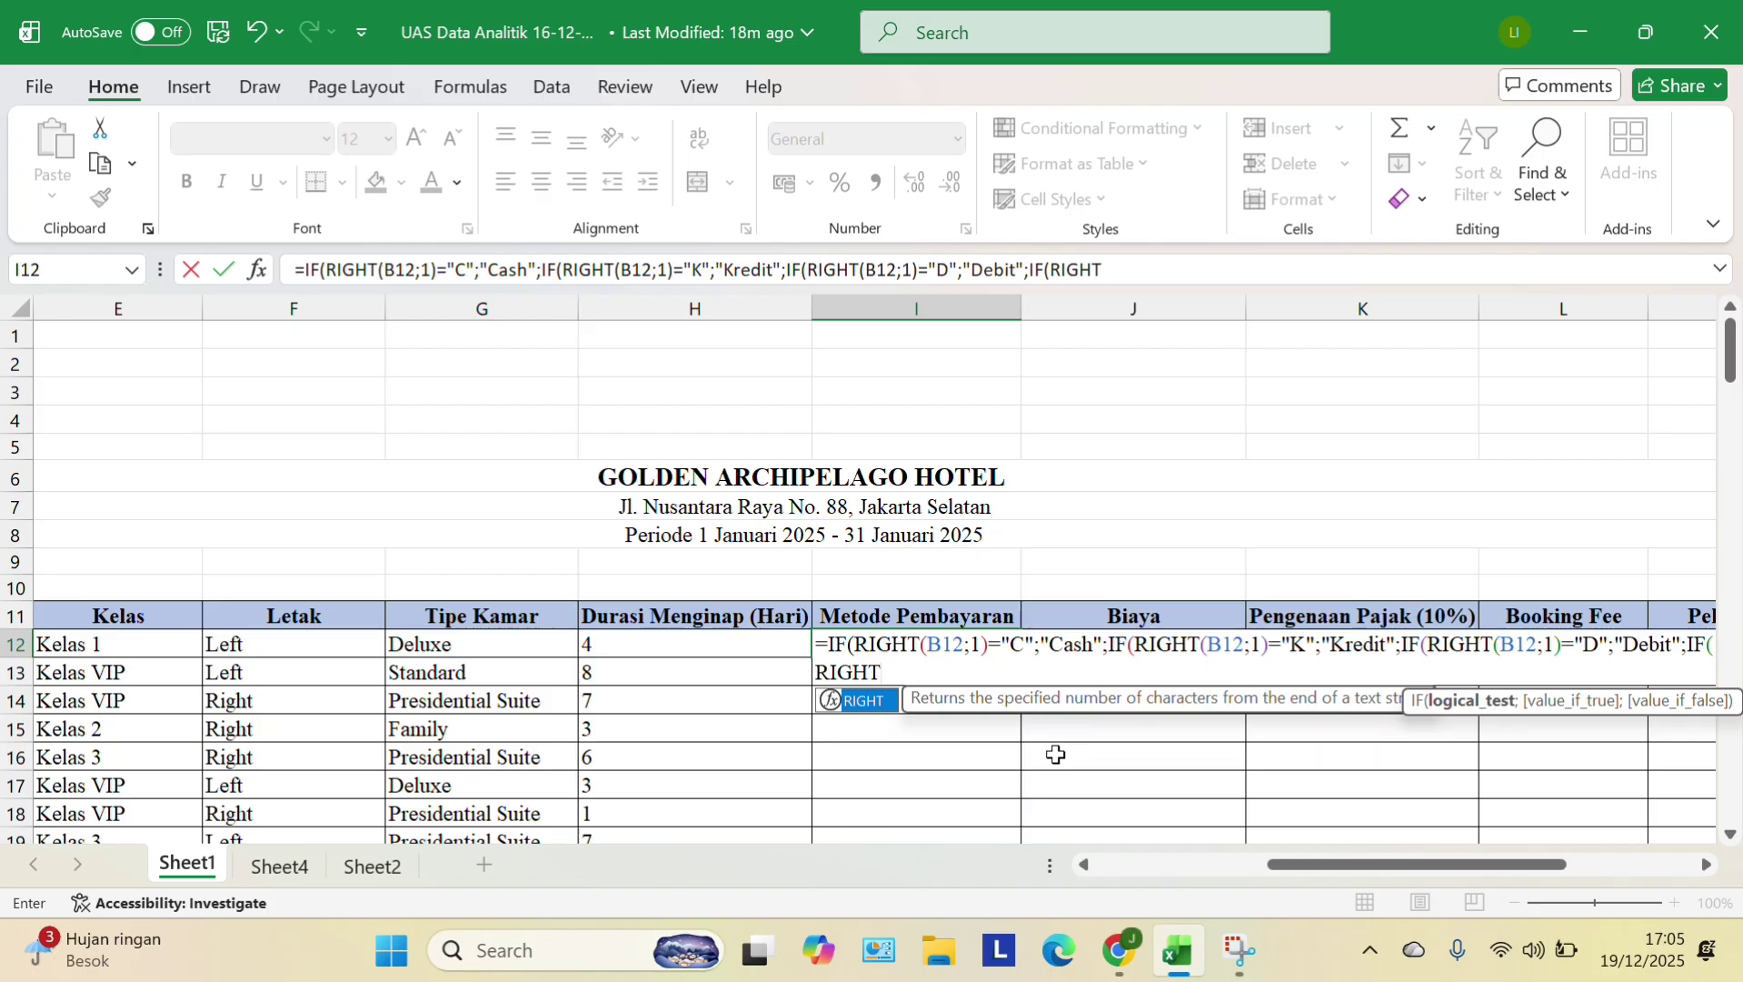
scroll(1056, 755, right, 3)
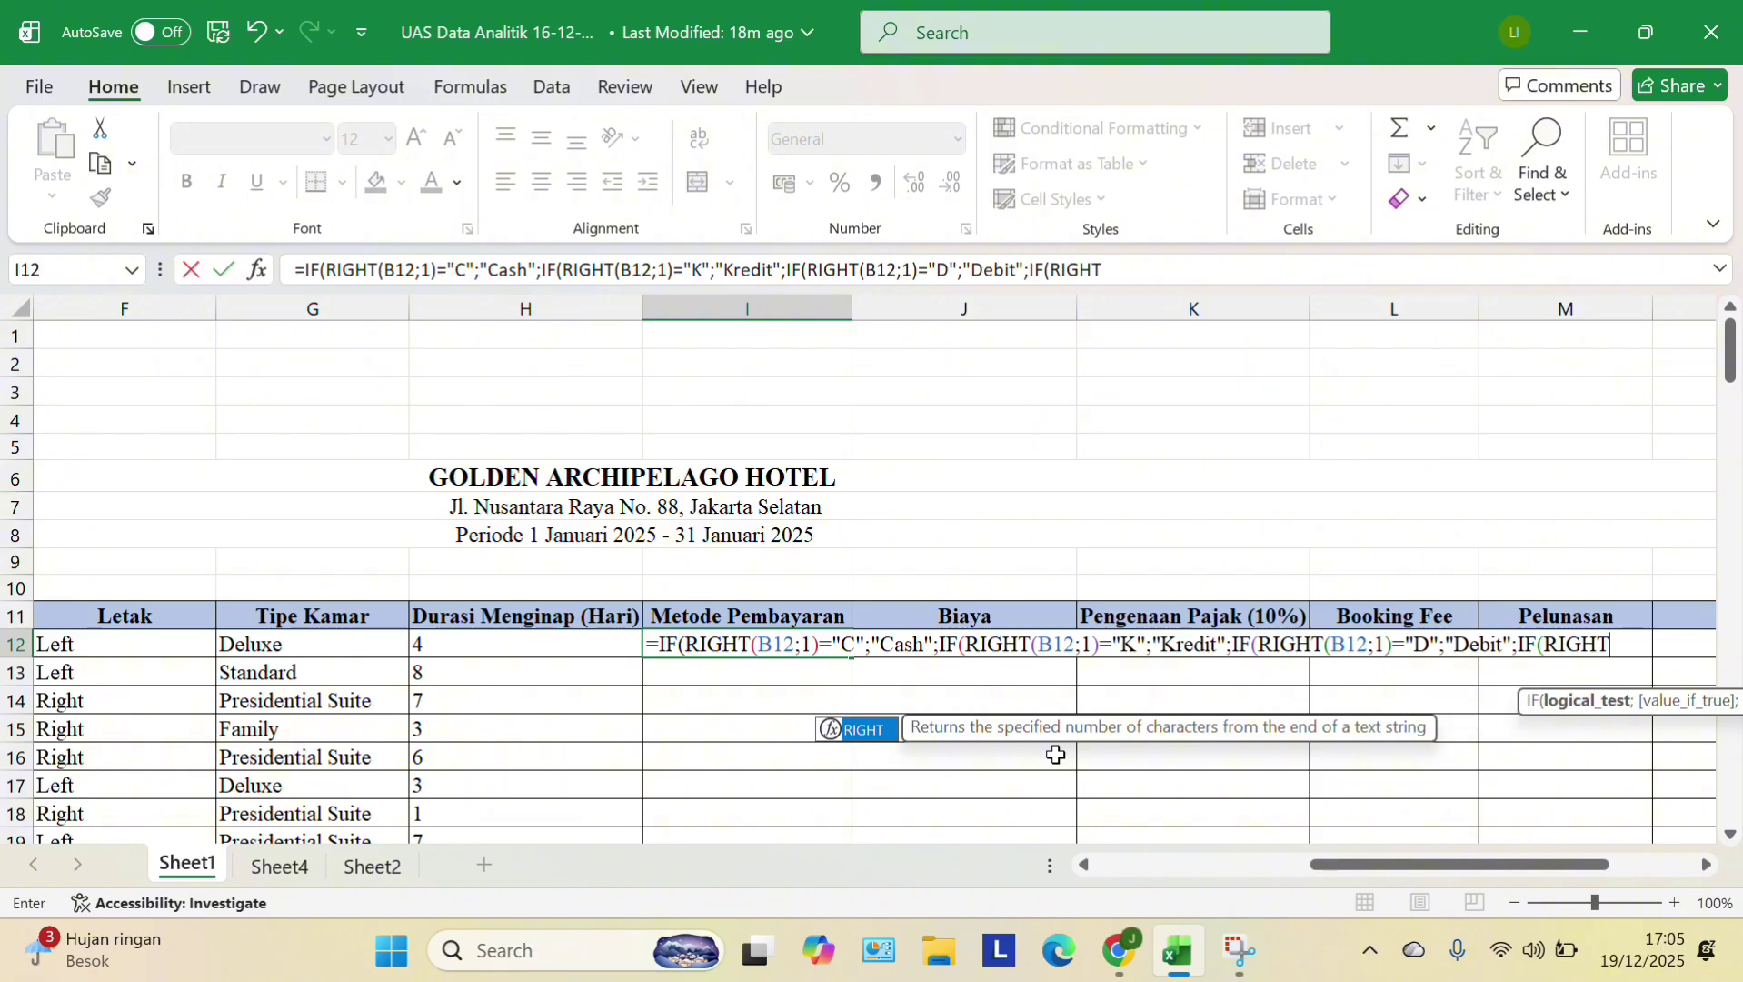
text((B12;1)
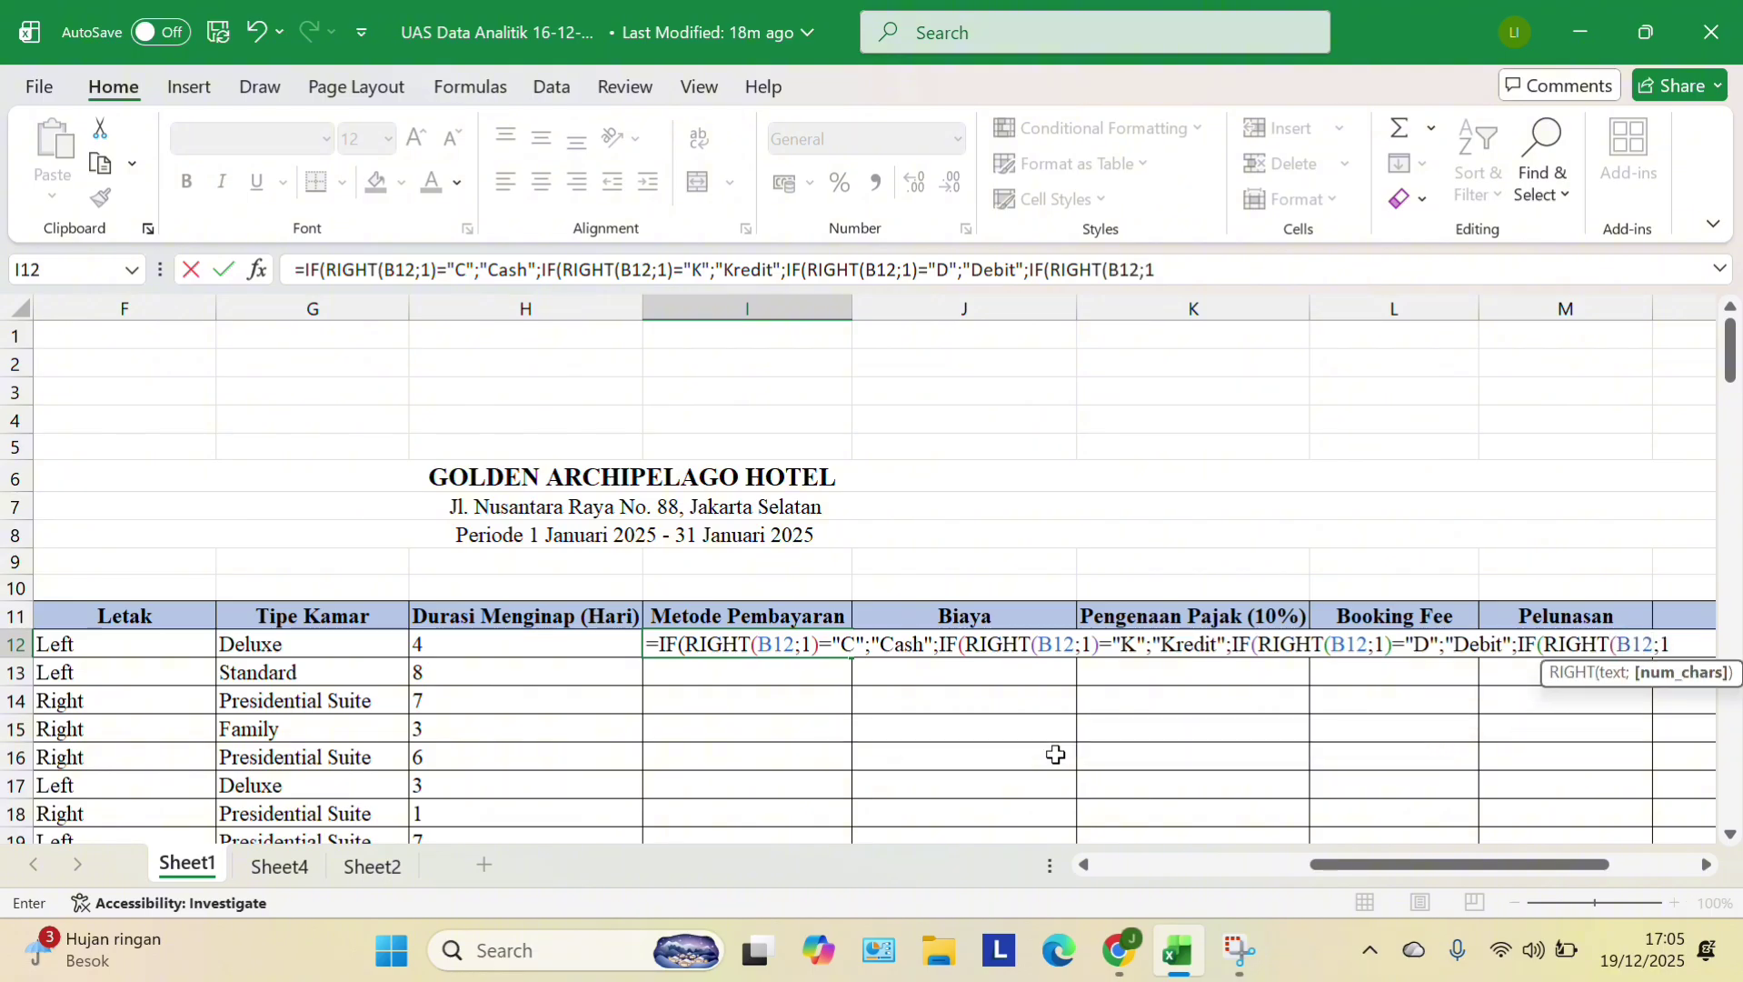
text())
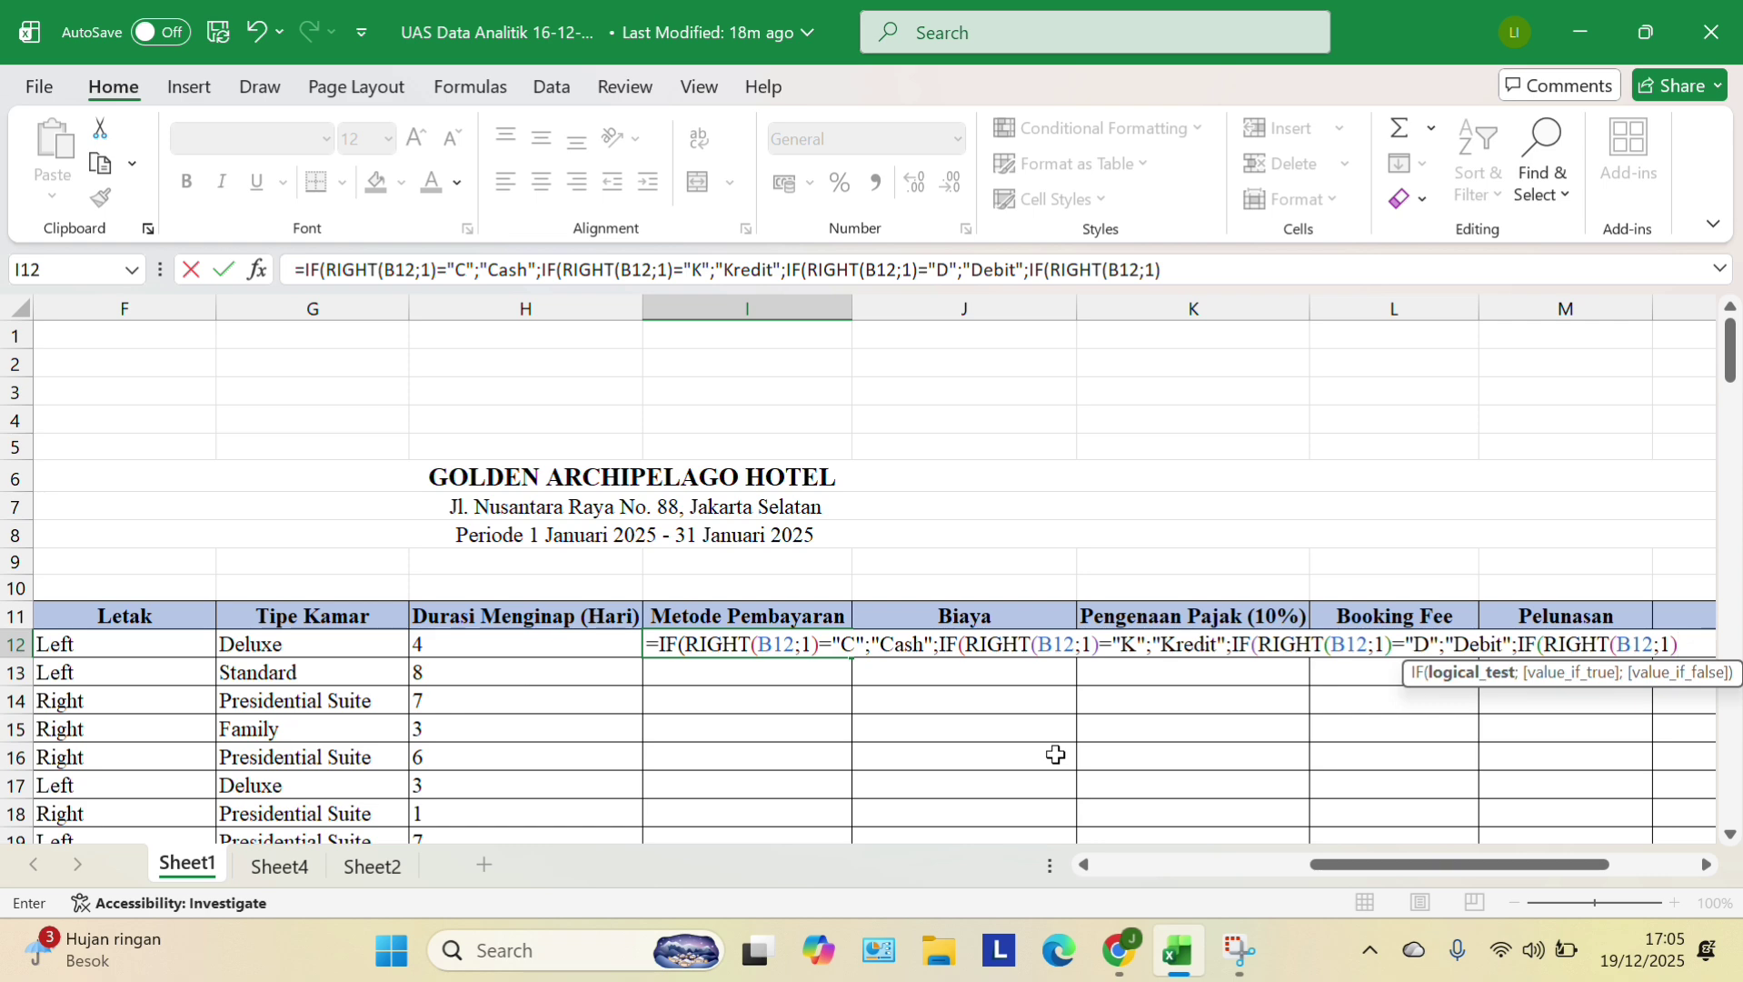
text(="T";)
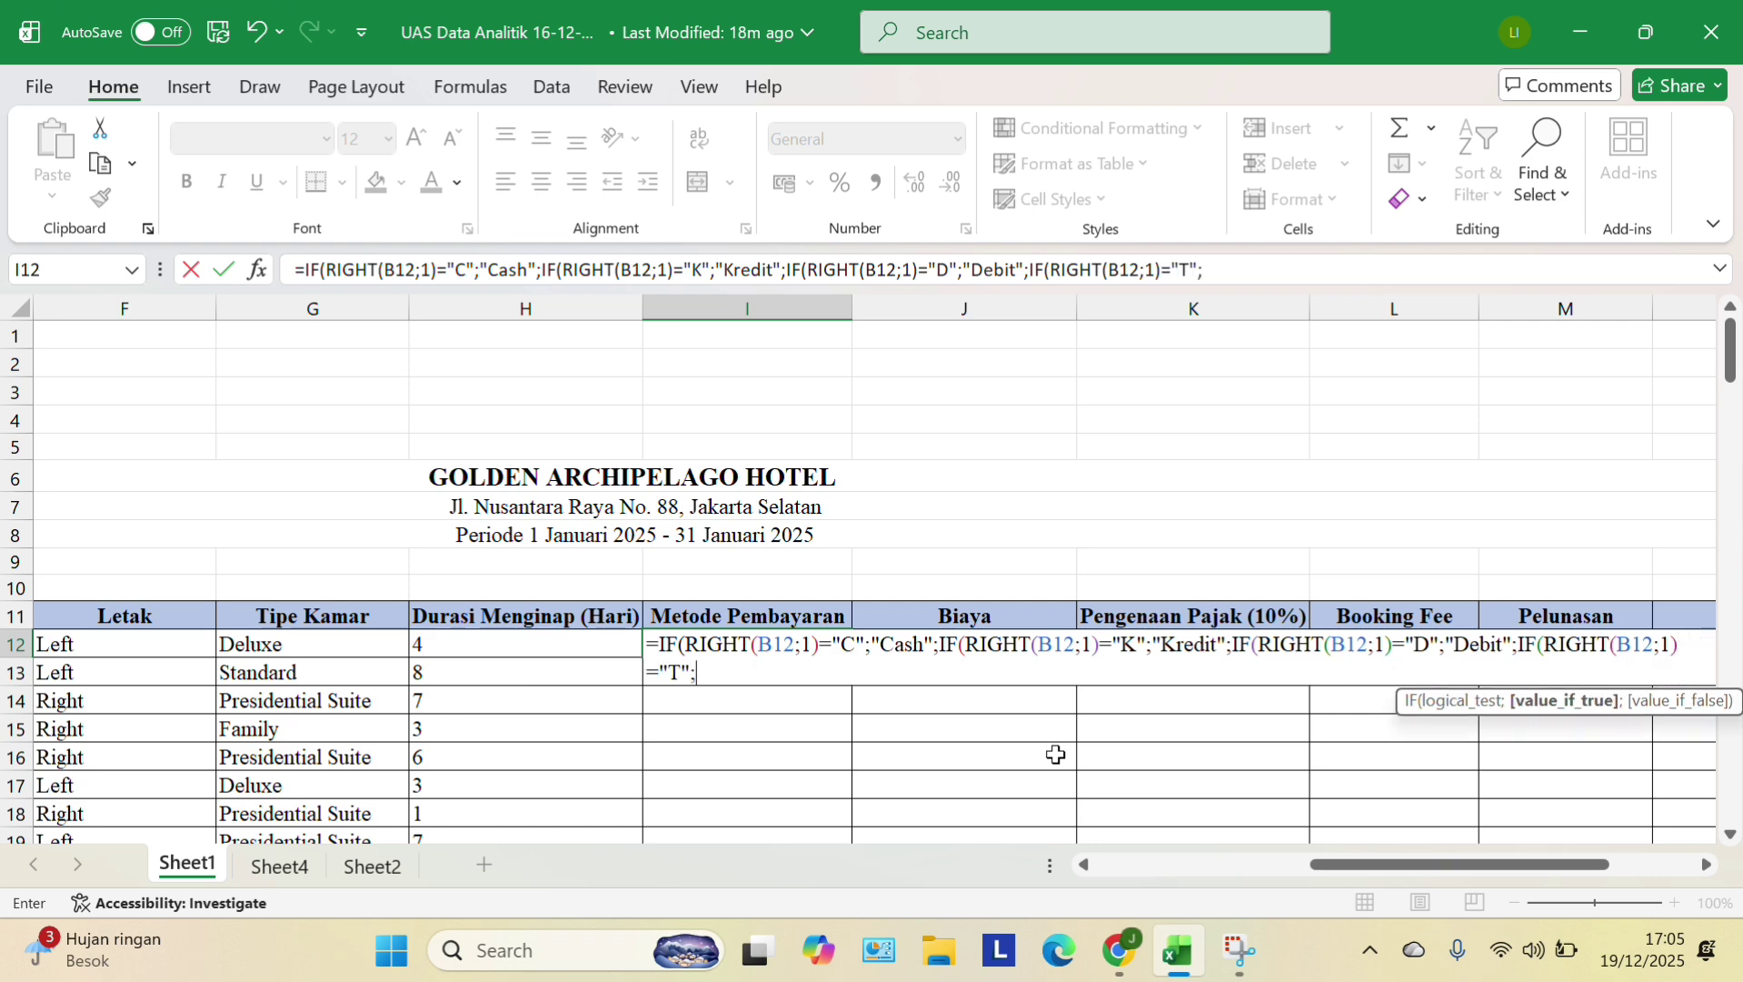
text("Transfer")
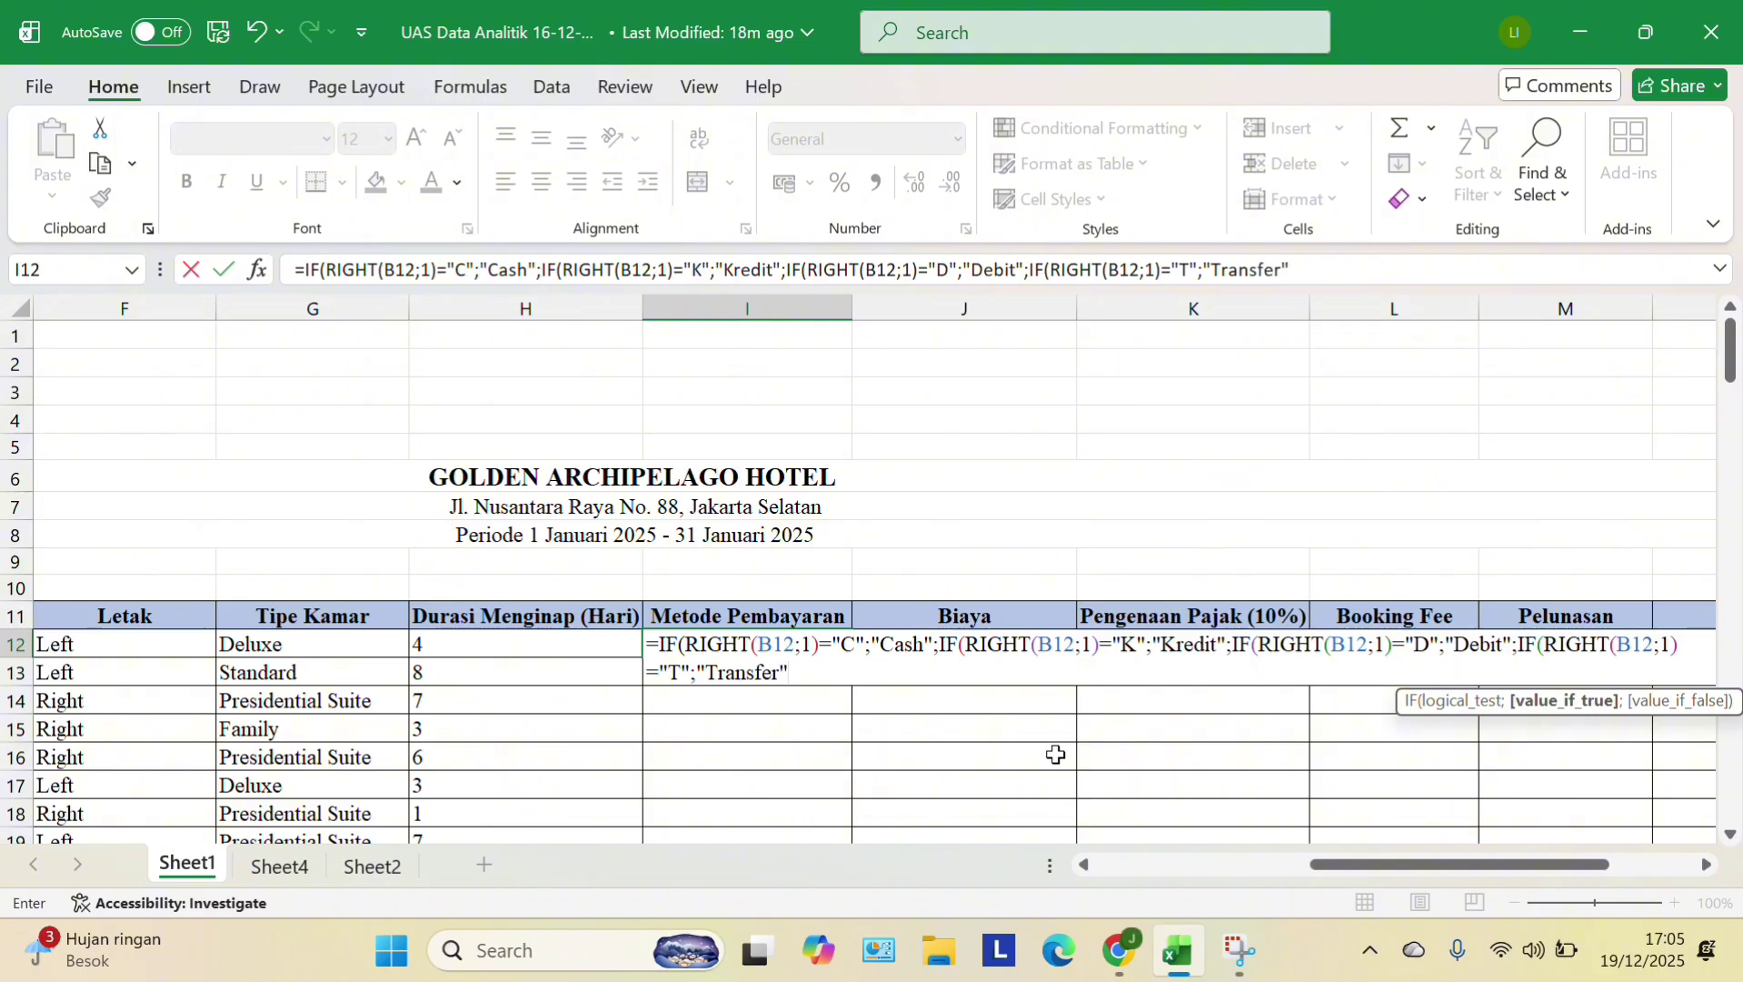
text()))))
key(Return)
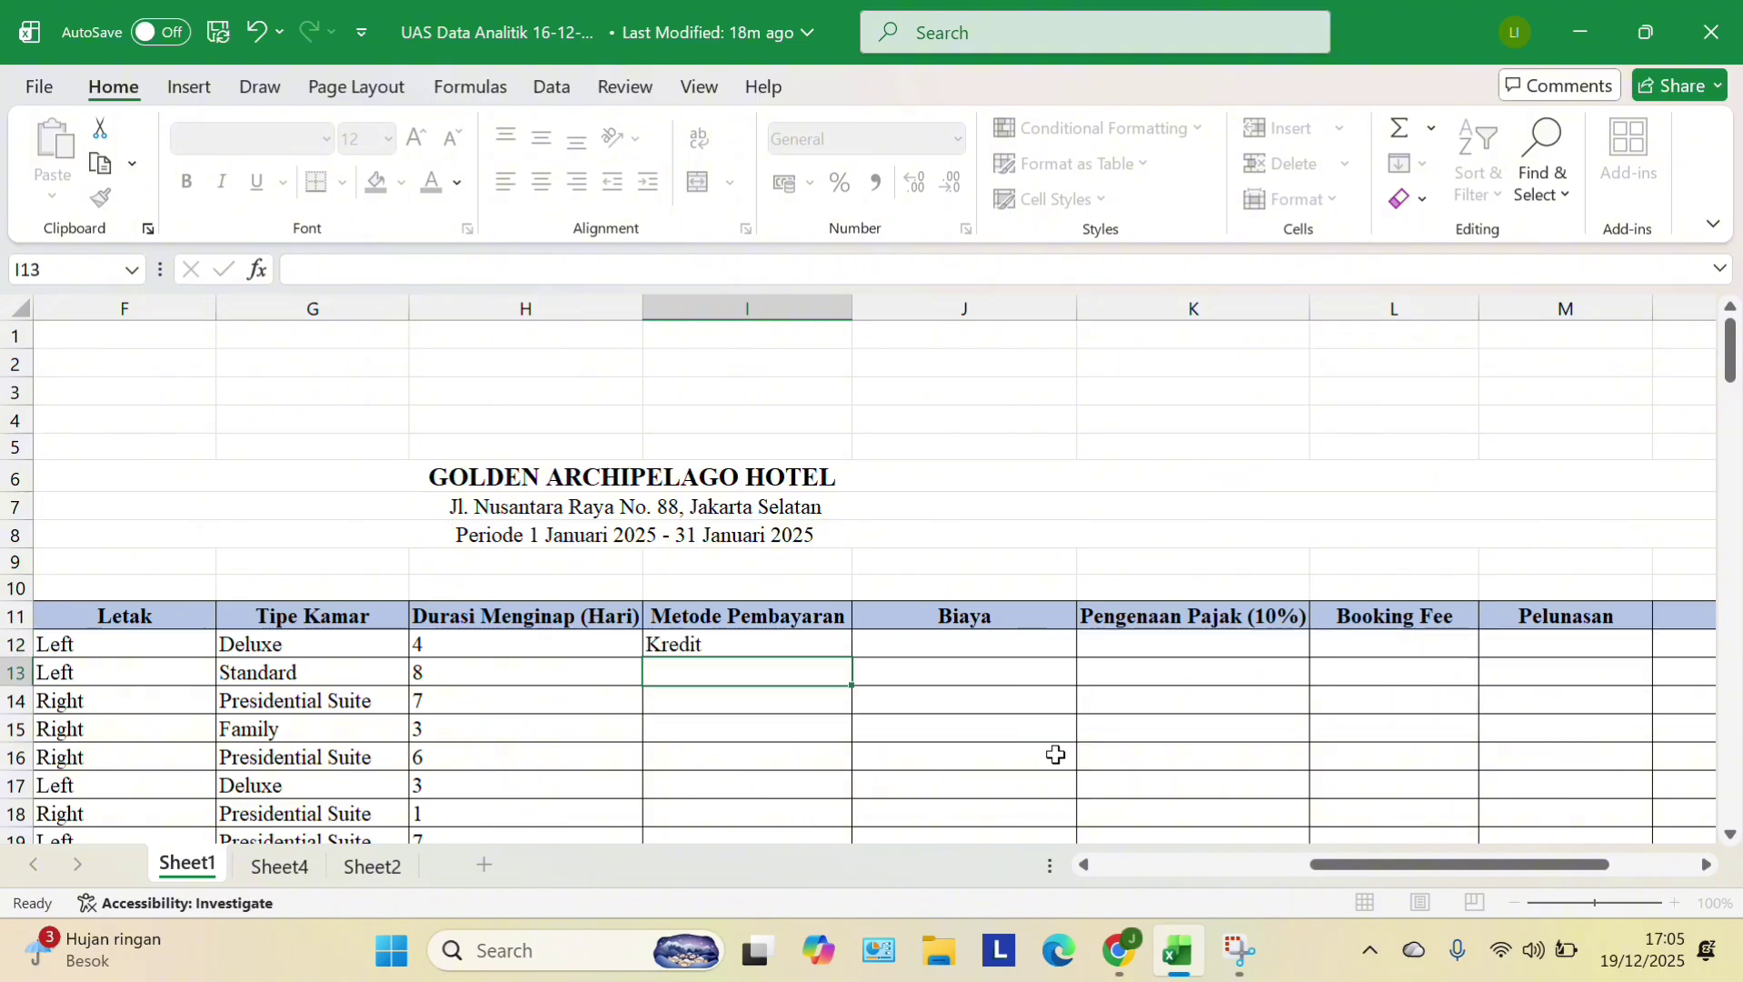
- Fill the Metode Pembayaran formula from I12 down through the last guest row, 126
click(825, 644)
drag(850, 656, 836, 600)
scroll(900, 681, up, 7)
scroll(900, 681, up, 20)
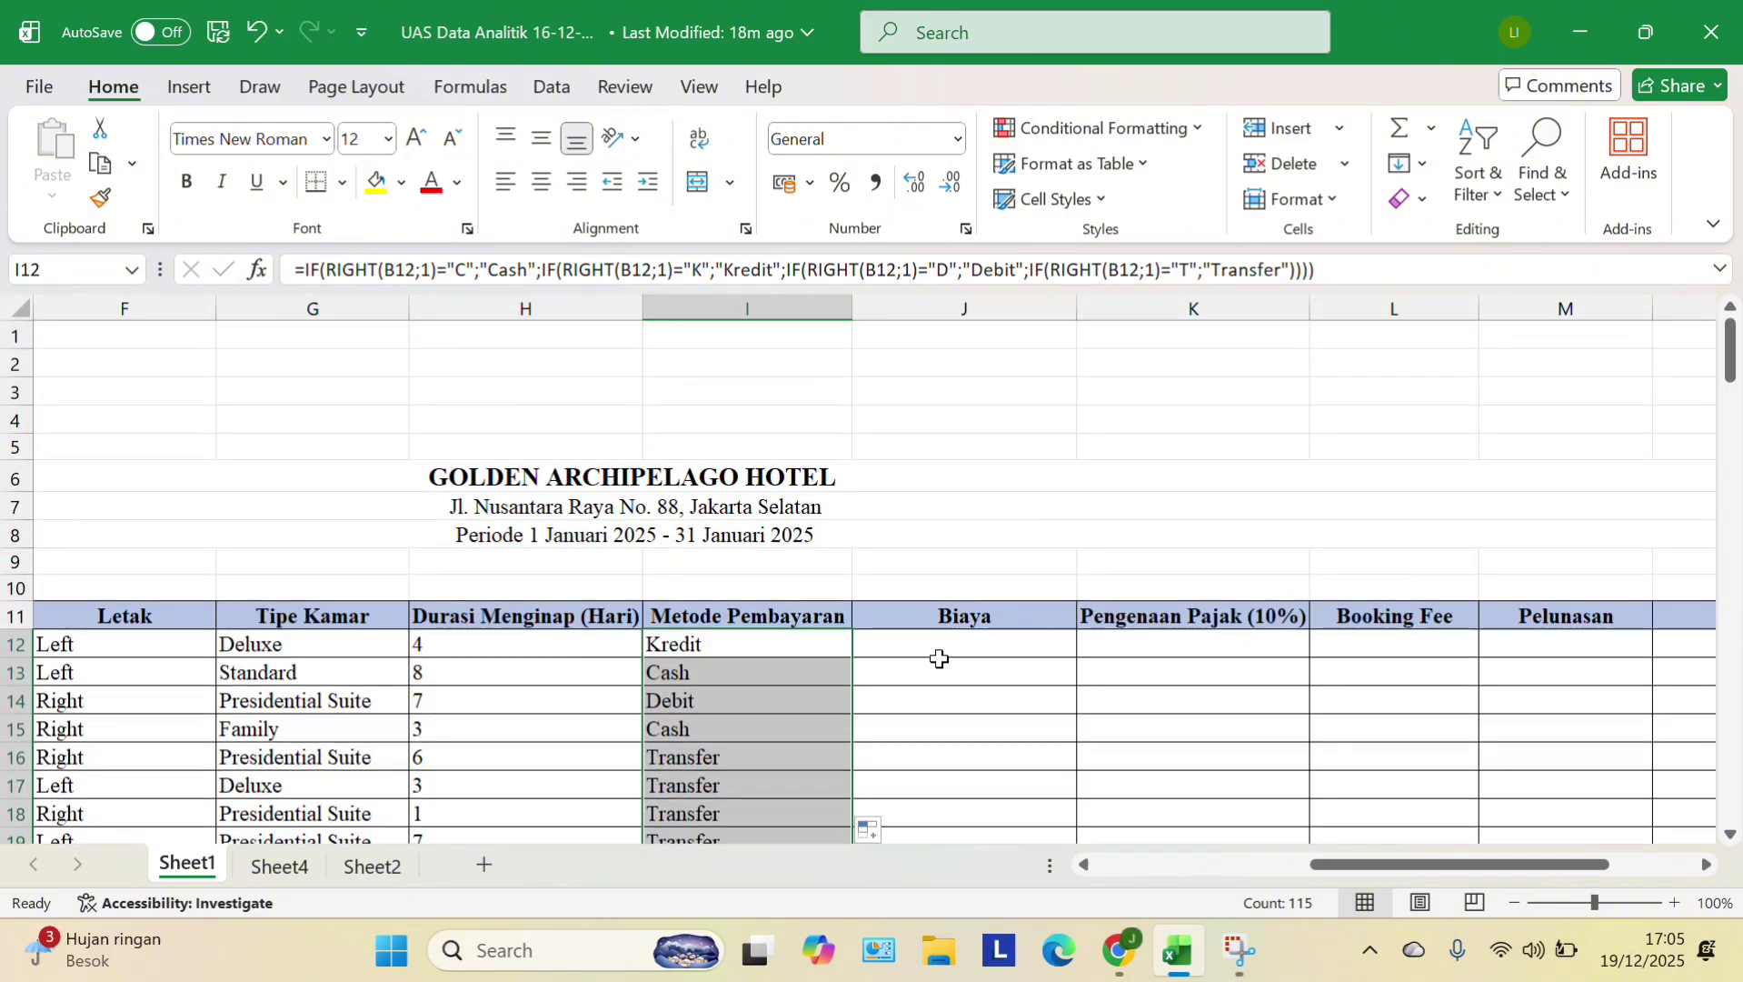
- Begin a VLOOKUP formula in J12 under Biaya with LEFT(B12;1) as the lookup value
click(933, 651)
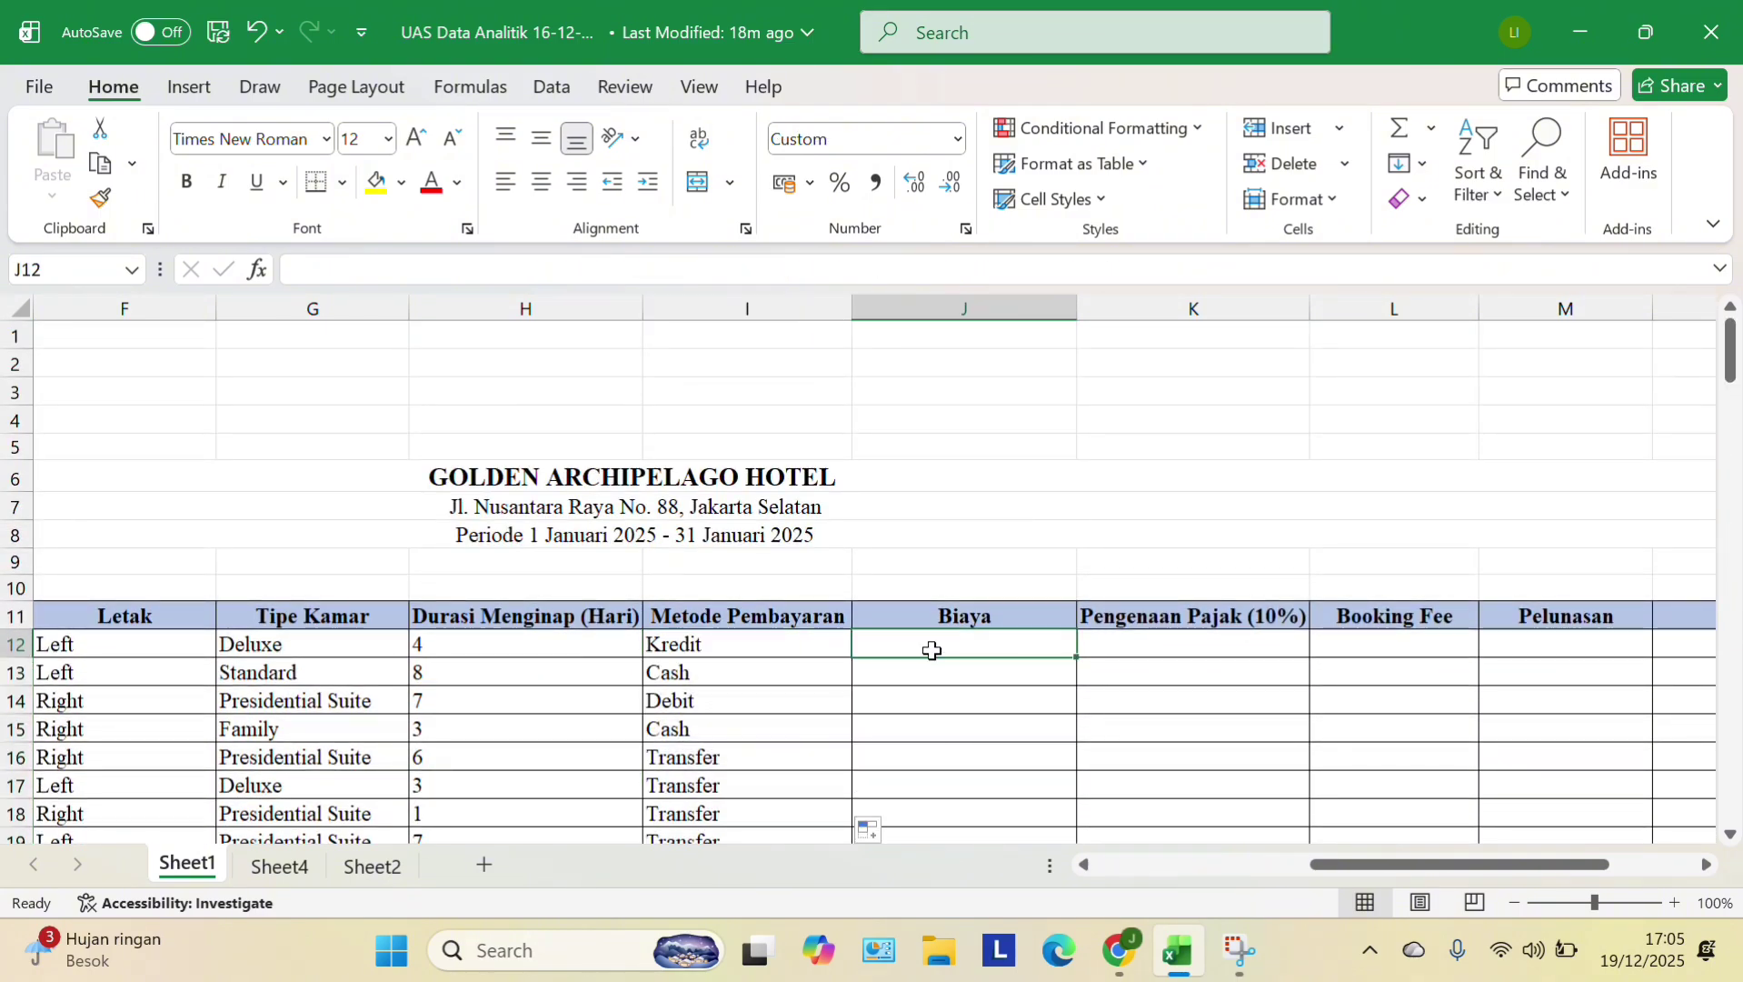
text(=VL)
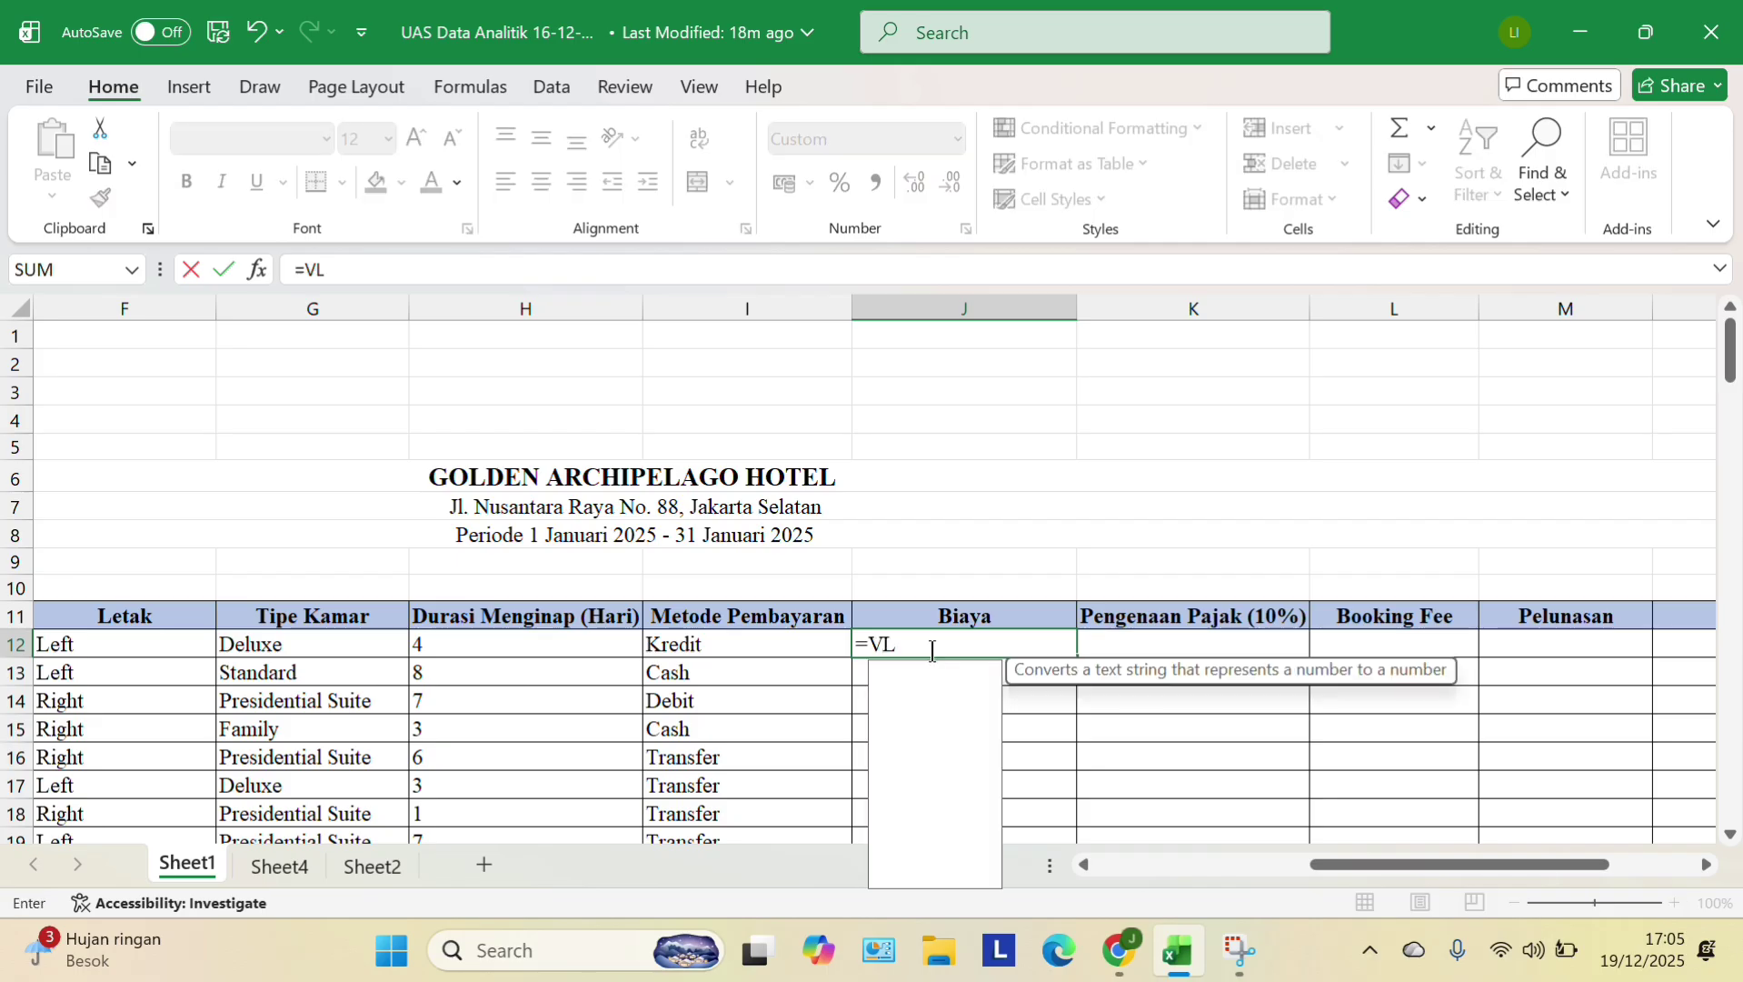
text(OOKUP)
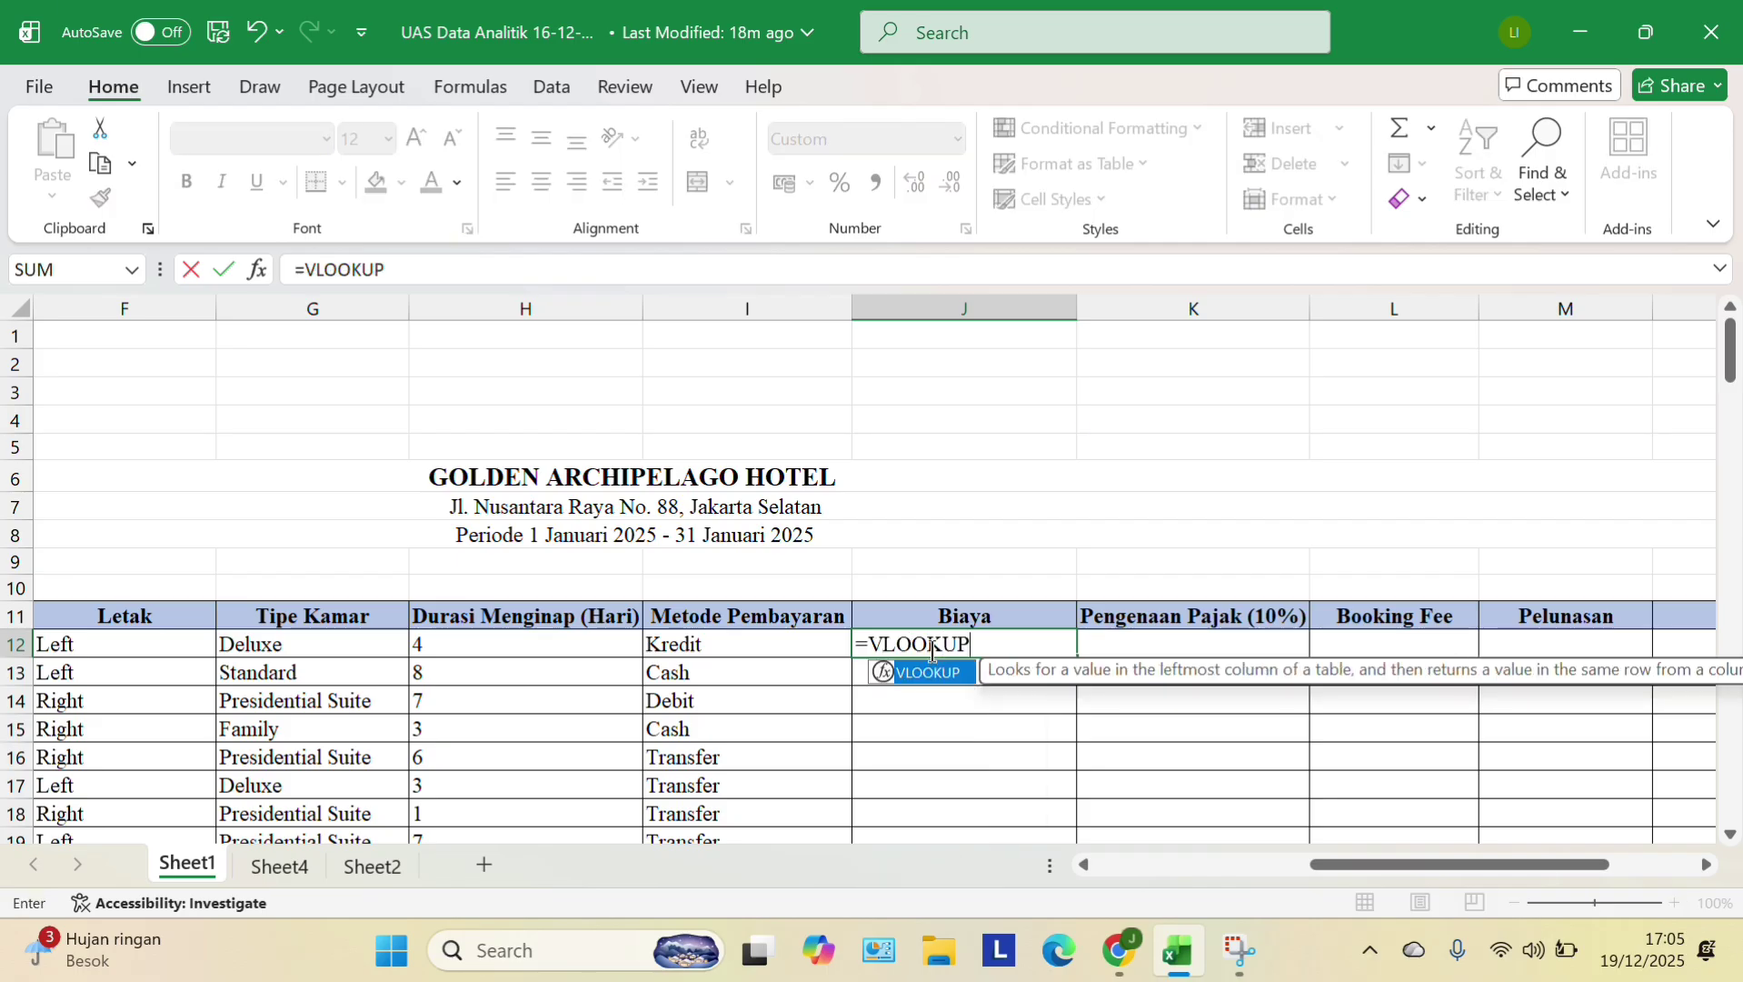
text((LEF)
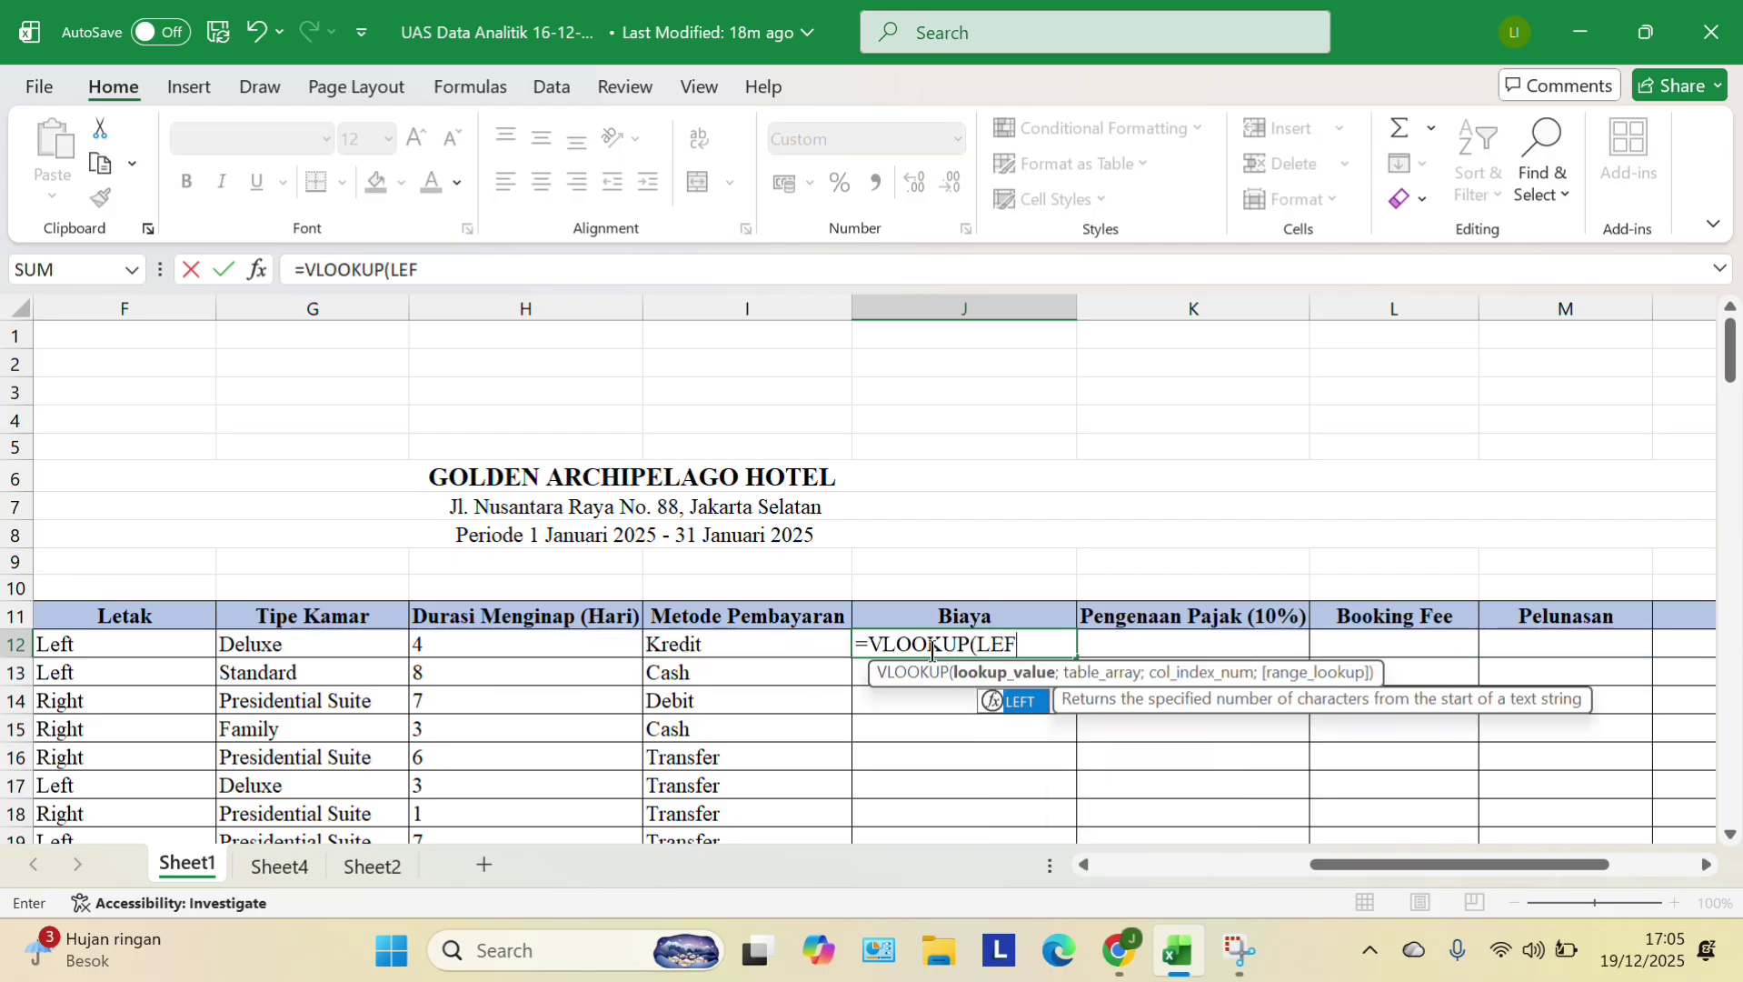
text(T()
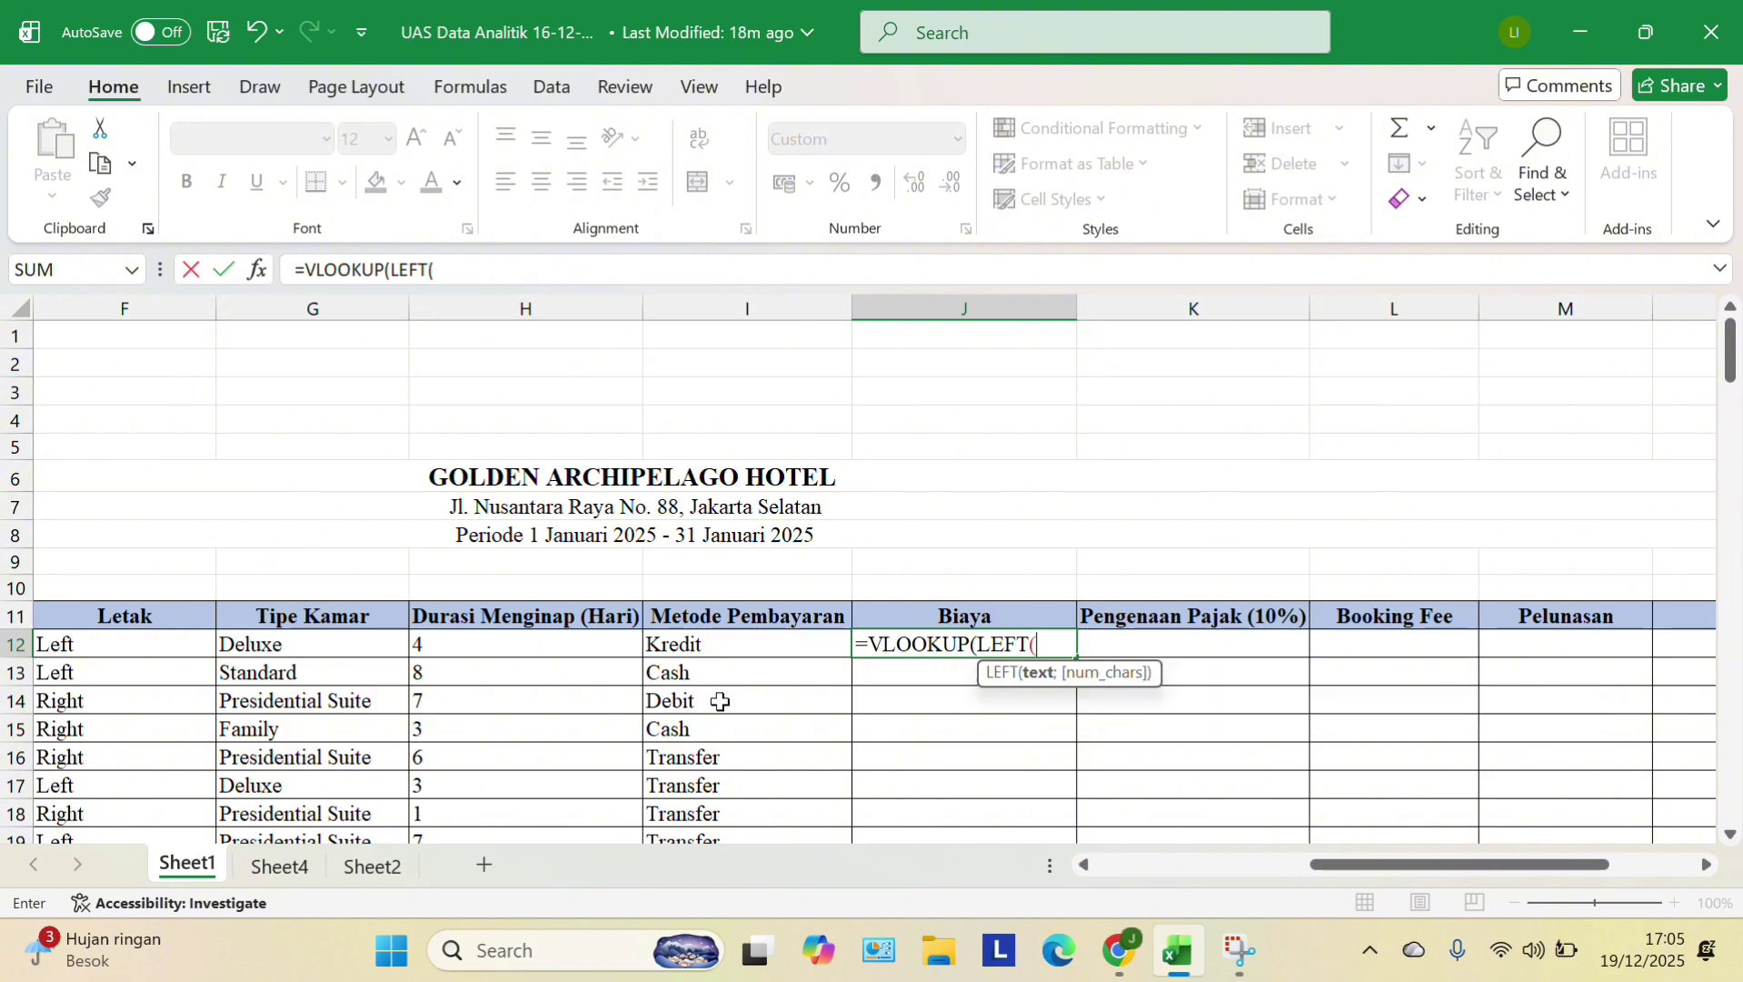
scroll(713, 682, left, 1)
scroll(707, 668, left, 6)
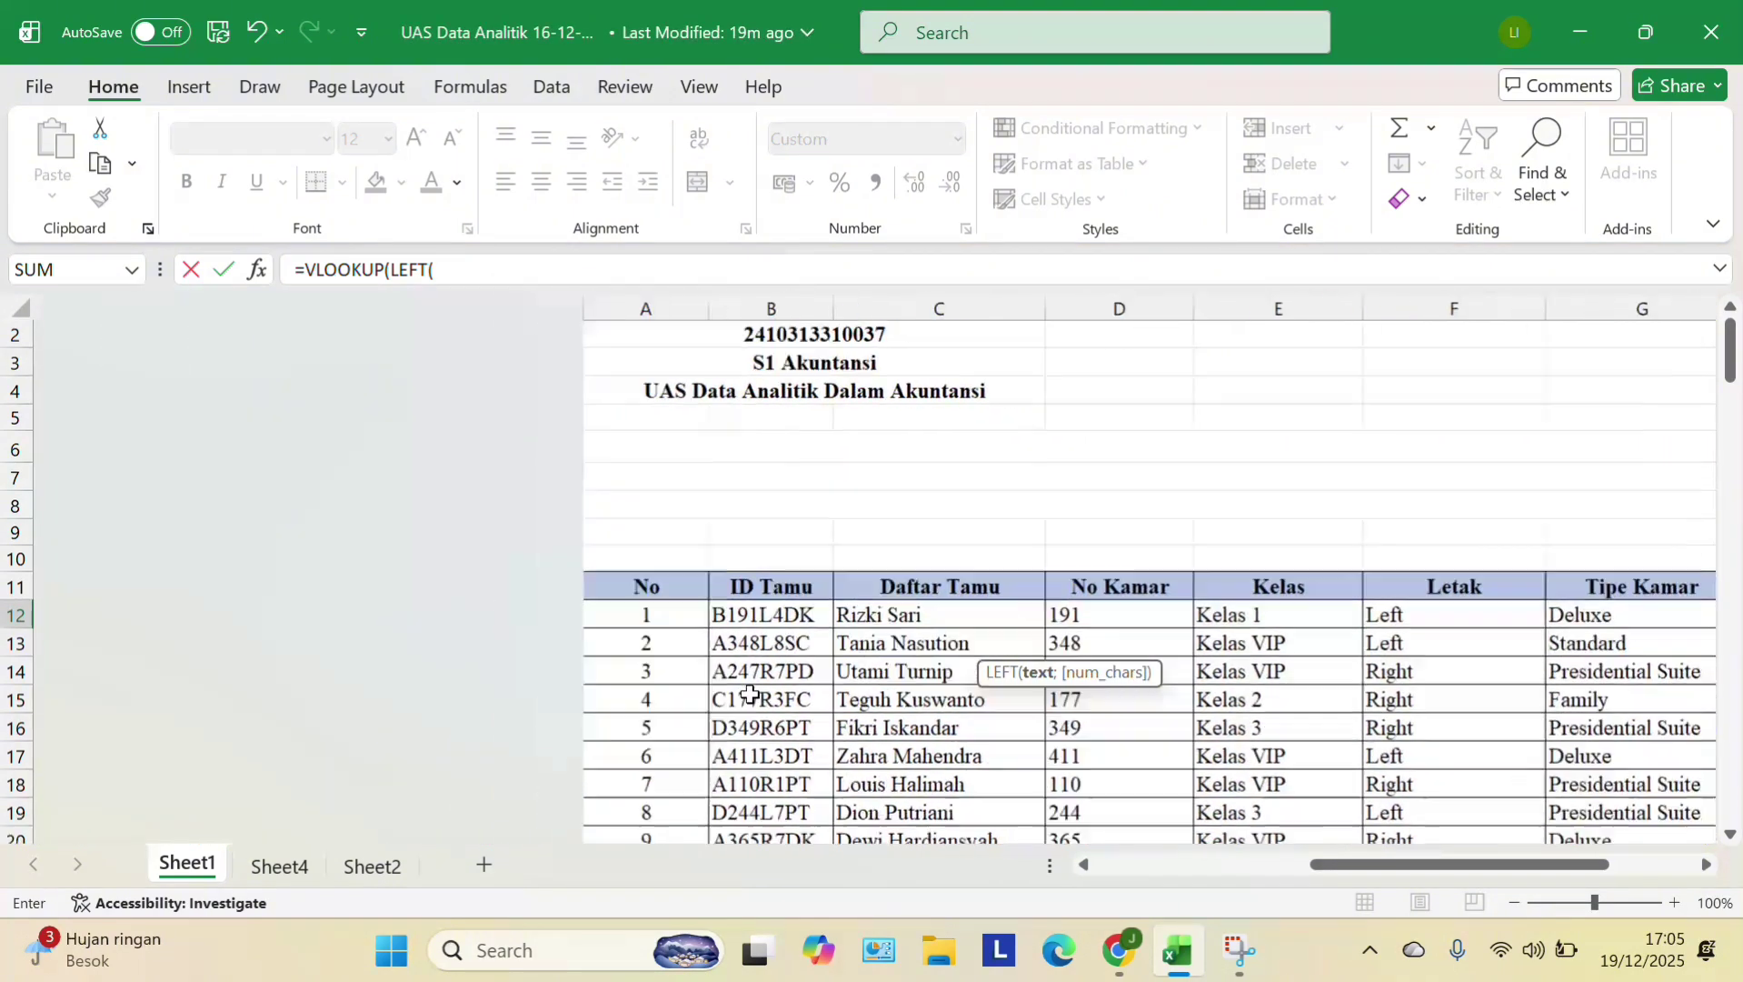
scroll(749, 695, right, 6)
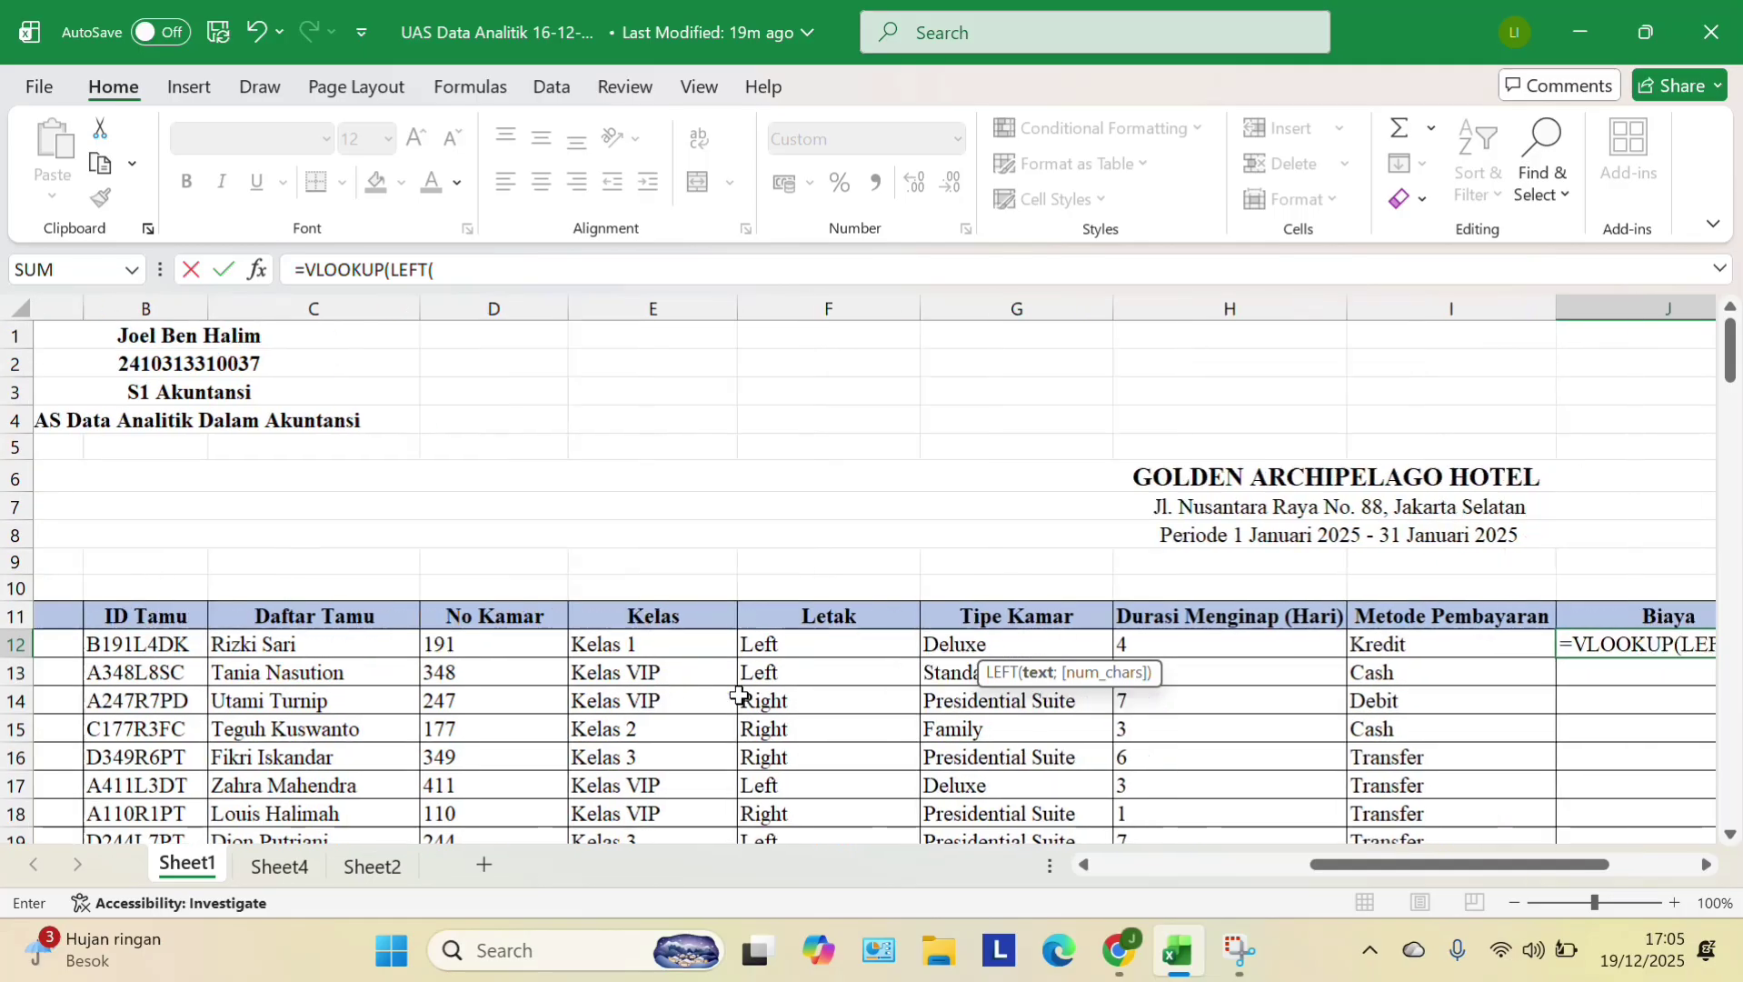
scroll(800, 728, right, 2)
scroll(836, 724, left, 2)
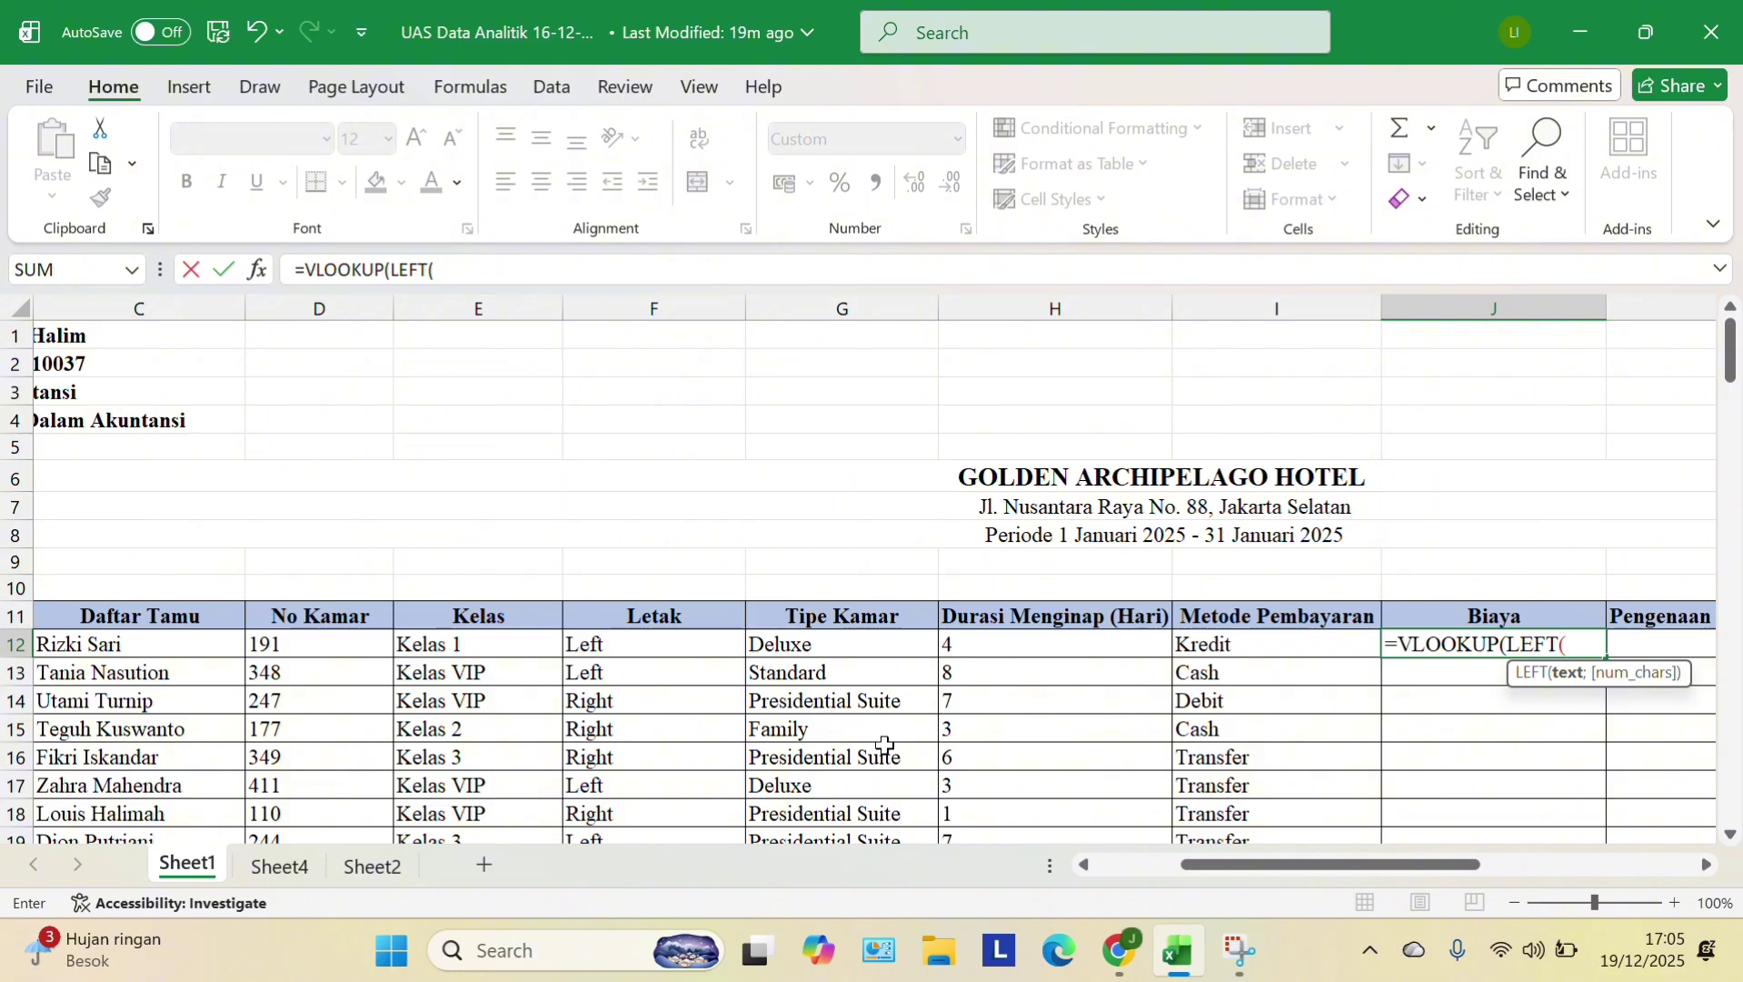
scroll(1045, 763, right, 2)
scroll(1057, 787, right, 3)
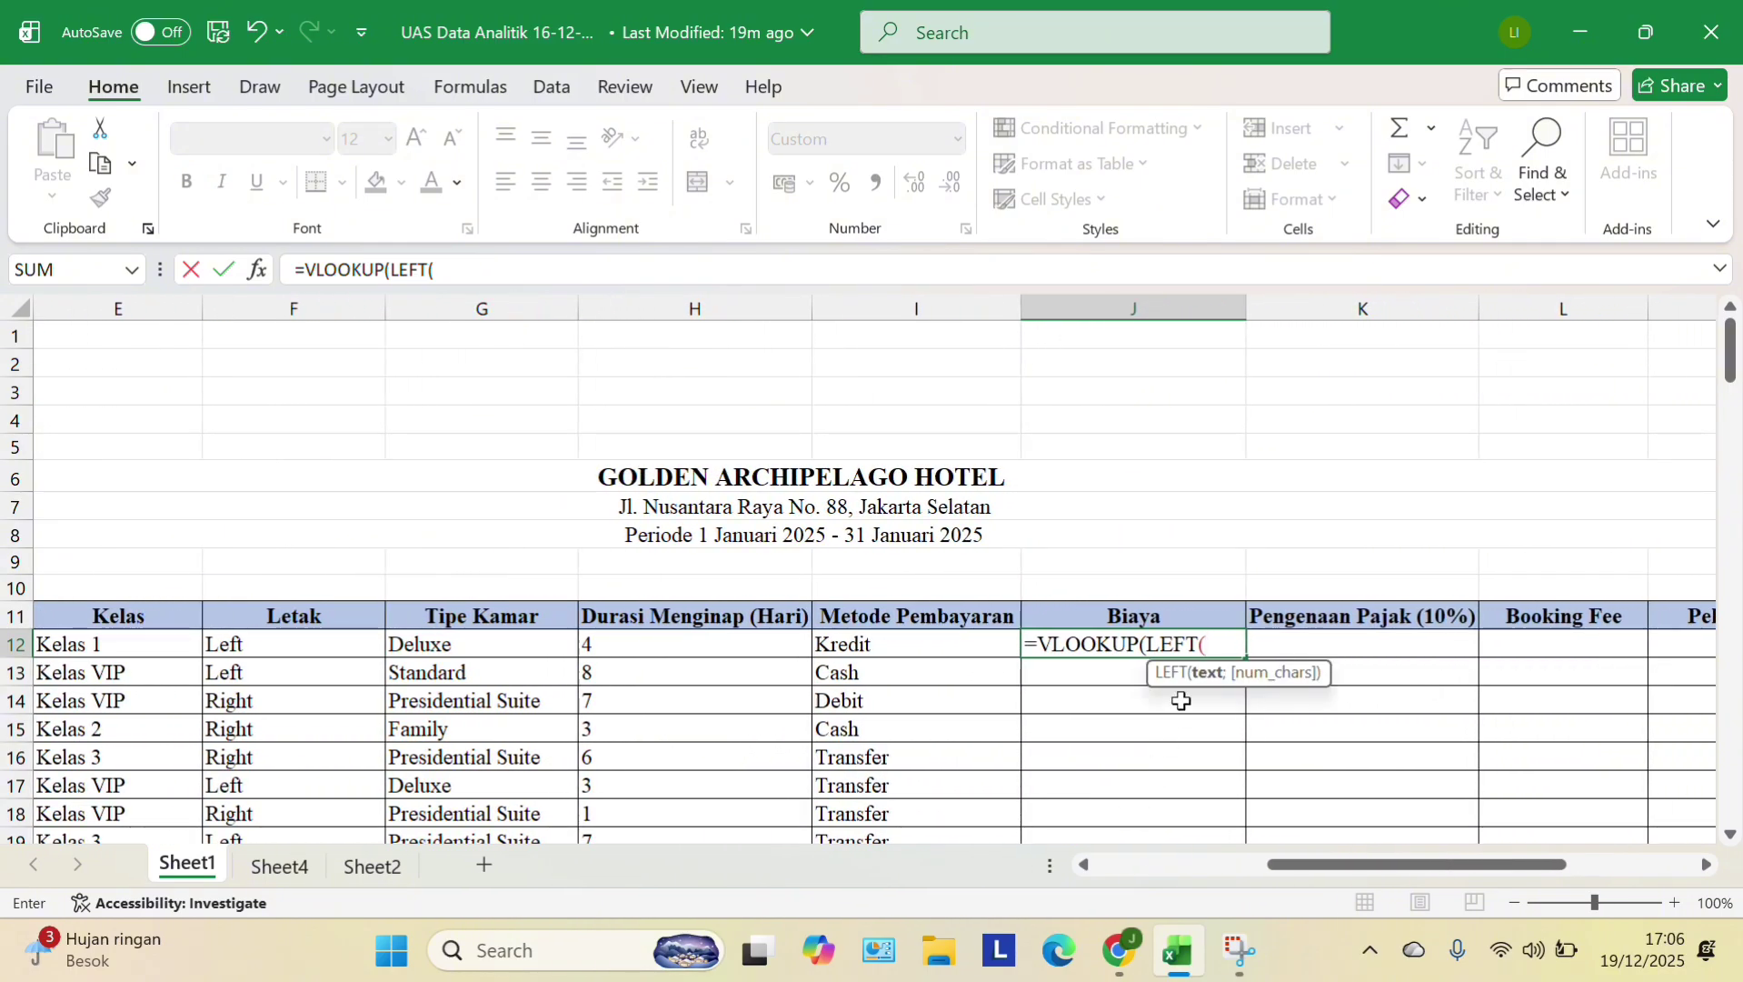
scroll(1147, 696, left, 8)
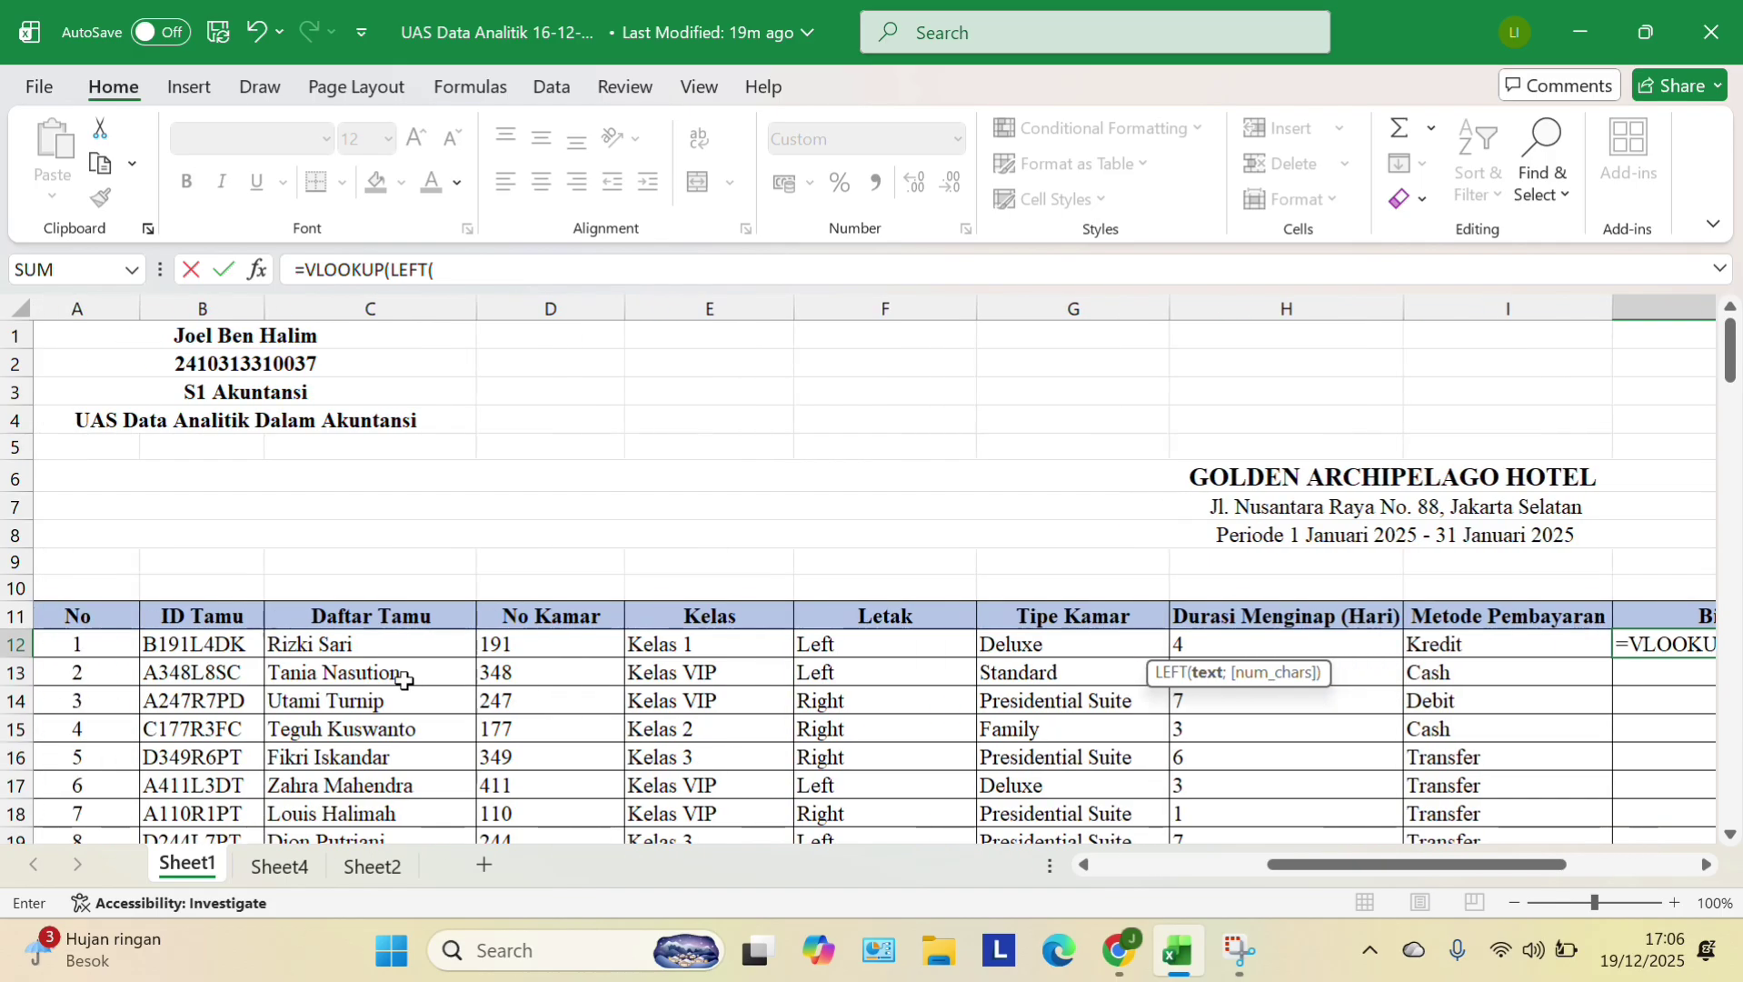
click(199, 644)
scroll(604, 733, right, 6)
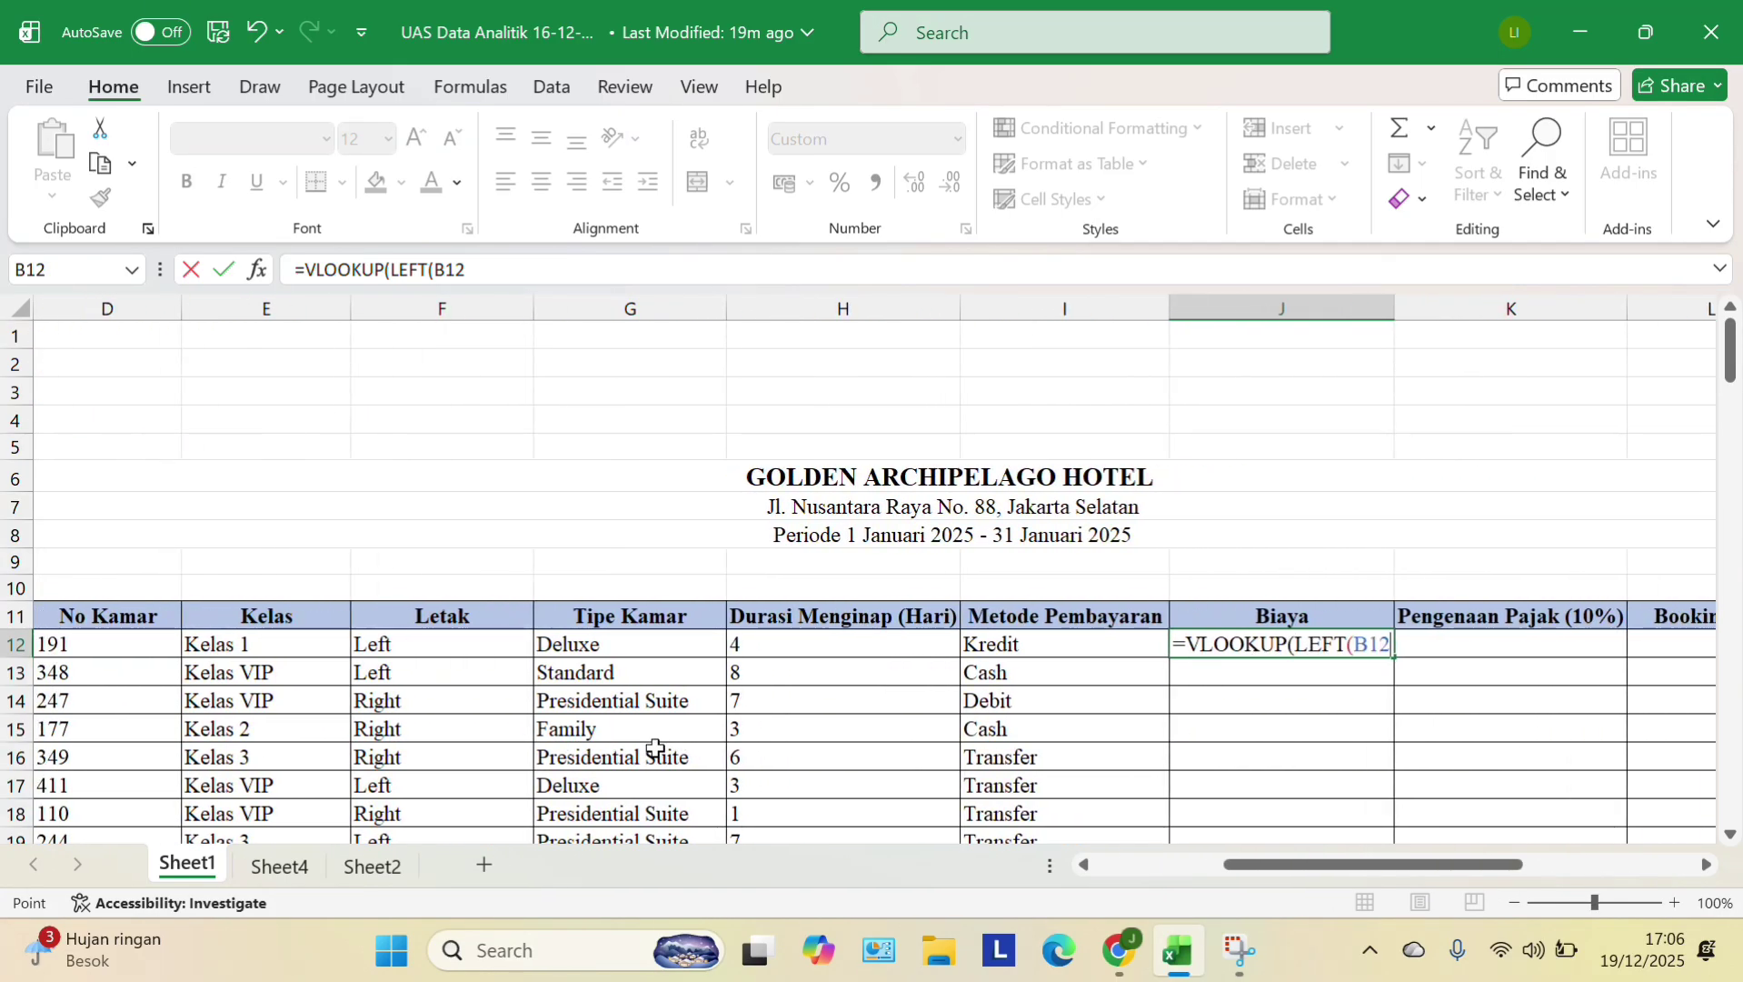
text(;1))
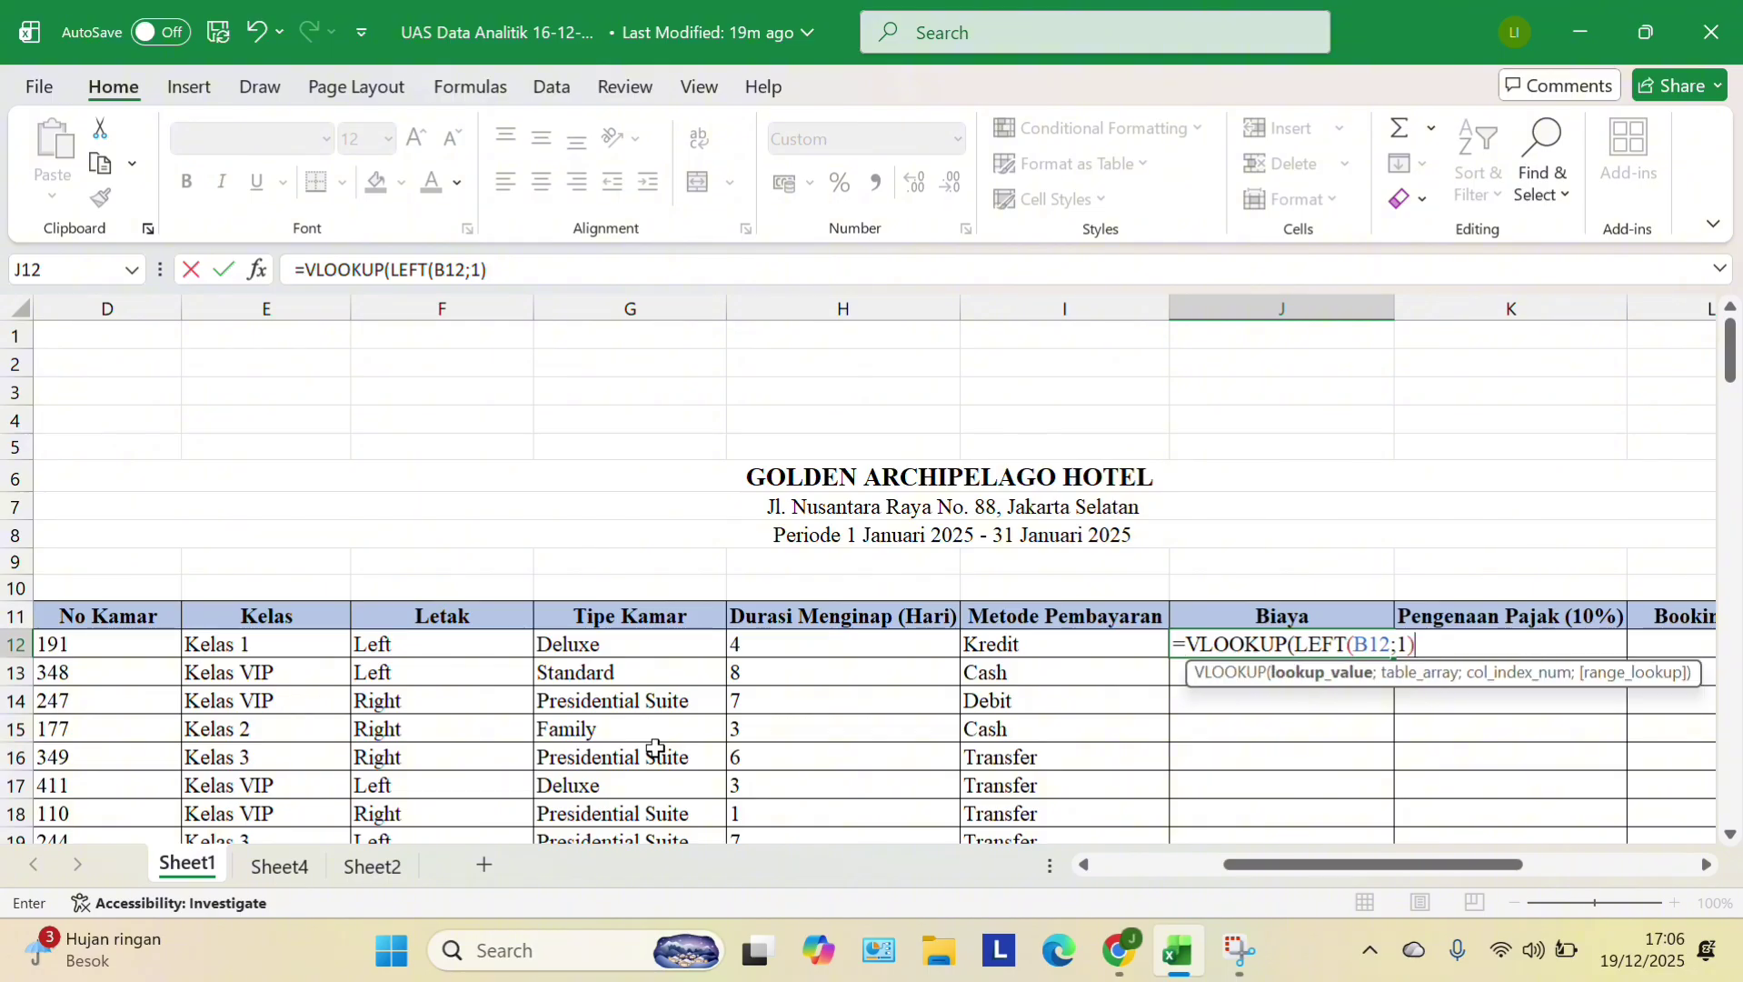
- Use the room rate table as the VLOOKUP table array in J12, with the absolute reference $A$131:$F$136
text(;)
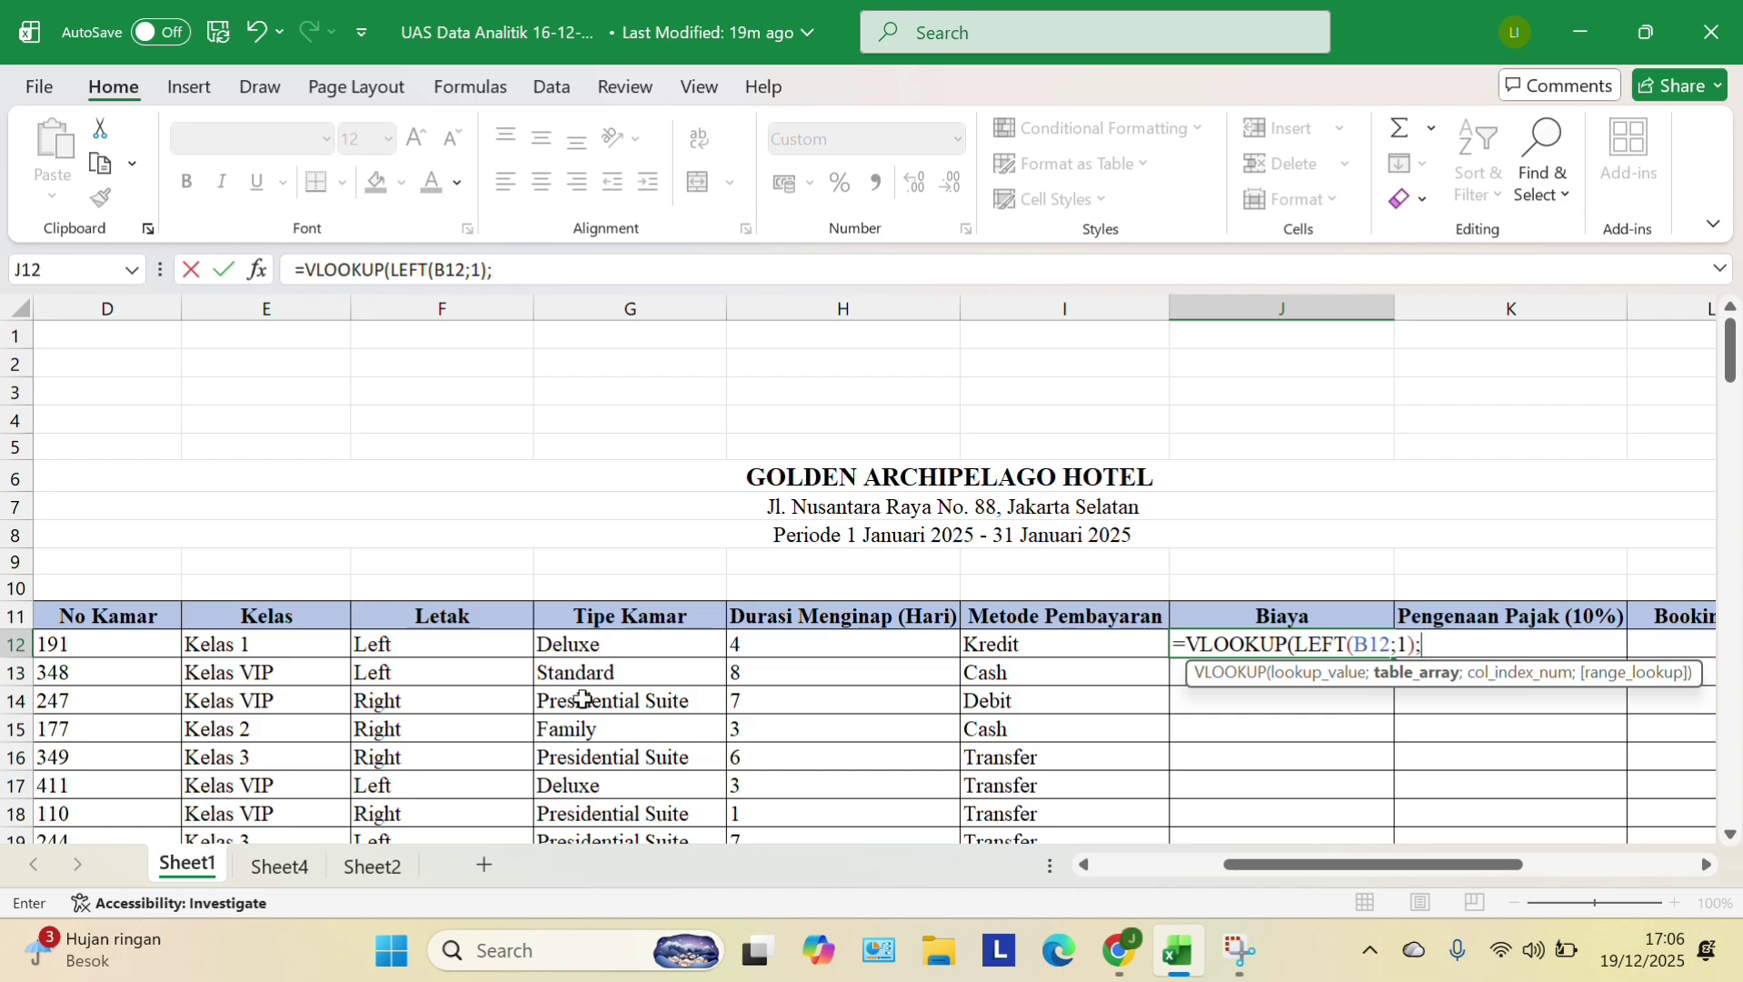
scroll(630, 623, down, 20)
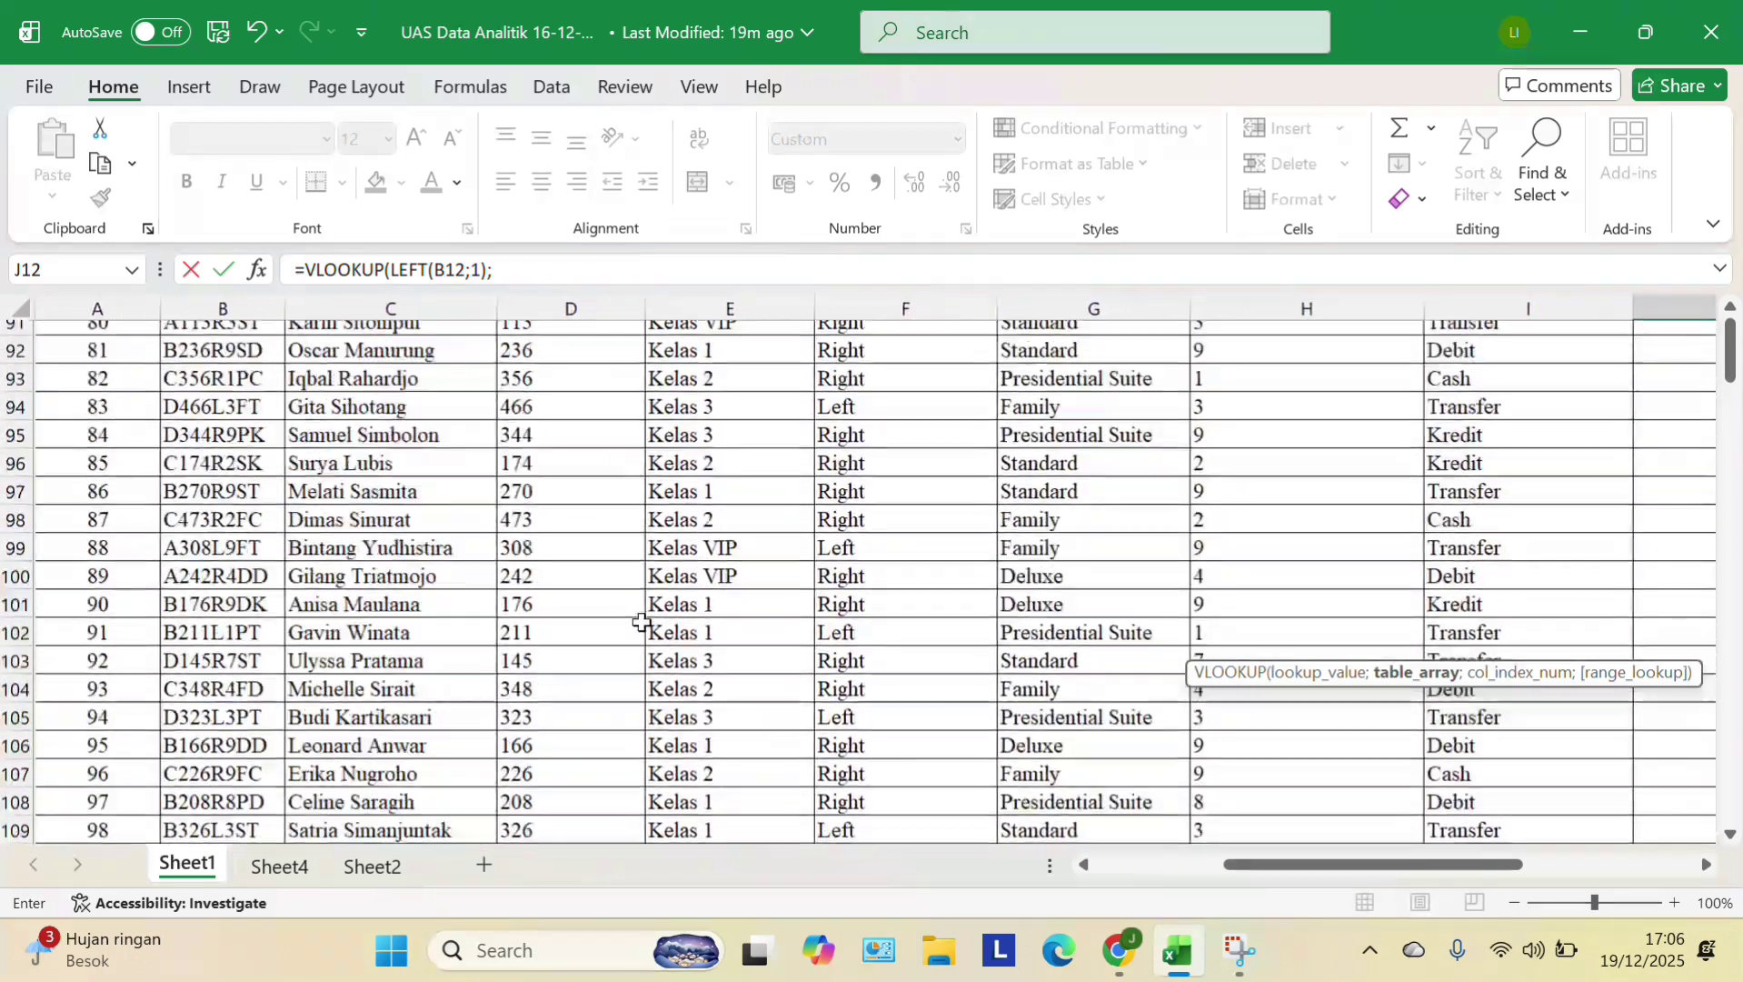
scroll(639, 624, down, 11)
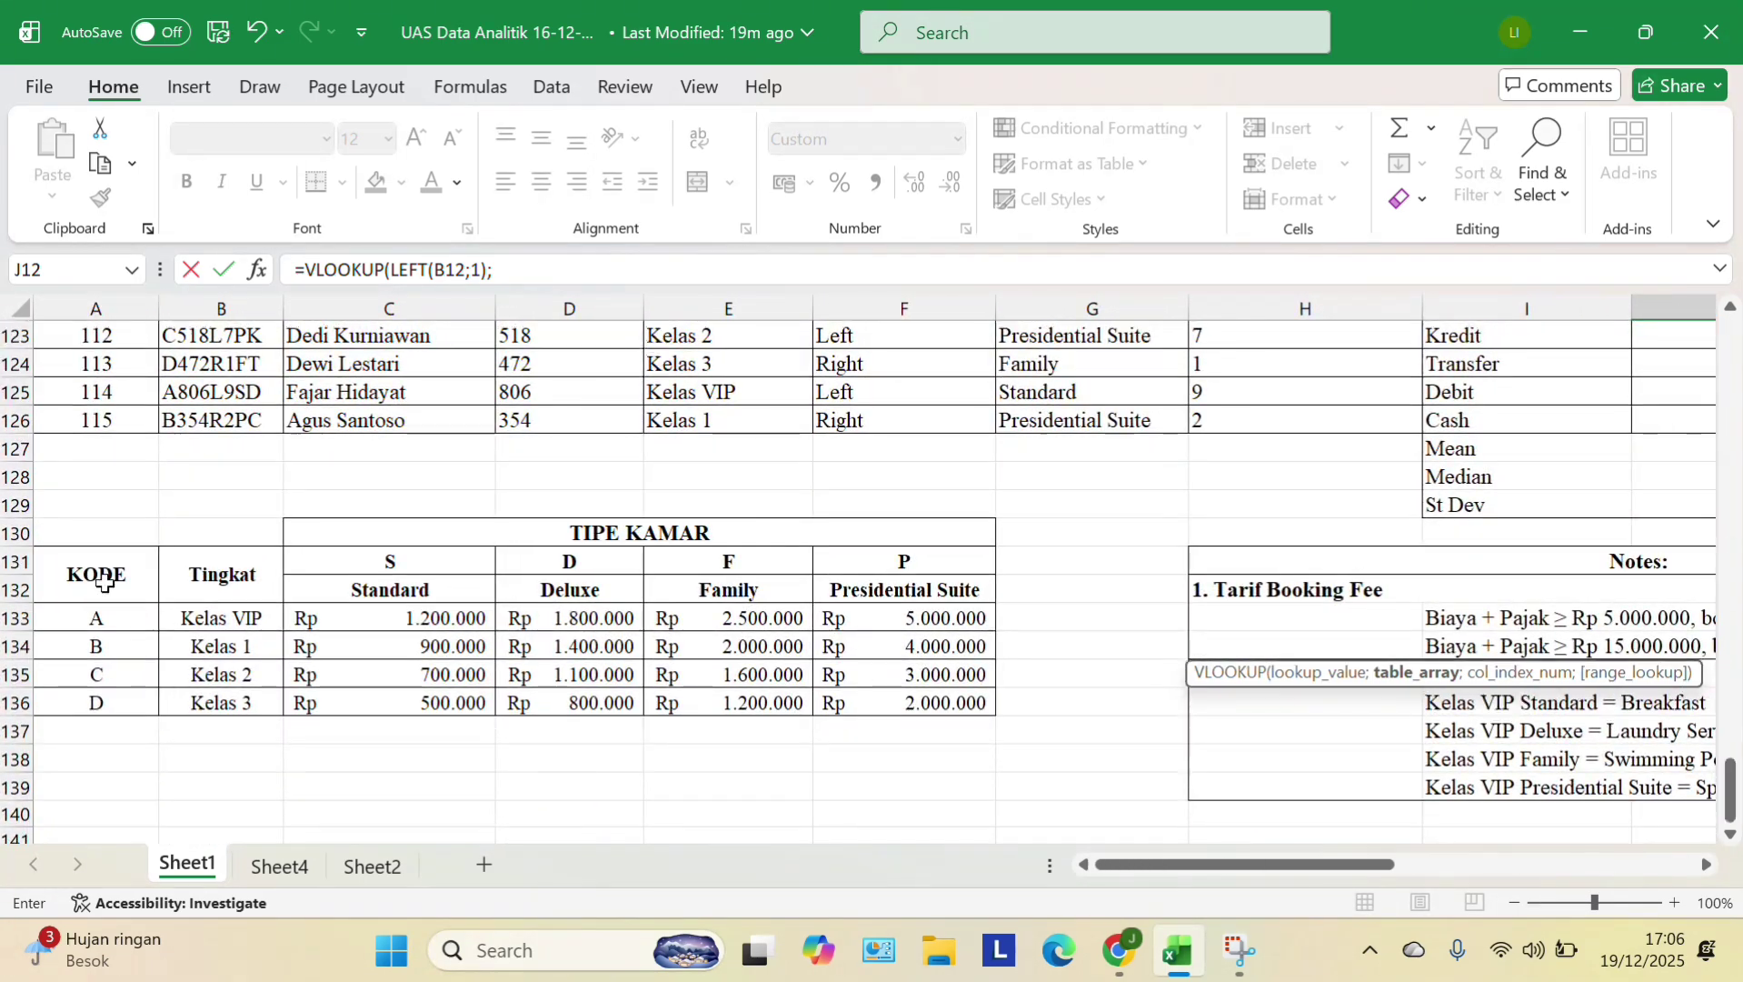
drag(105, 582, 849, 711)
key(F4)
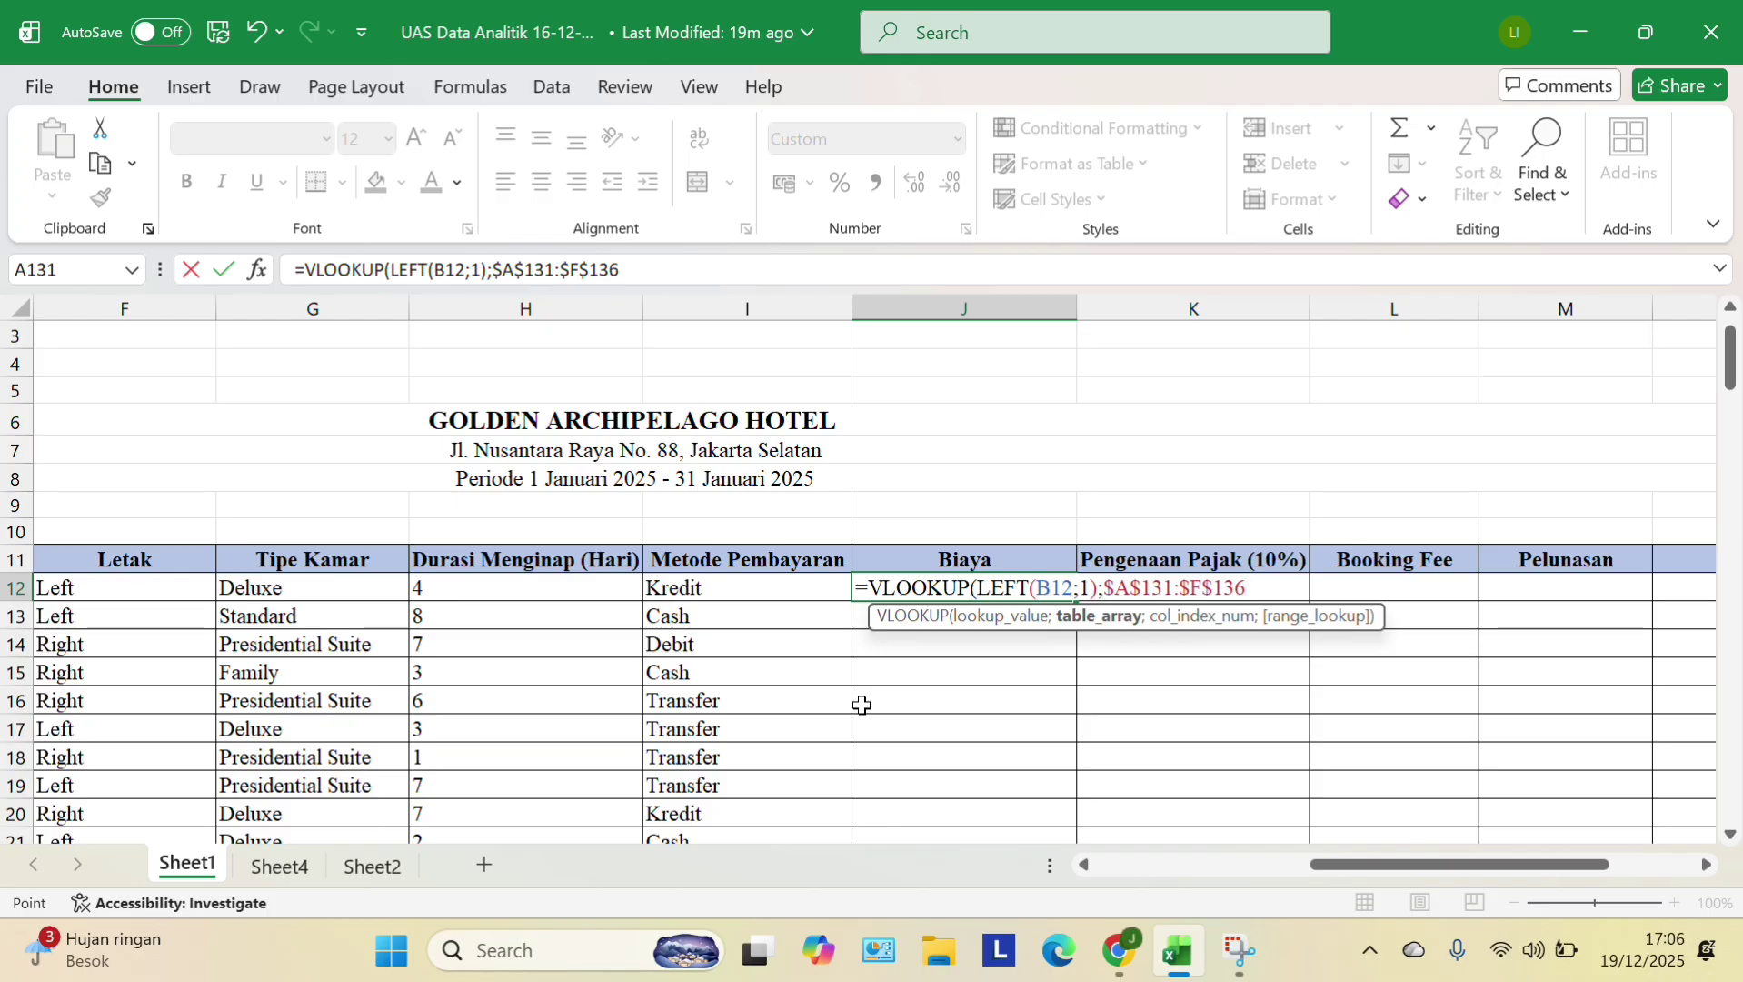
text(;)
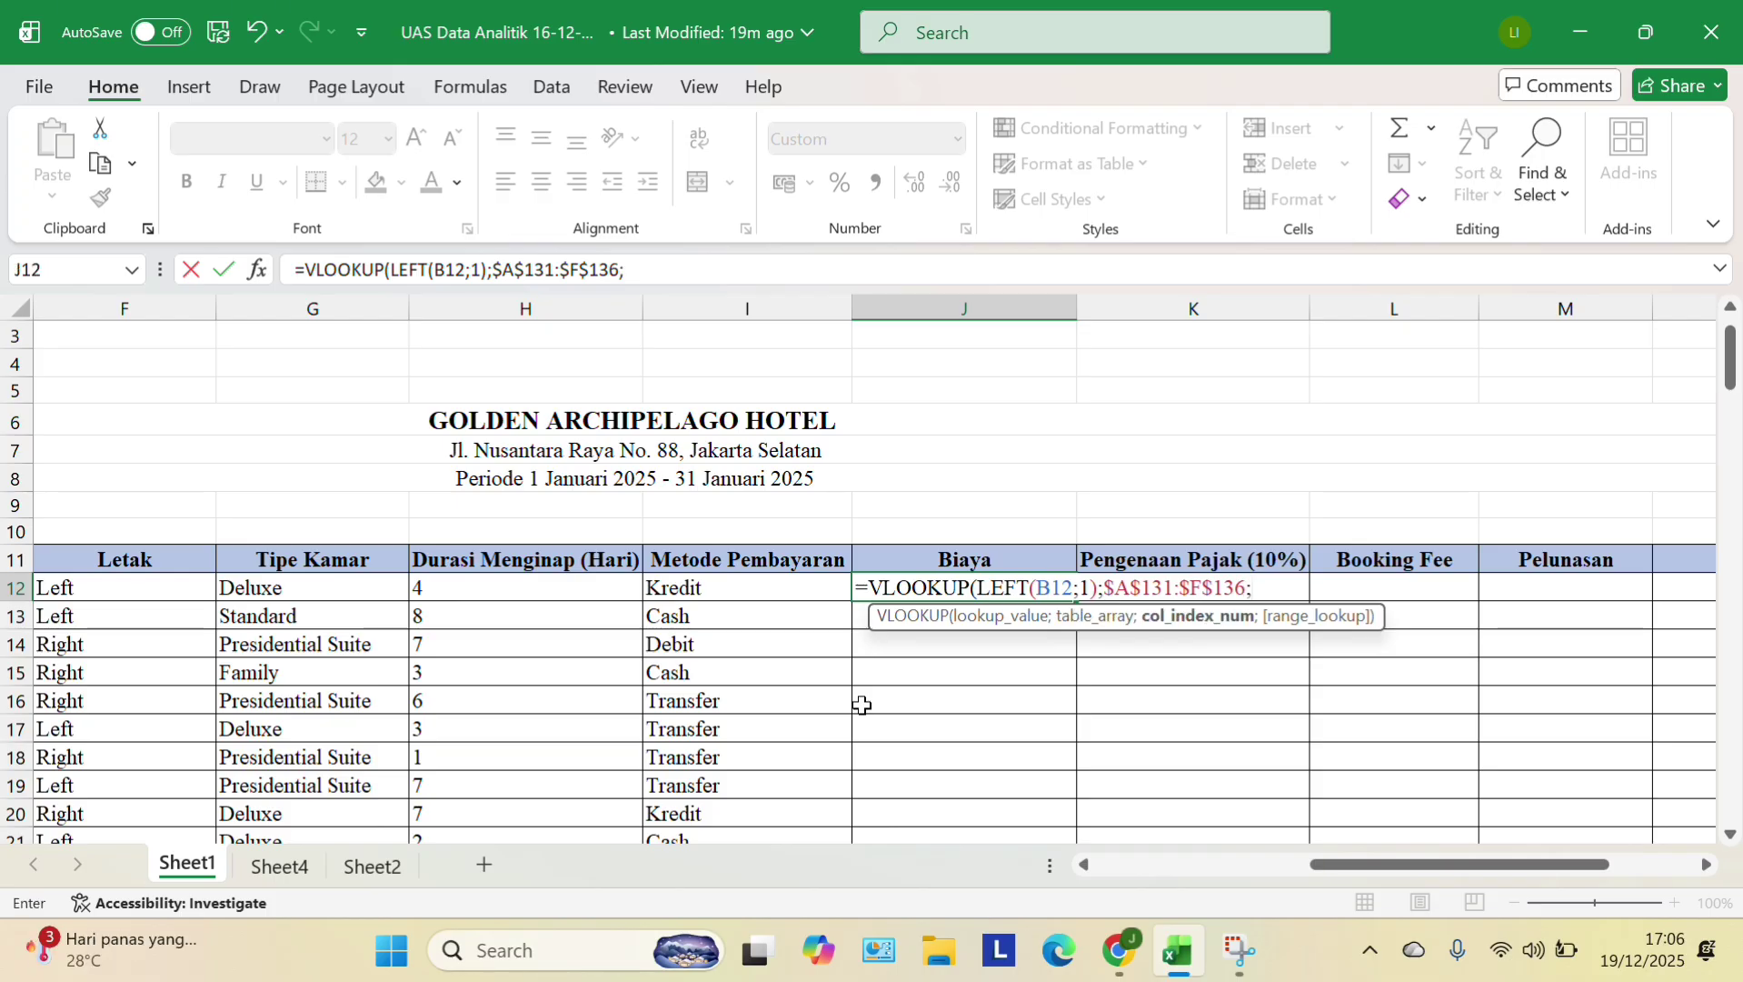
- Start the column index of the J12 VLOOKUP with an IF returning 3 when MID(B12;7;1) equals "S"
text(IF)
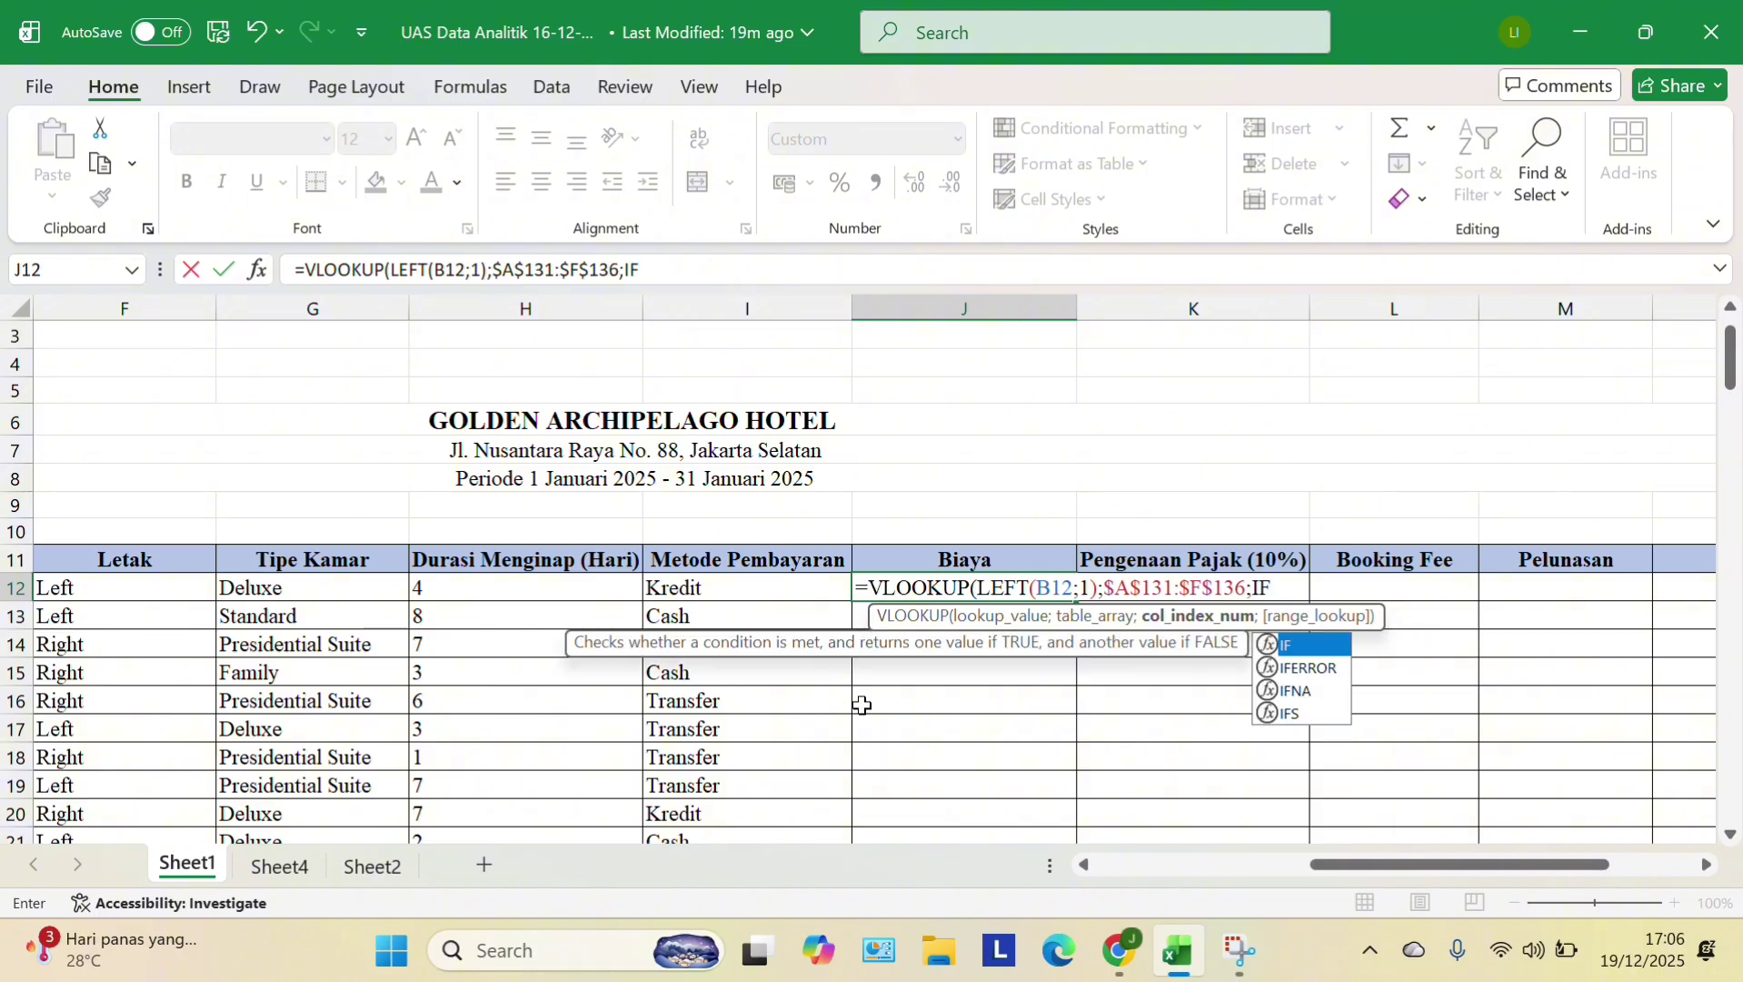
text((MID)
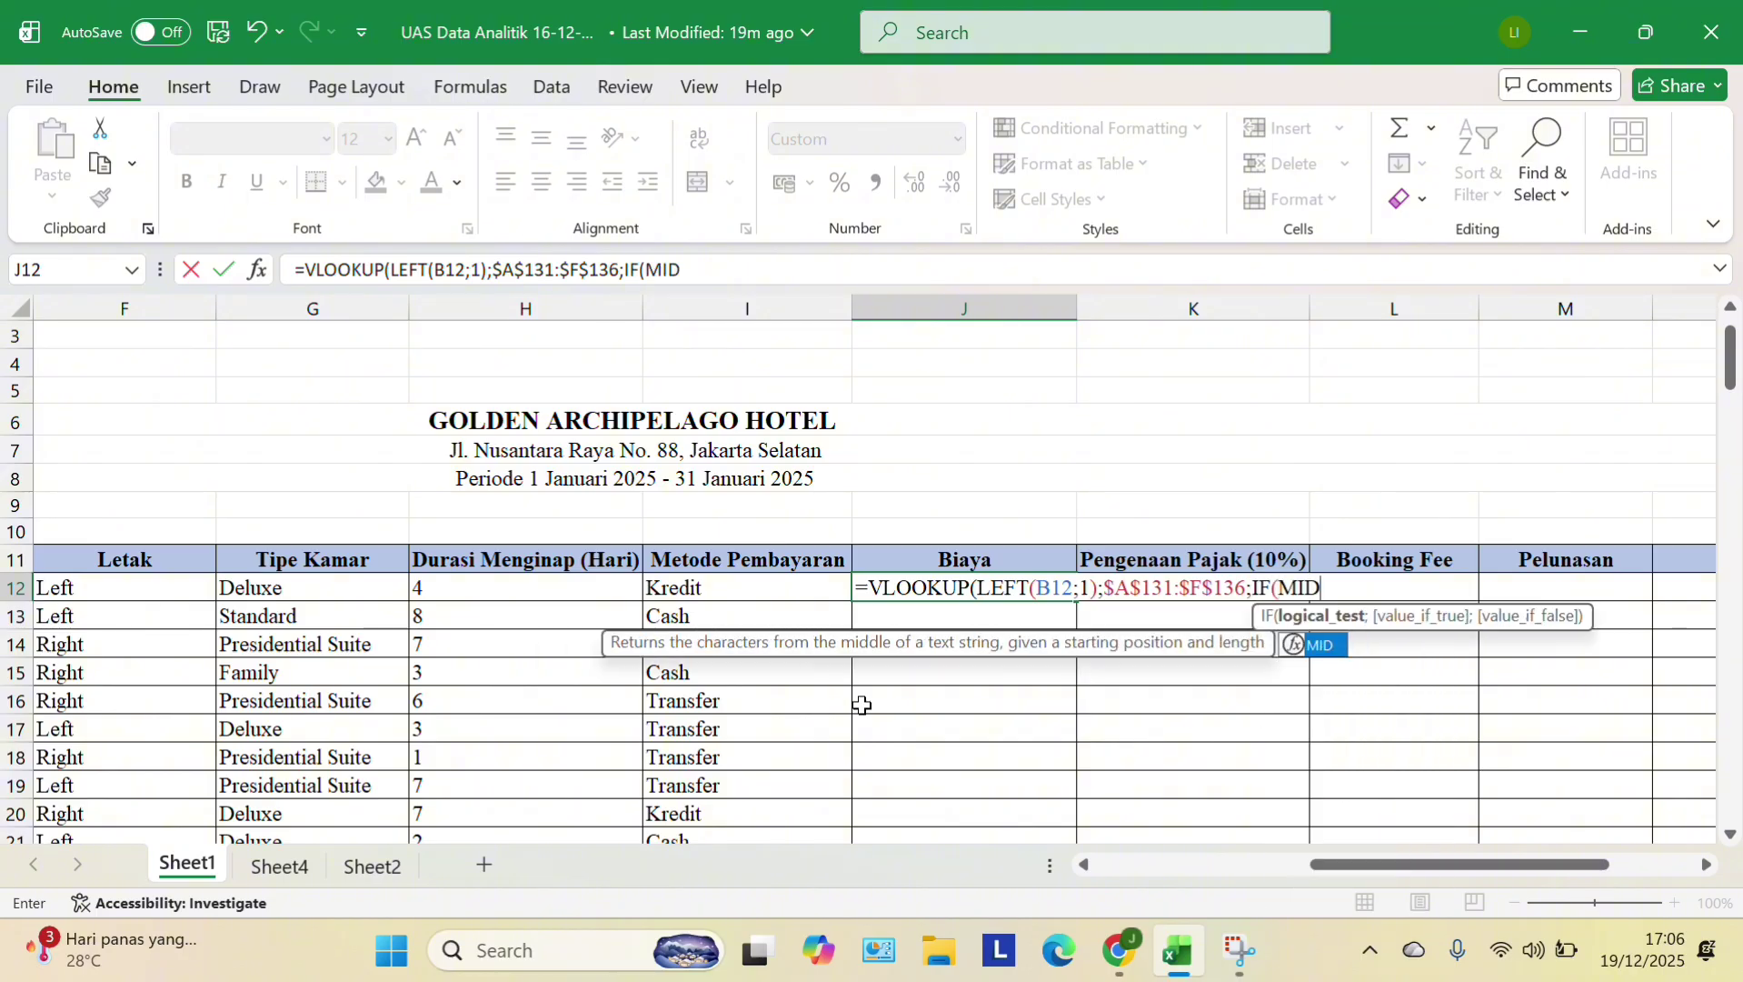
text((B12;7)
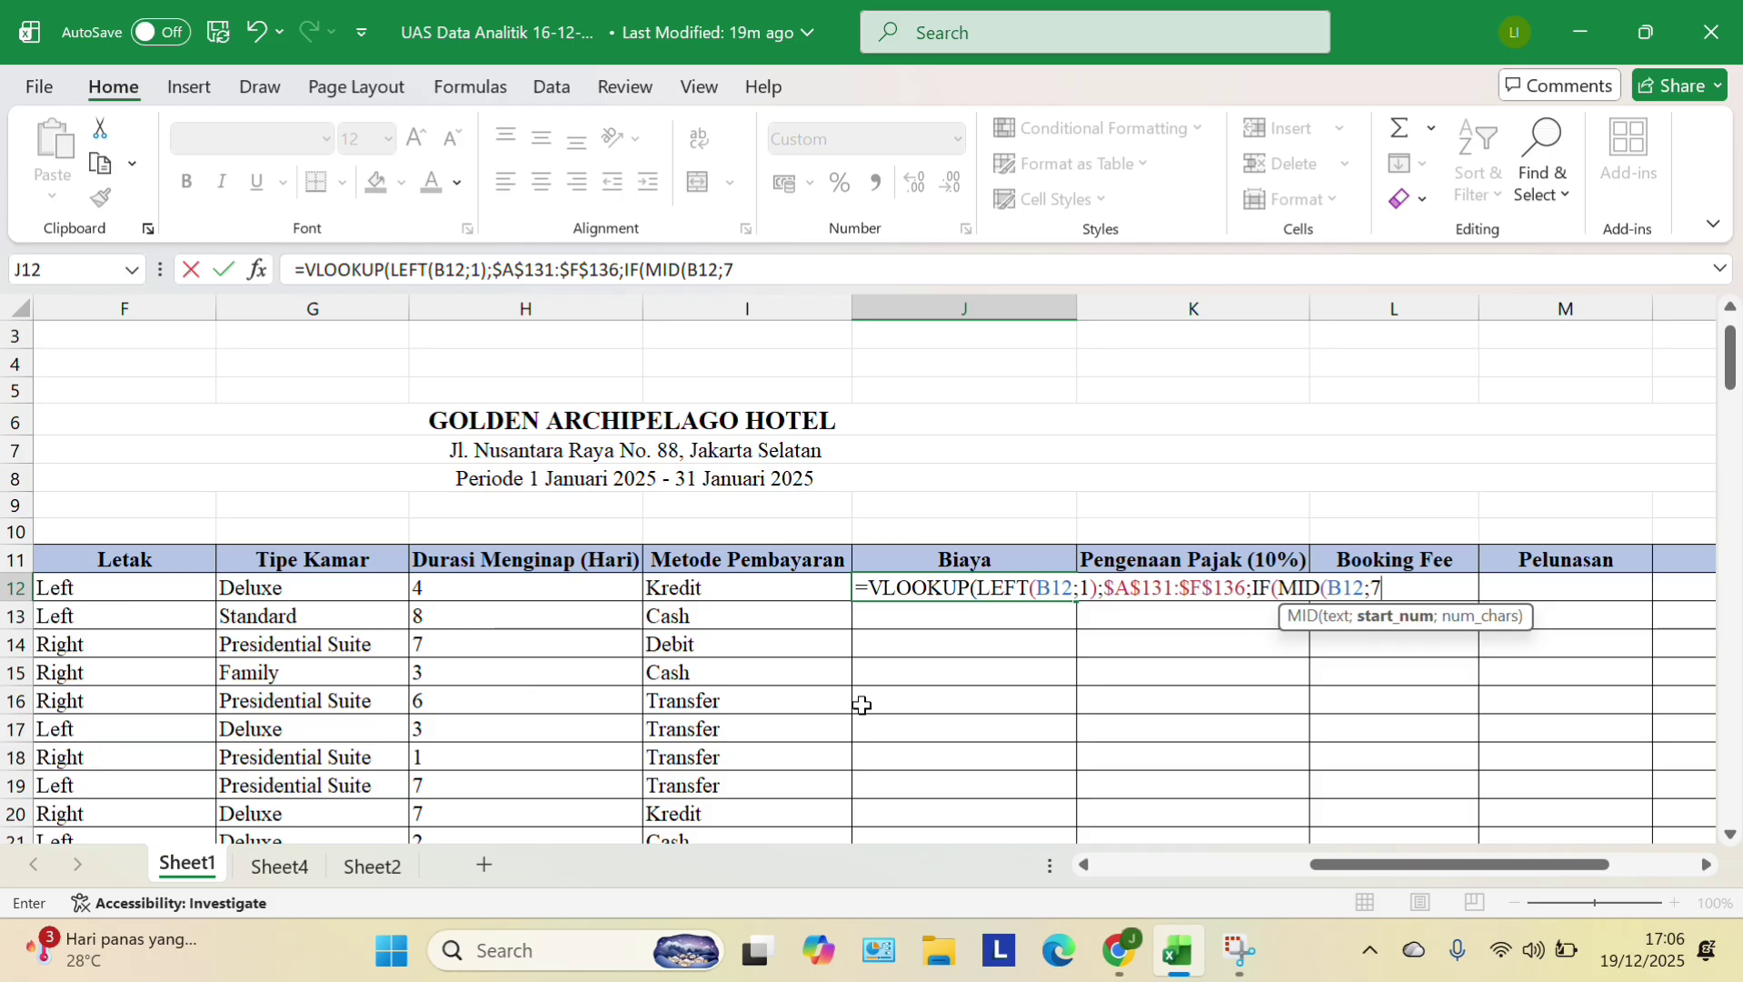
text(;1)
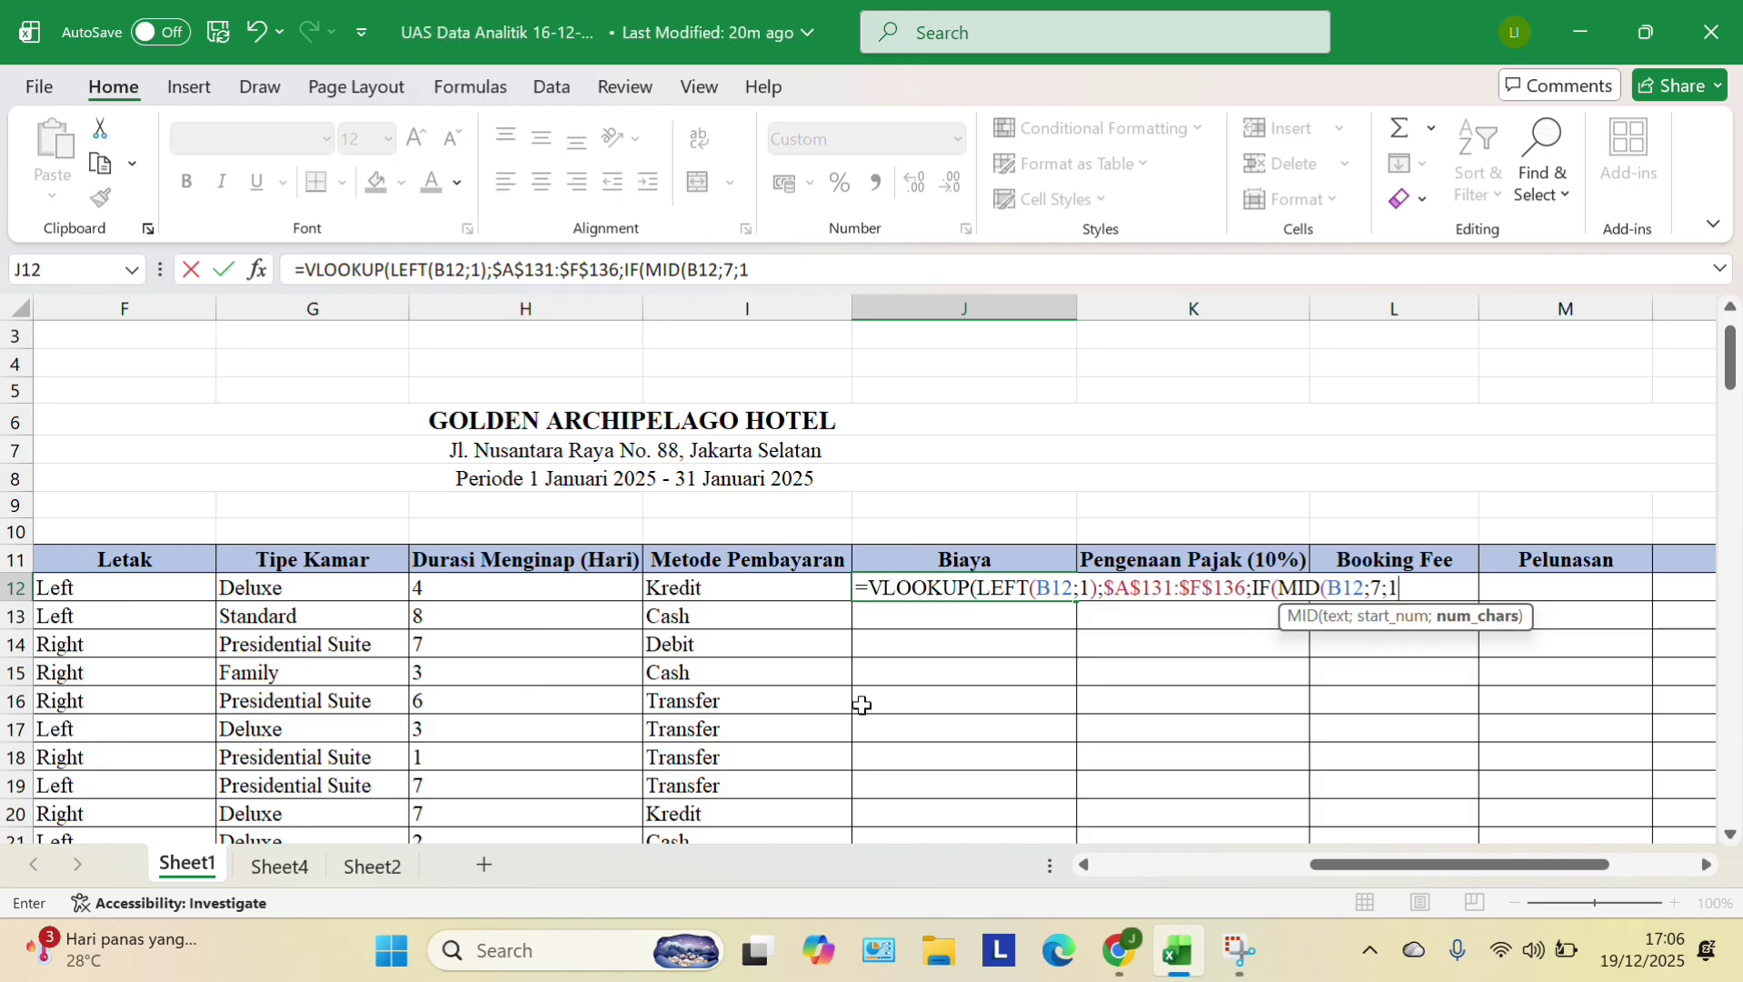
text()="S)
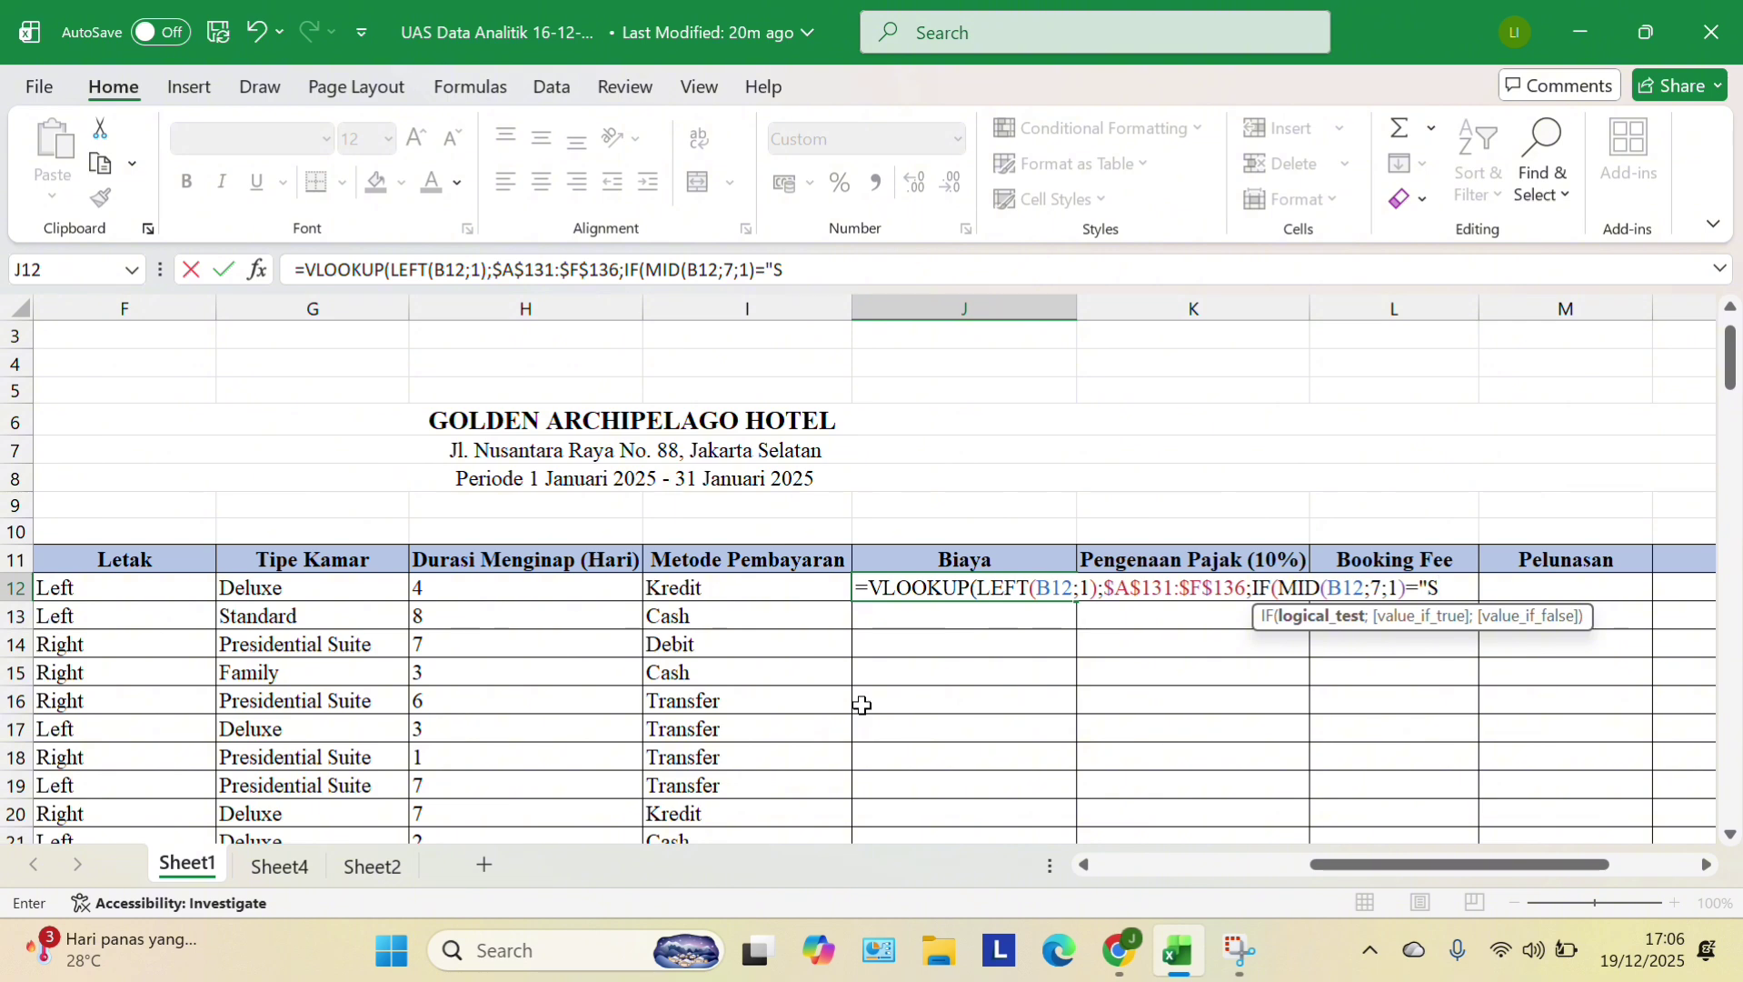
text(";)
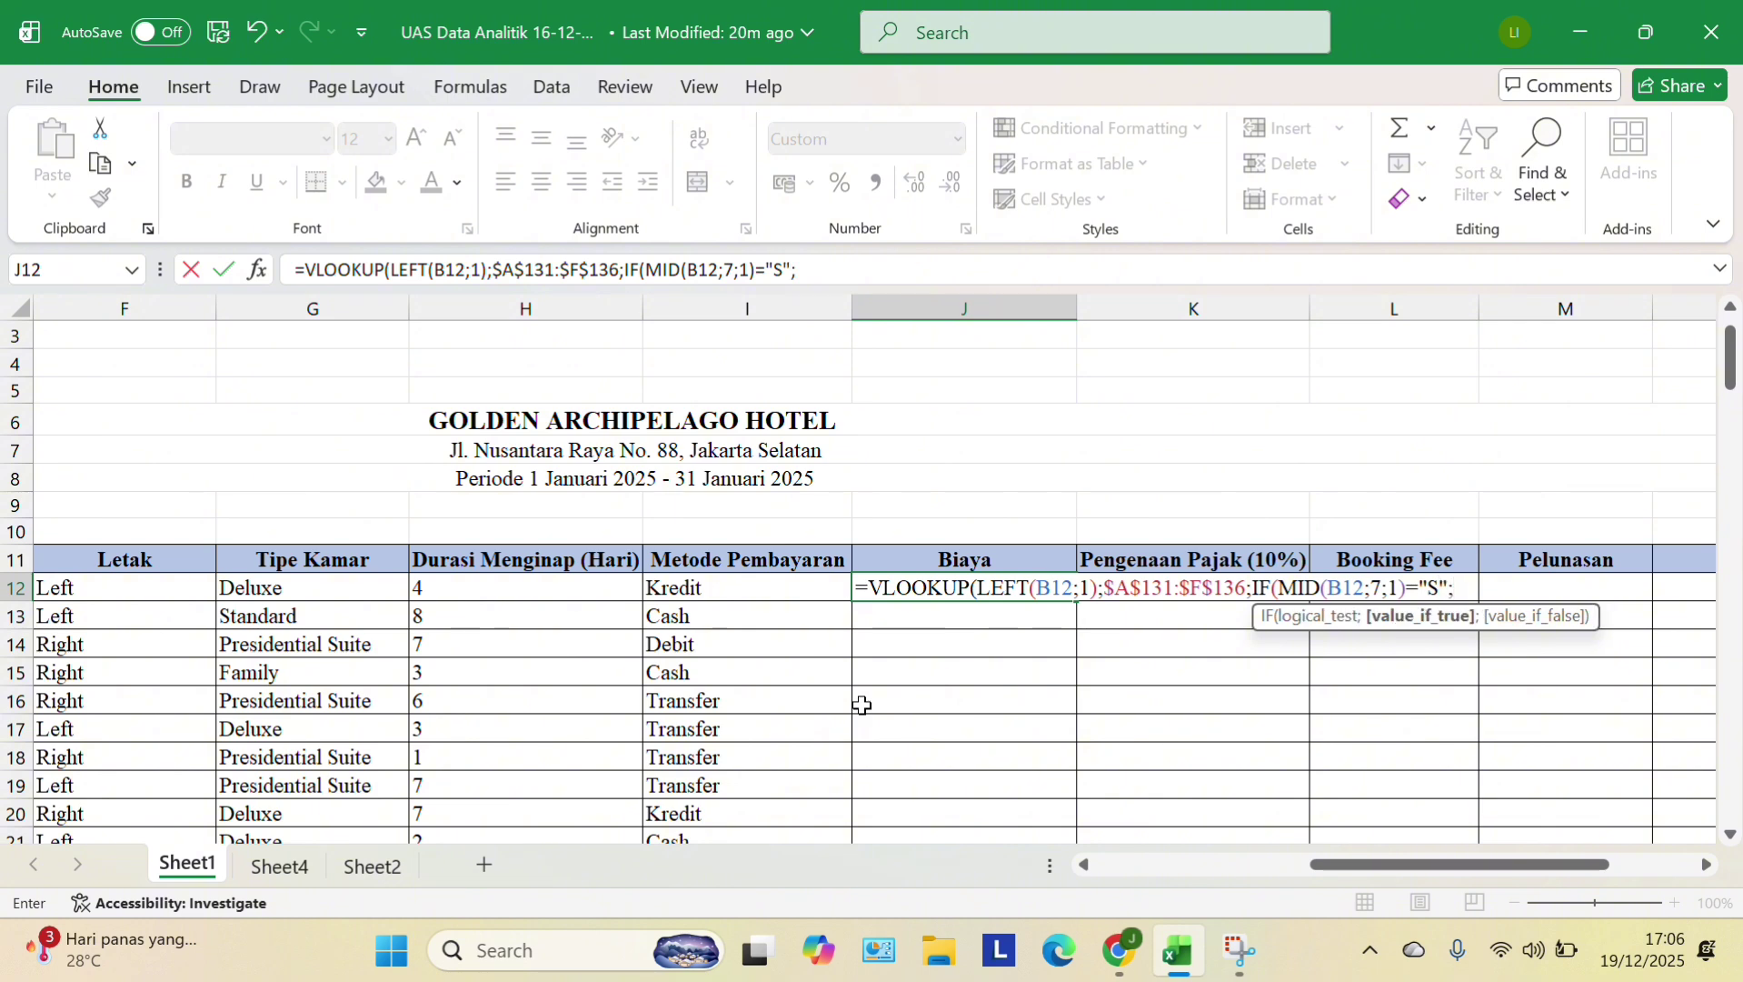
text(3;)
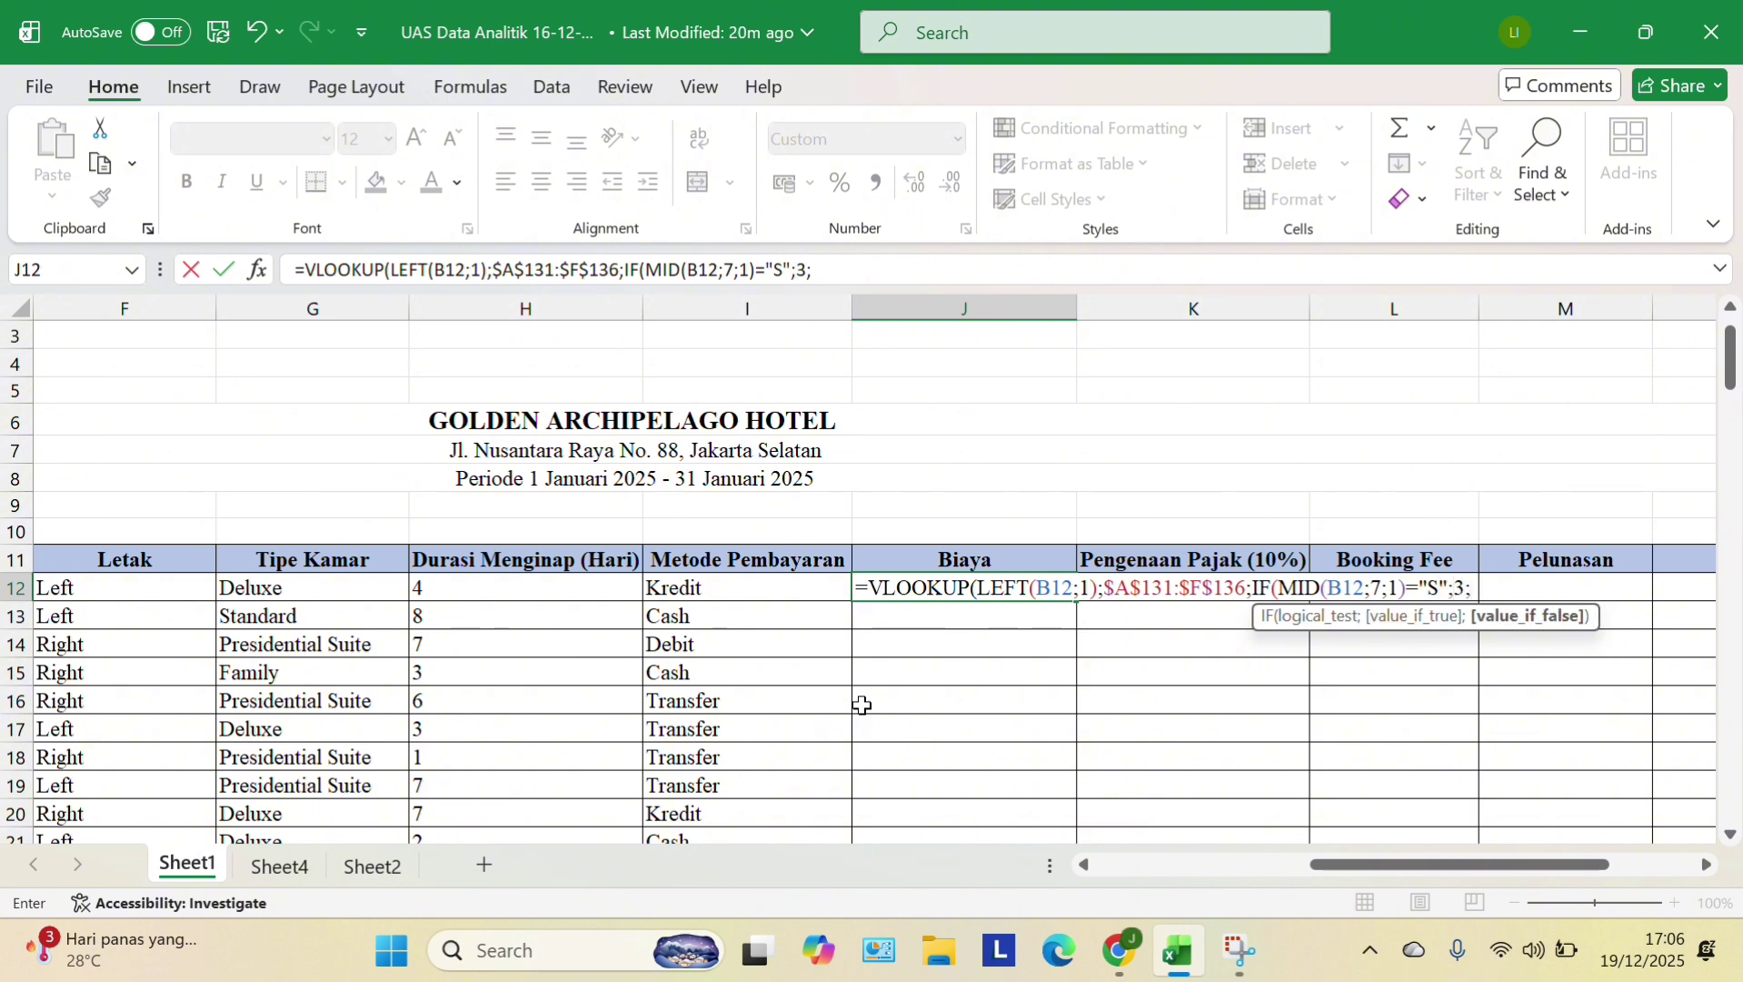
- Add a nested IF to the J12 column index that returns 4 when MID(B12;7;1) equals "D"
text(IF)
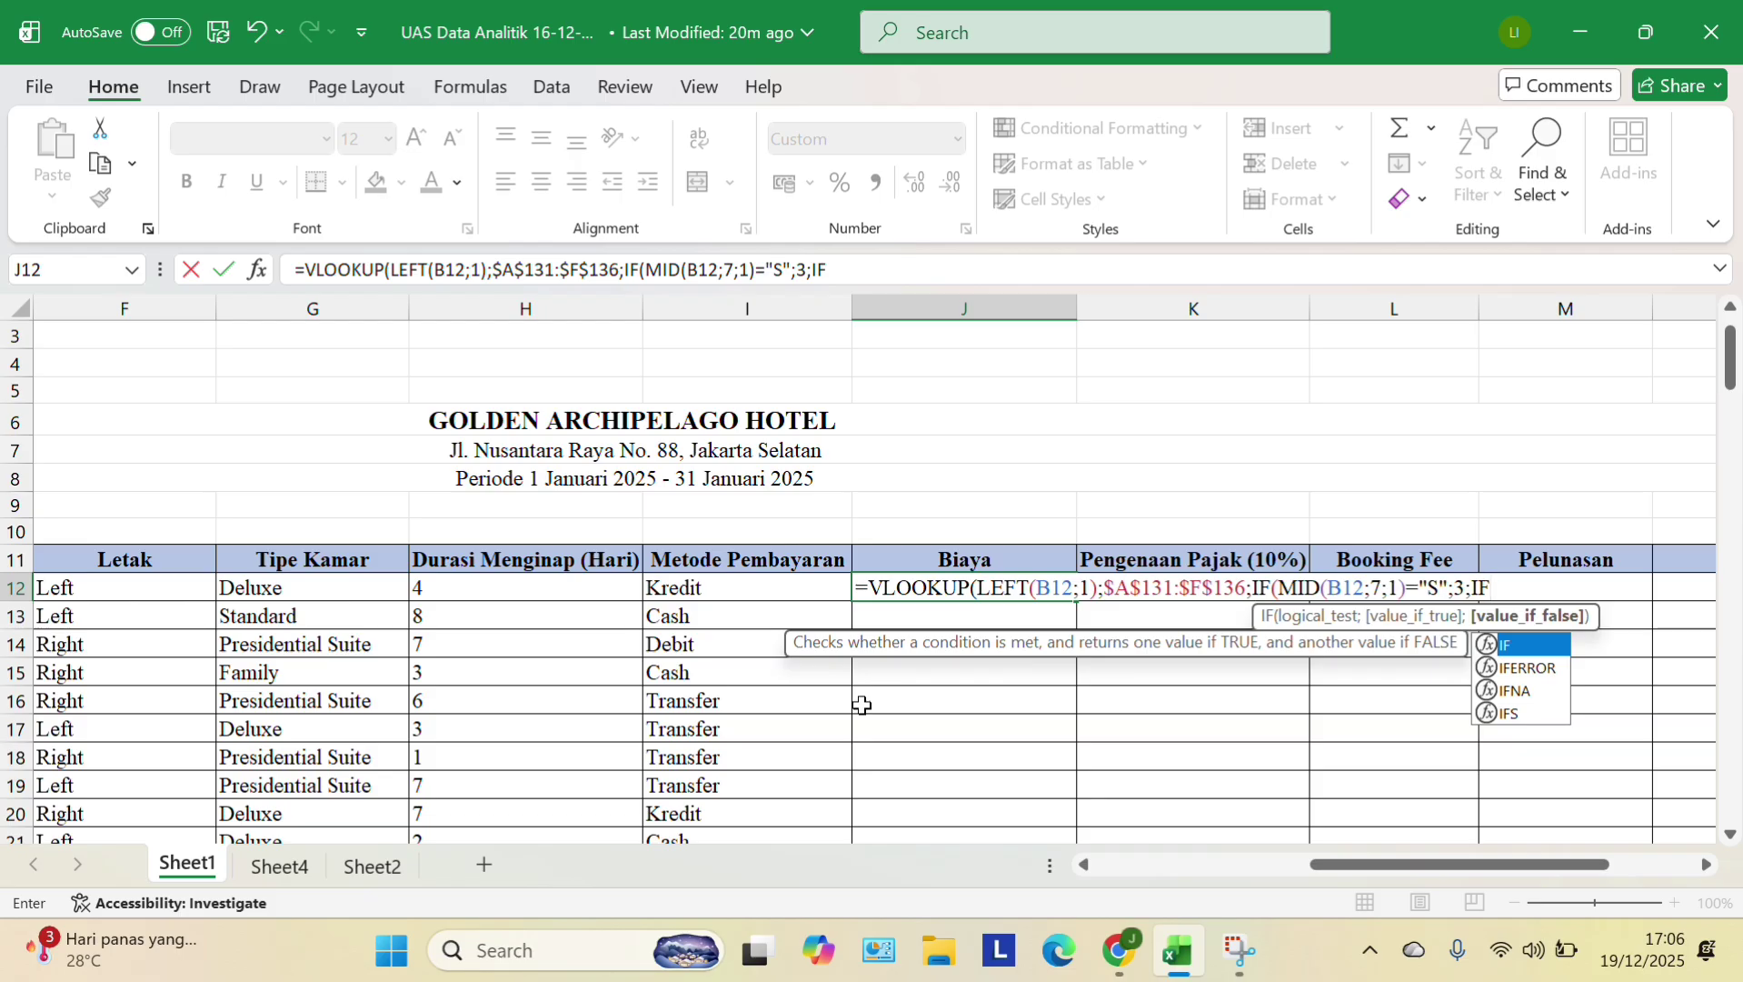
text((MID)
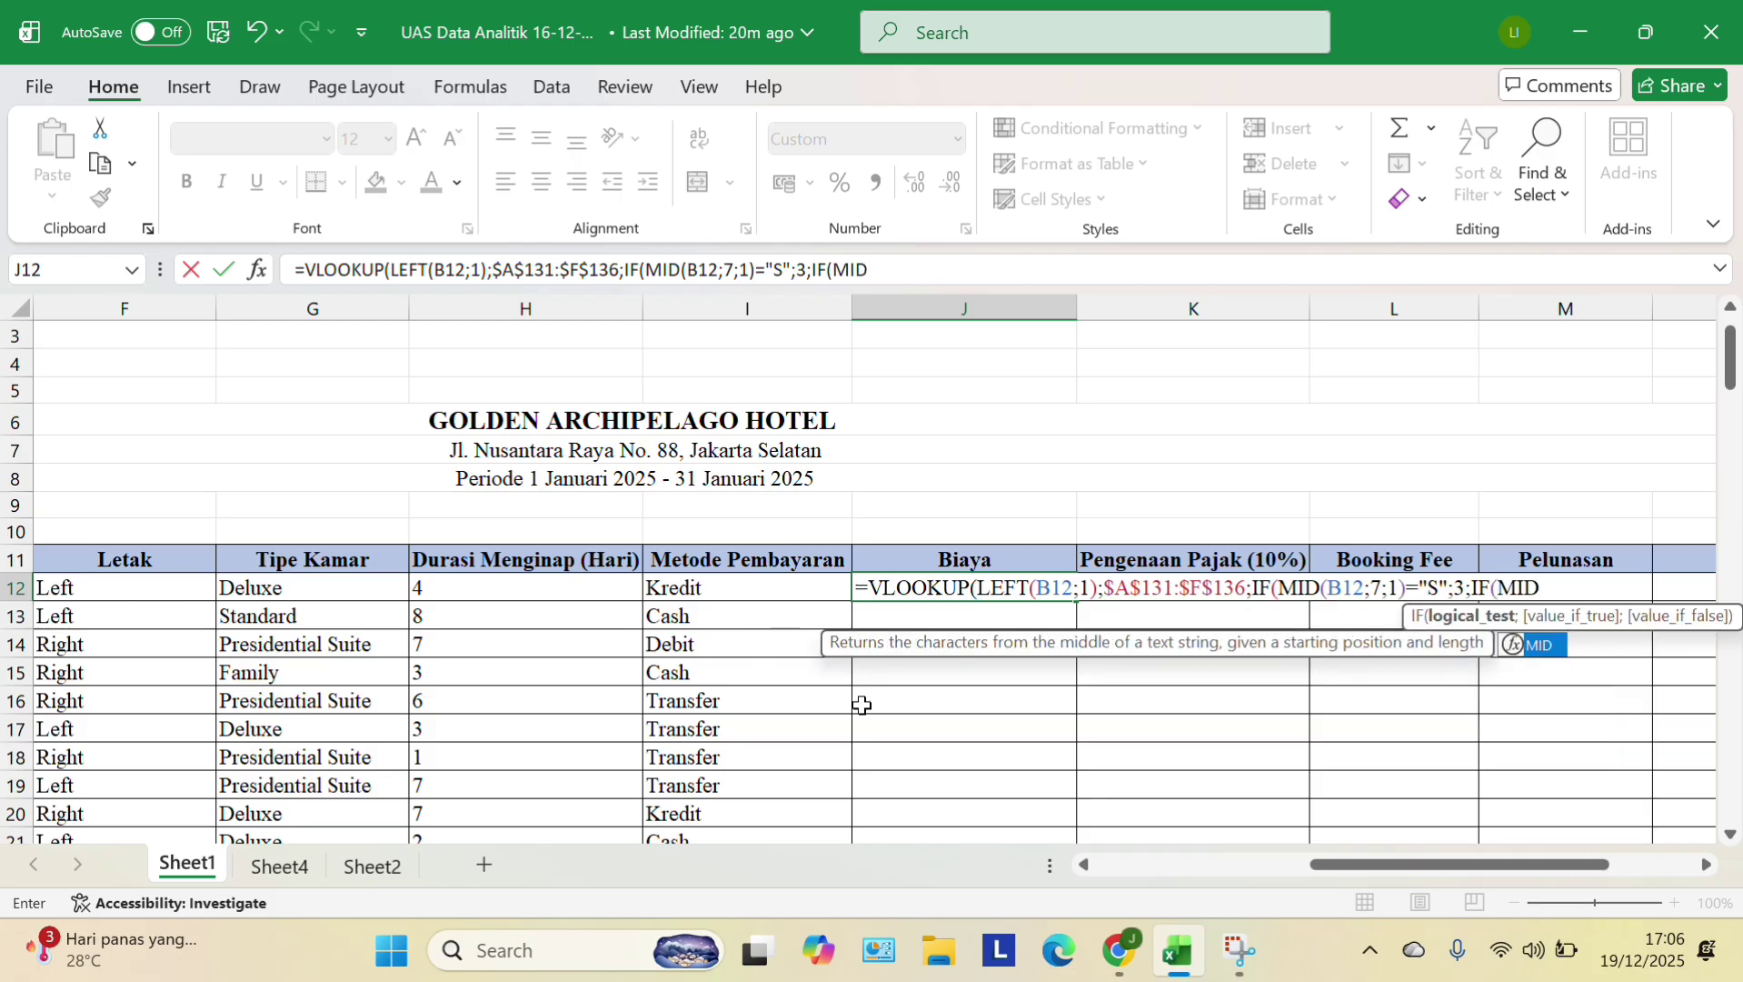
text((B12)
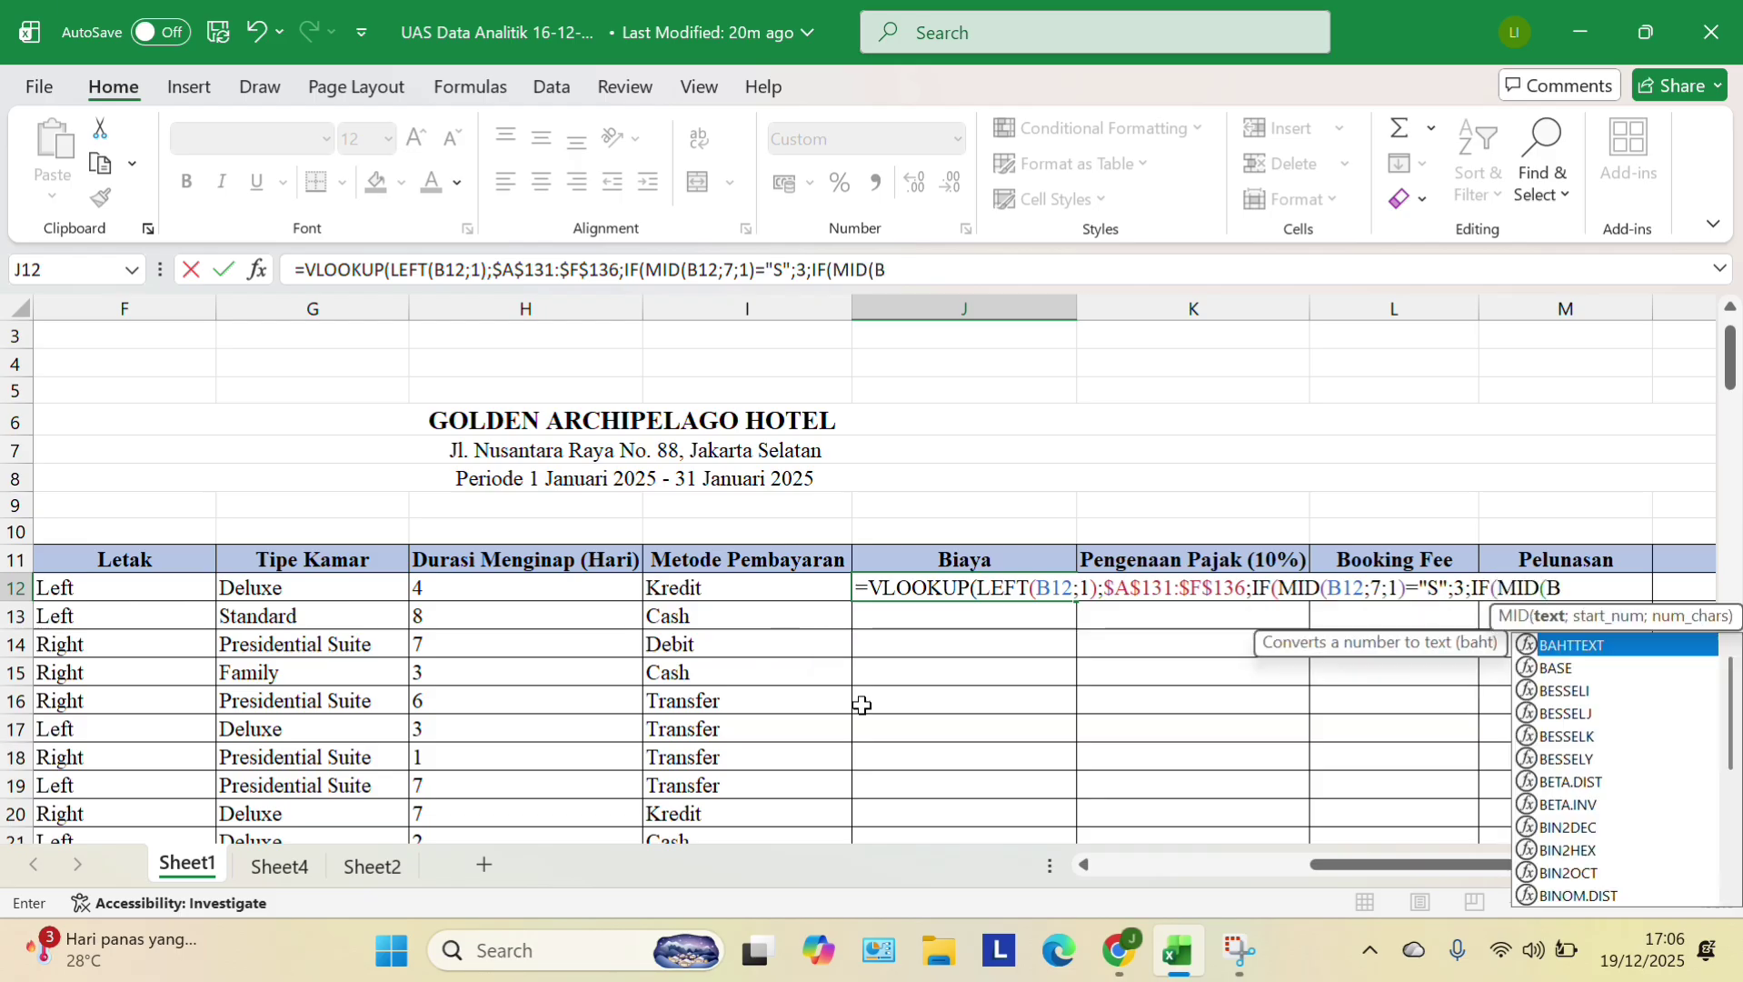
text(;7)
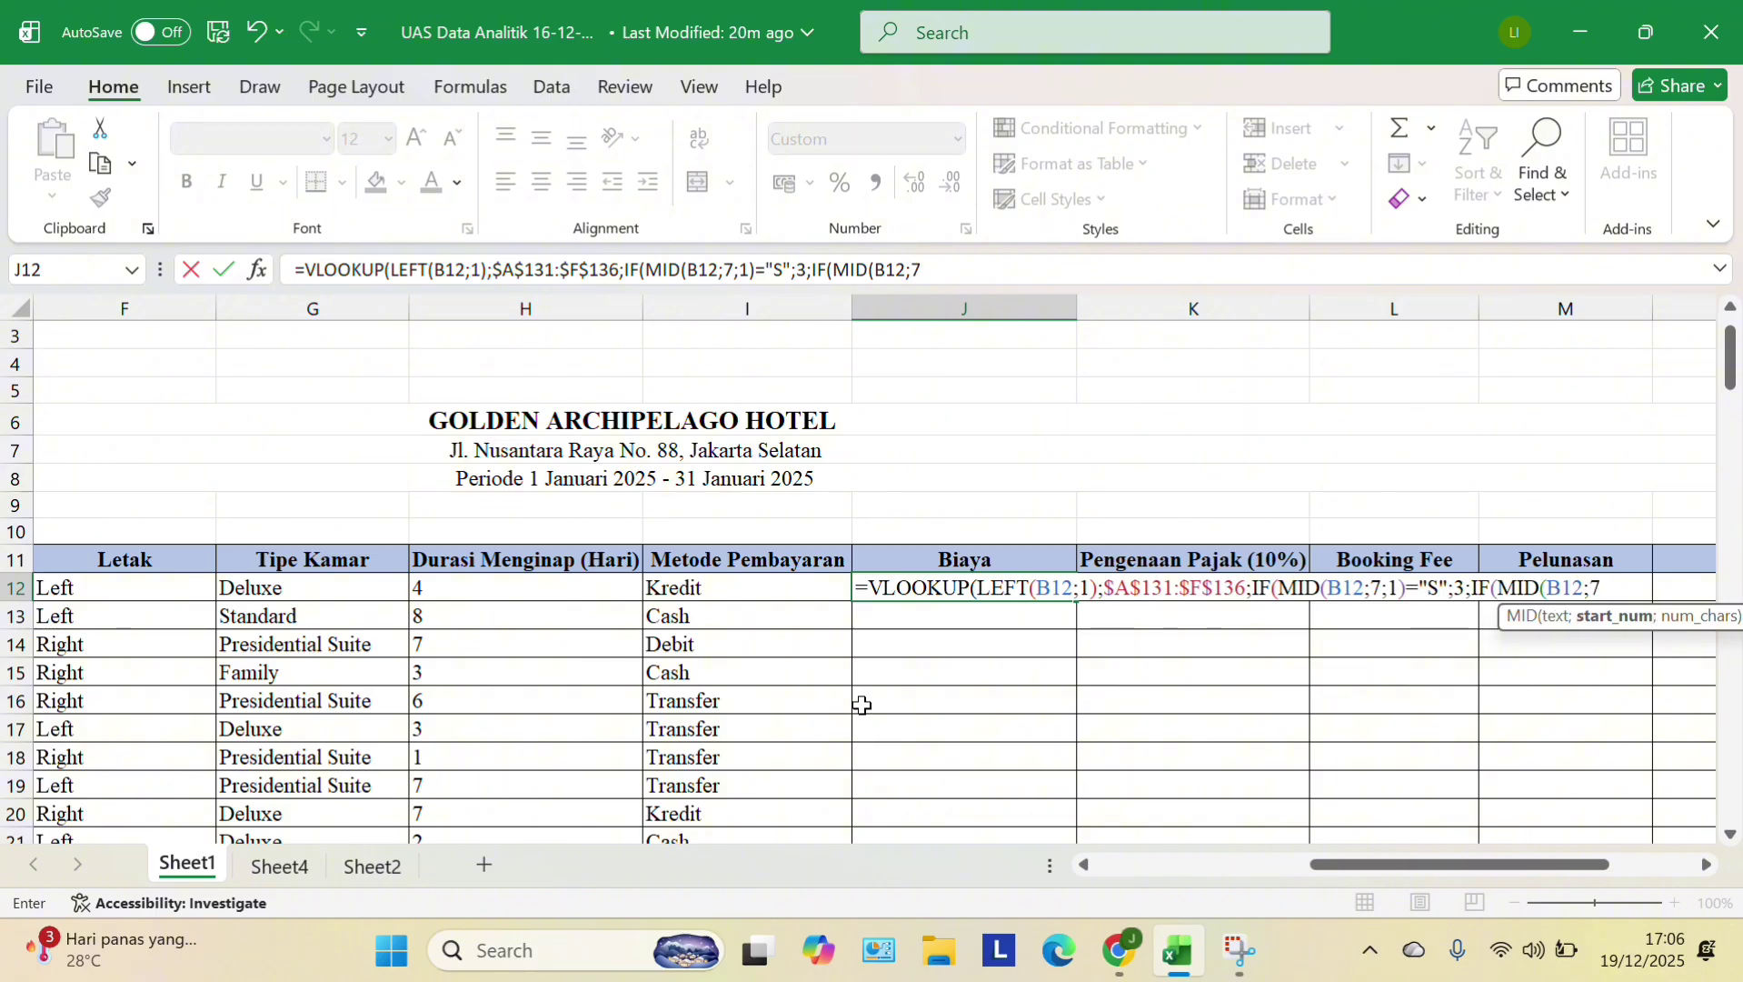
text(;1)
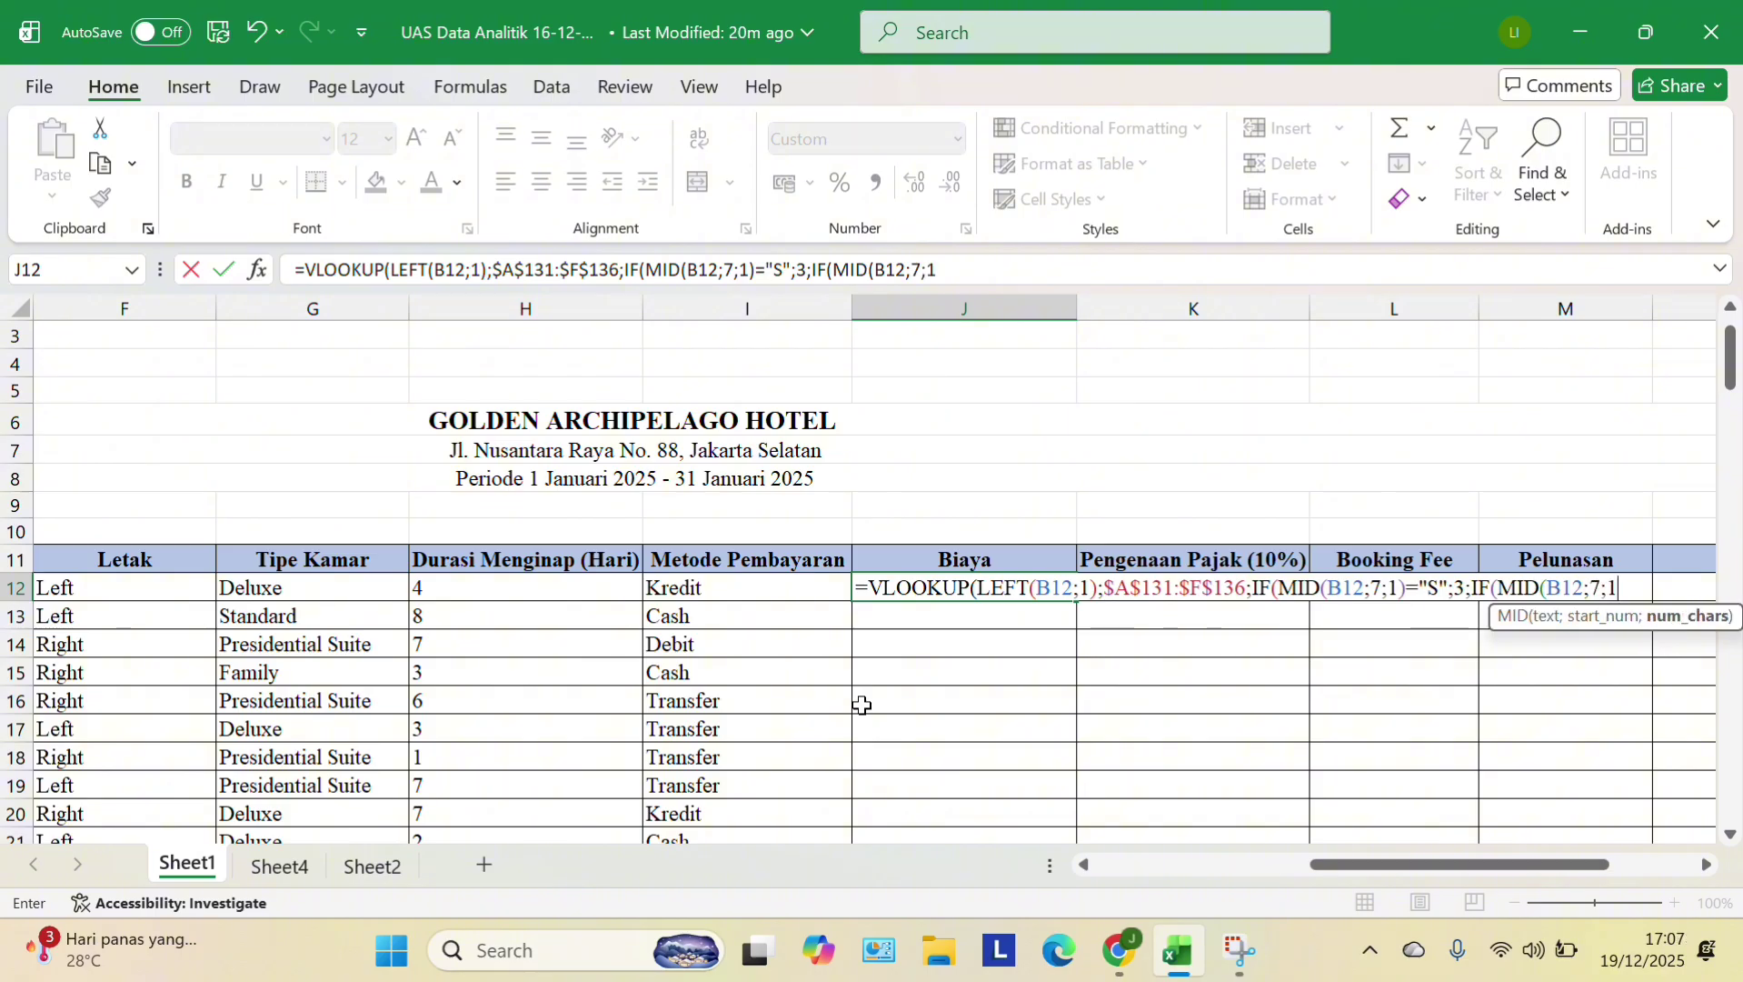
text()=)
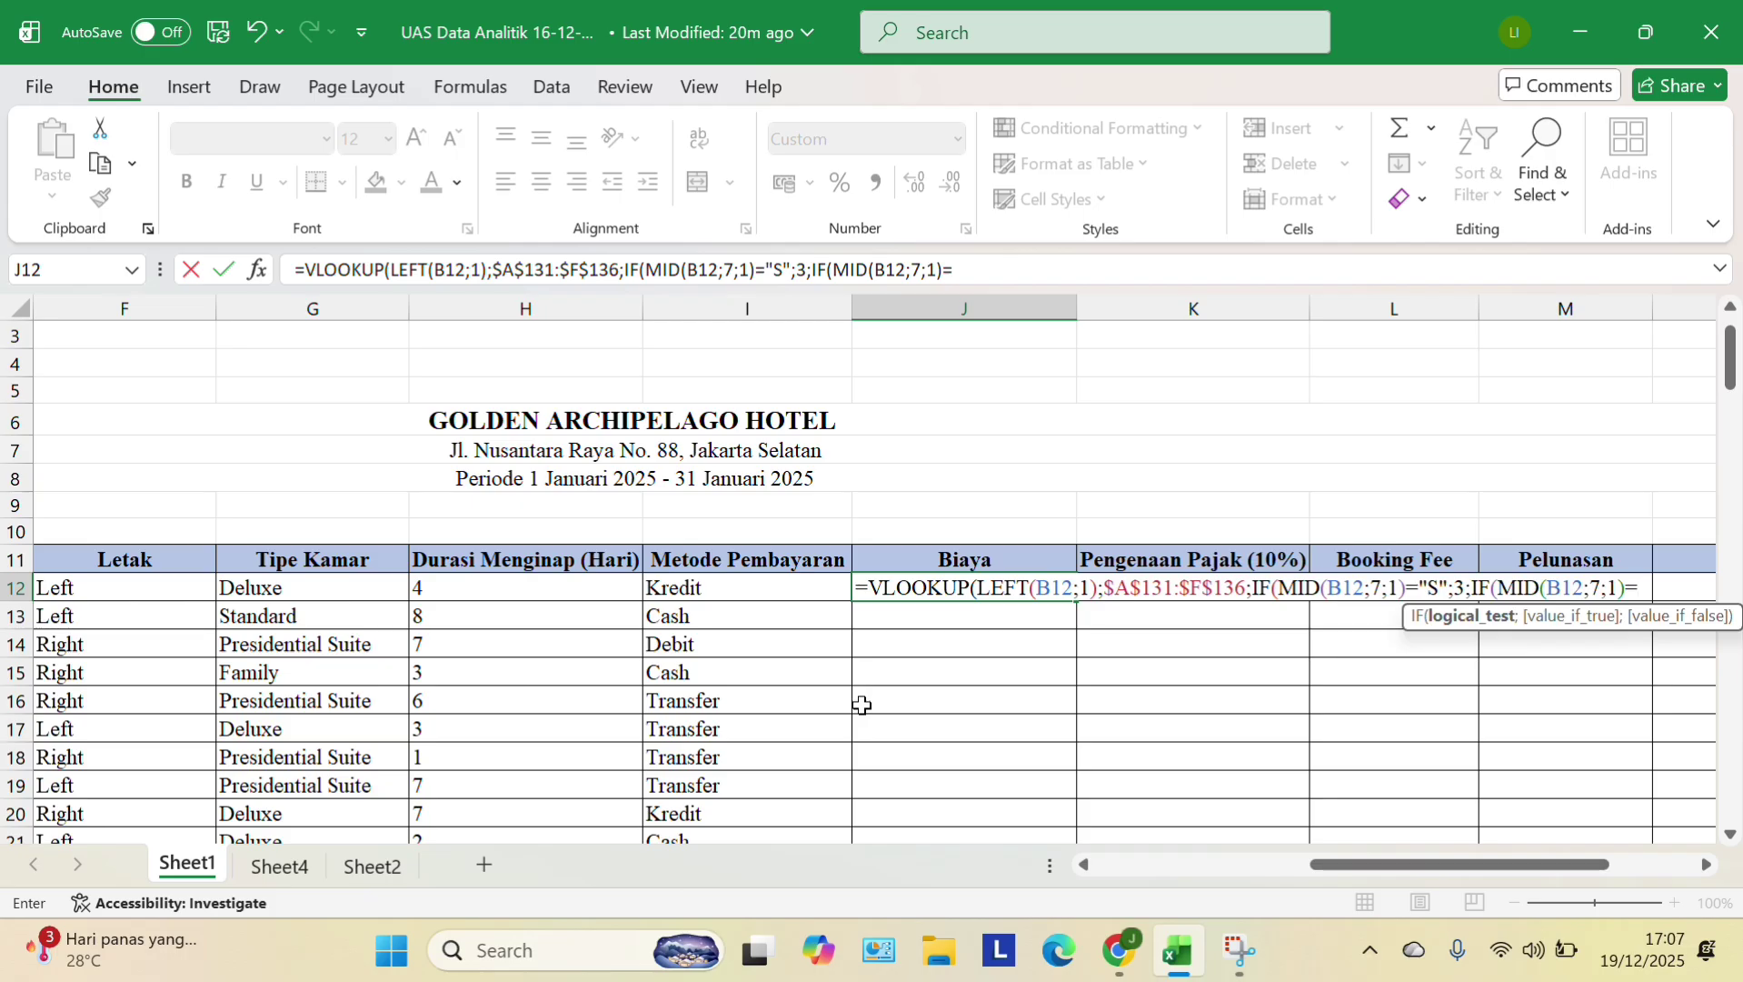
text("D";4)
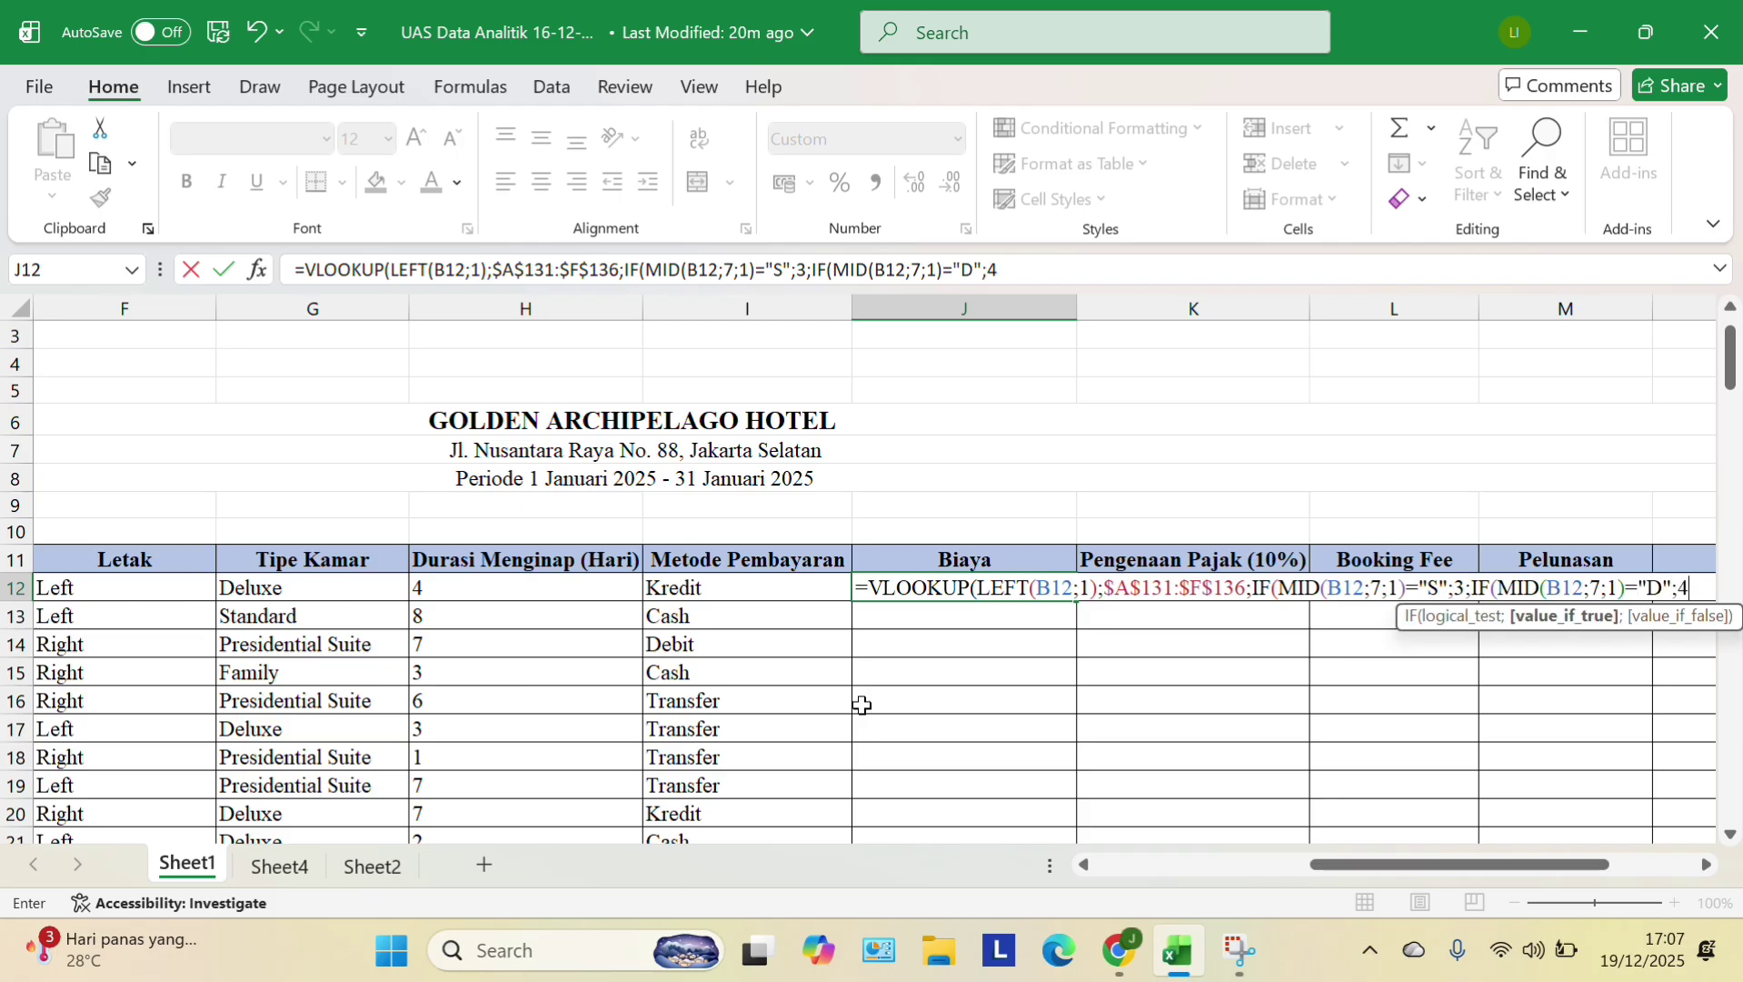
- Nest a third IF in the J12 column index returning 5 when MID(B12;7;1) equals "F"
text(;IF)
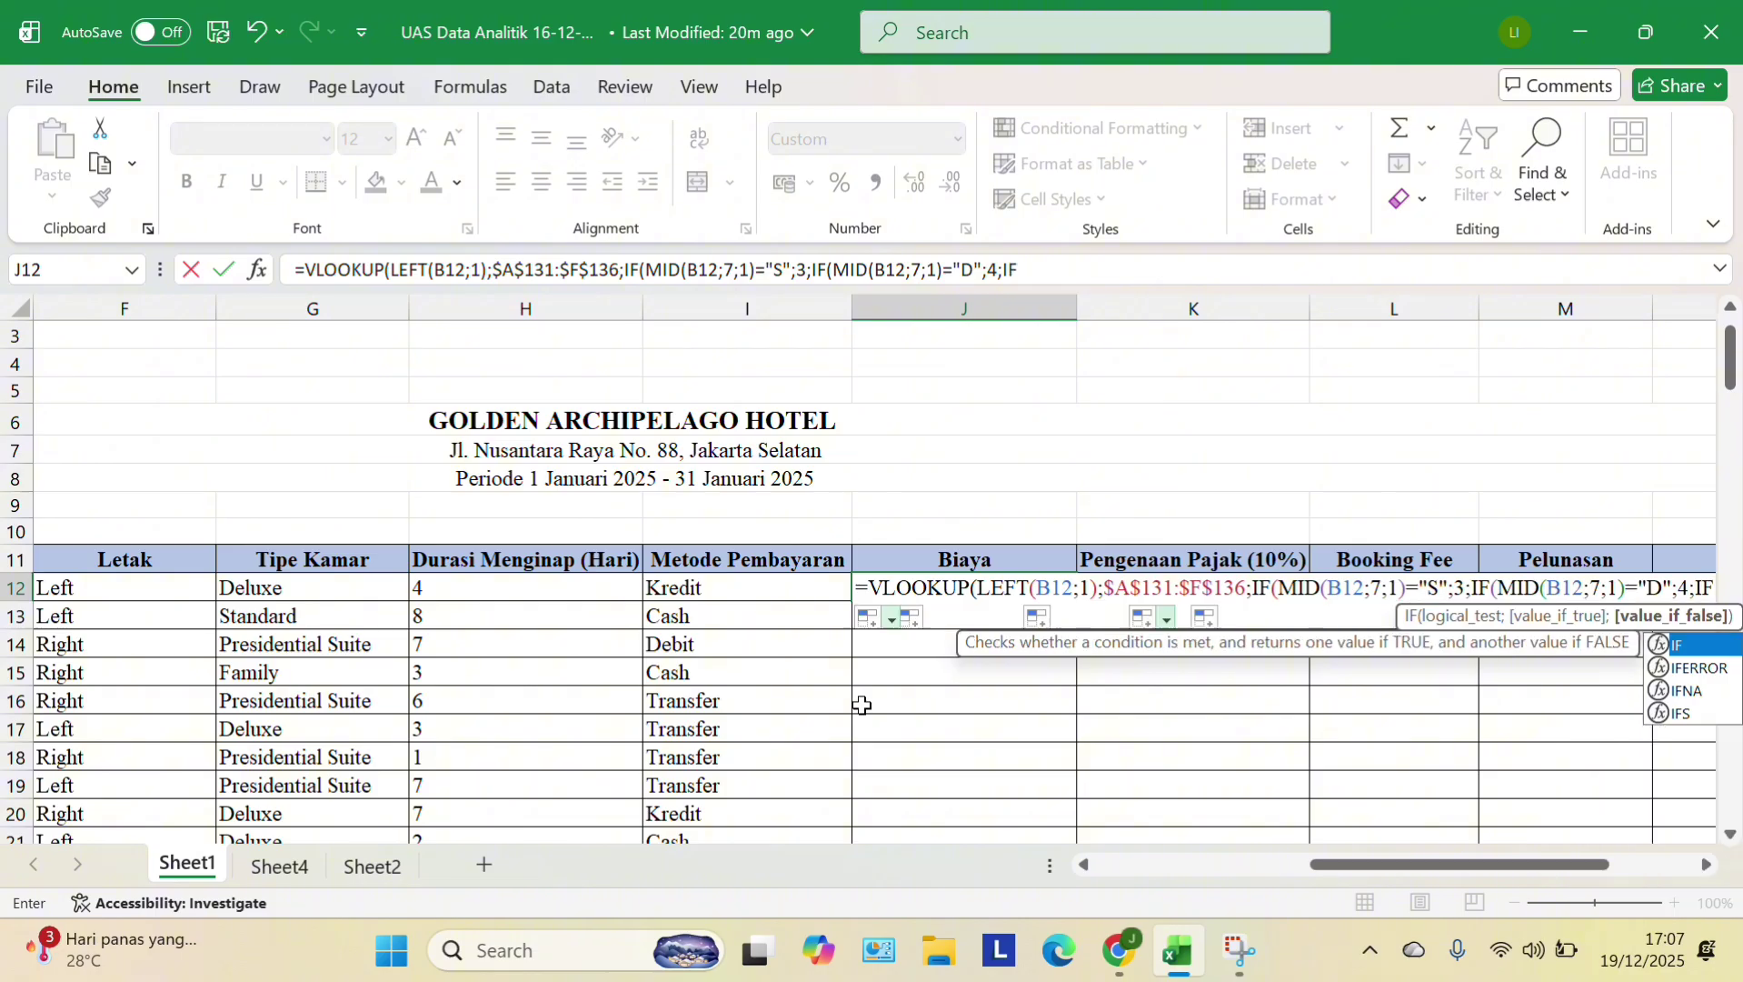
text((MID)
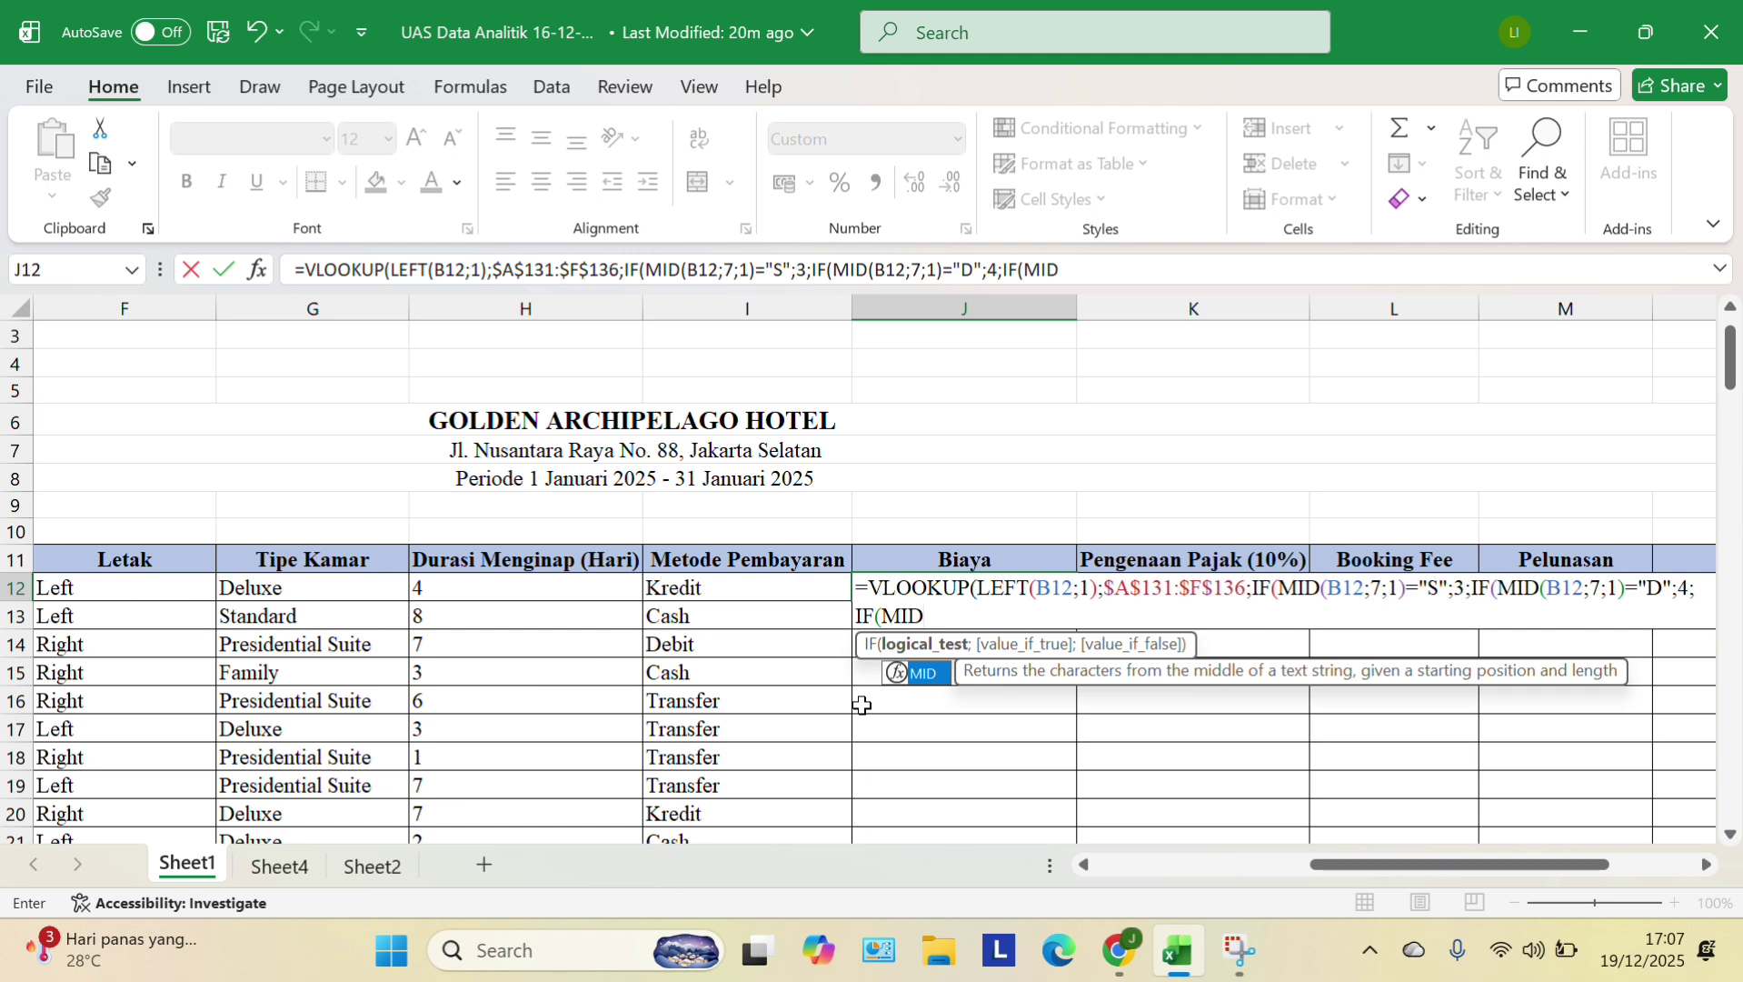
text((B12;)
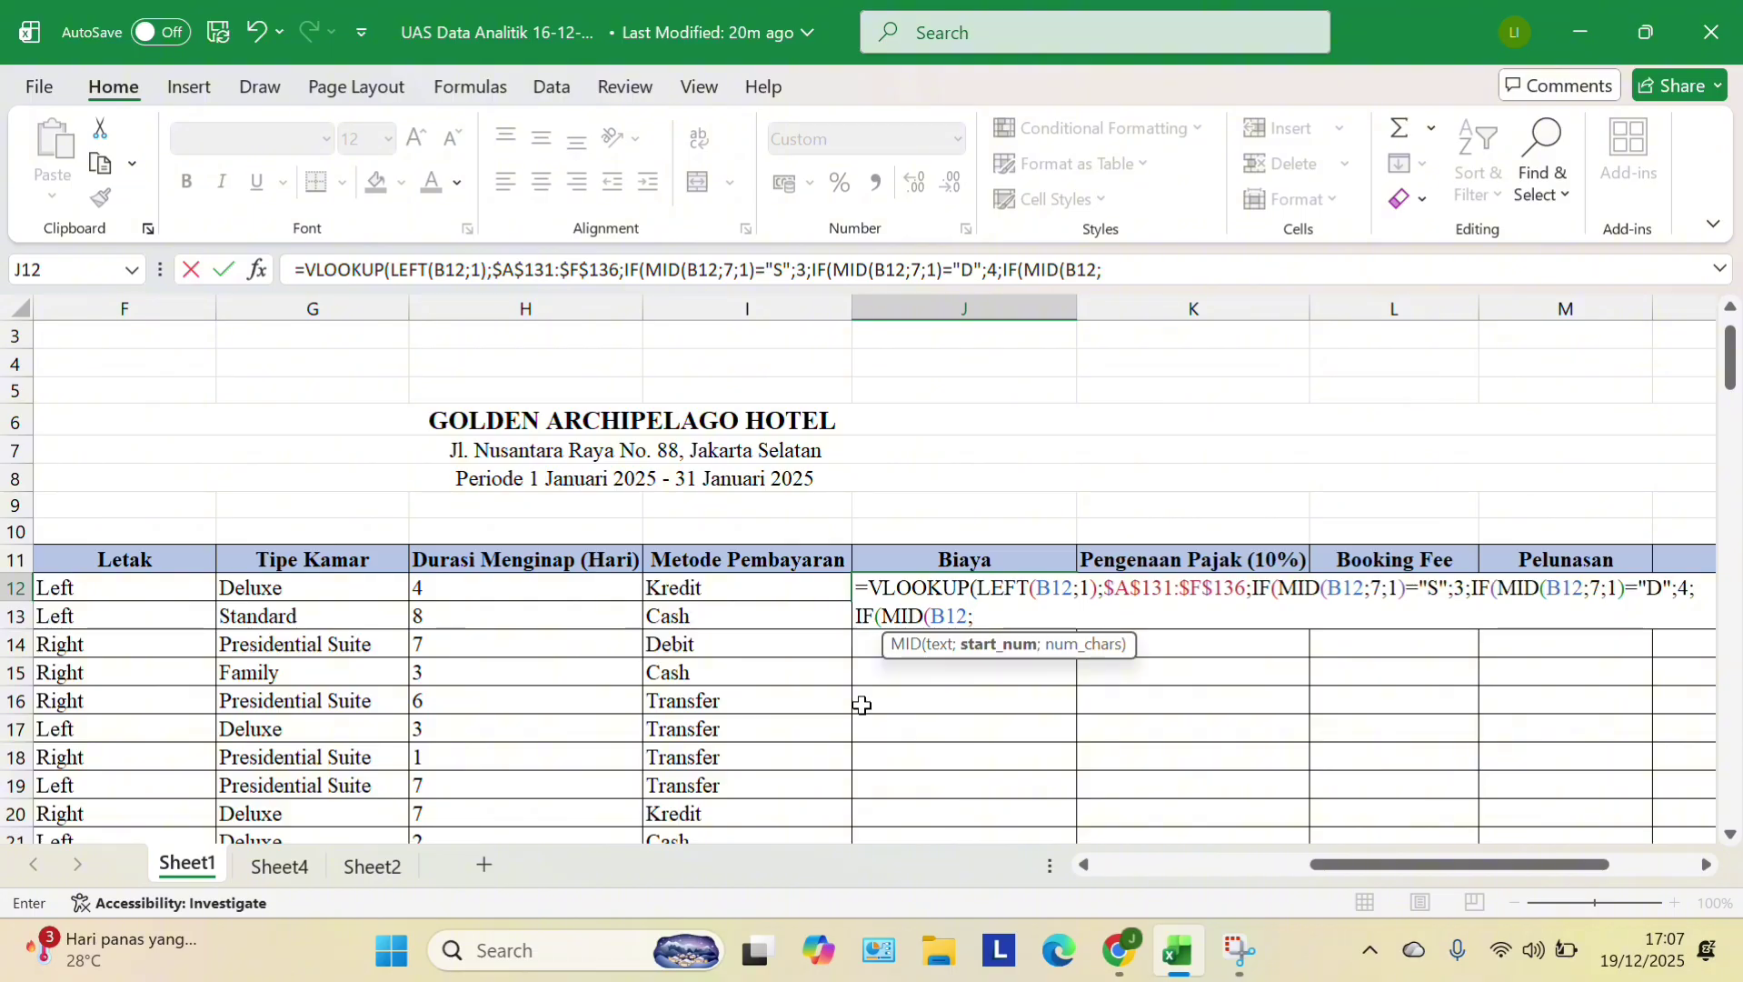
text(7;1)
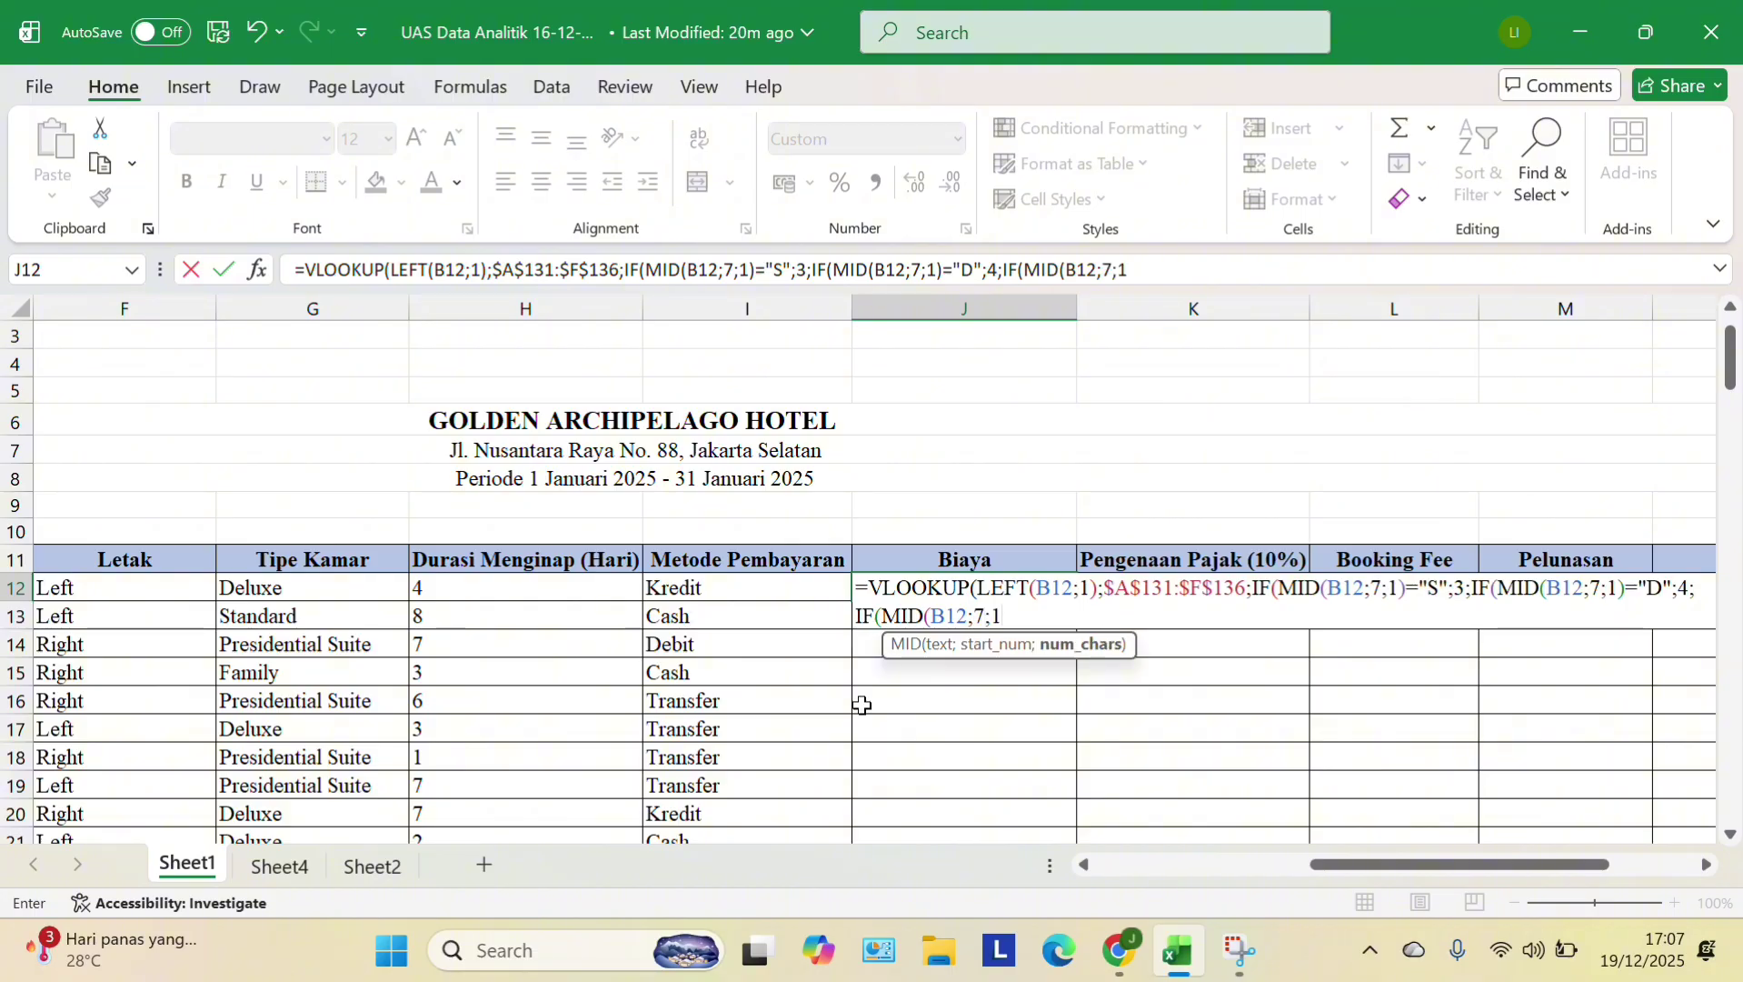
text())
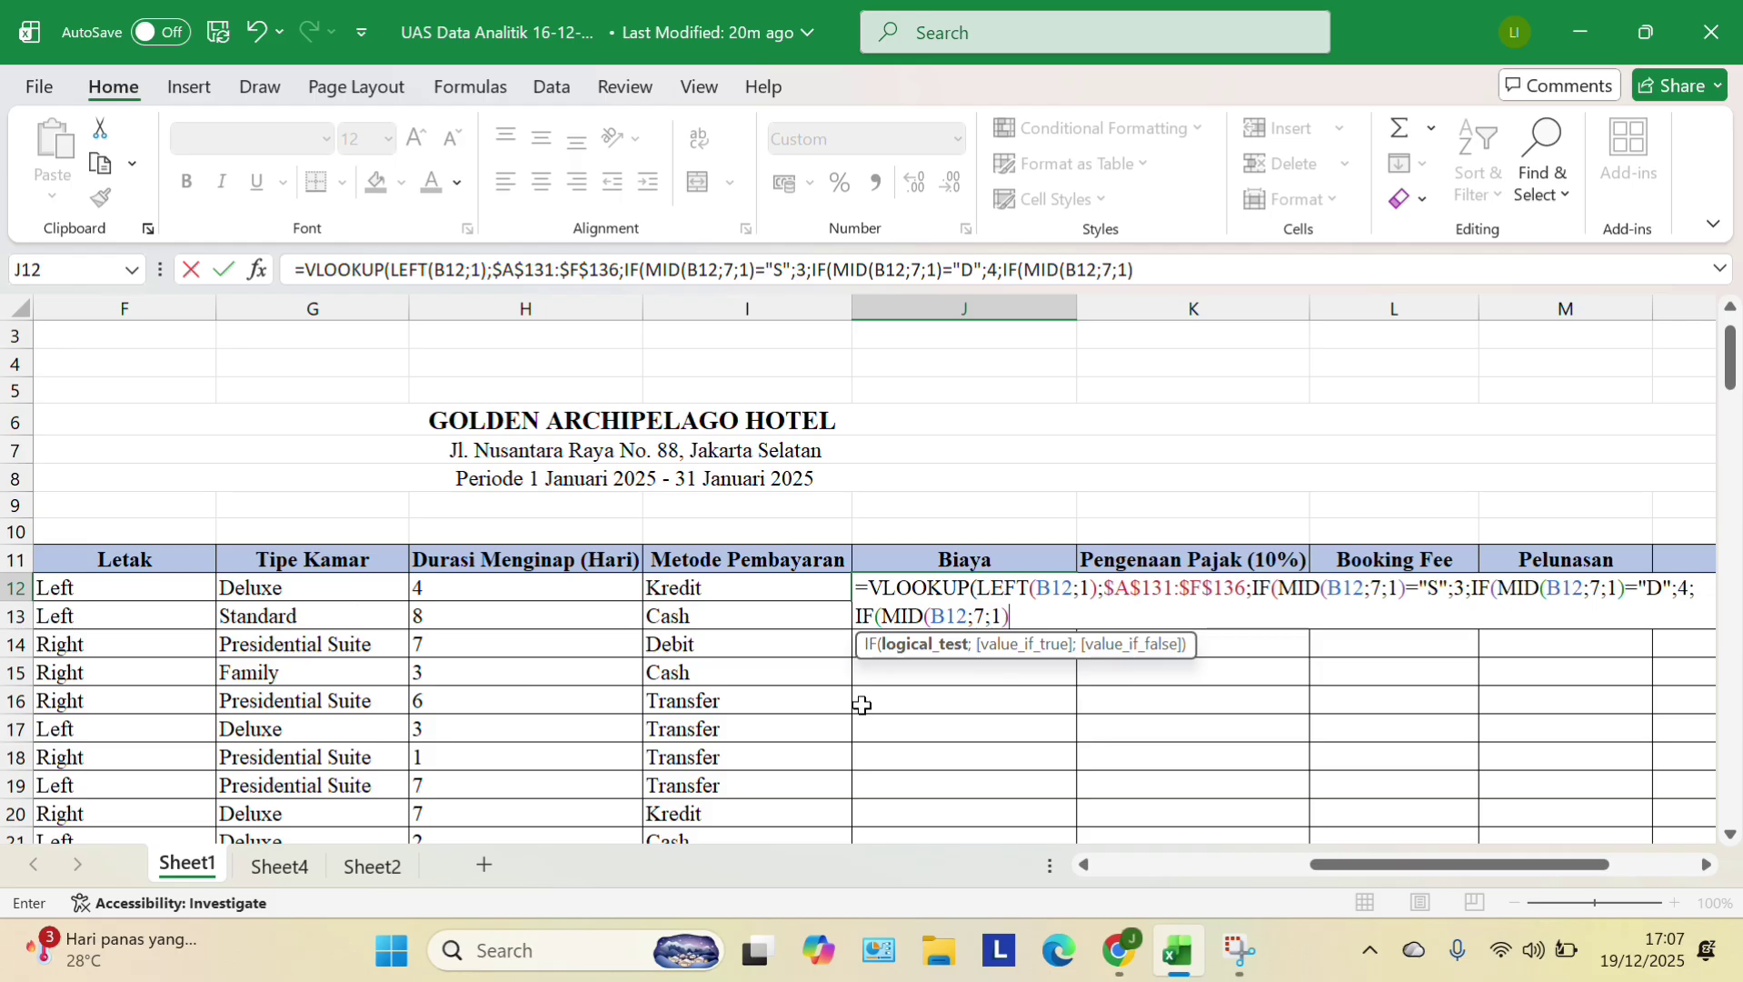
text(=)
text(F)
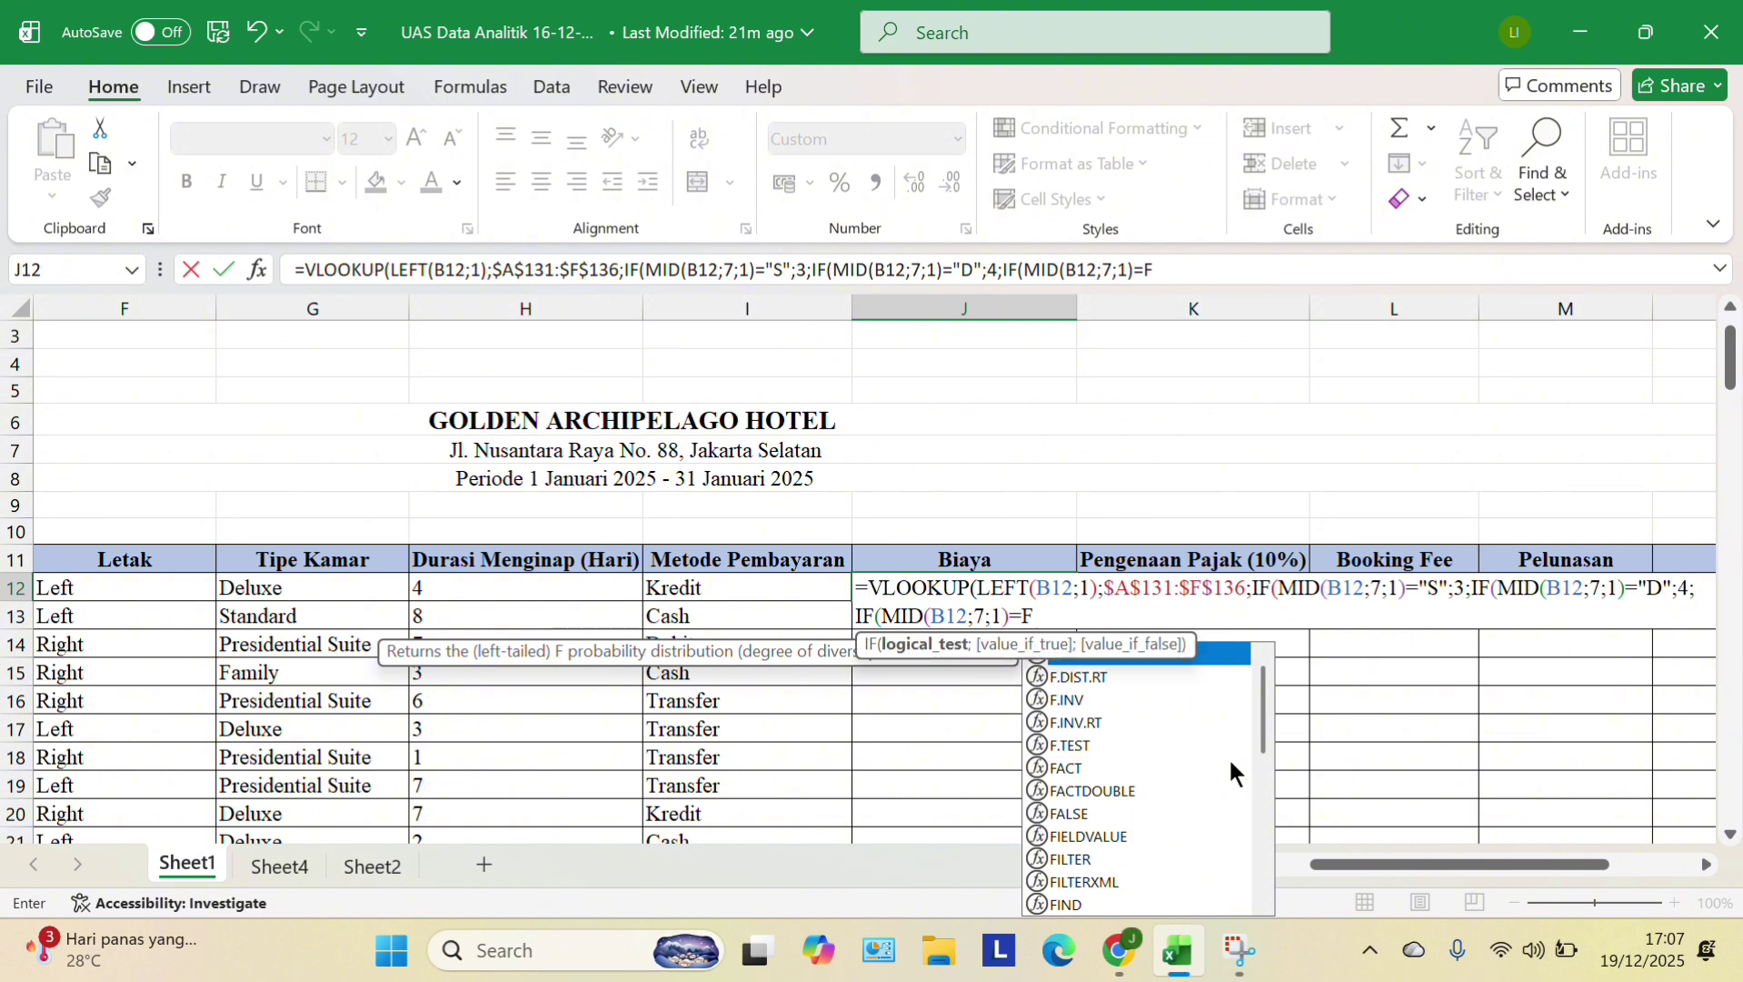
key(BackSpace)
text("F")
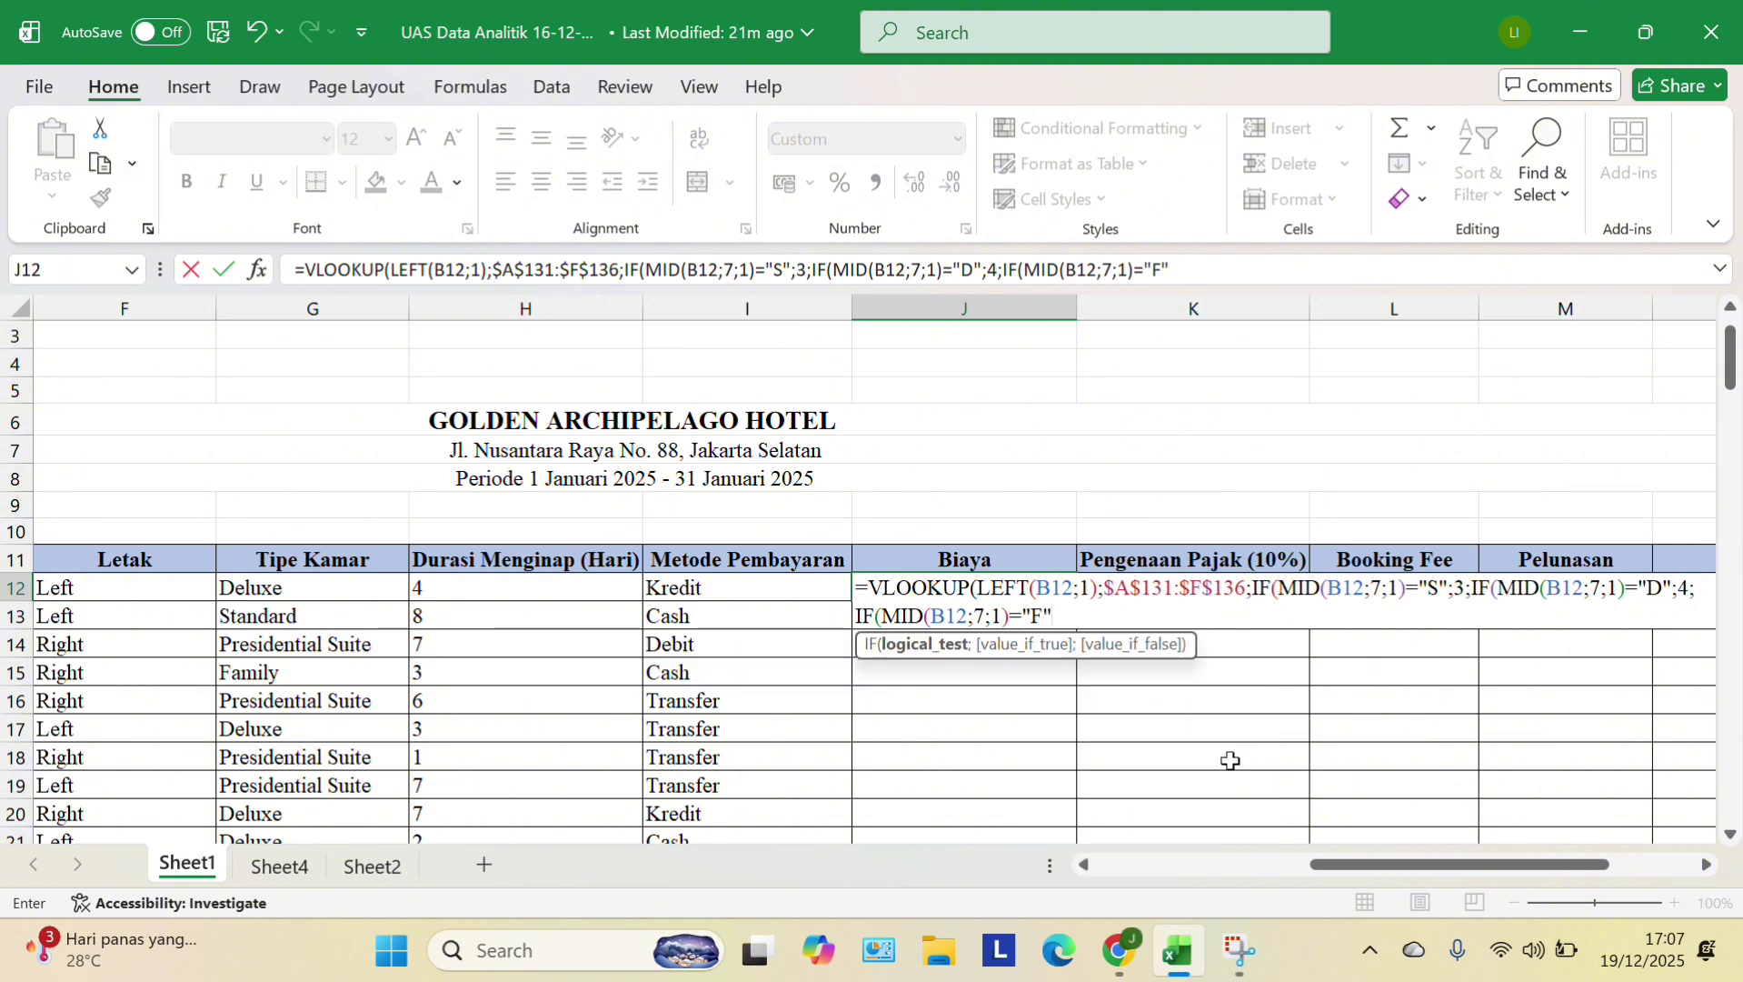
text(;5)
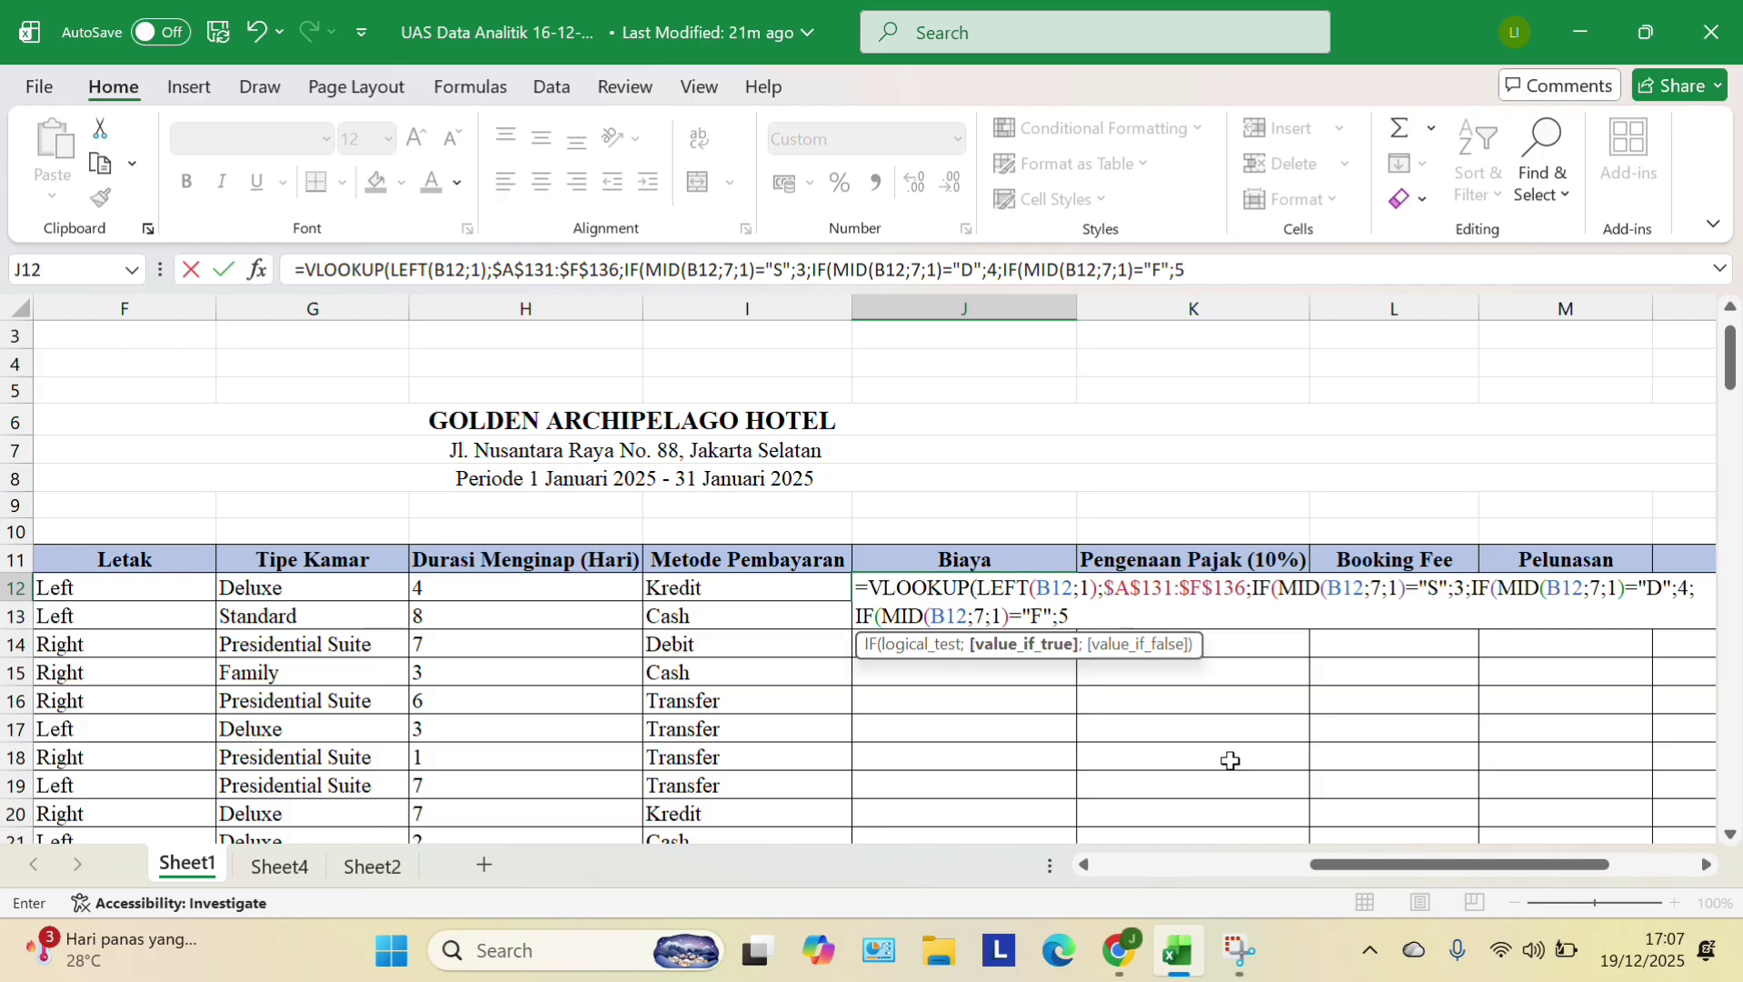
- Add a final nested IF returning 6 when MID(B12;7;1) equals "P", and close the J12 column index with four parentheses
text(;IF)
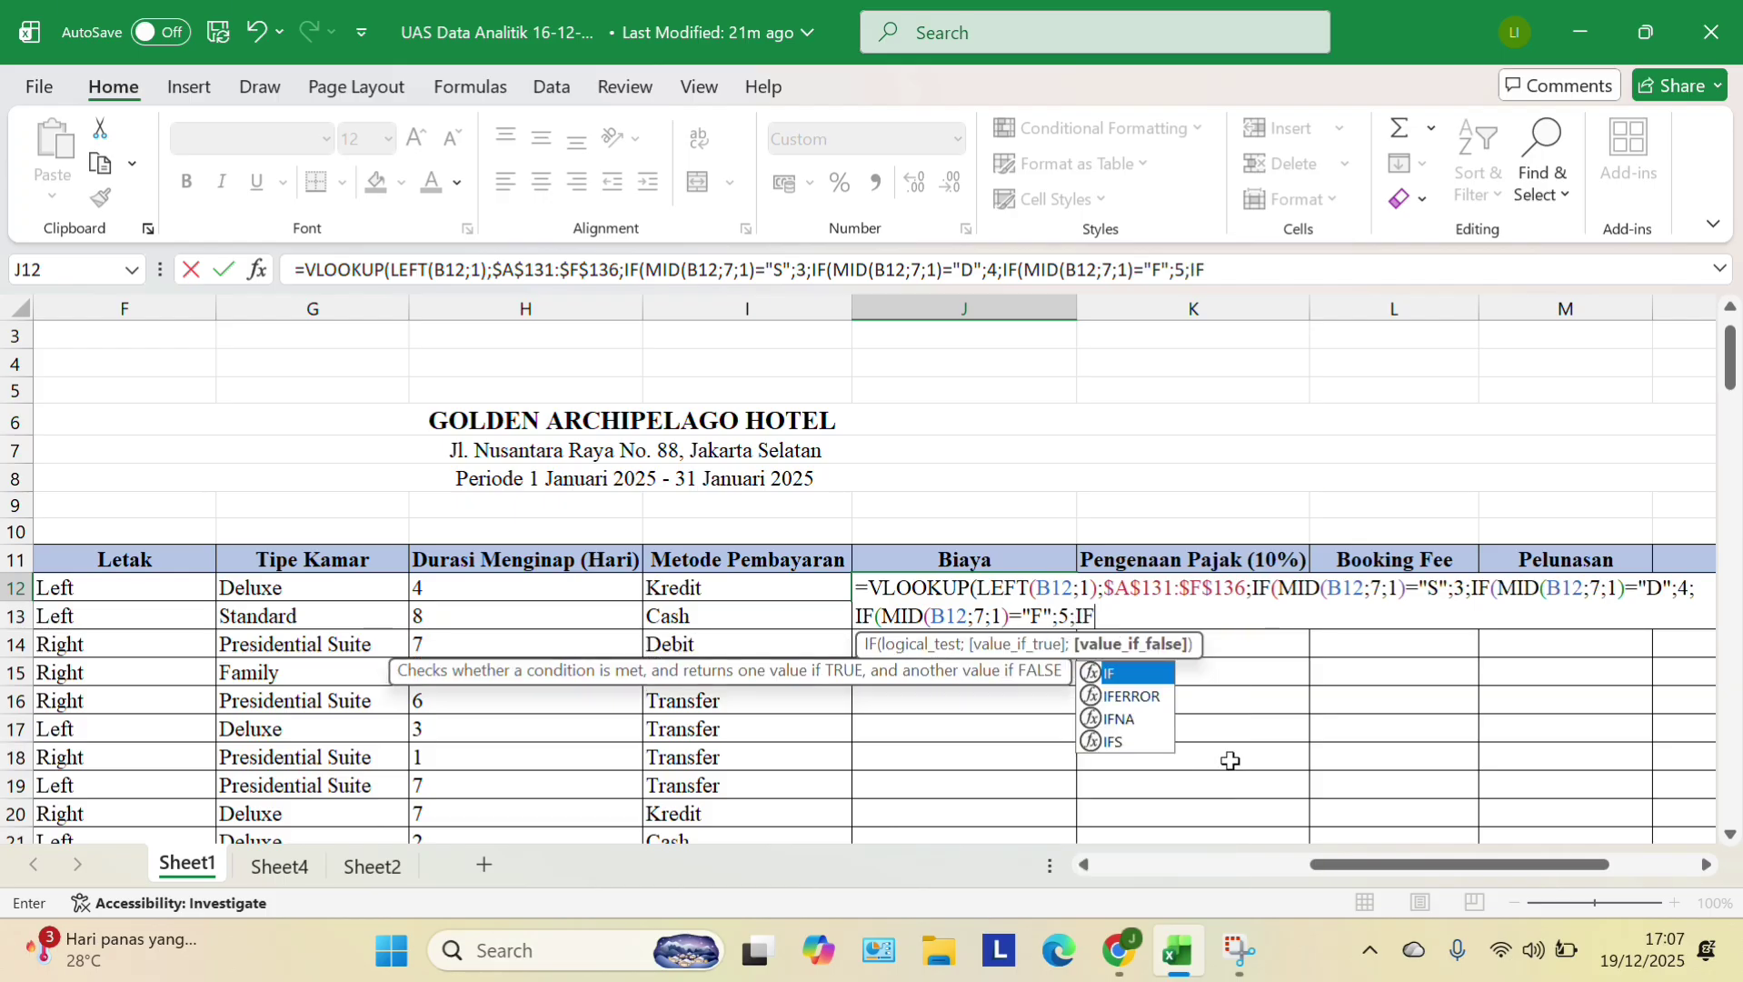
text(()
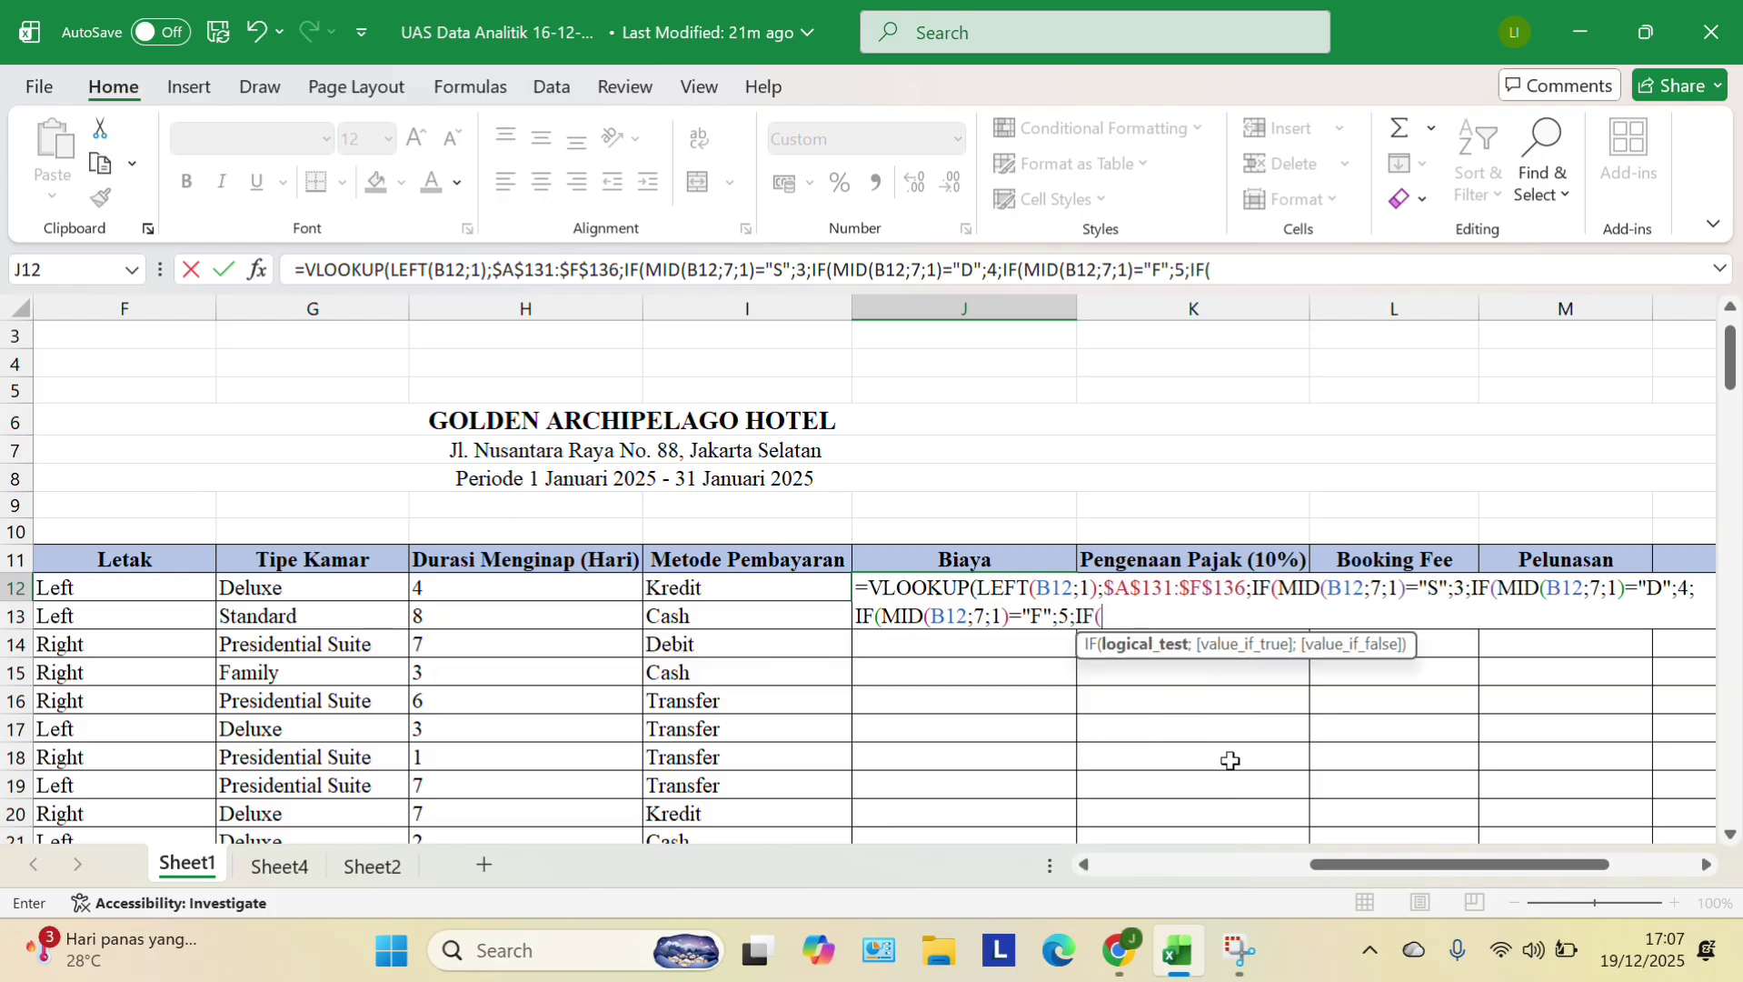
text(MID)
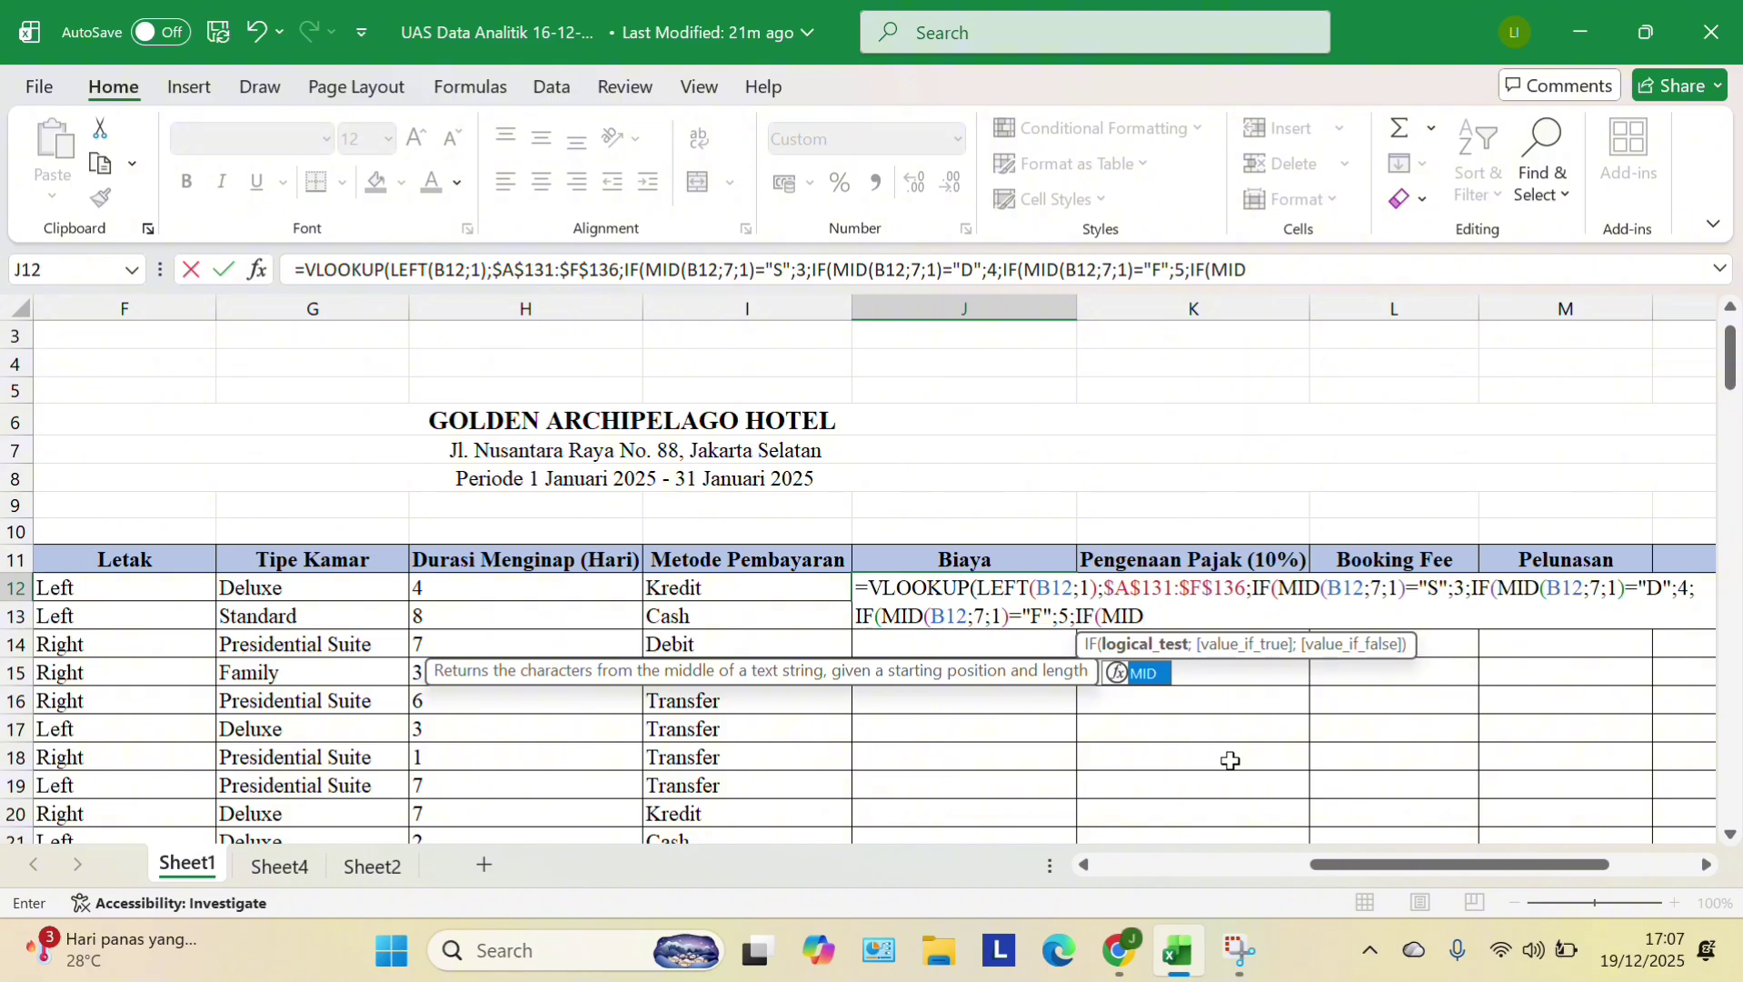
text((B12;)
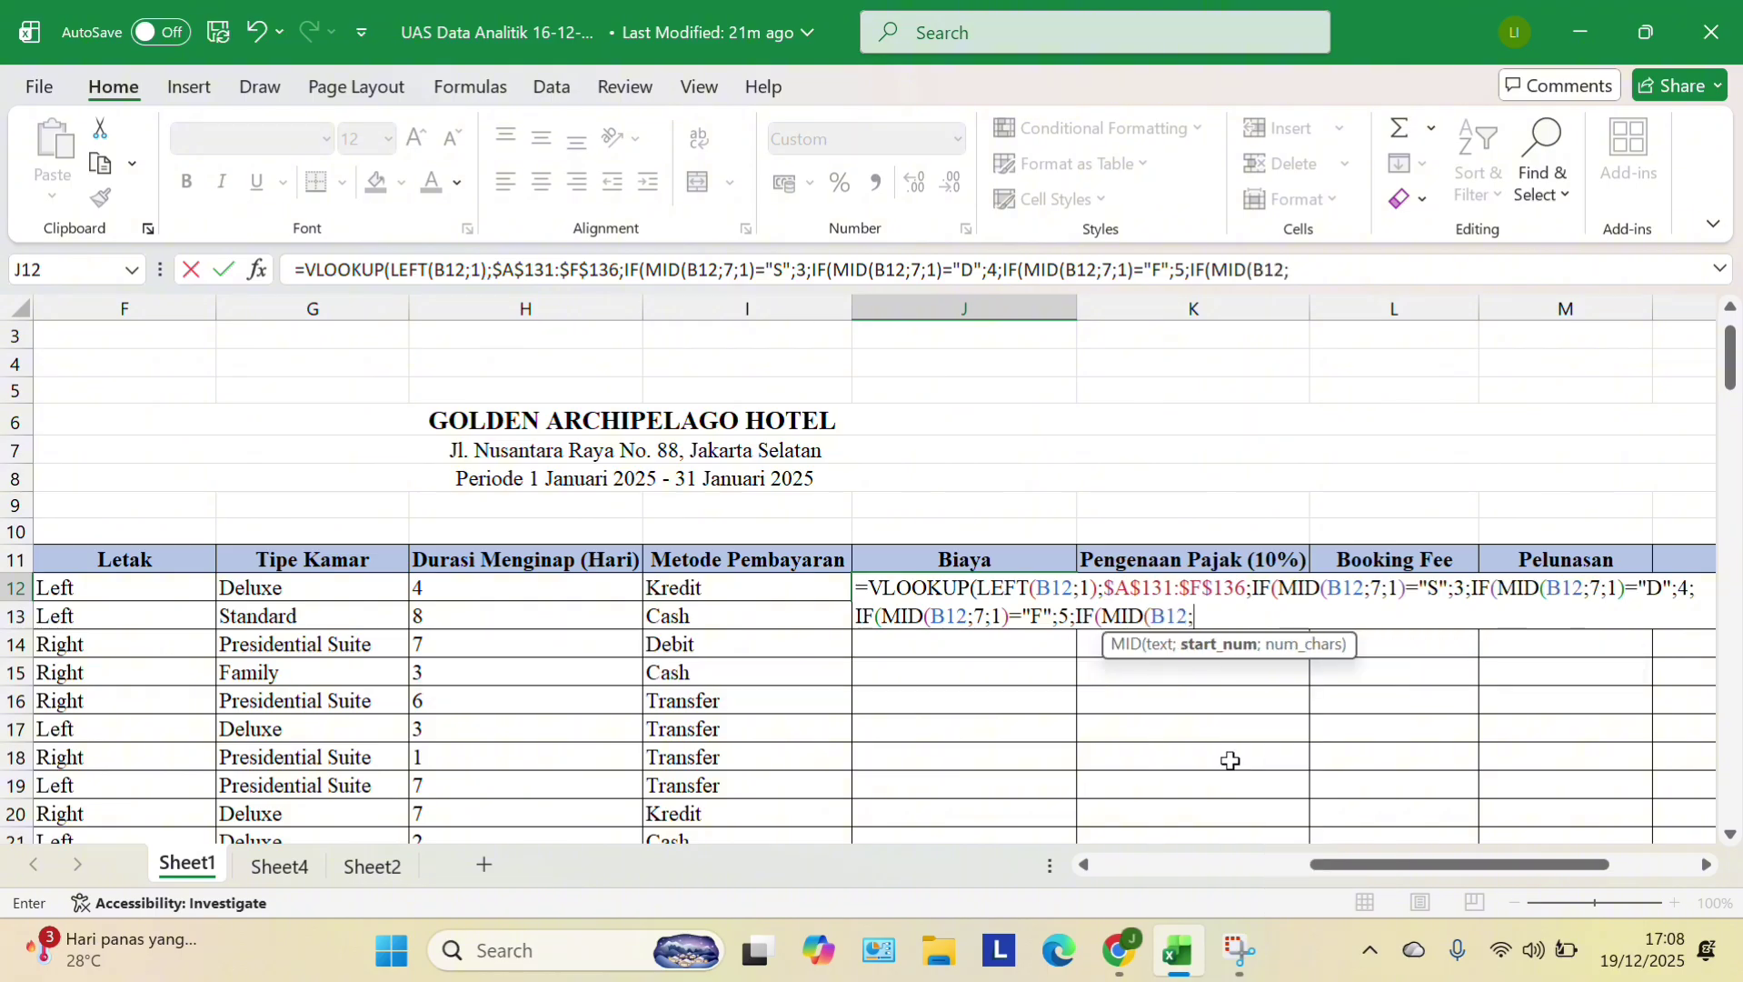
text(7;1)
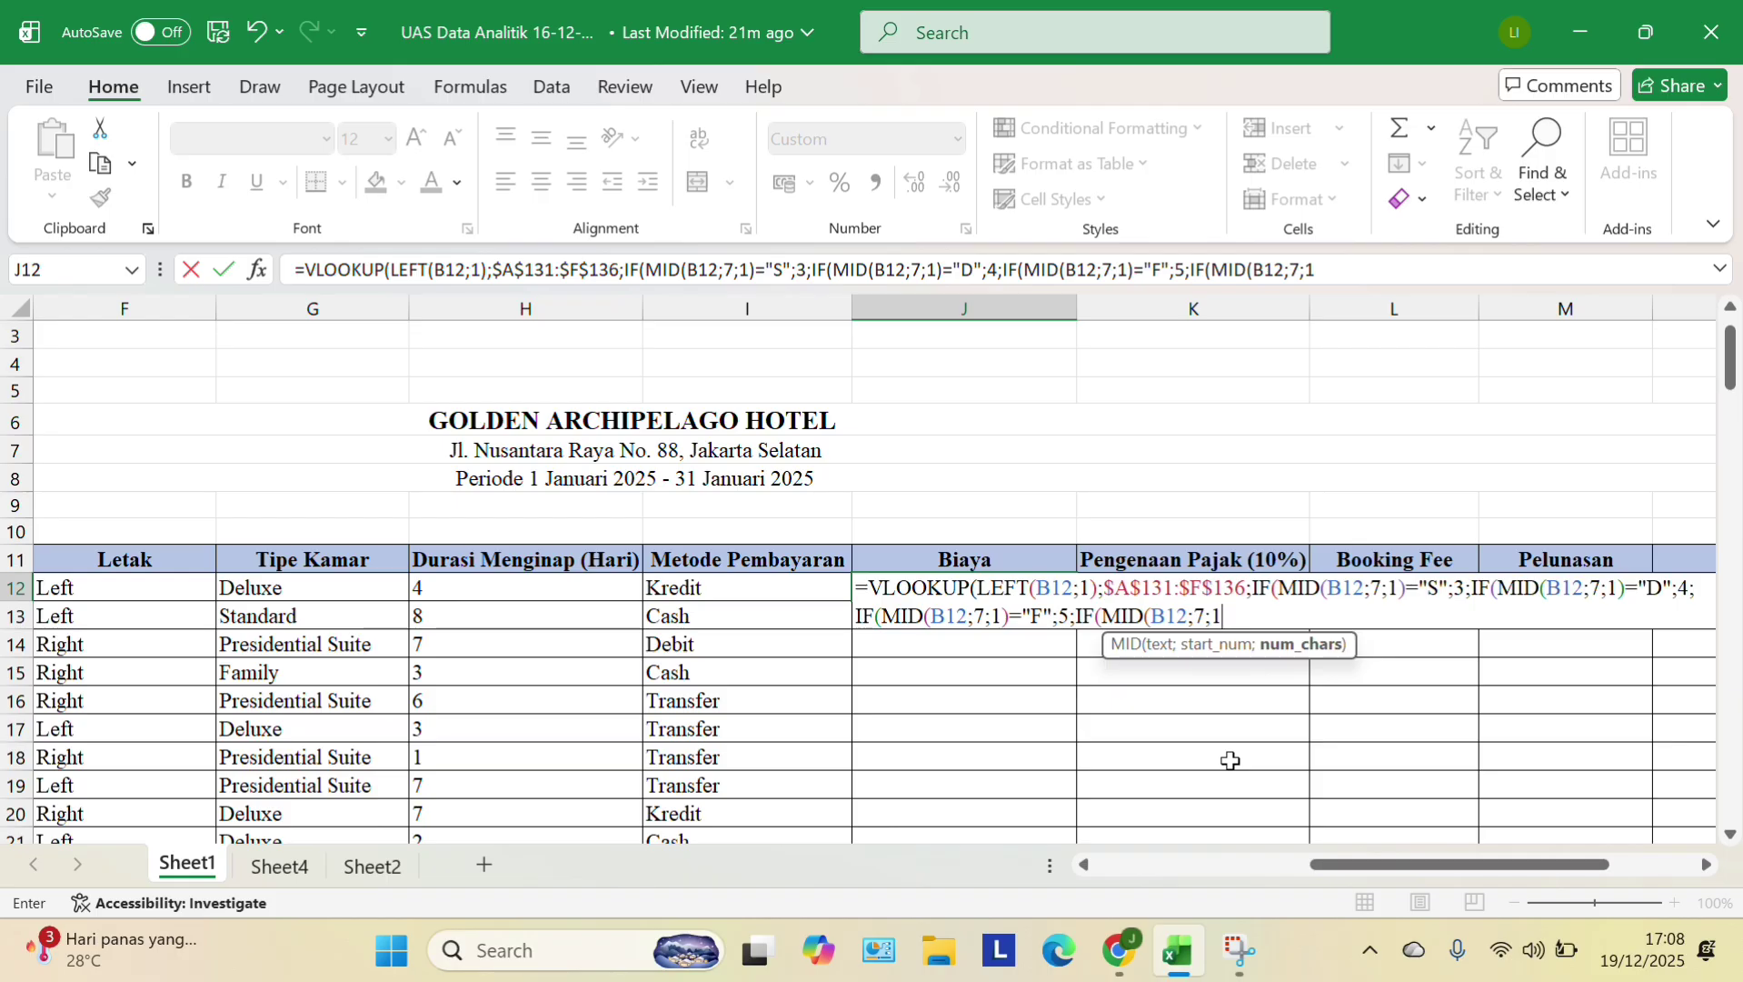
text()=)
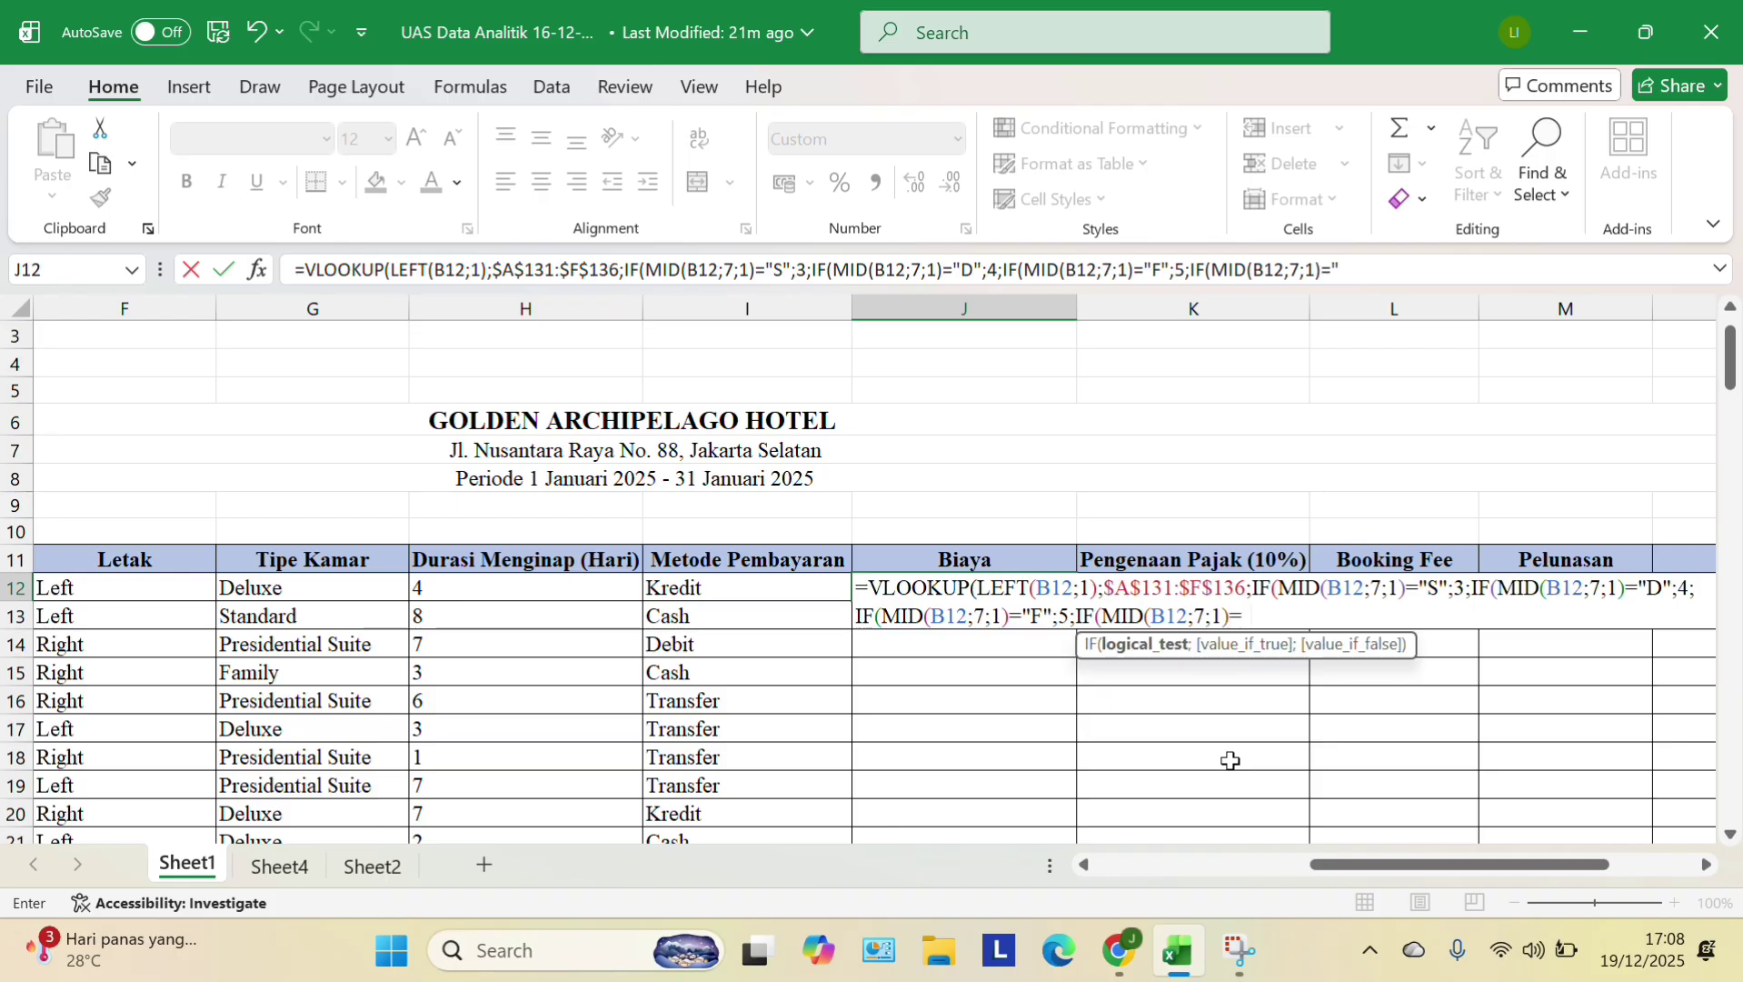
text("P";6)
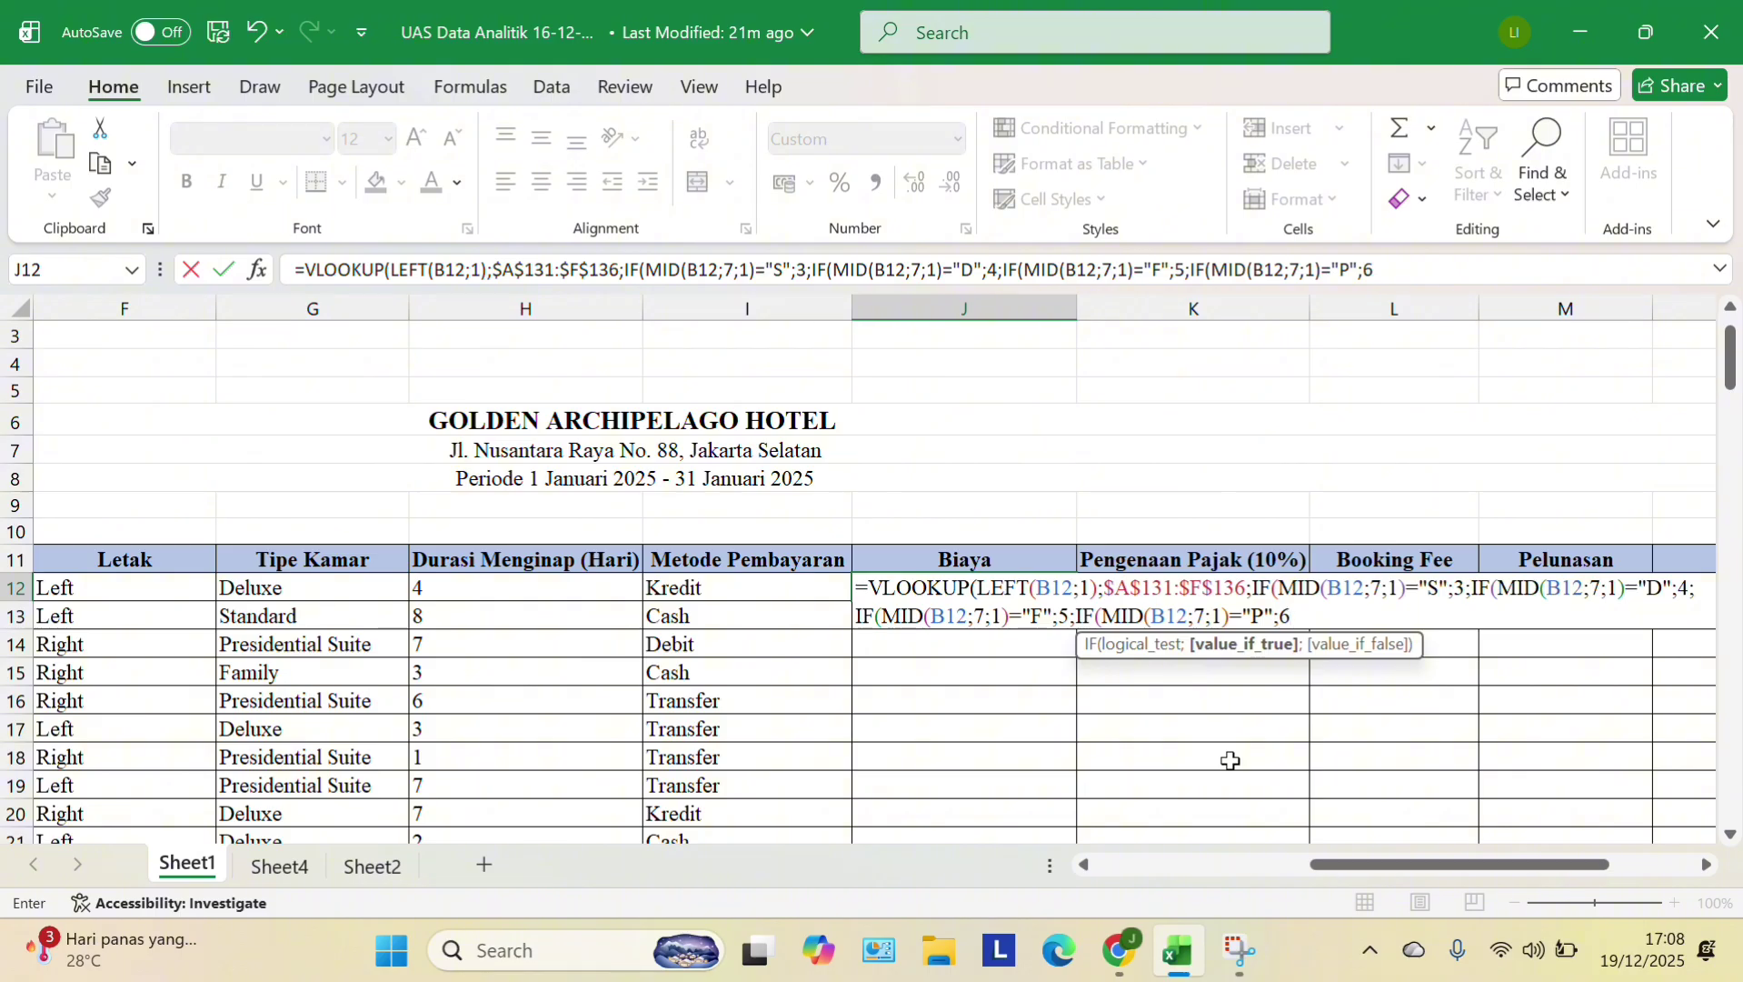
text()))))
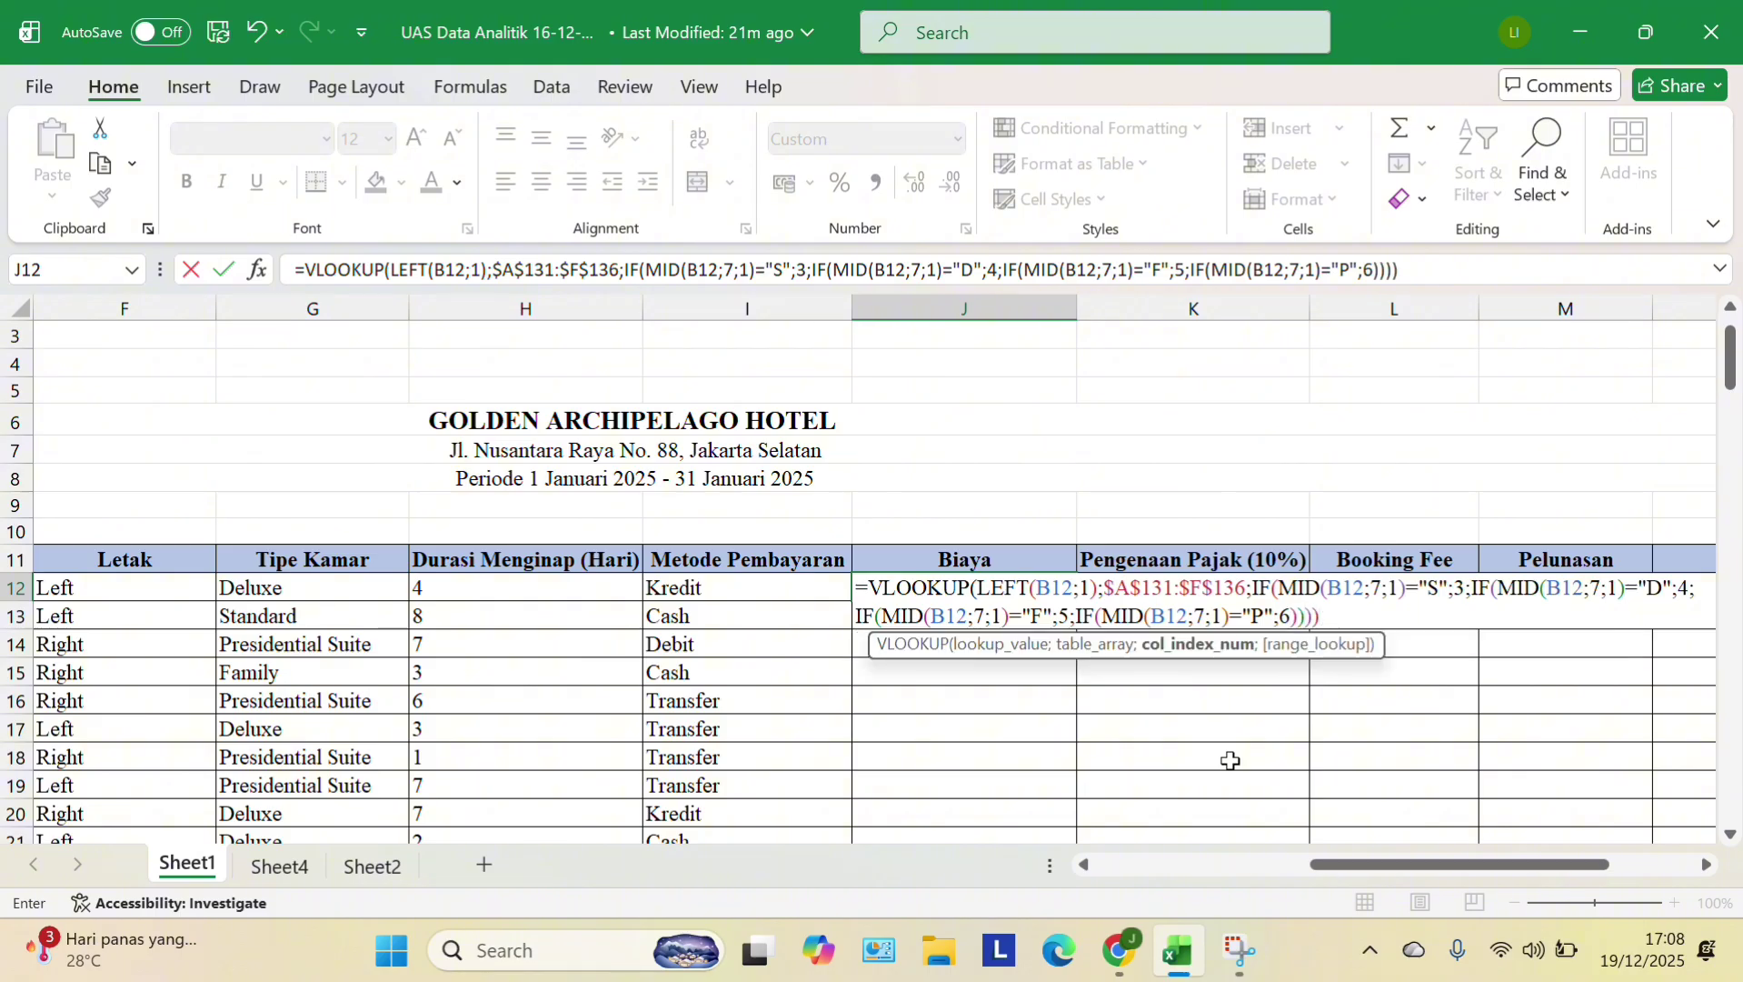
- Complete the J12 VLOOKUP with range lookup 0 and multiply it by H12, and fill the Biaya formula down through row 126
text(;0)
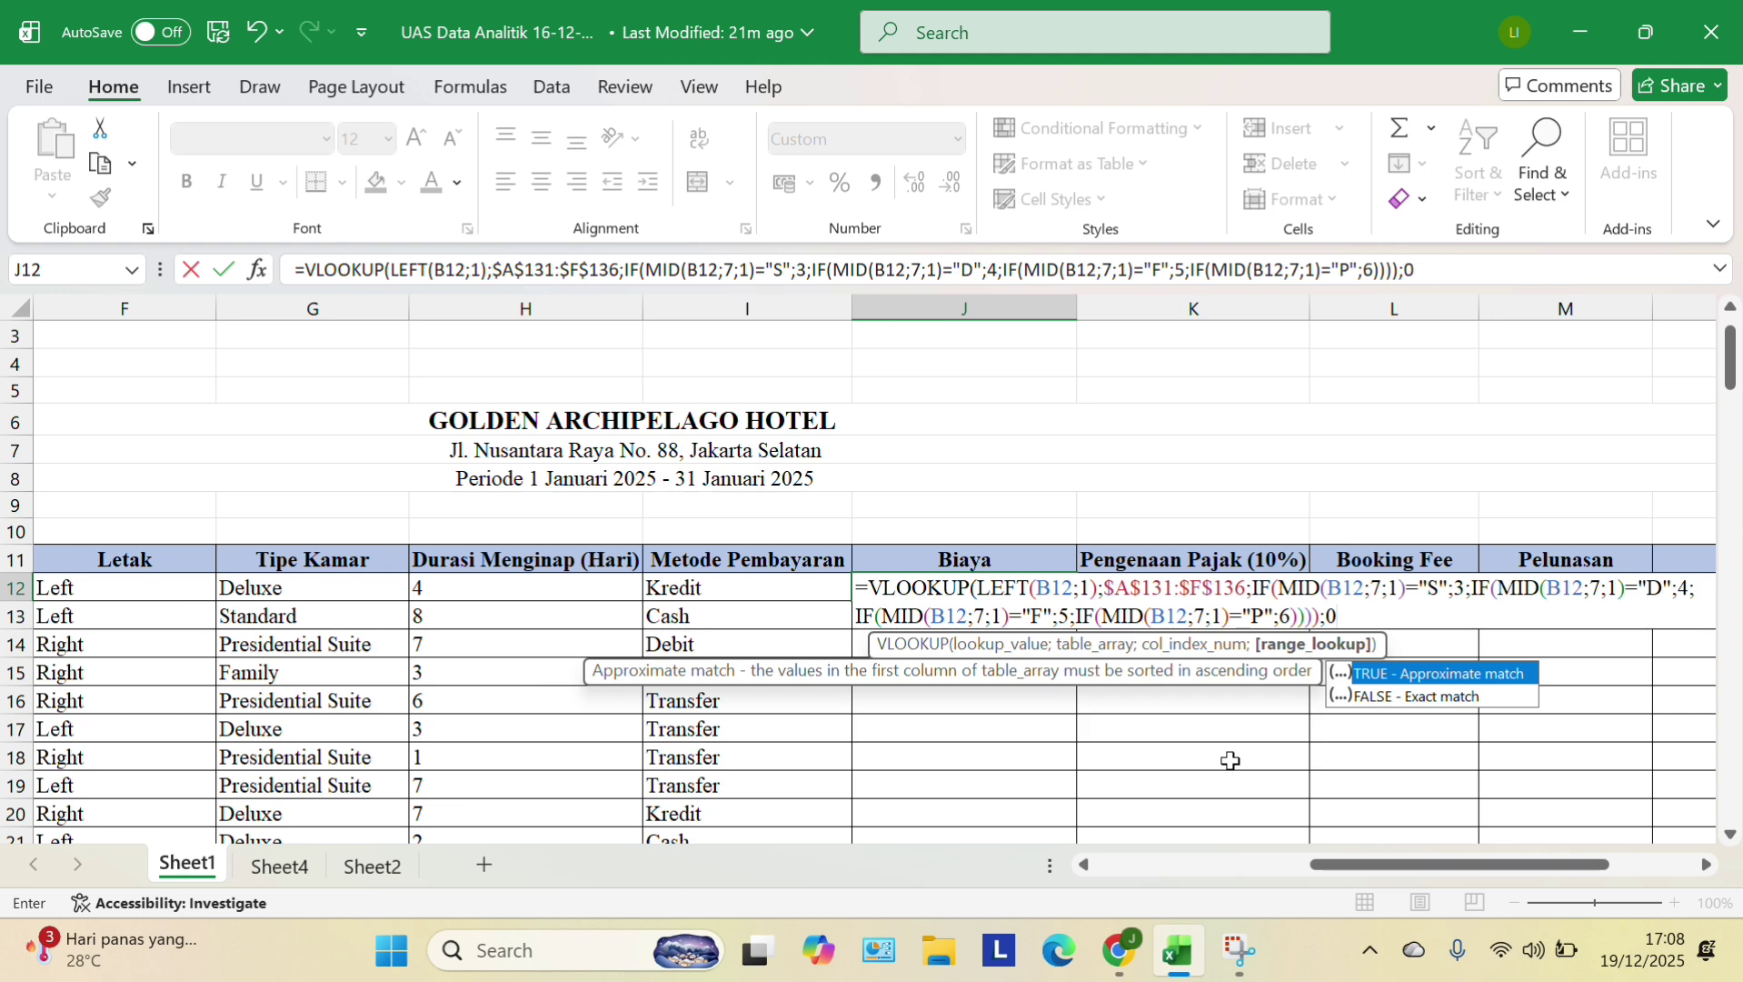
text())
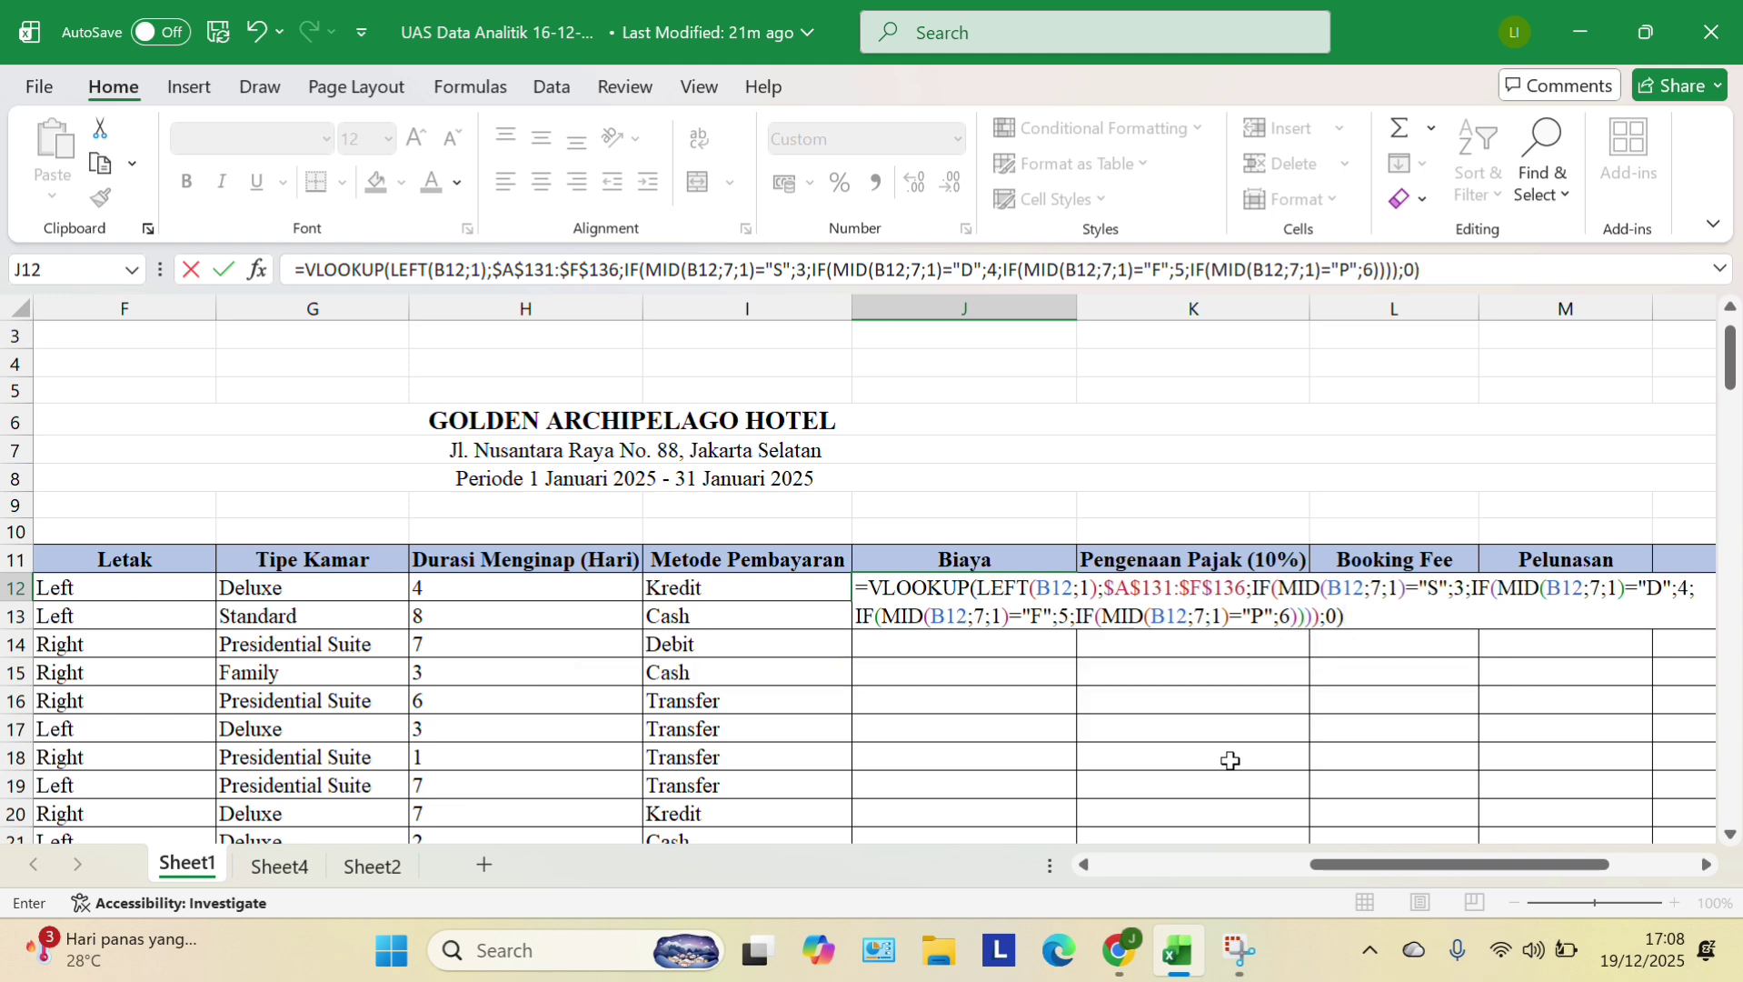
text(*)
click(550, 591)
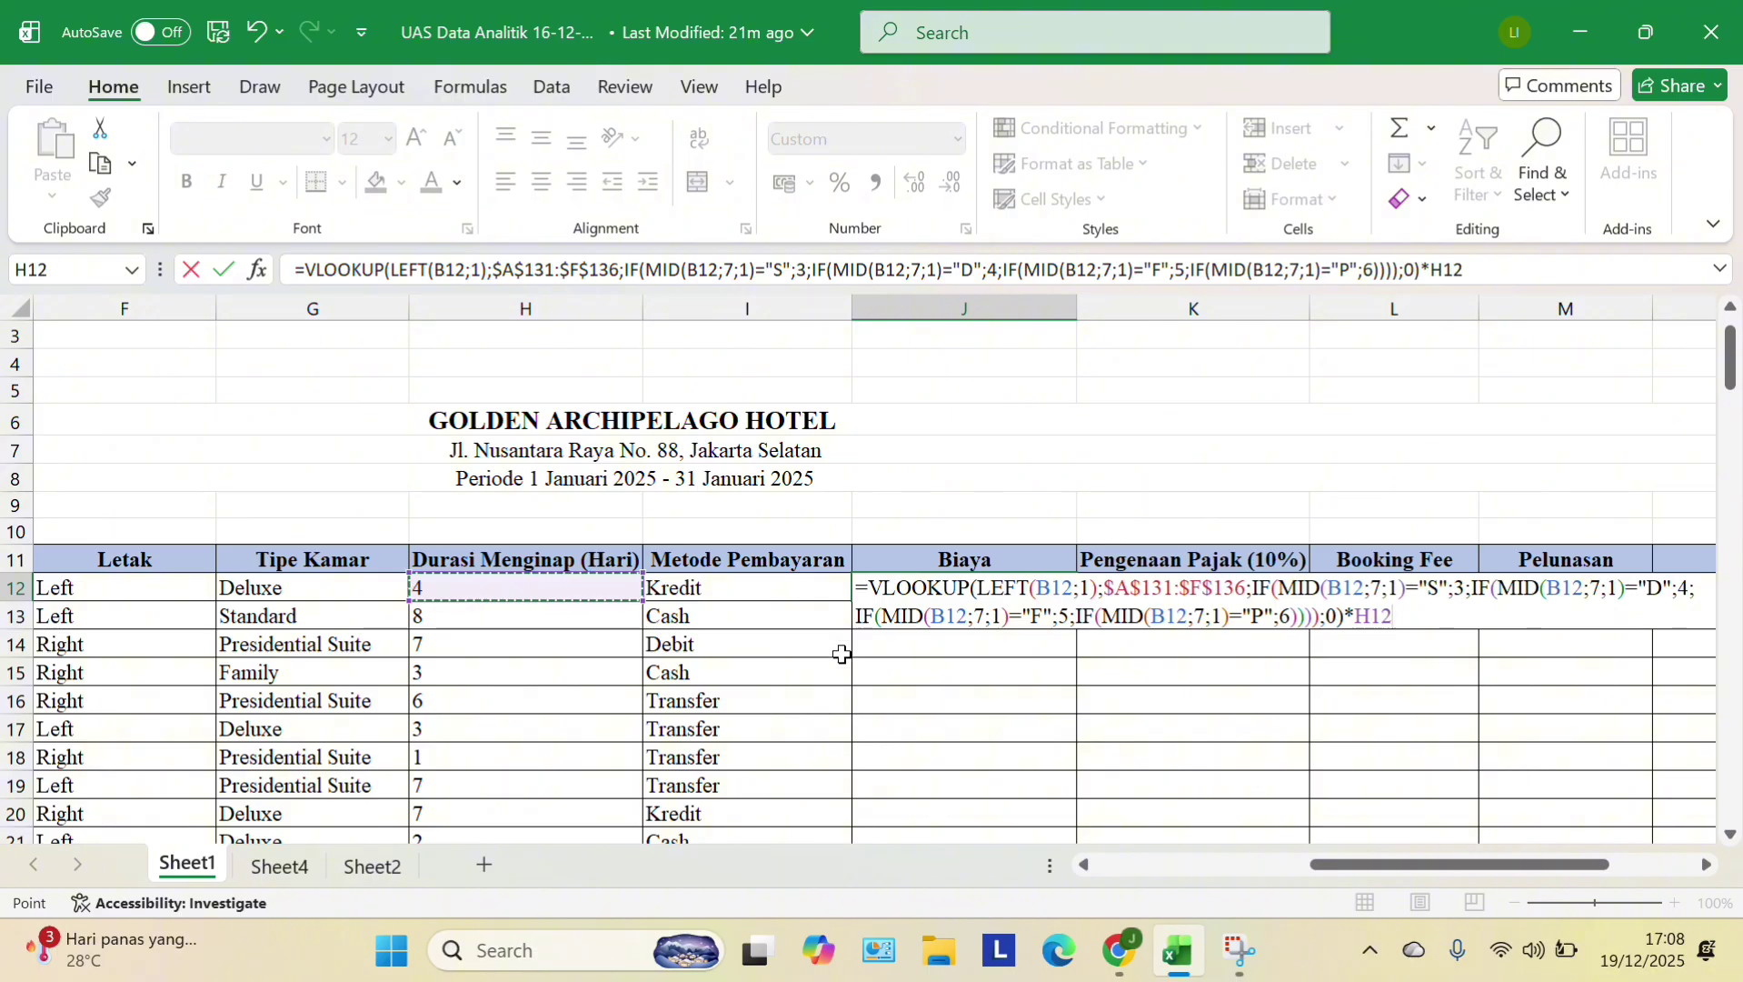
key(Return)
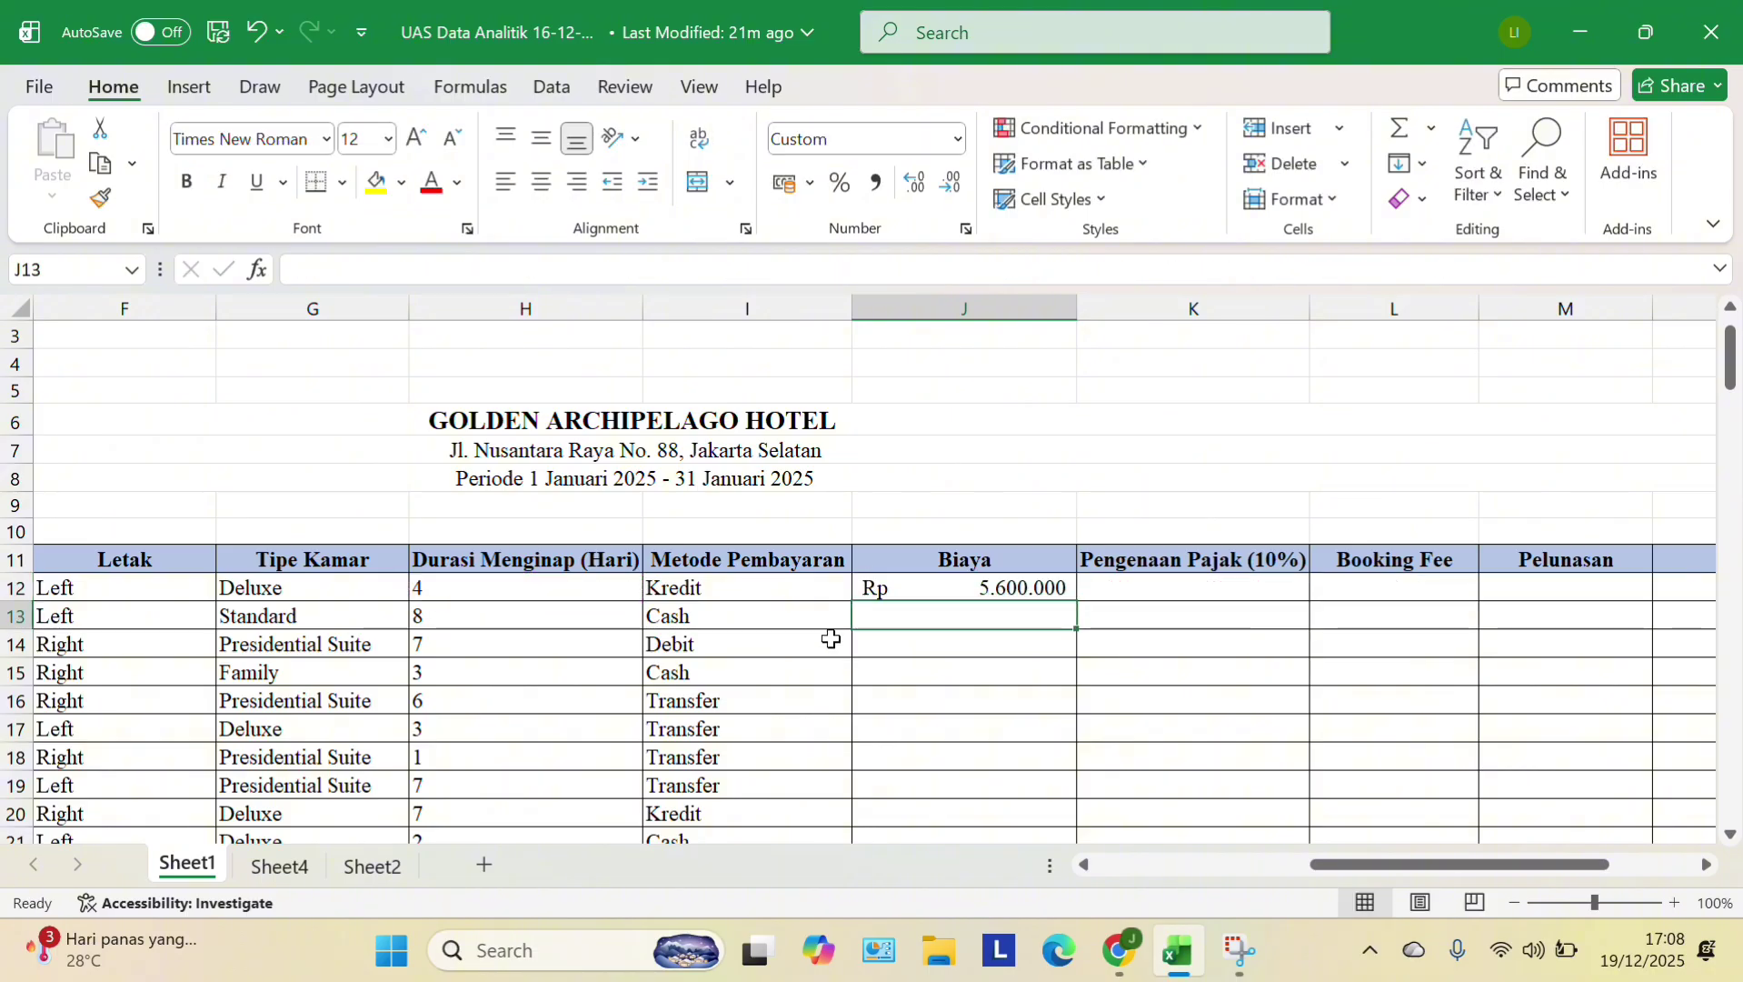
click(964, 588)
drag(1073, 597, 1033, 542)
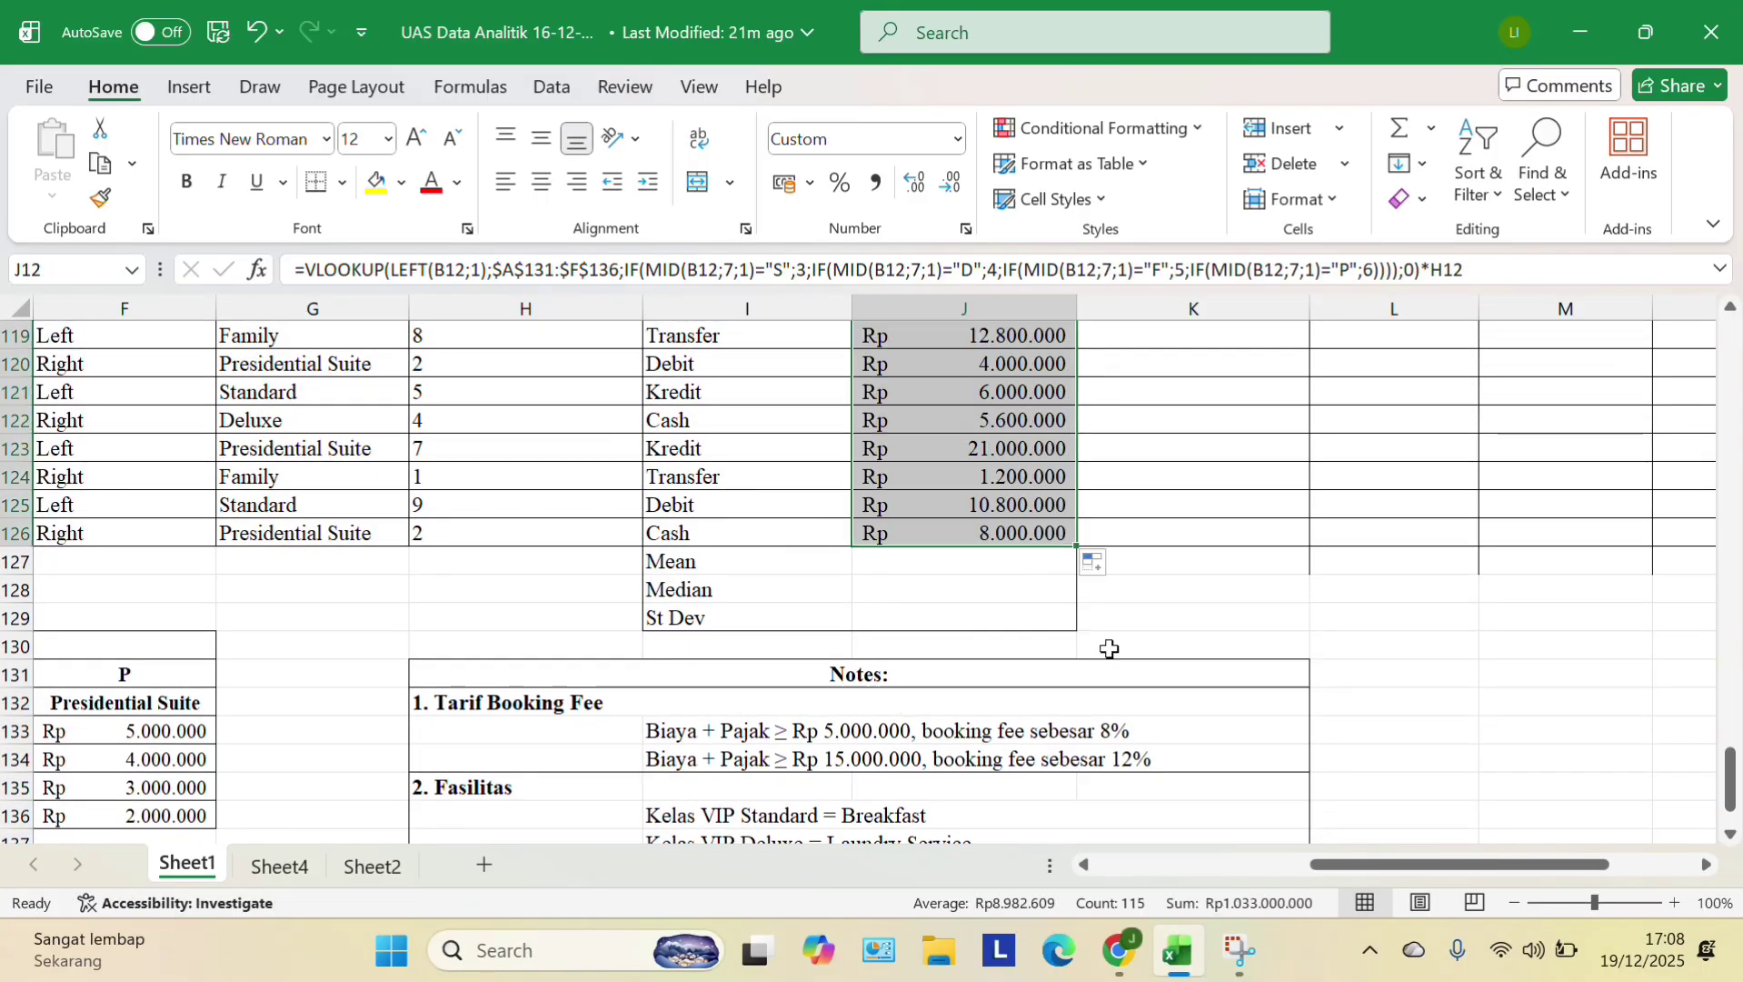
- Enter =J12*10% in K12 for Pengenaan Pajak (10%) and fill the formula down through row 126
scroll(1109, 647, up, 20)
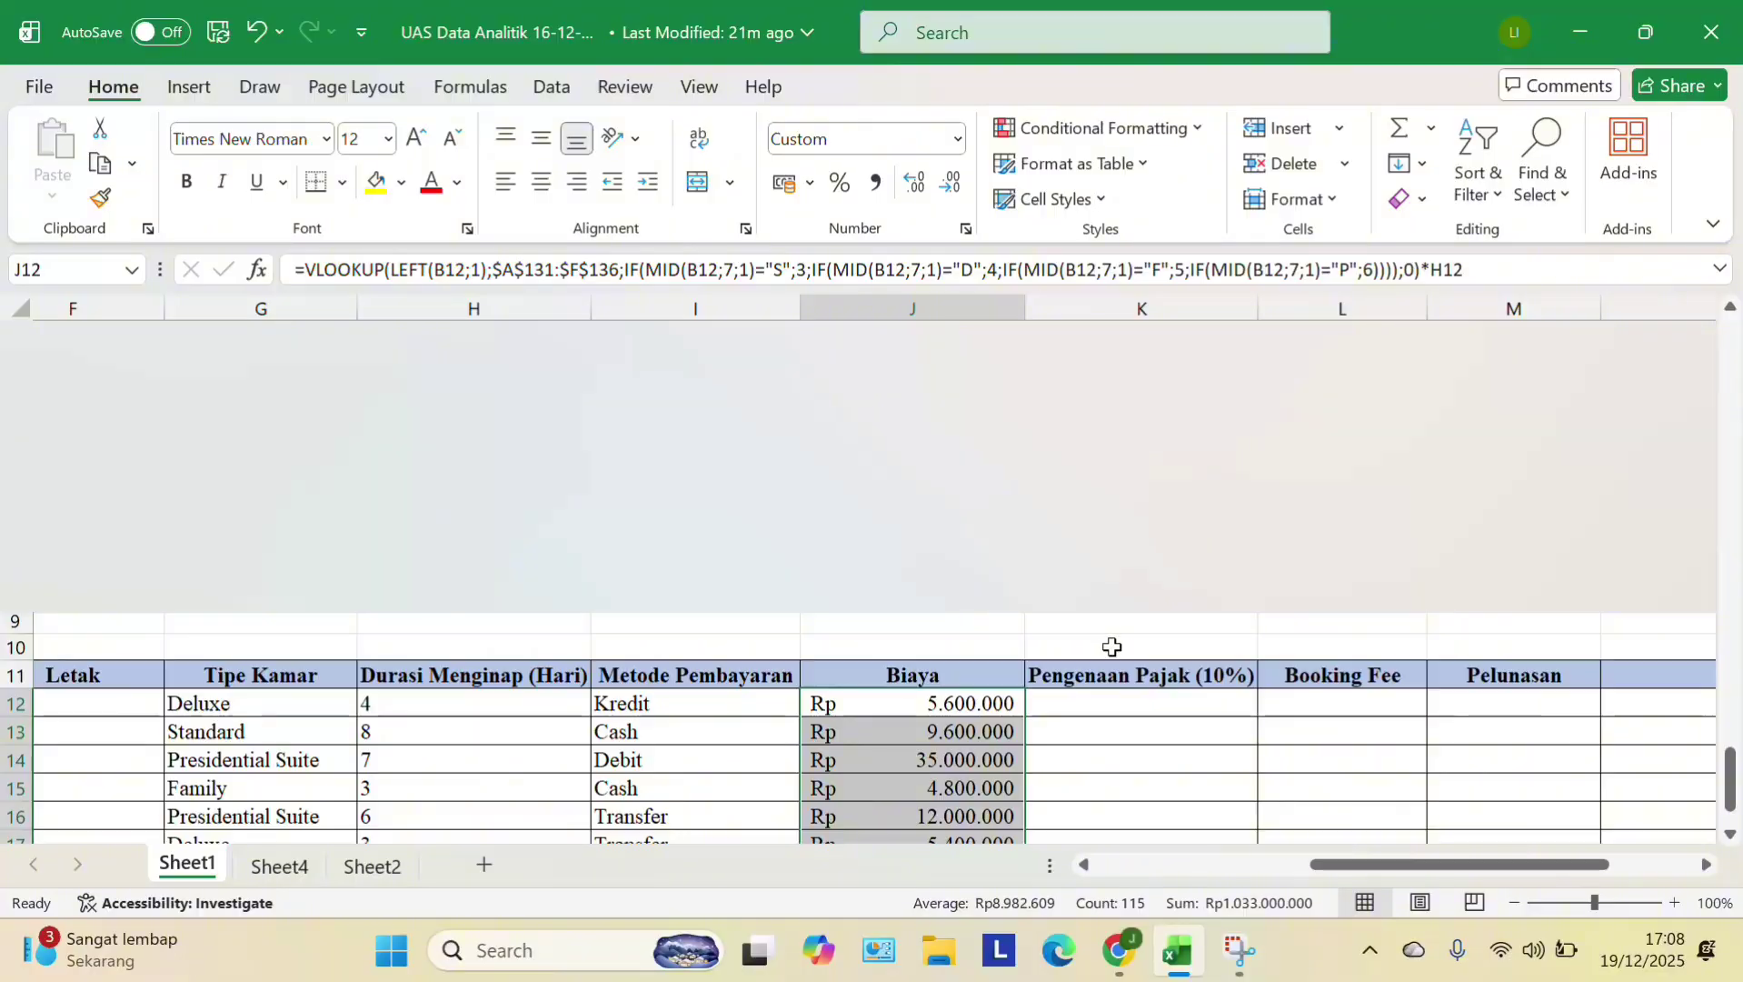
scroll(1109, 647, up, 3)
click(957, 645)
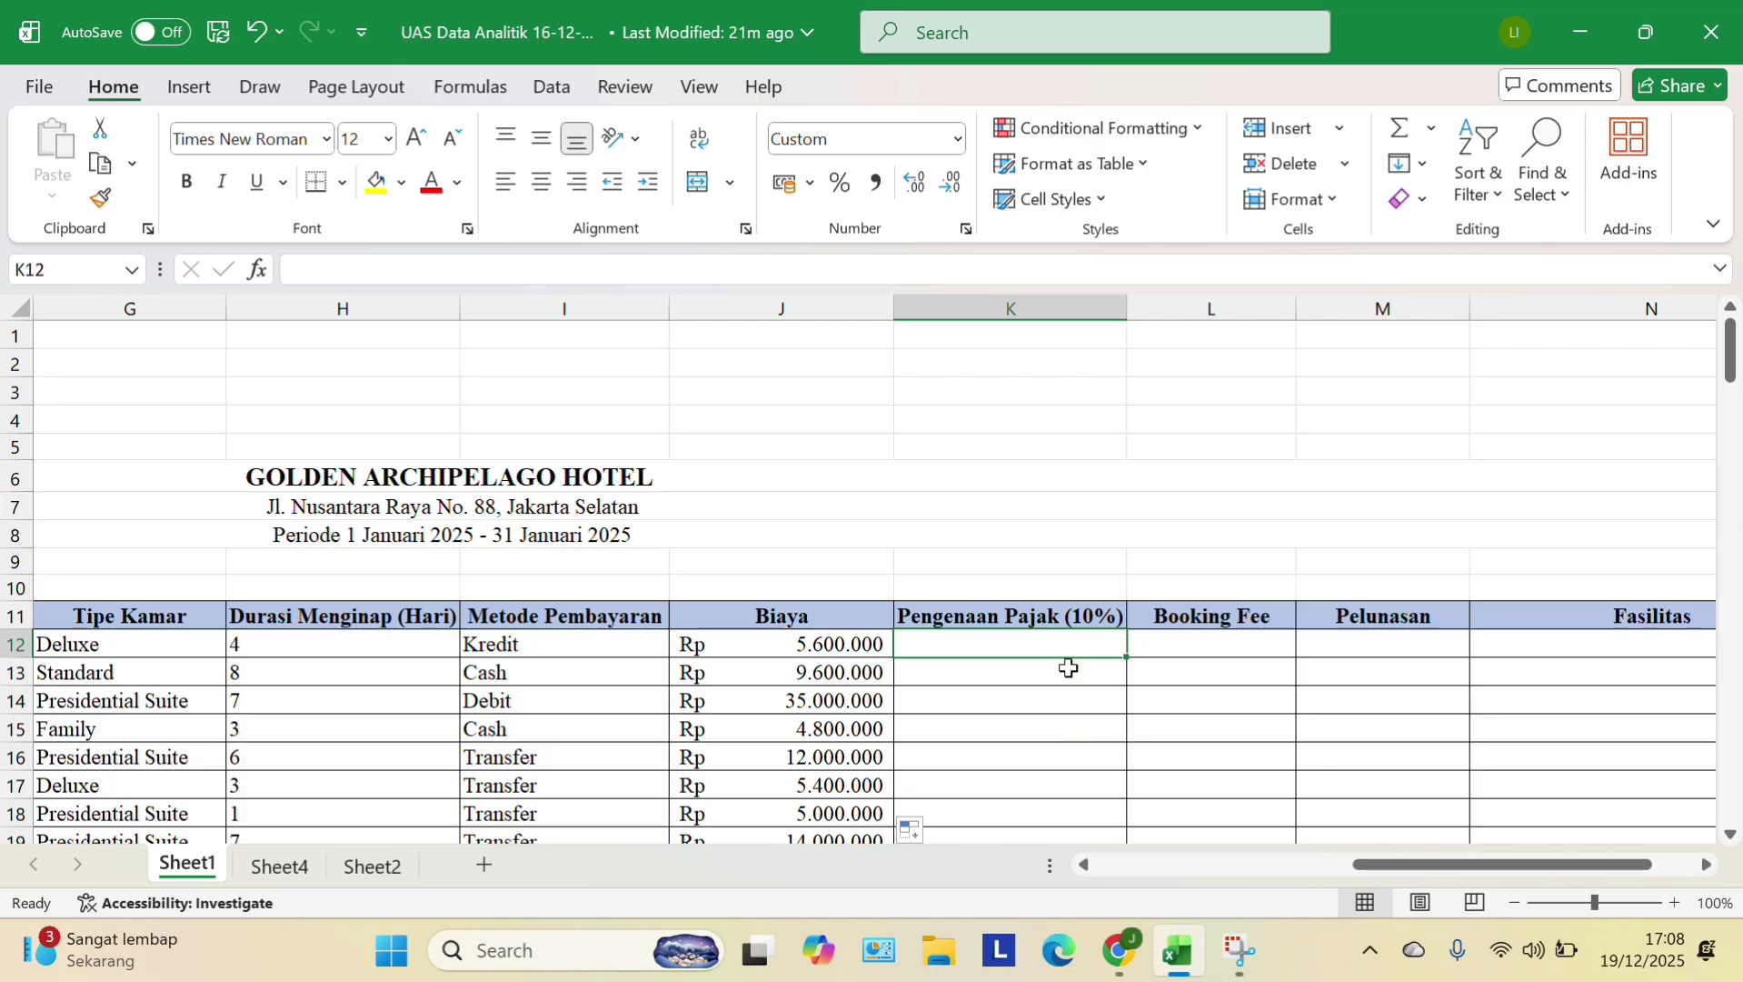
text(=)
click(770, 647)
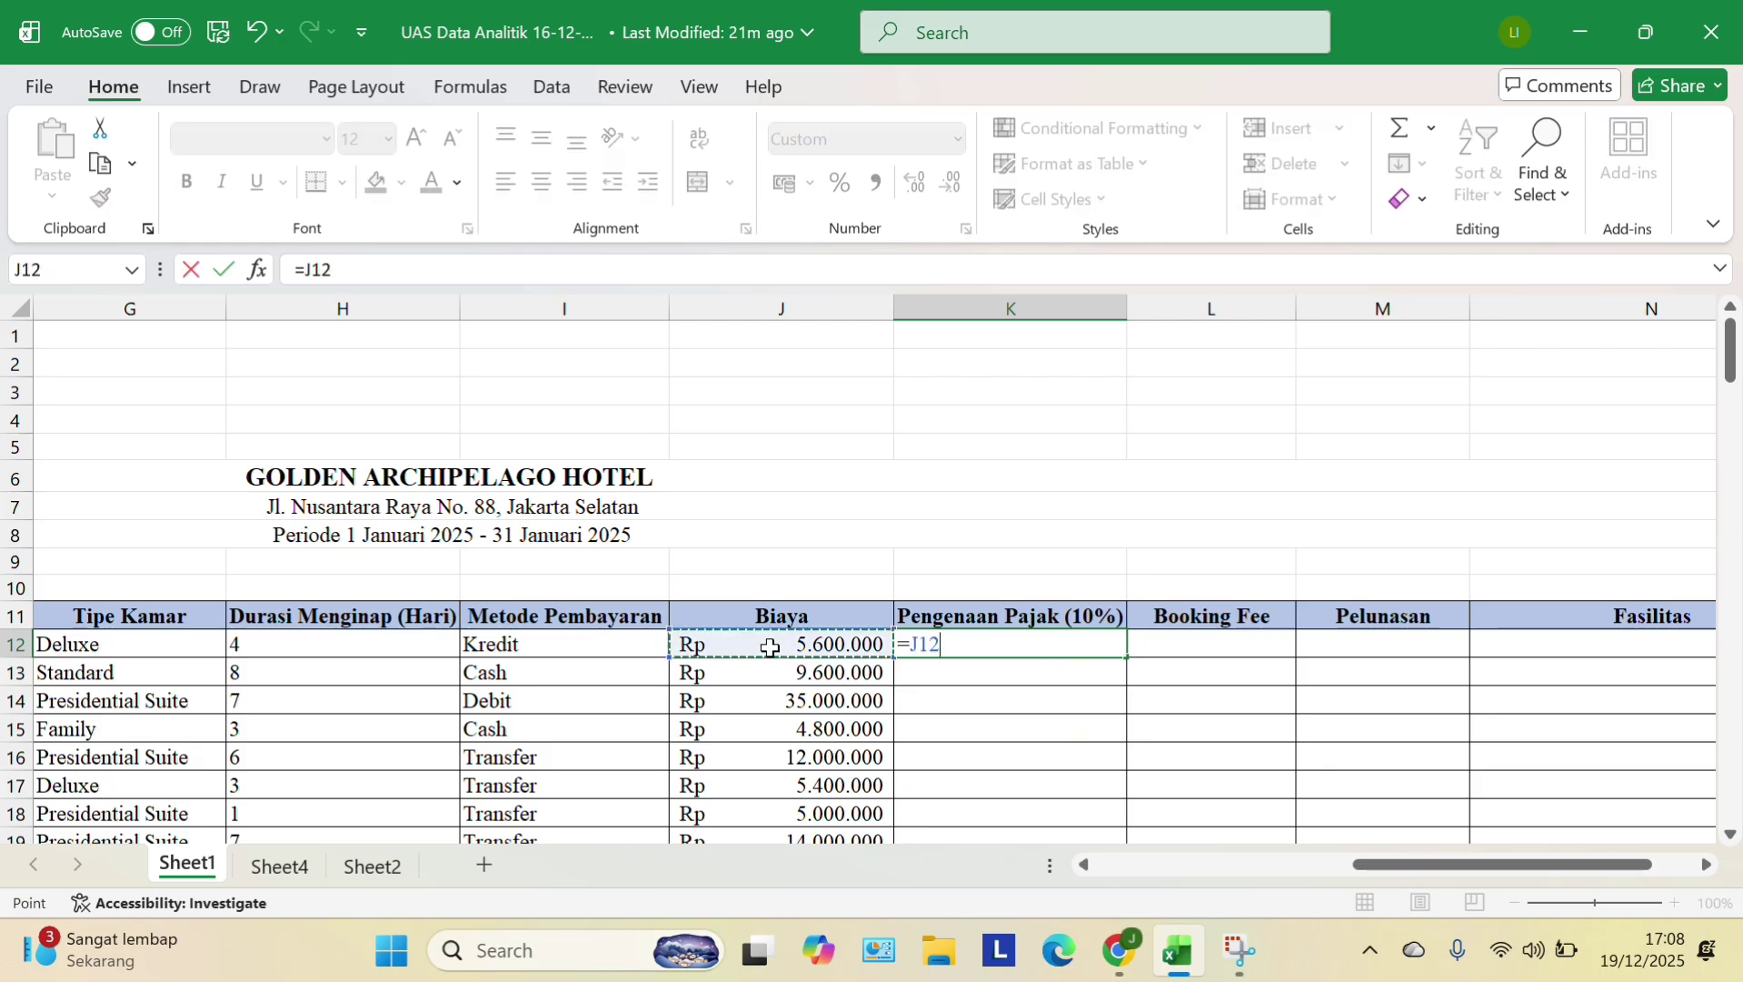
text(*1)
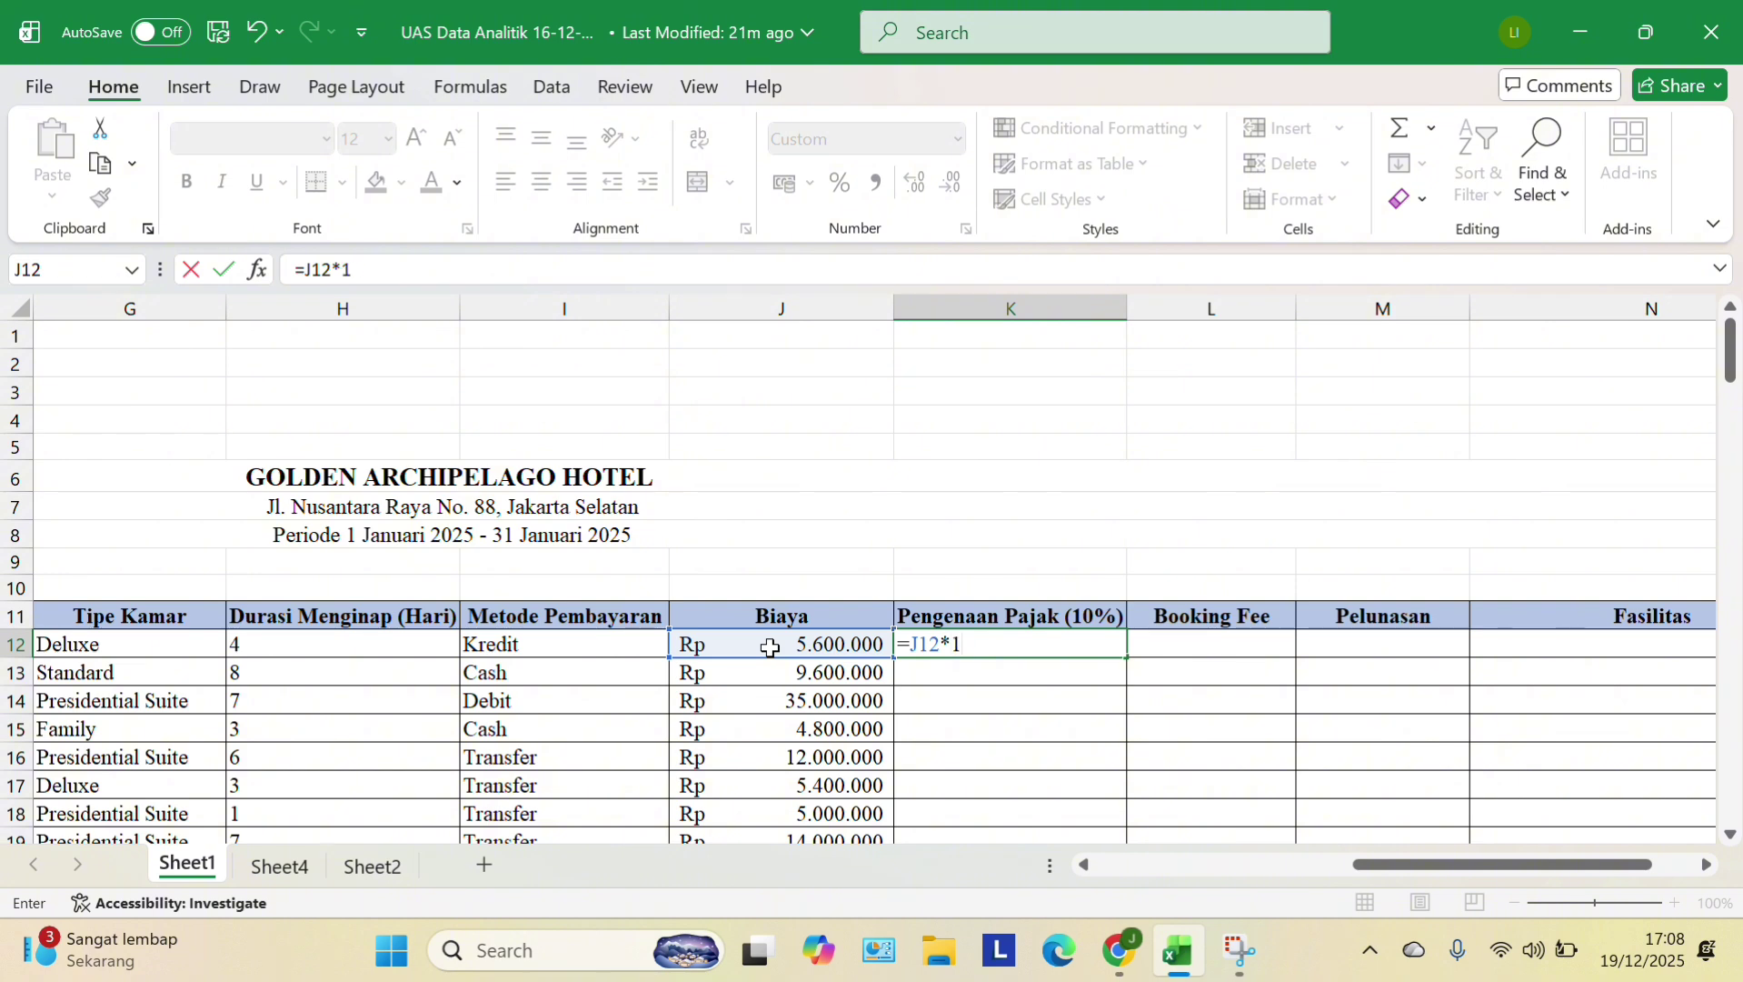
text(0%)
key(Return)
click(1064, 645)
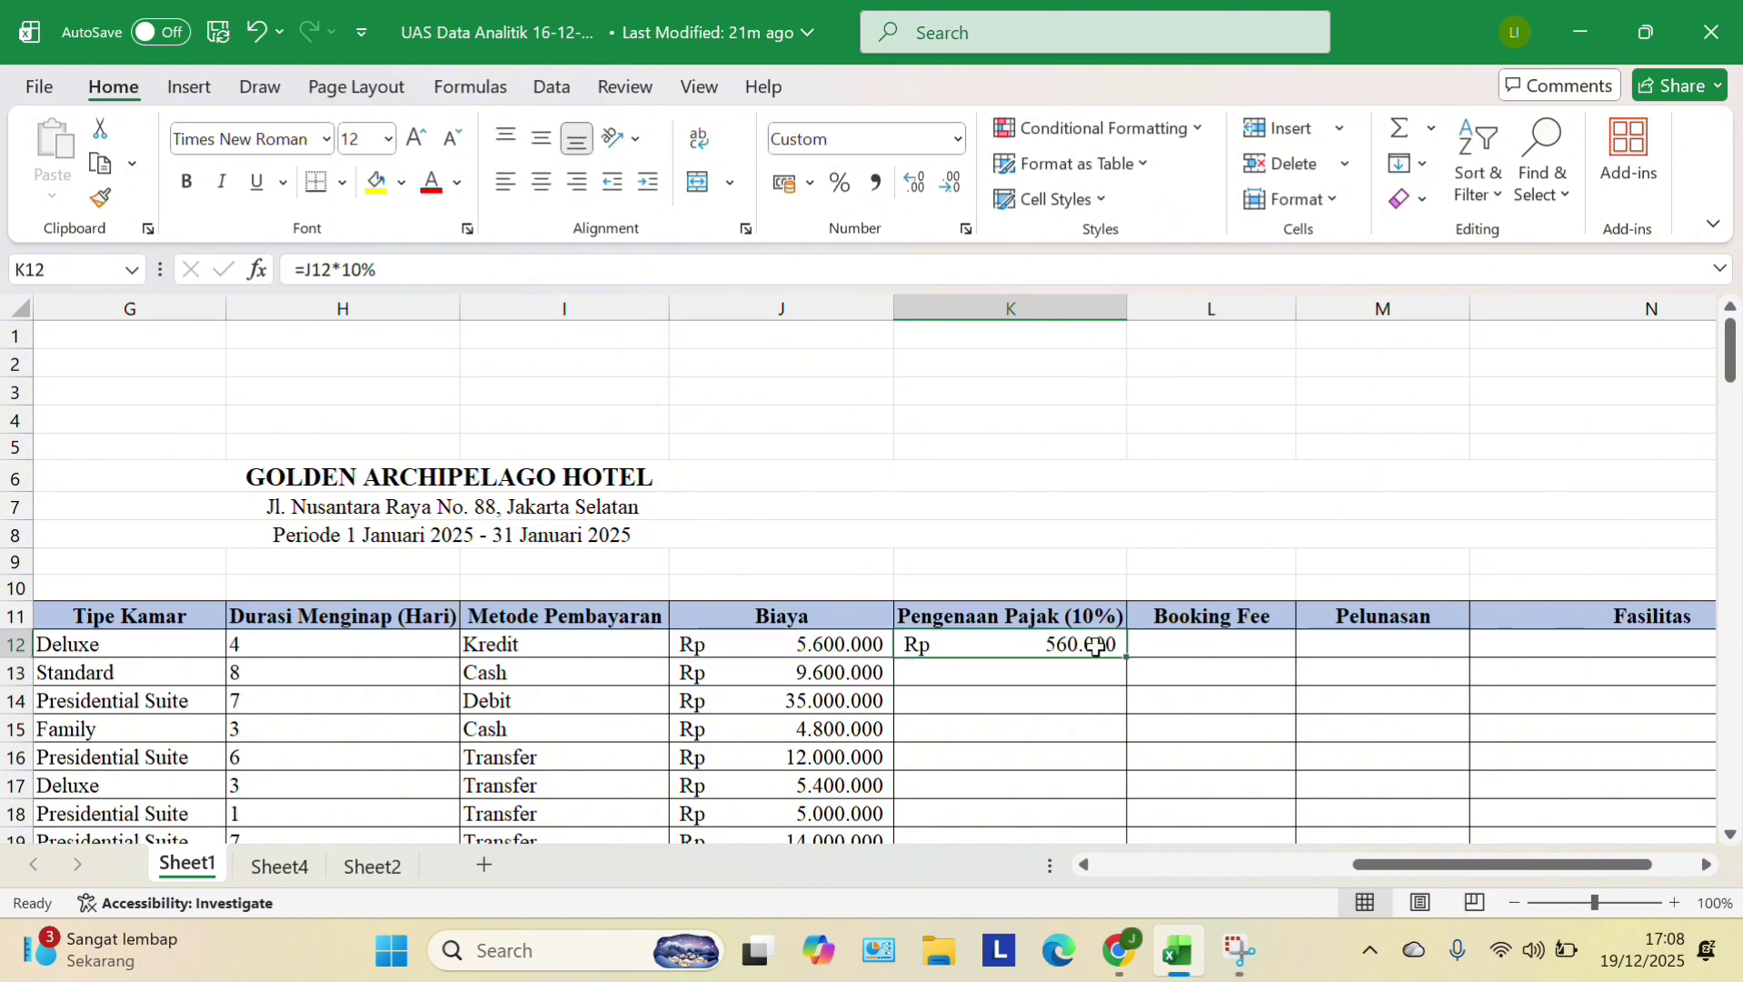
mouse_move(1127, 657)
mouse_down()
mouse_move(1120, 806)
mouse_move(1103, 636)
mouse_up()
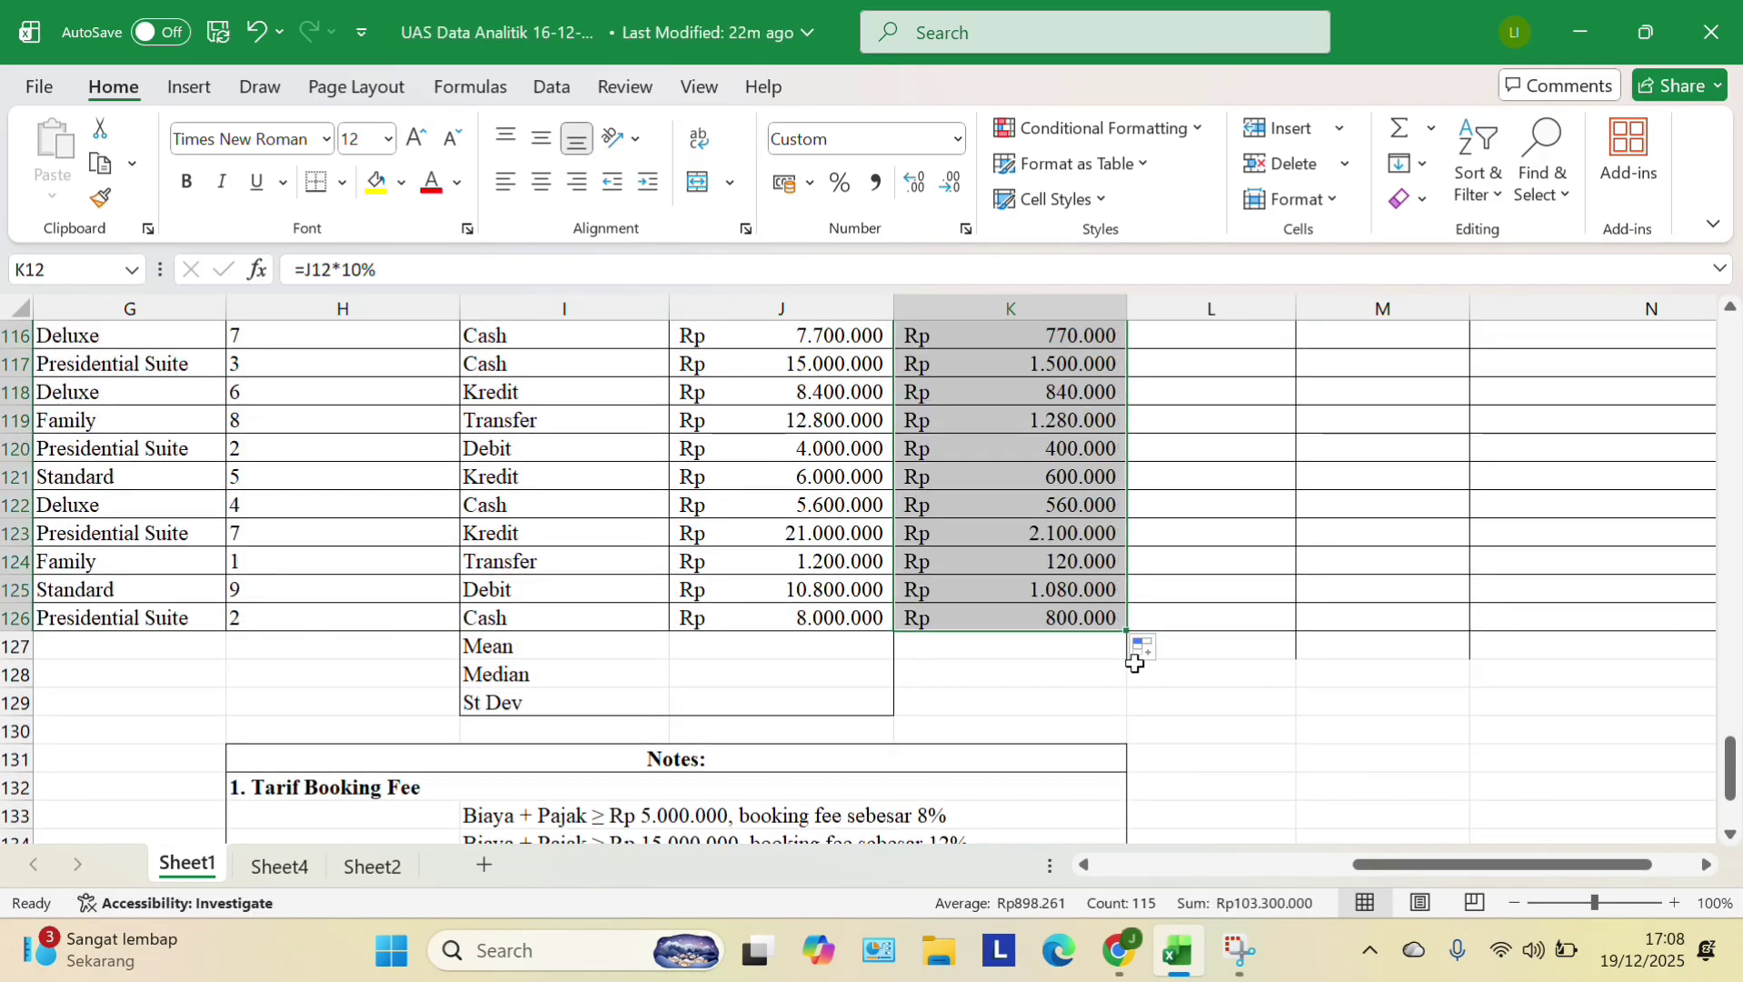
- Start the Booking Fee formula in L12 with an IF testing (J12+K12)>=15000000
scroll(1135, 663, up, 20)
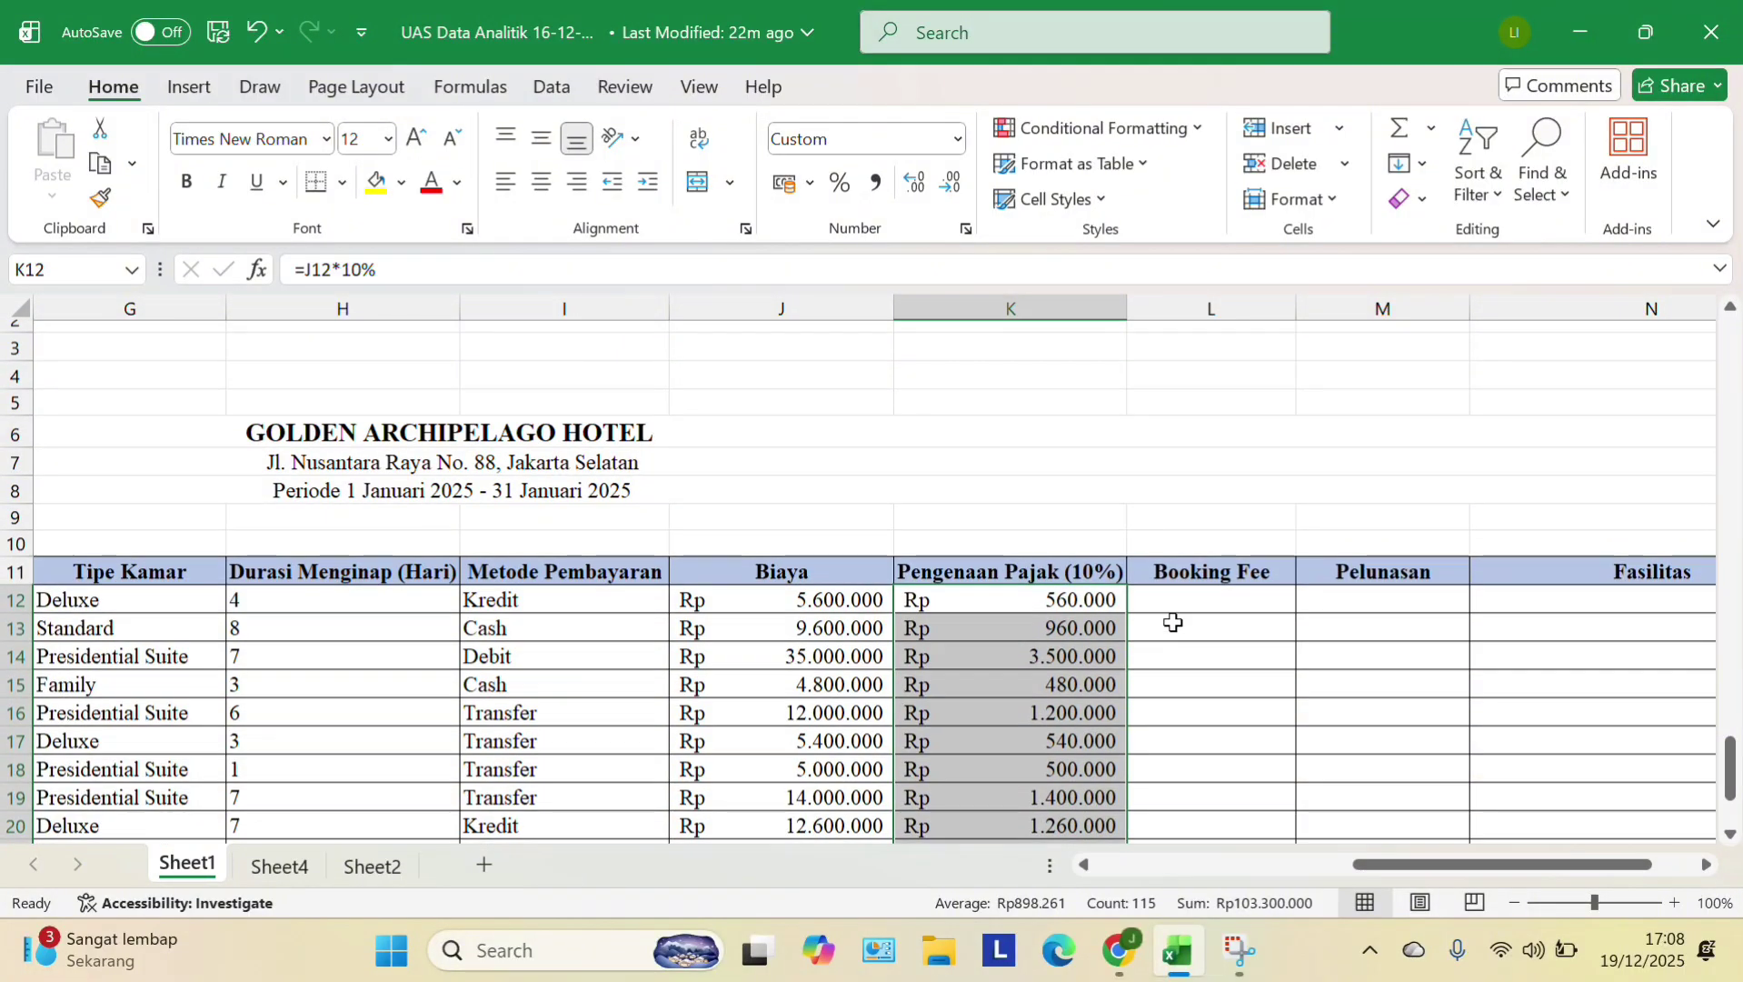
scroll(1073, 586, right, 1)
click(982, 589)
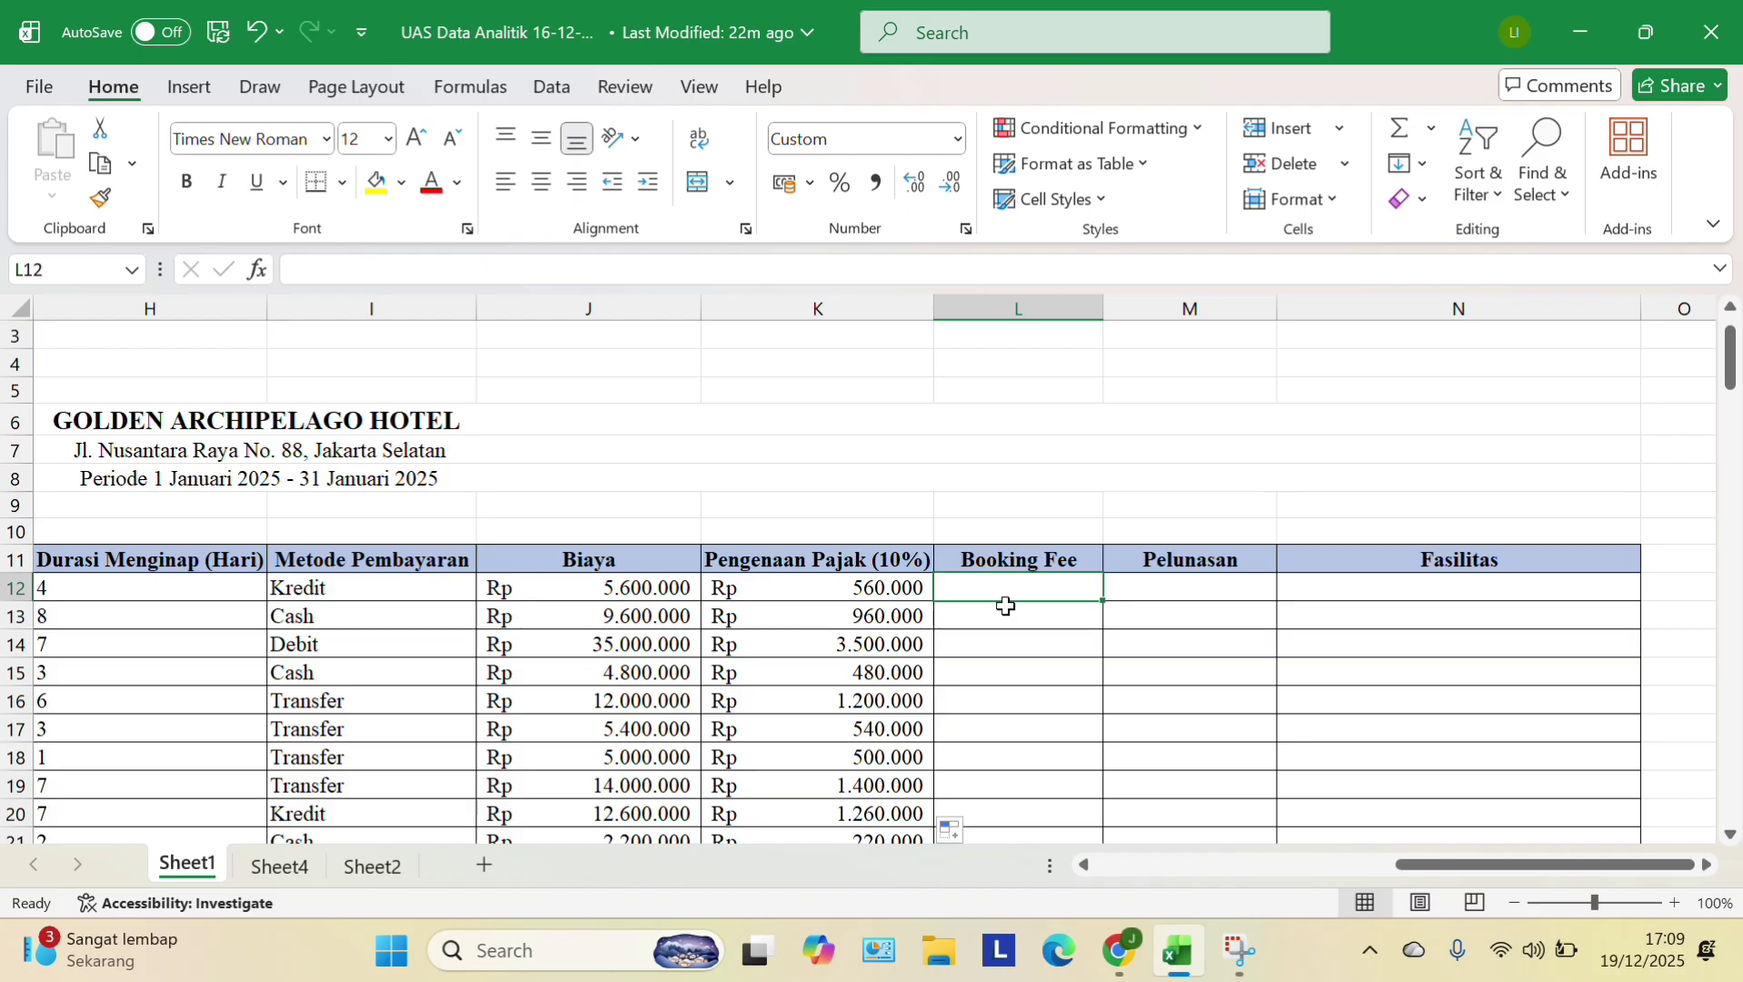
text(=IF)
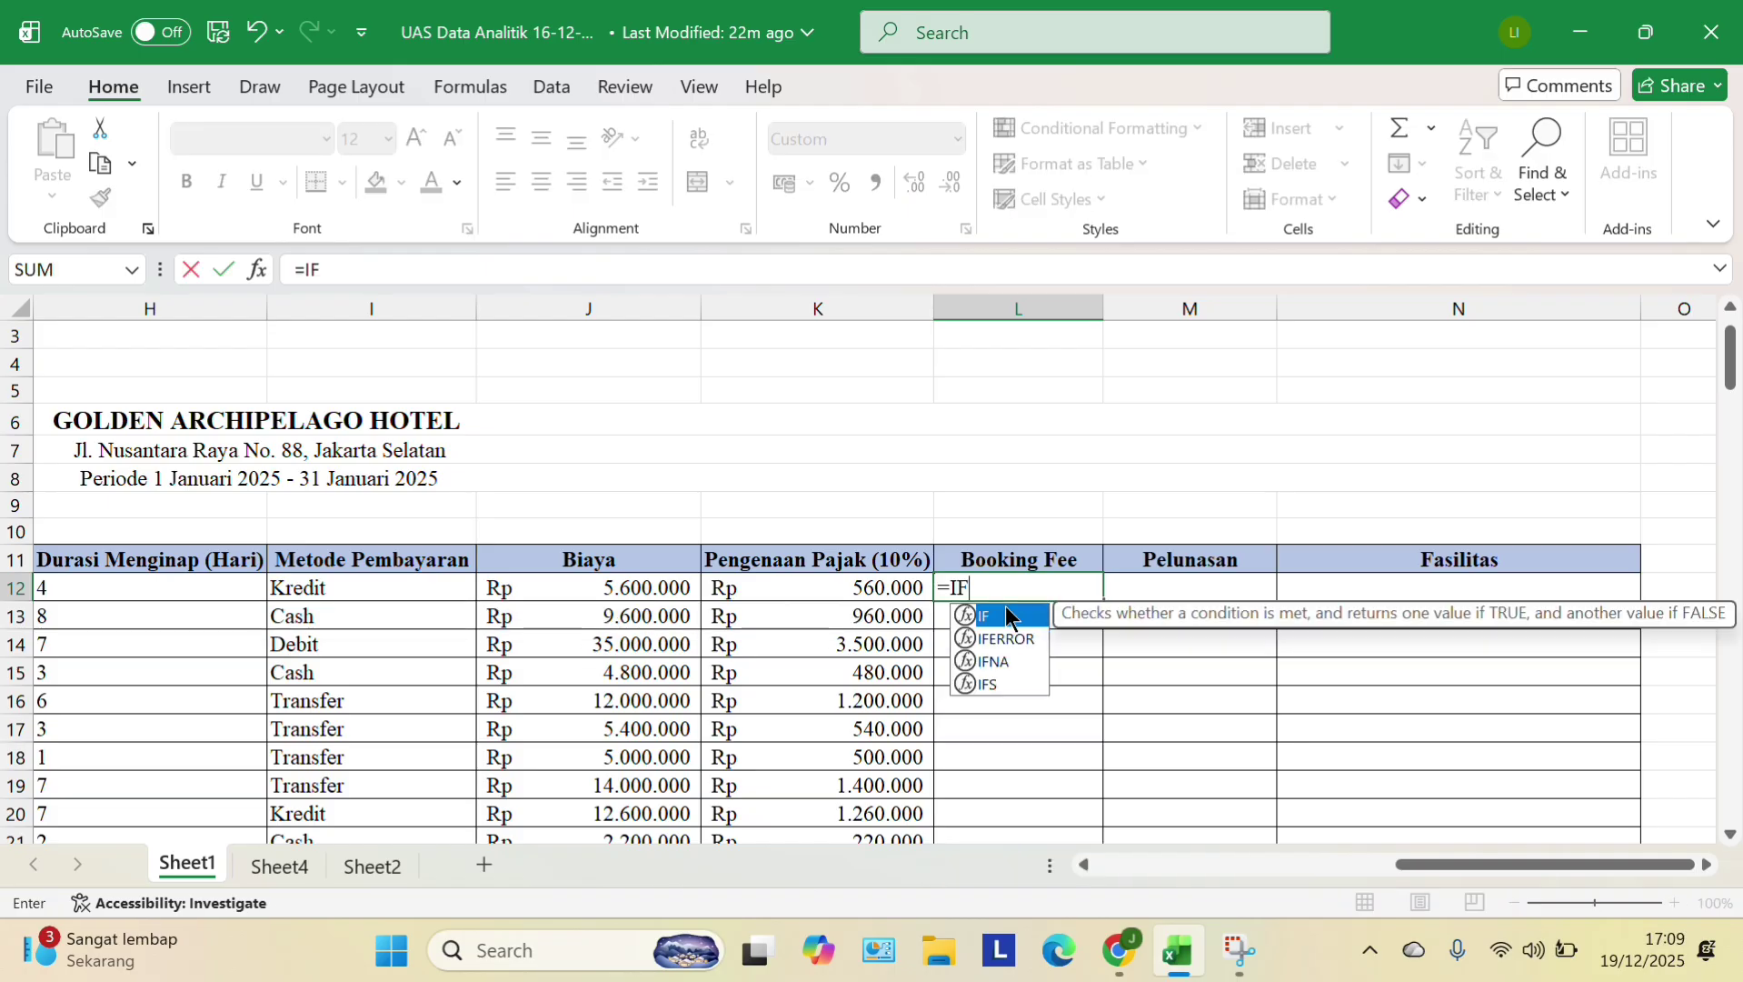
text((()
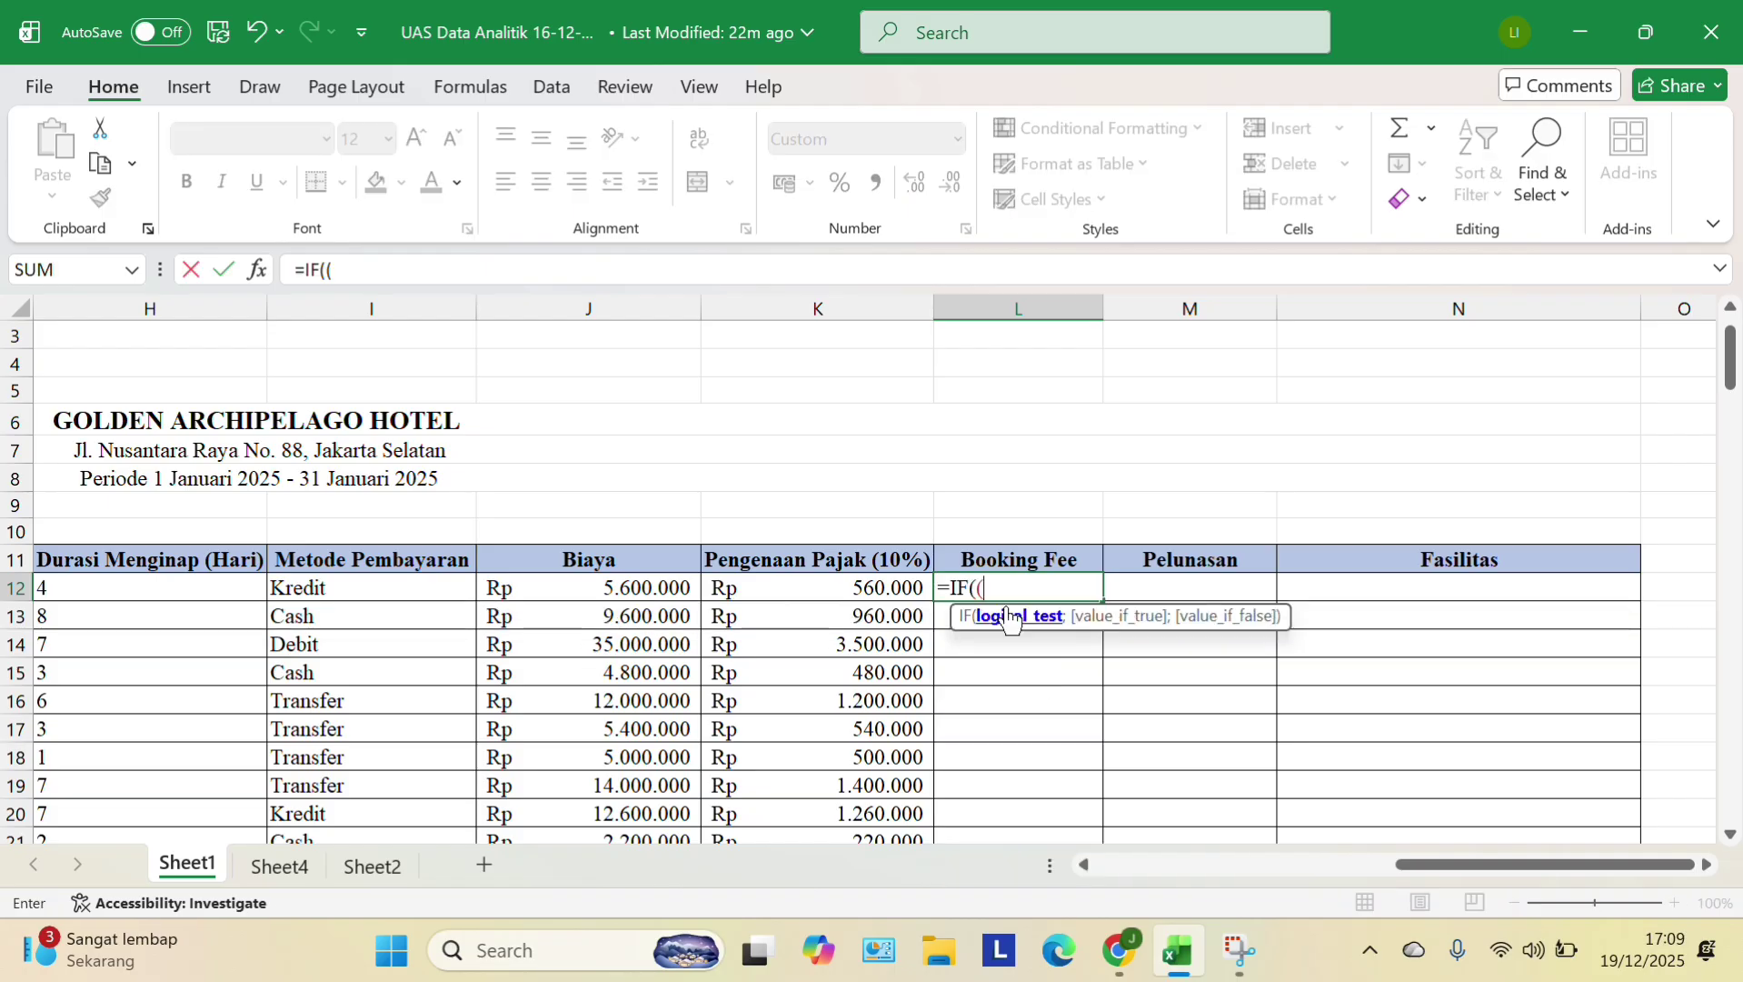
click(646, 584)
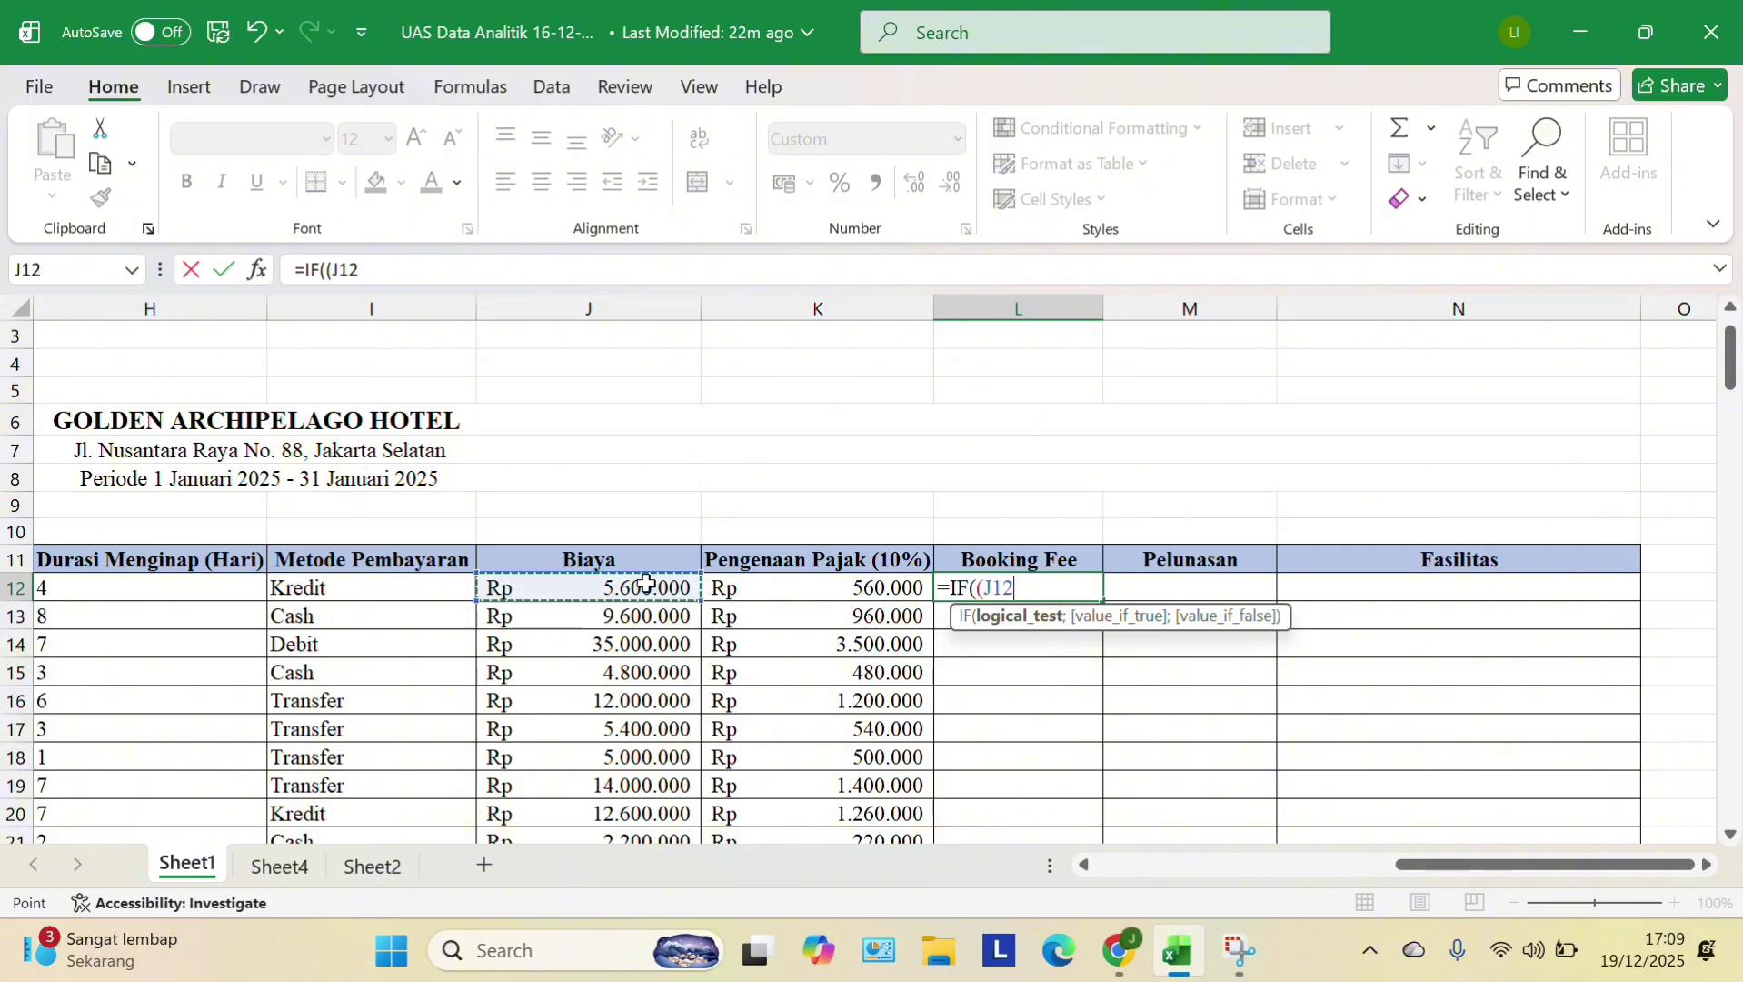
text(+)
drag(772, 562, 774, 586)
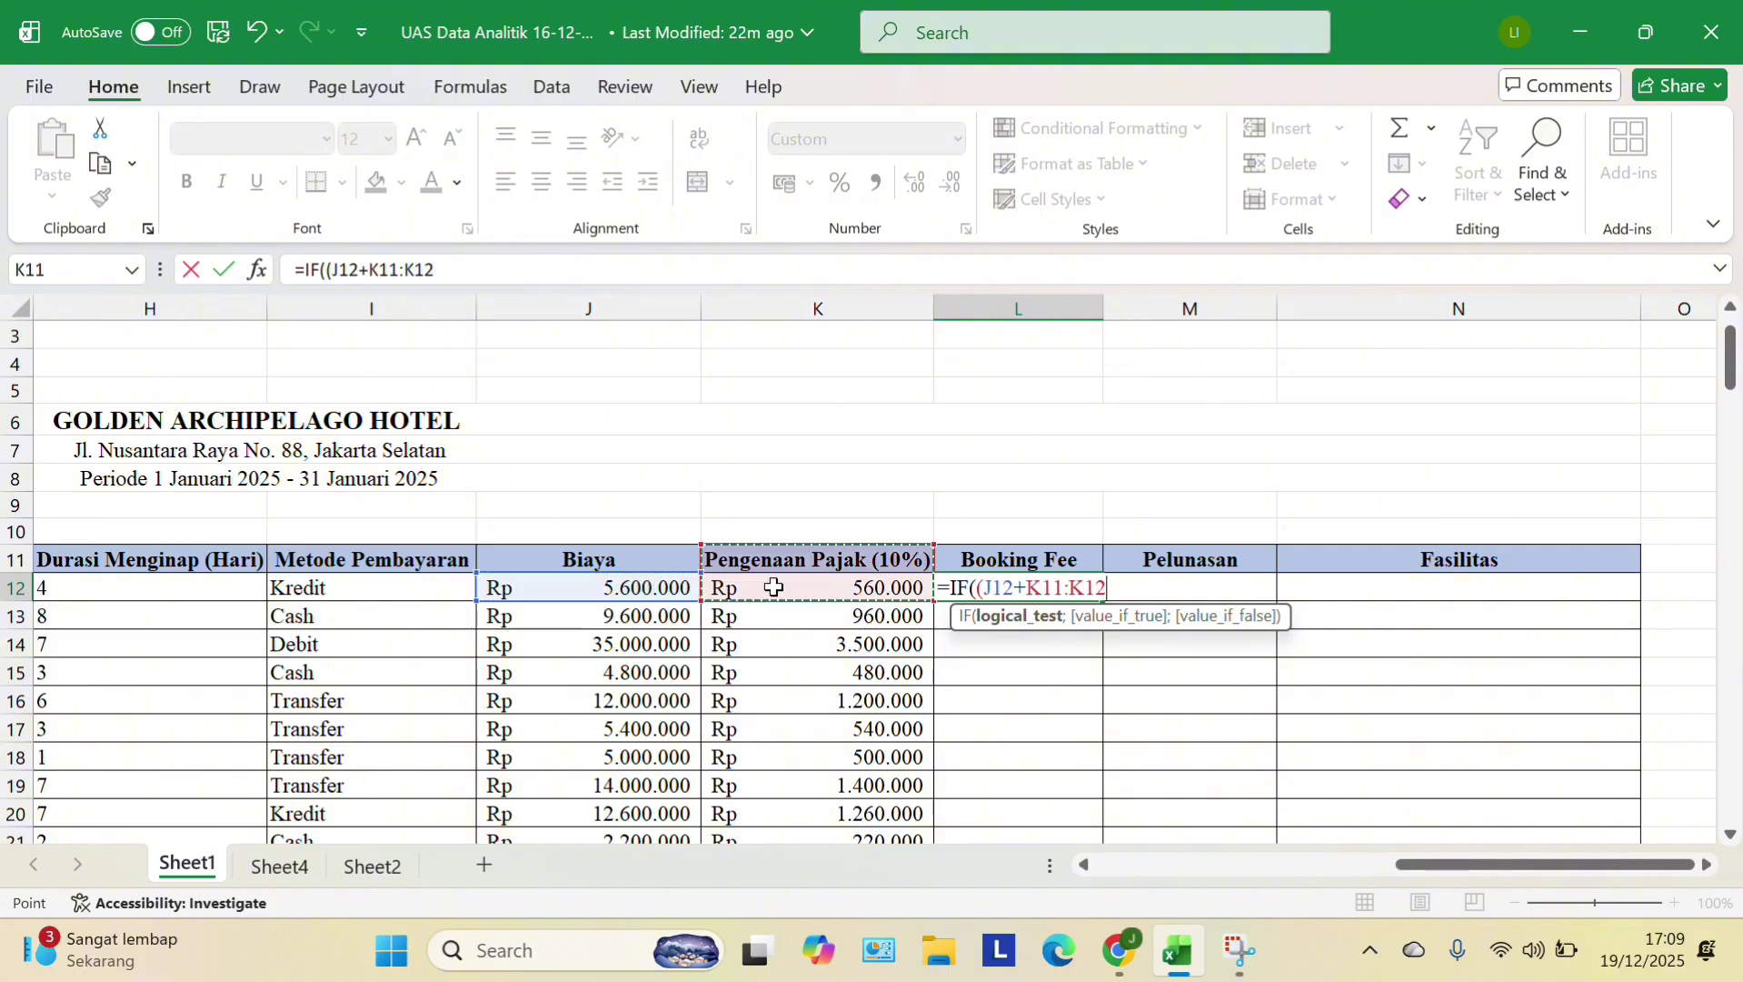
click(774, 587)
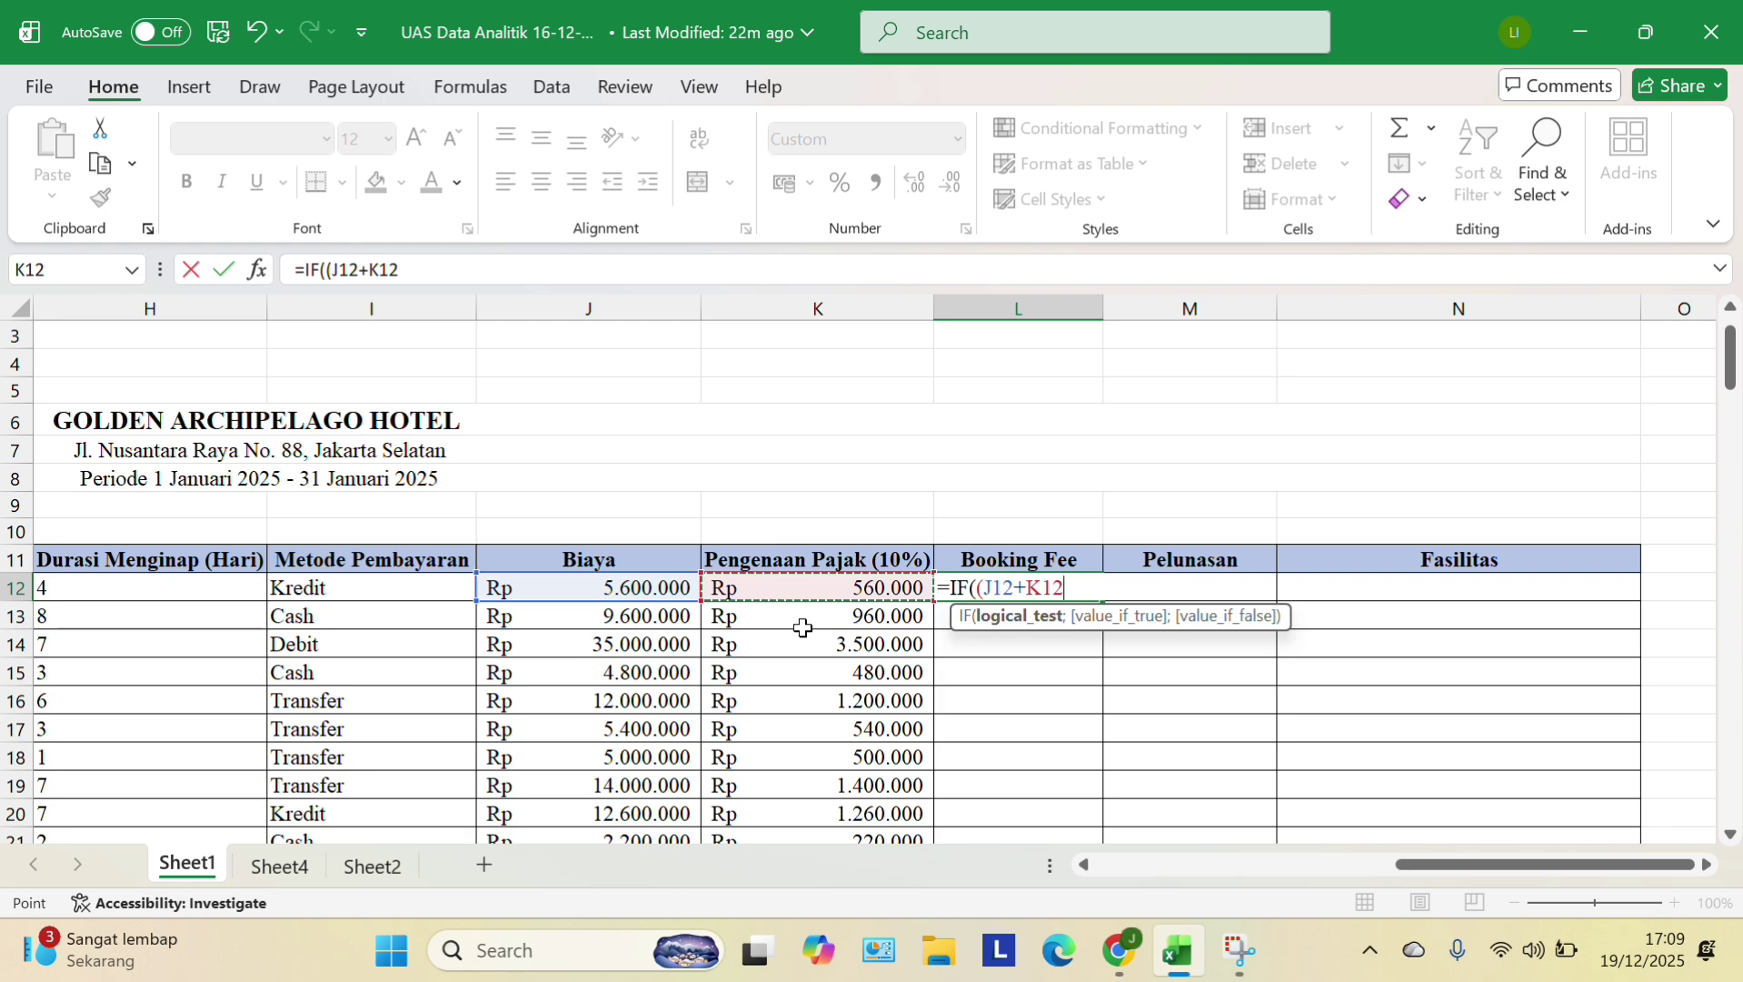
text())
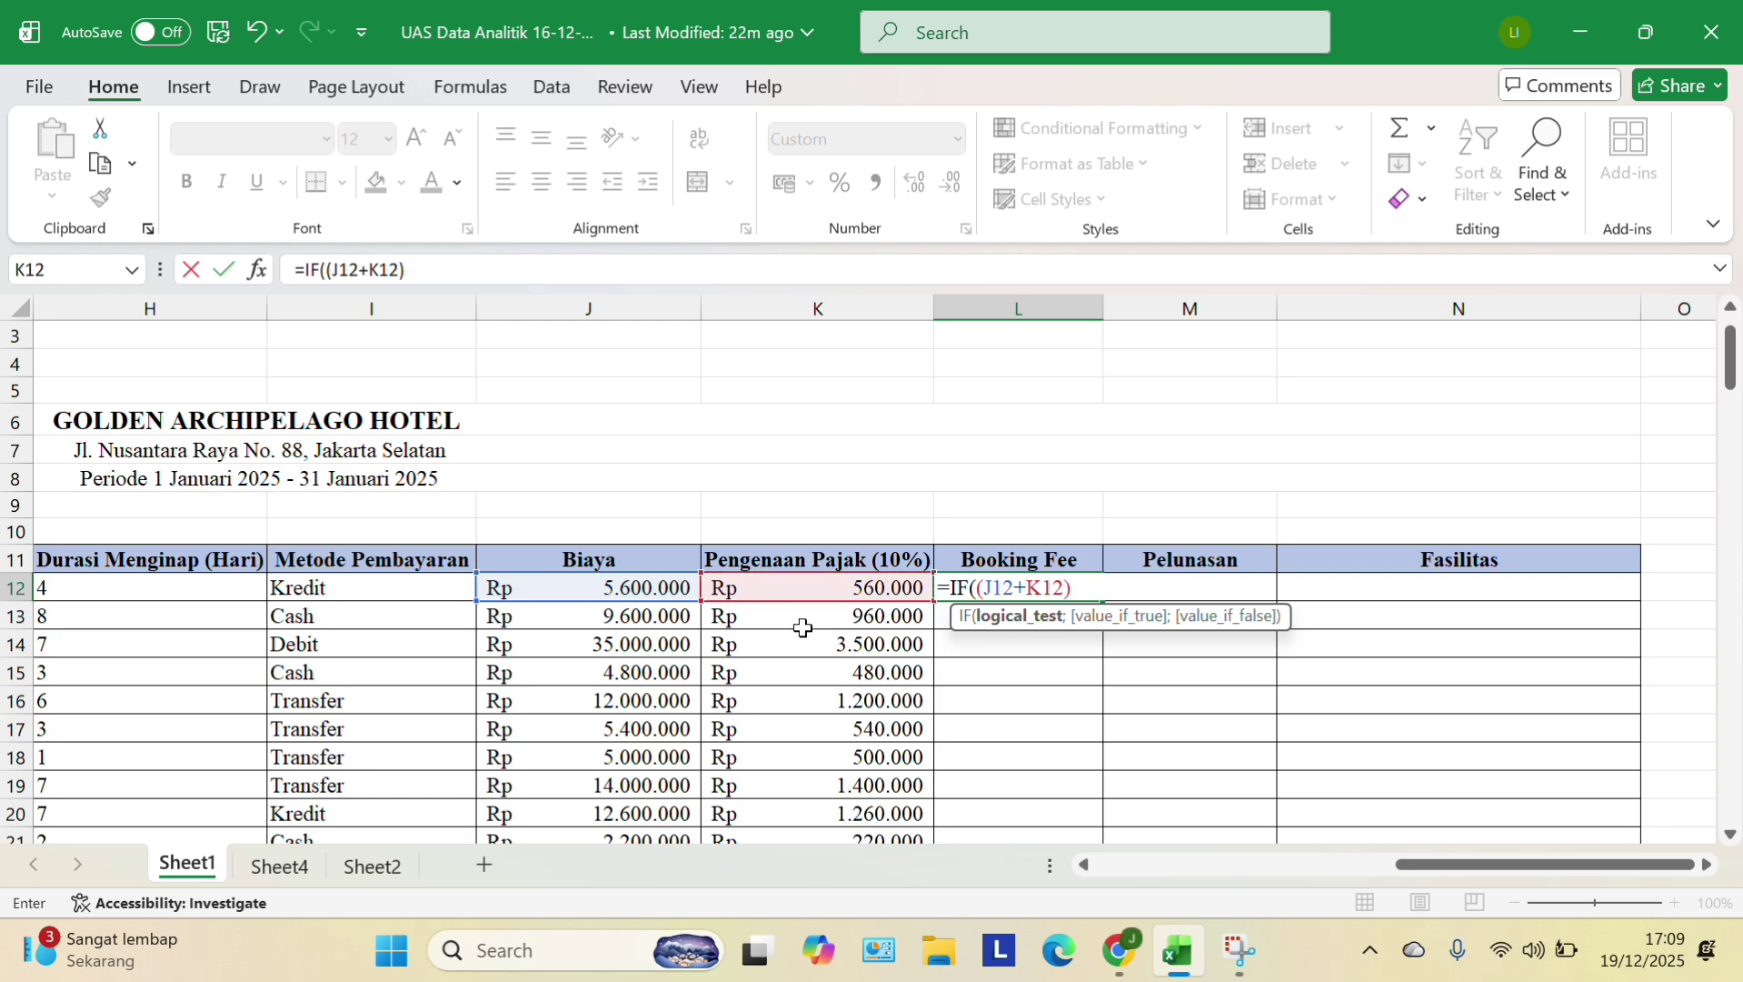
text(>=15000000)
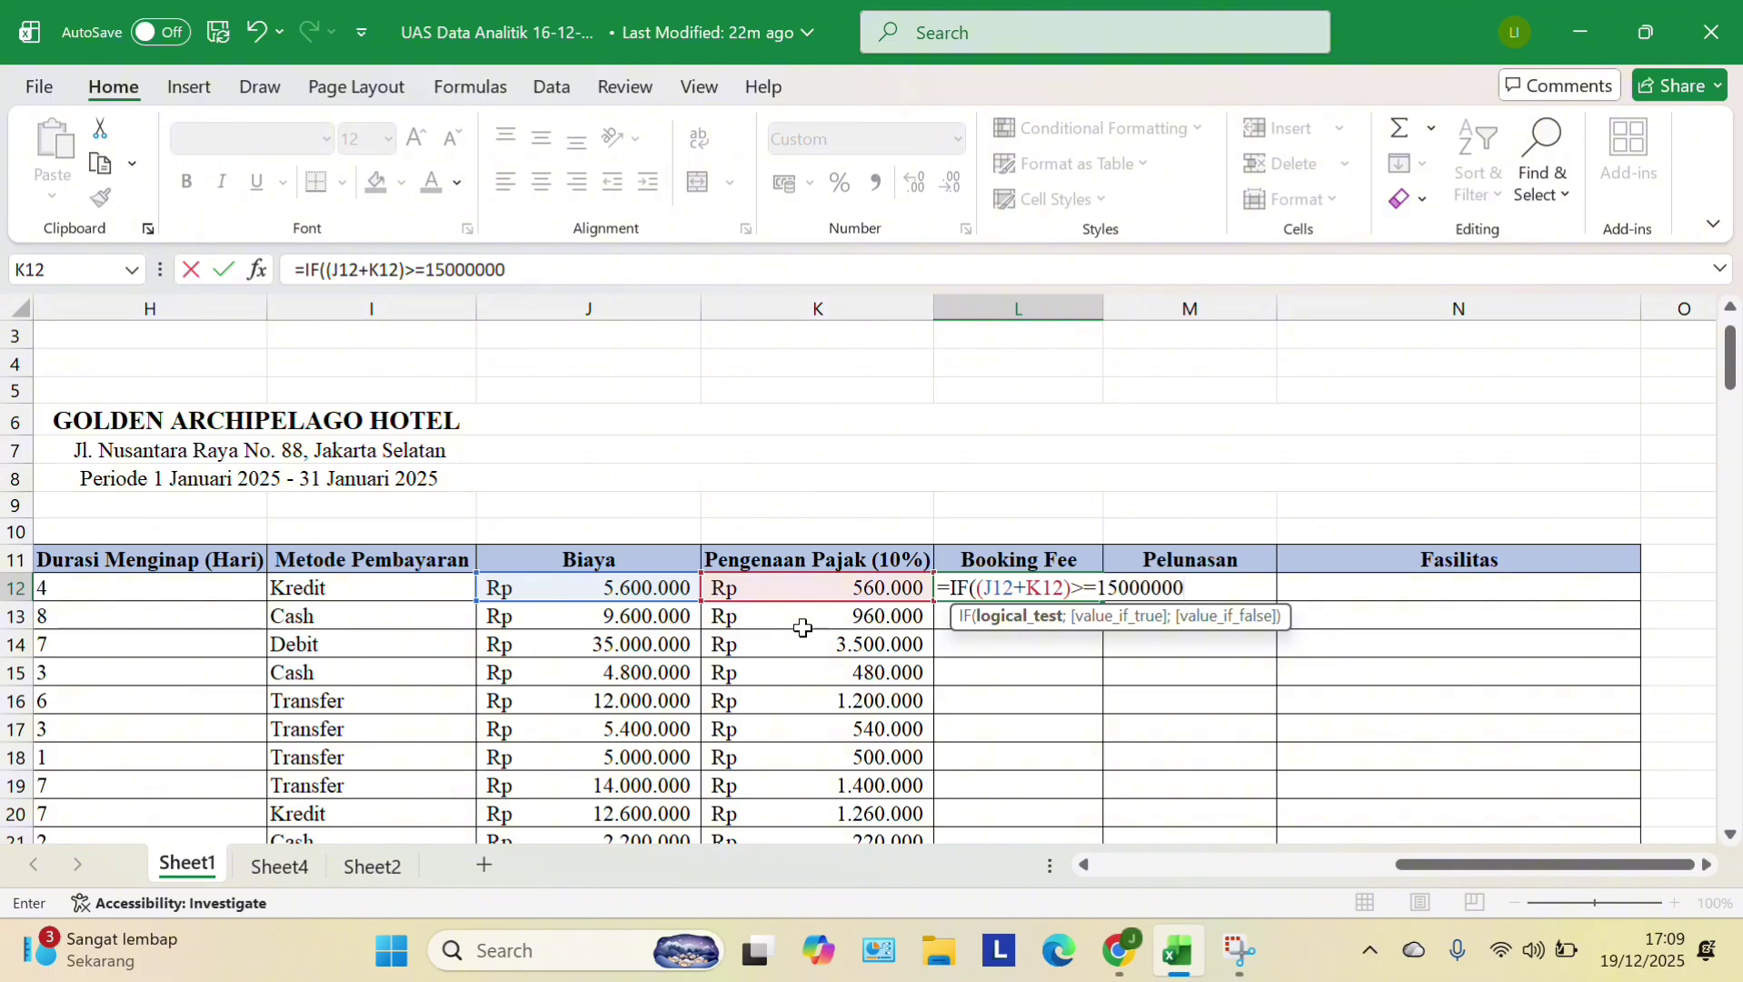
text(;)
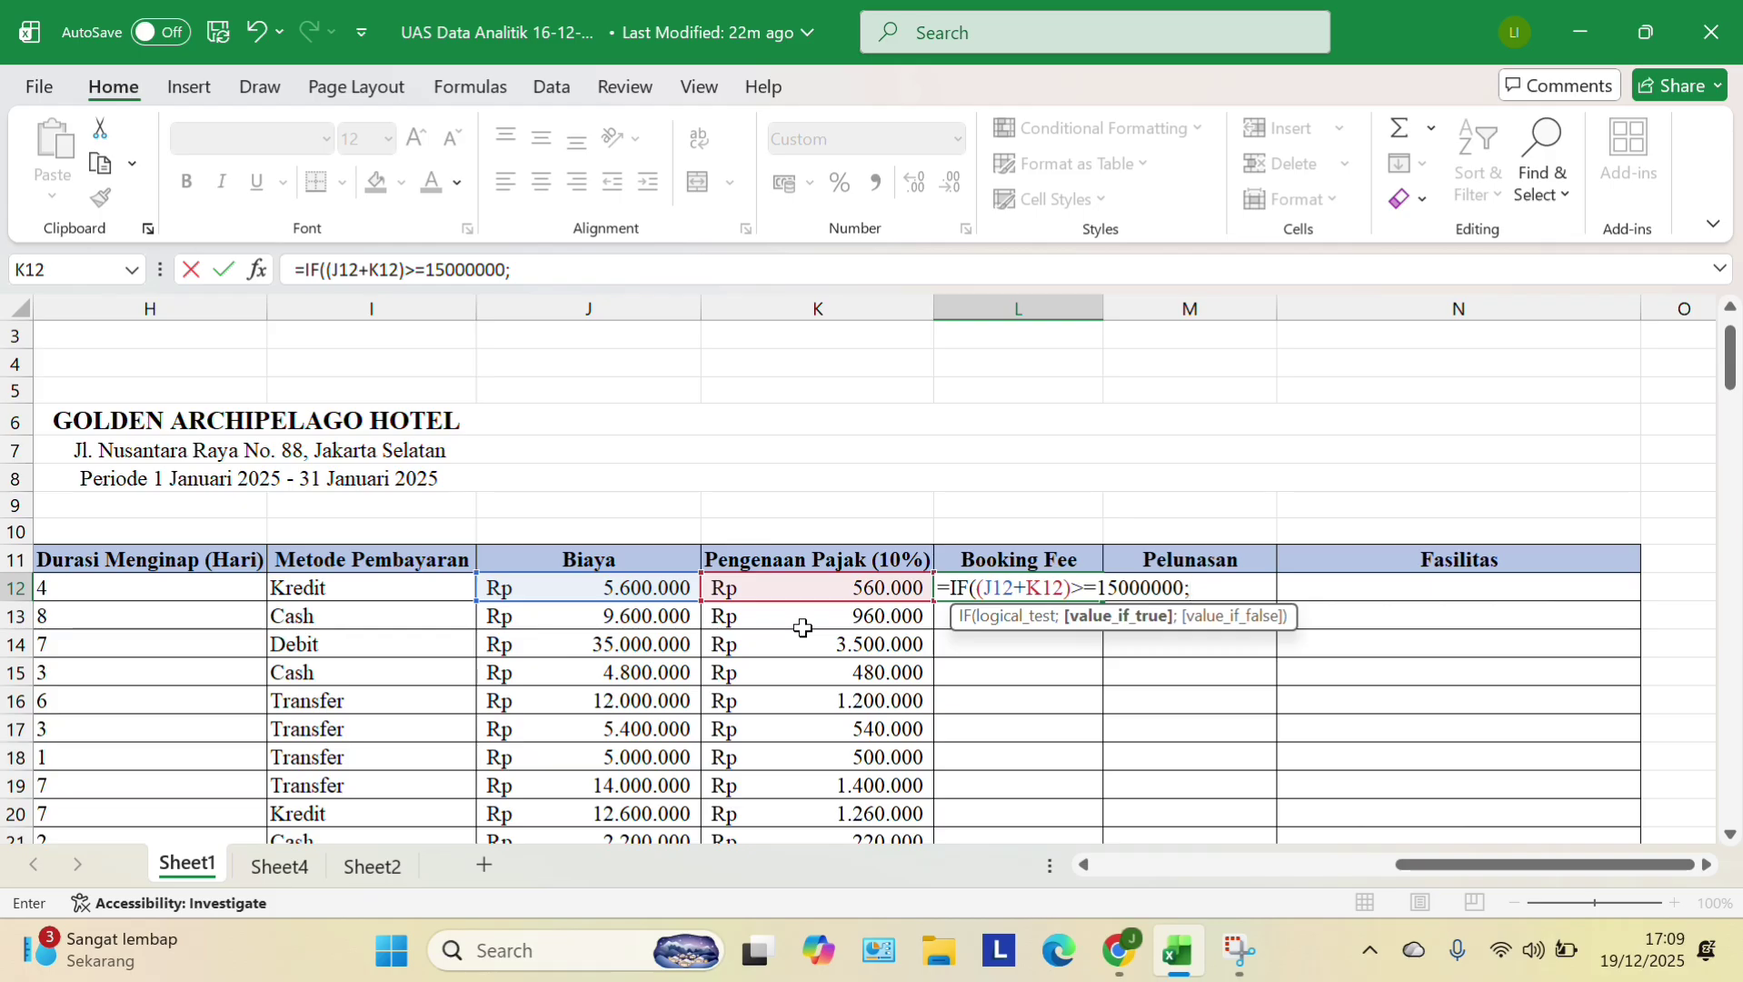
- Set the value if true of the L12 IF to ((J12+K12)*12%) and begin its false argument
text((()
click(600, 586)
text(+)
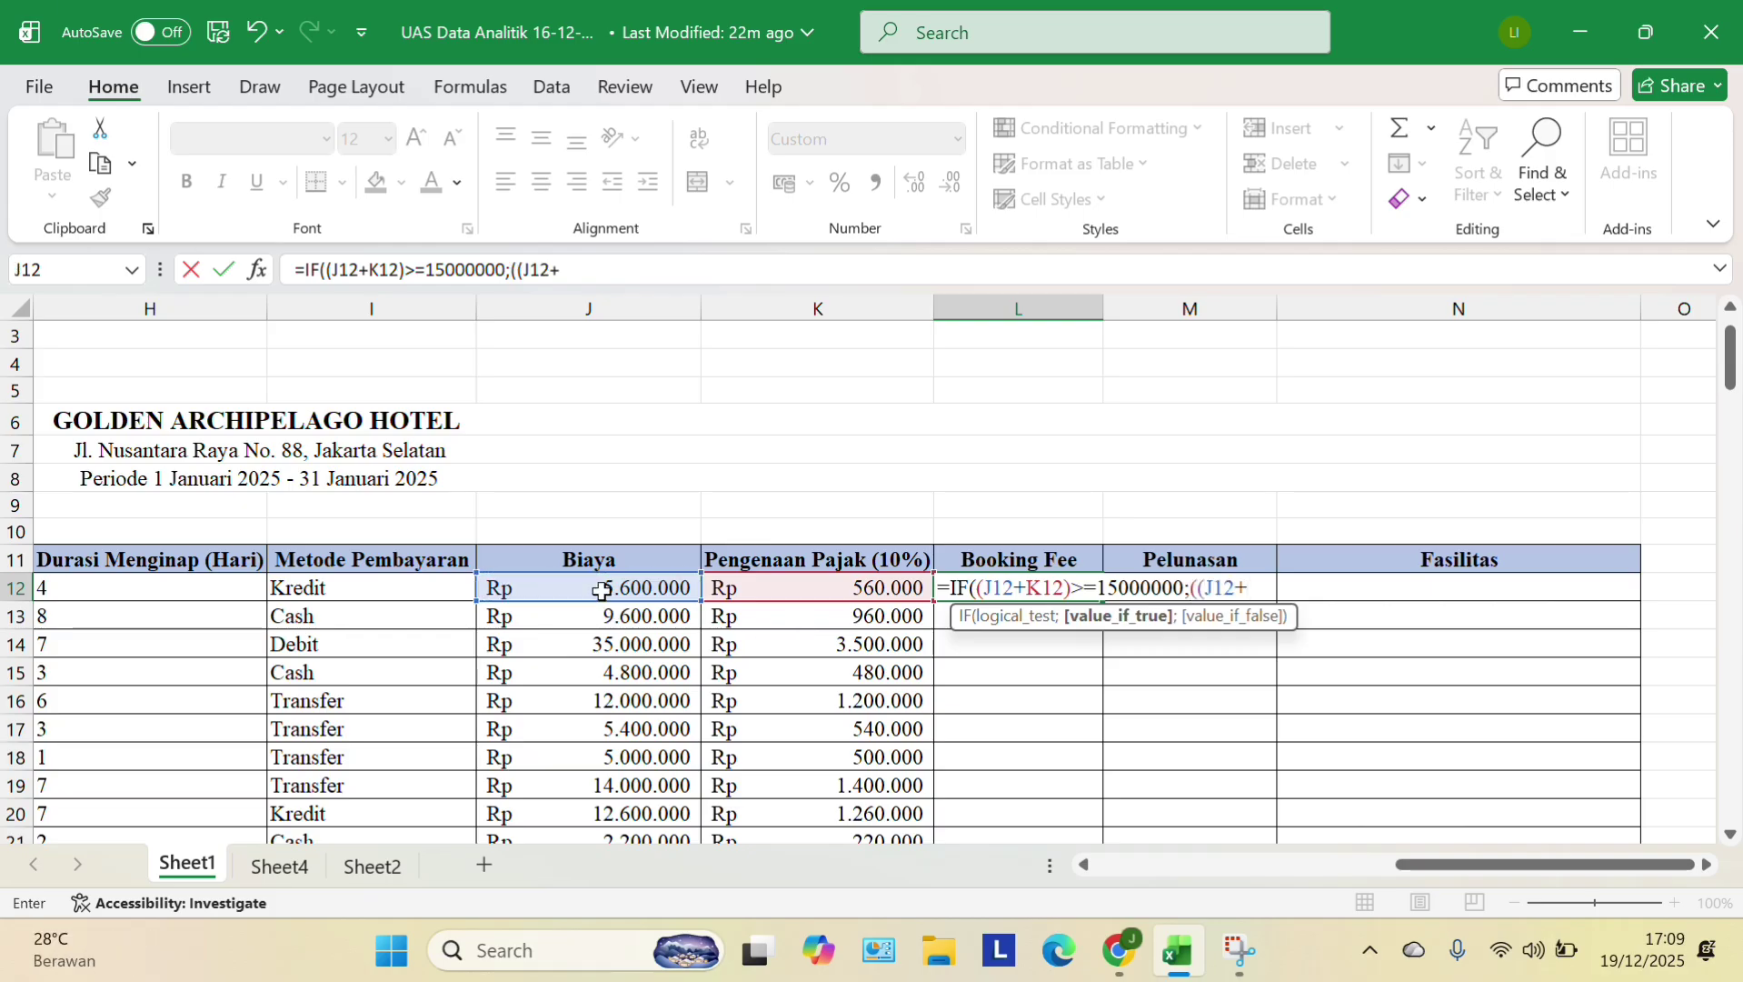
click(755, 589)
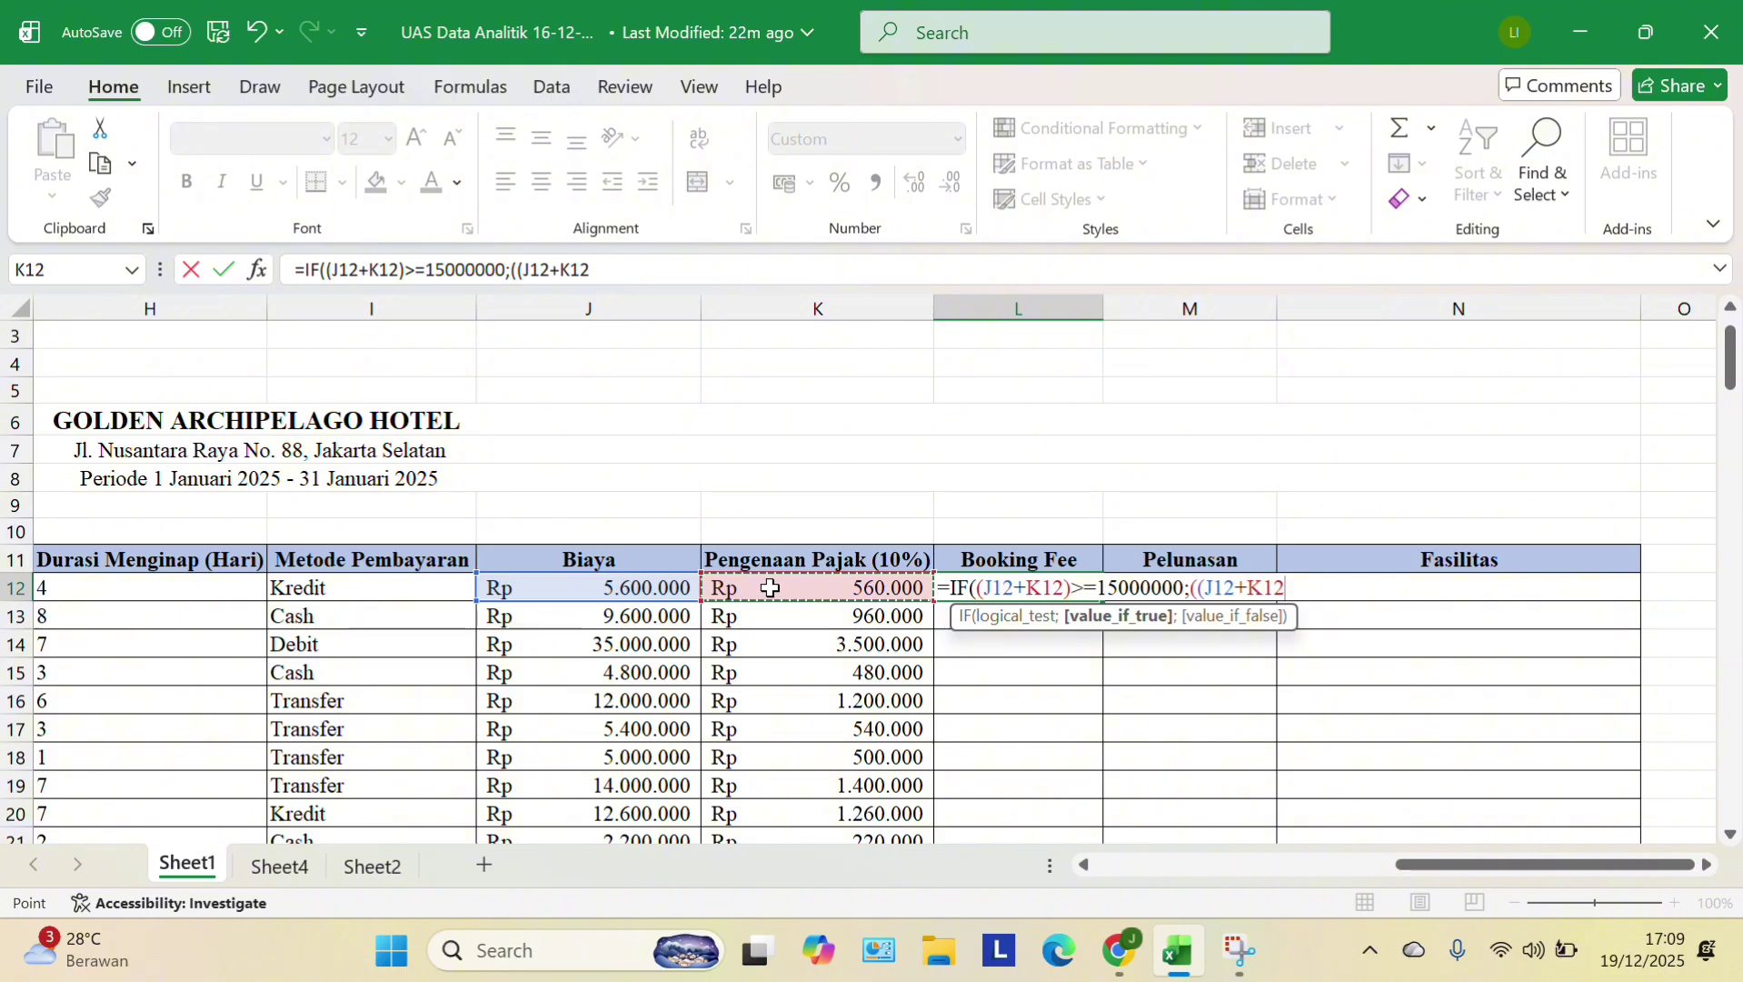
text())
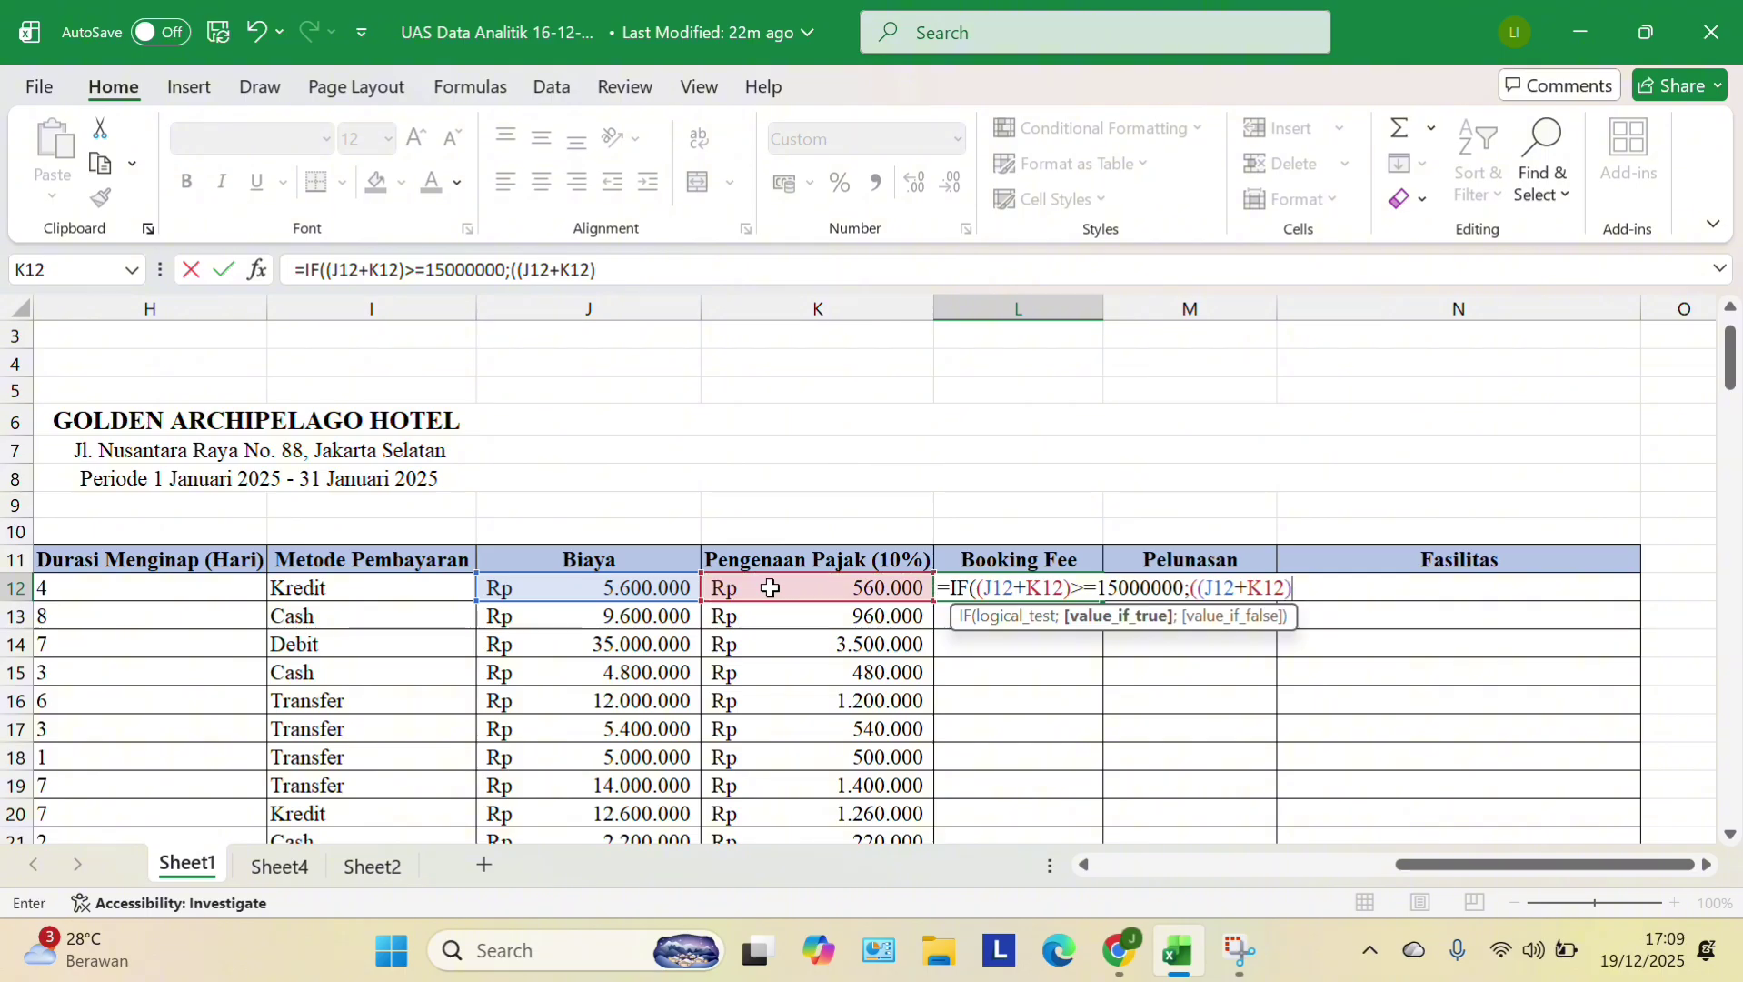
text(*12%)
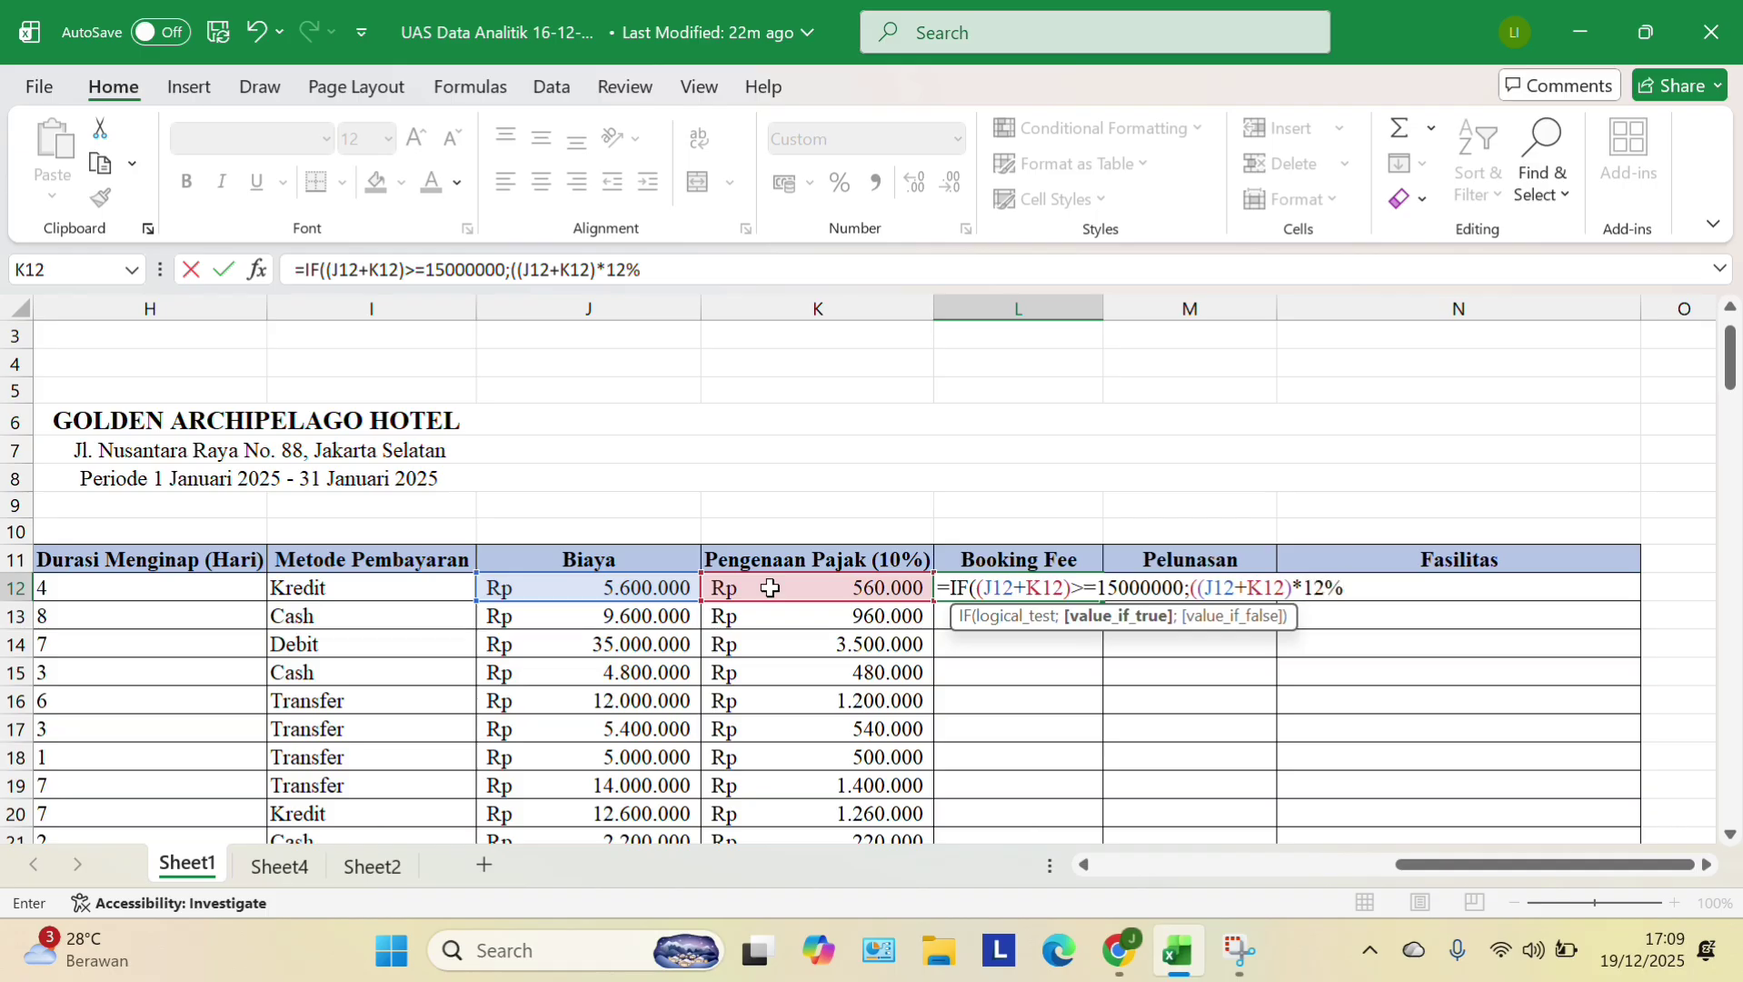
text();I)
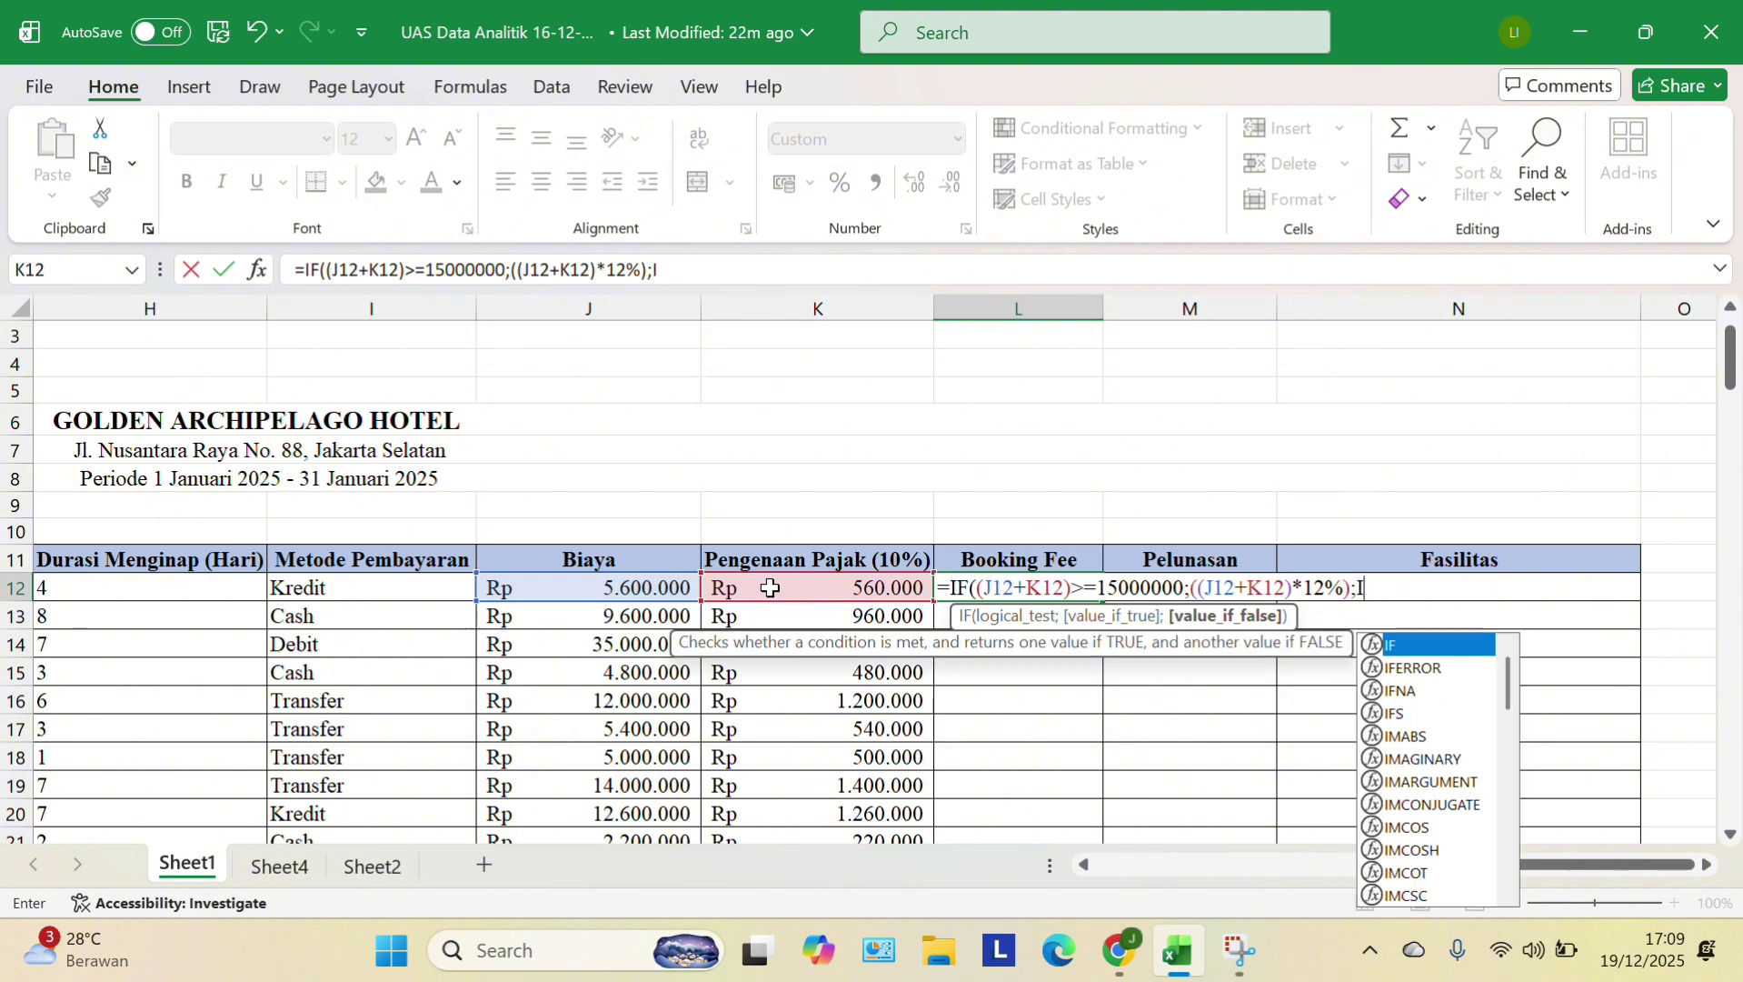
- Nest a second IF in the L12 formula testing (J12+K12)>=5000000
text(F()
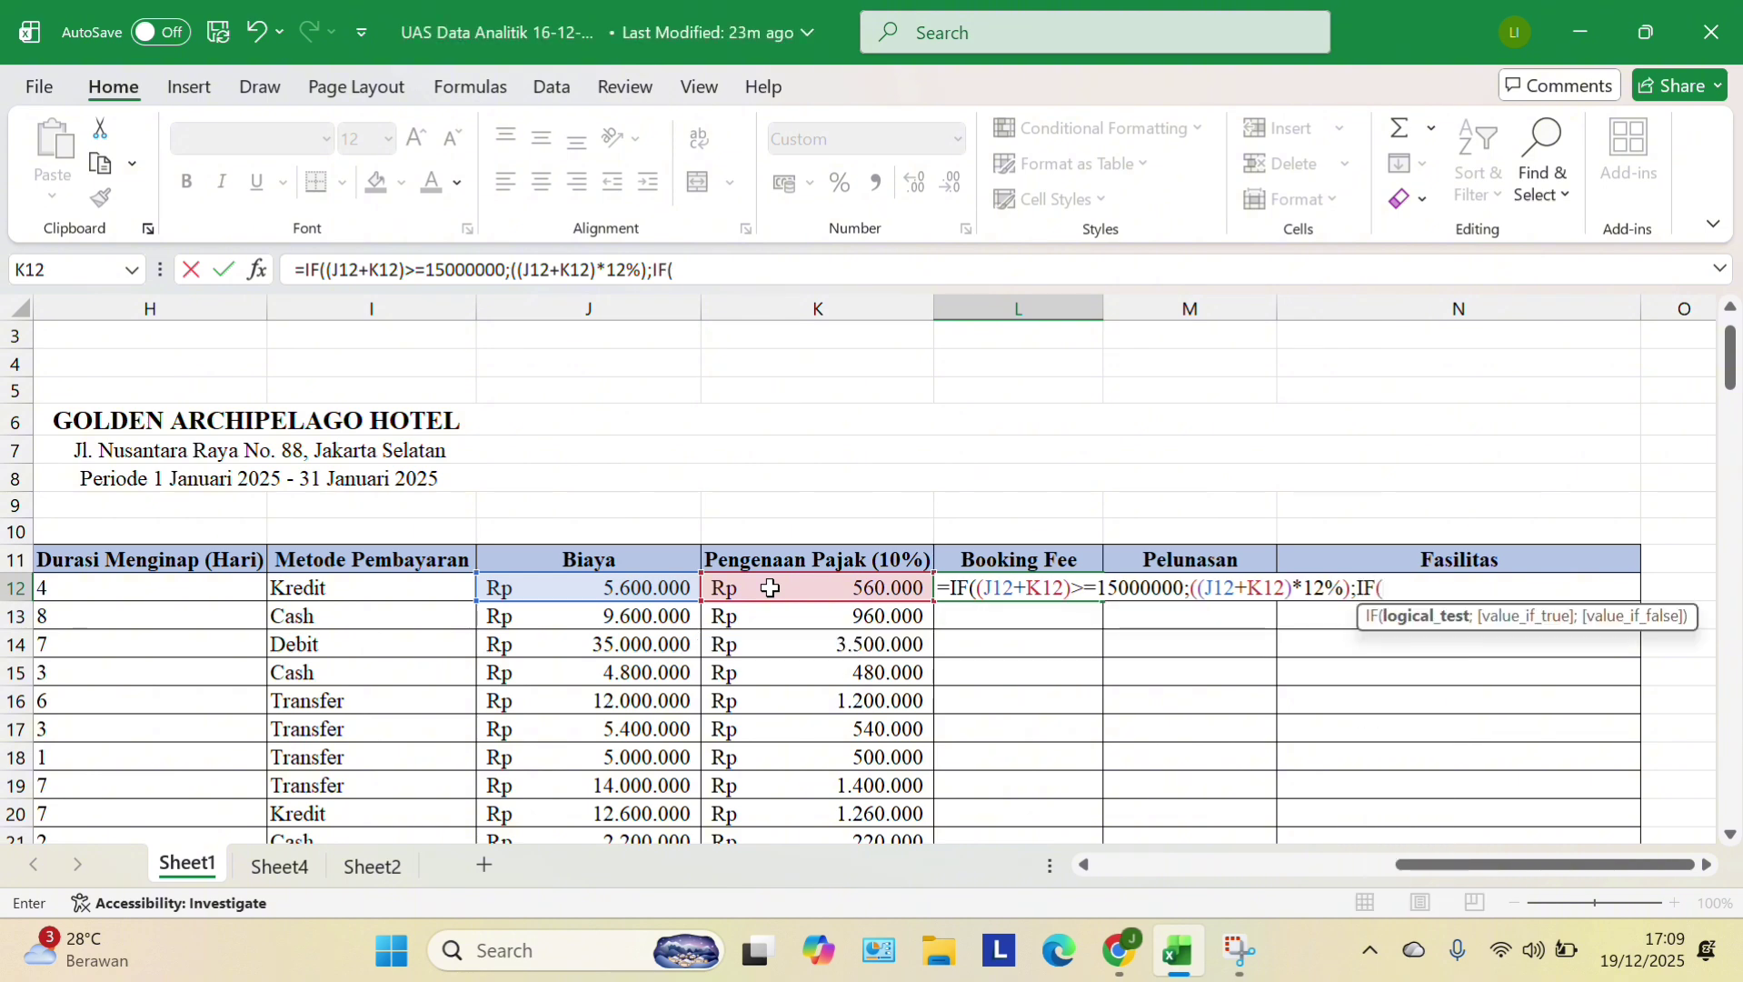
text(()
click(621, 592)
text(+)
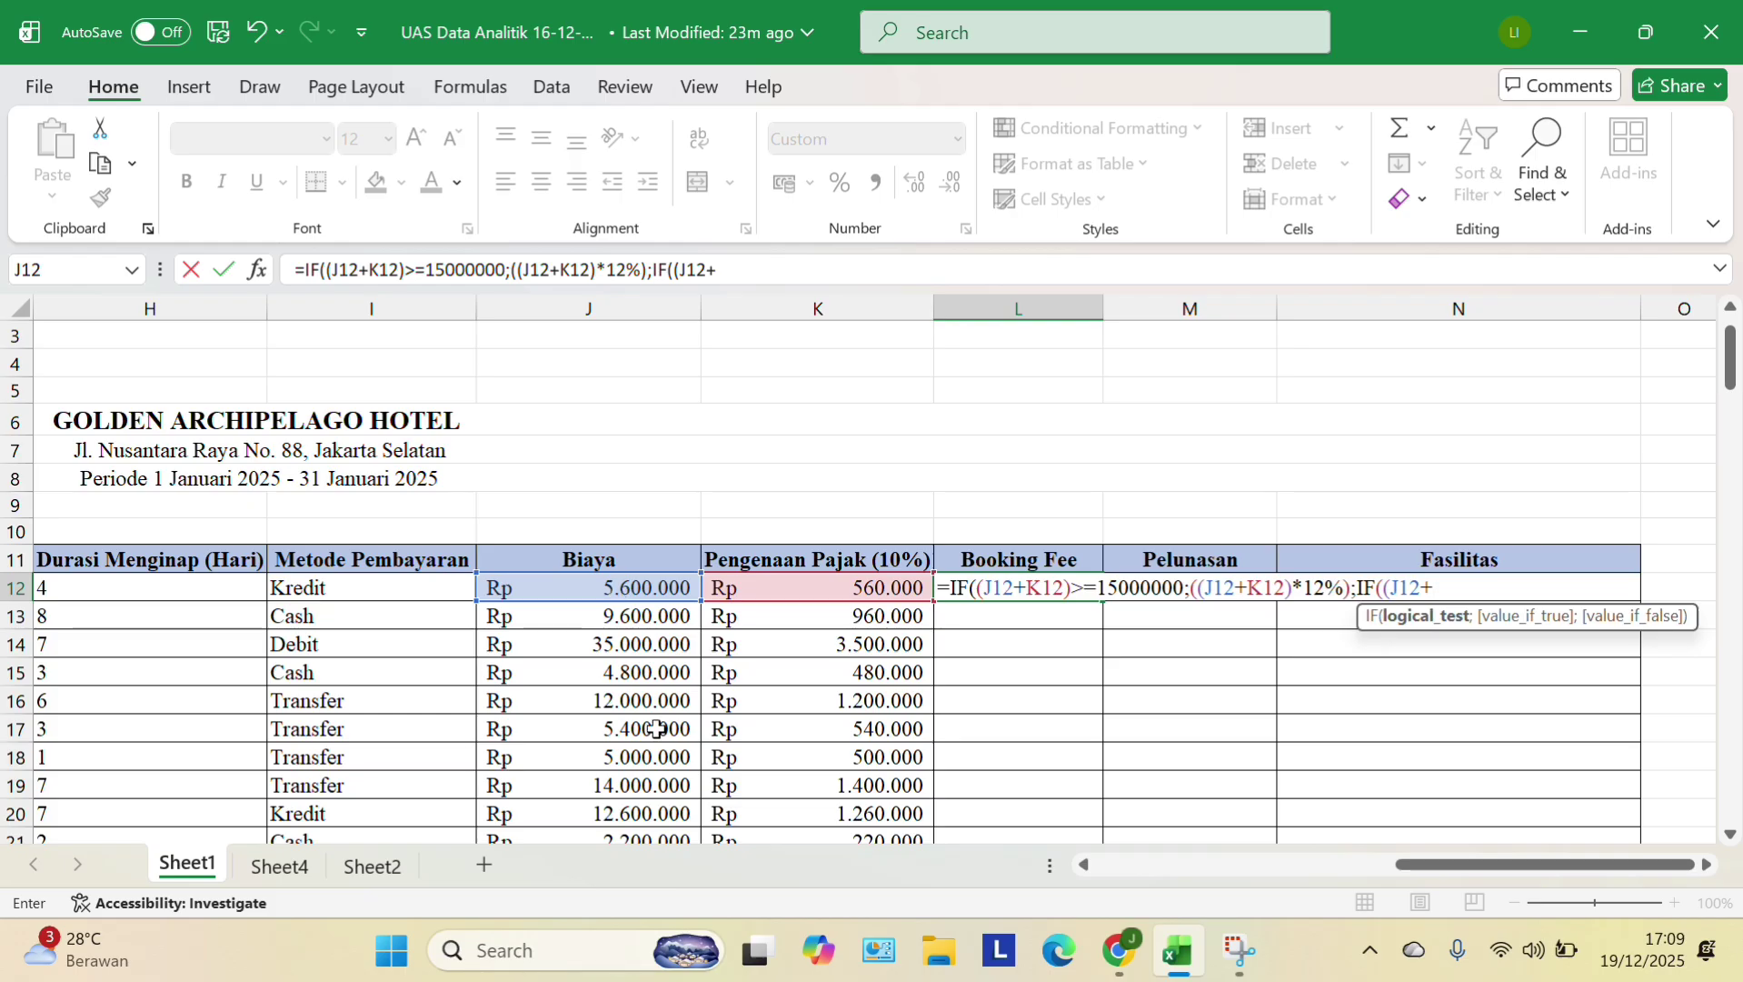
click(772, 592)
text().=)
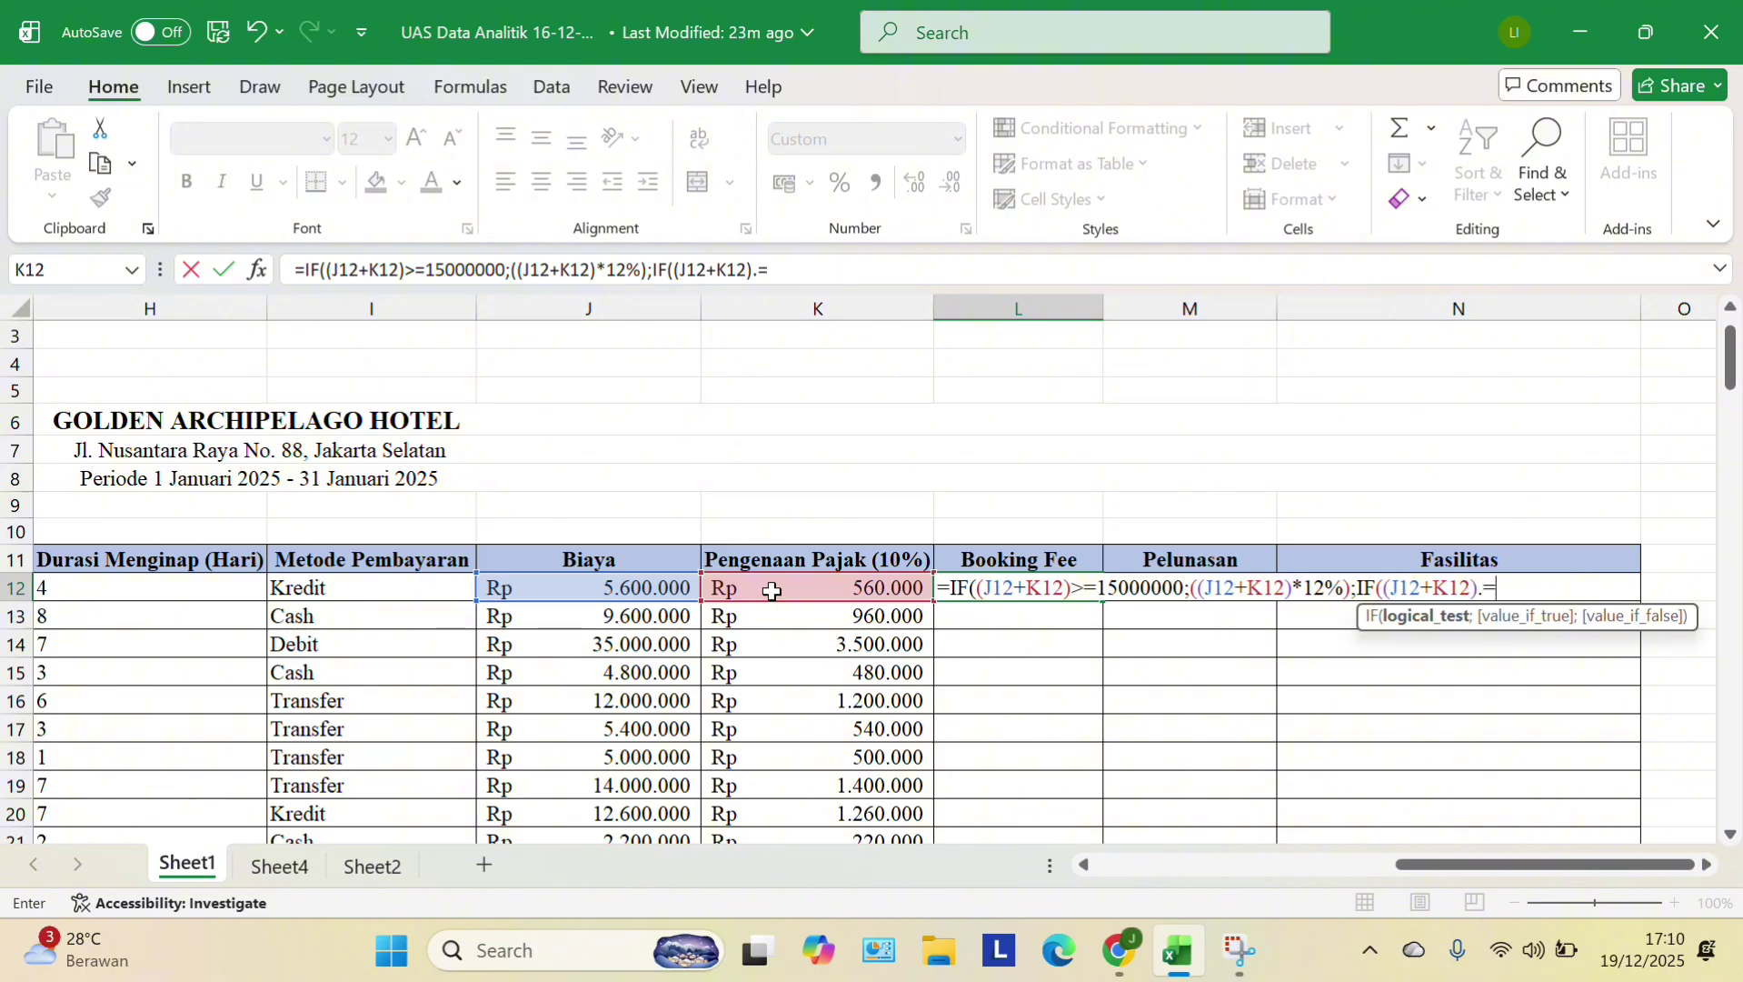
text(5000000)
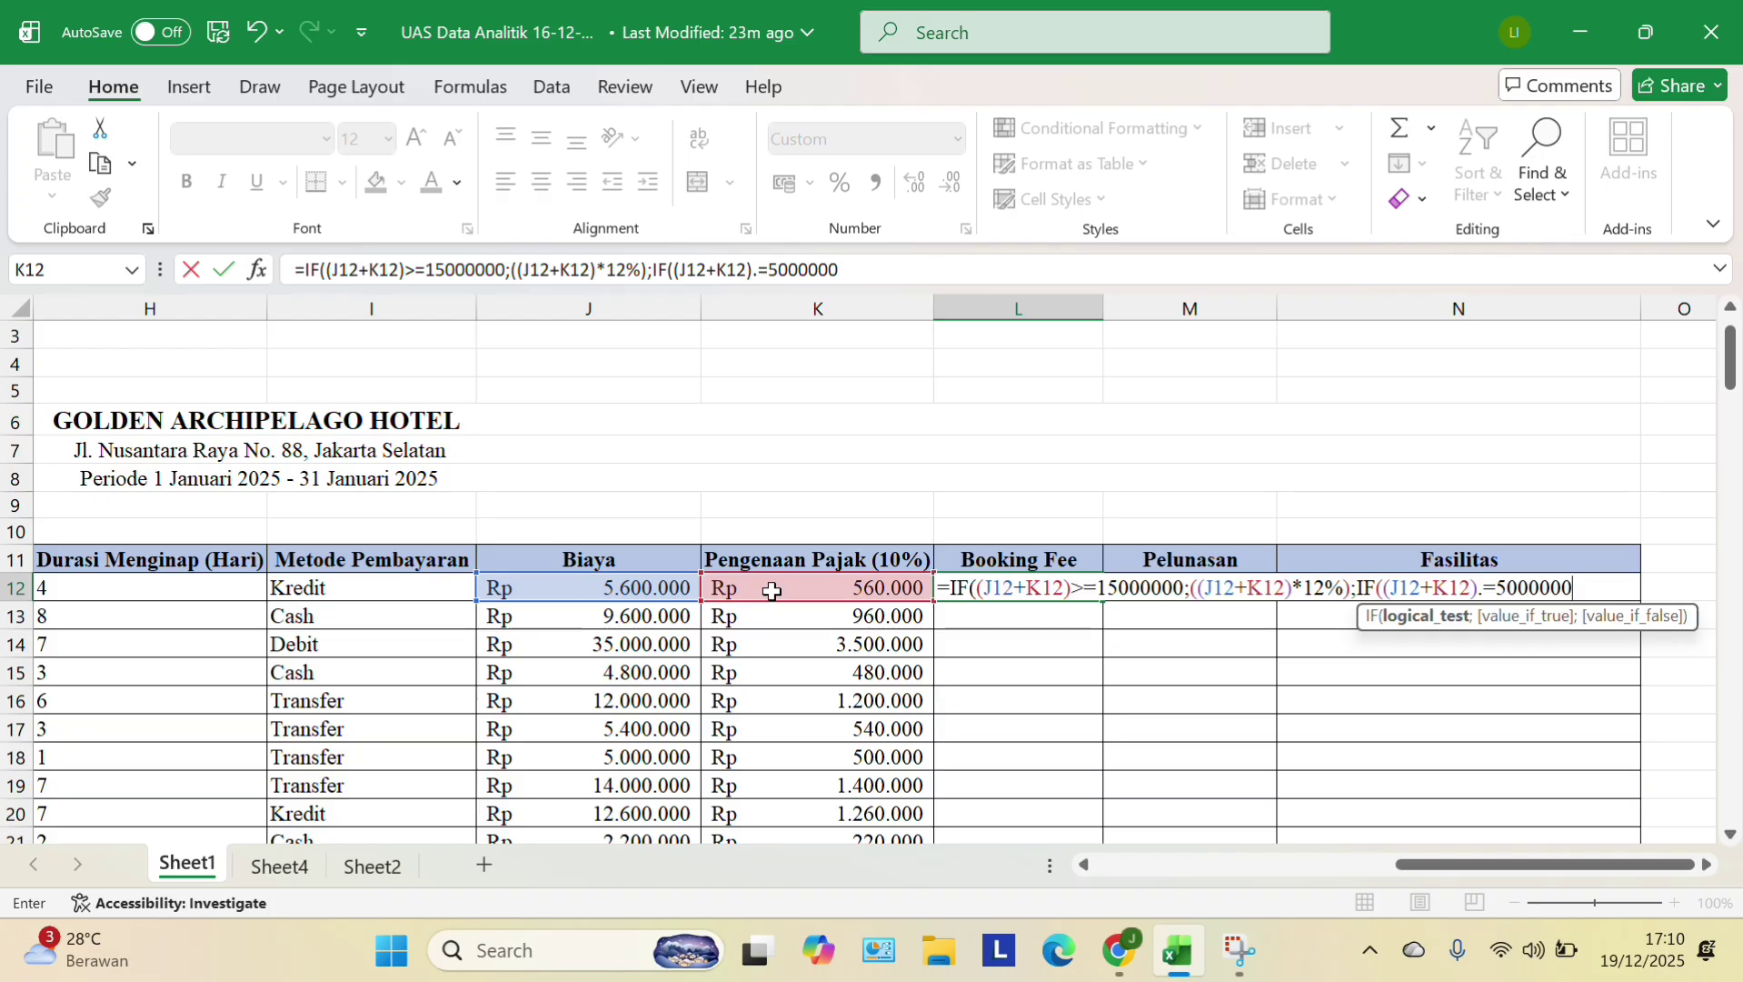
text(;)
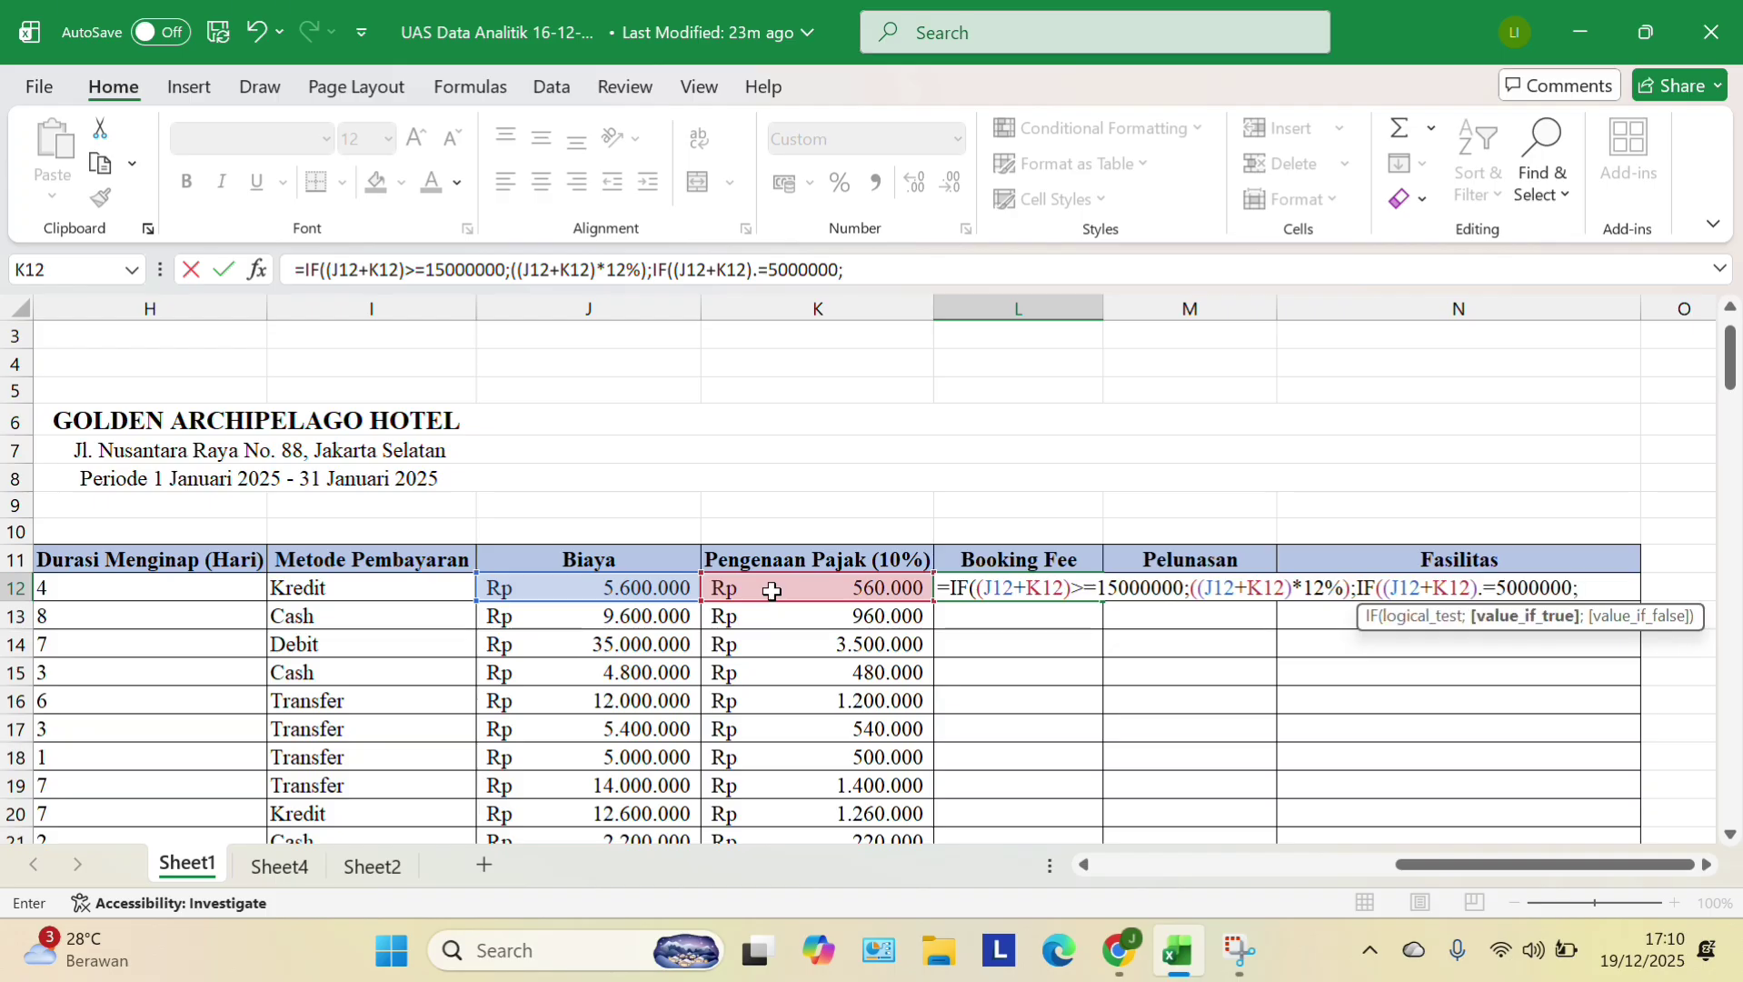
- Make the nested IF in L12 return ((J12+K12)*8%) when its condition is true
text((()
click(598, 587)
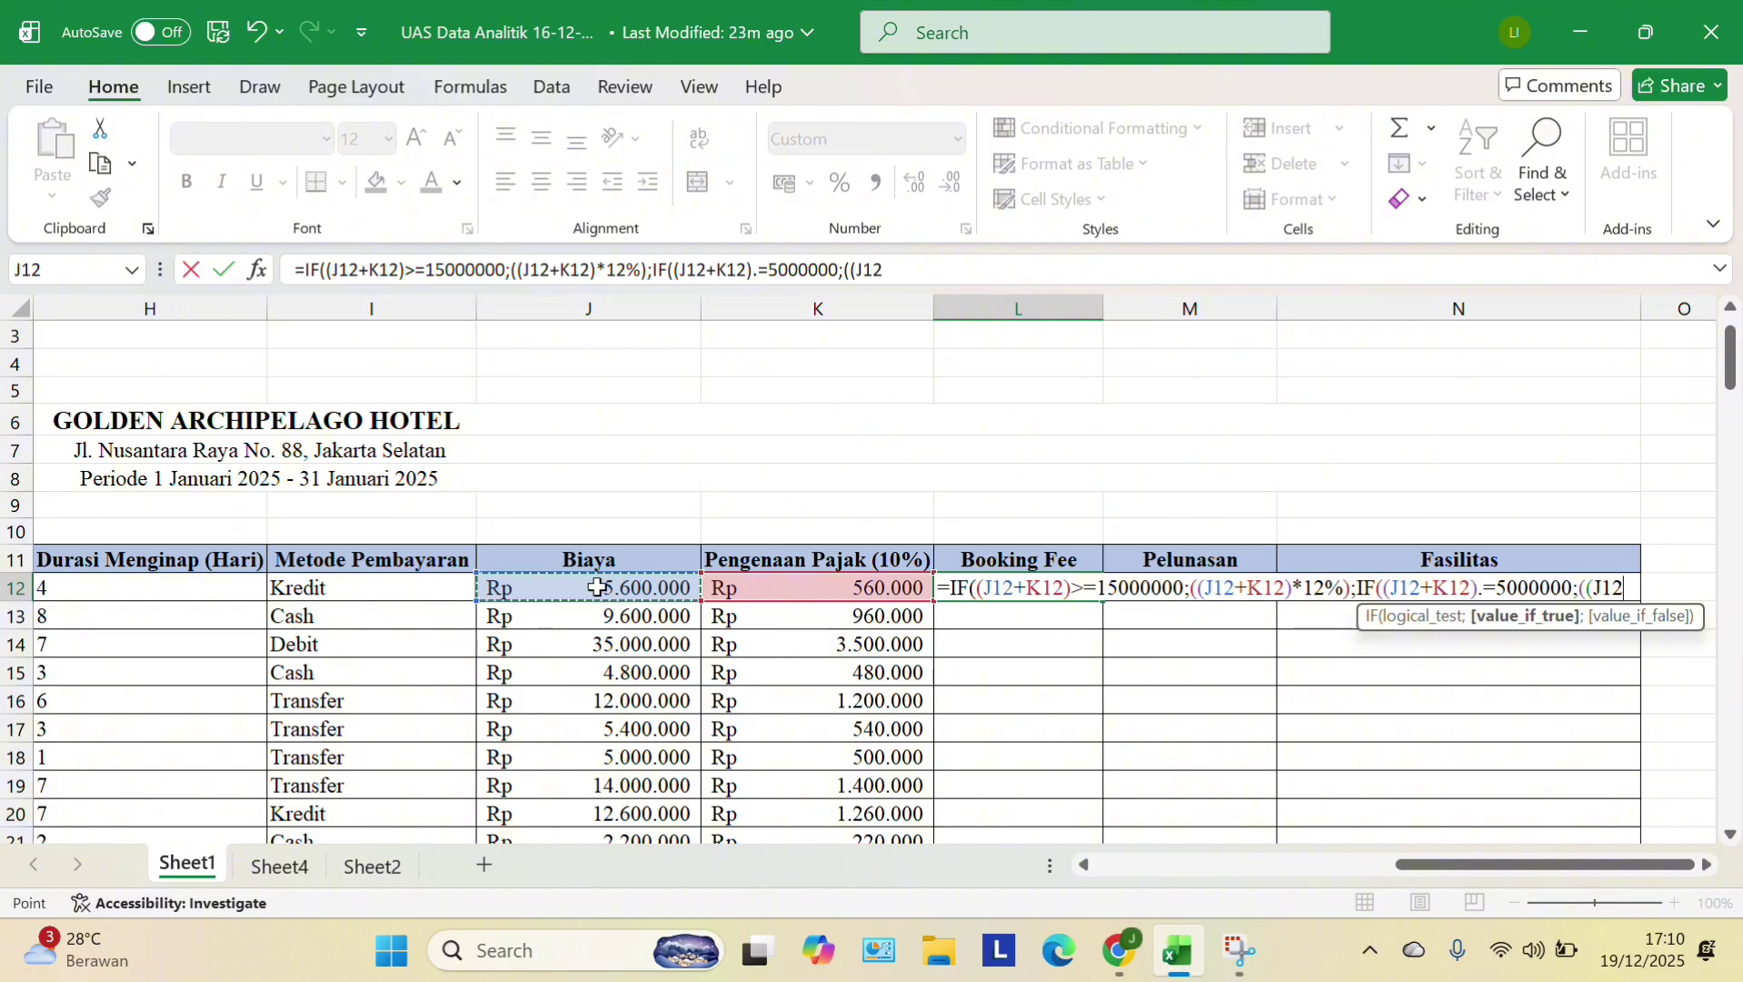
text(+)
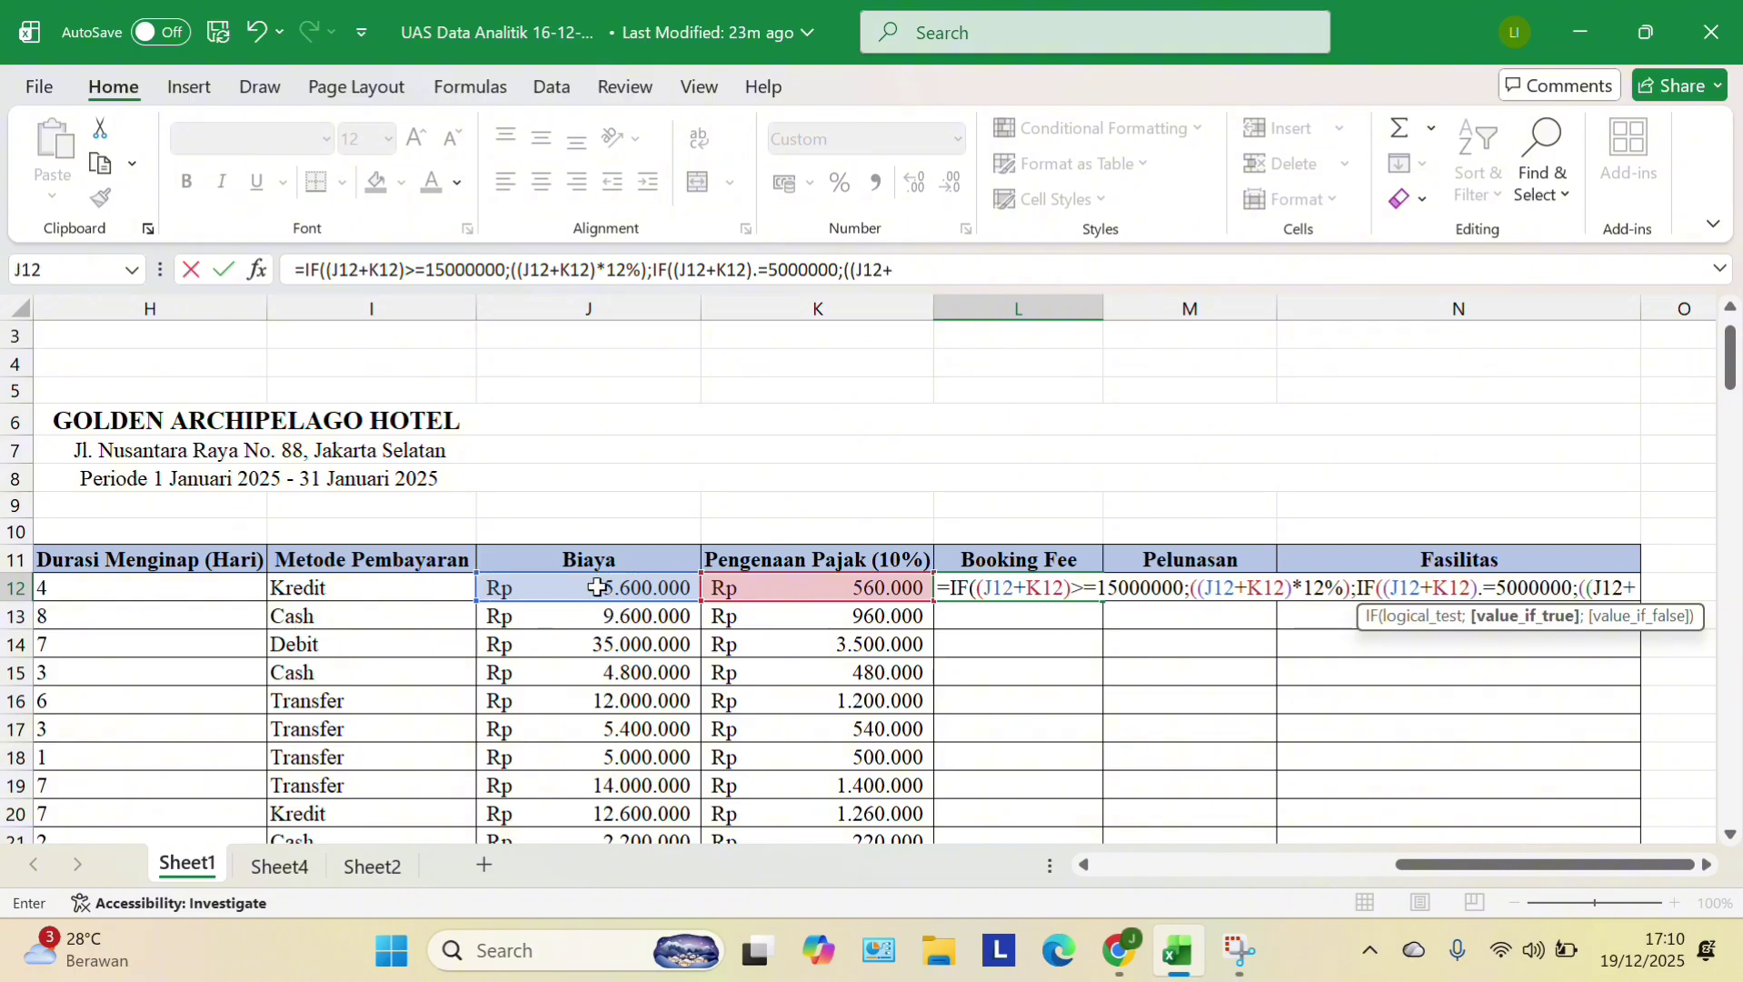
click(795, 587)
text())
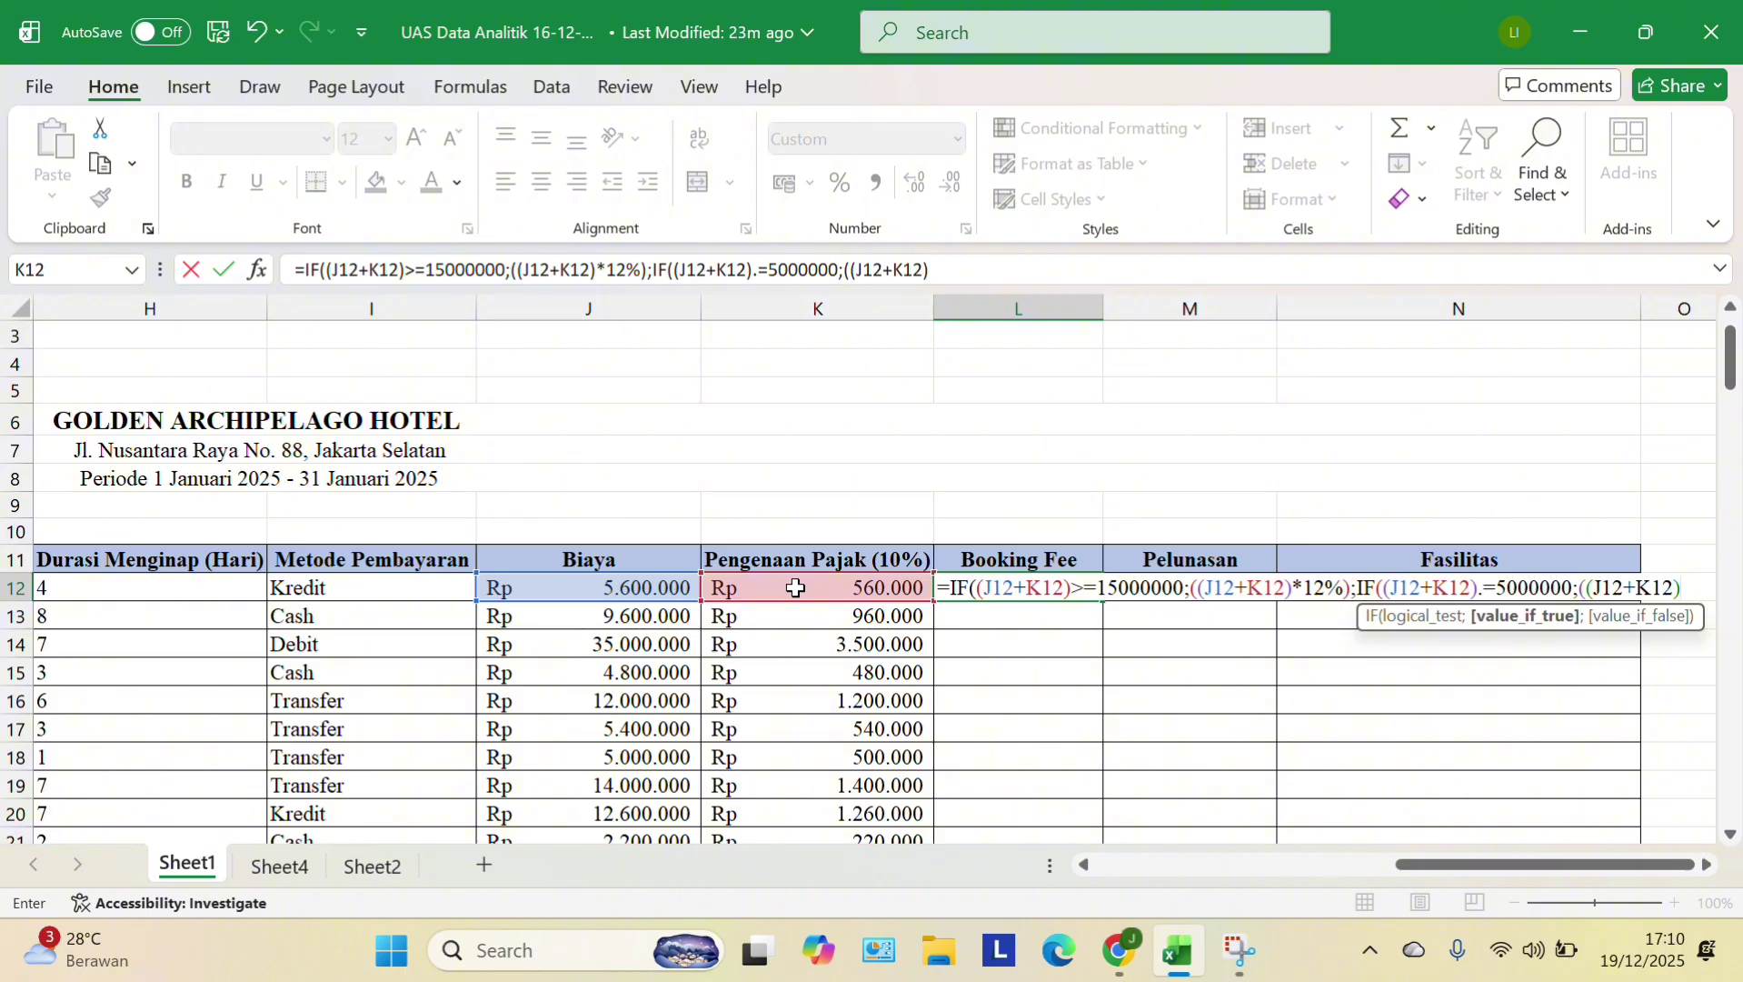
text(*8%)
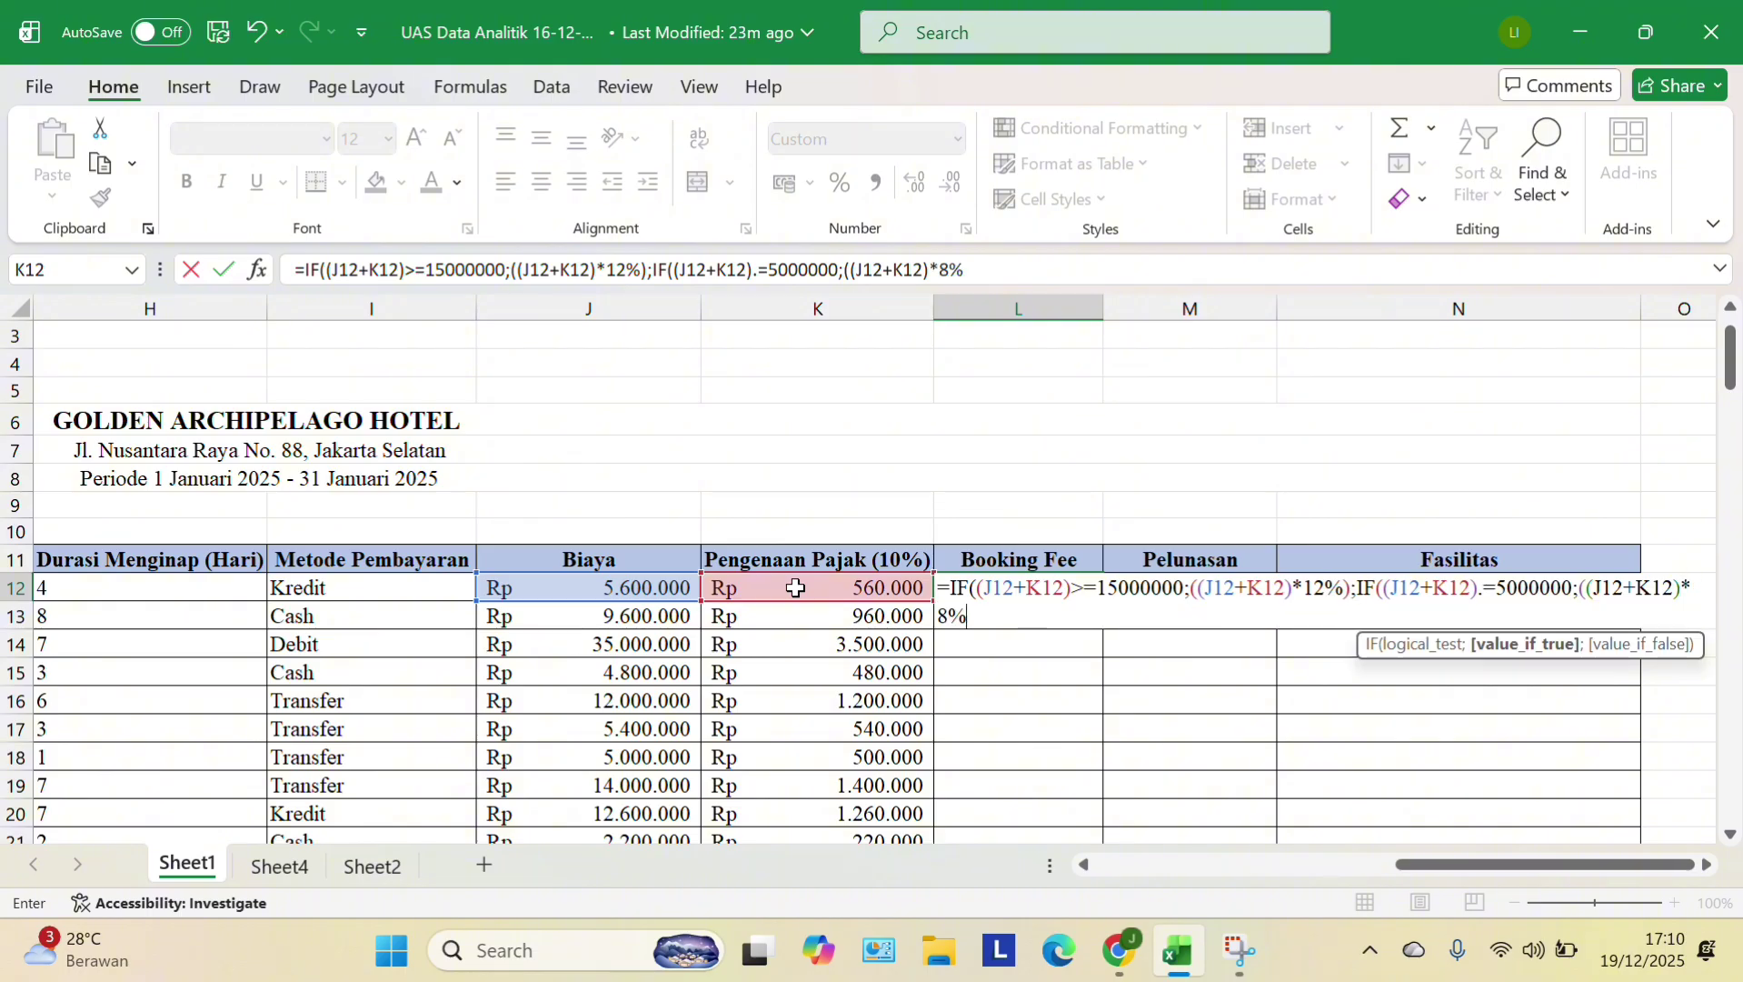
text();)
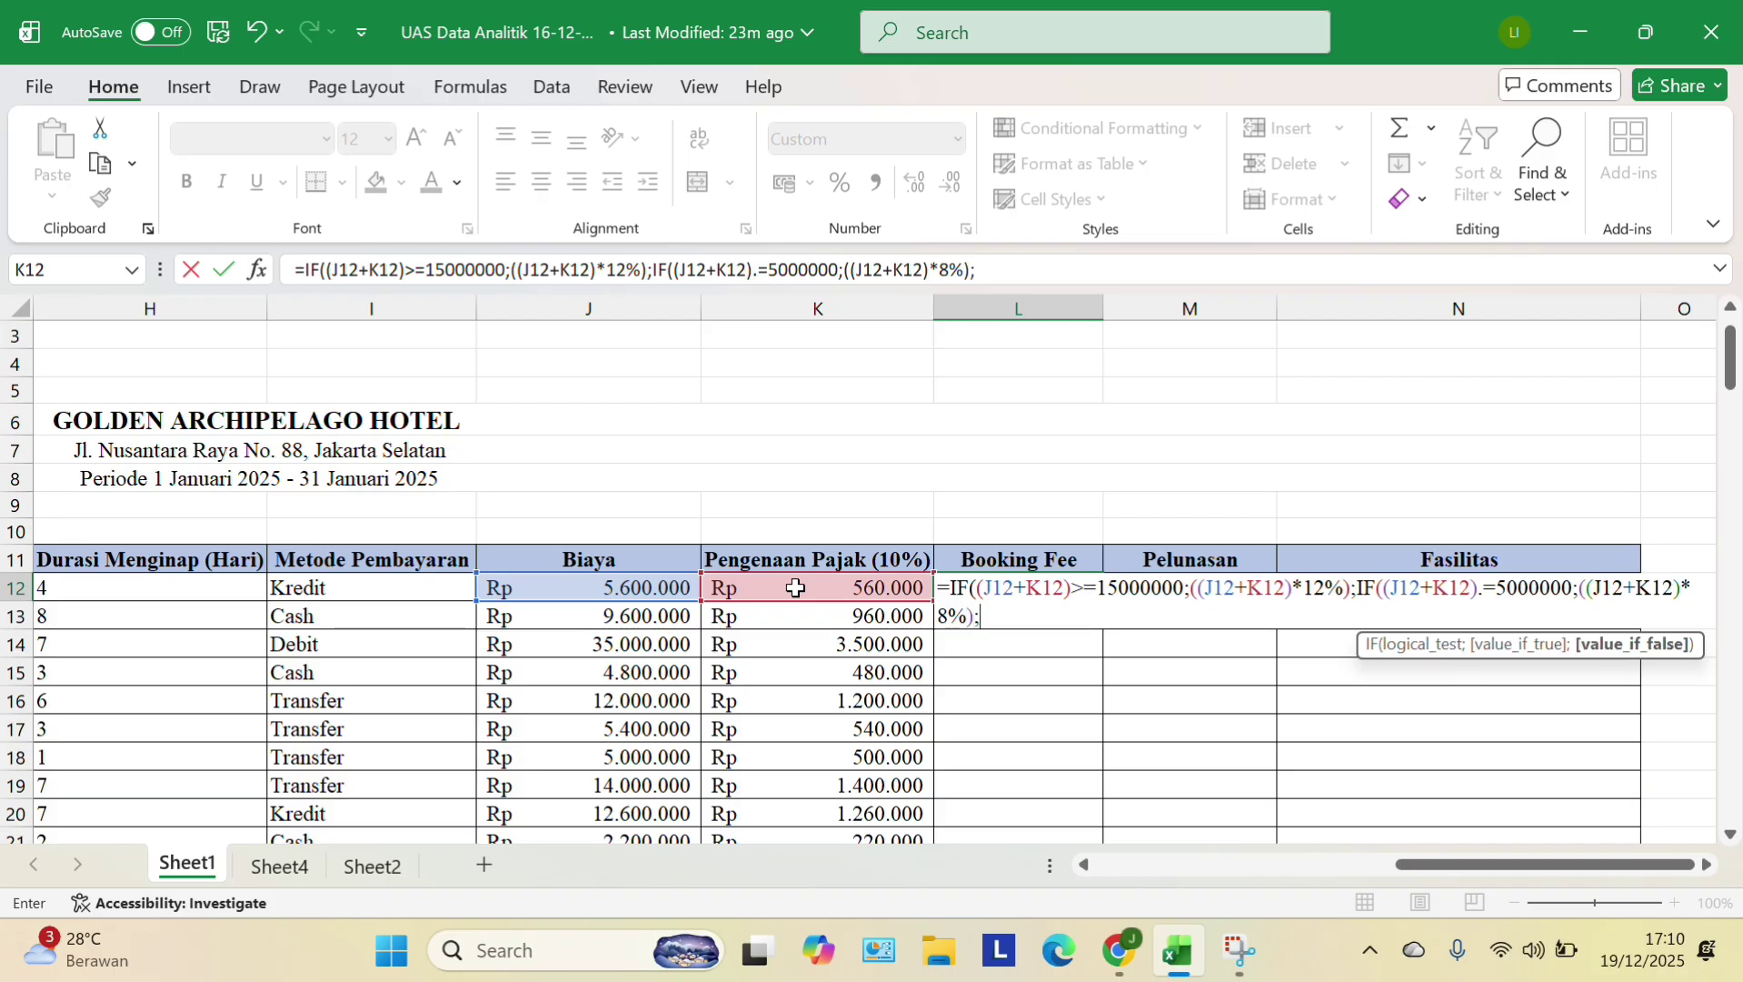
- Finish the L12 formula with 0 as the final false value and fill Booking Fee down through row 126
text(0)))
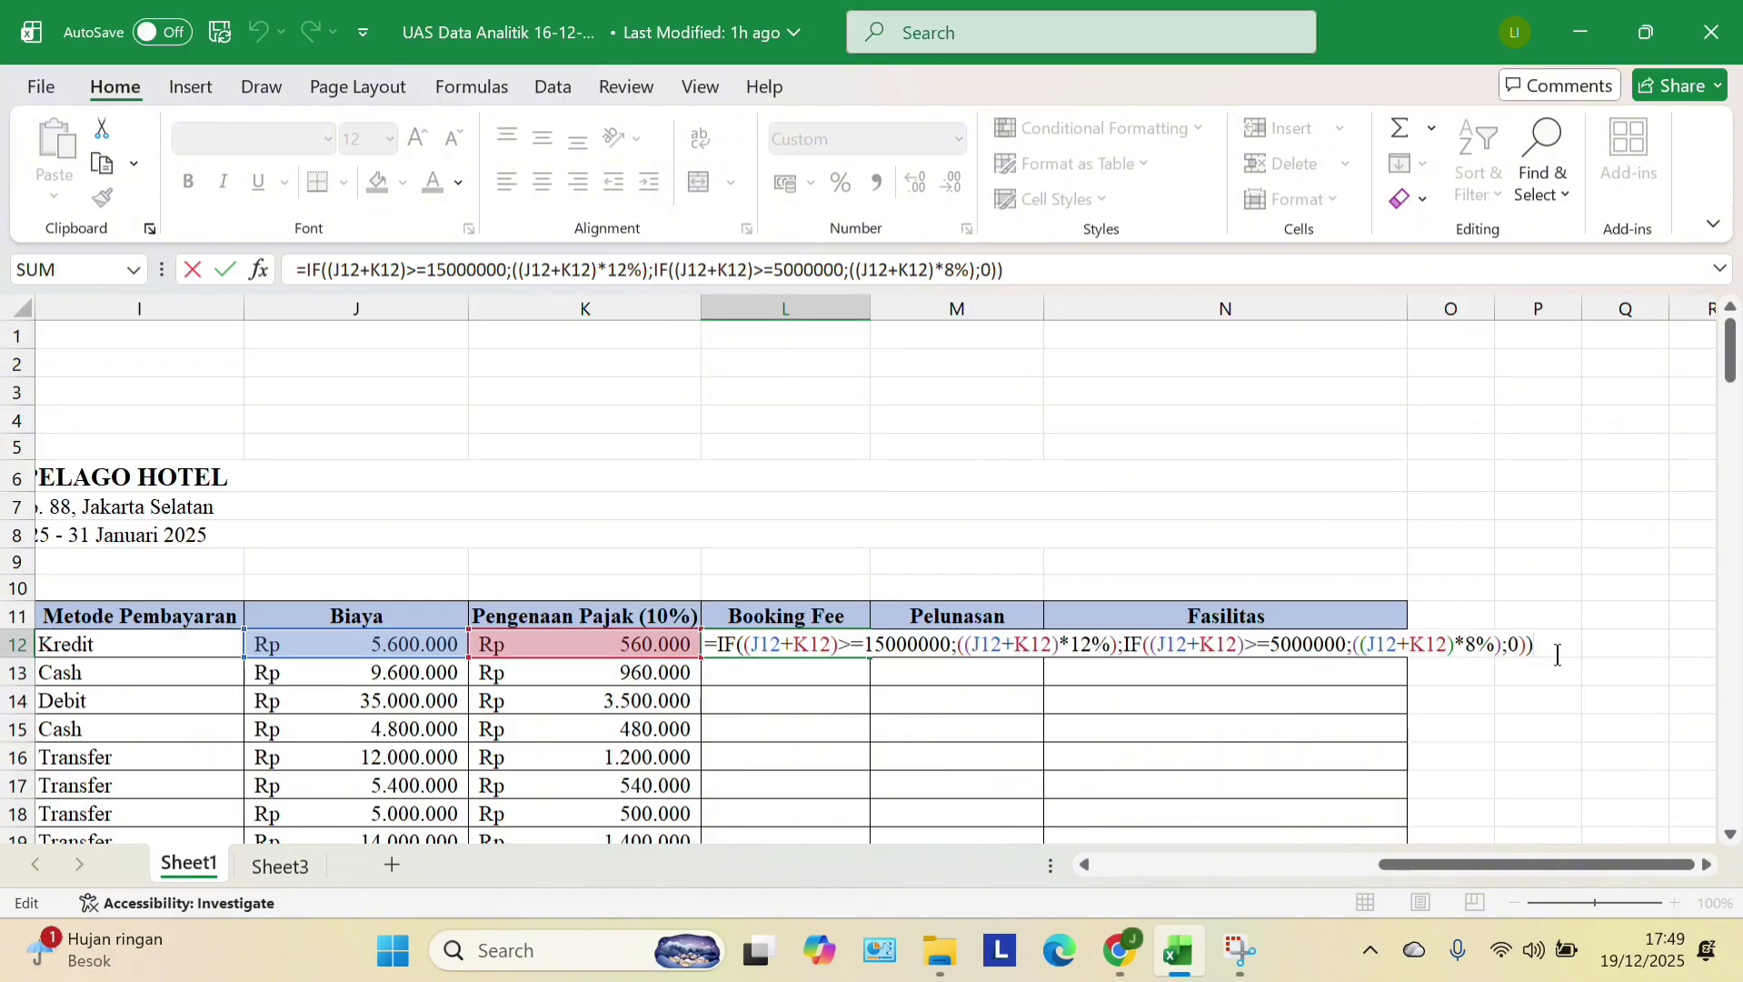
key(Return)
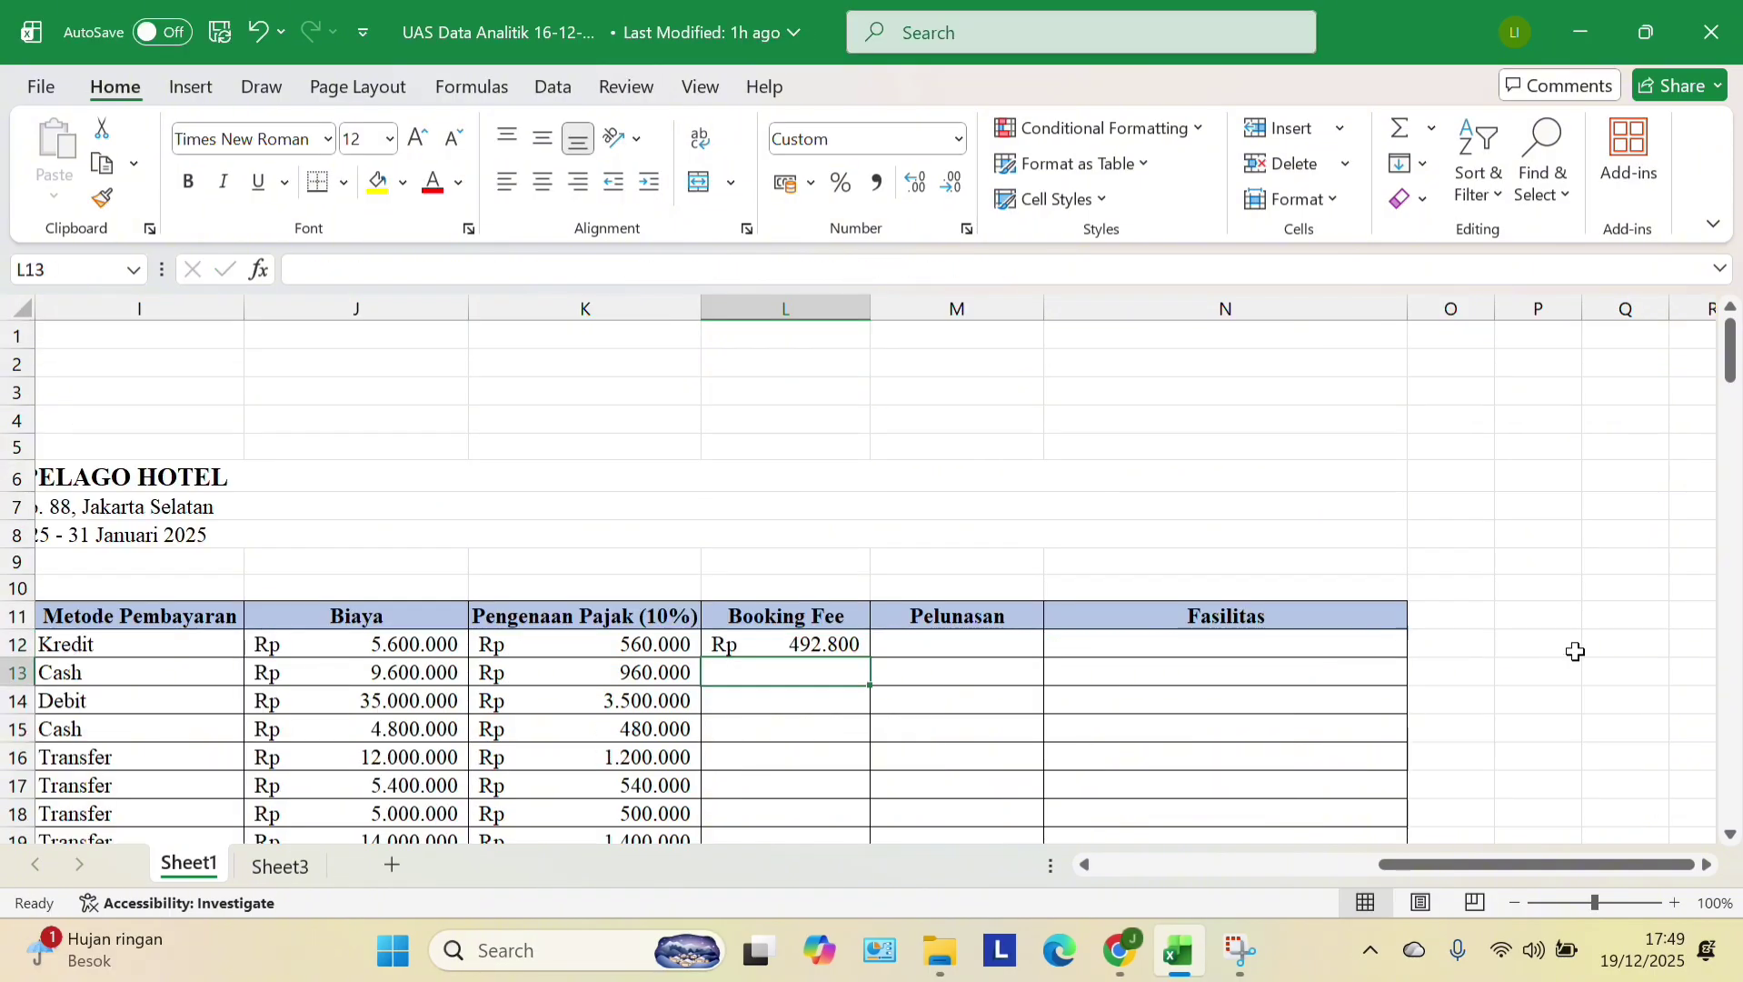
click(813, 643)
drag(874, 653, 856, 730)
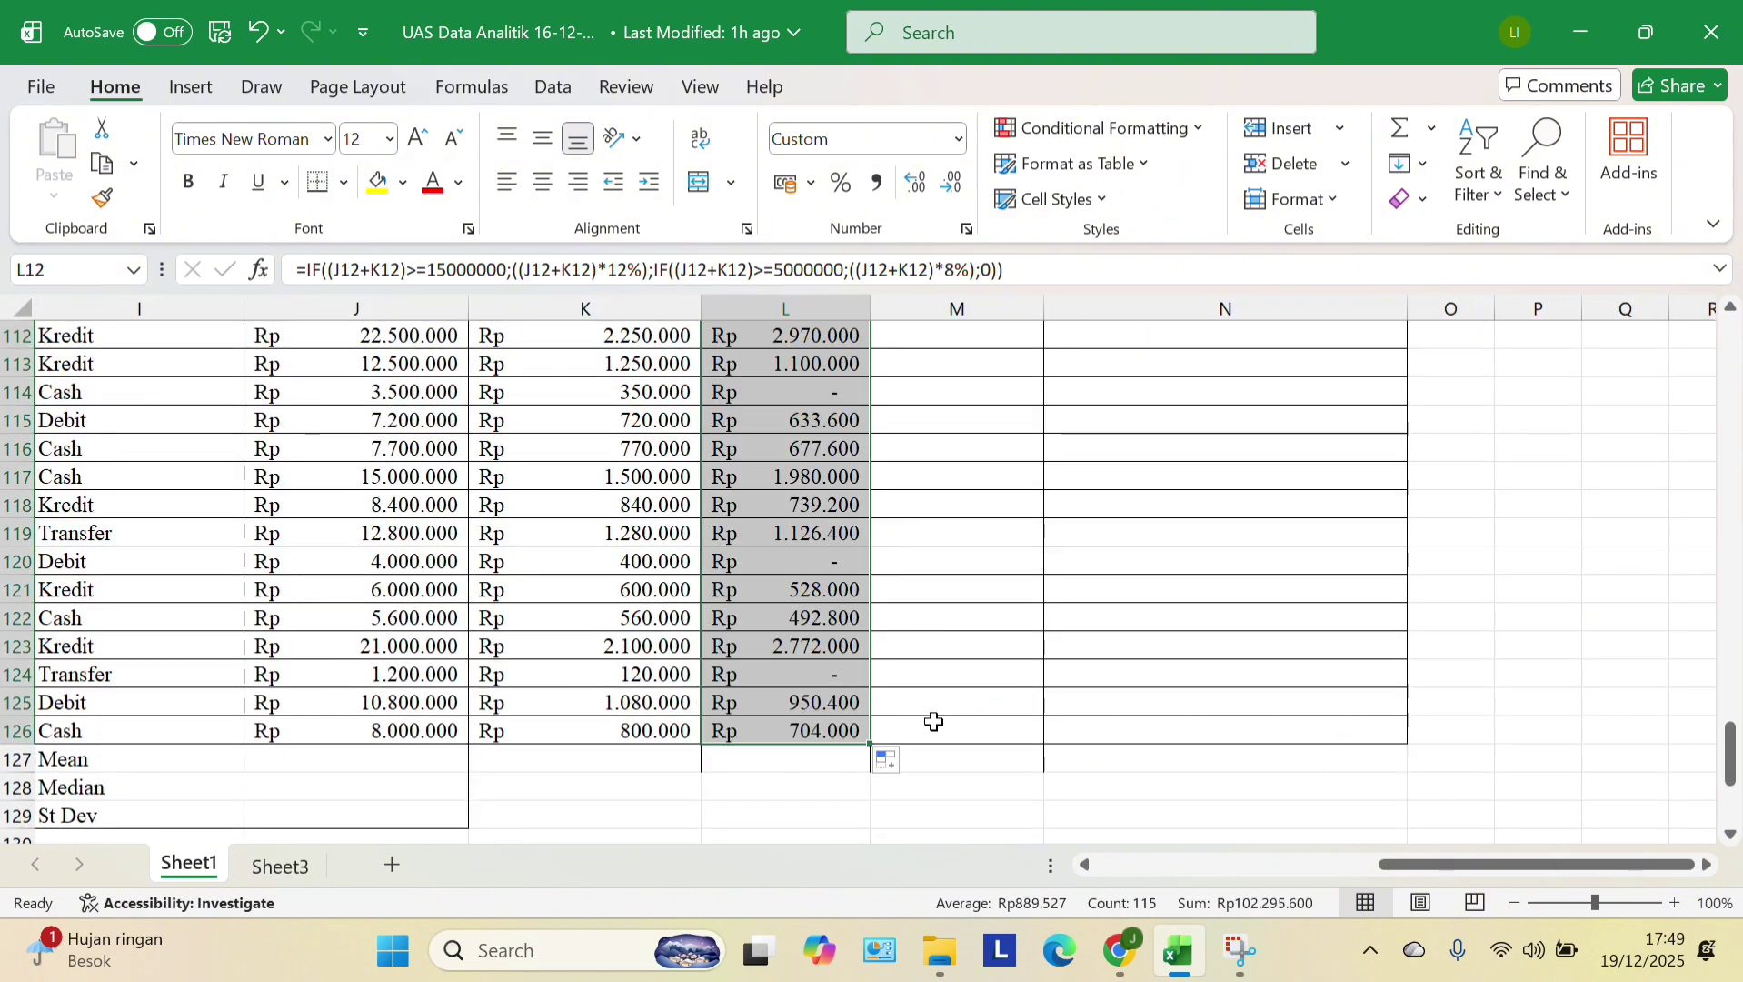
scroll(936, 718, up, 20)
scroll(941, 710, up, 15)
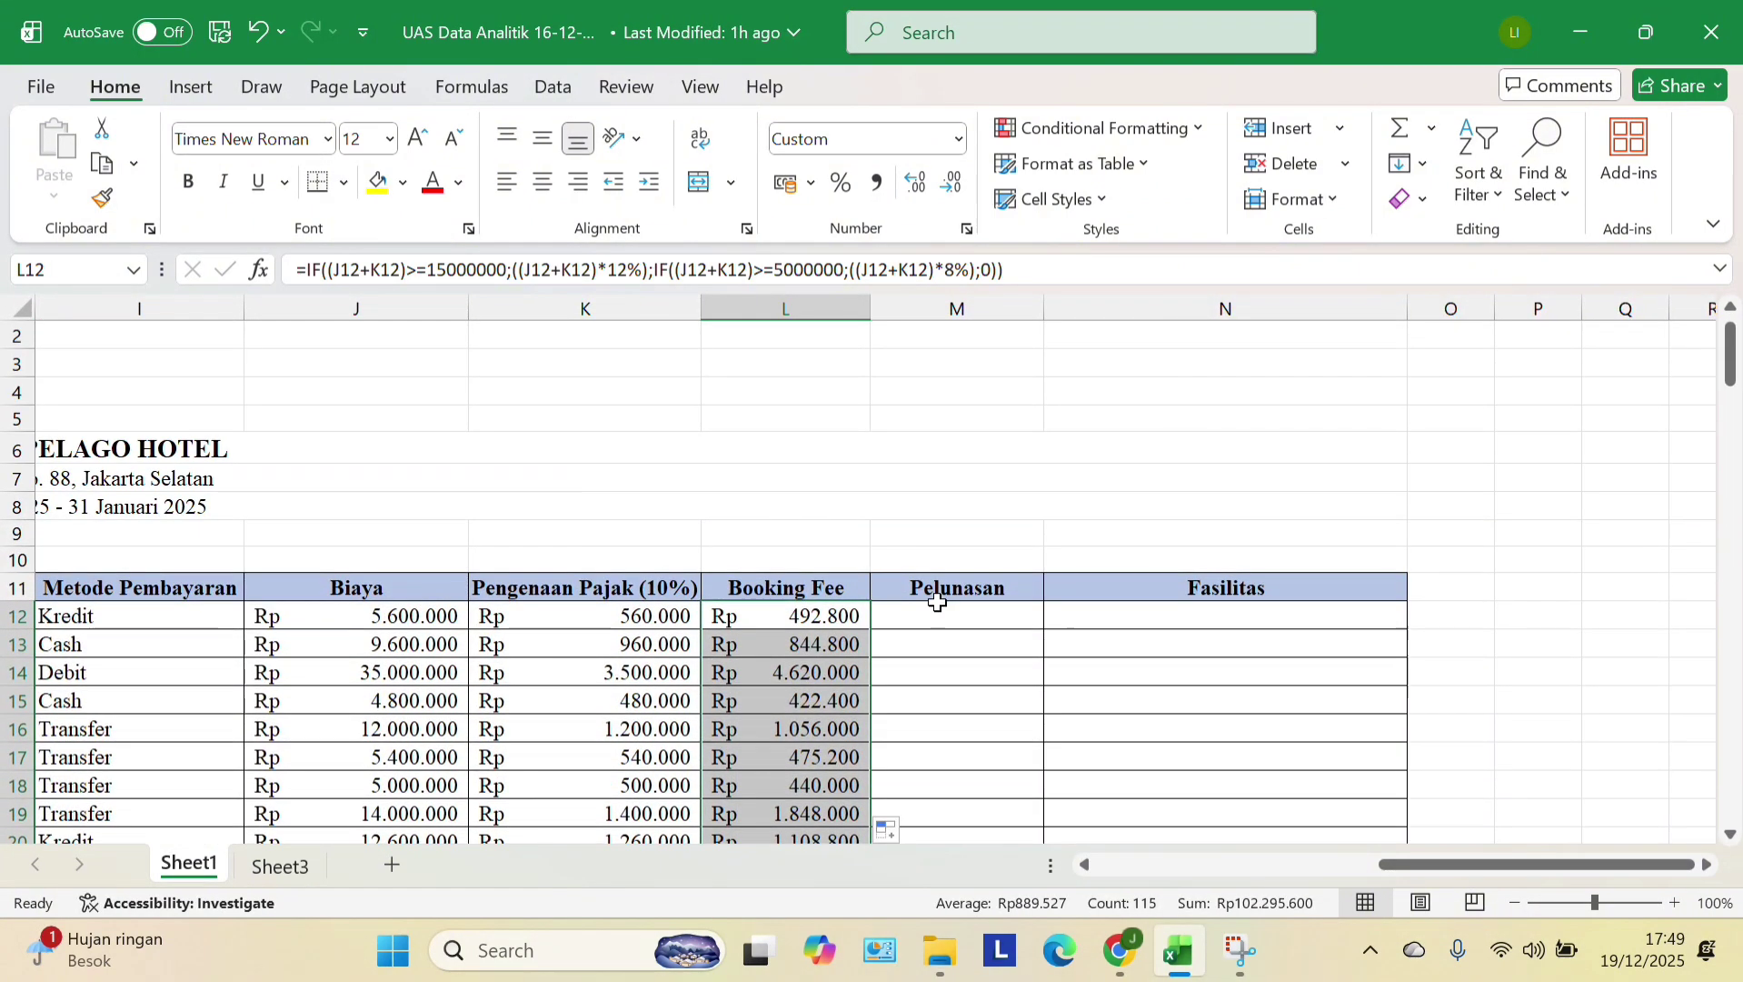
- Calculate Pelunasan in M12 with =J12+K12-L12 and fill the formula down through row 126
click(939, 627)
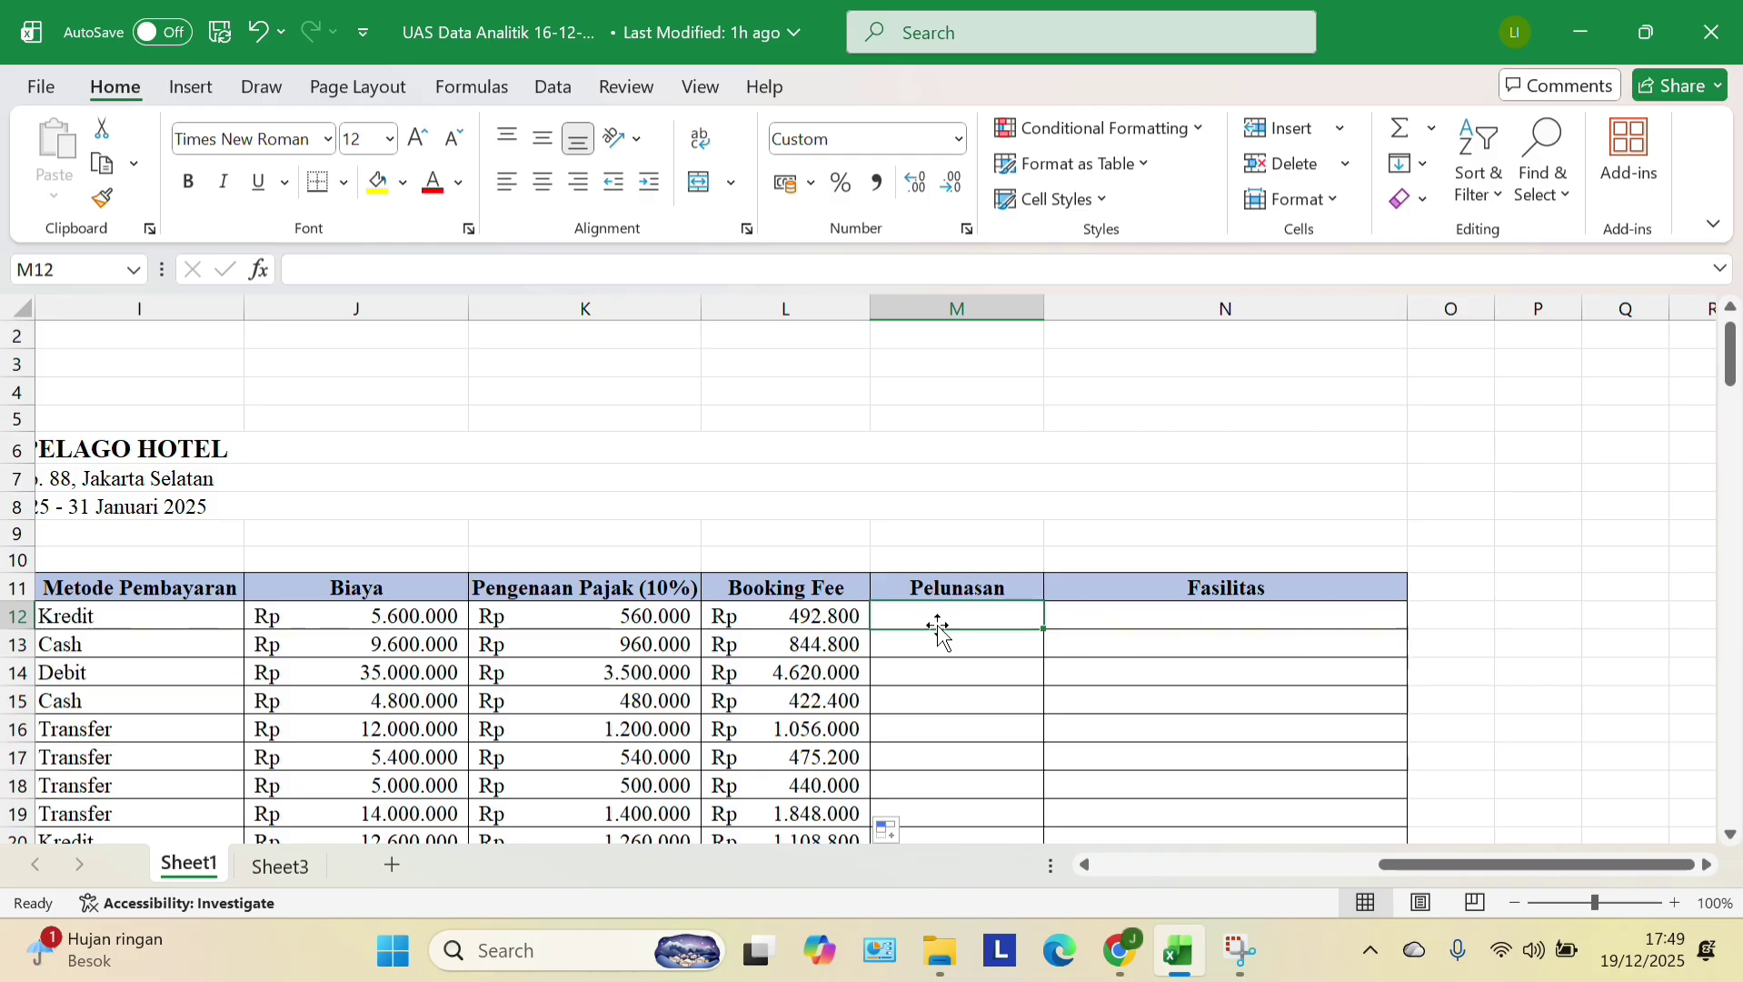
text(=)
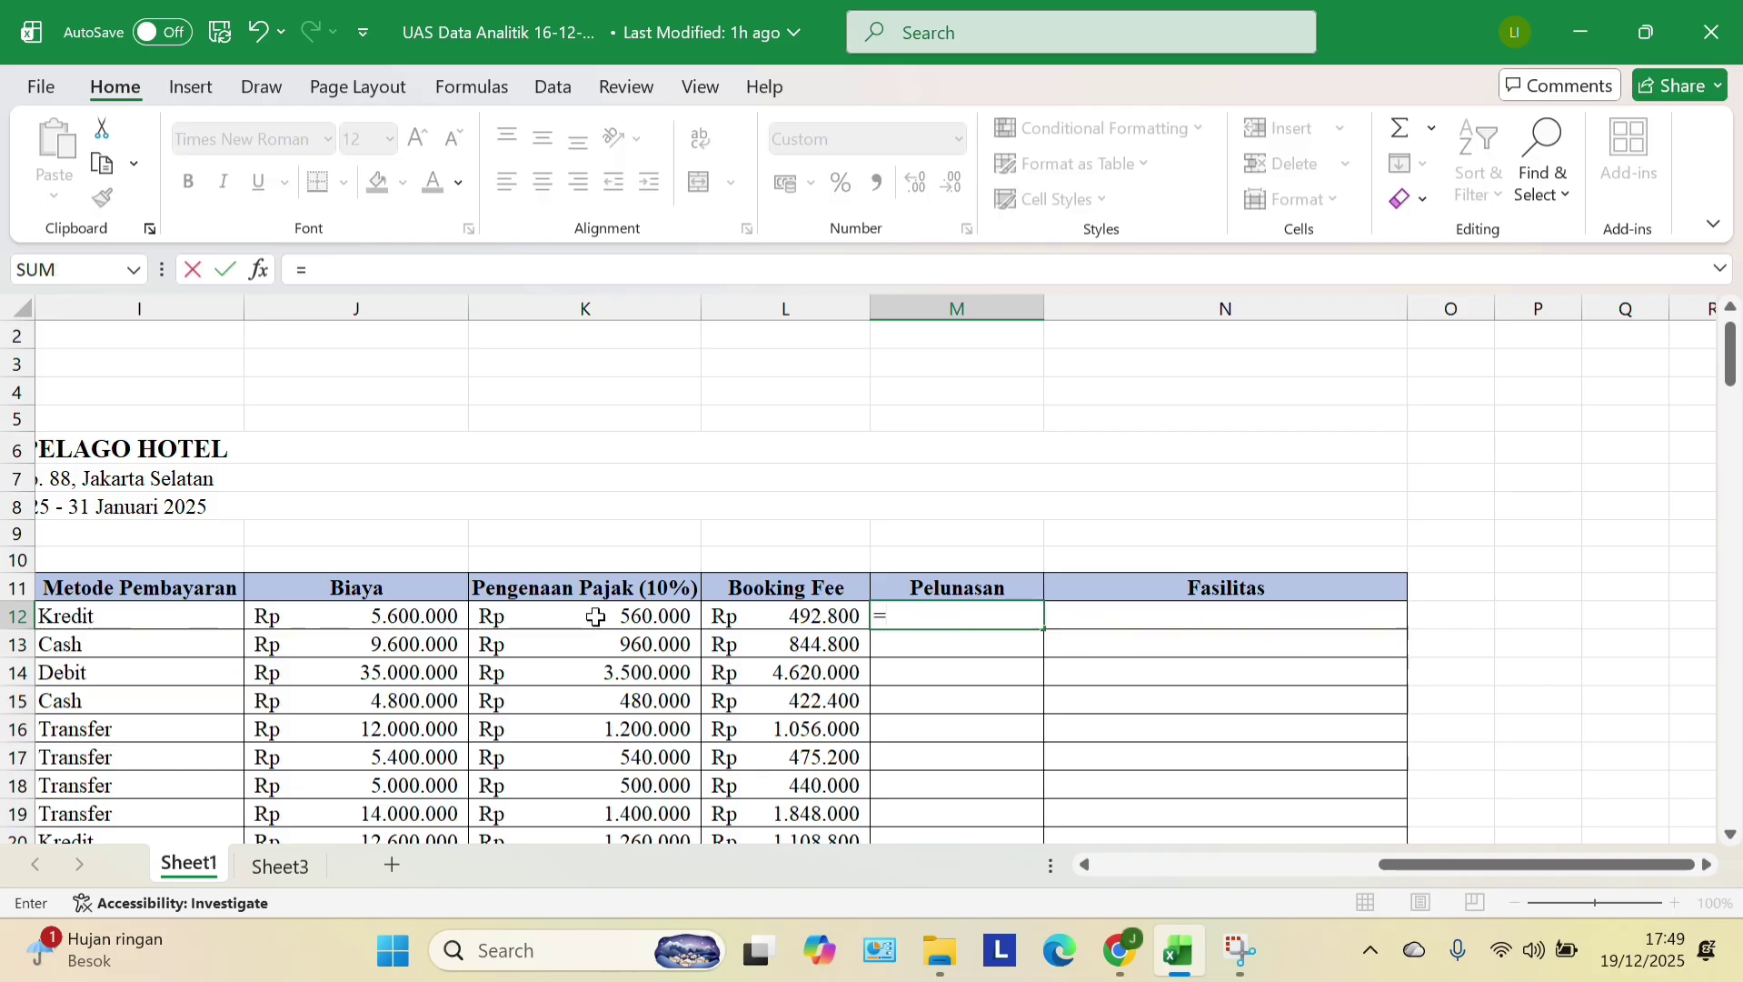
click(411, 617)
text(+)
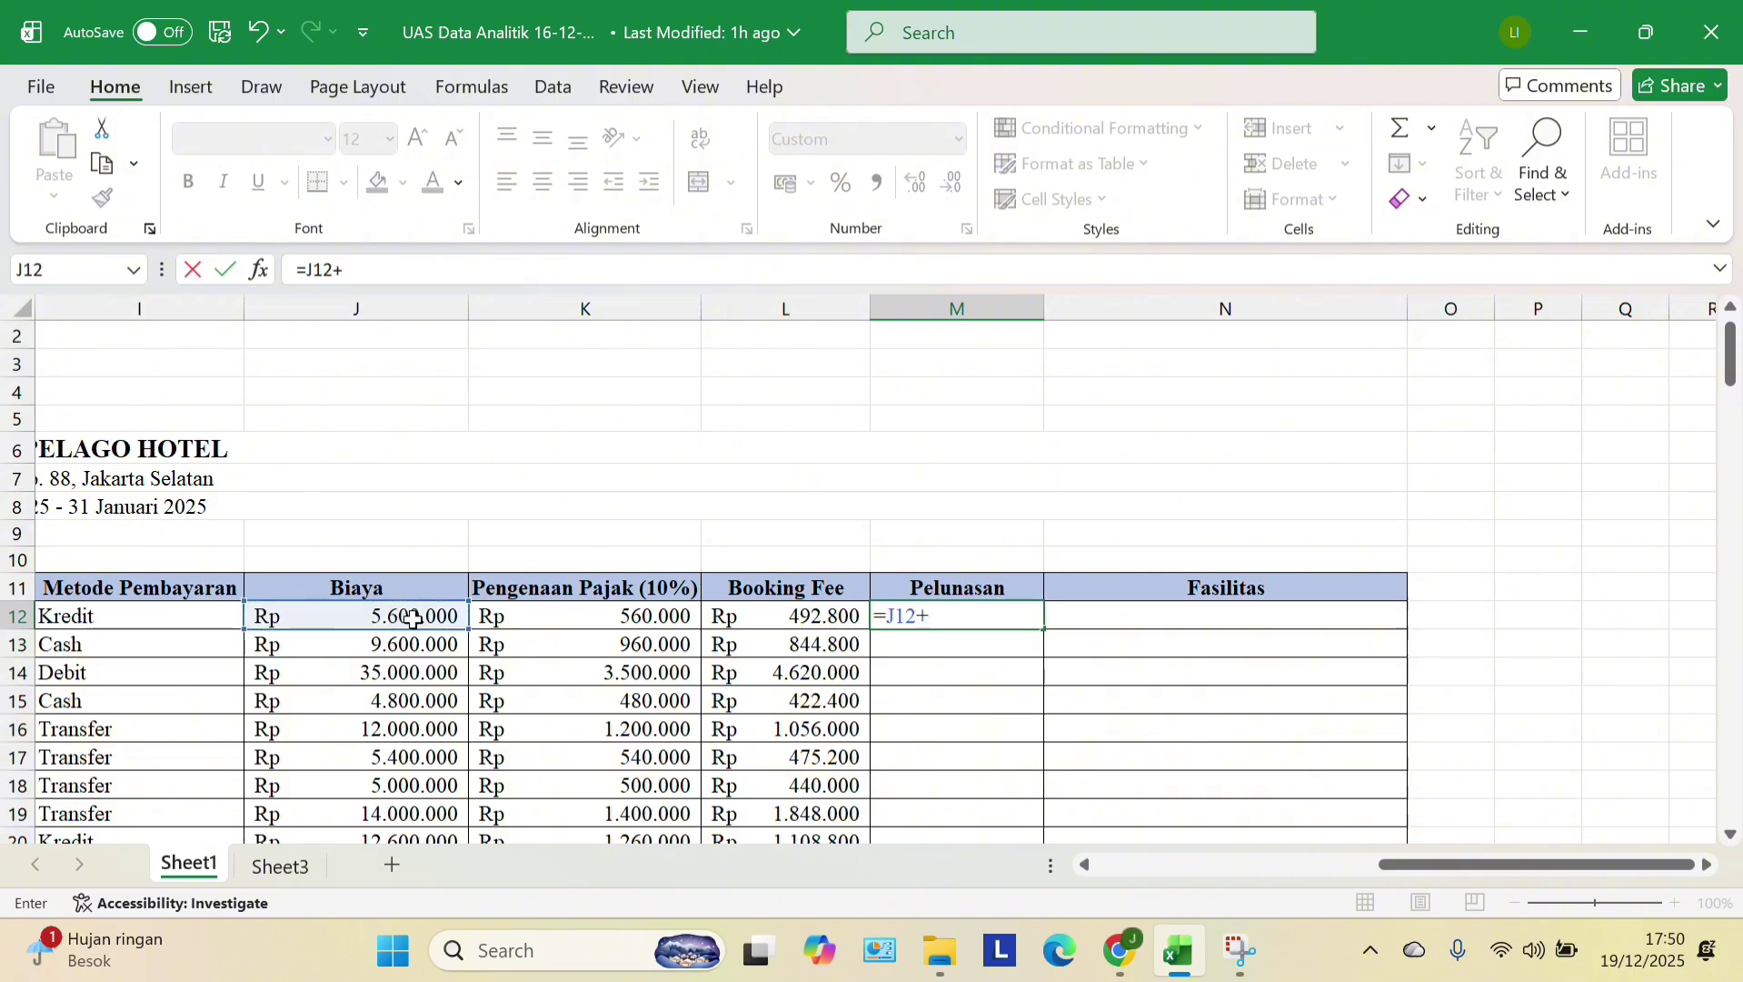
click(532, 618)
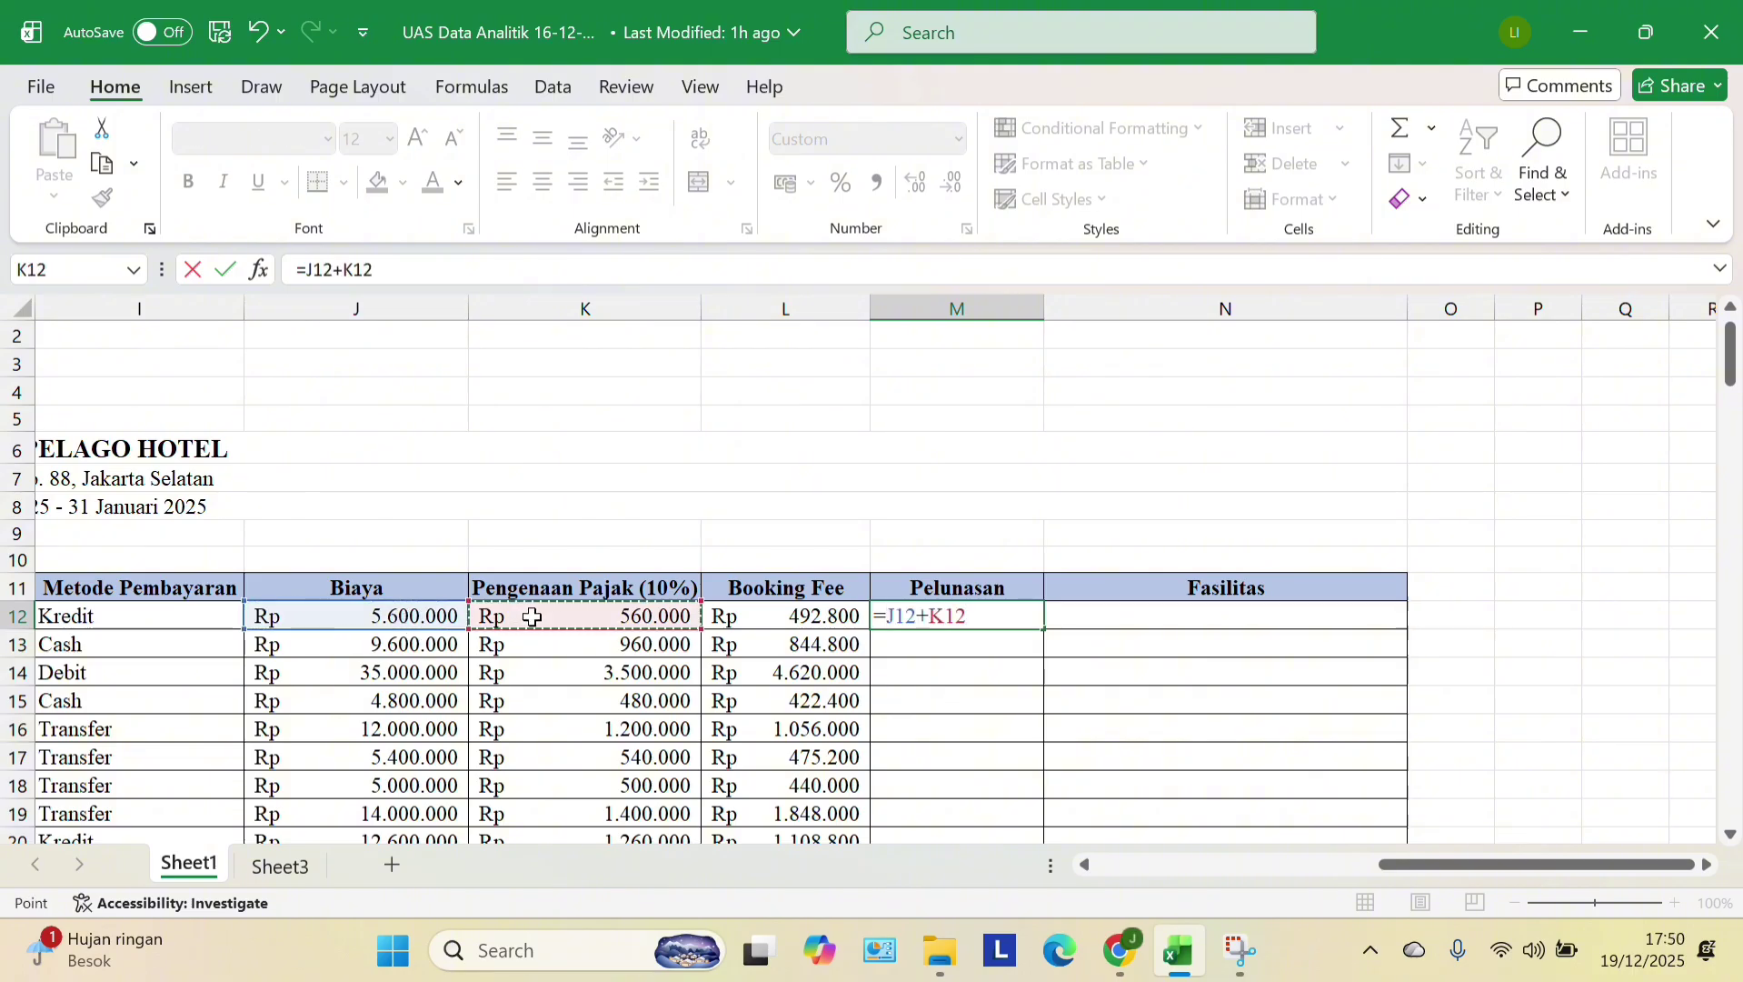
text(-)
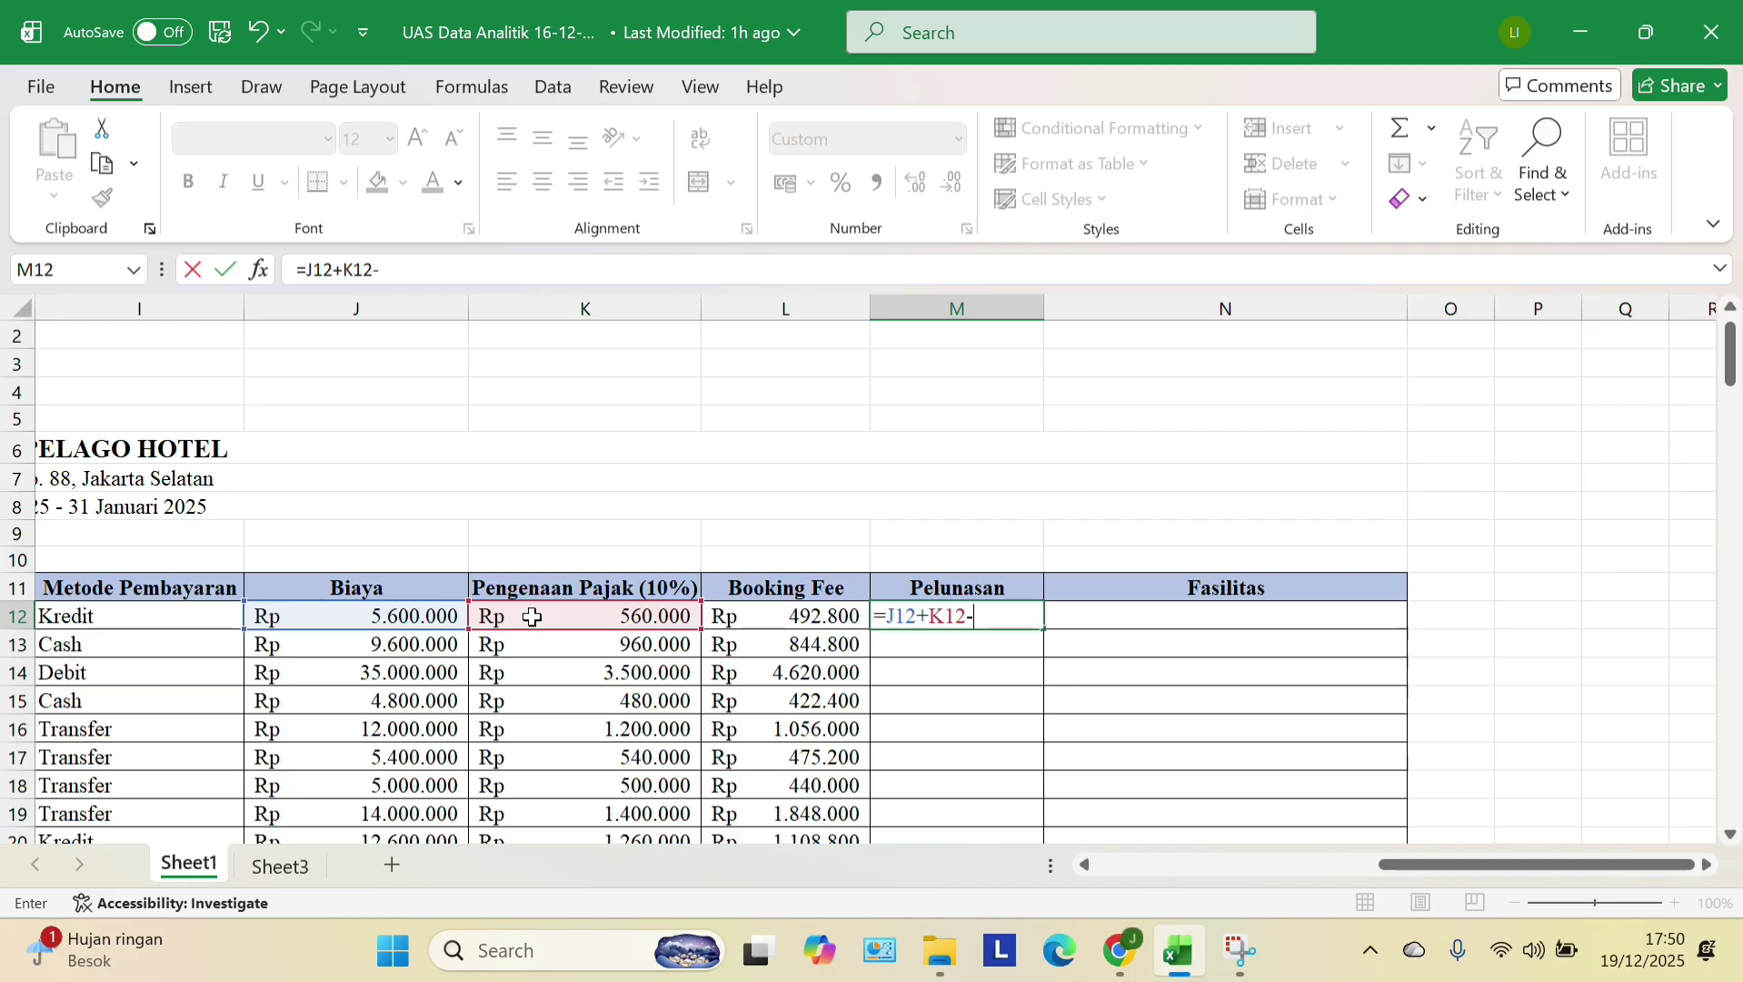
click(800, 618)
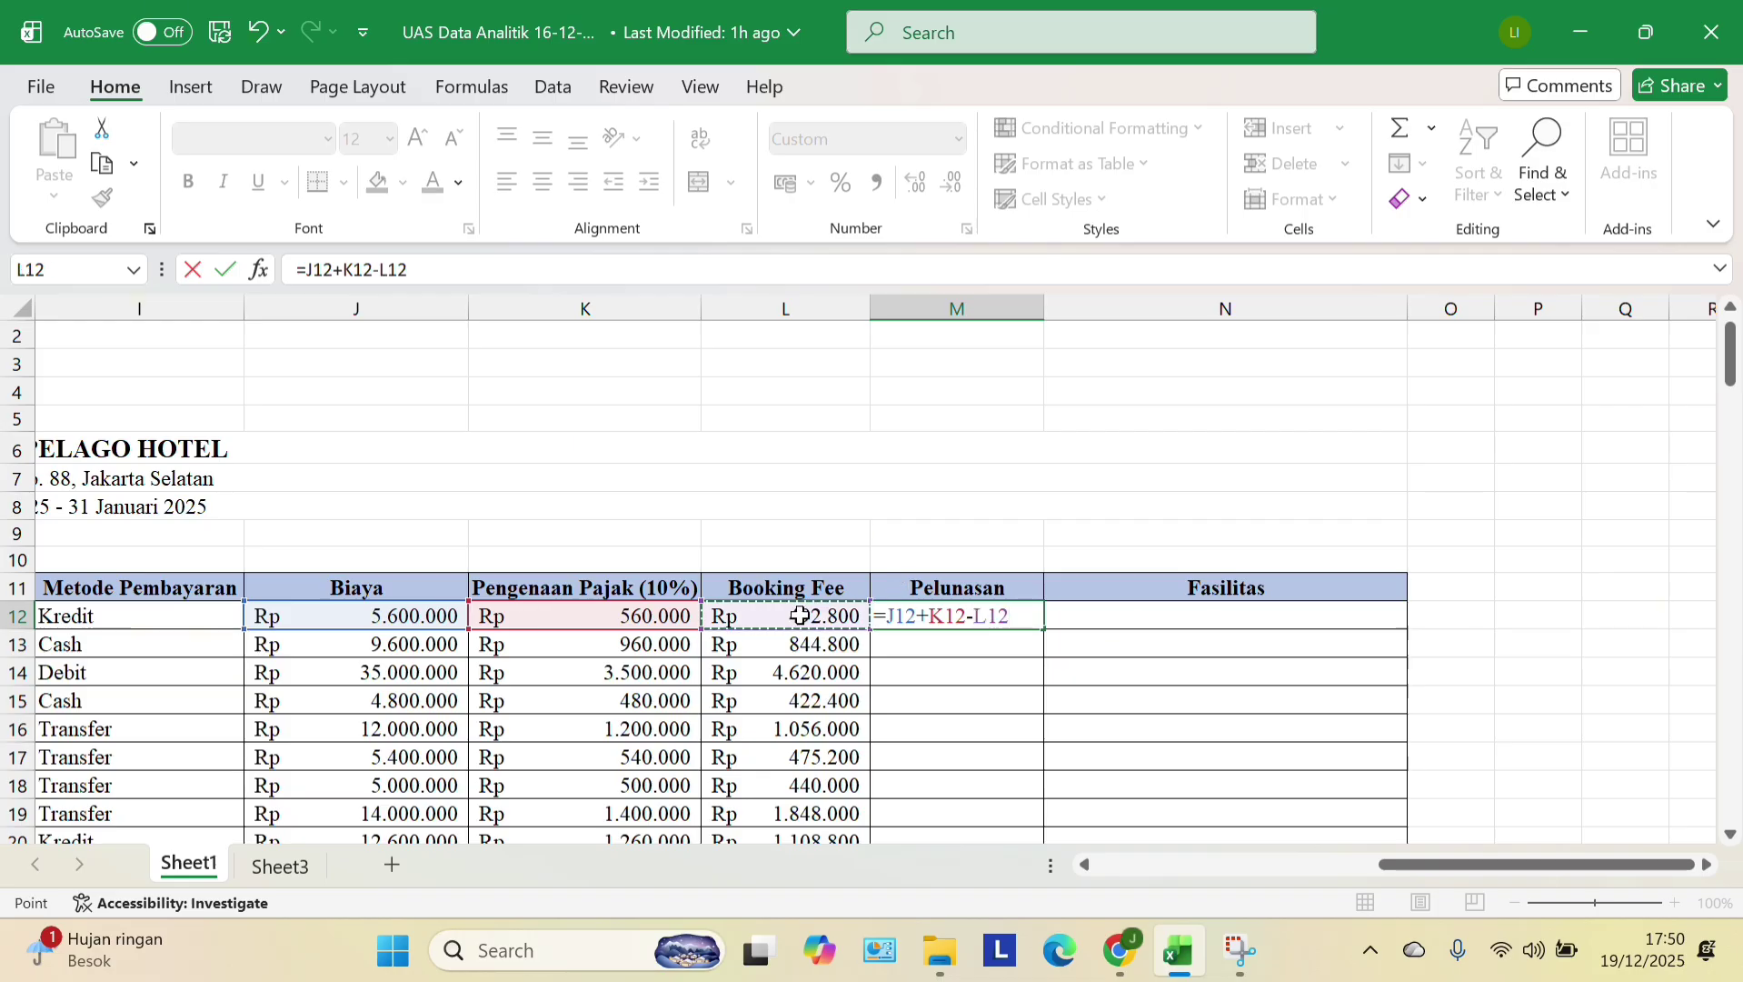
key(Return)
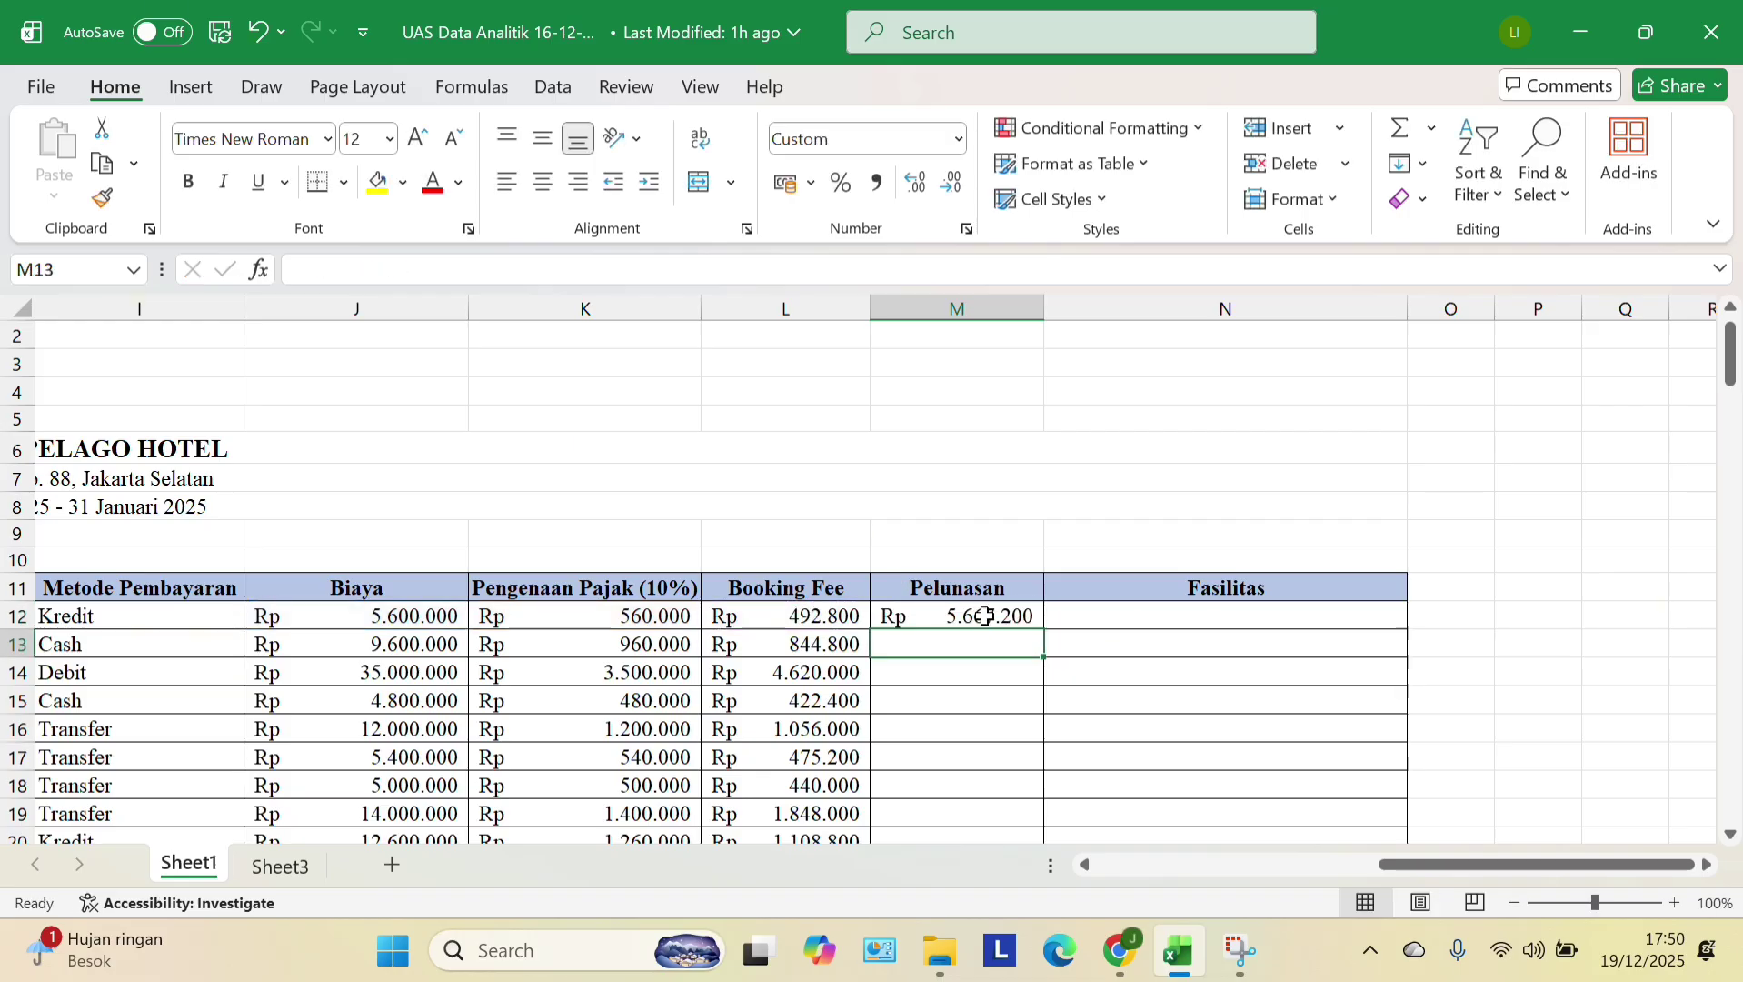
click(984, 617)
drag(1043, 629, 1000, 651)
- Begin the Fasilitas formula in N12 with an IF testing (AND(E12="Kelas VIP";G12="Standard"))
scroll(1273, 608, up, 20)
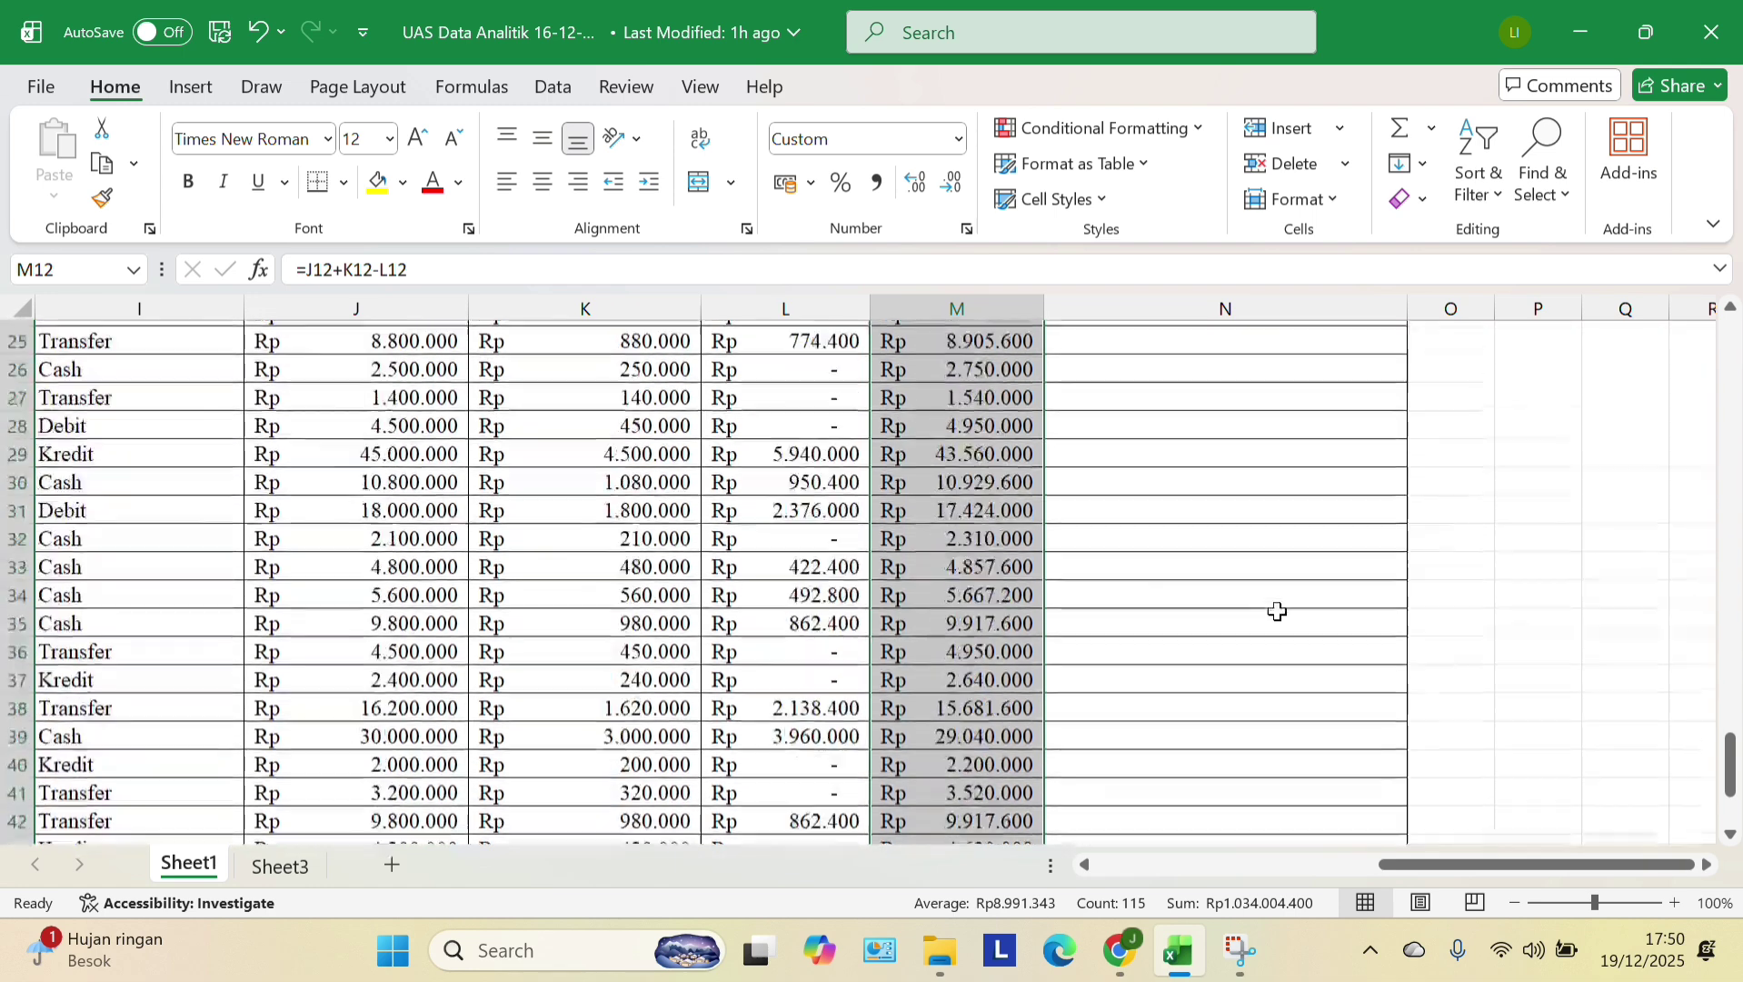
scroll(1282, 627, up, 8)
scroll(1197, 629, right, 1)
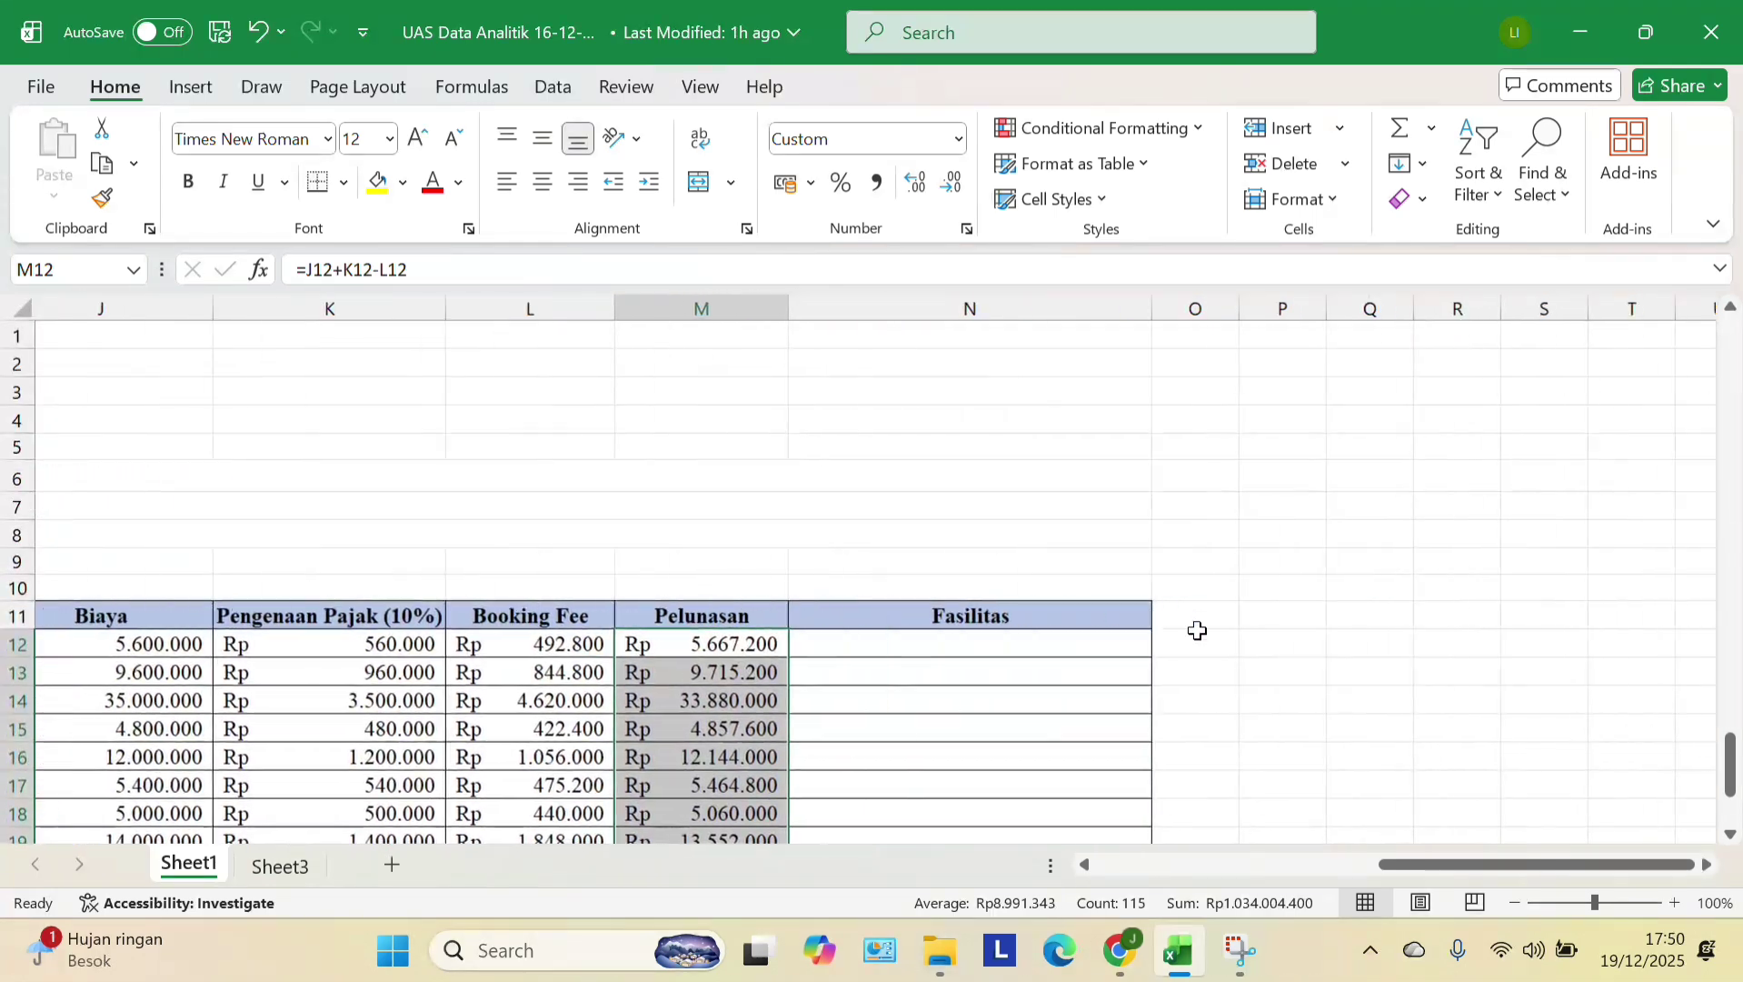
click(883, 644)
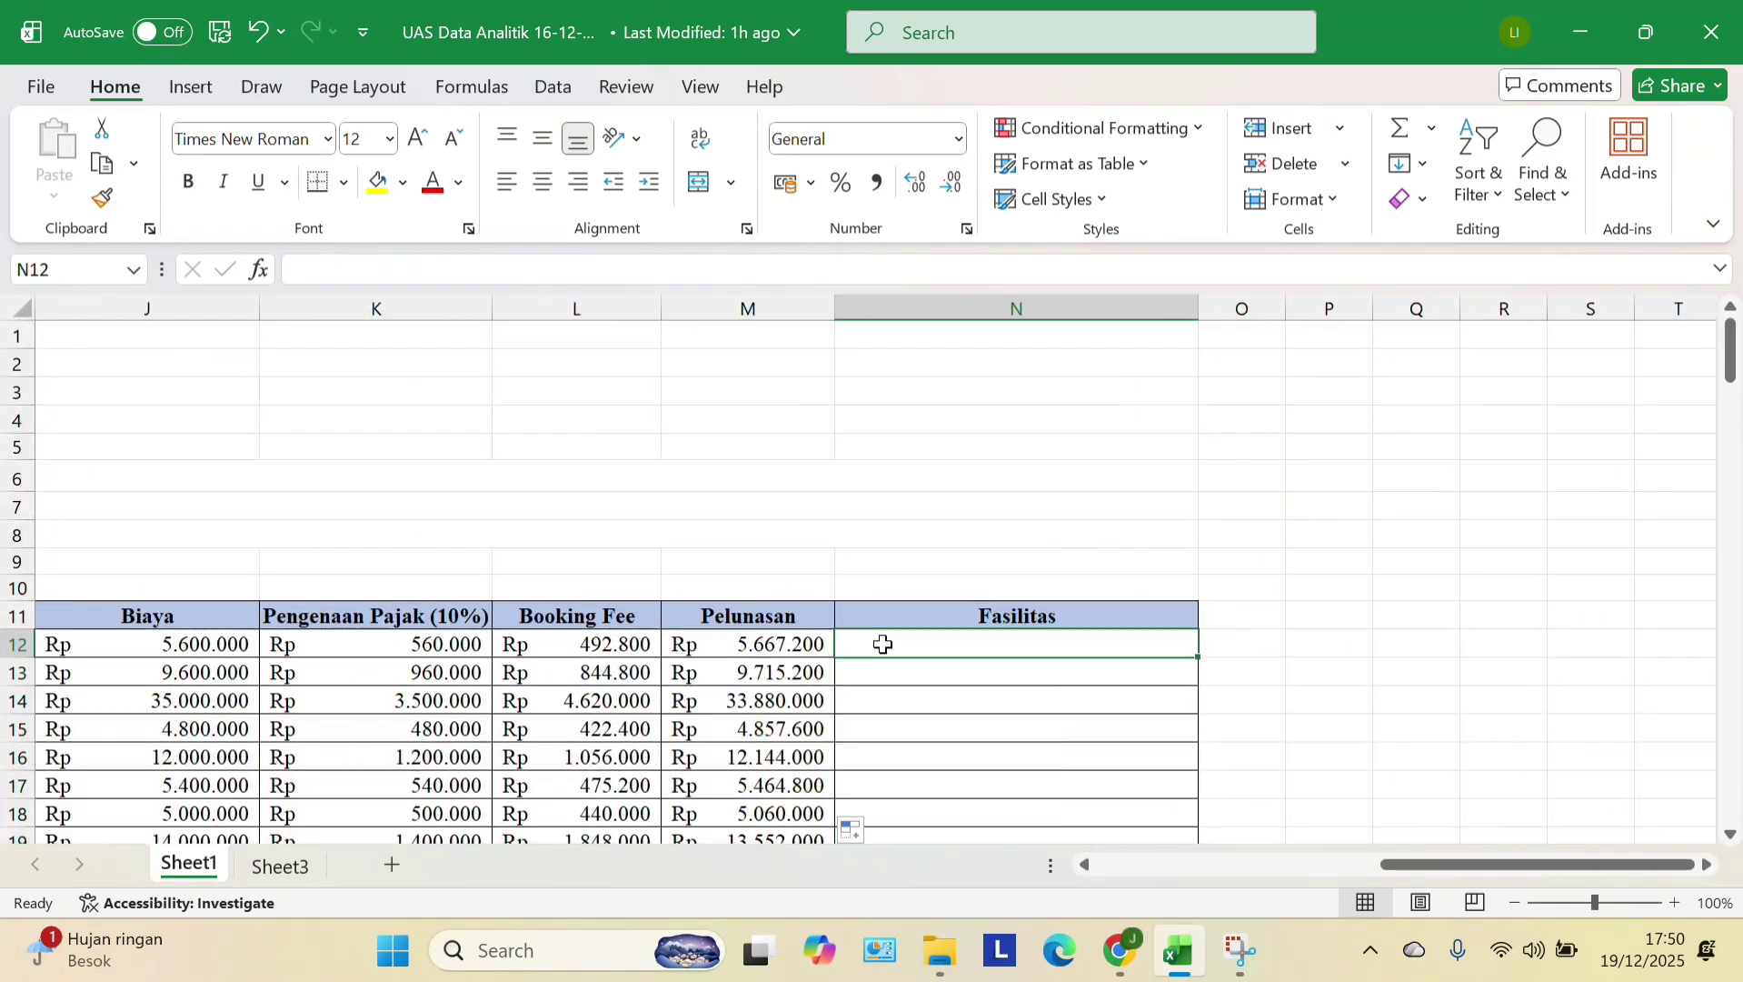
text(=)
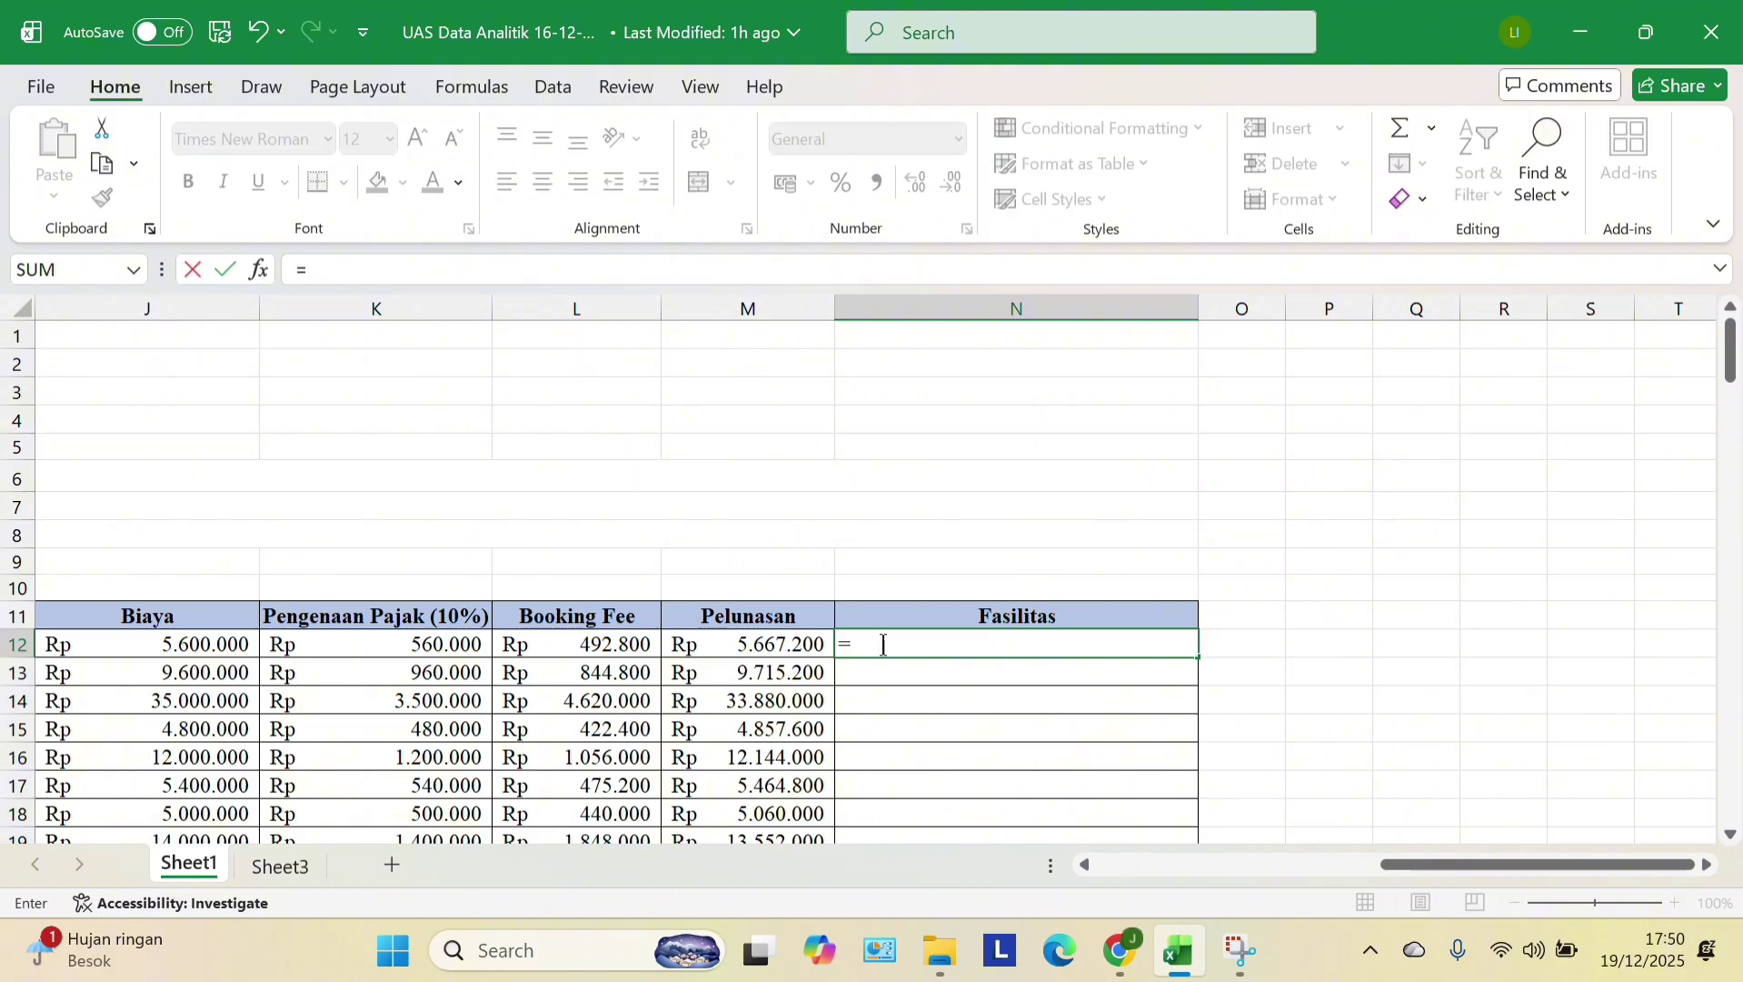
text(IF((AND()
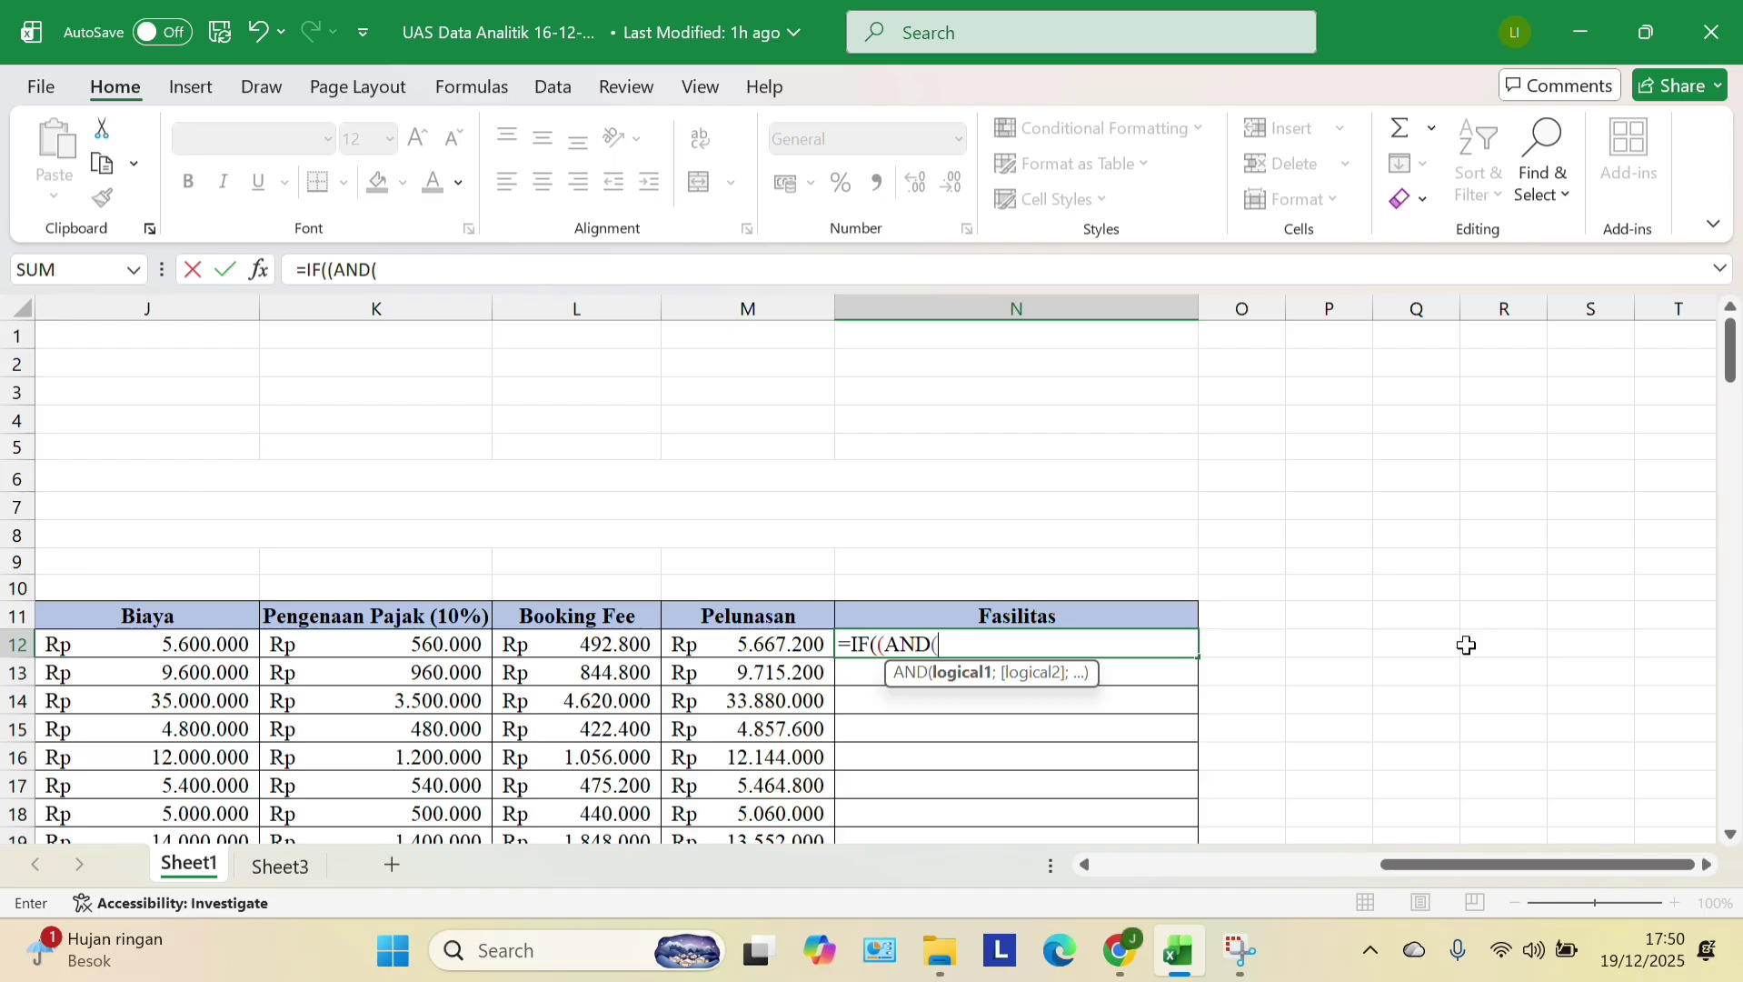
text(E12="Kelas )
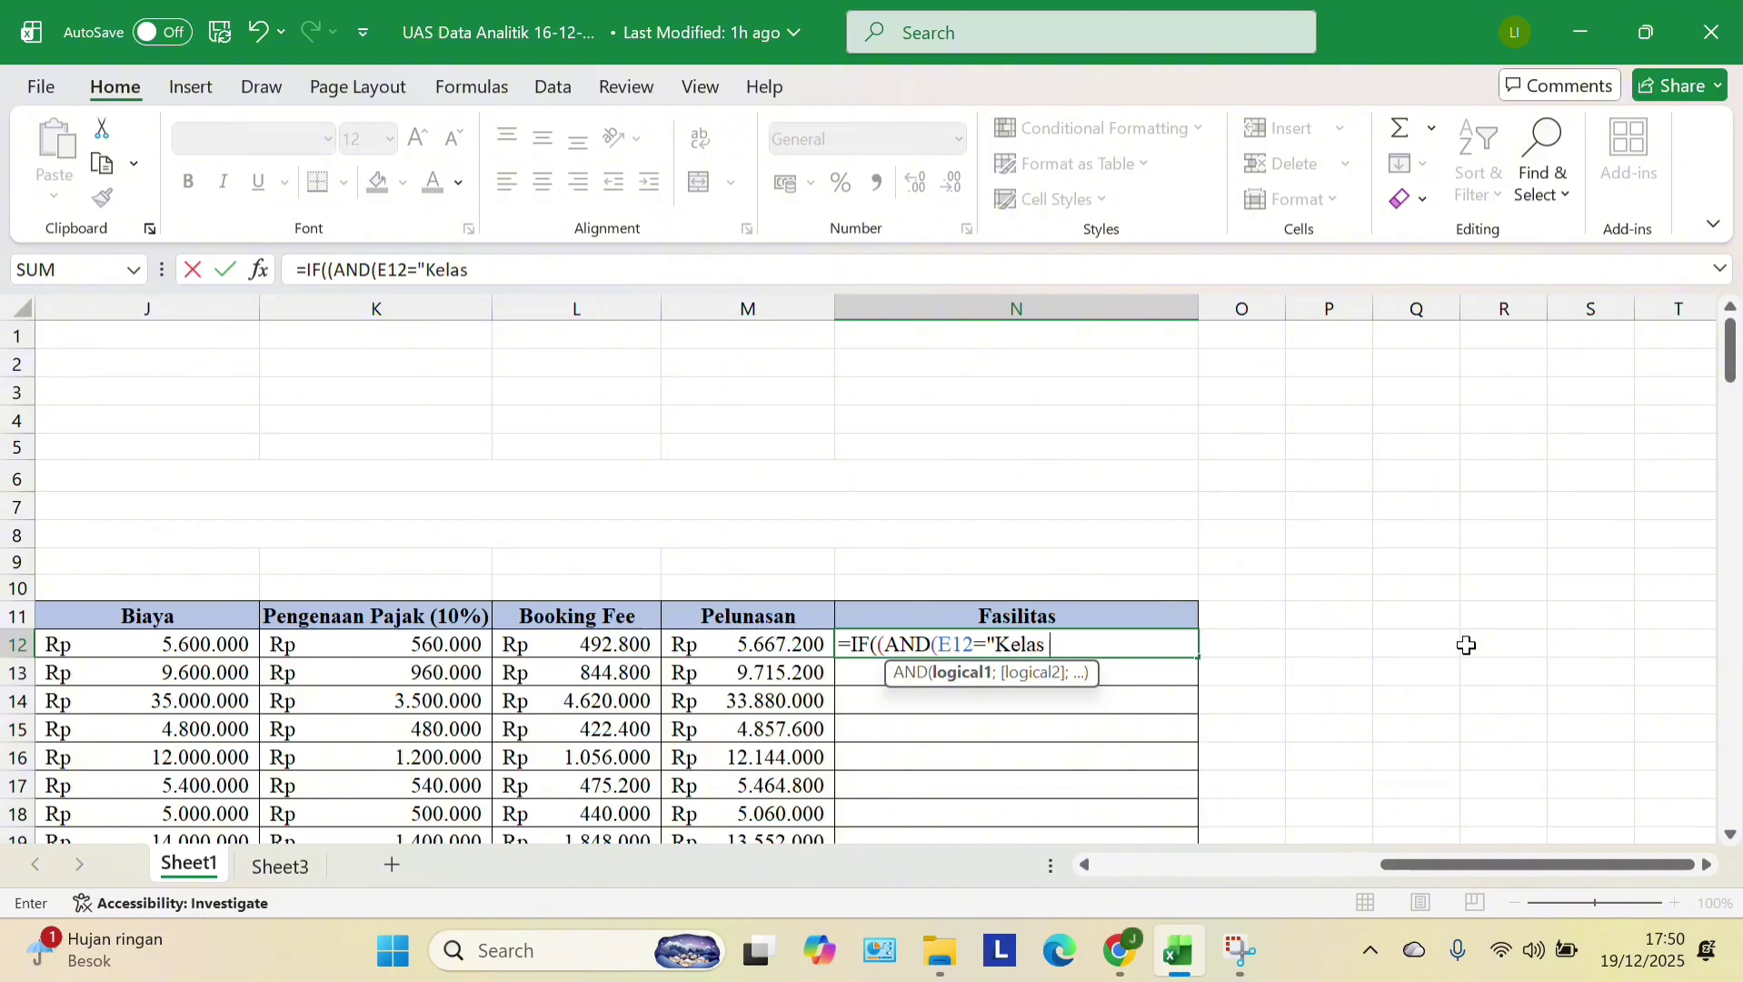
text(VIP";G12)
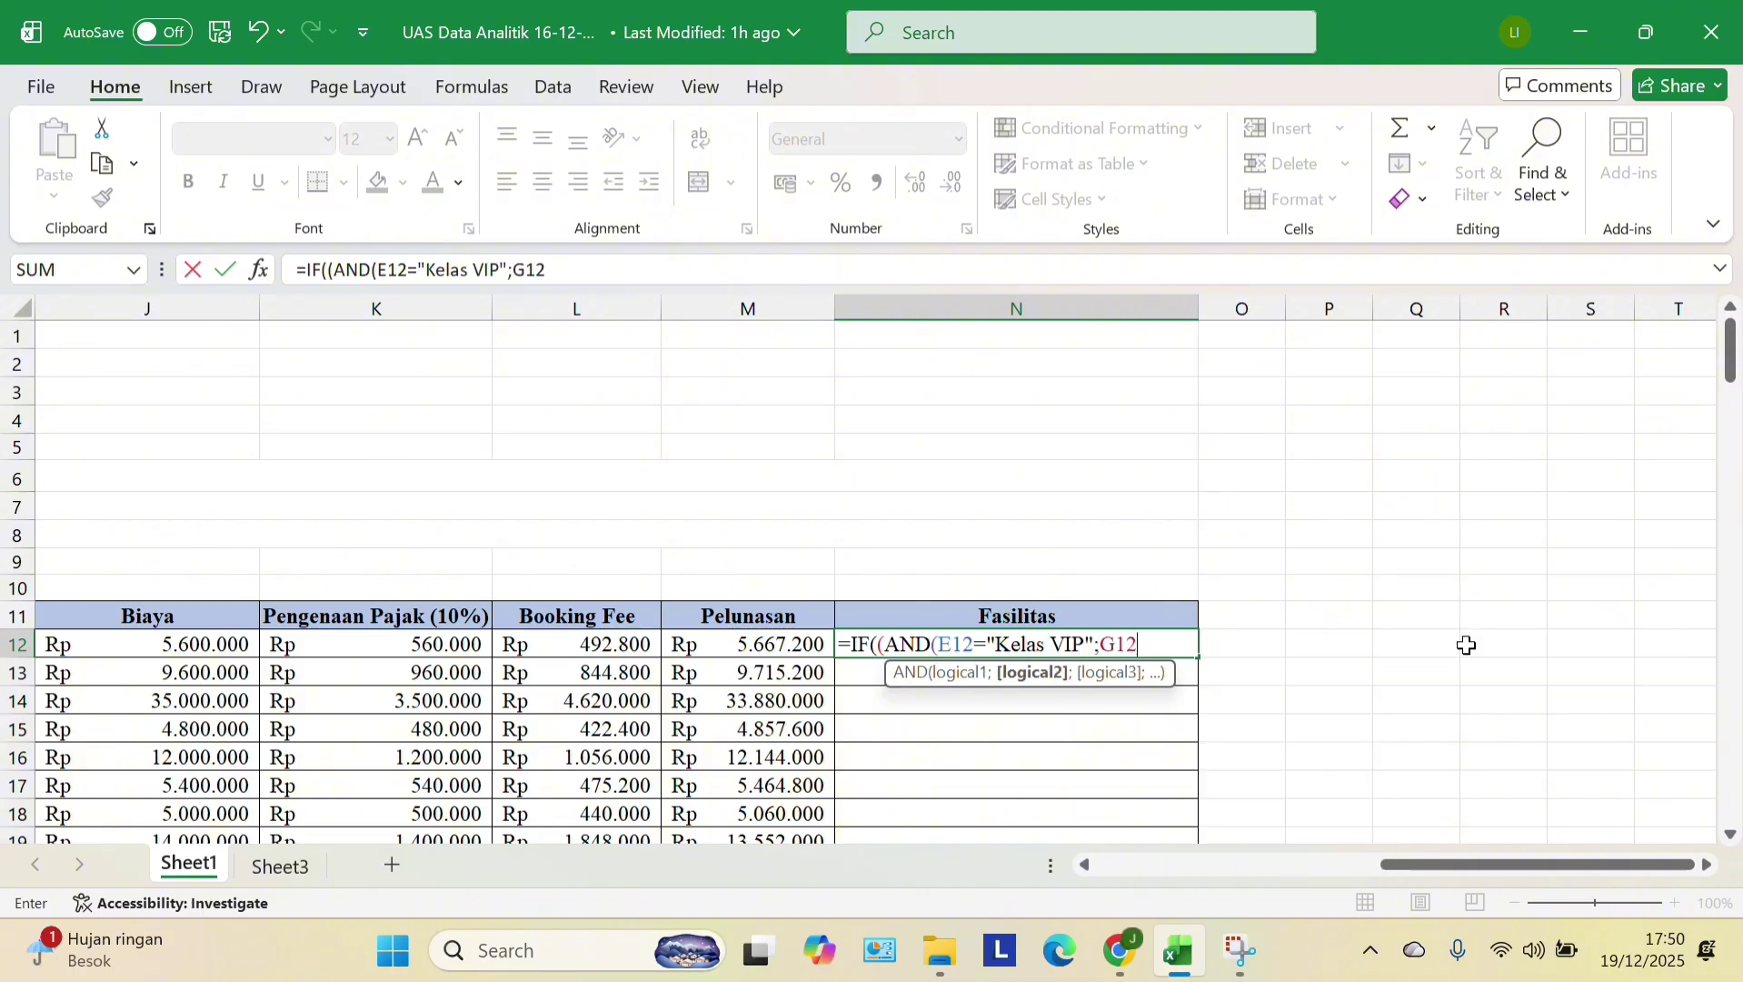
text(="Standard)
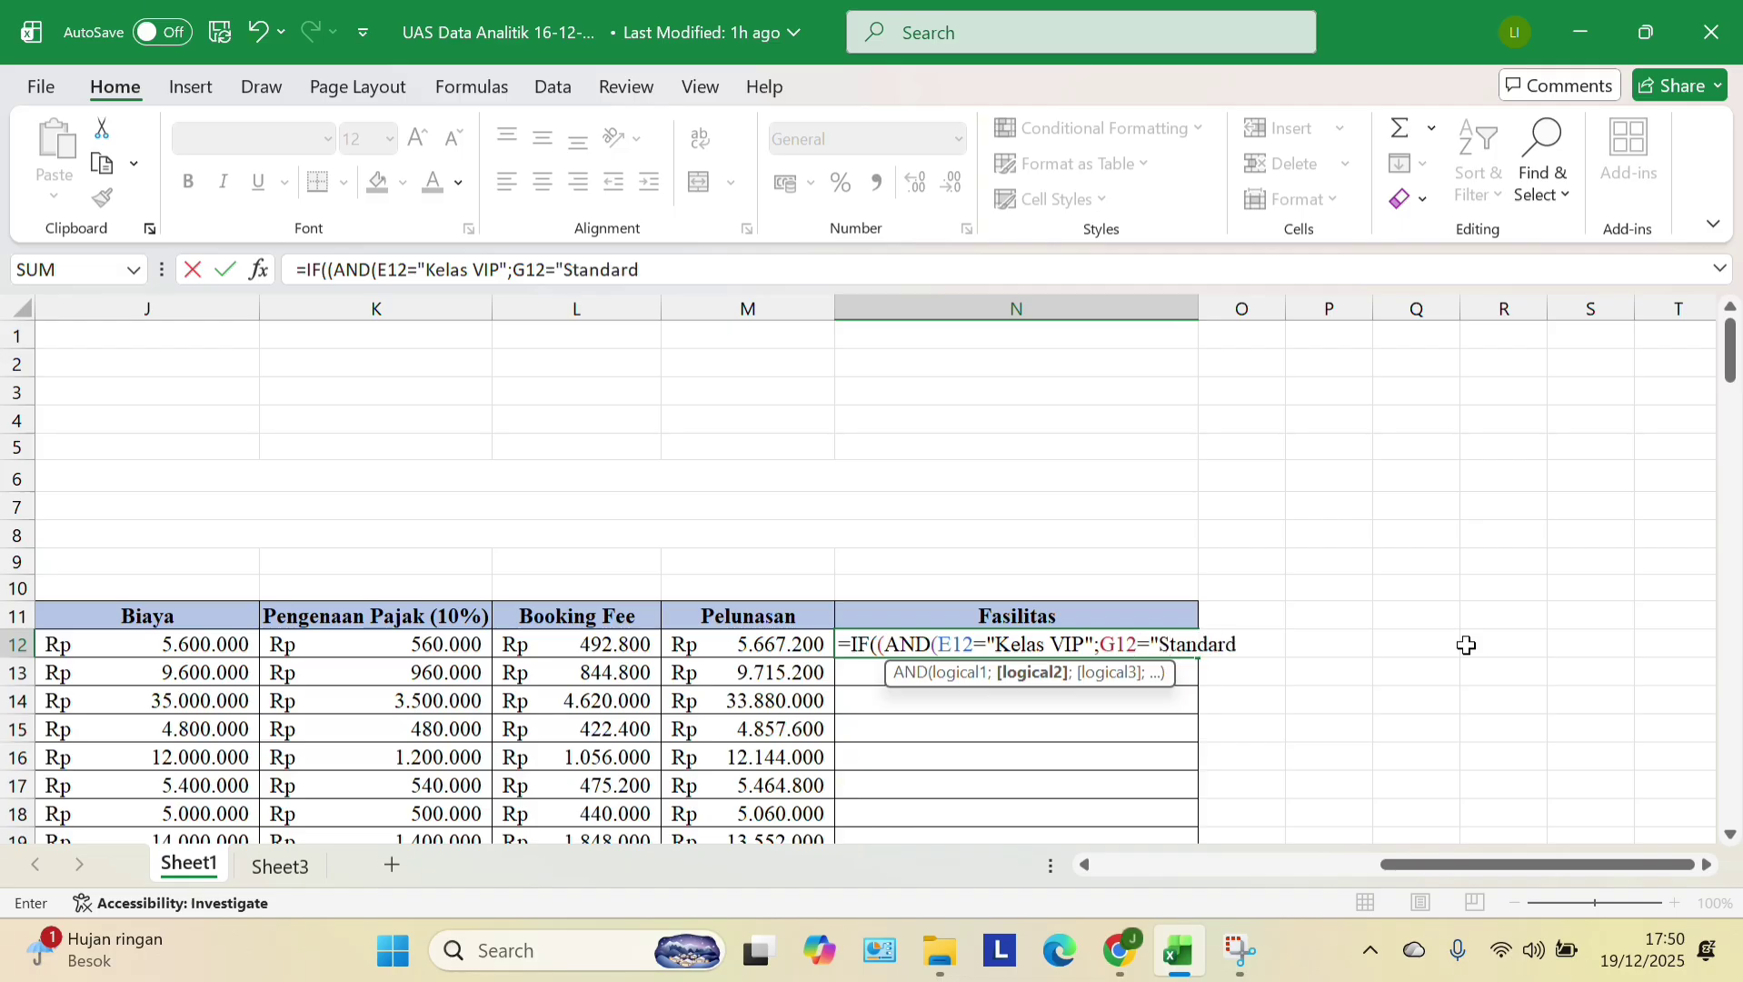
text(")))
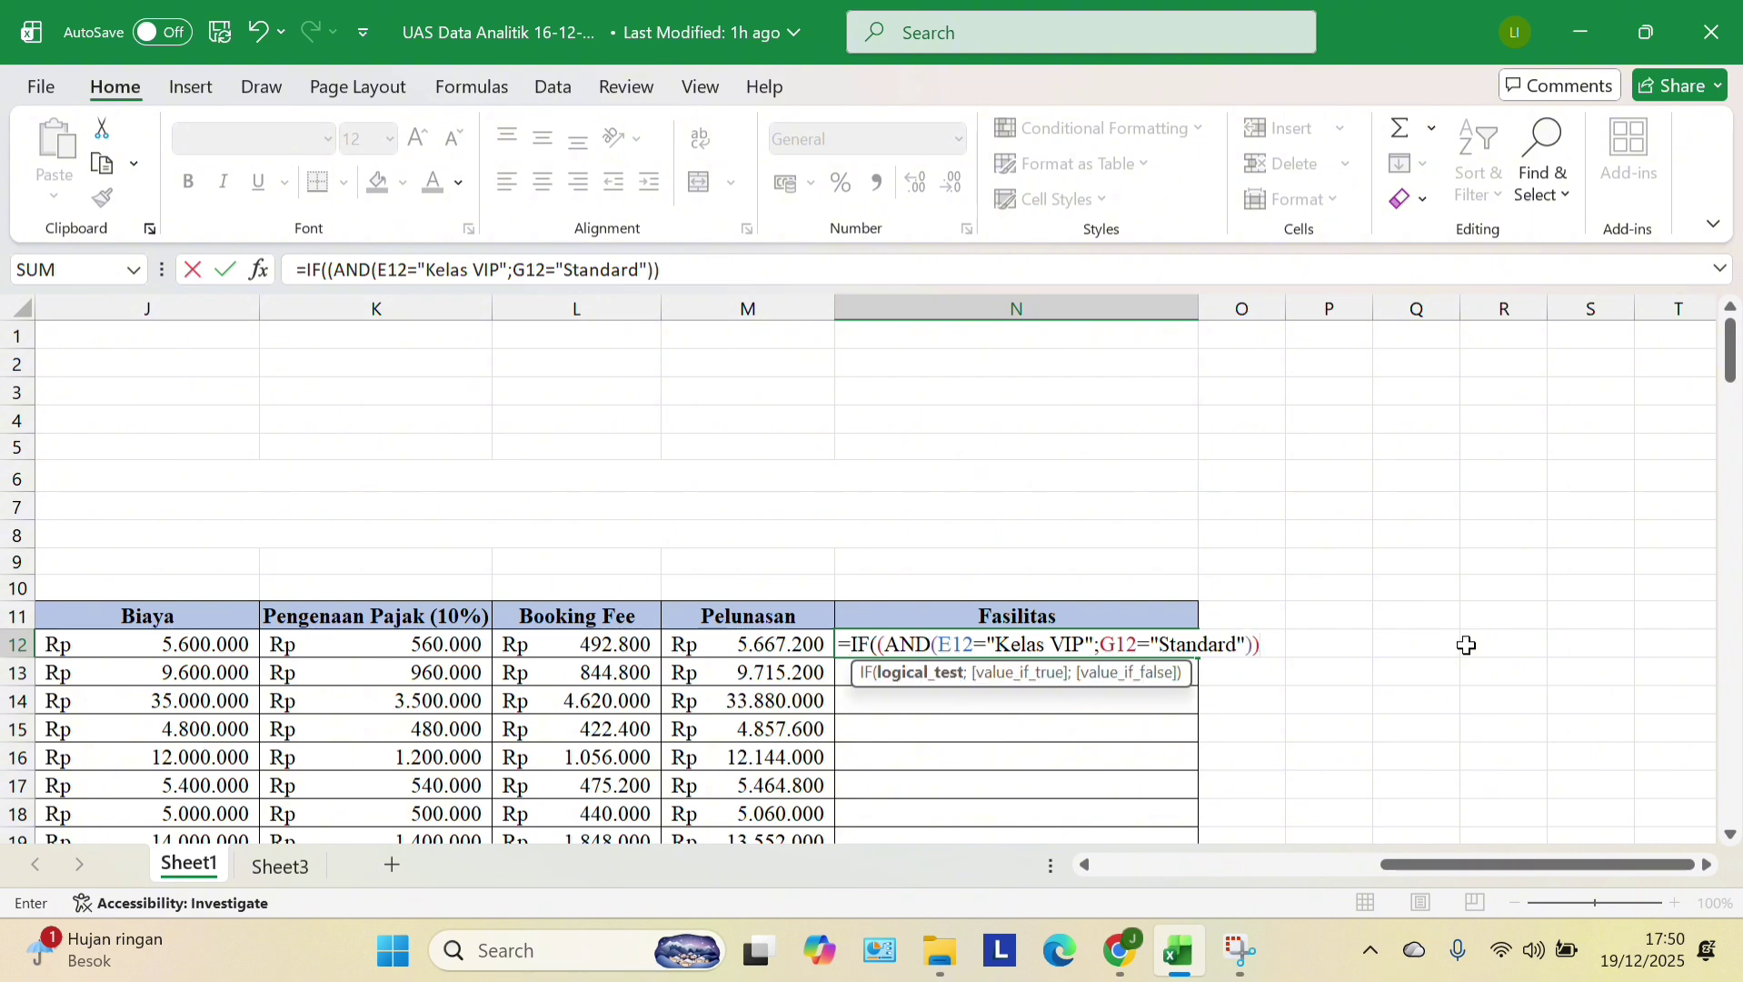
- Make the first IF in N12 return "Breakfast" when true and begin its false argument
text(;)
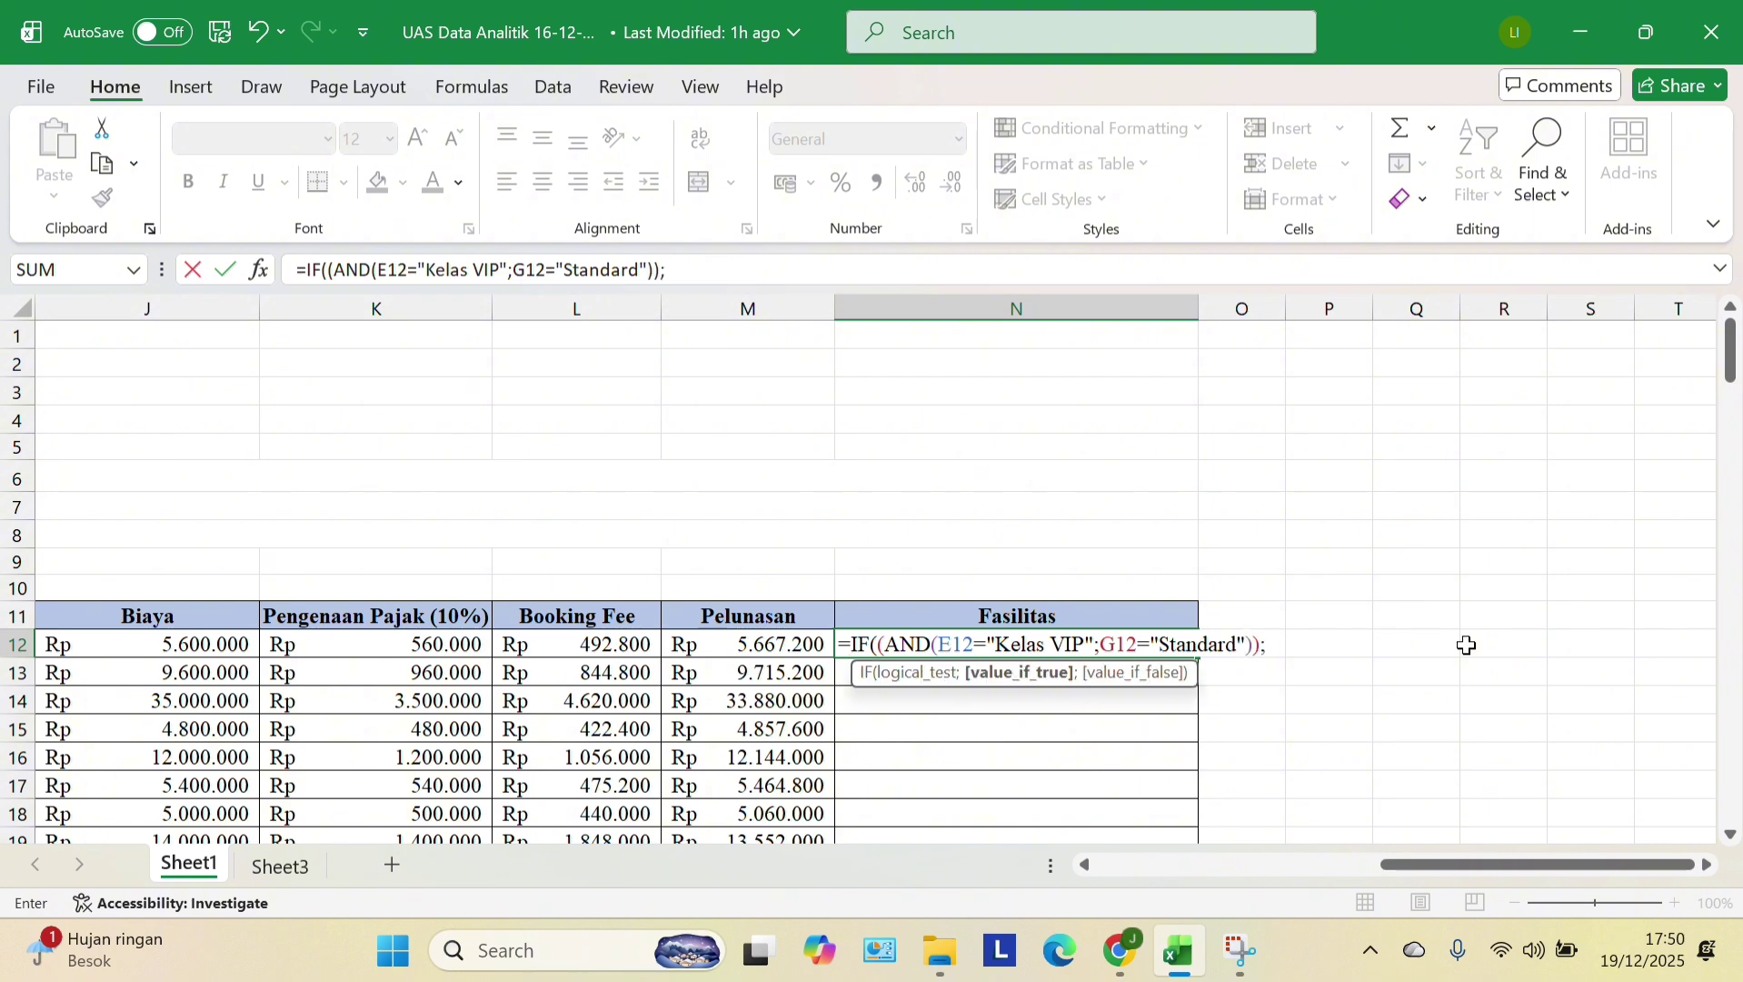
text("Breakfast)
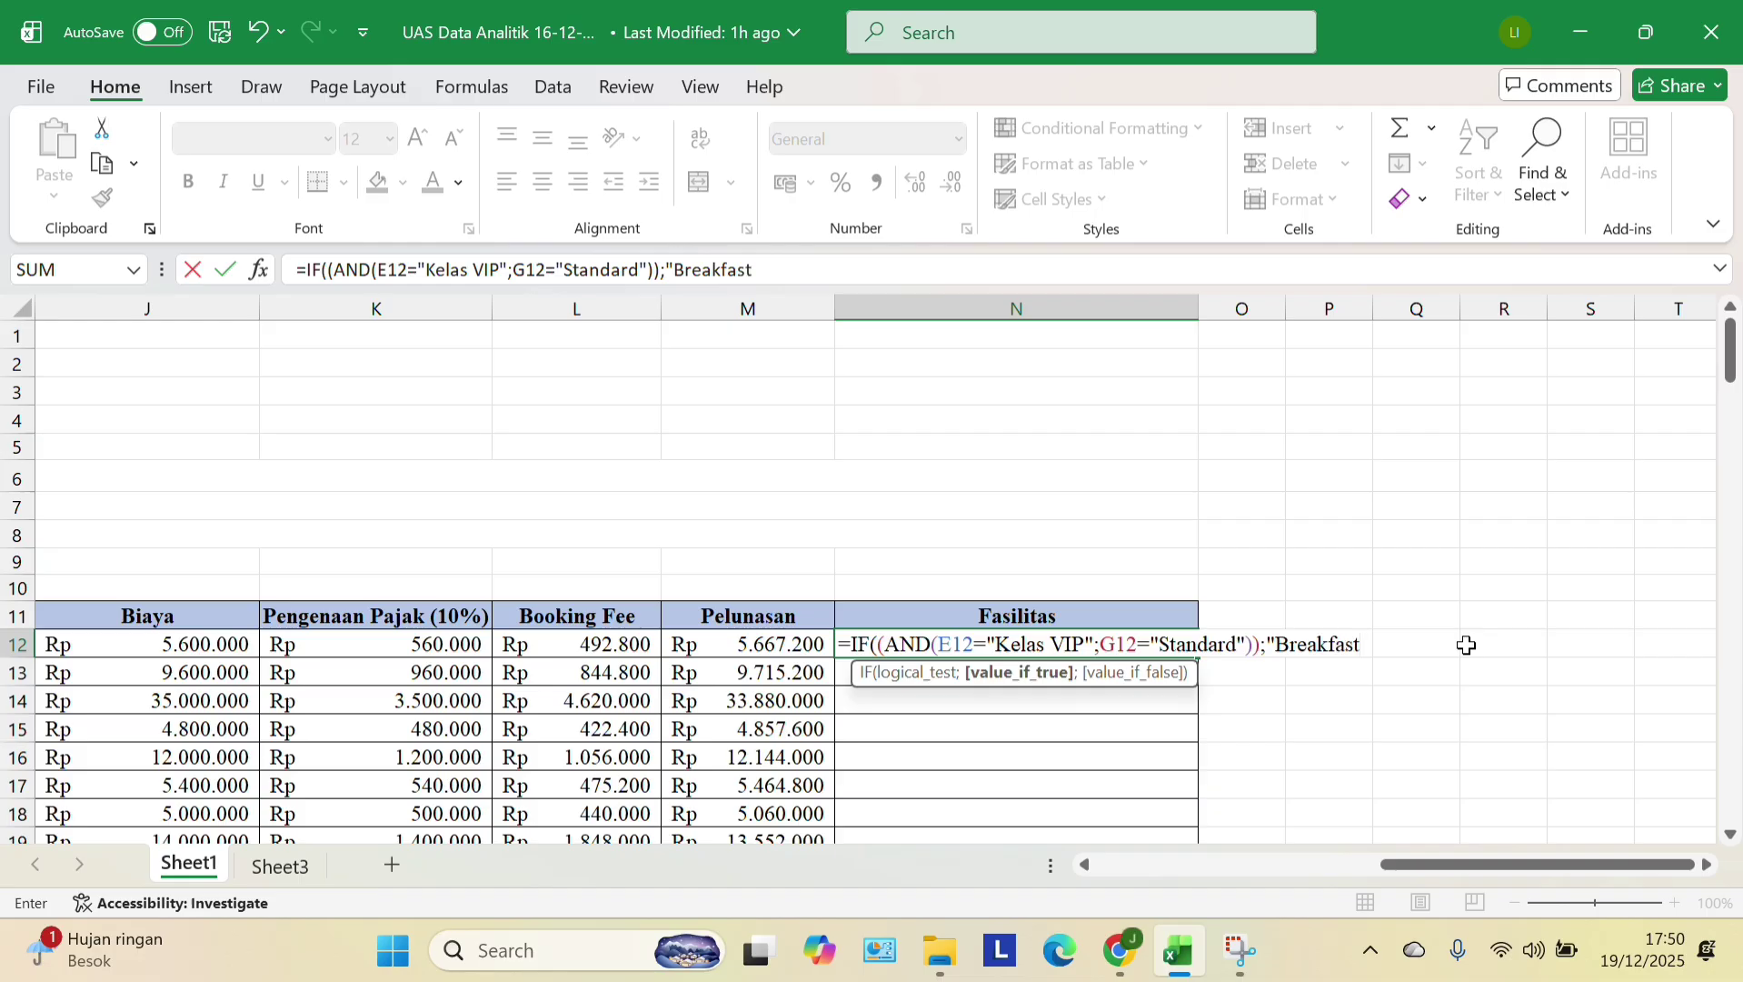
text("")
key(BackSpace)
text(;)
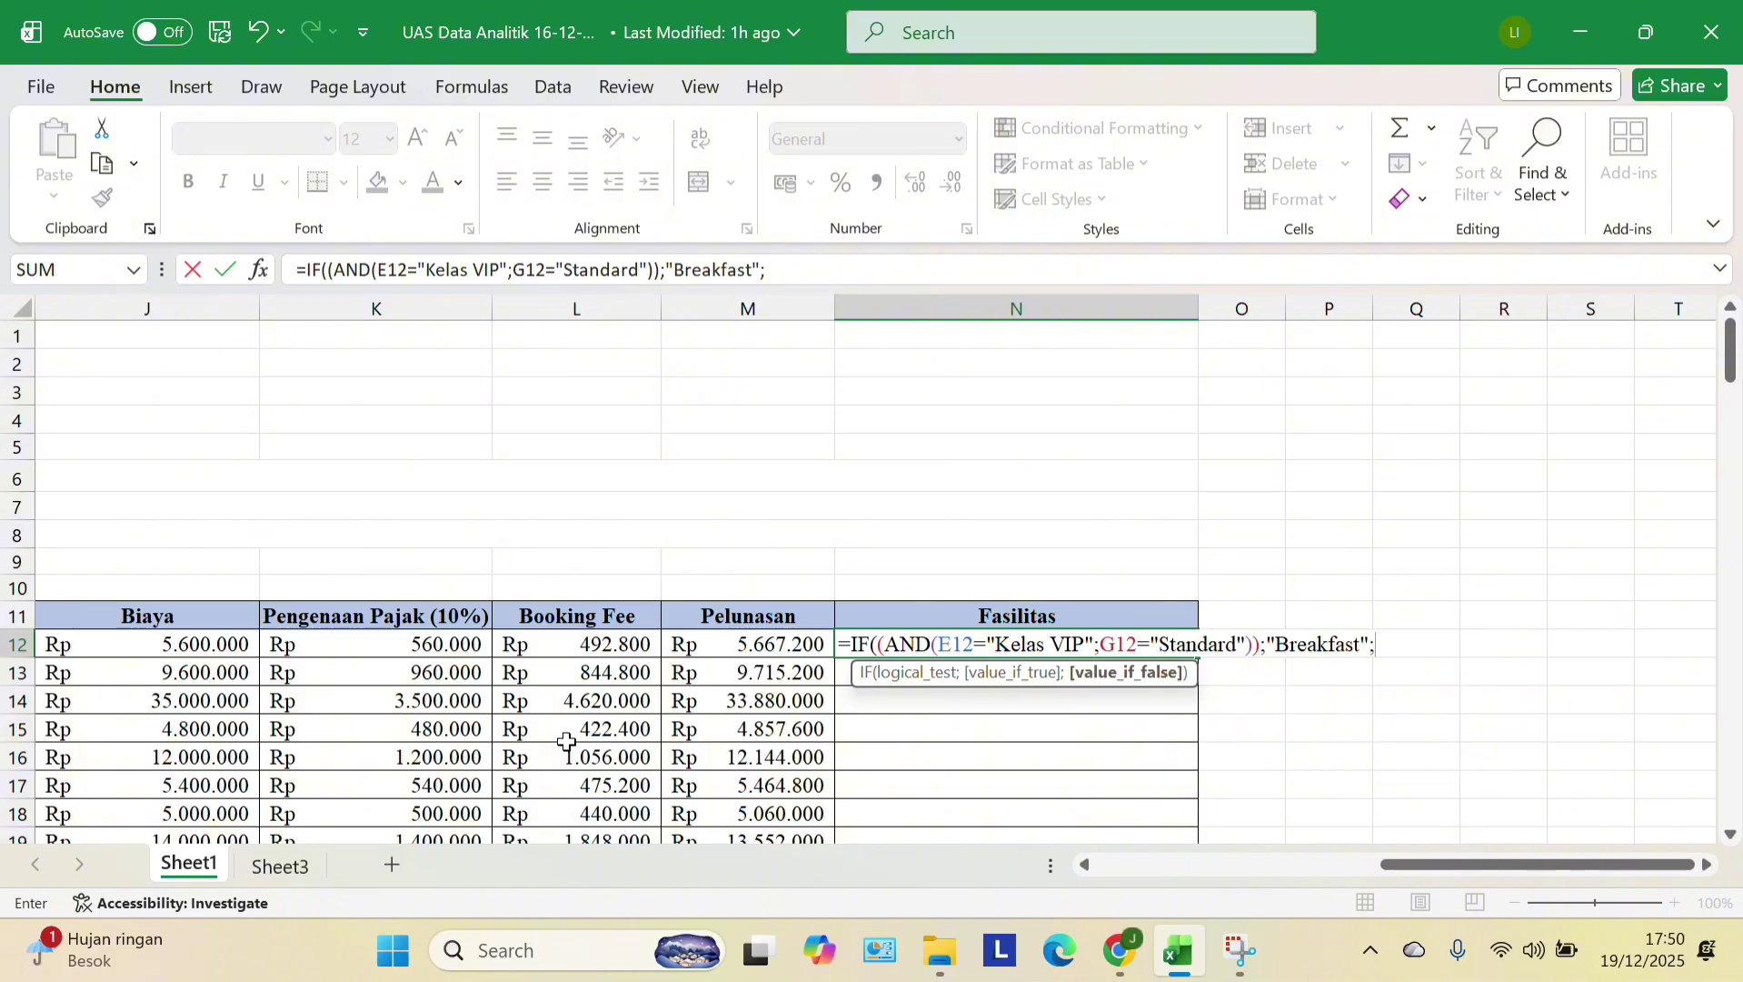
- Examine the Kelas and Tipe Kamar columns referenced by the Fasilitas formula in N12
scroll(425, 702, left, 3)
scroll(424, 702, left, 2)
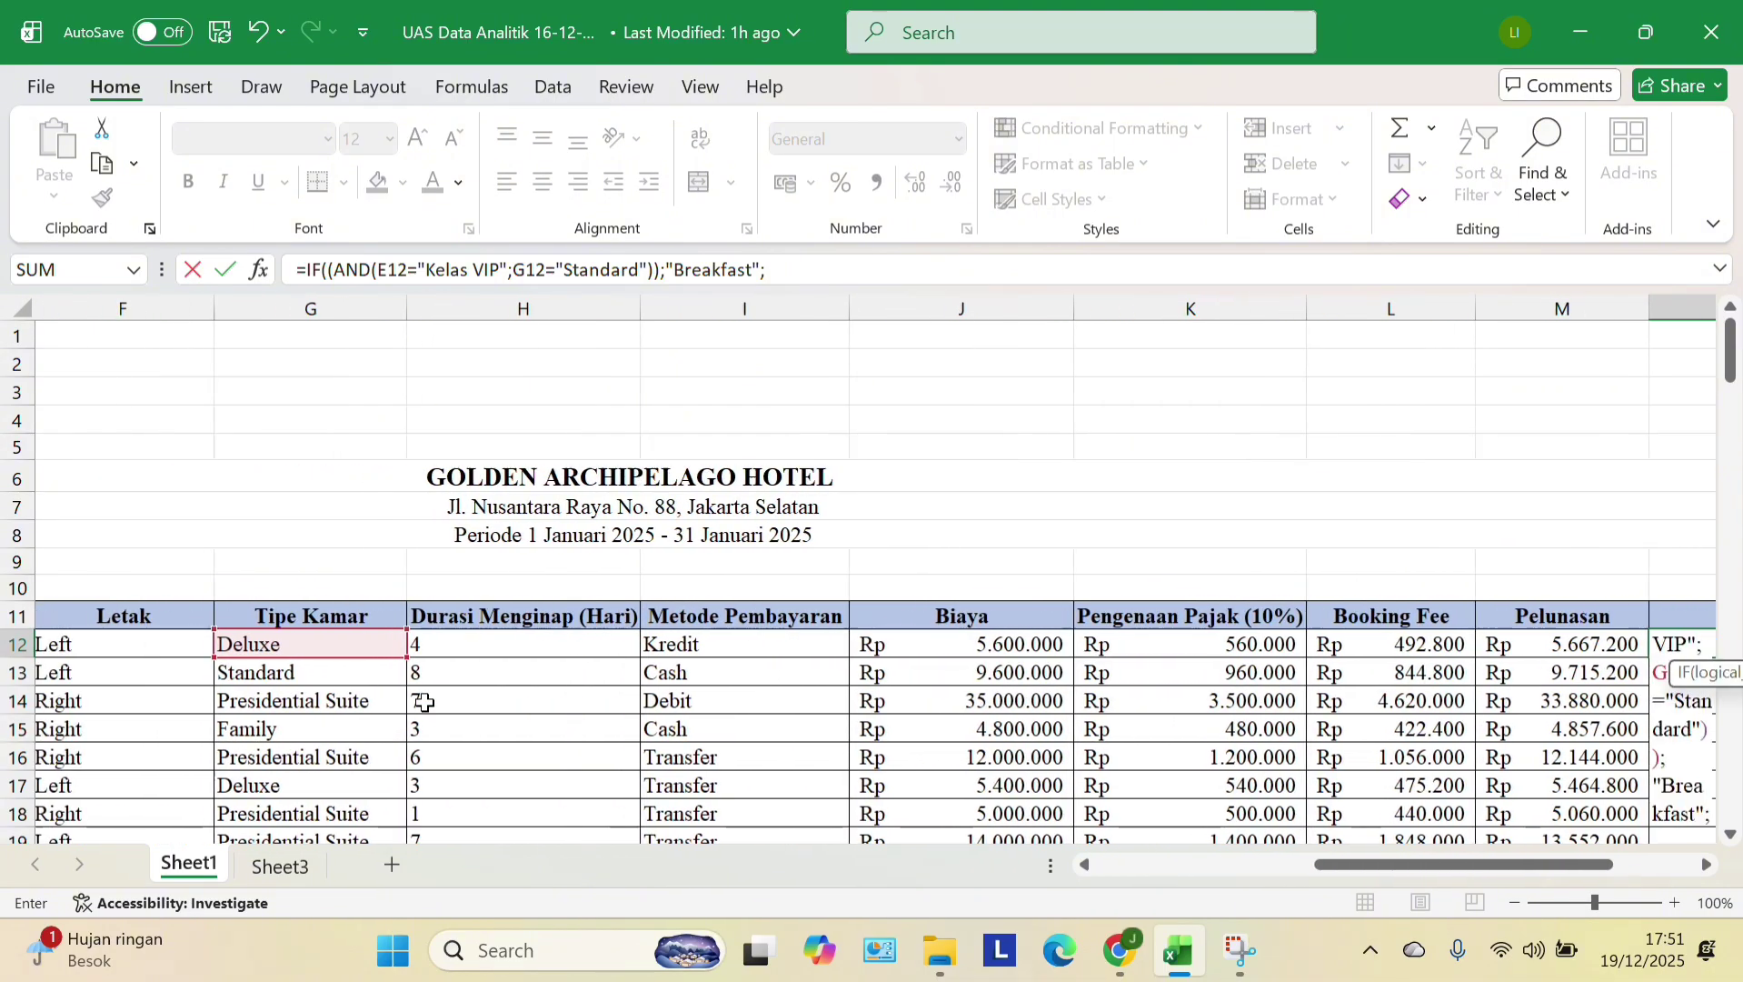
scroll(293, 700, left, 4)
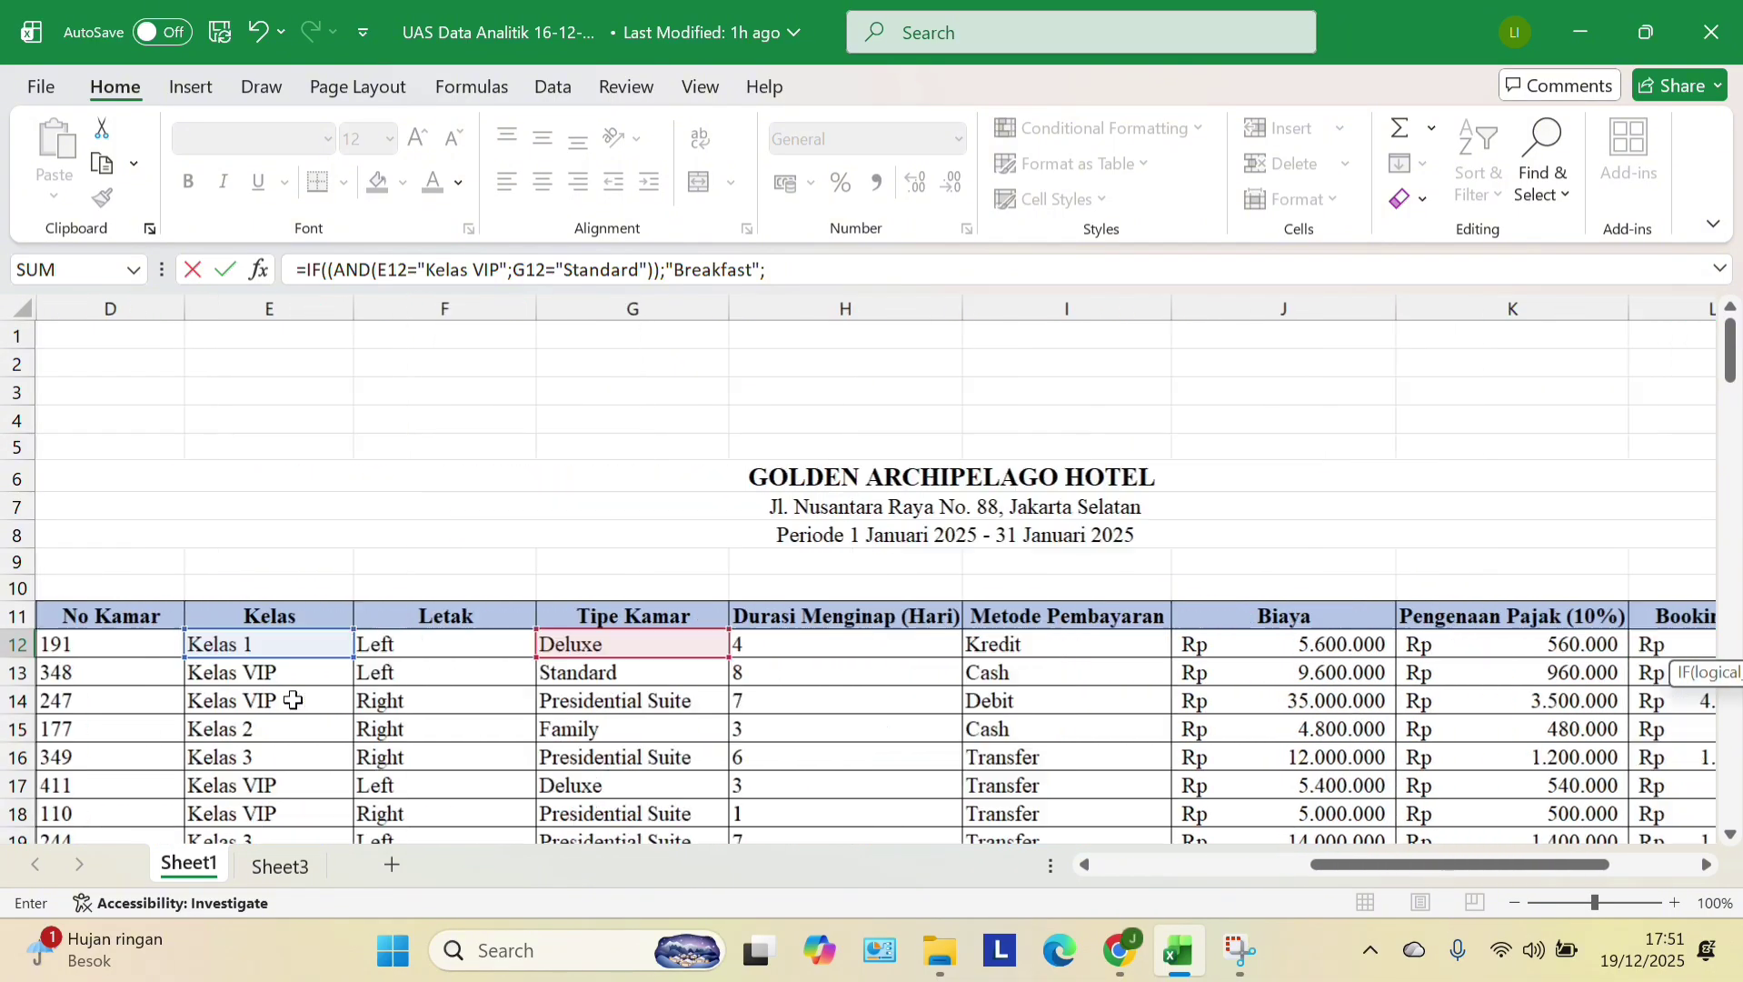
scroll(293, 700, right, 2)
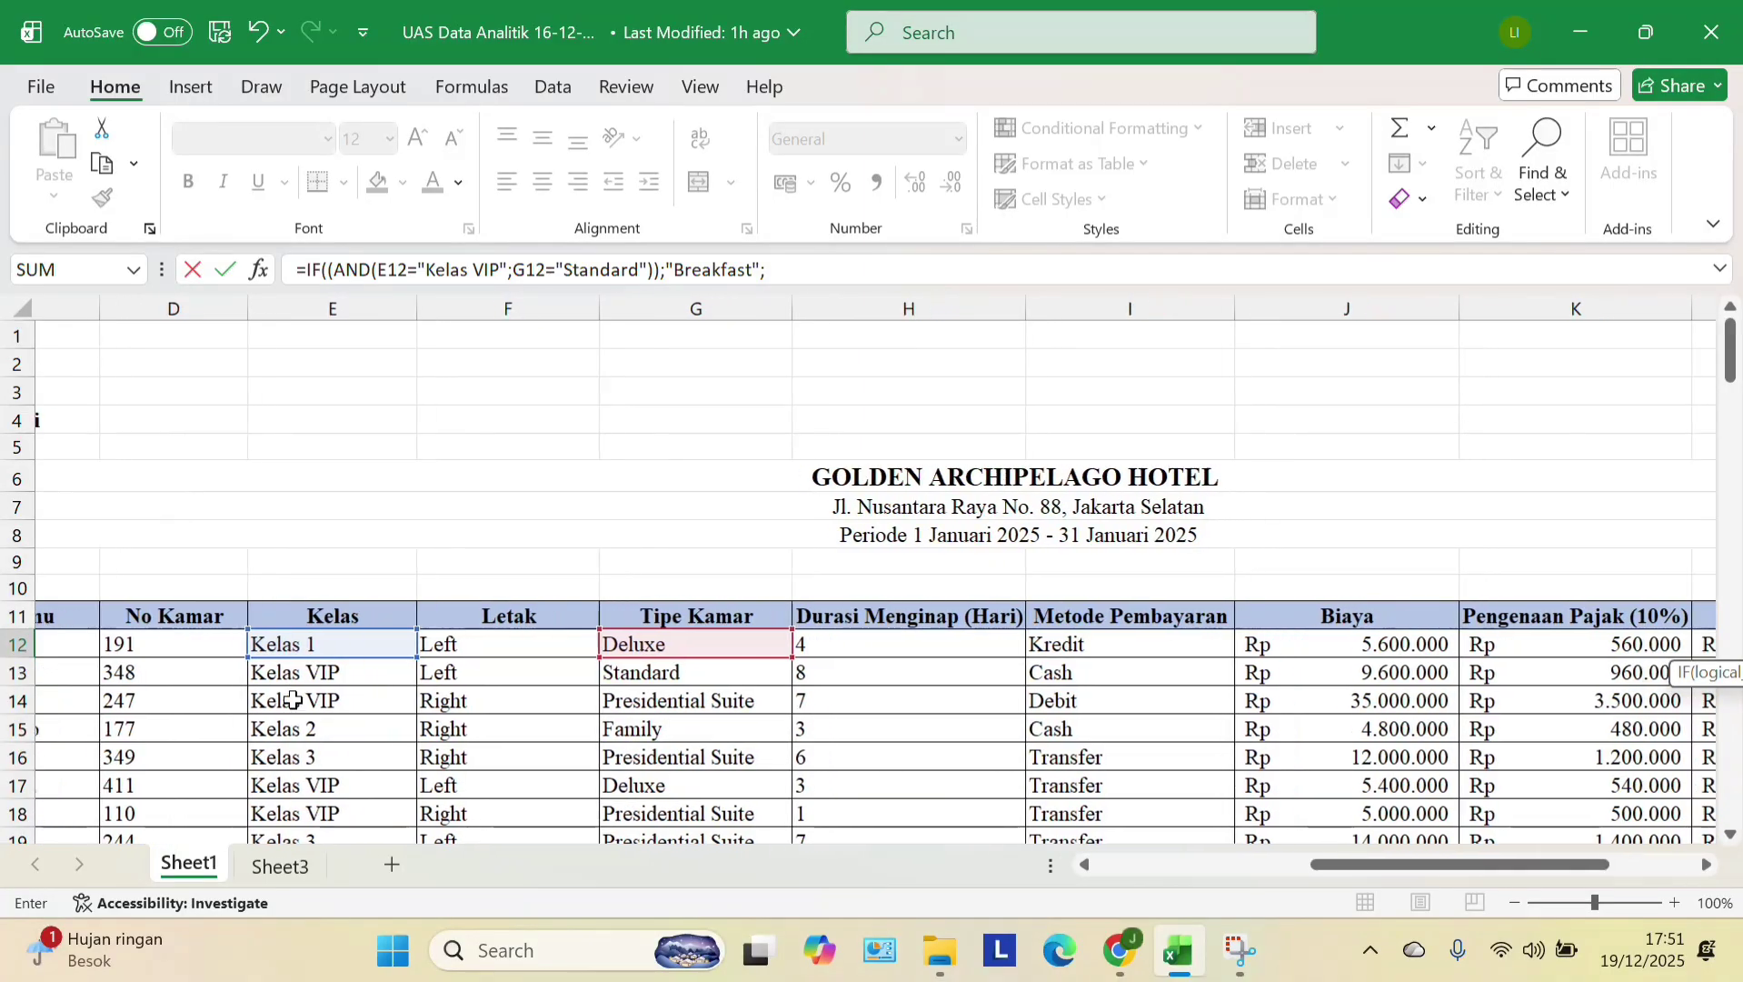
scroll(293, 700, right, 8)
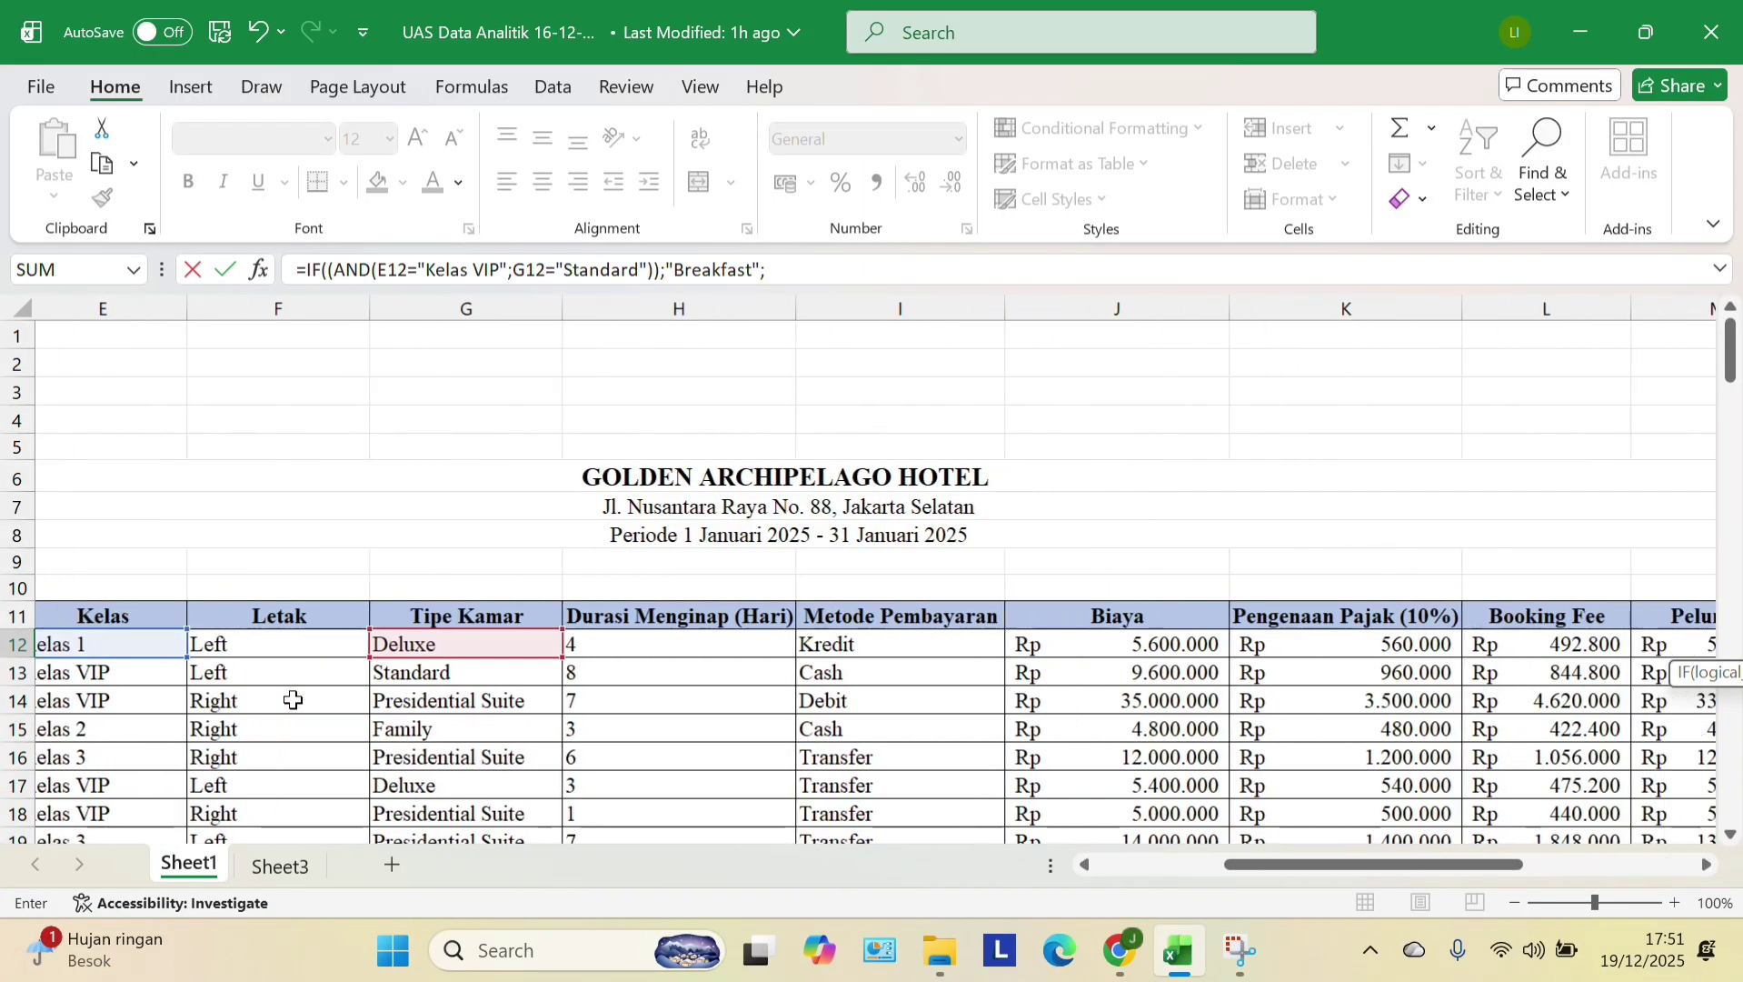
scroll(293, 700, right, 3)
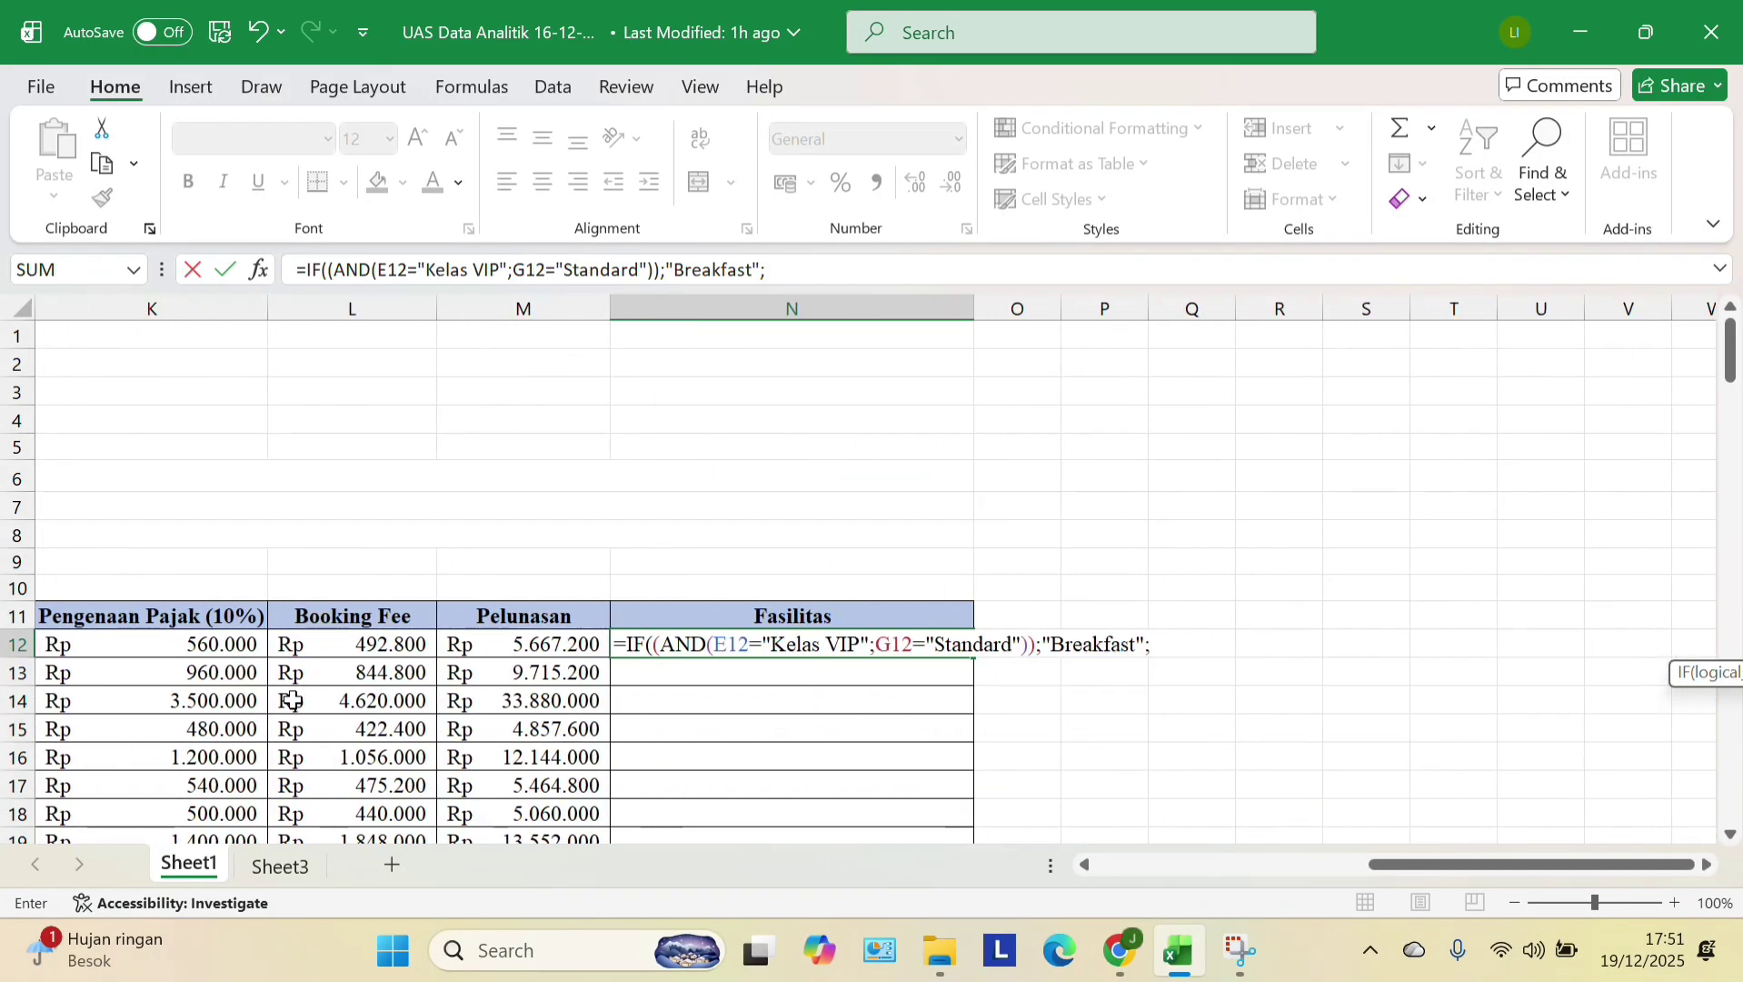
scroll(293, 700, left, 6)
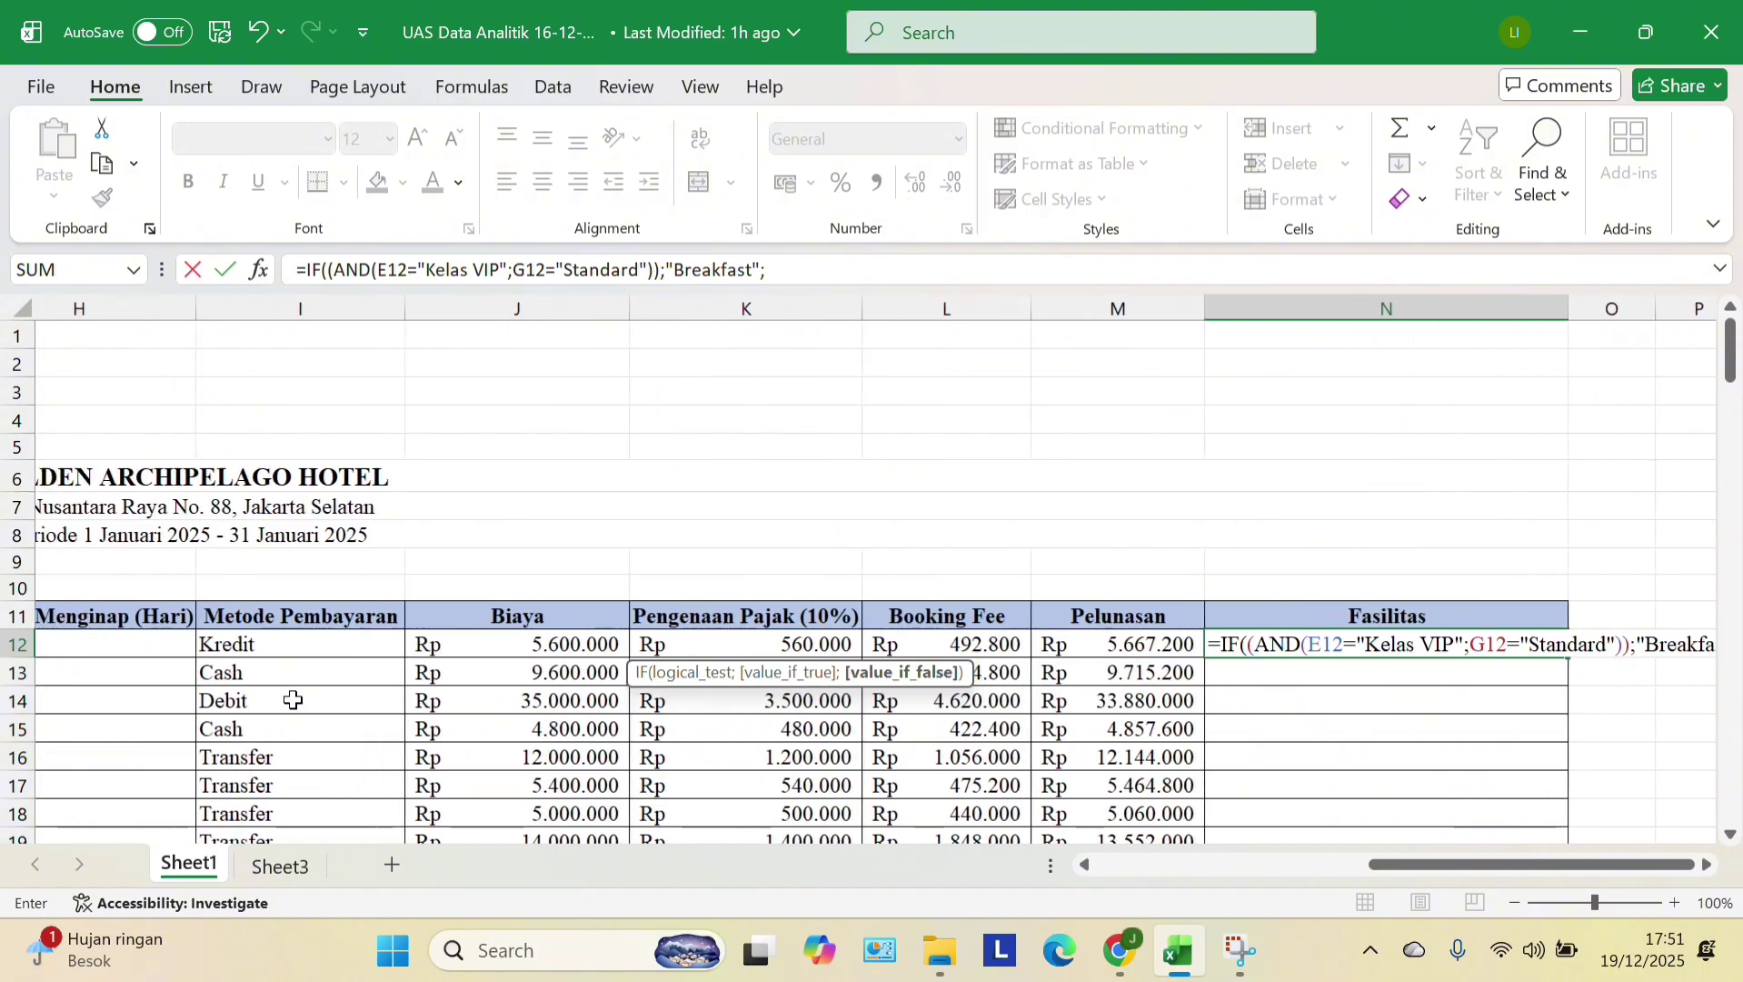
scroll(293, 700, right, 5)
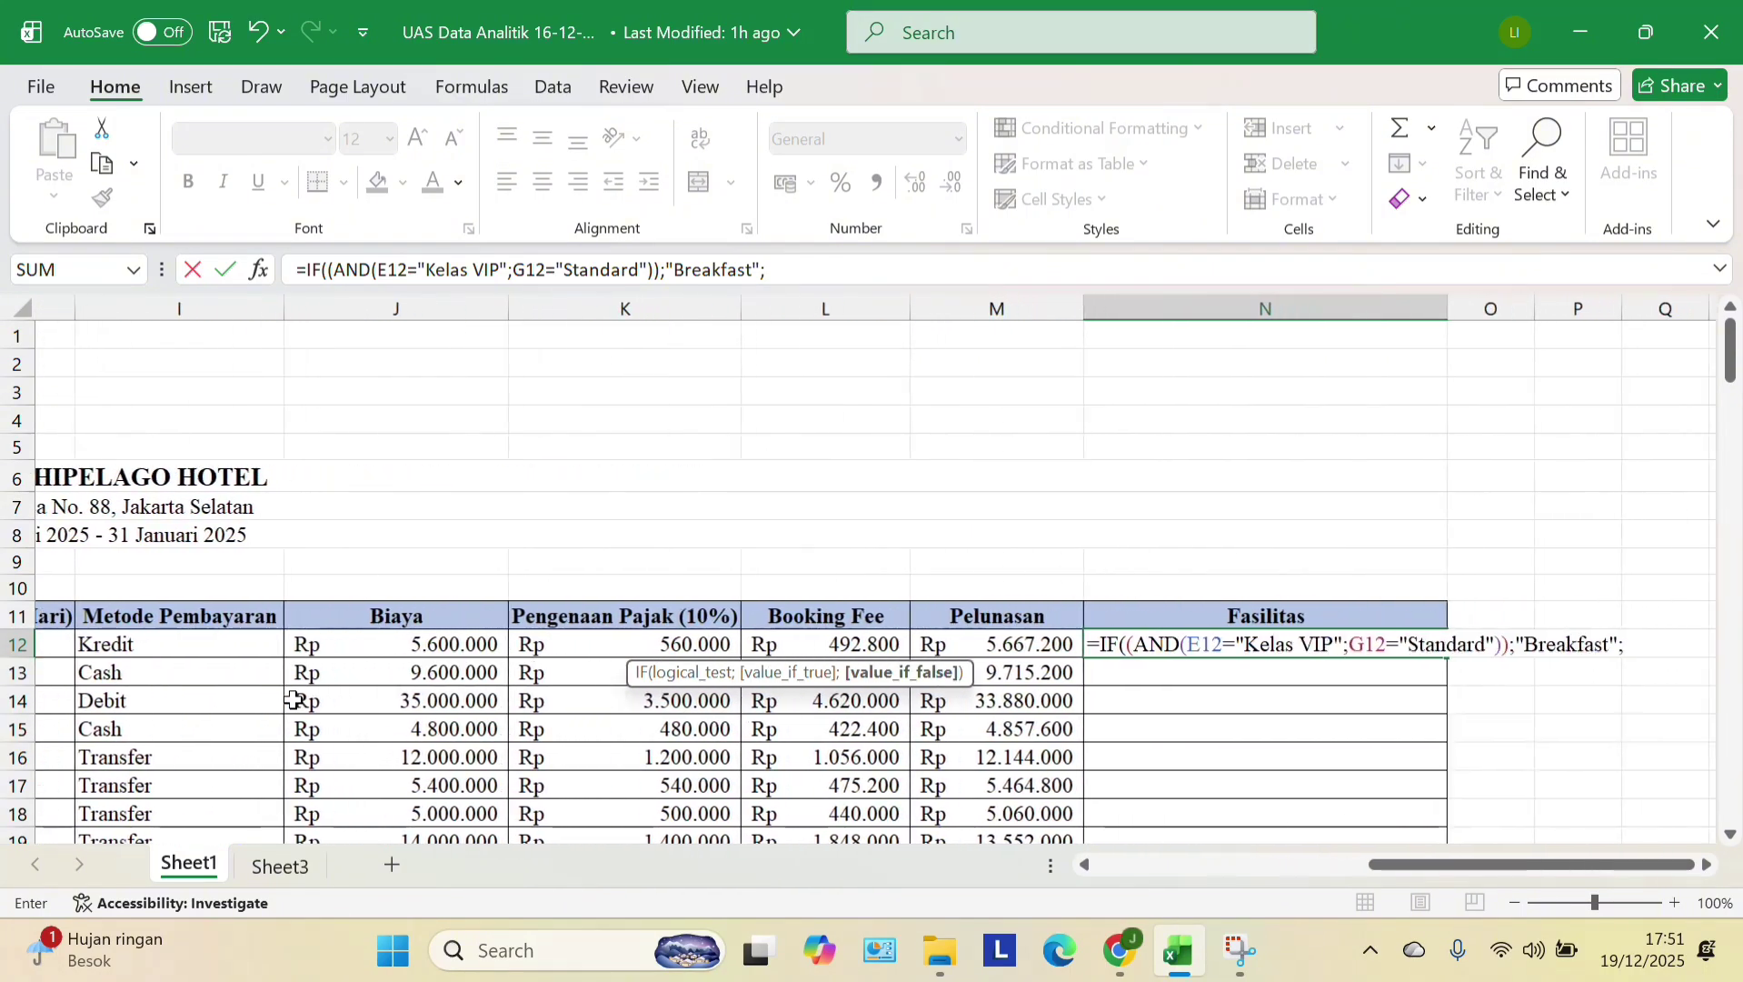
scroll(292, 700, right, 1)
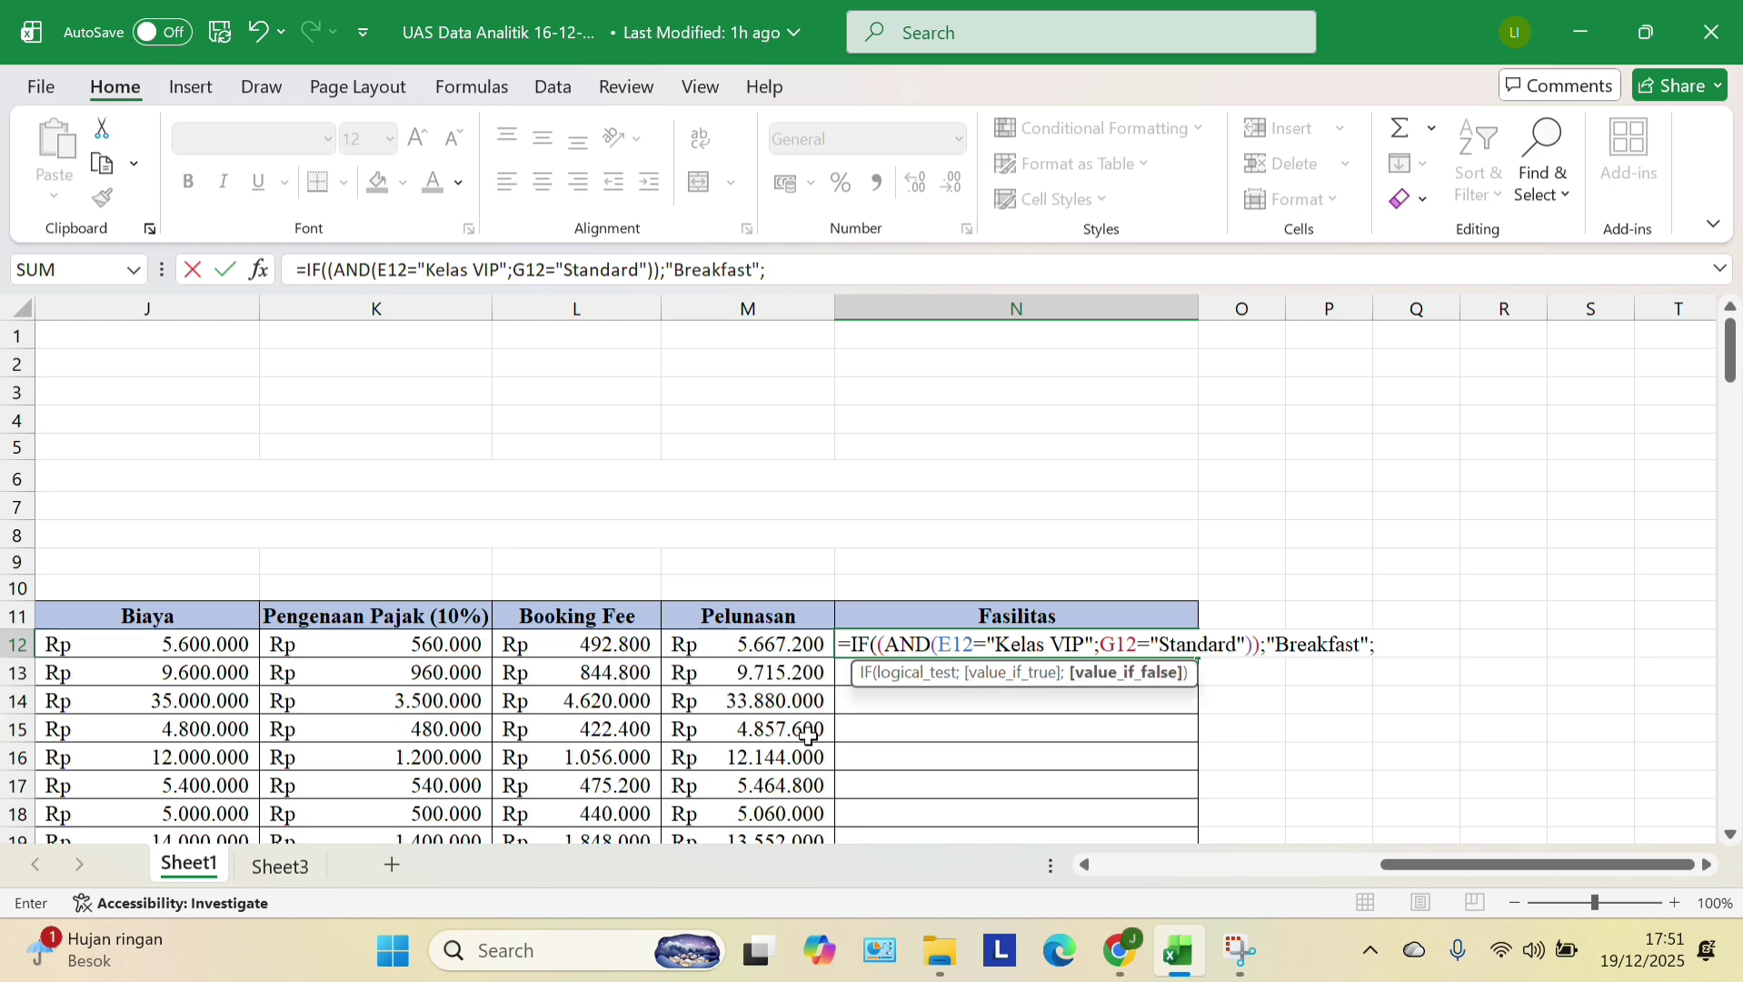
scroll(342, 727, left, 5)
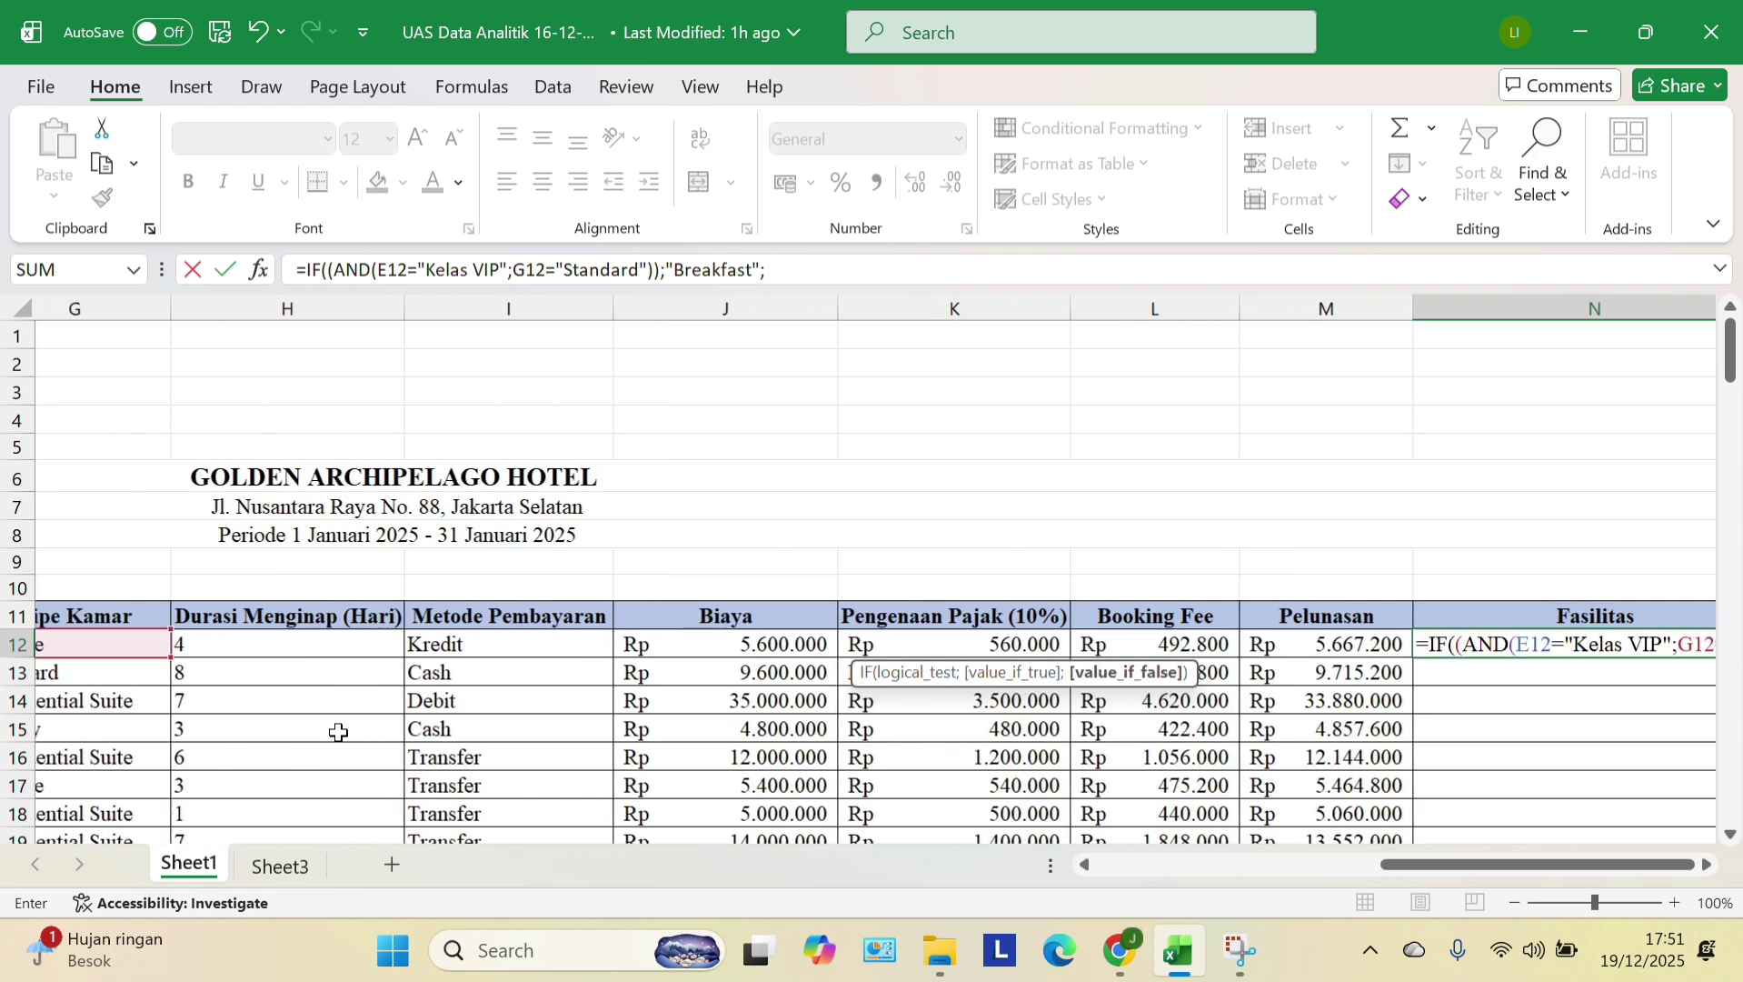
scroll(338, 732, right, 2)
scroll(338, 733, right, 4)
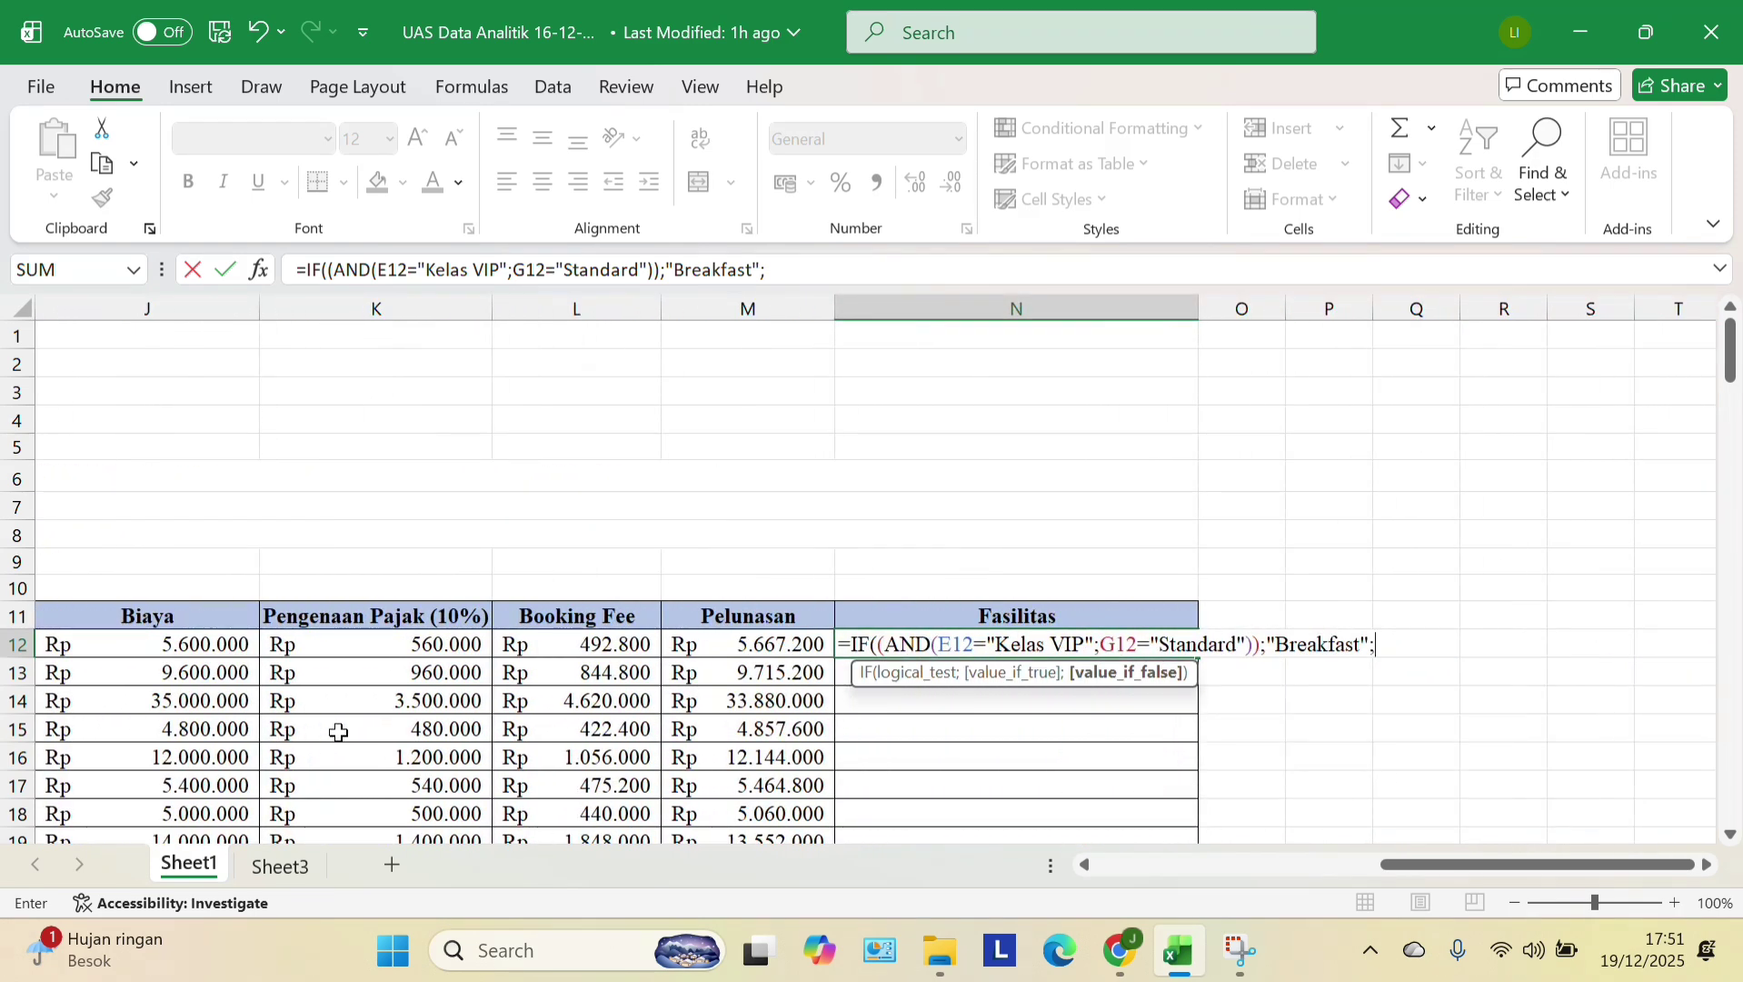
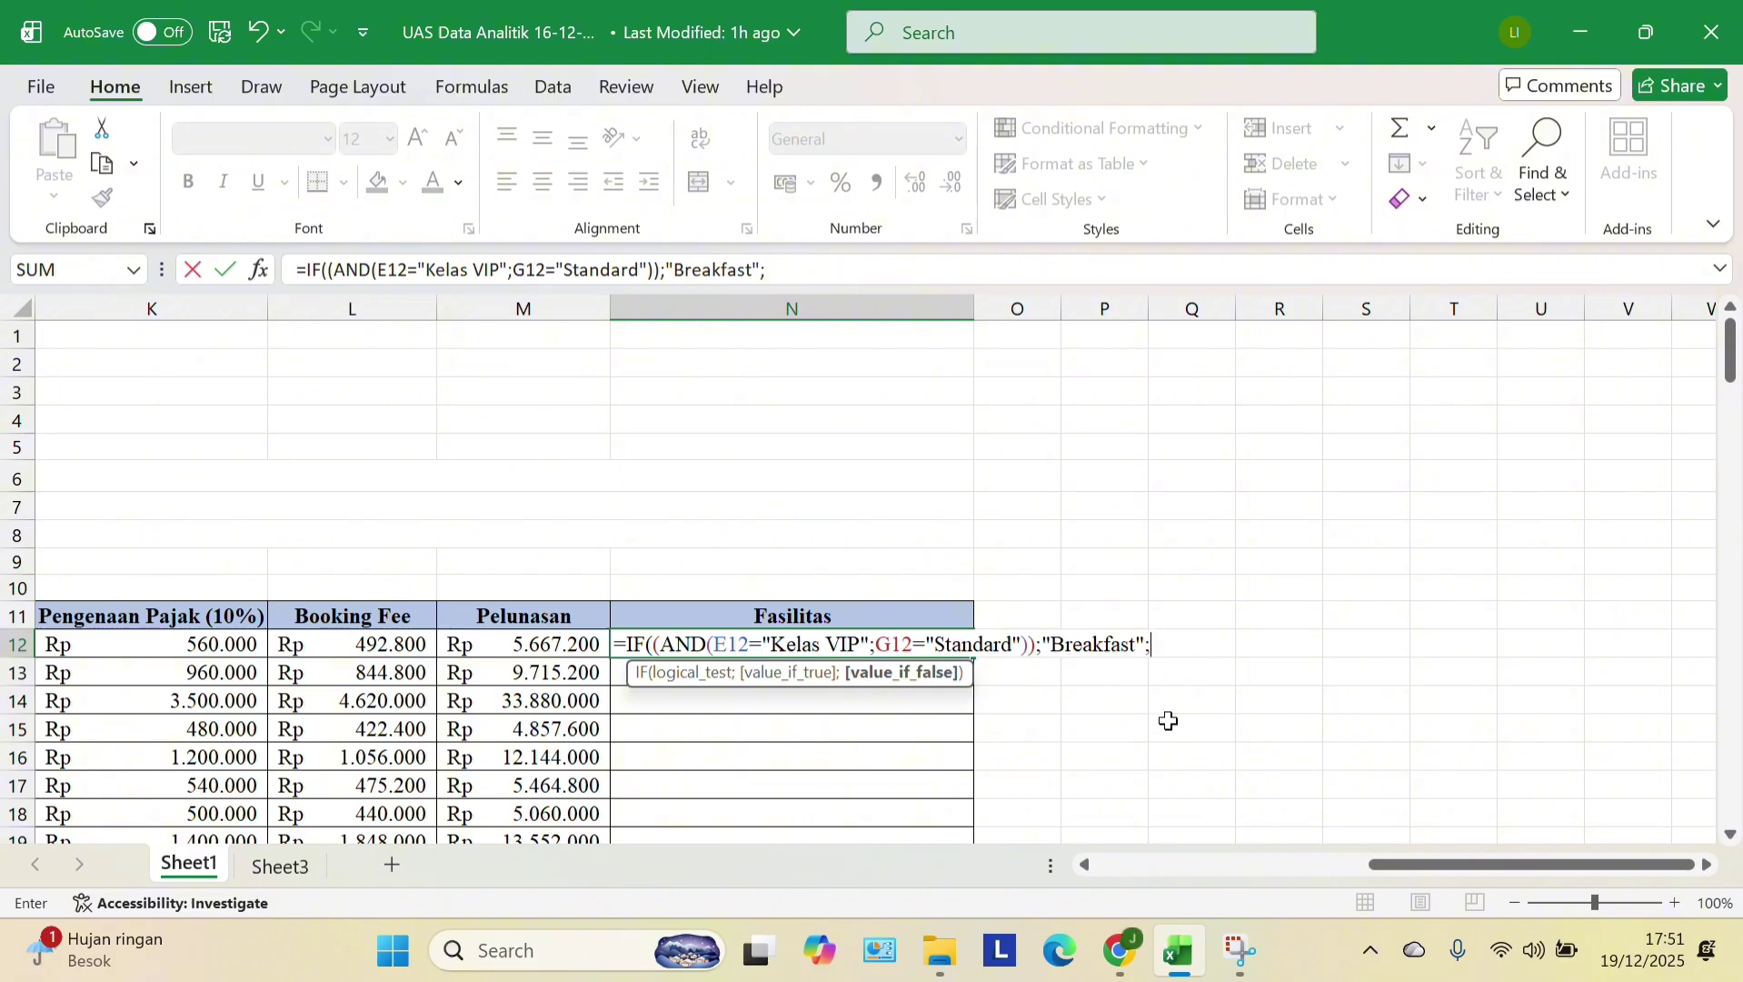
- Nest a second IF in the N12 formula that returns "Laundry Service" when E12="Kelas VIP" and G12="Deluxe"
text(IF)
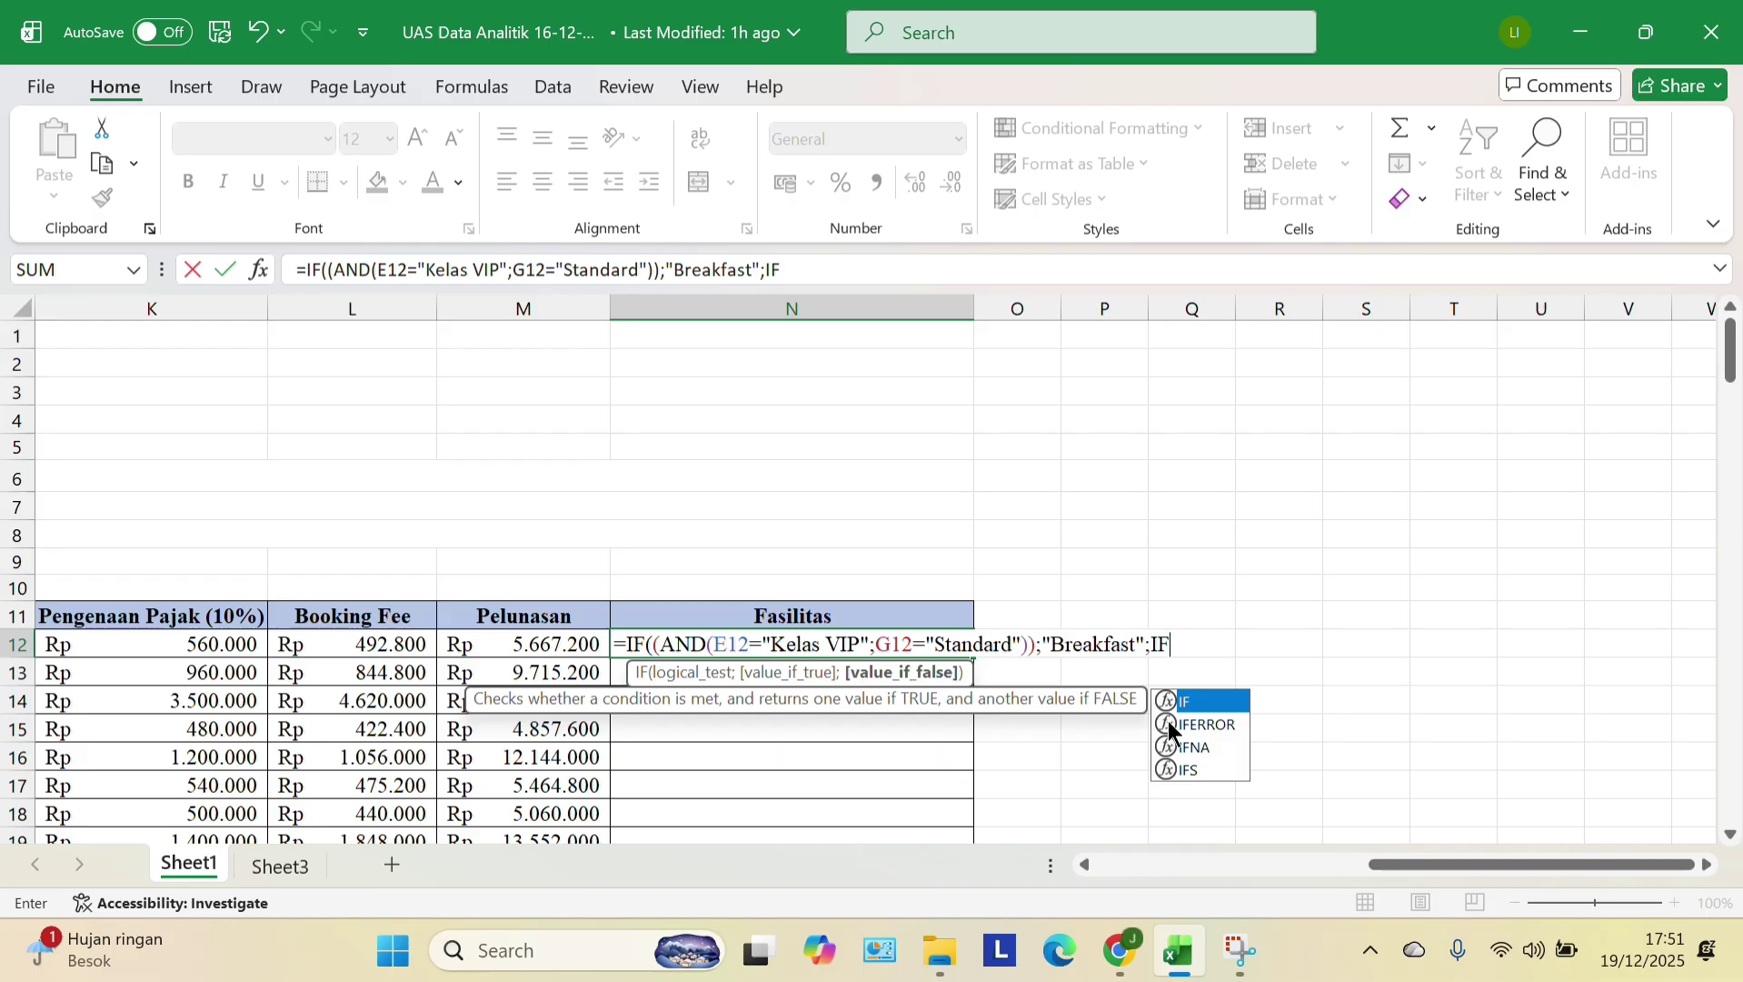
text(((AND)
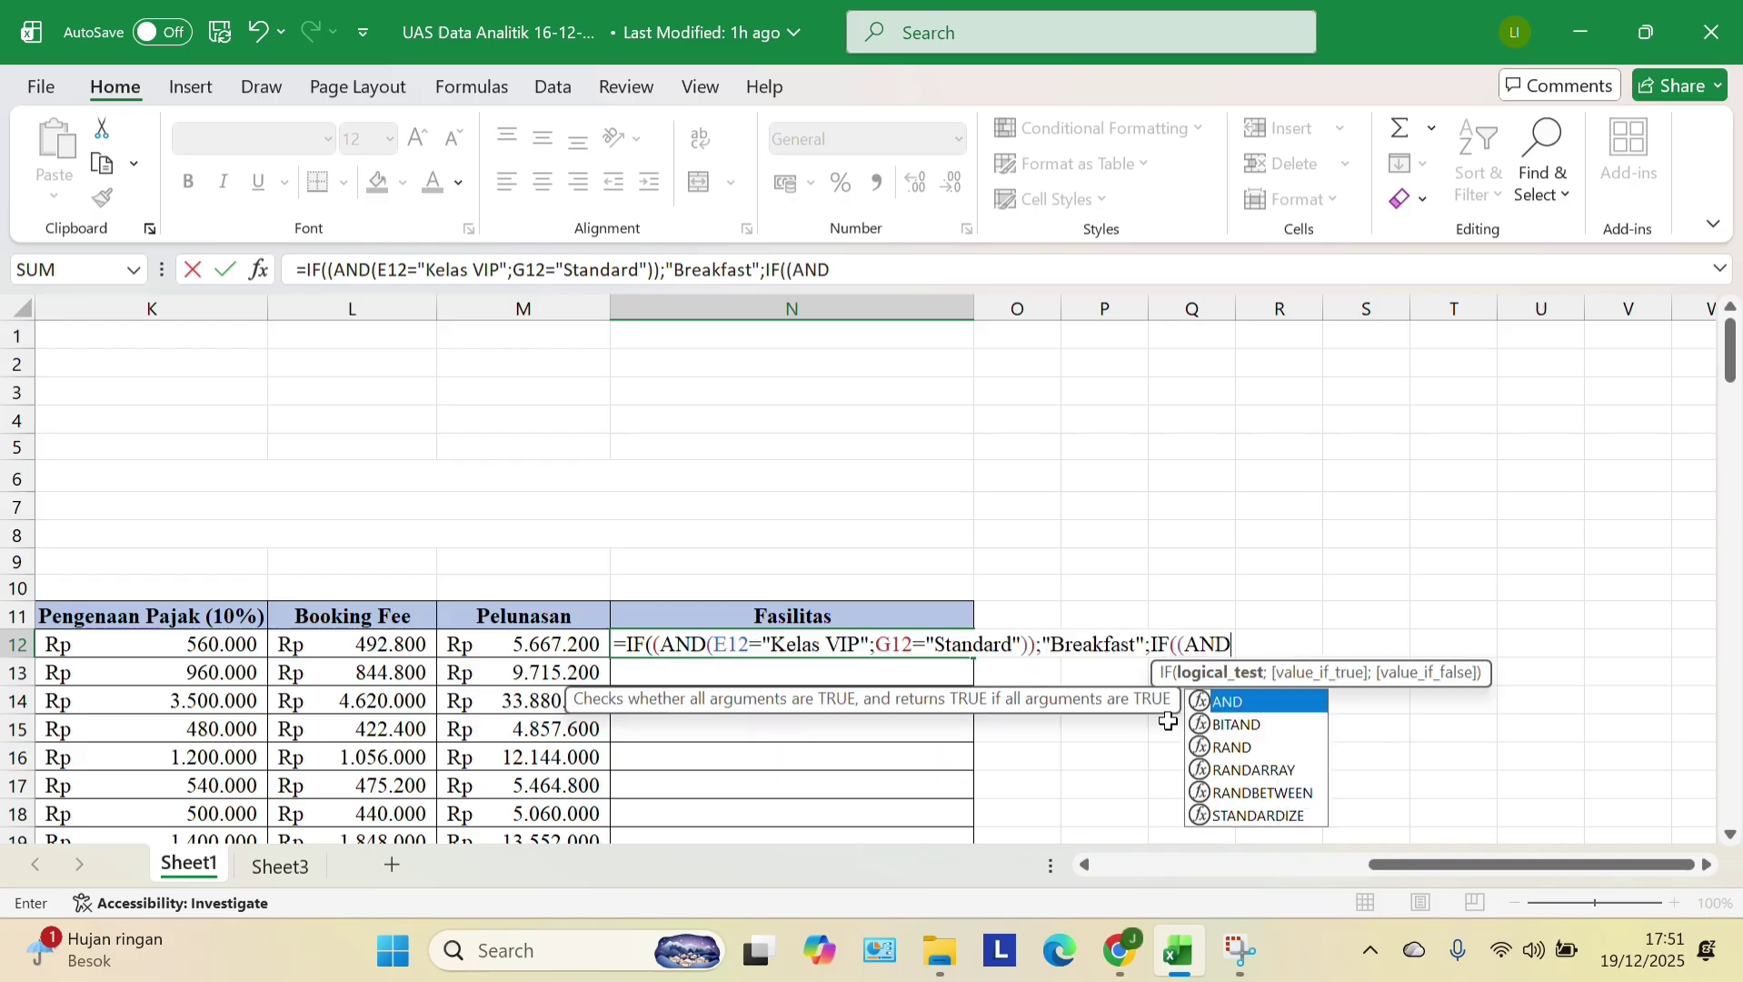
text((E1)
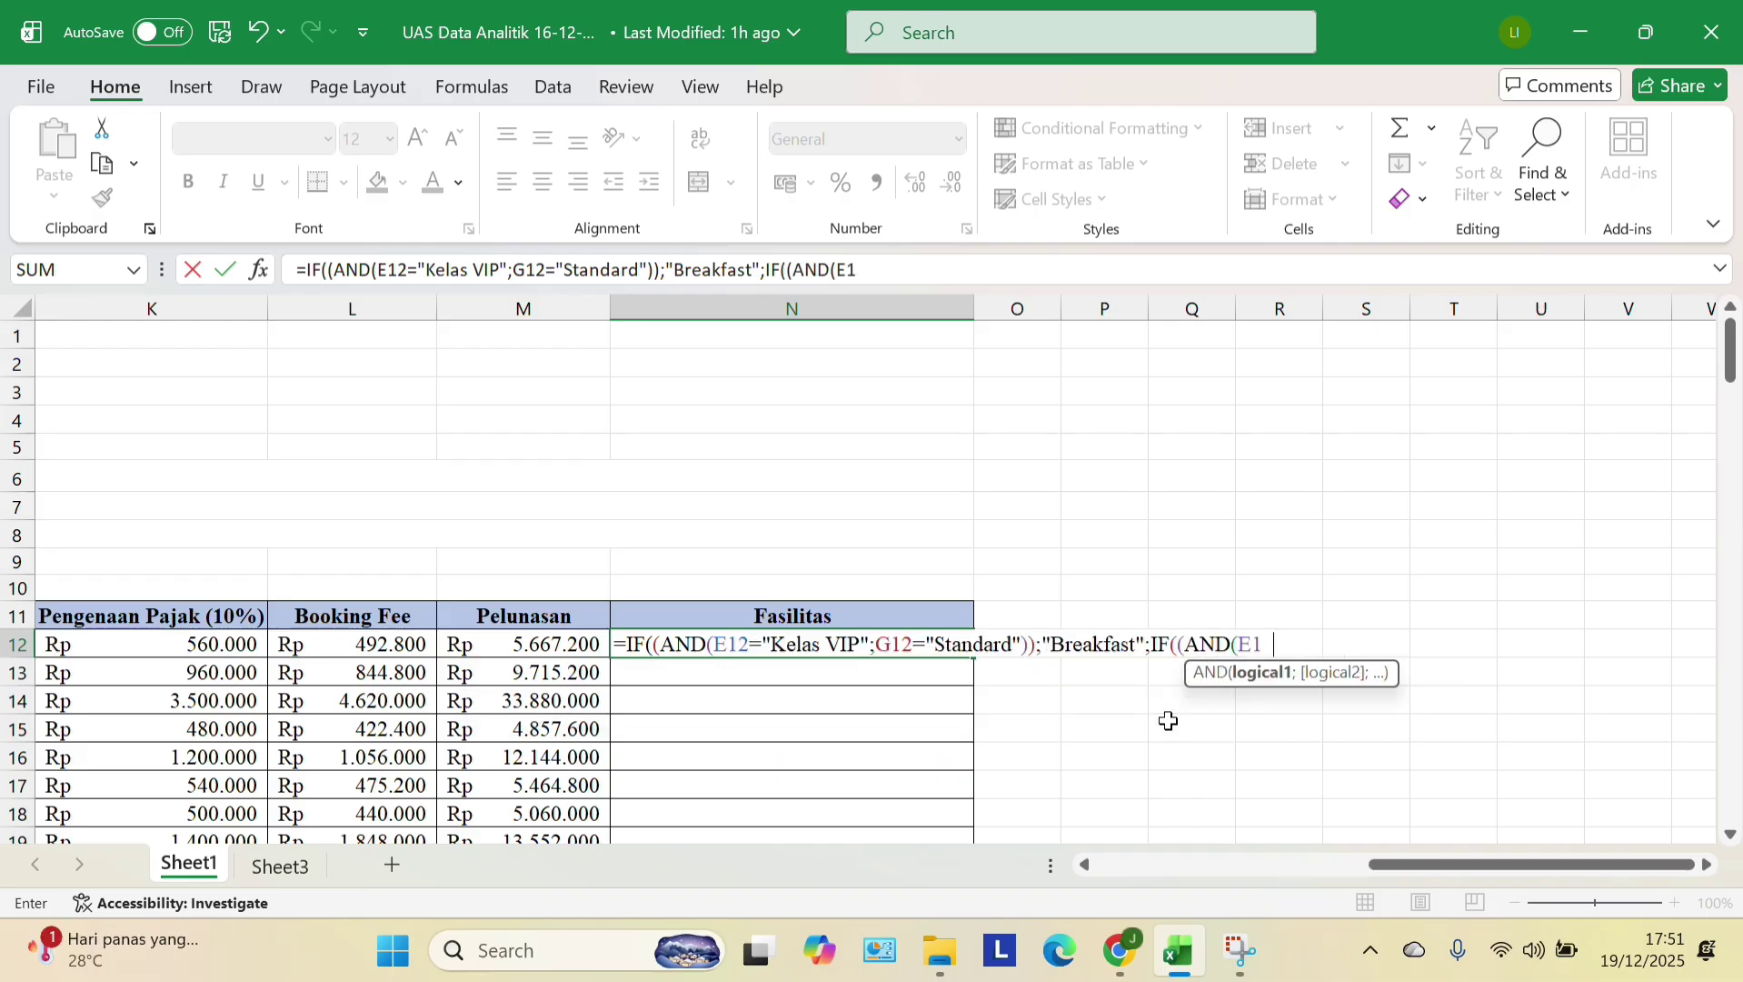
text(2="Kelas VIP)
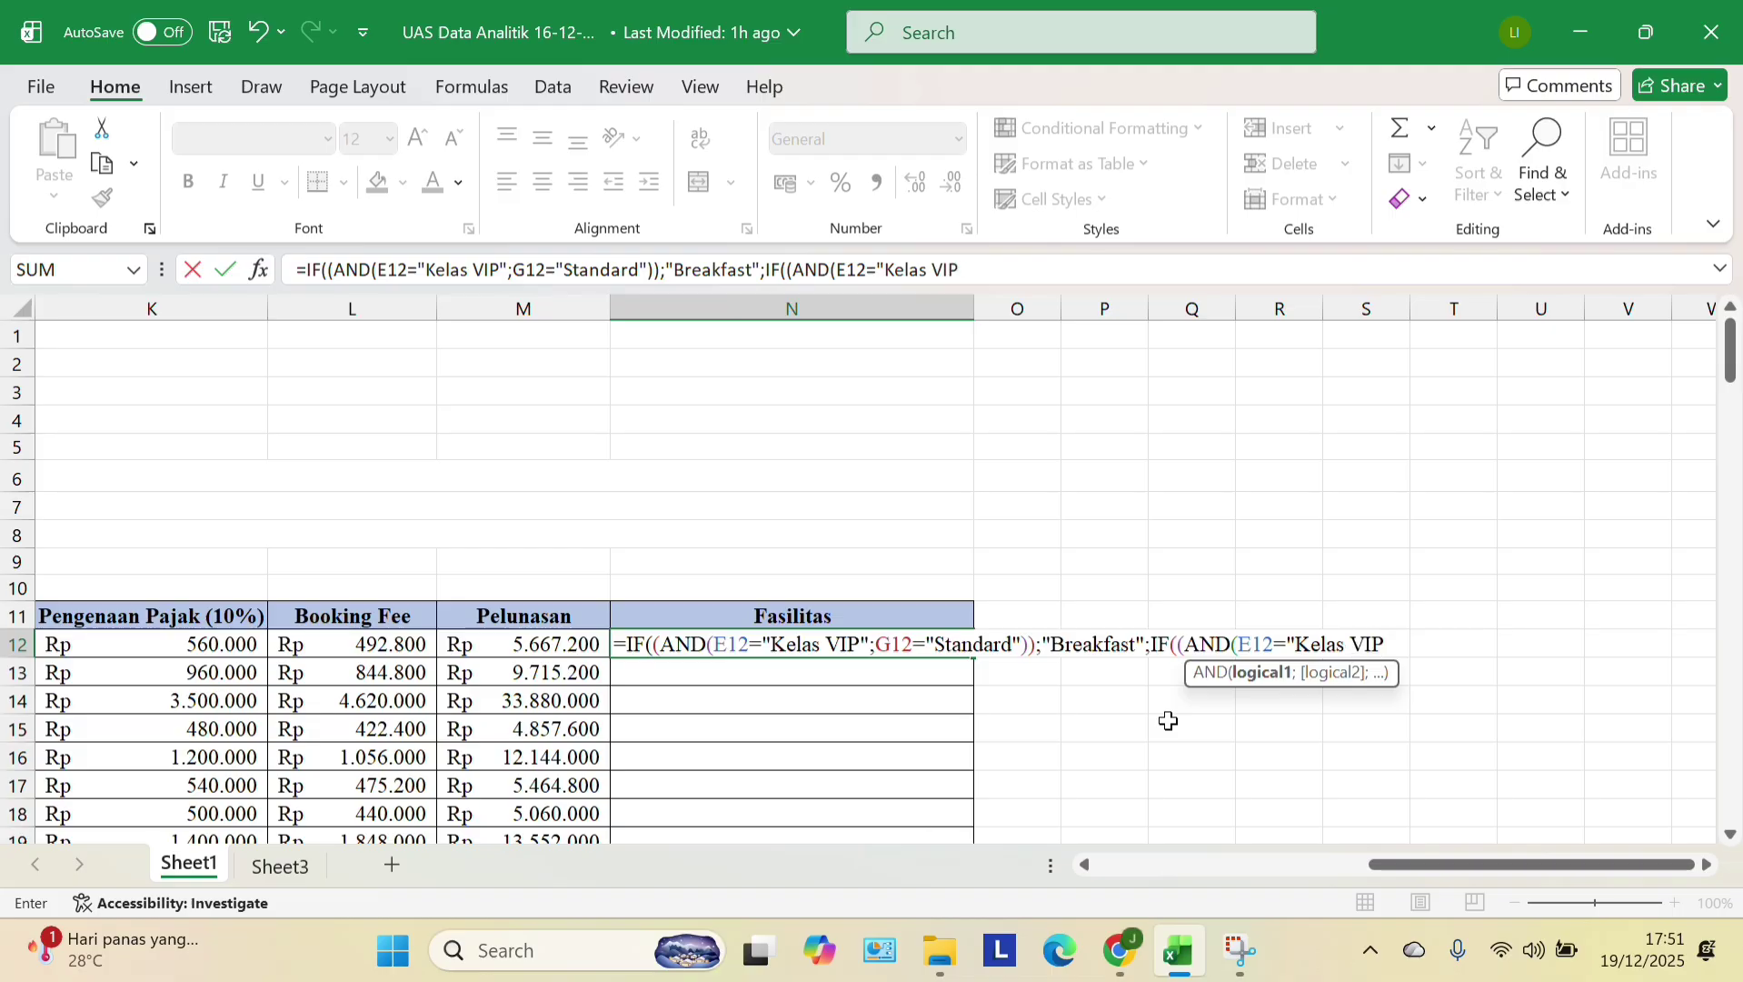
text(";G1)
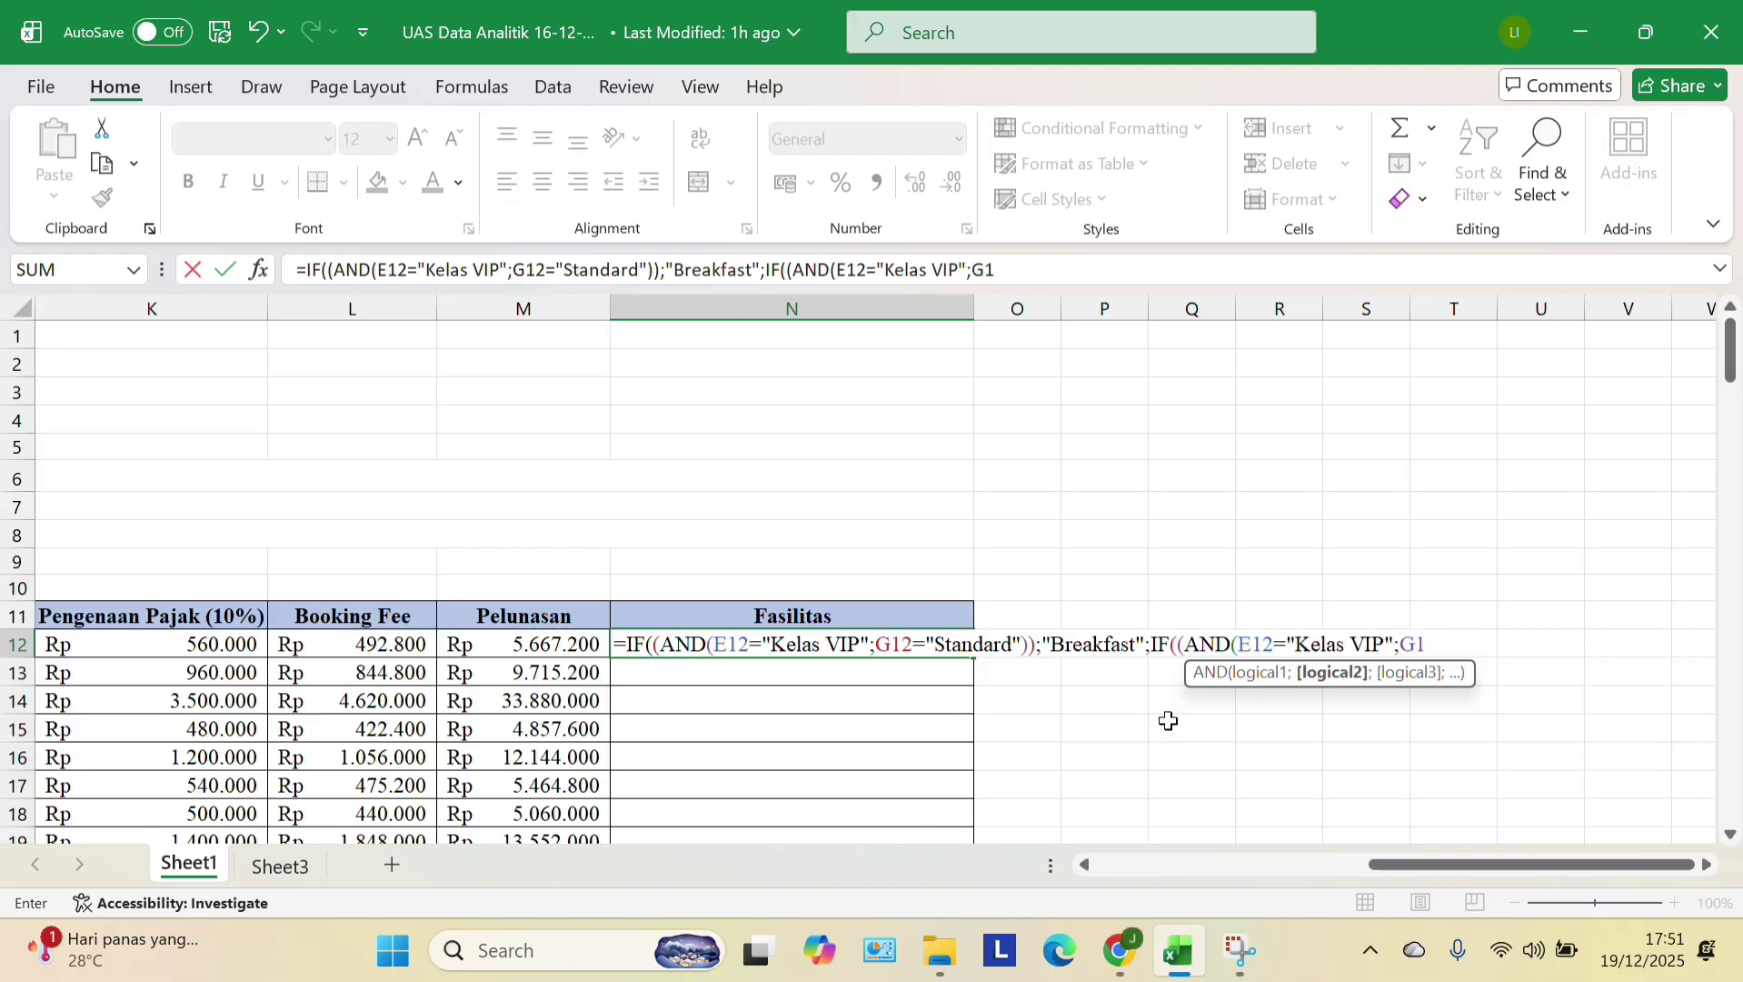
text(2="Delux)
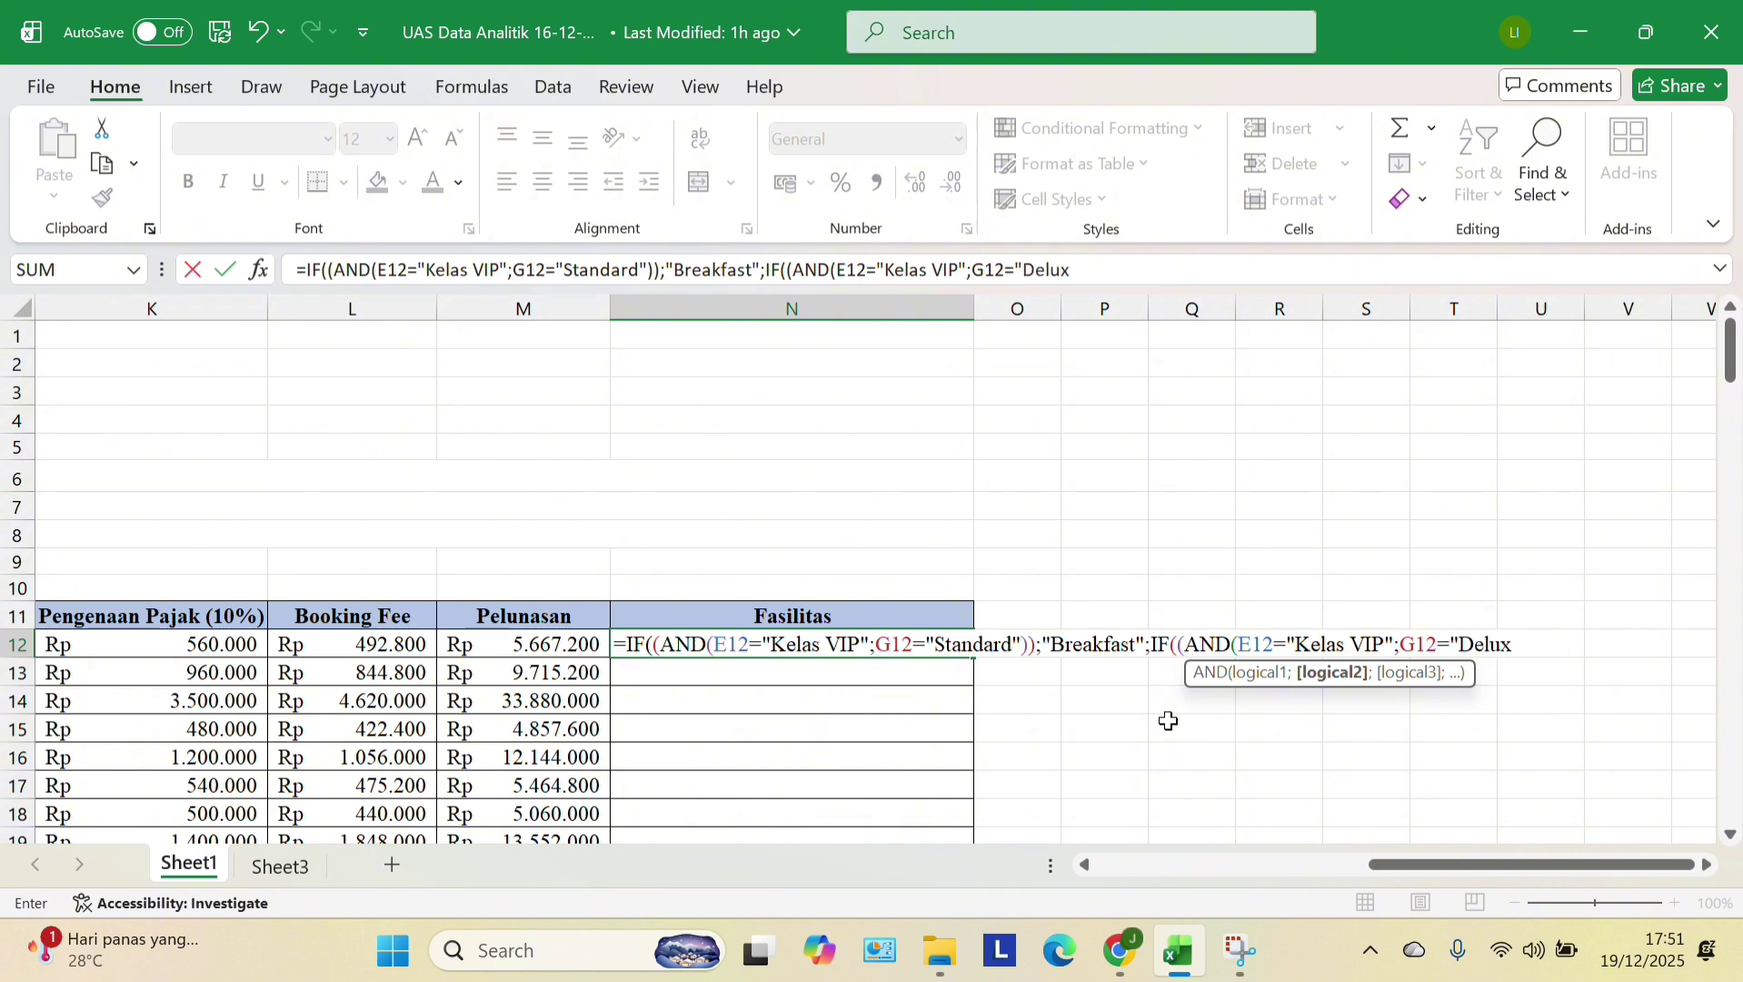
text(e")))
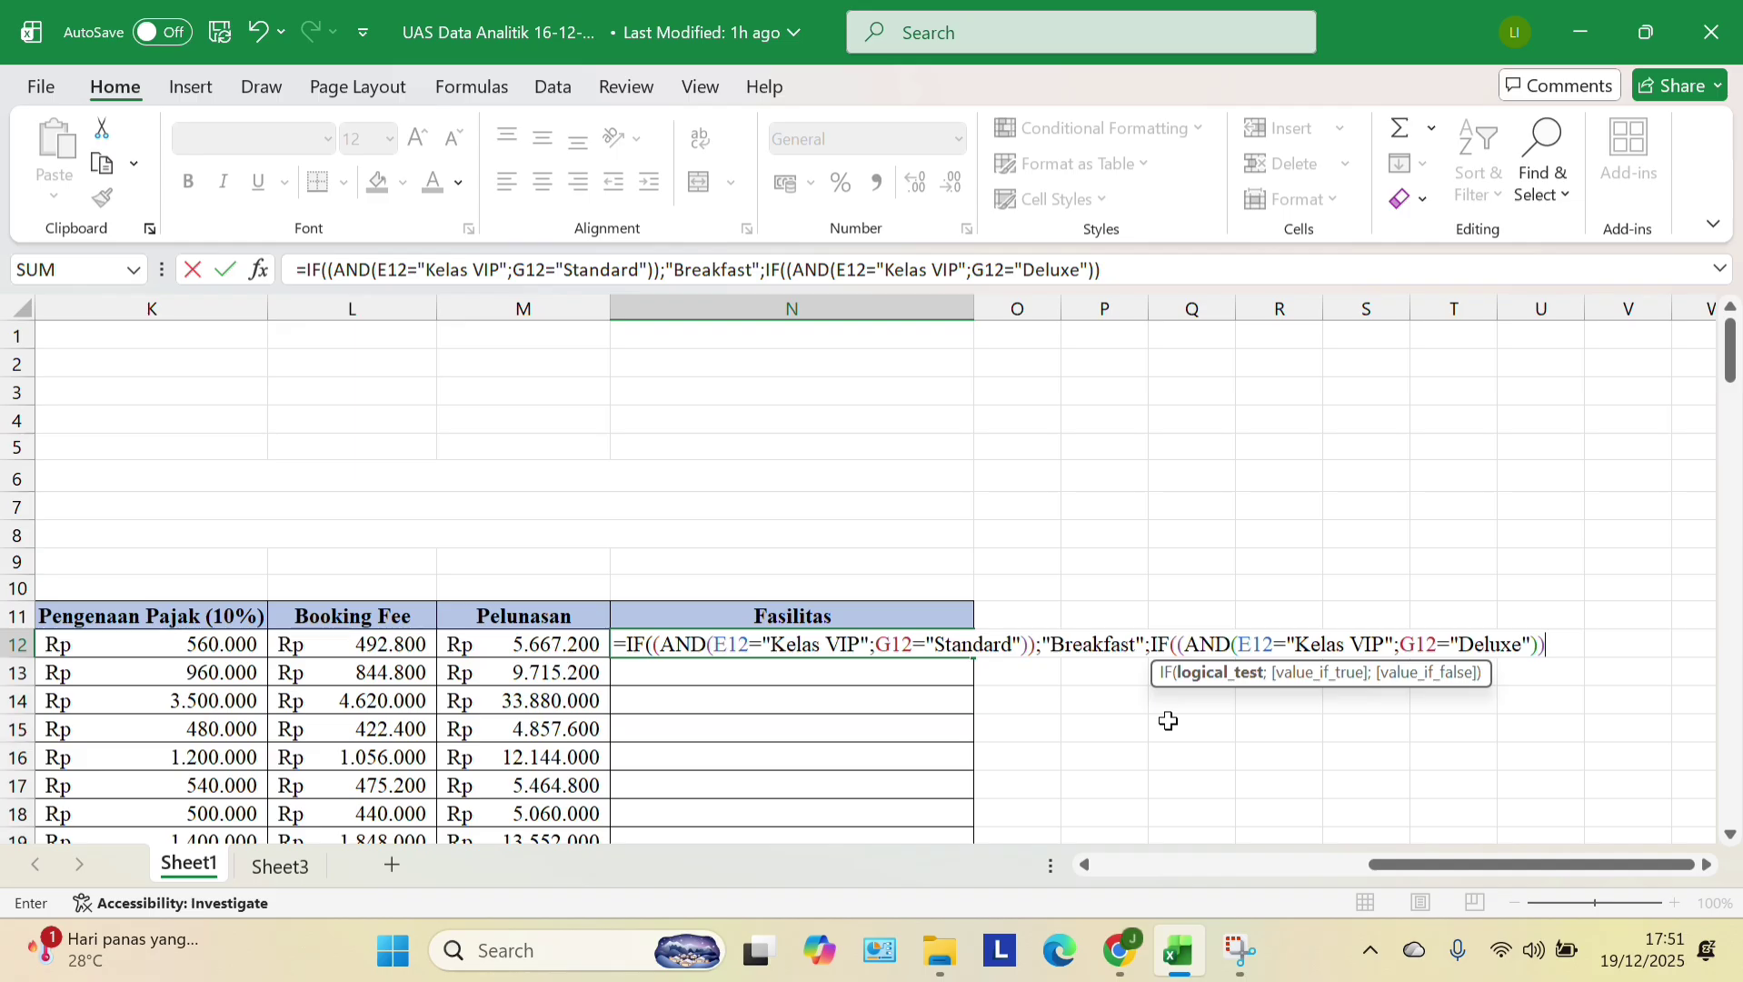
text(;"Laundr)
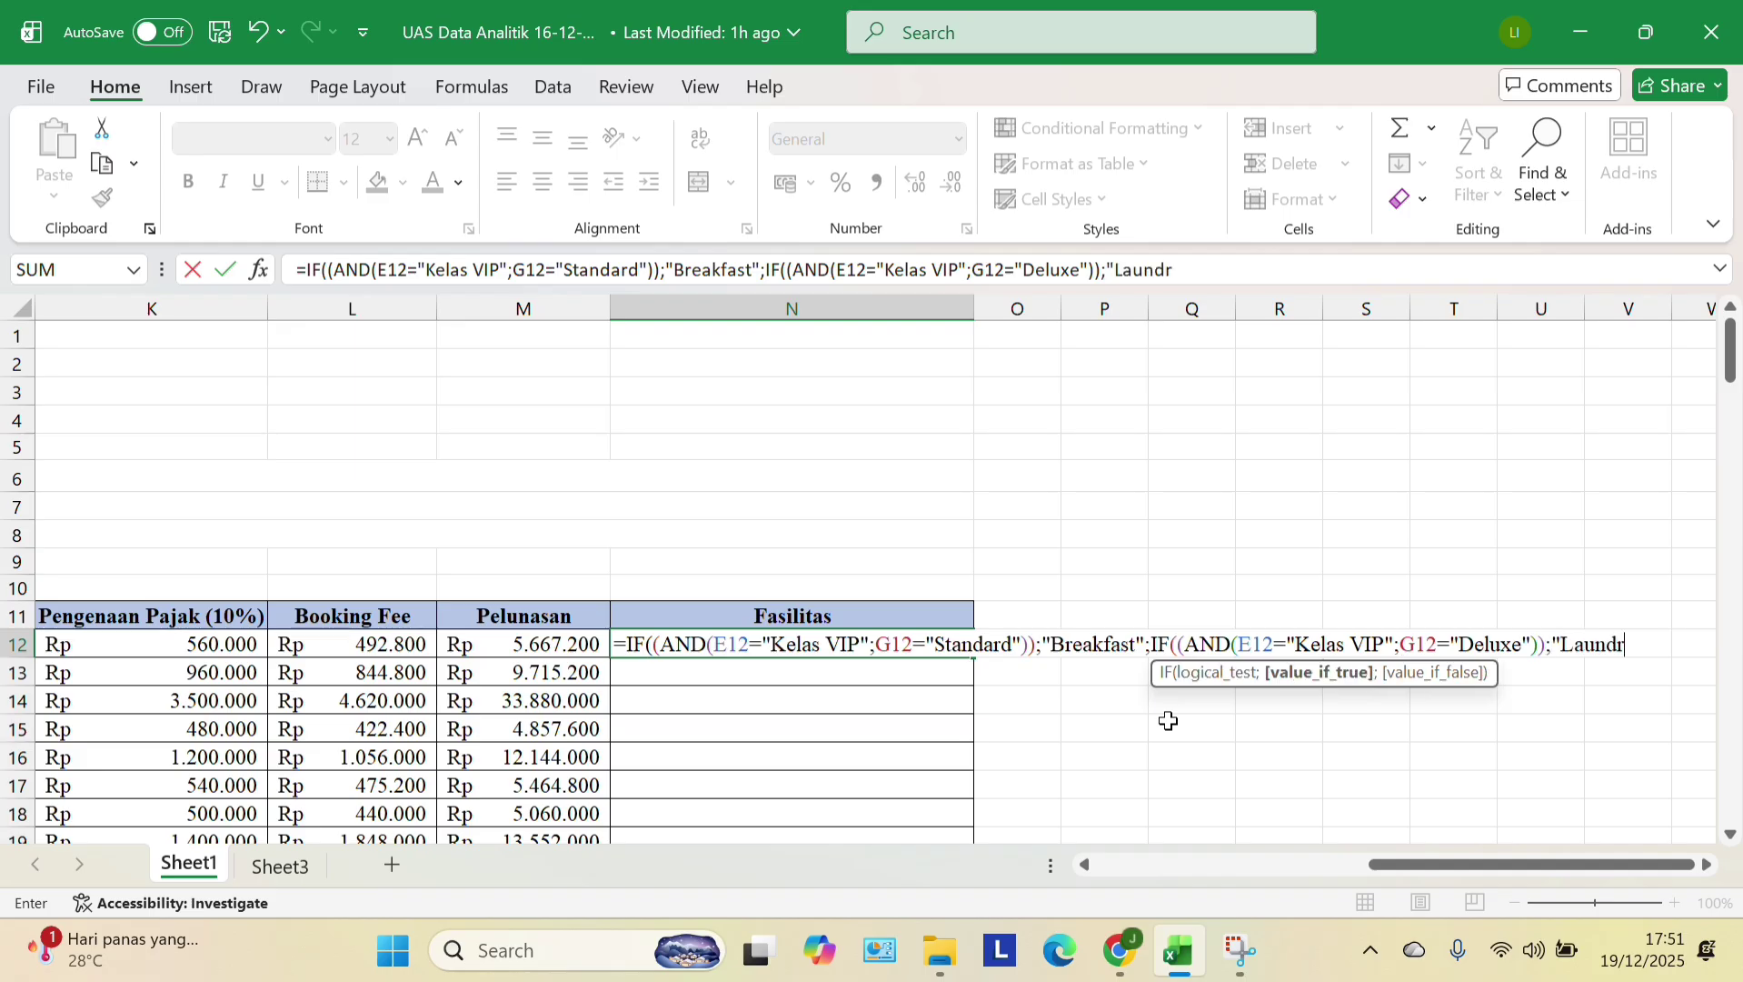
text(y Service)
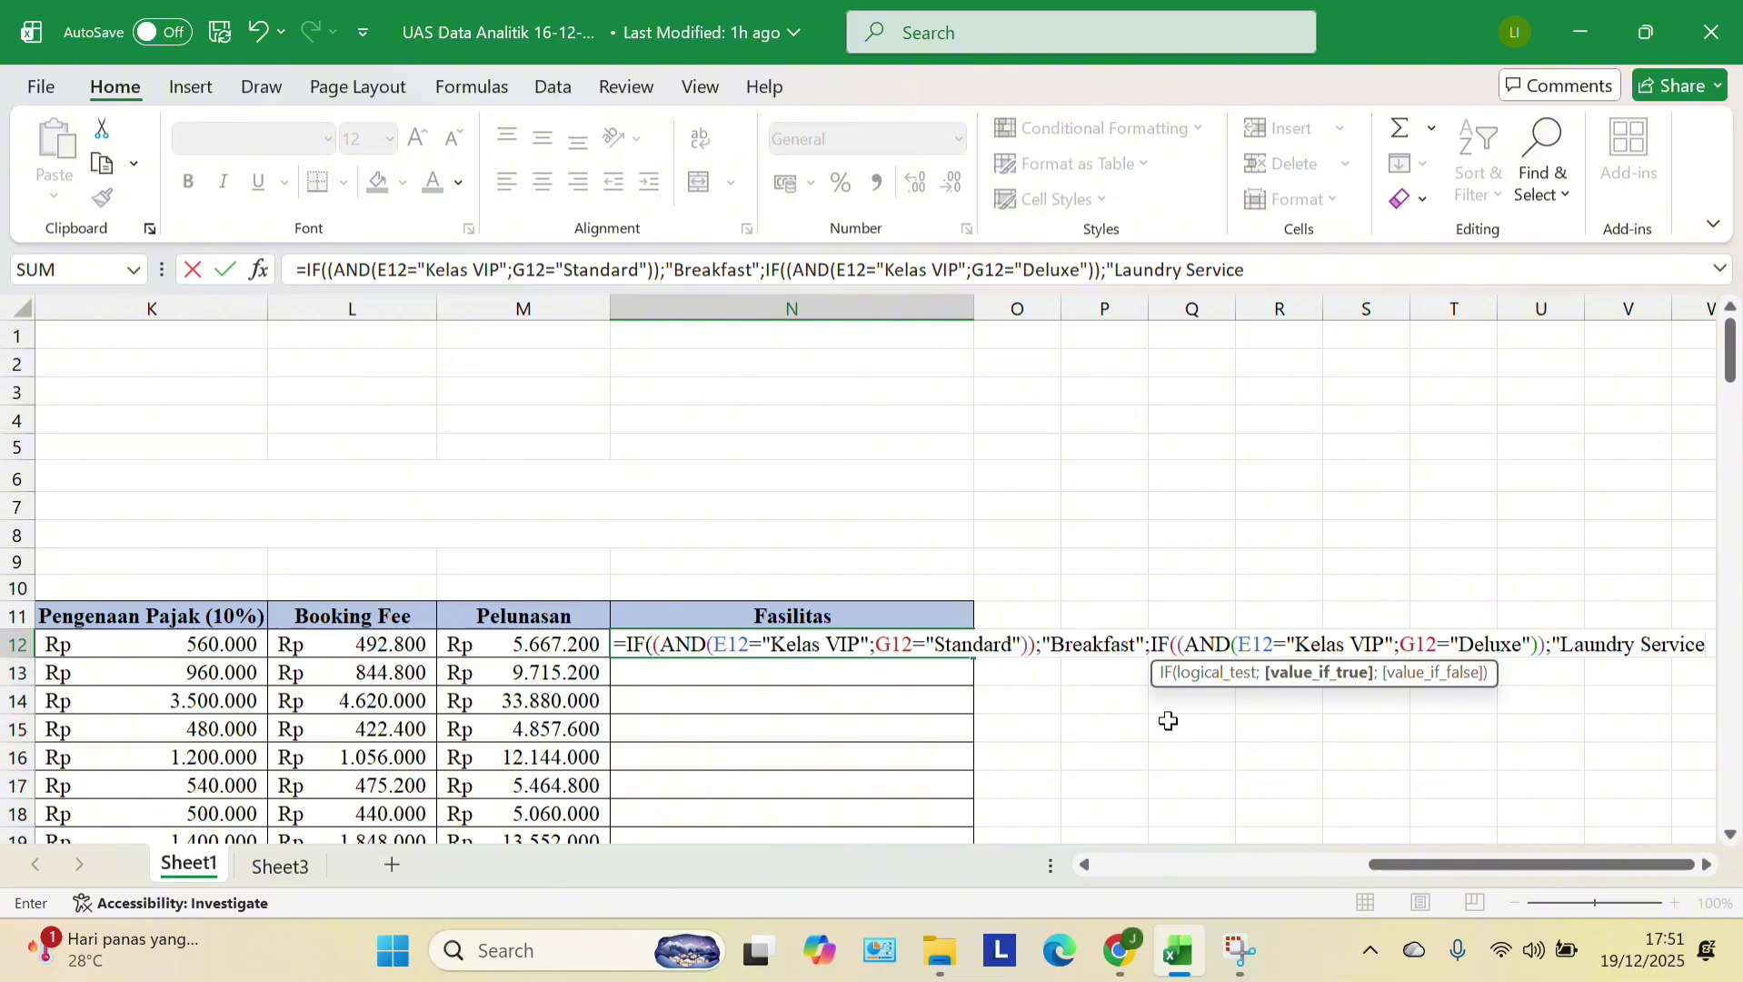
text(";)
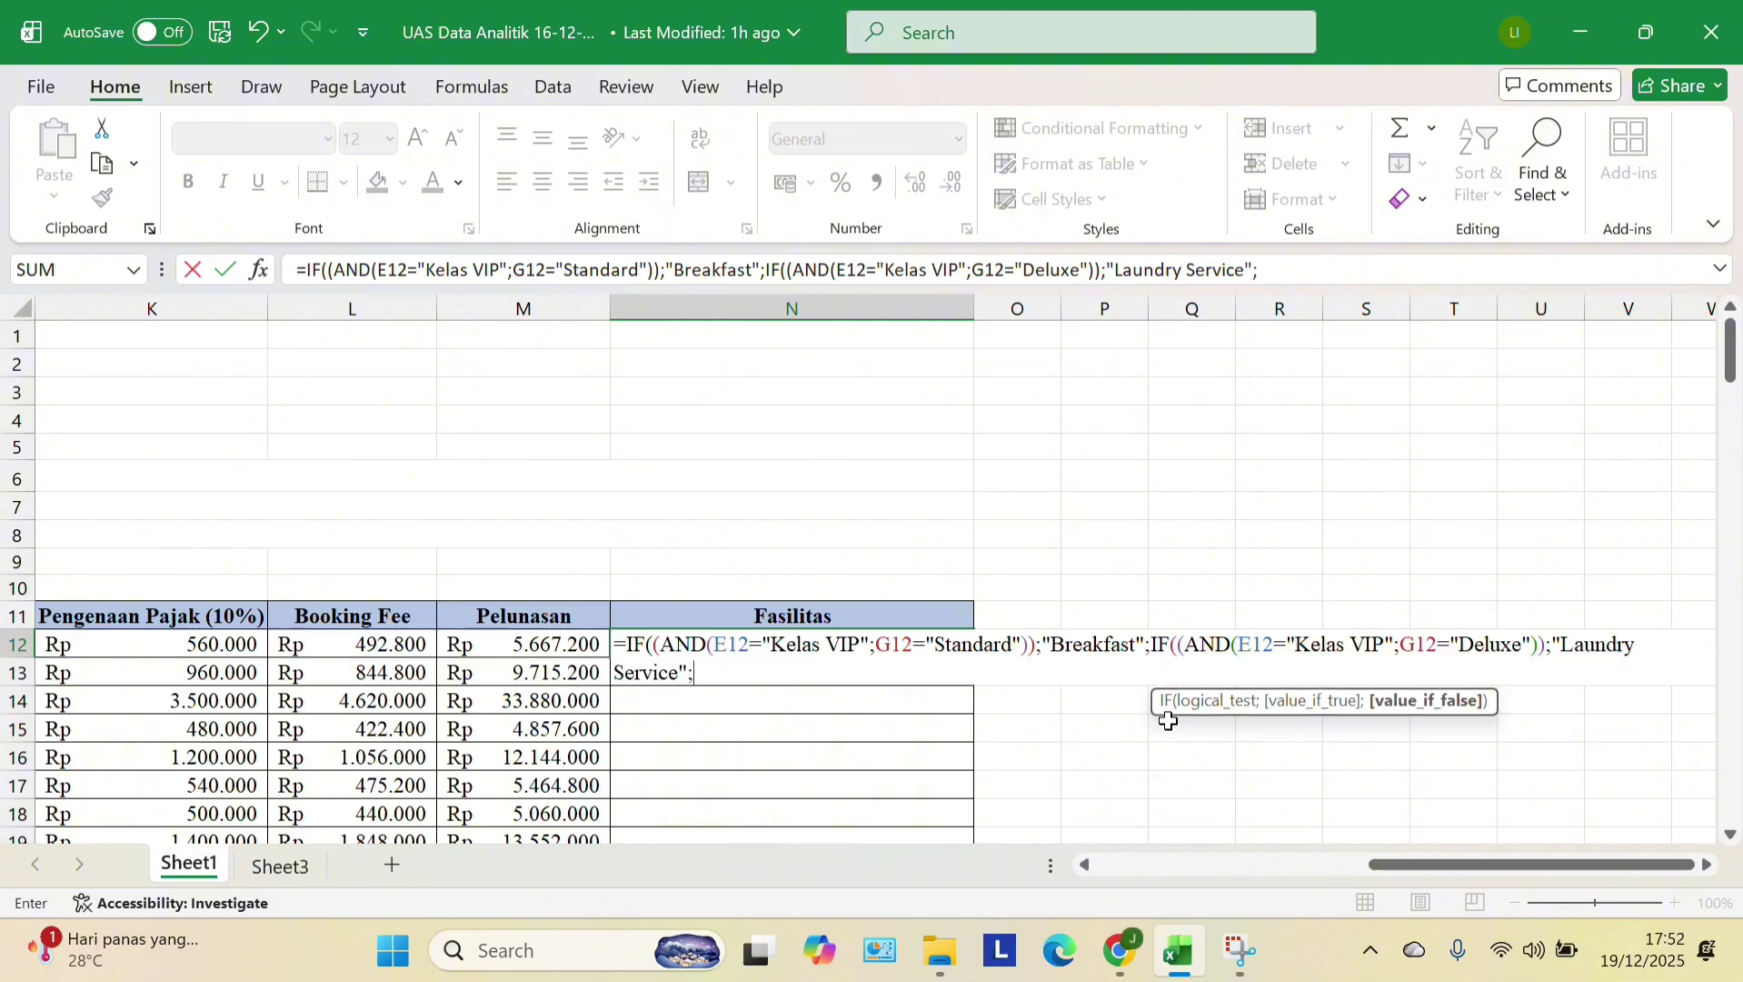
- Nest a third IF in N12 that returns "Swimming Pool, and Restaurant" when E12="Kelas VIP" and G12="Family"
text(IF)
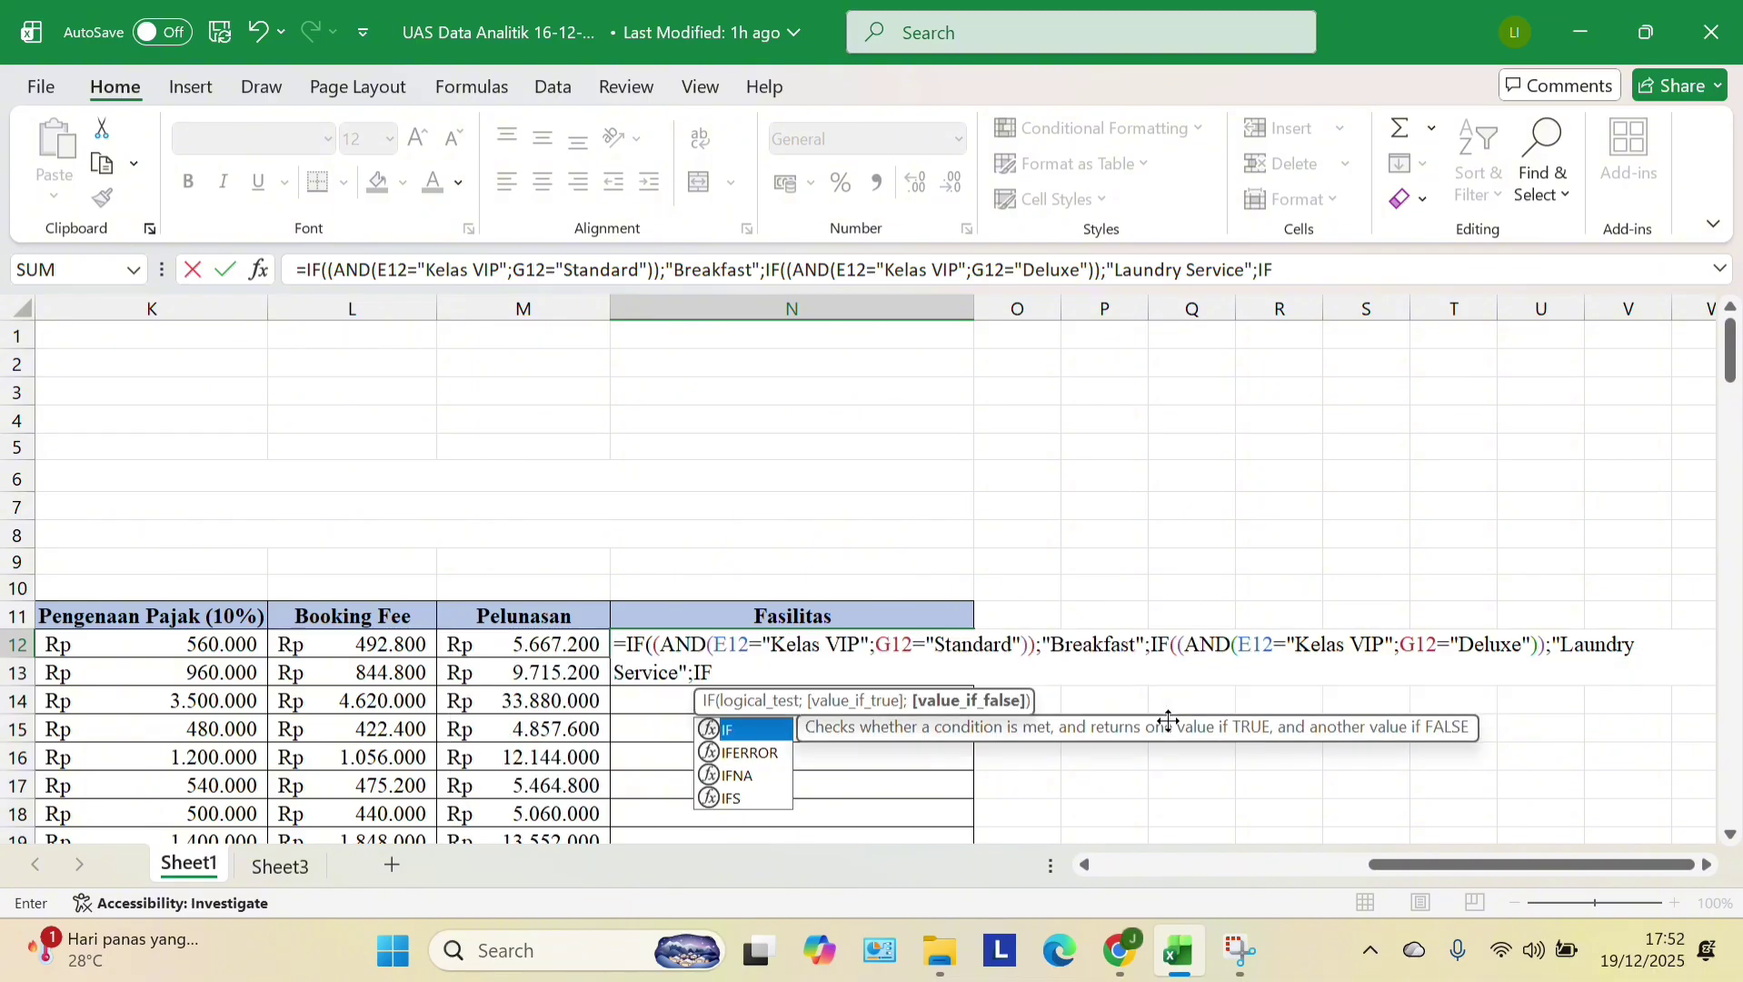
text(((AND()
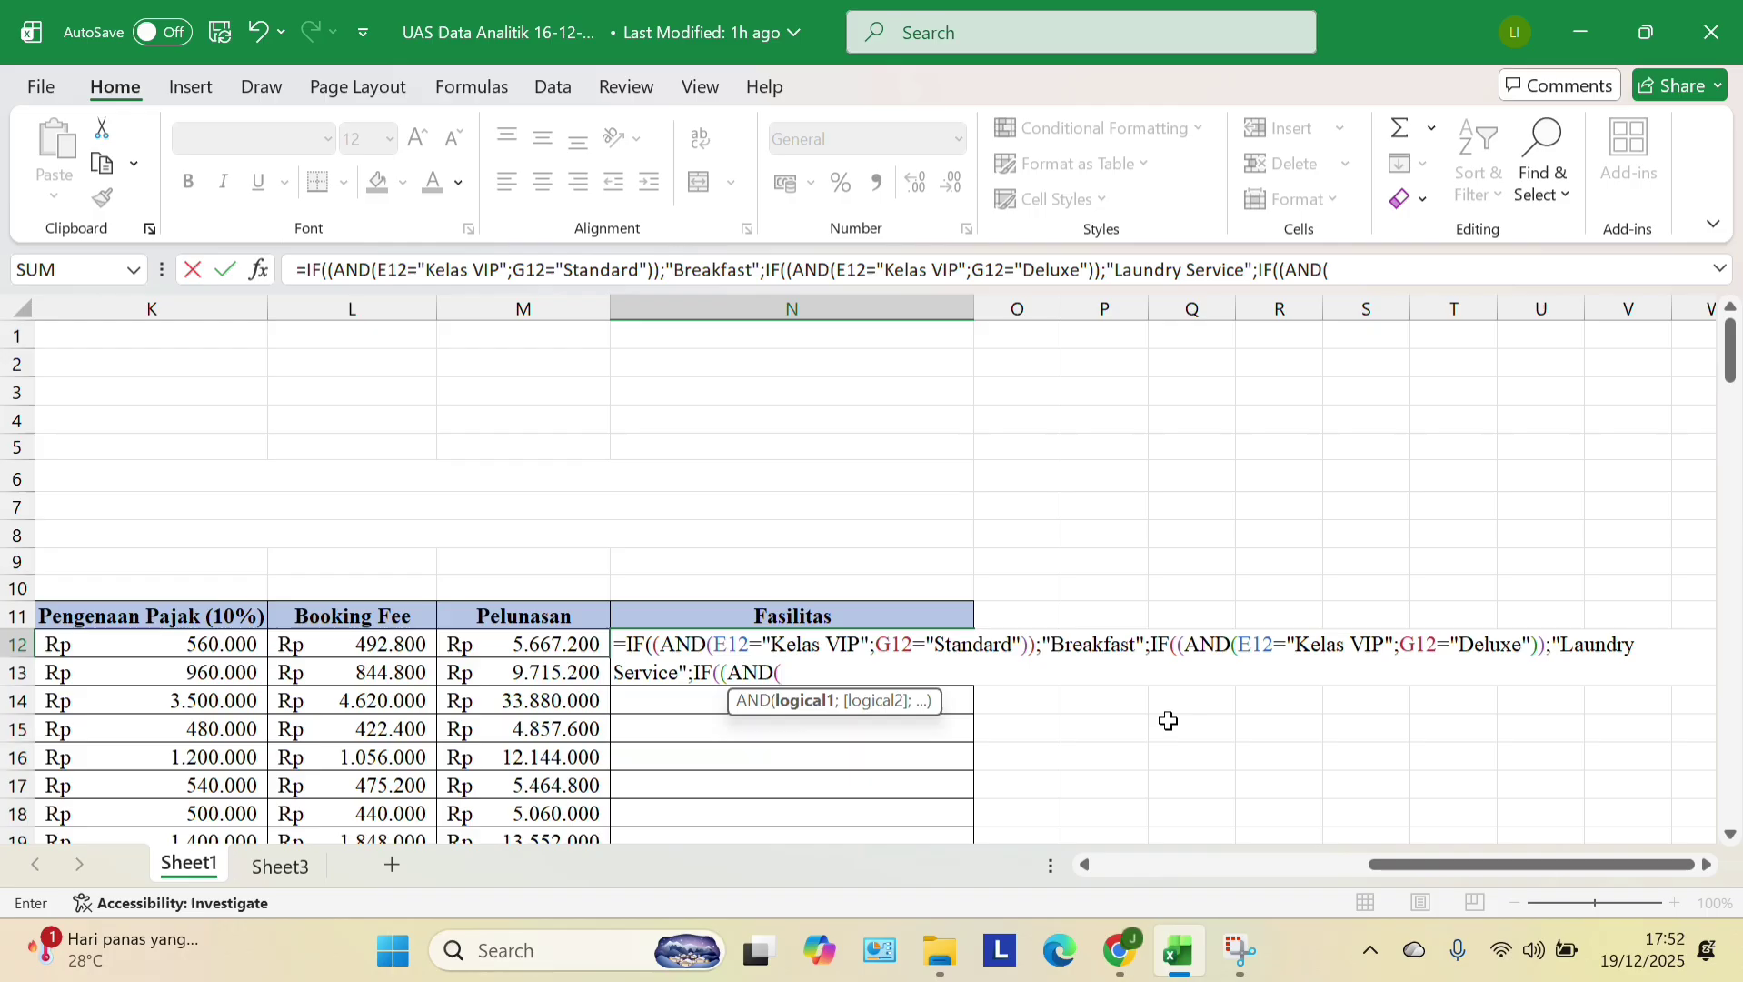
text(E12="Kelas VIP)
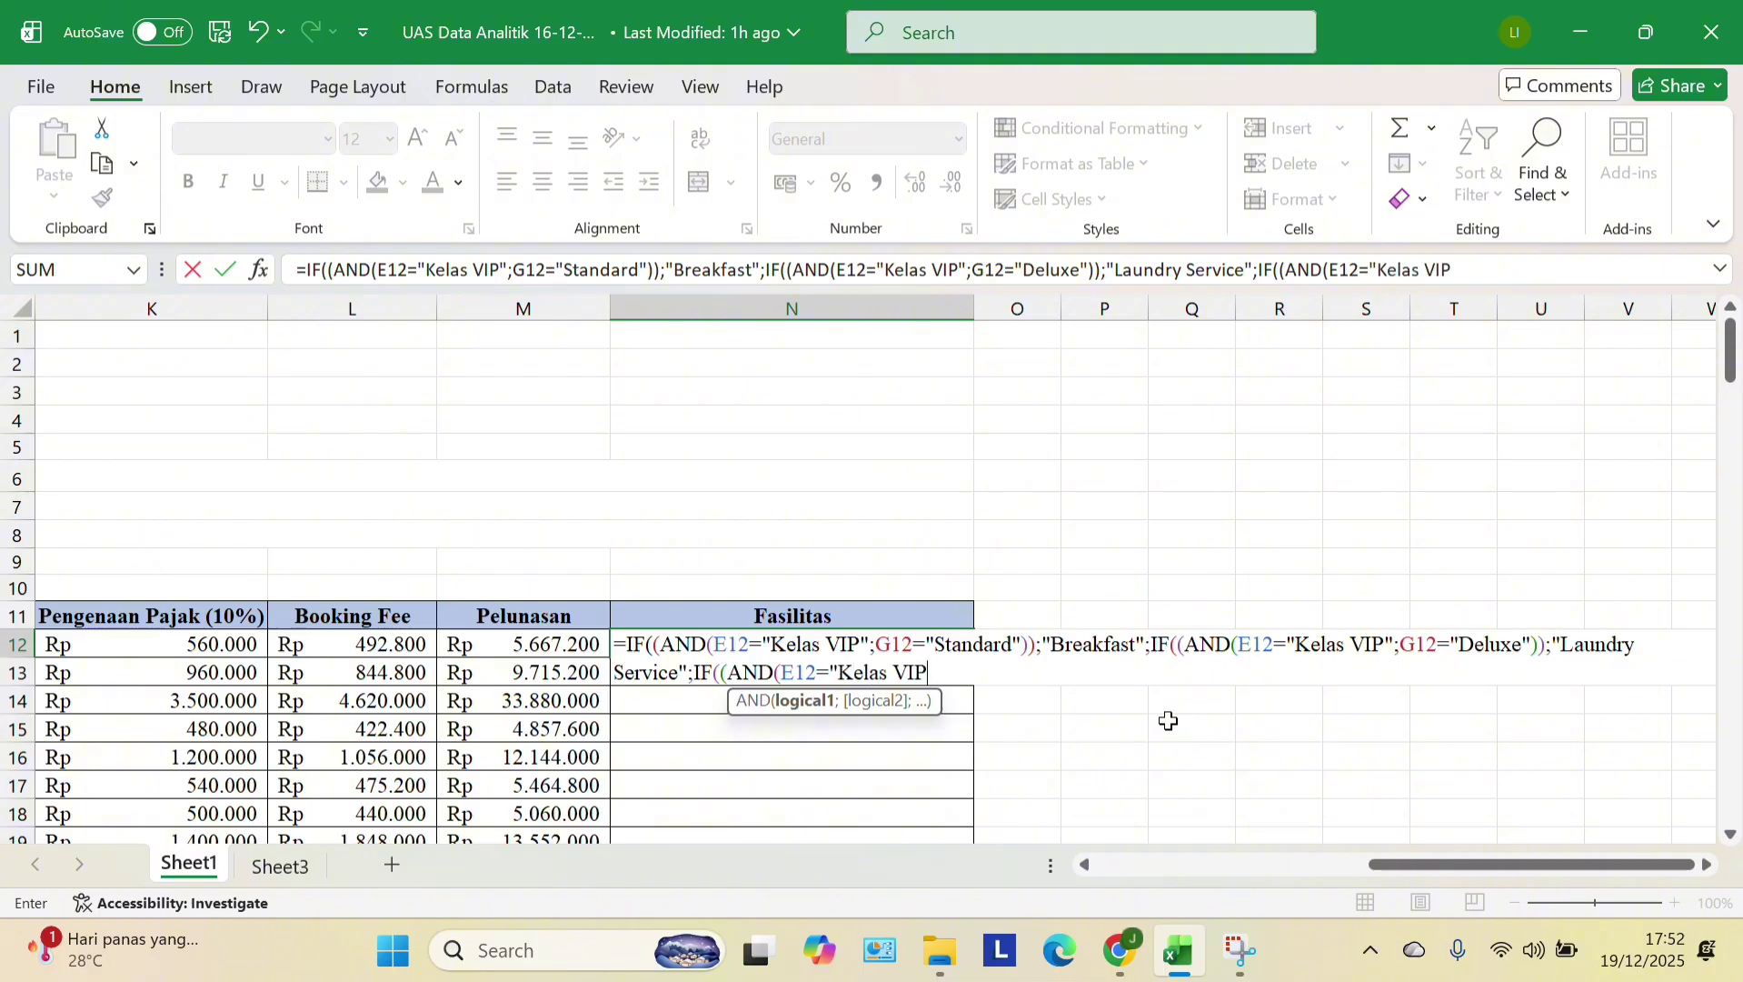
text(";G12)
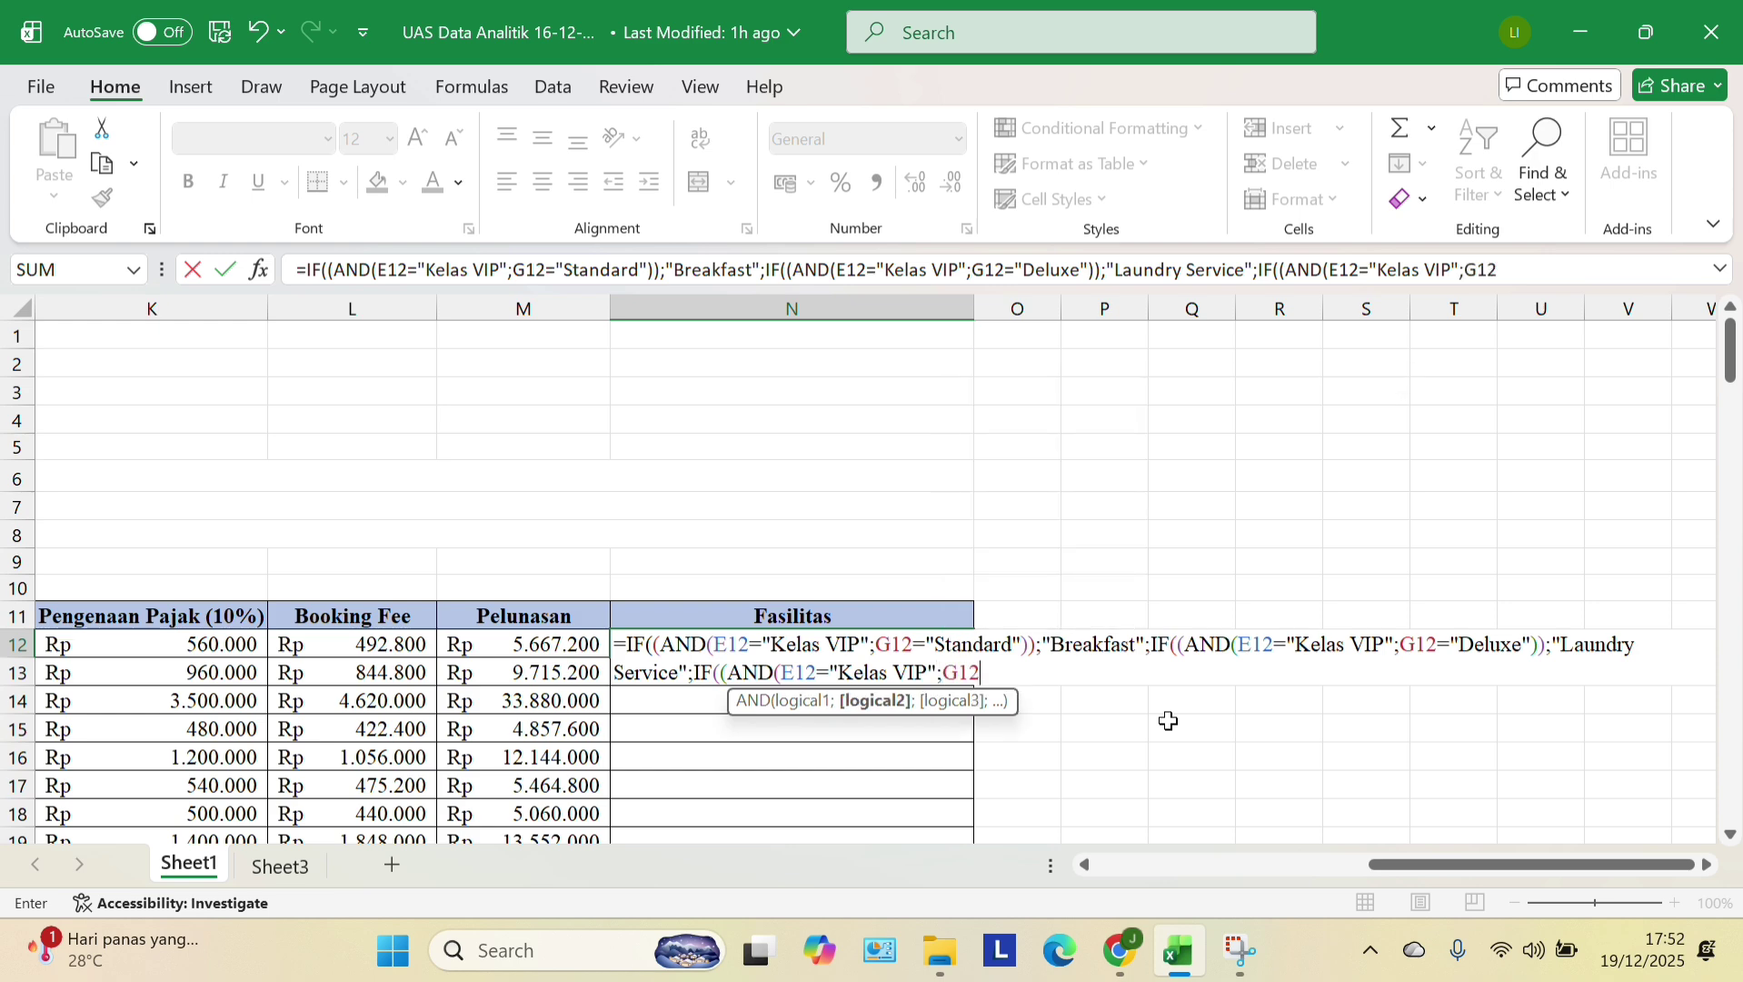
text(="Famil)
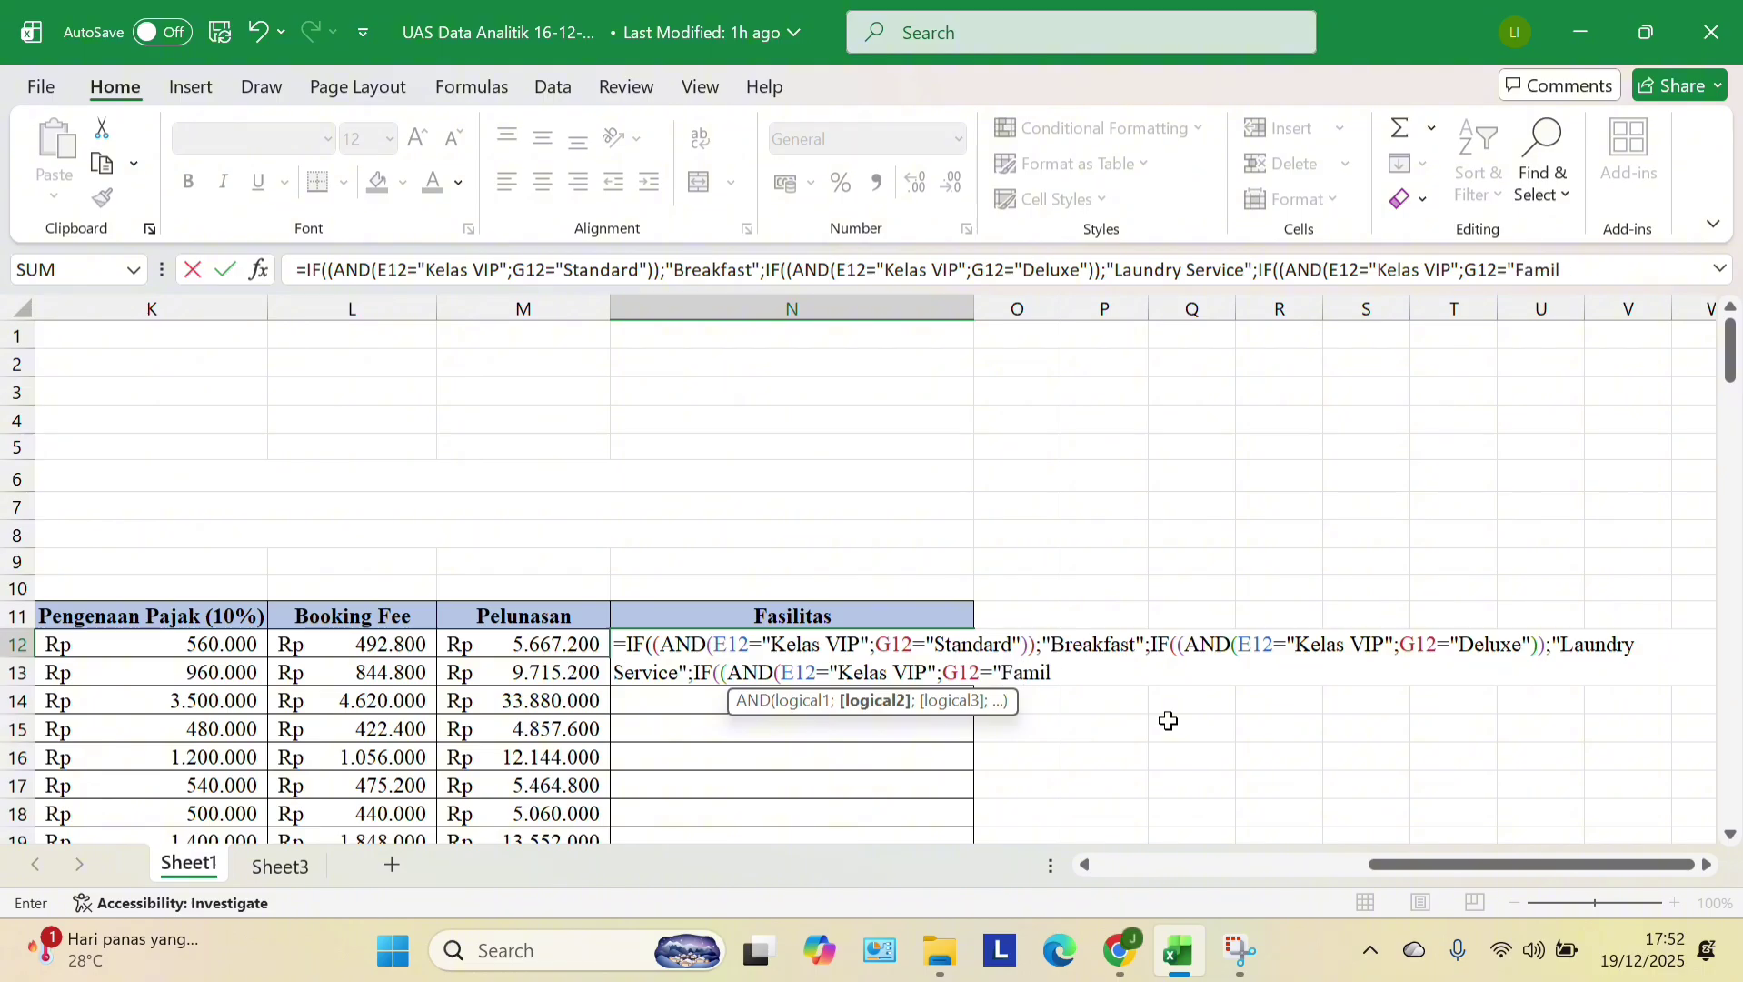
text(y"));")
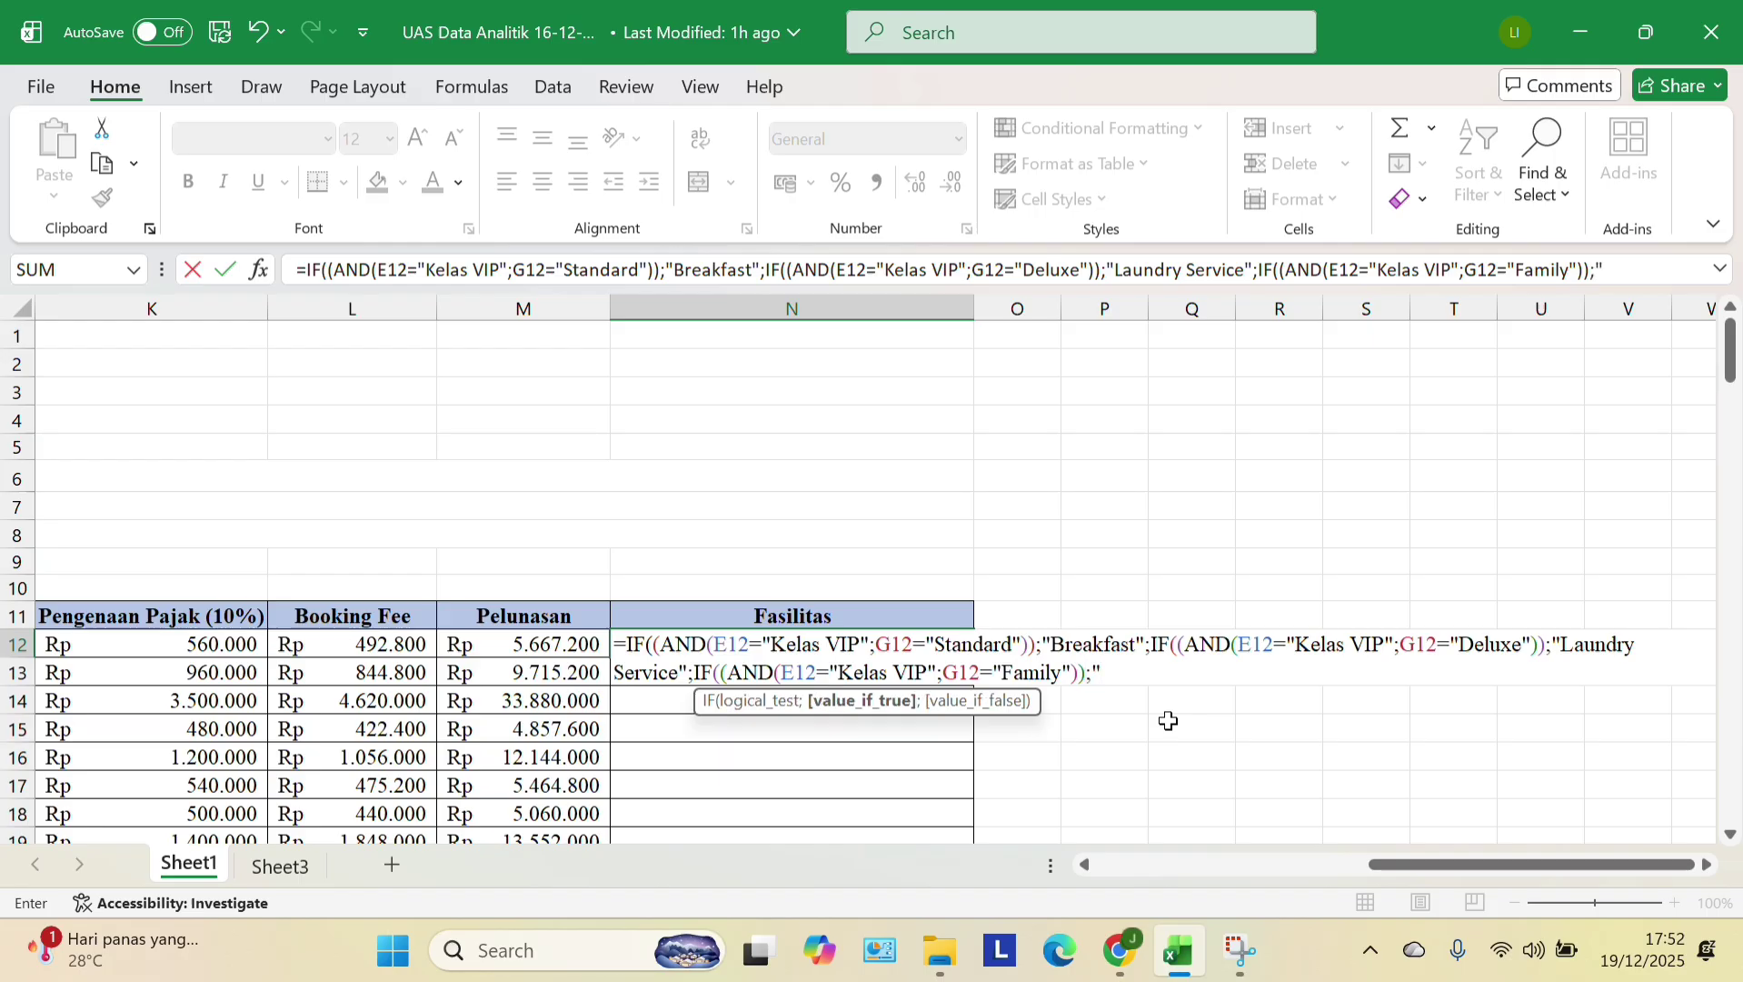
text(Swimming)
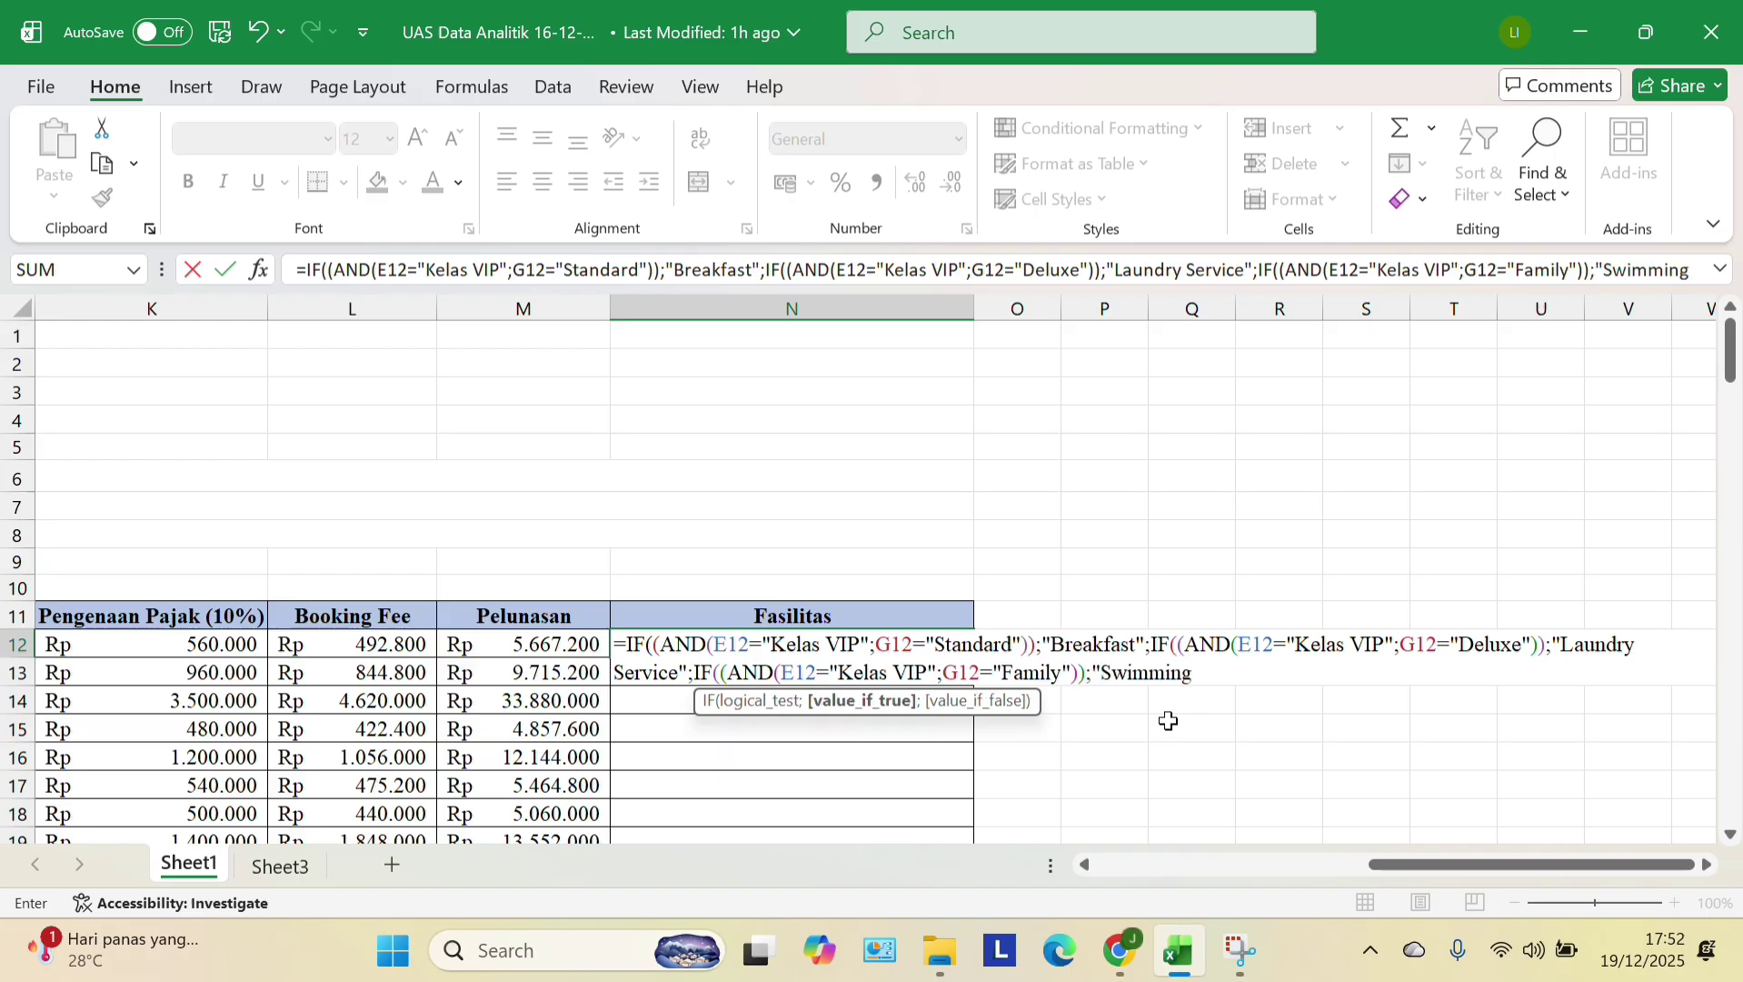
text( Pool, and)
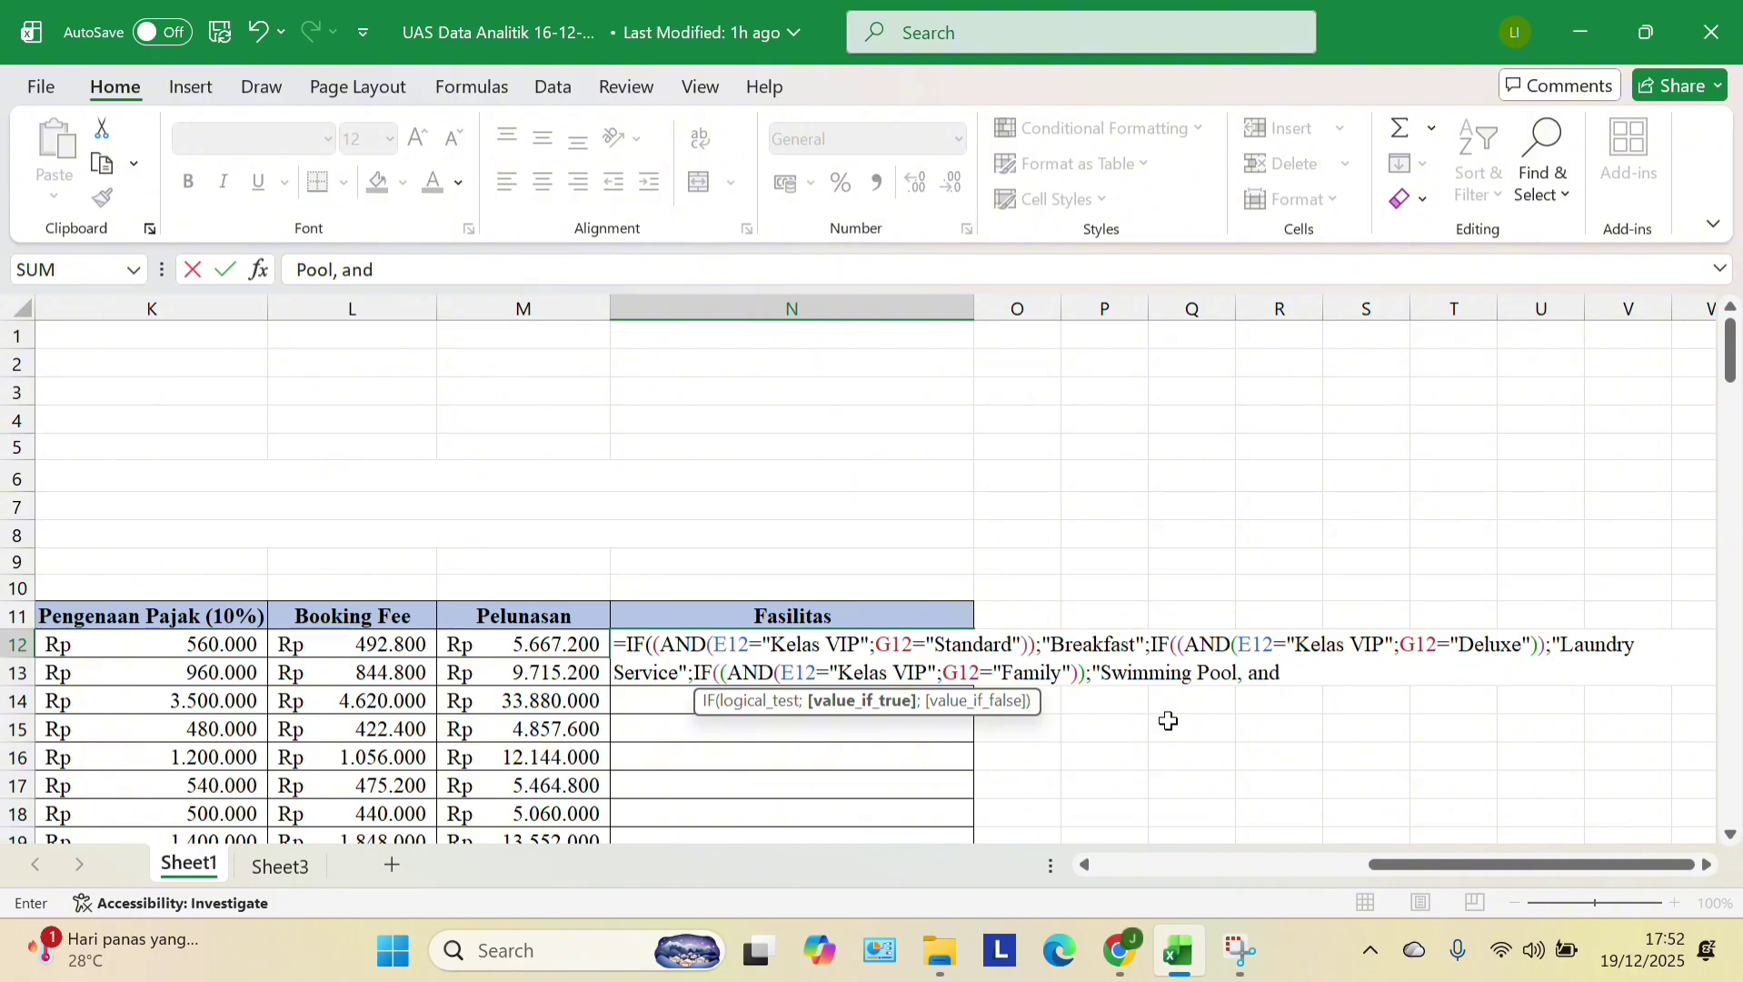
text( Restaurant)
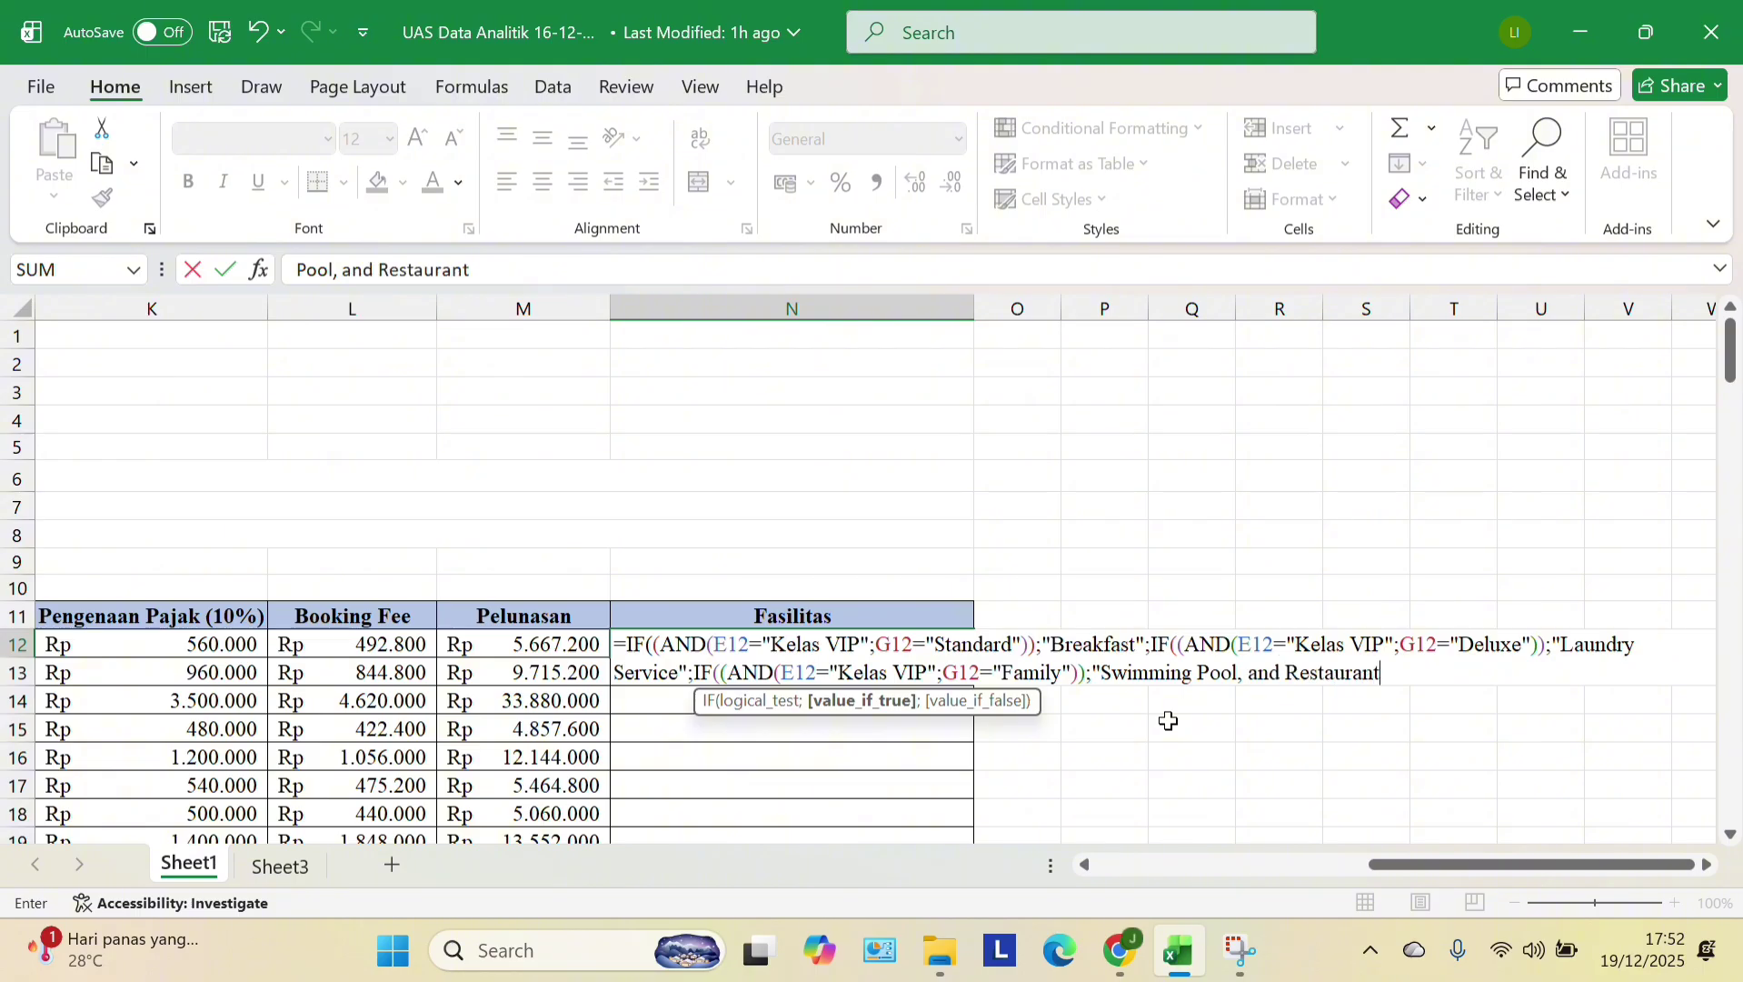
- Nest a fourth IF in the N12 formula testing (AND(E12="Kelas VIP";G12="Presidential Suite"))
text(";IF)
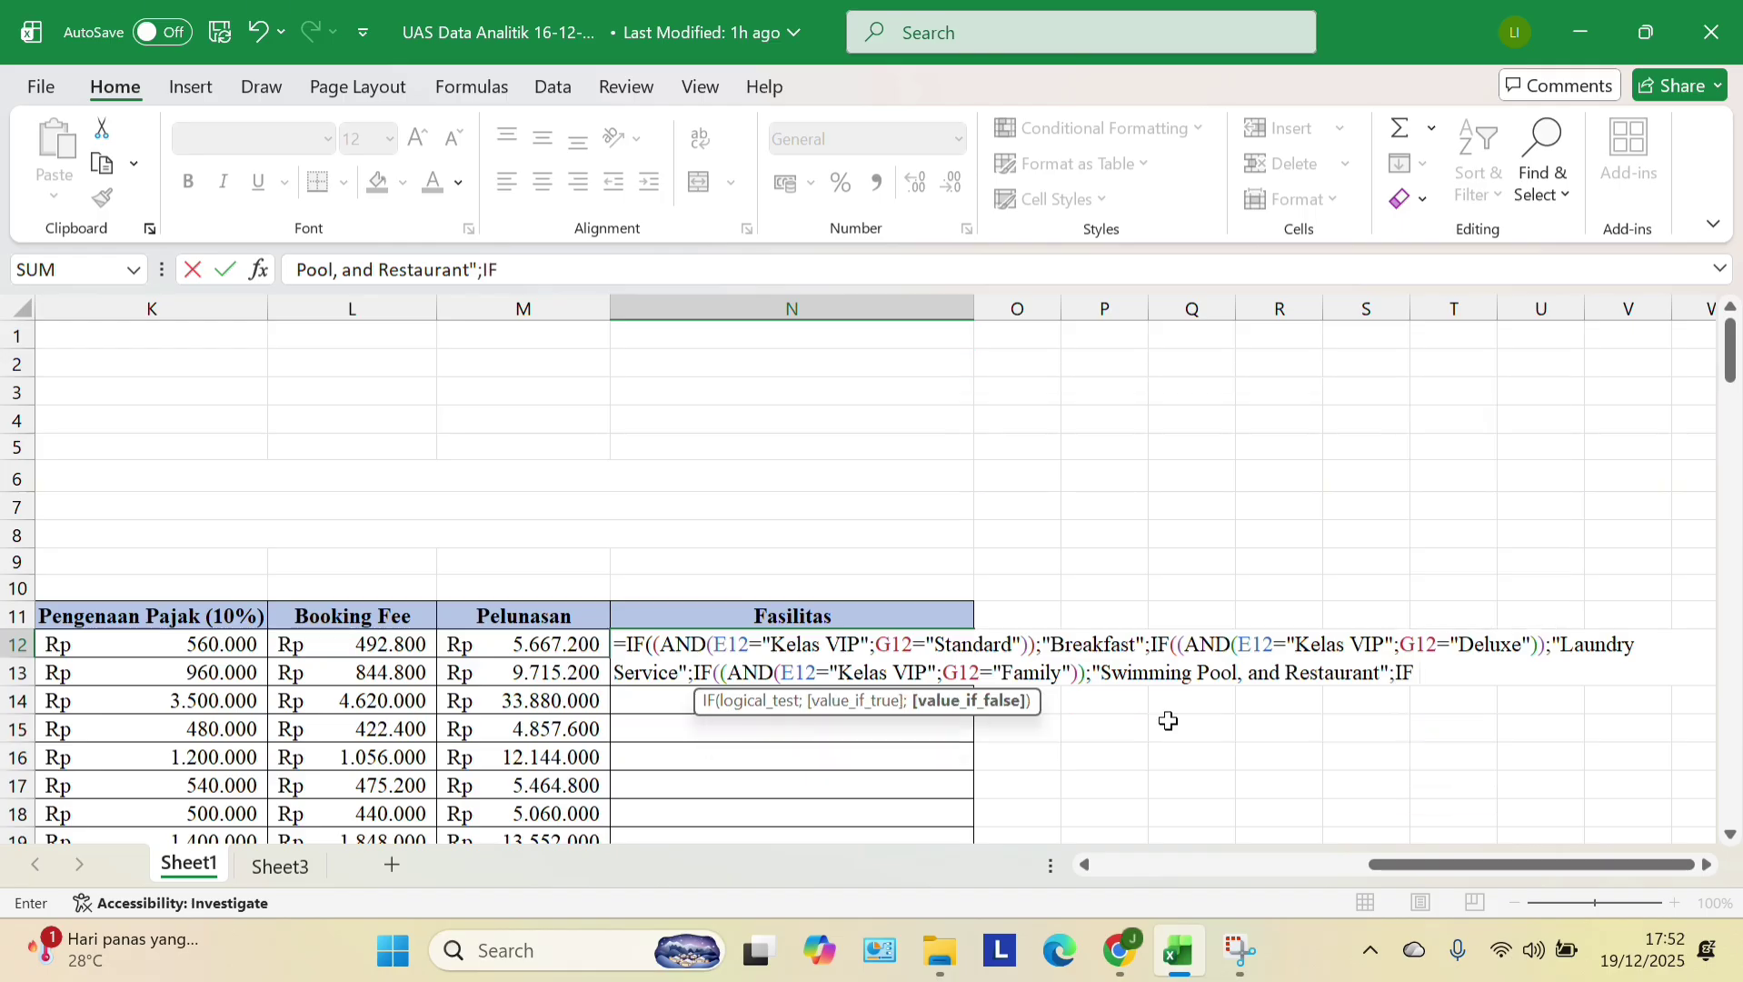
text((()
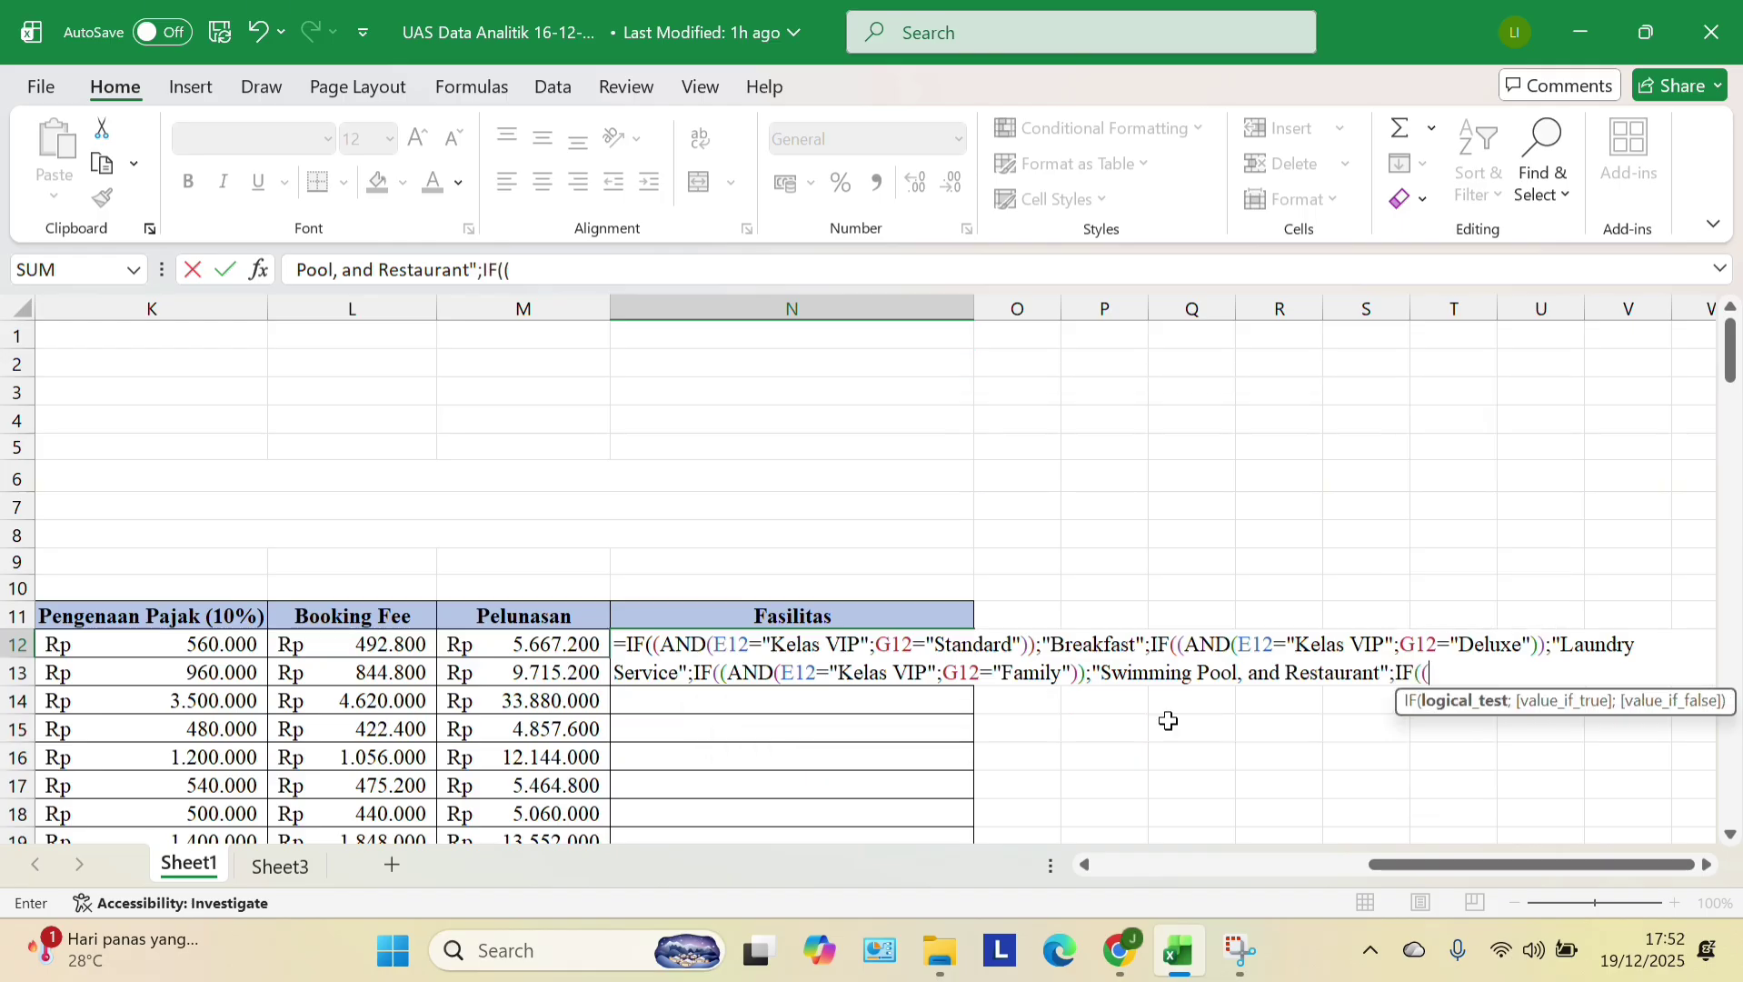
text(AND()
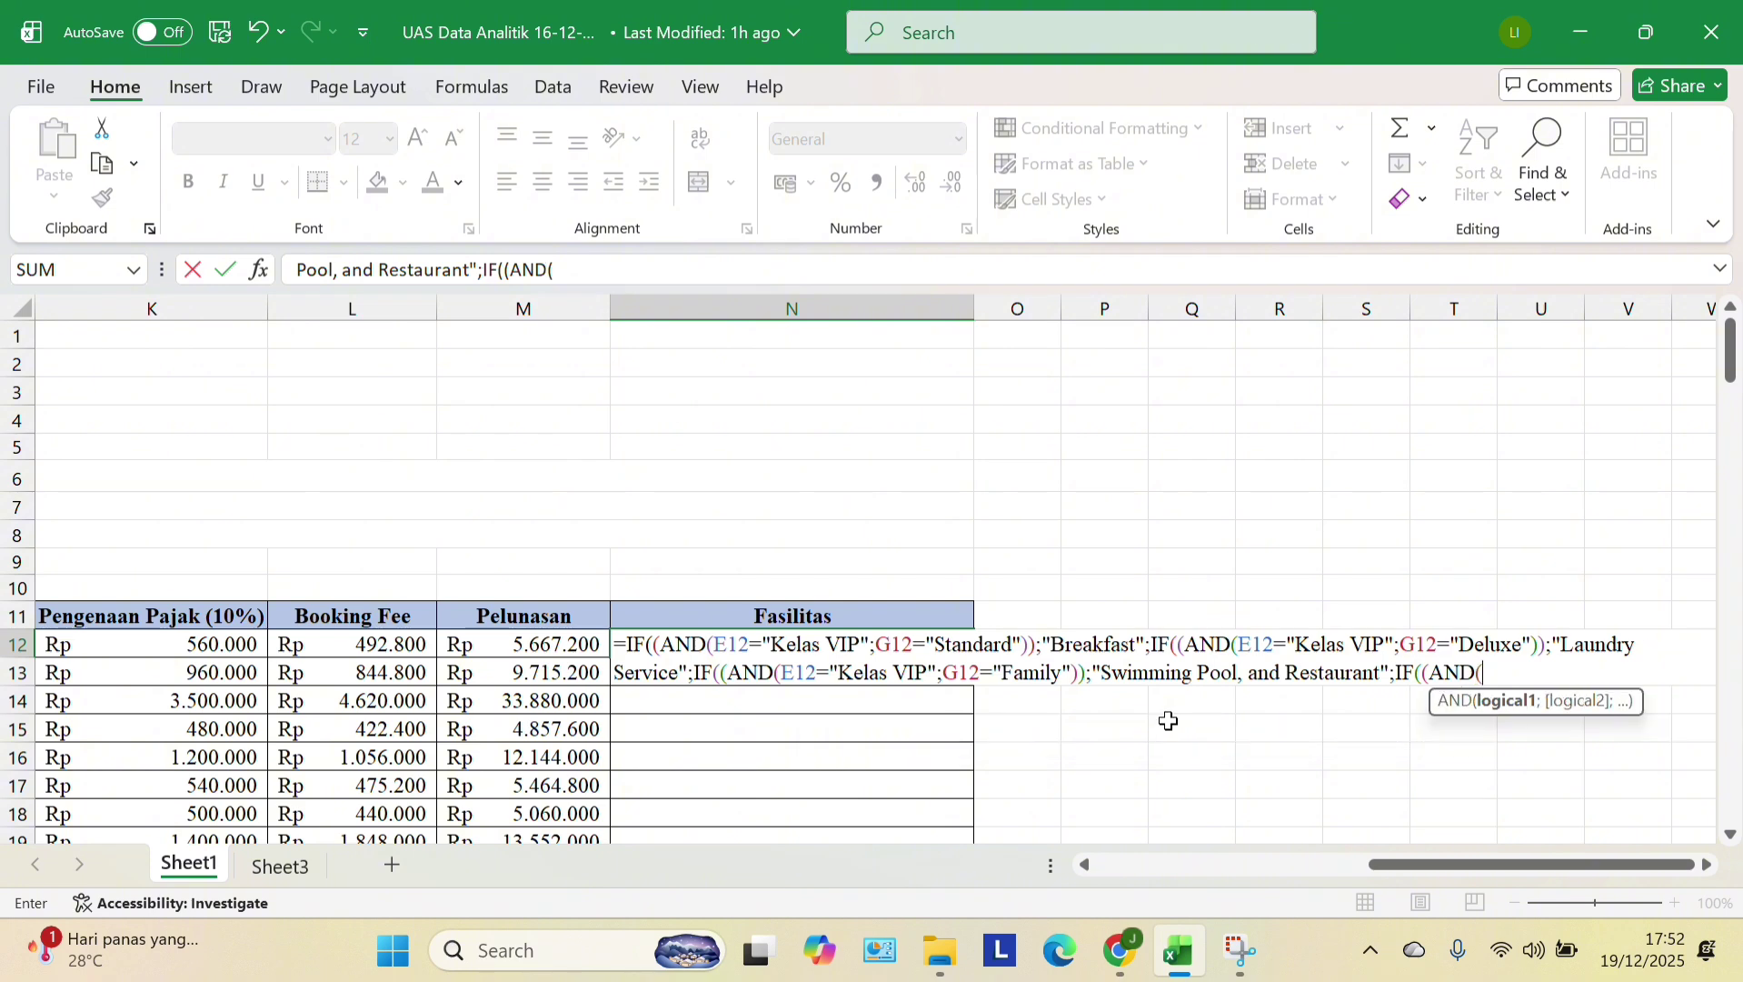
text(E12="Kelas VIP)
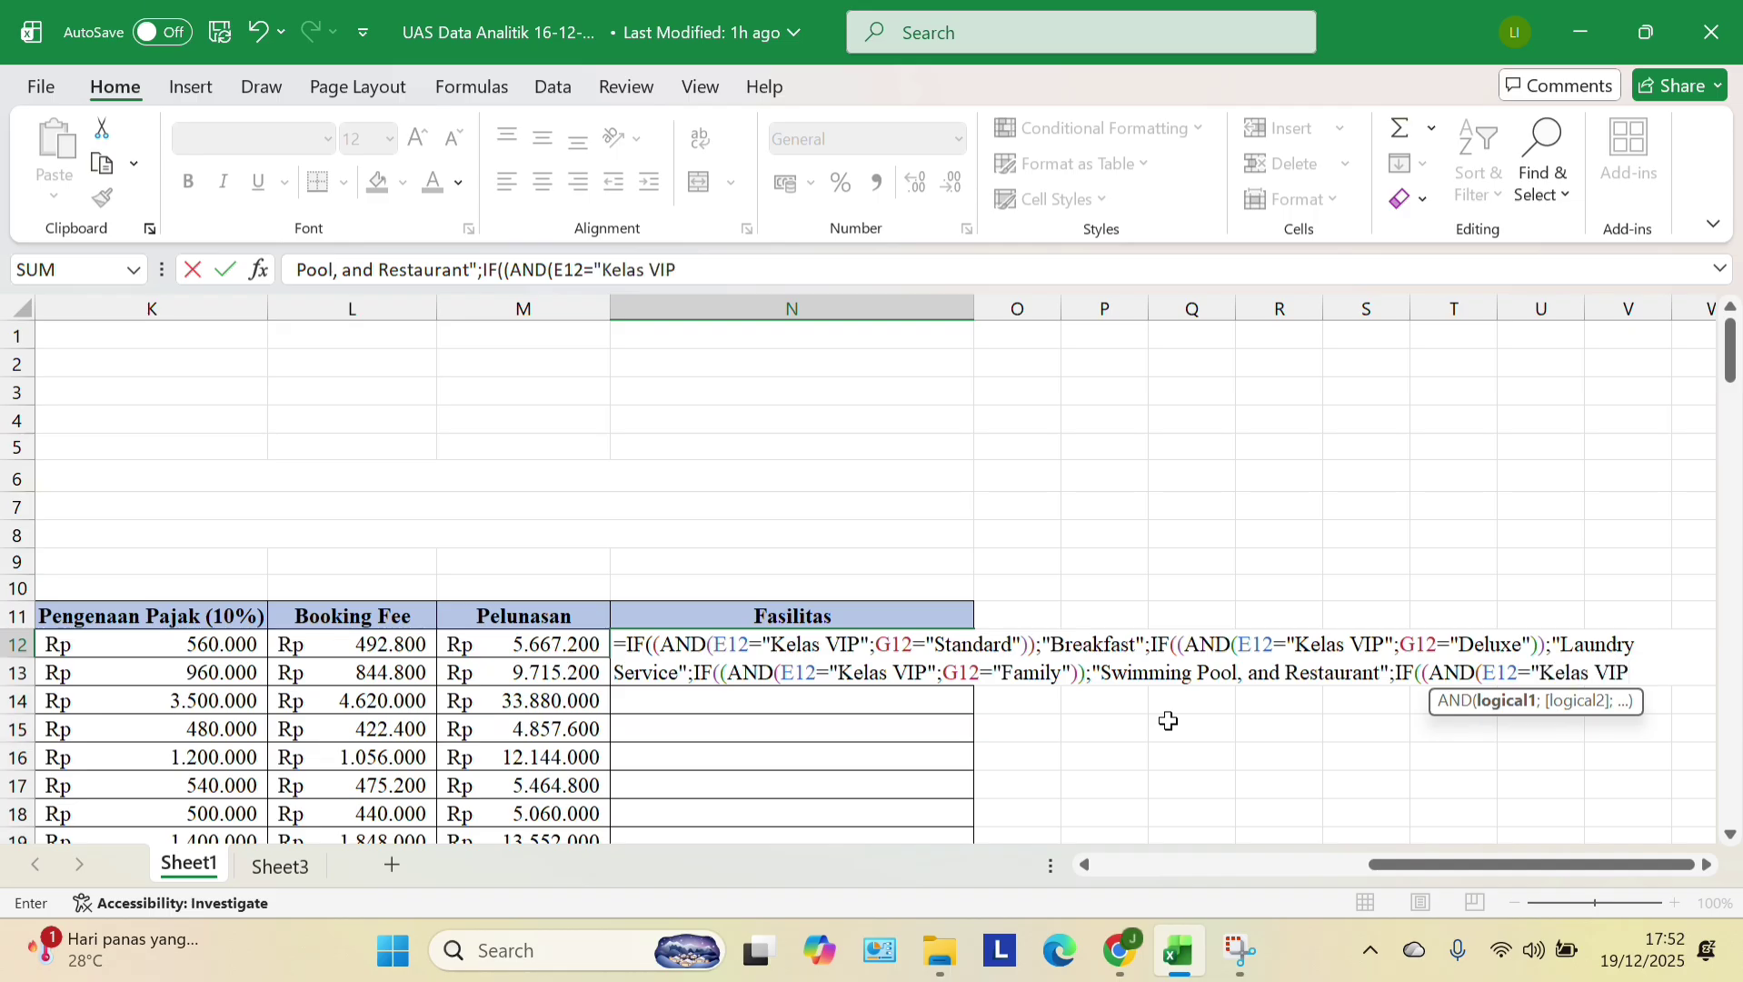
text(";G12)
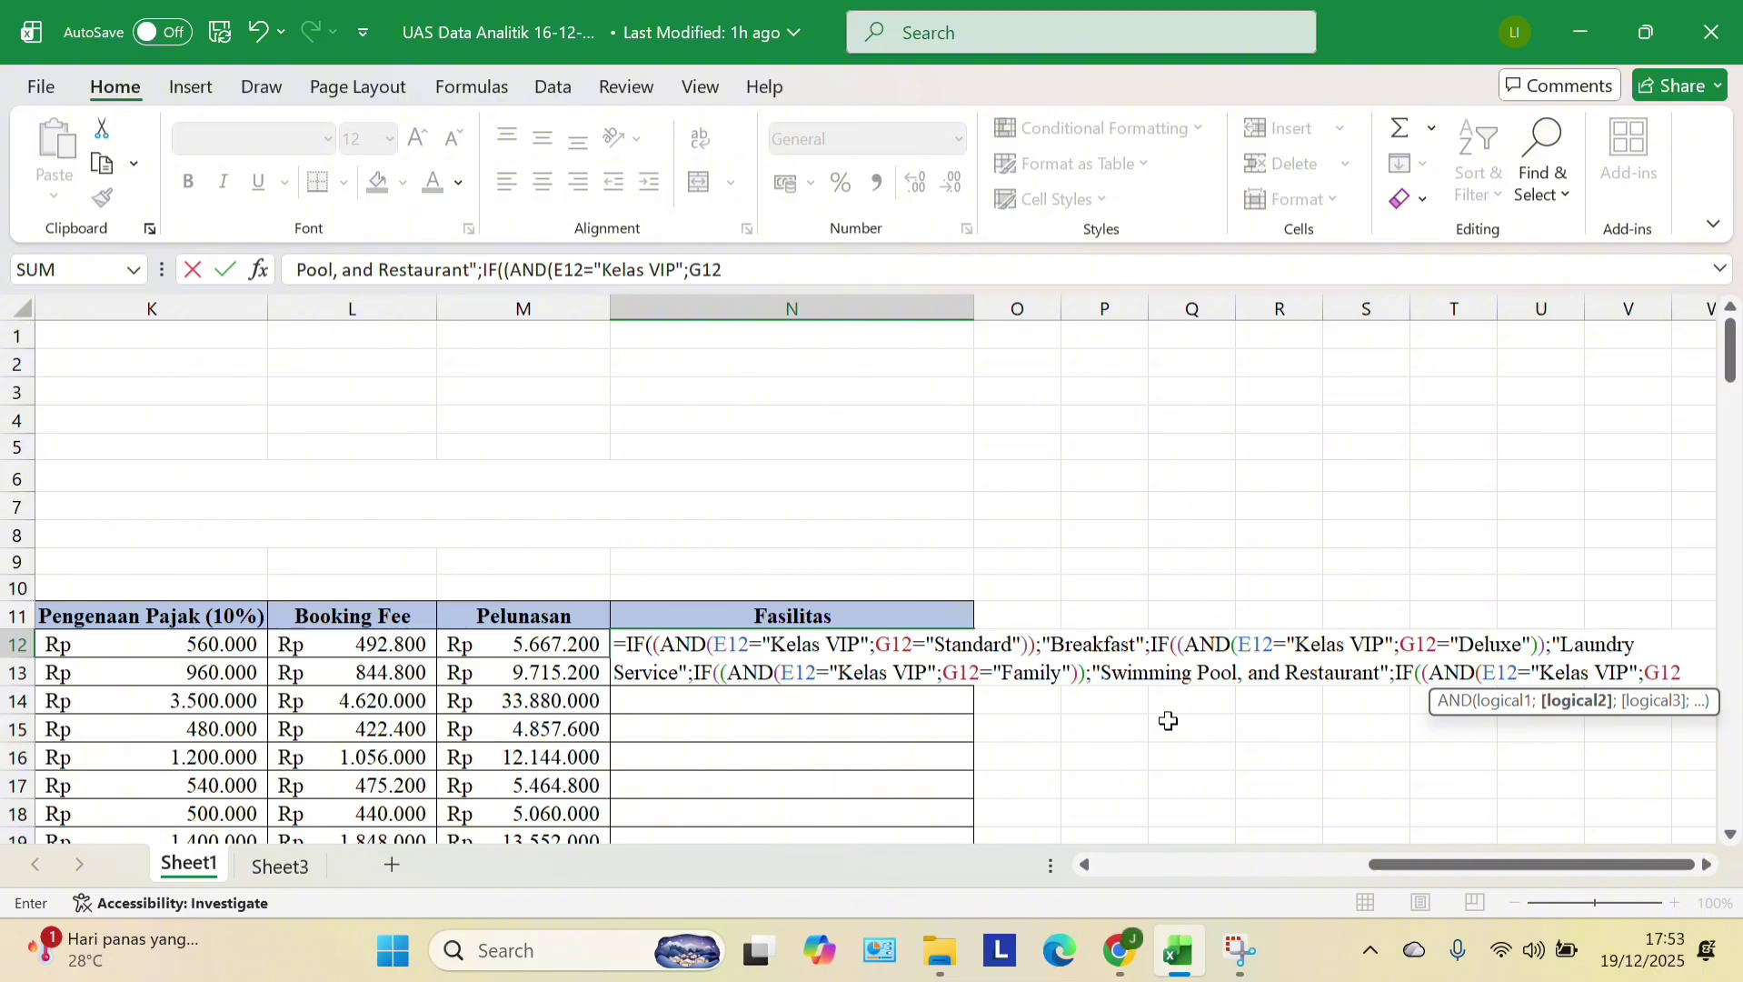
text(=)
text("Presiden)
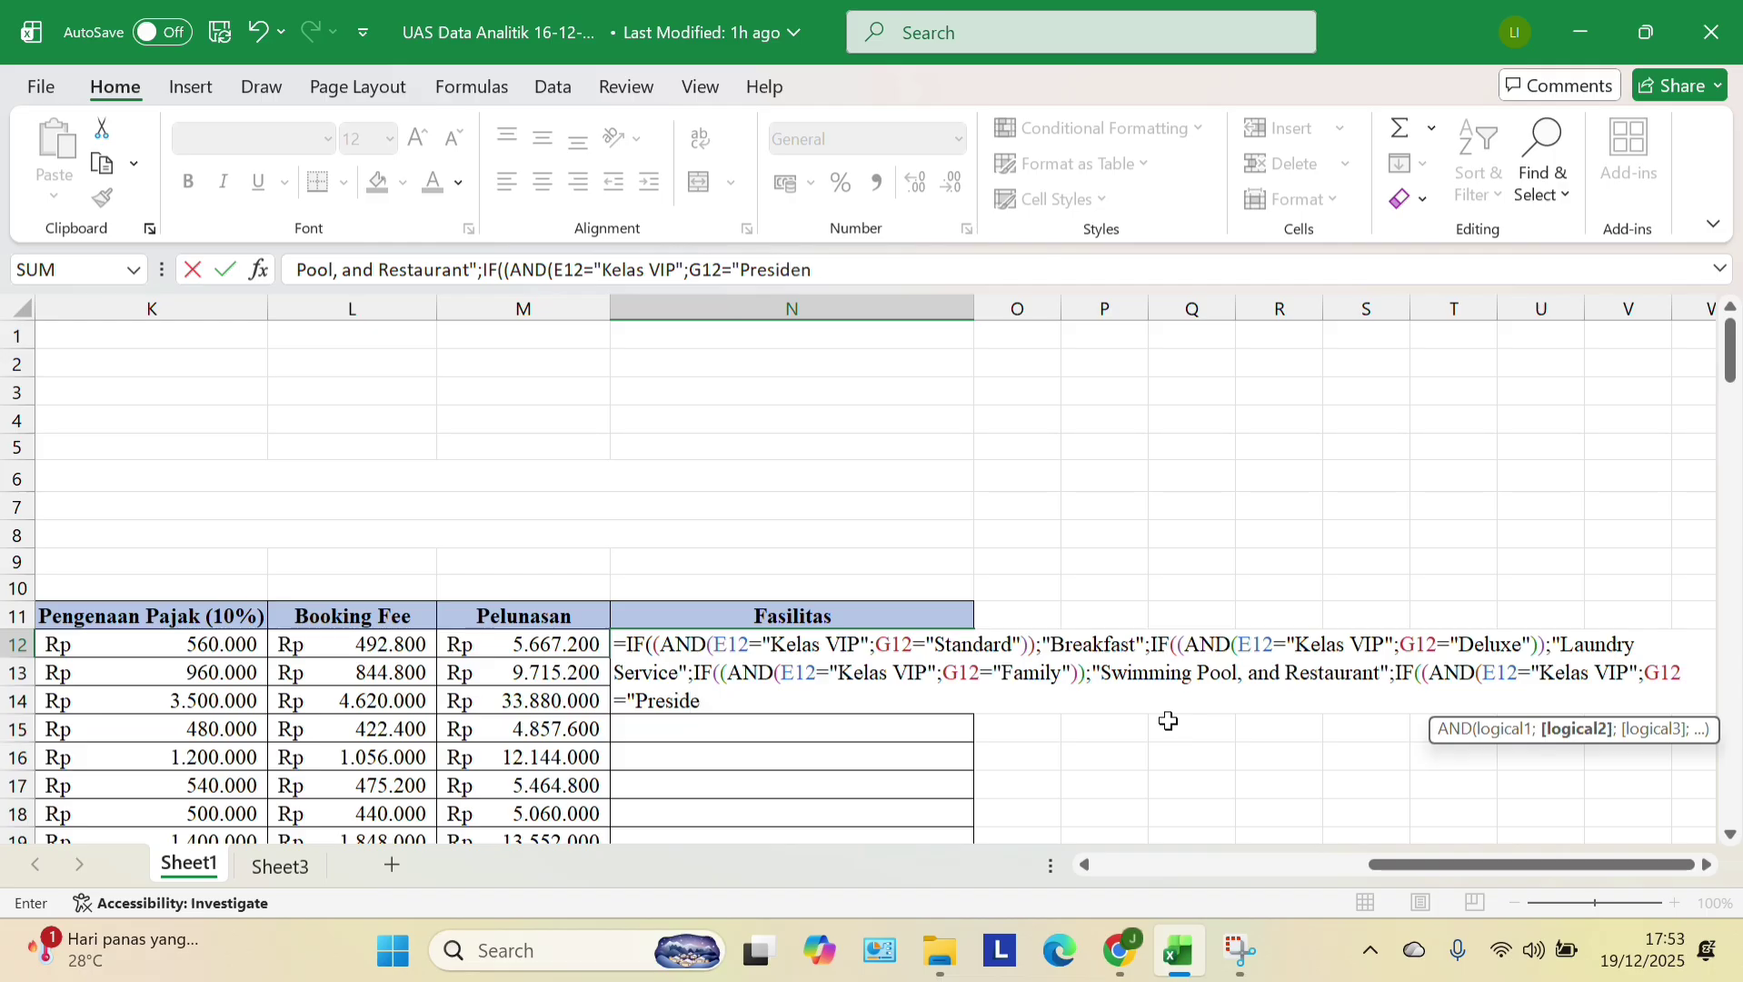
text(tial Suite)
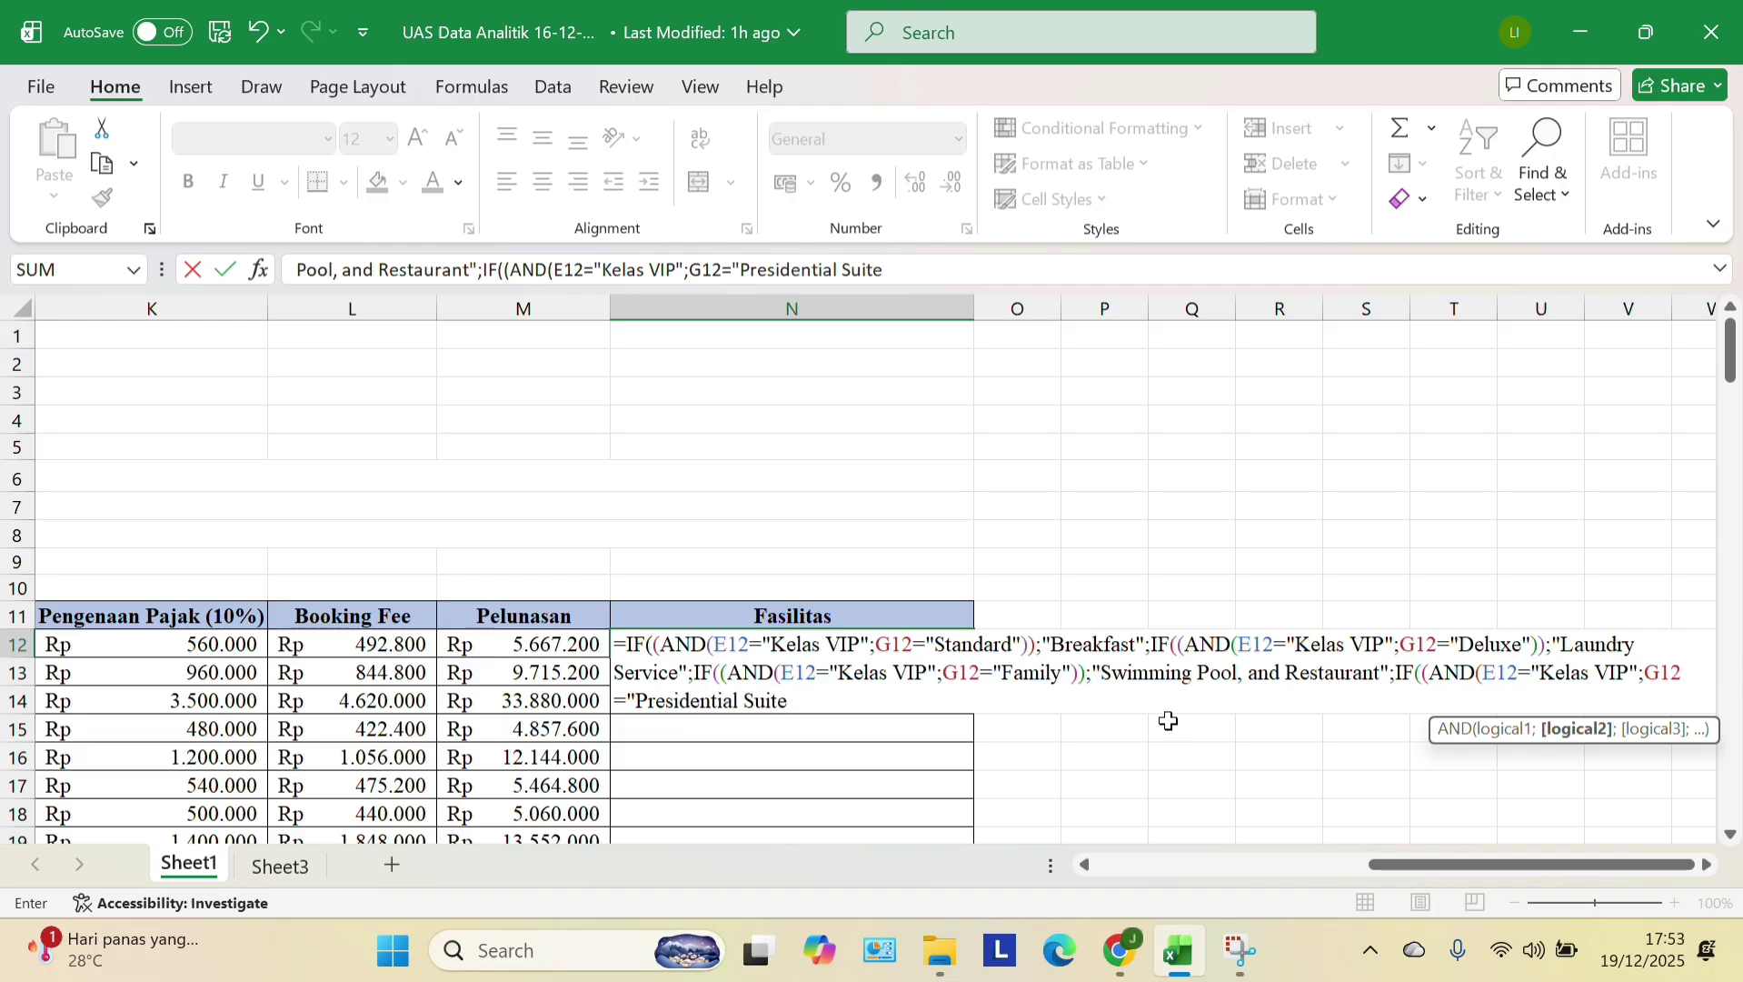
text(")))
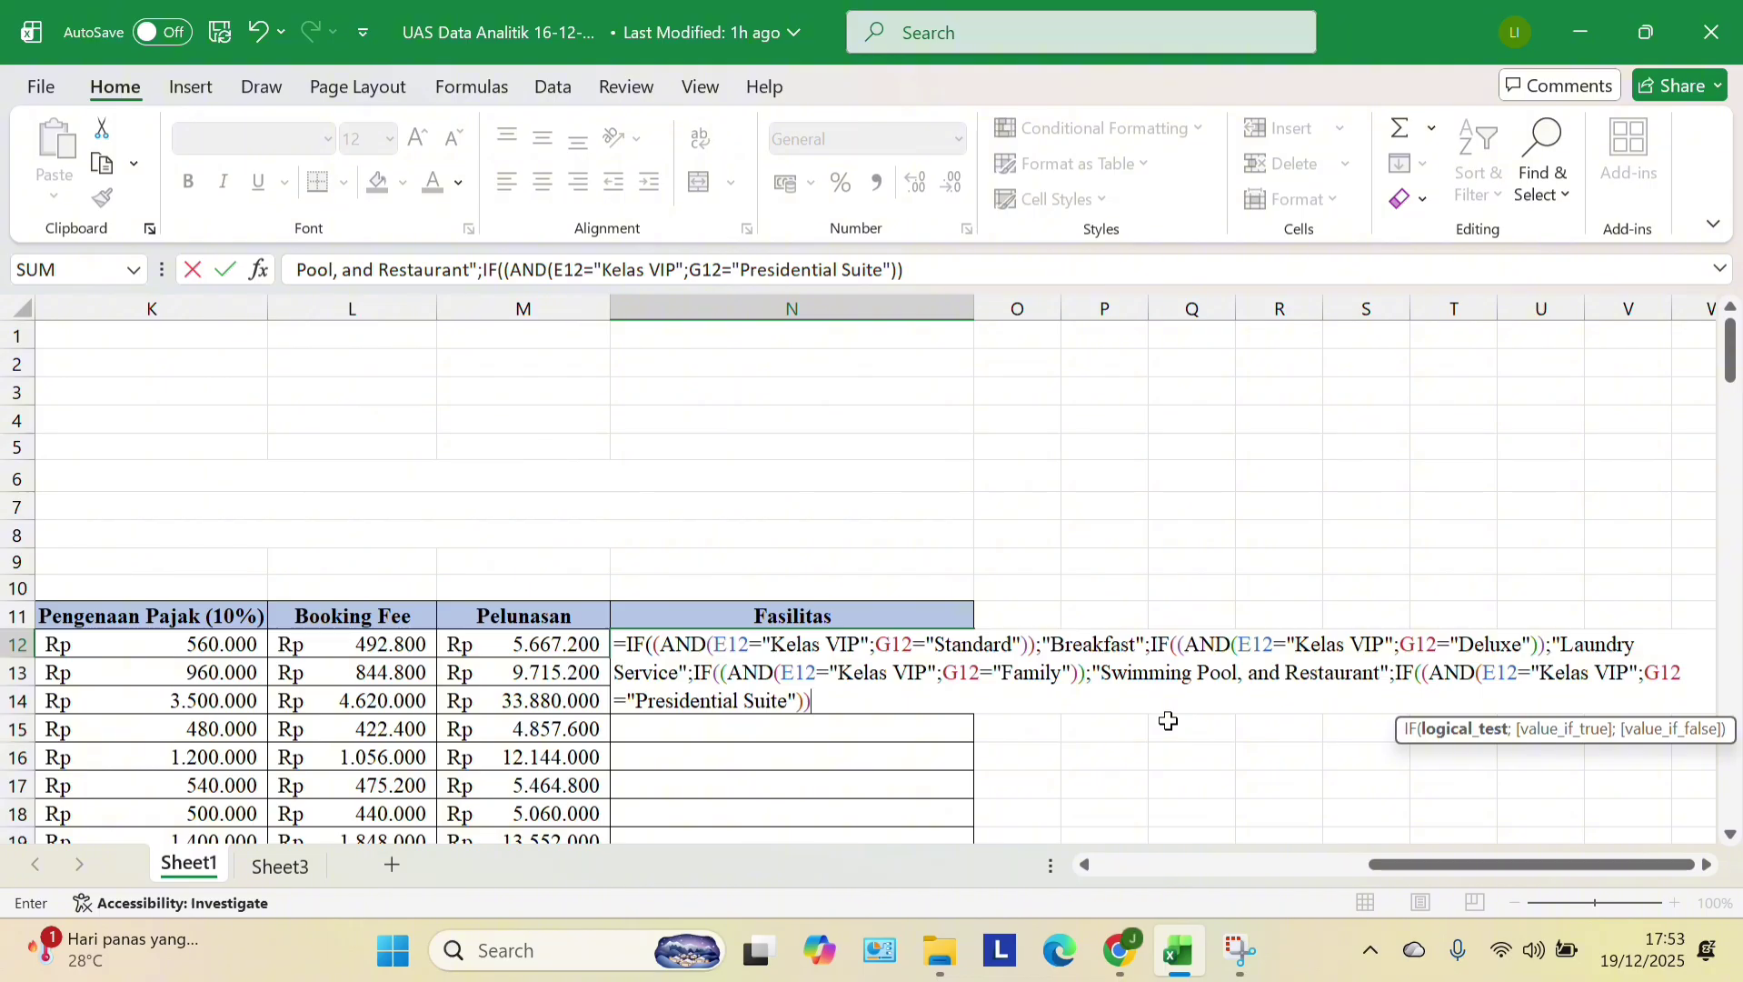
- Make the fourth IF in N12 return "Spa, Fitness, and Transportation Service" when true
text(;)
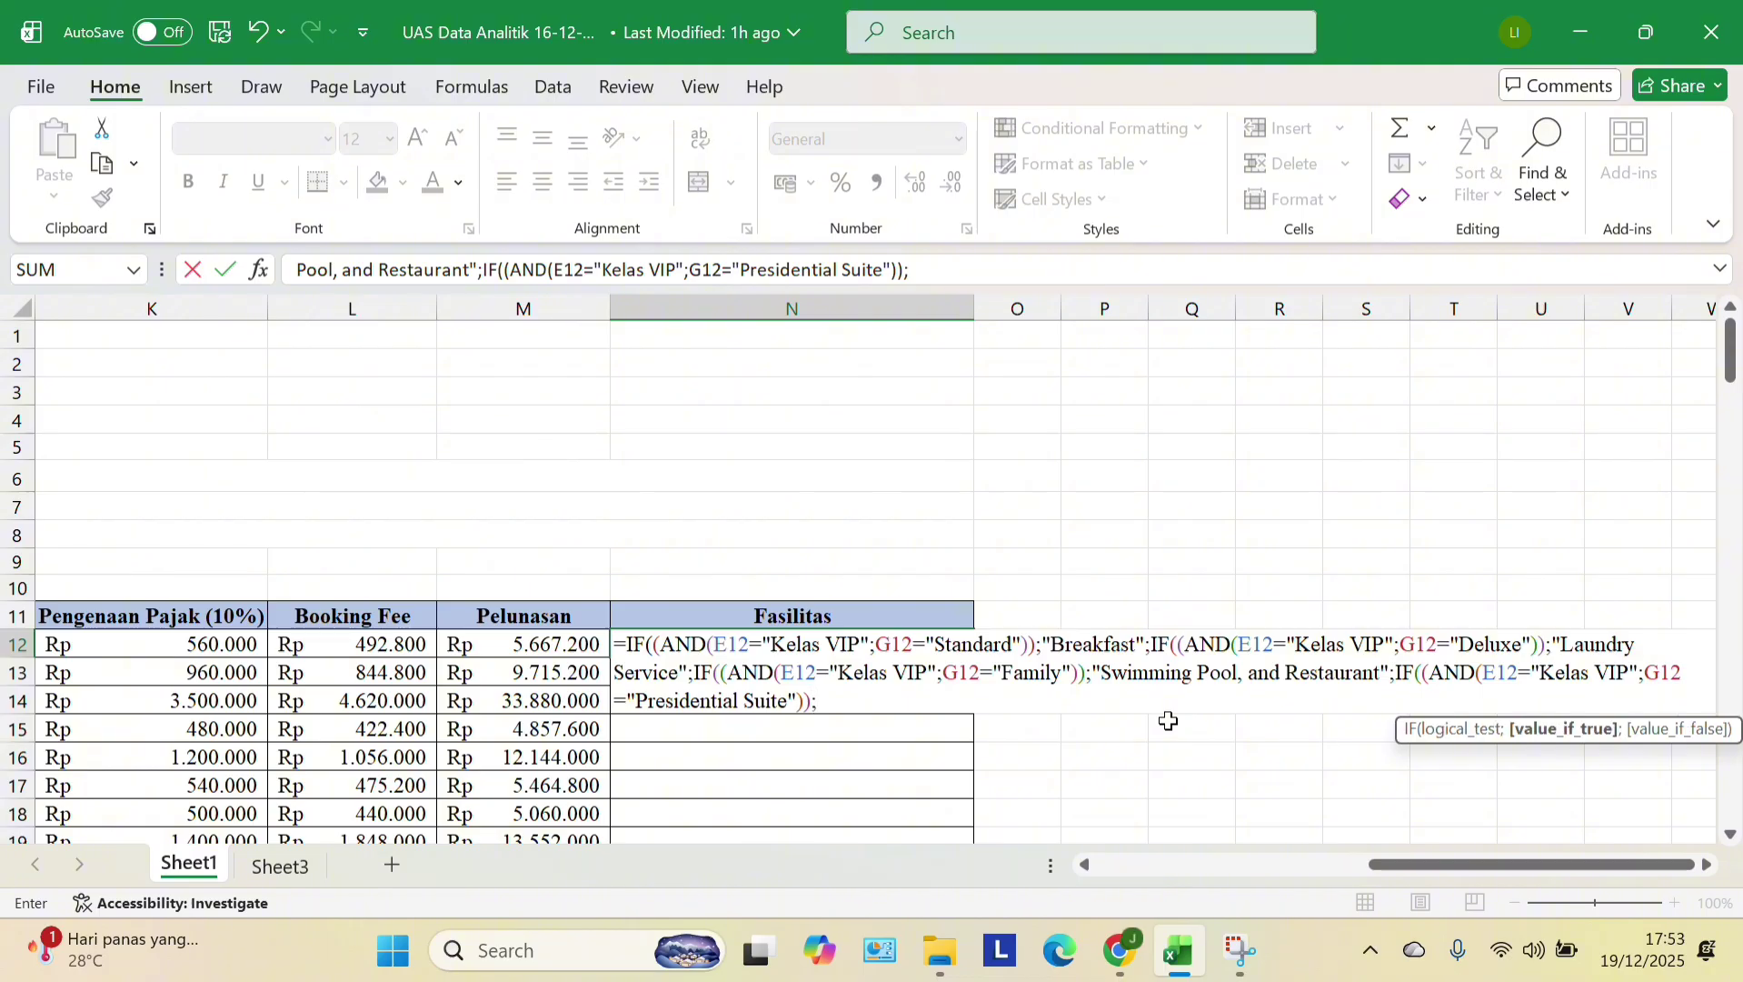
text("Spa, Fitness)
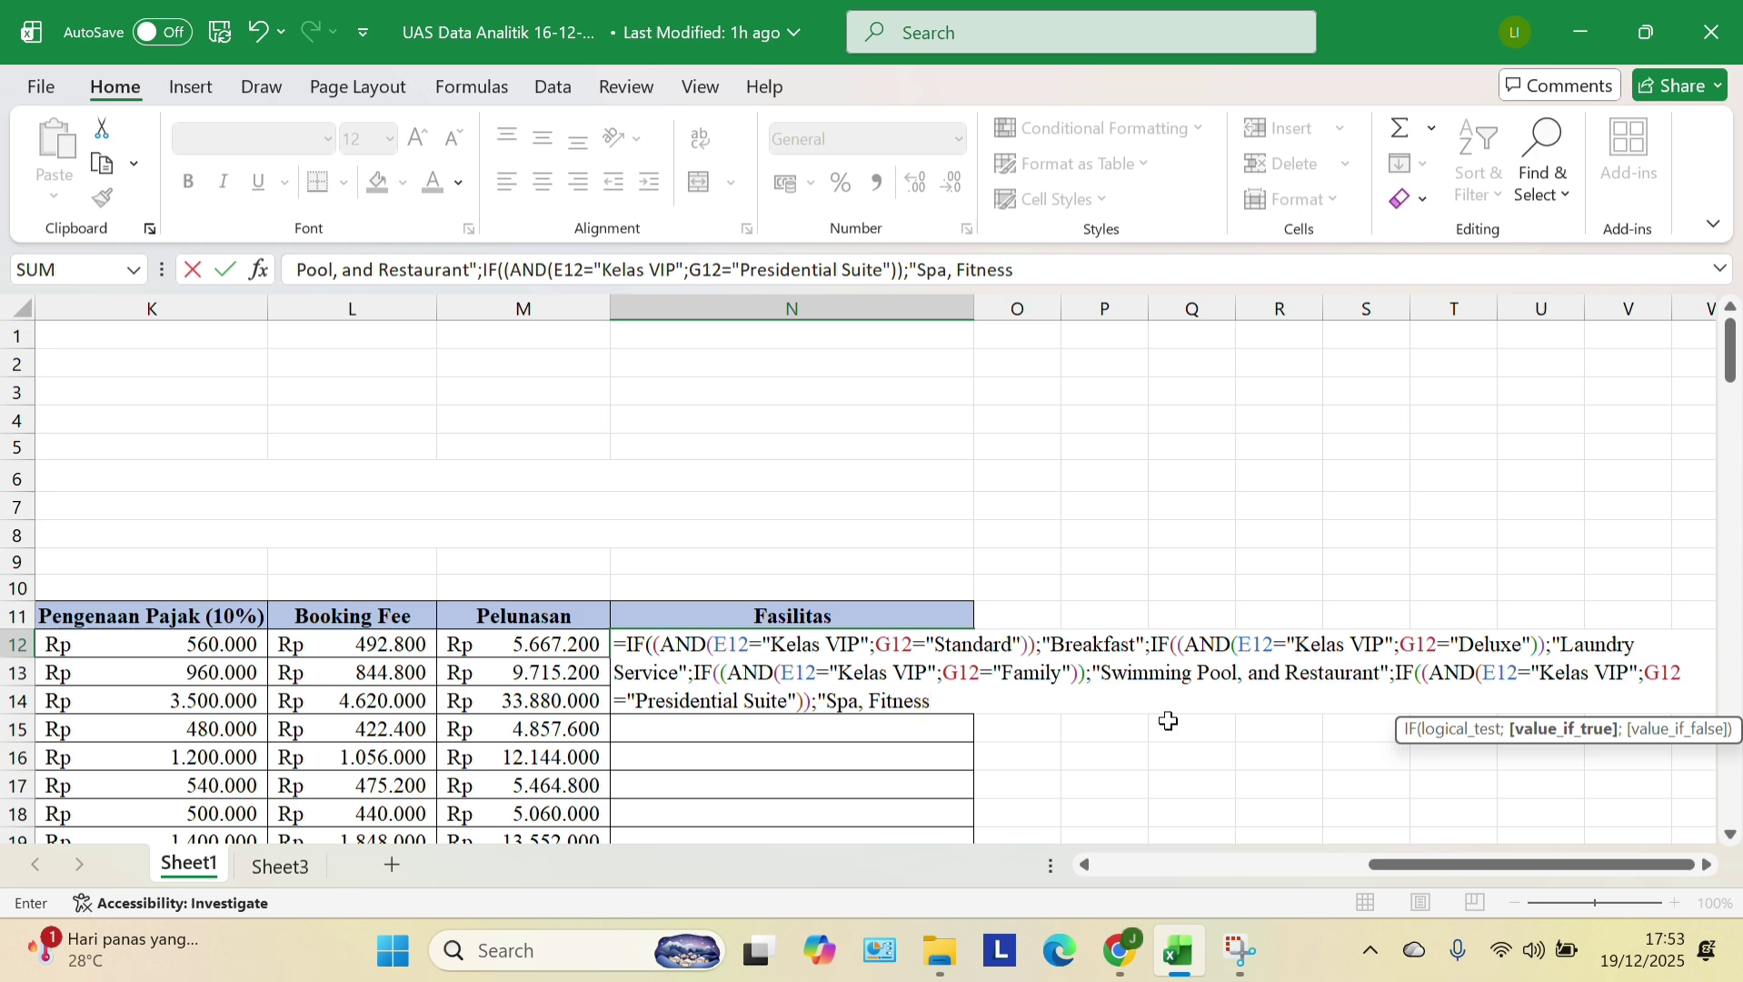
text(, and Tra)
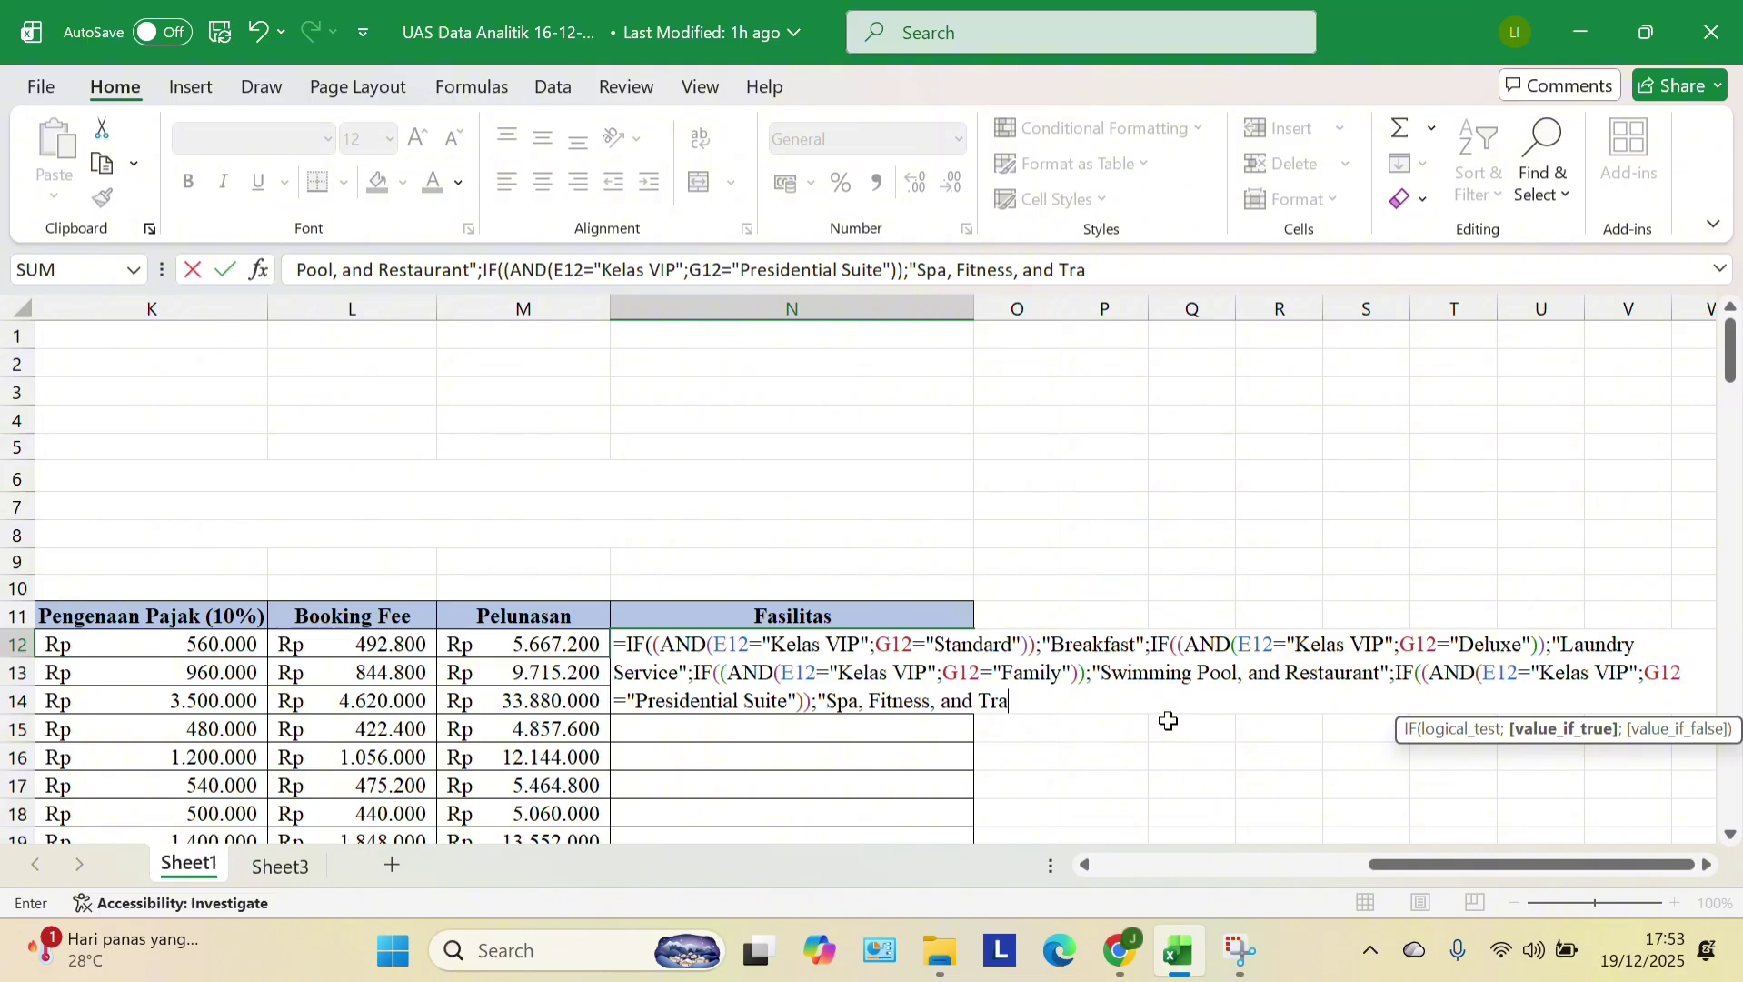
text(nsportatio)
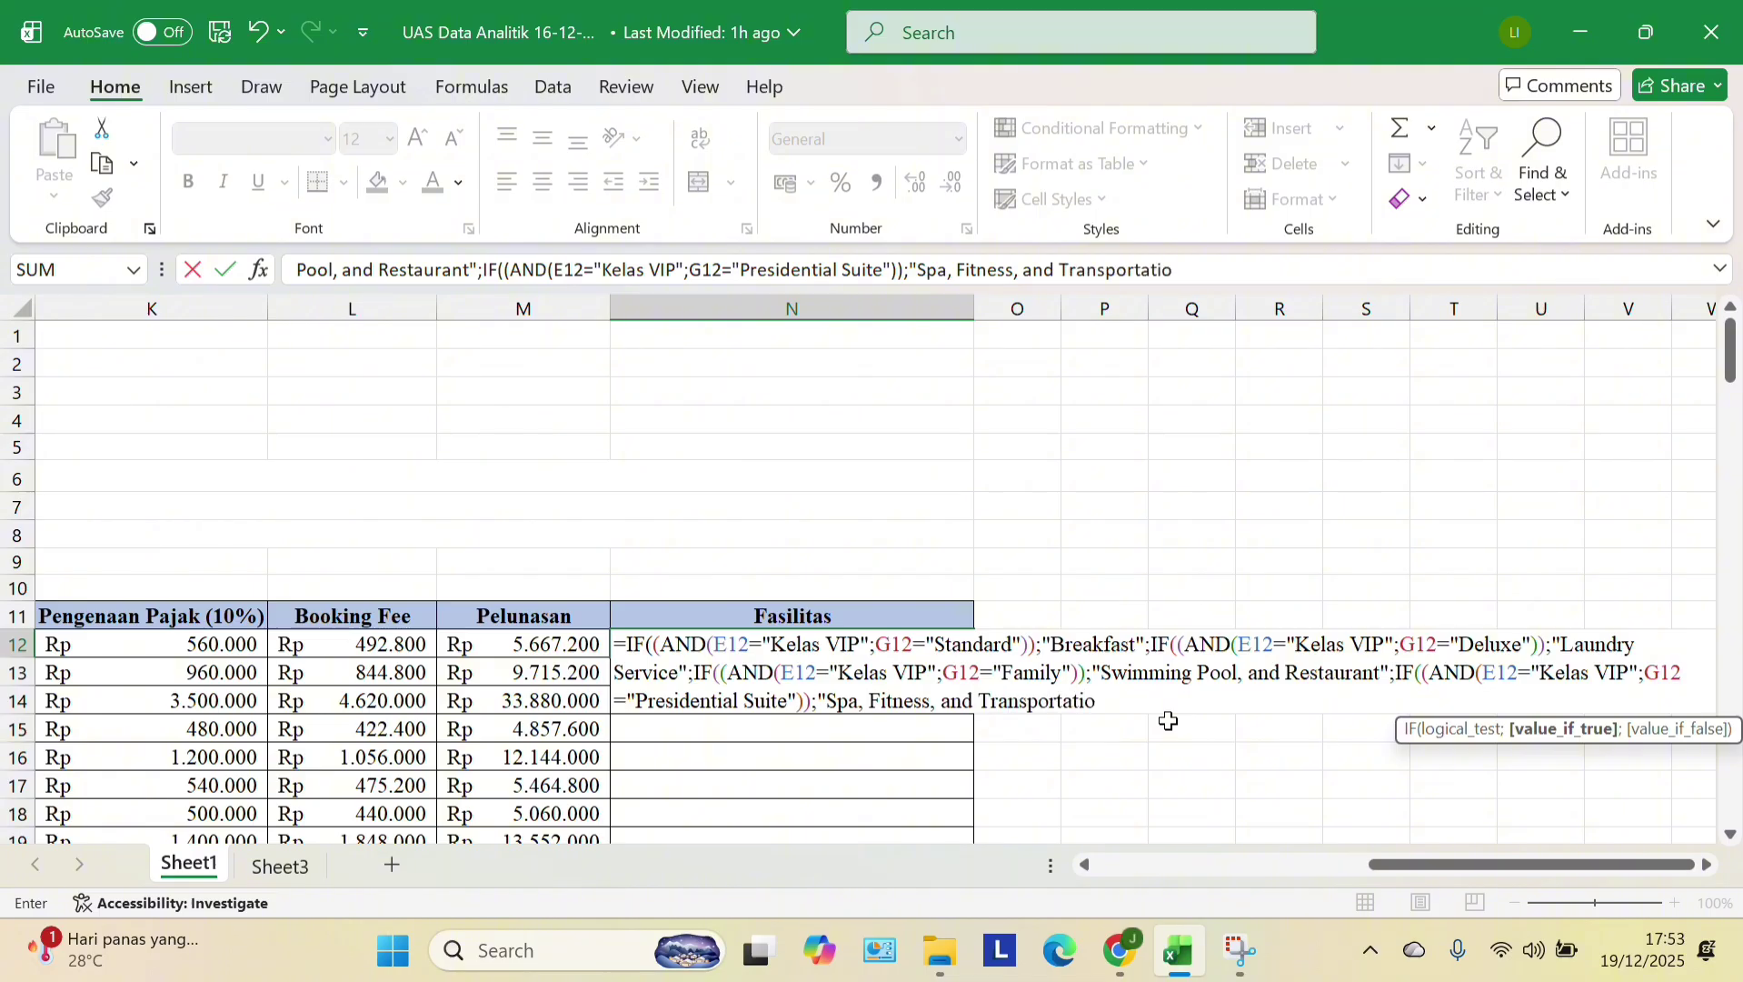
text(n Service)
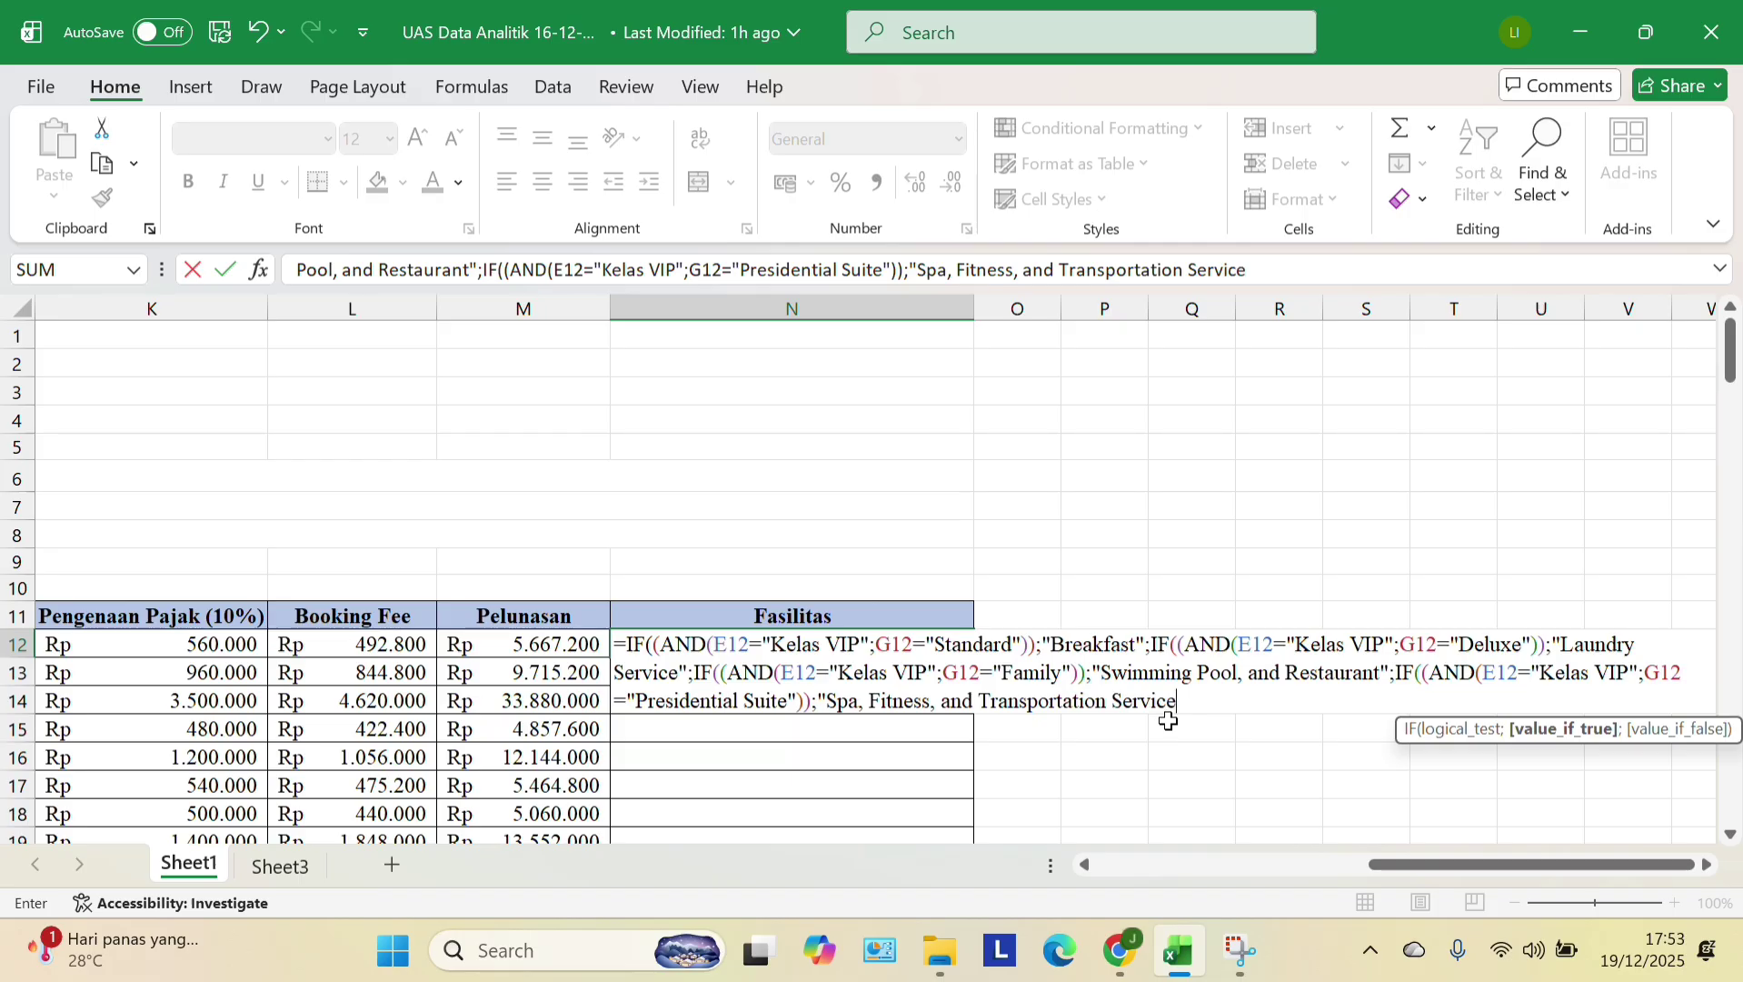
text(")
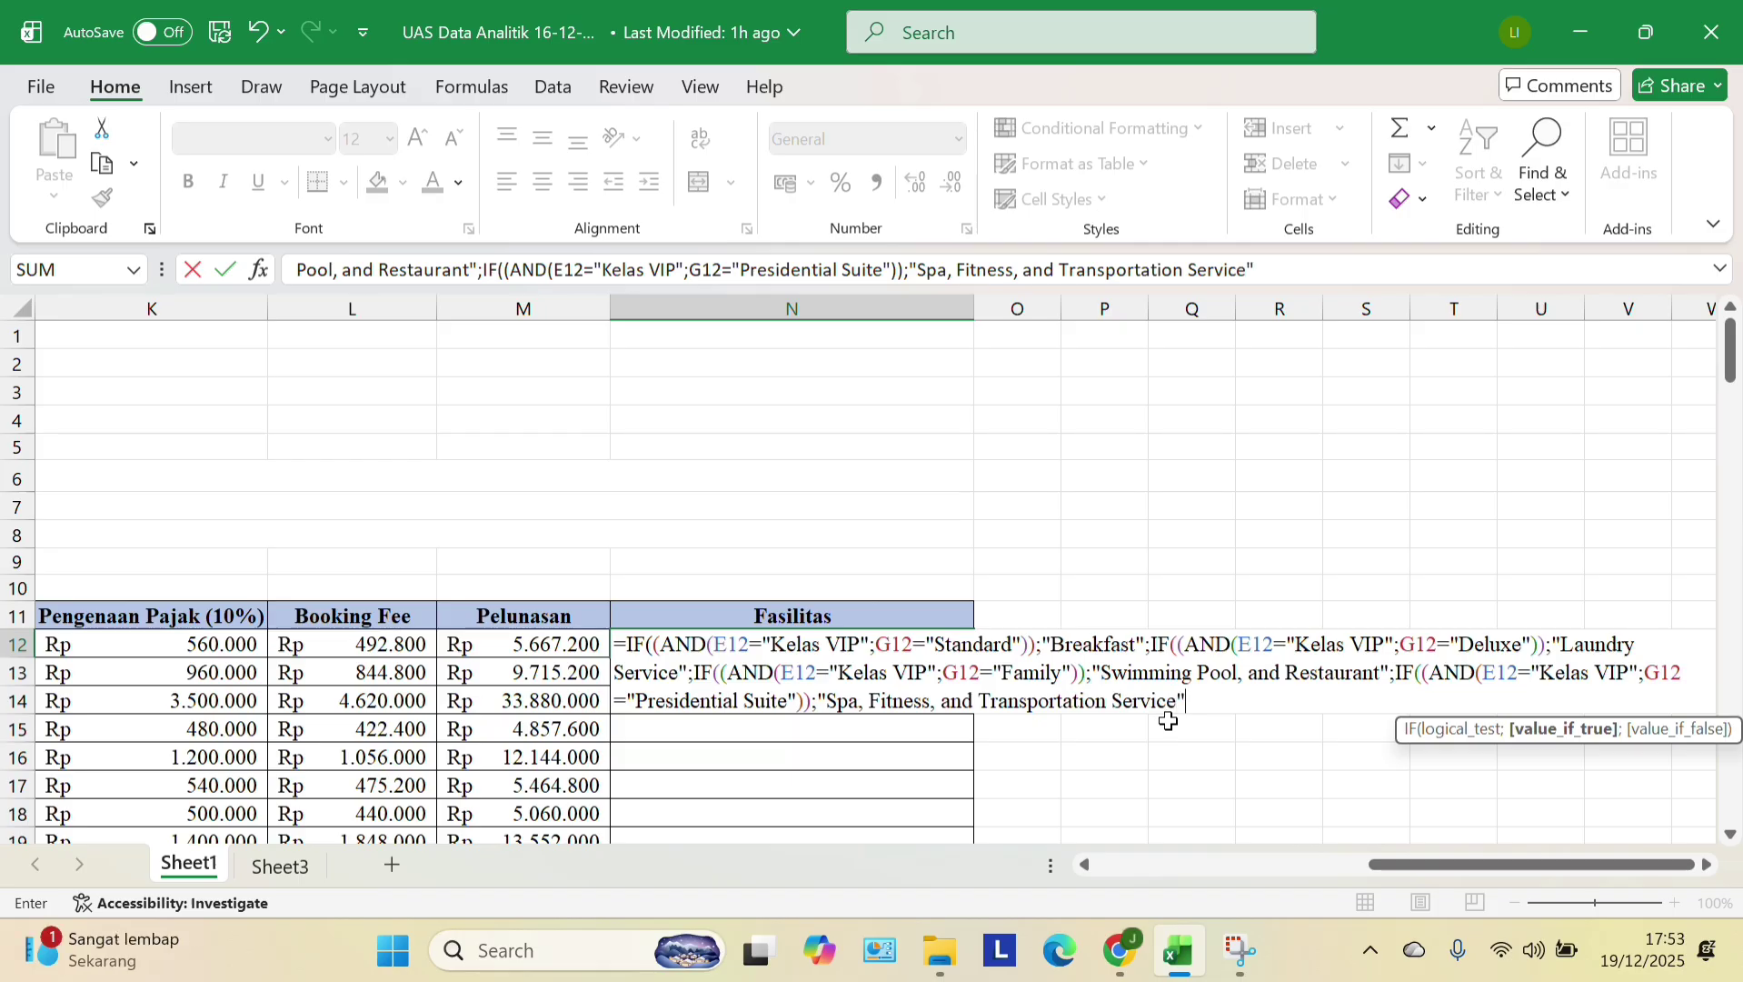
- Set "-" as the final false result, close all nested IFs and enter the Fasilitas formula in N12
text(;)
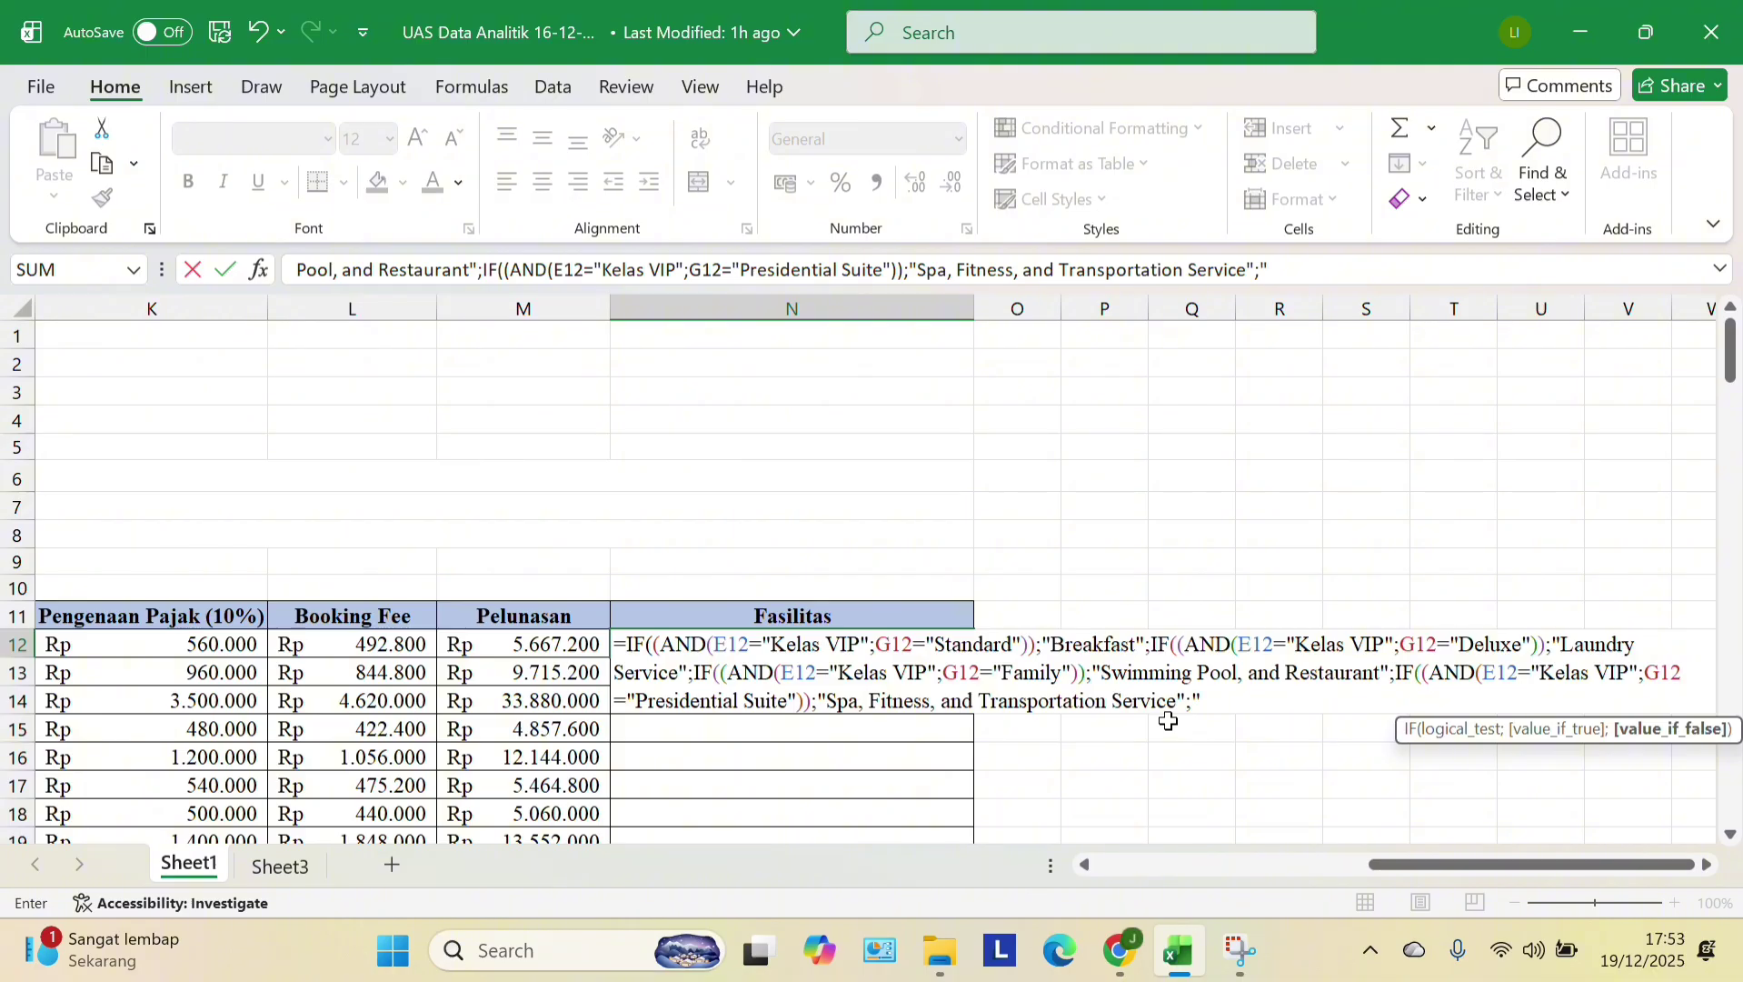
text("-")
text())))
key(Return)
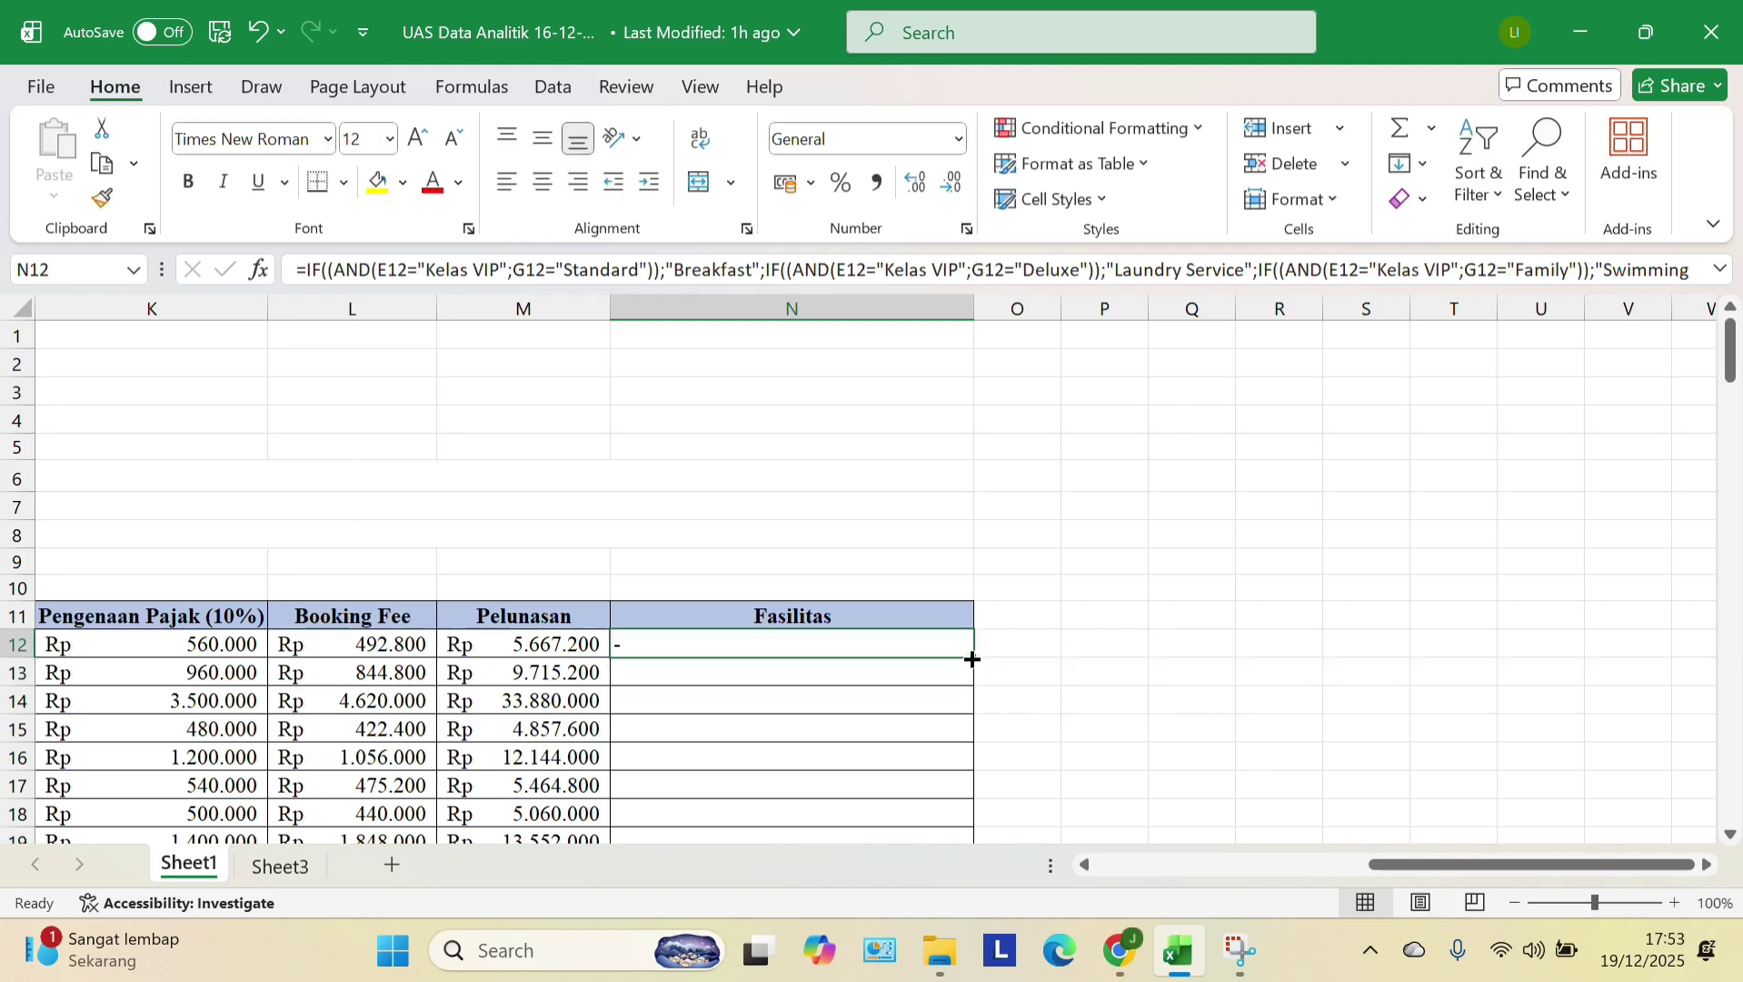
- Fill the Fasilitas formula from N12 down to the last guest row, N126
drag(971, 660, 950, 693)
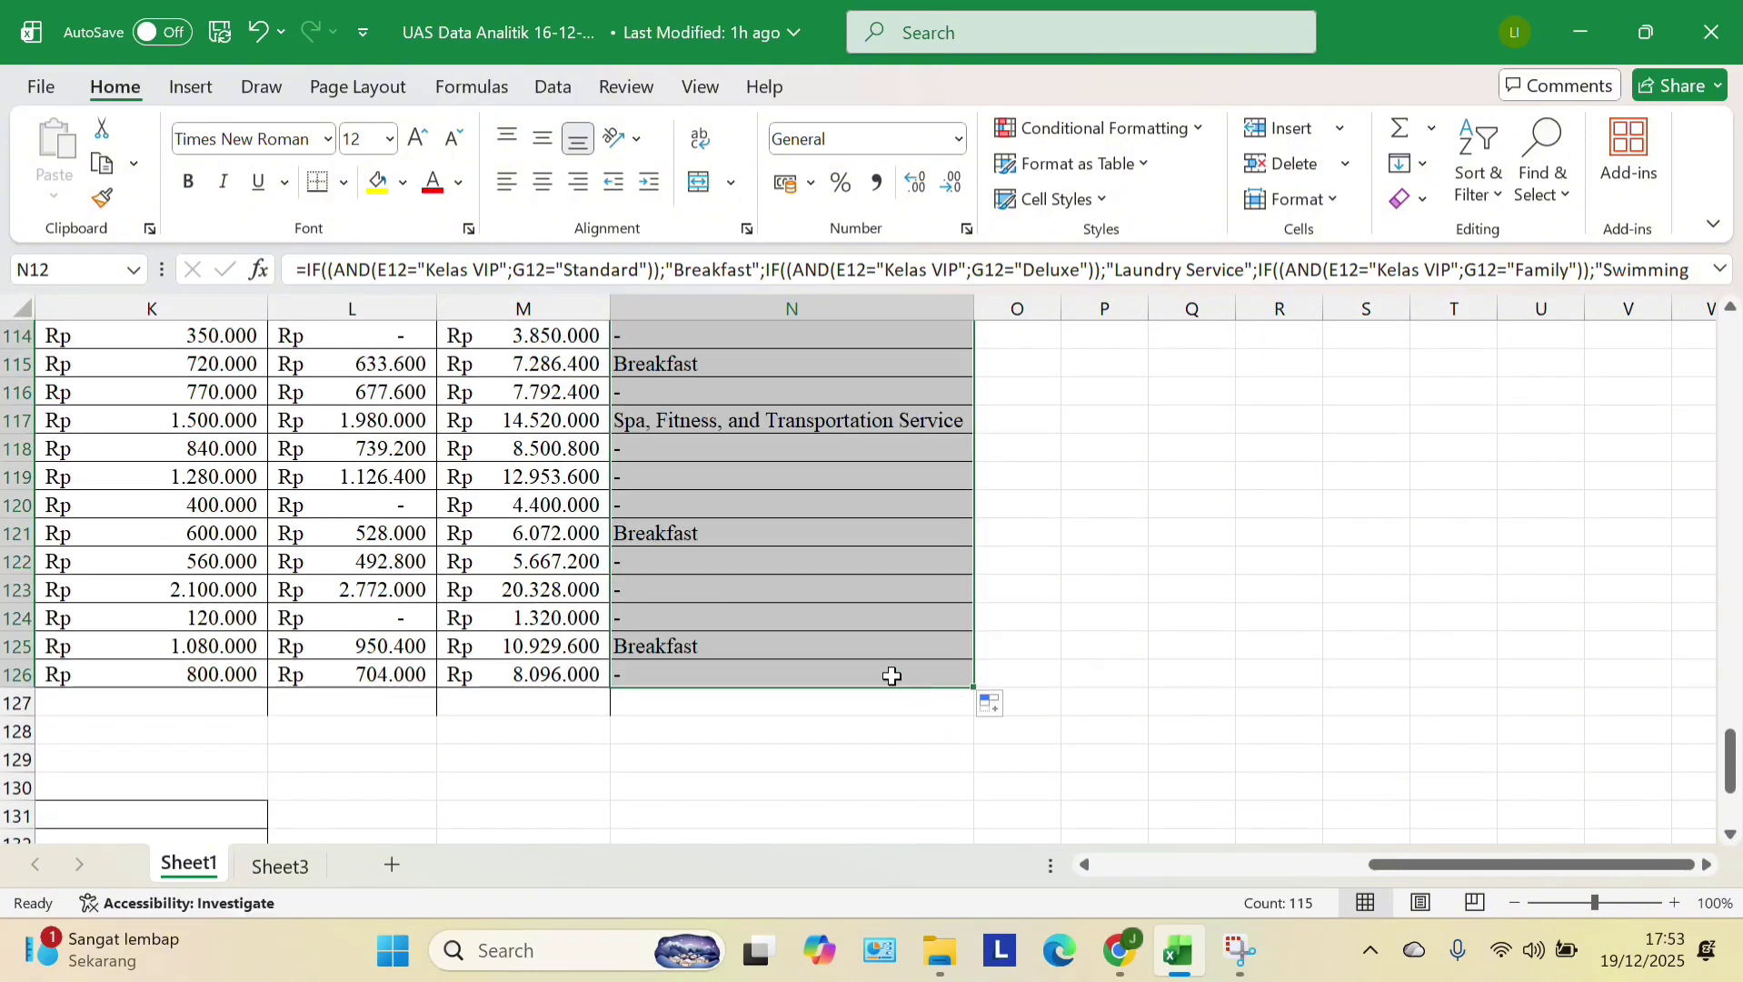
scroll(900, 537, up, 20)
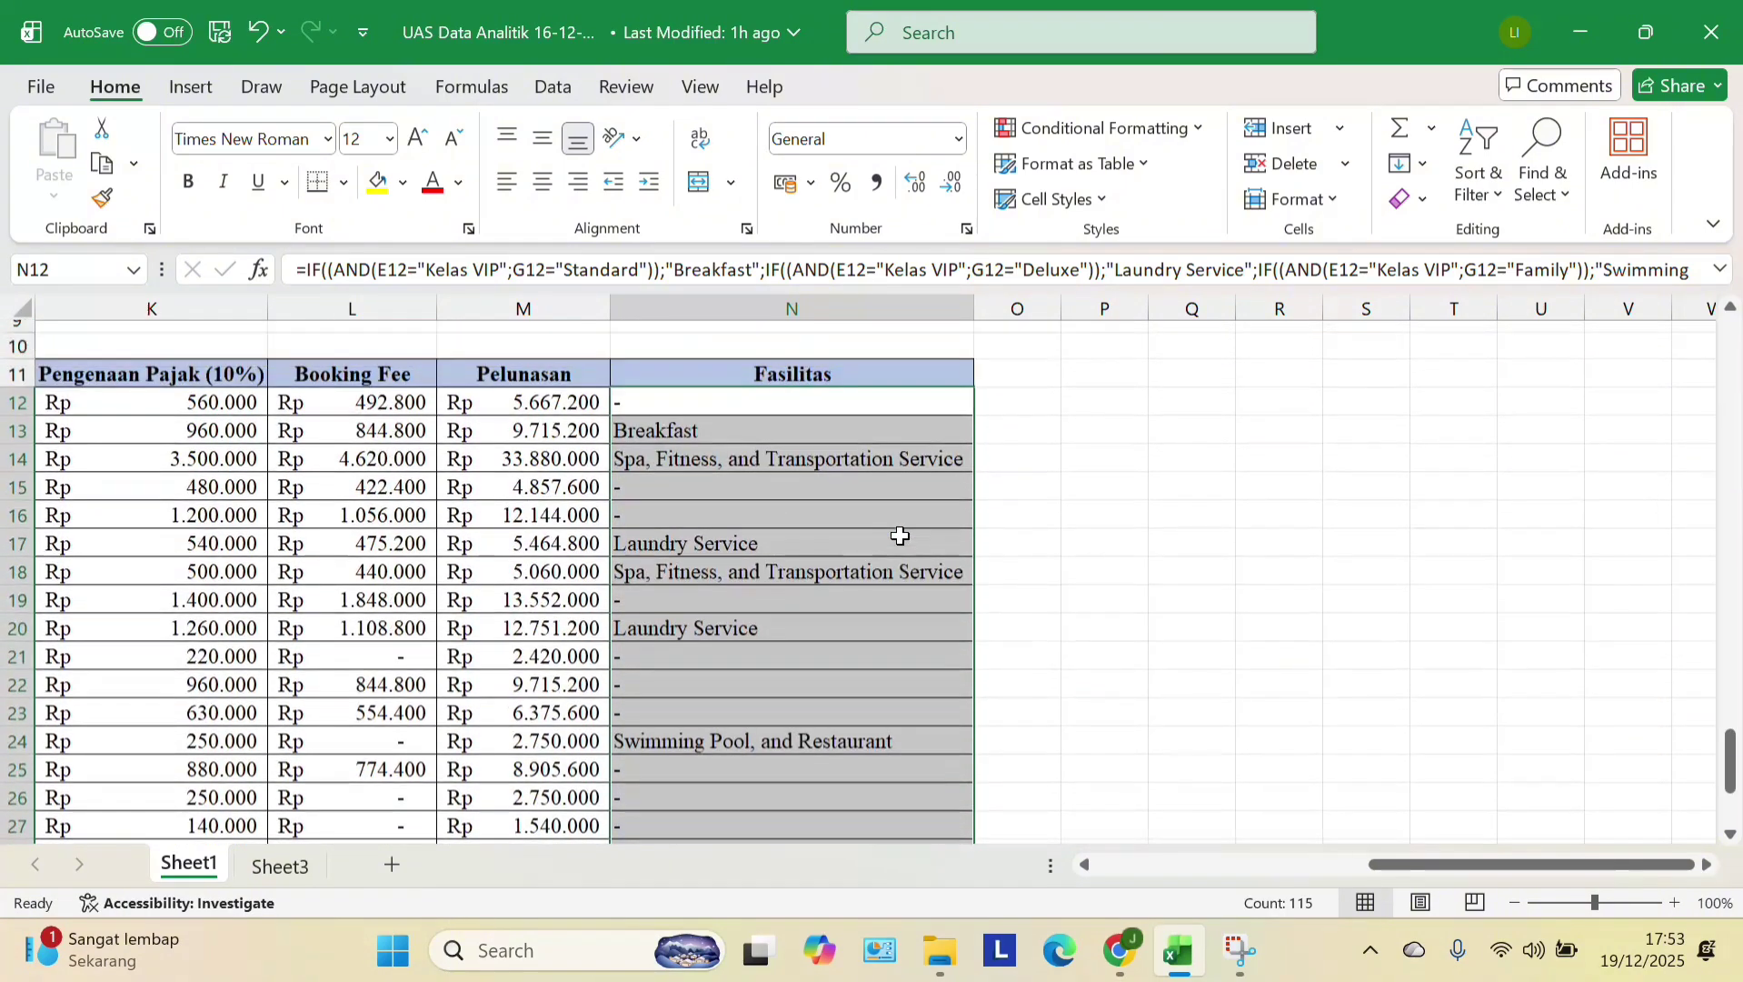
scroll(900, 536, up, 1)
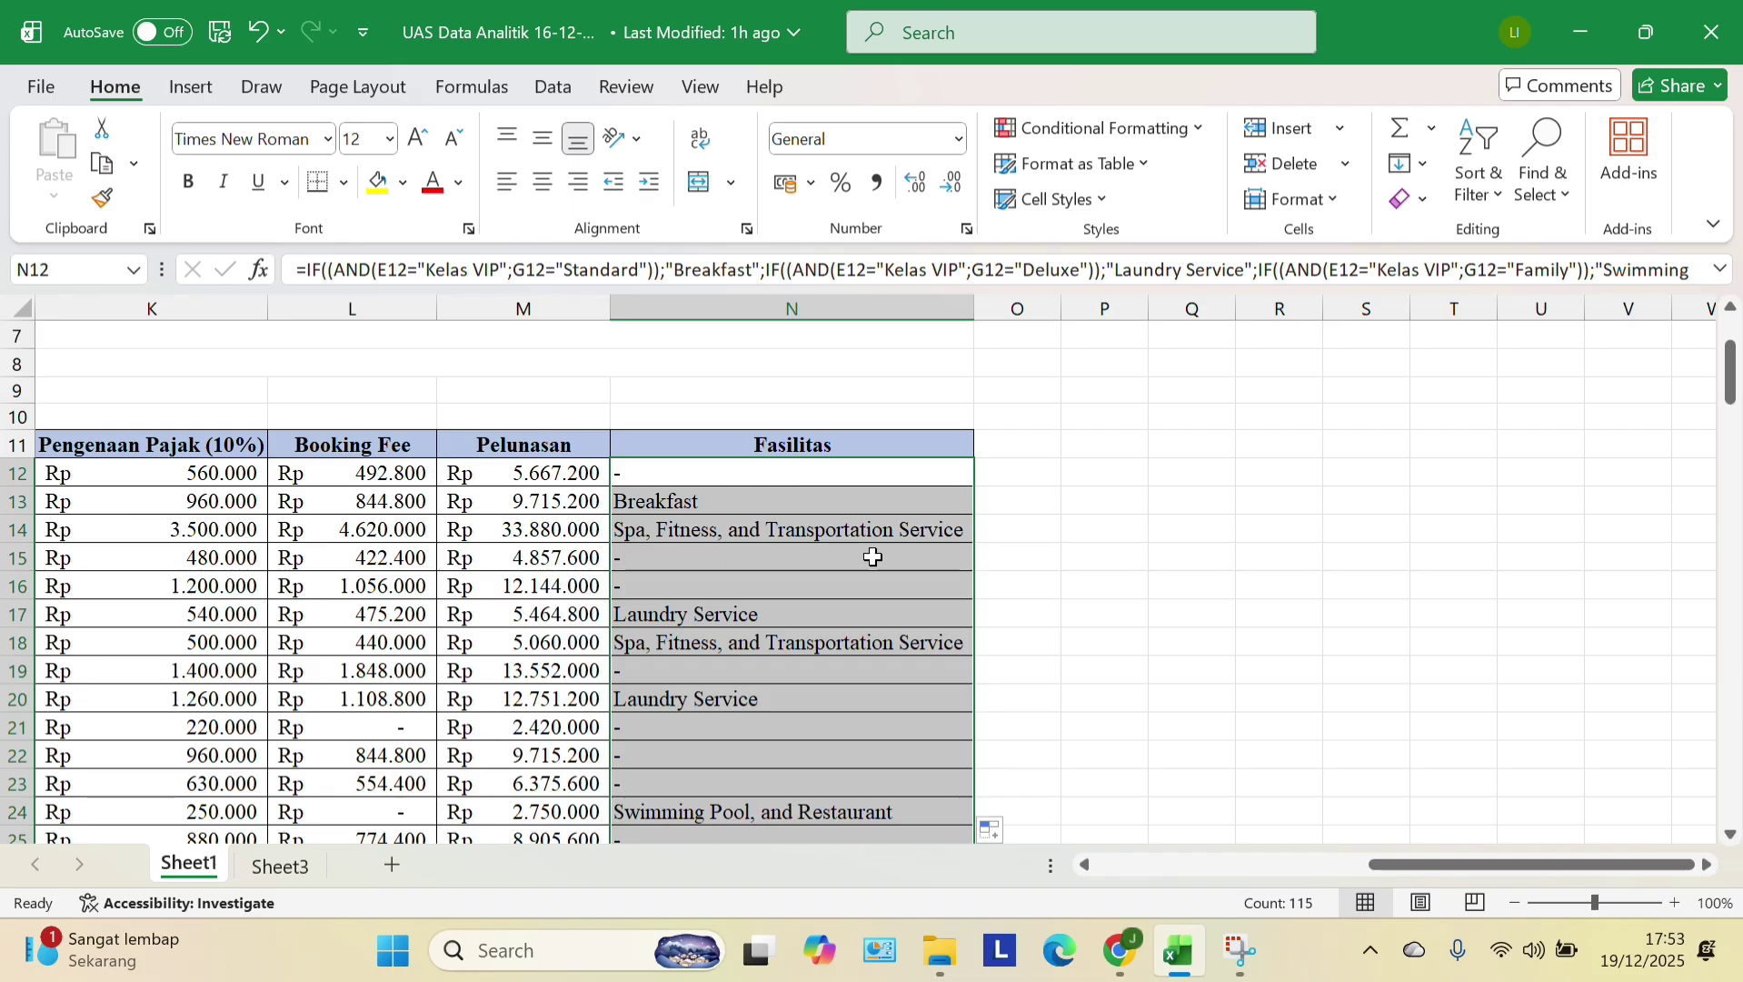
click(813, 585)
- Enter an AVERAGE formula over all guests' Biaya values in the Mean cell J127
scroll(809, 596, down, 20)
scroll(809, 596, left, 3)
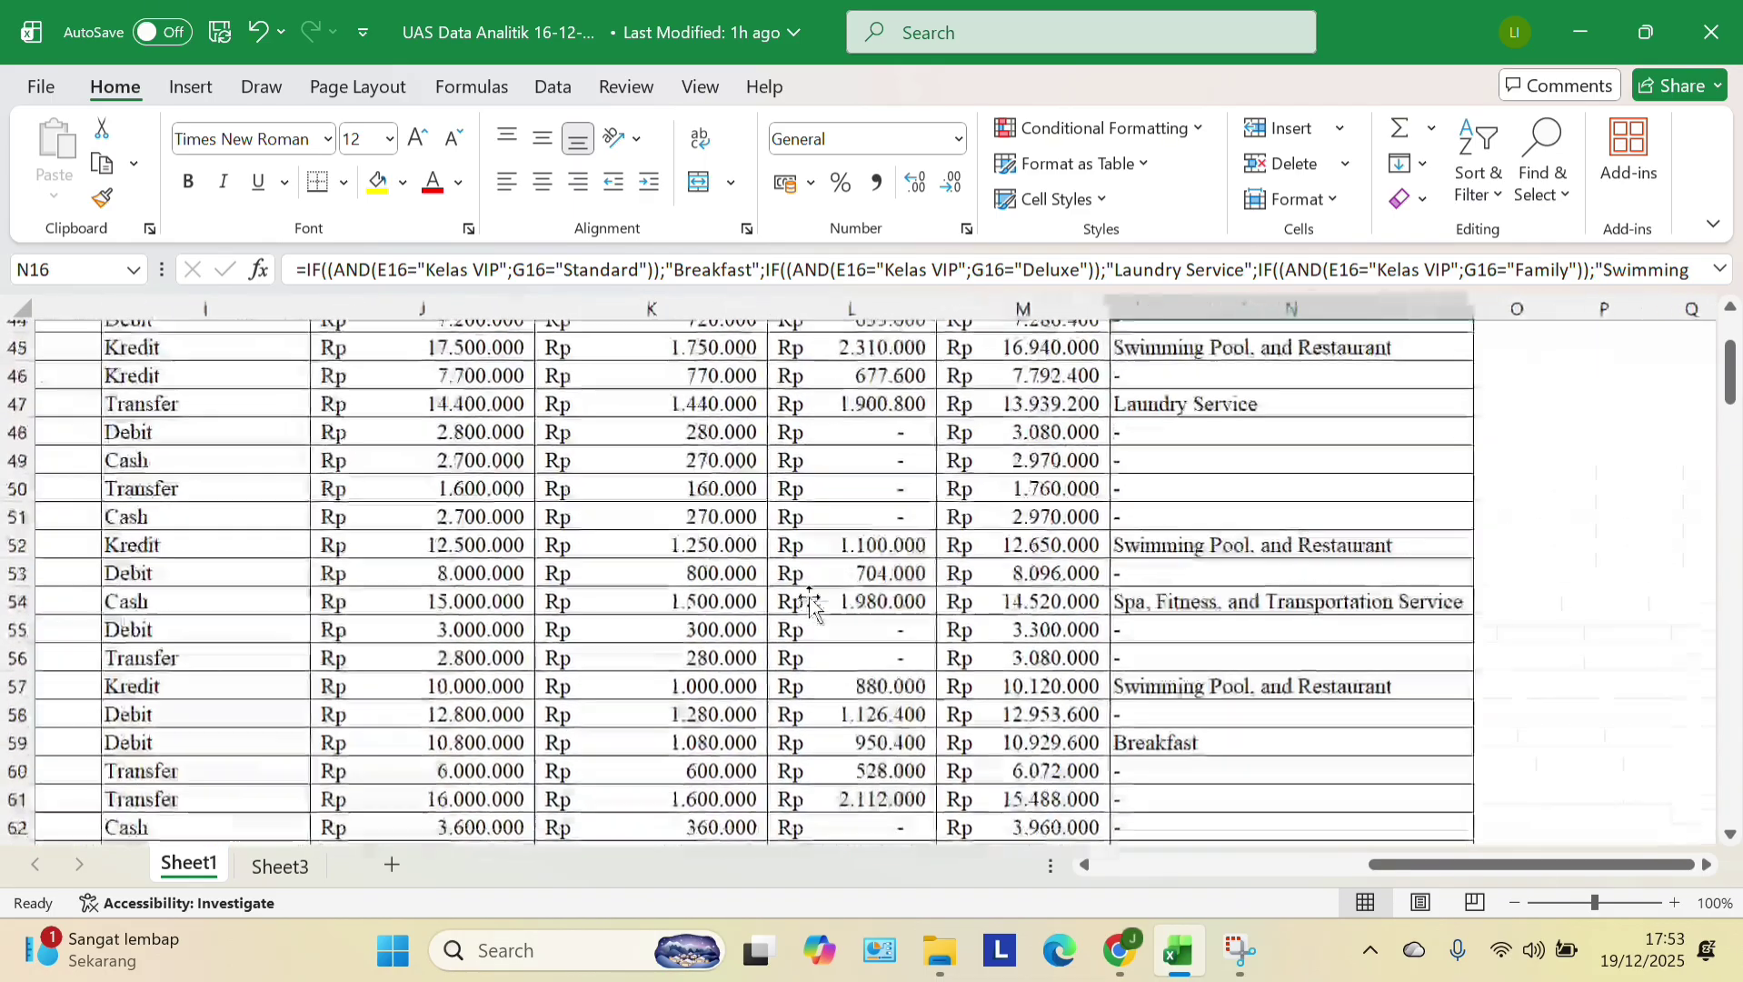
scroll(807, 600, down, 14)
scroll(806, 601, up, 12)
scroll(814, 605, down, 2)
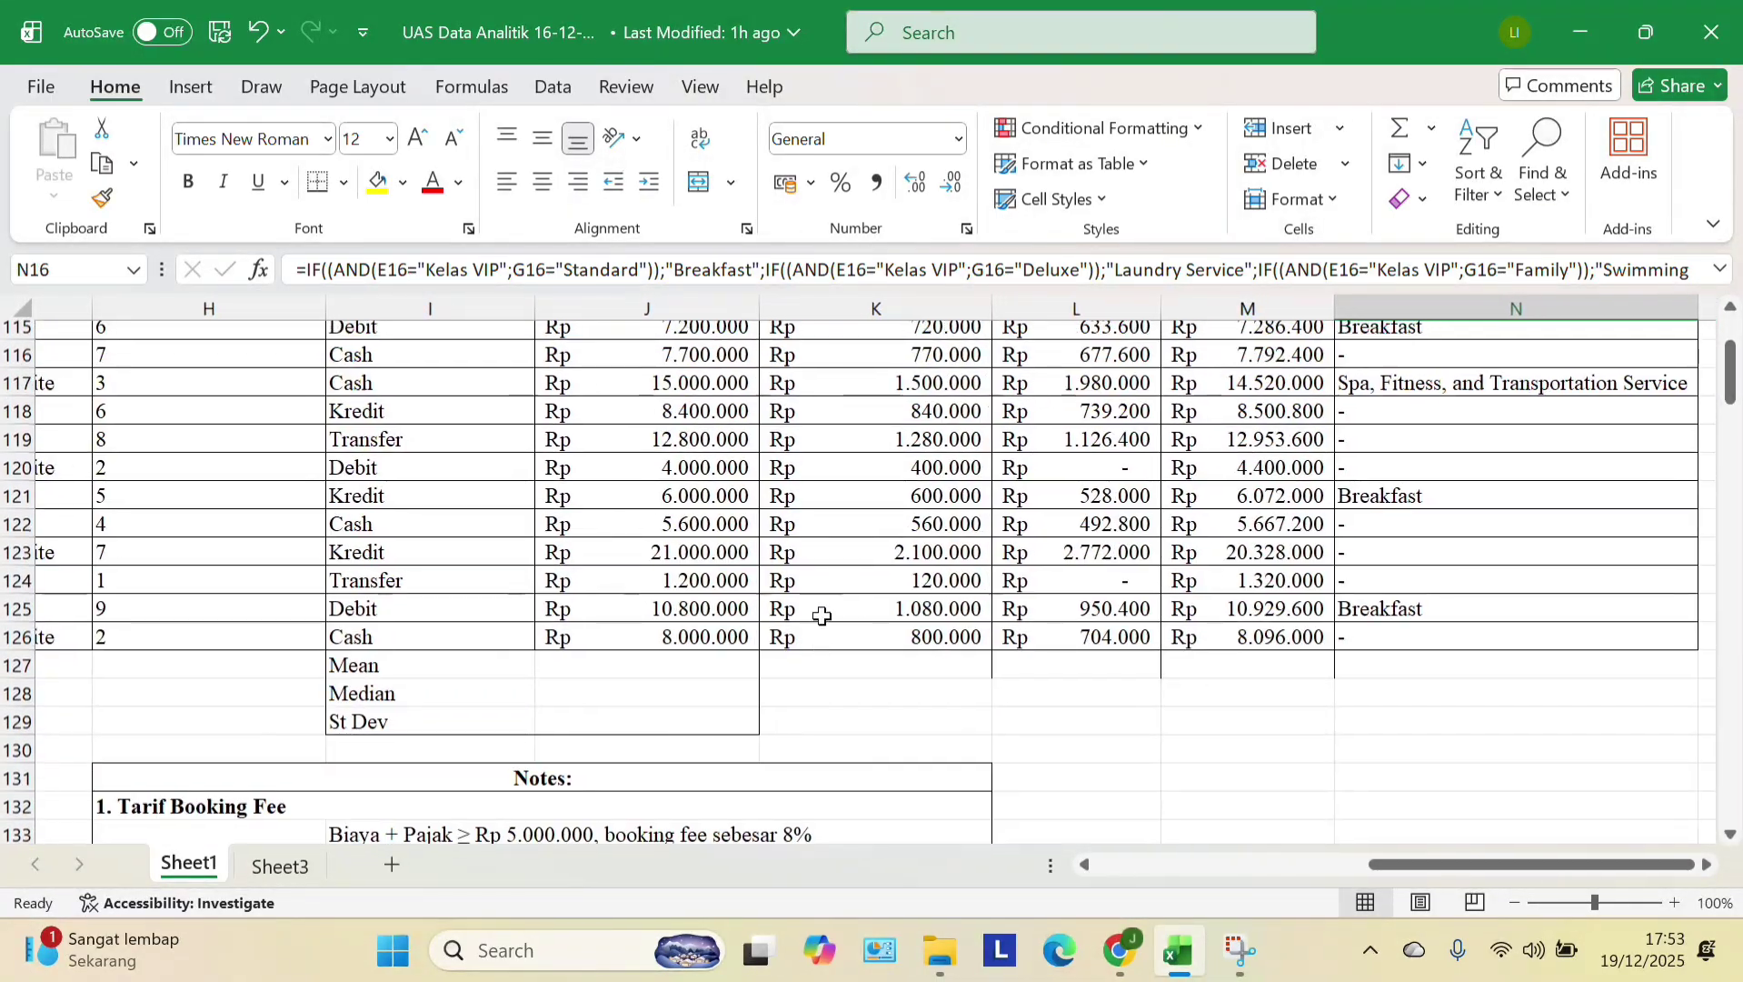
scroll(476, 672, right, 1)
click(582, 666)
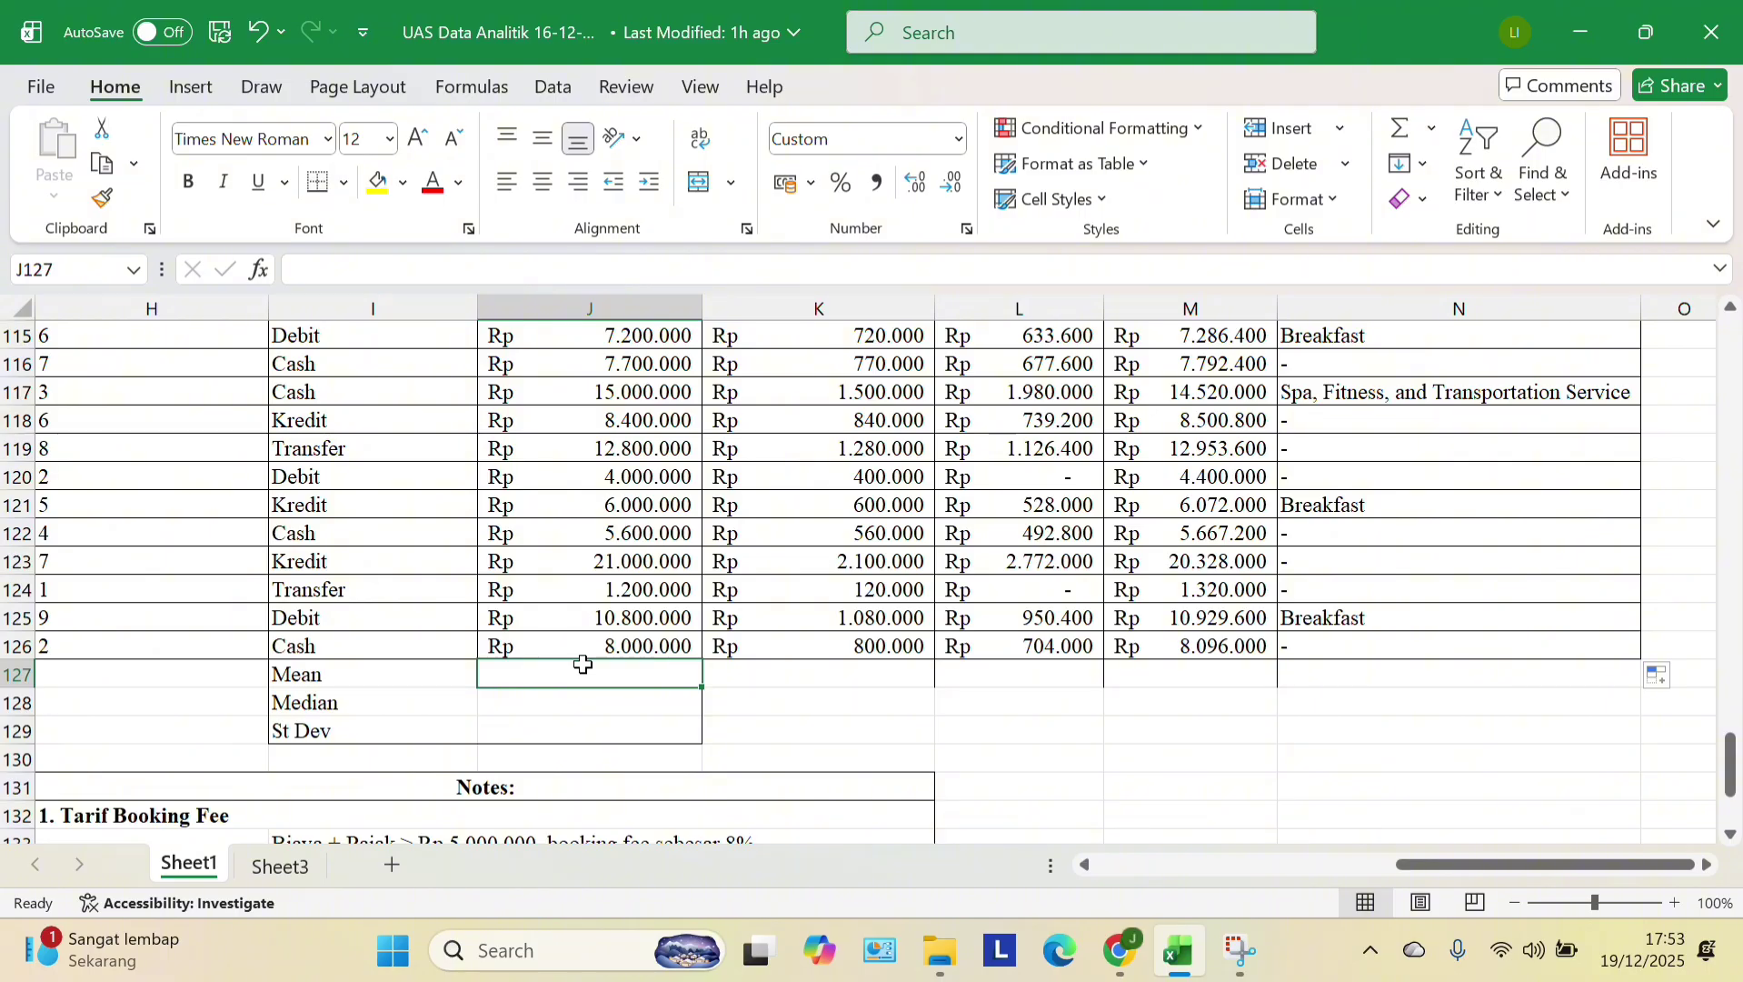
text(=)
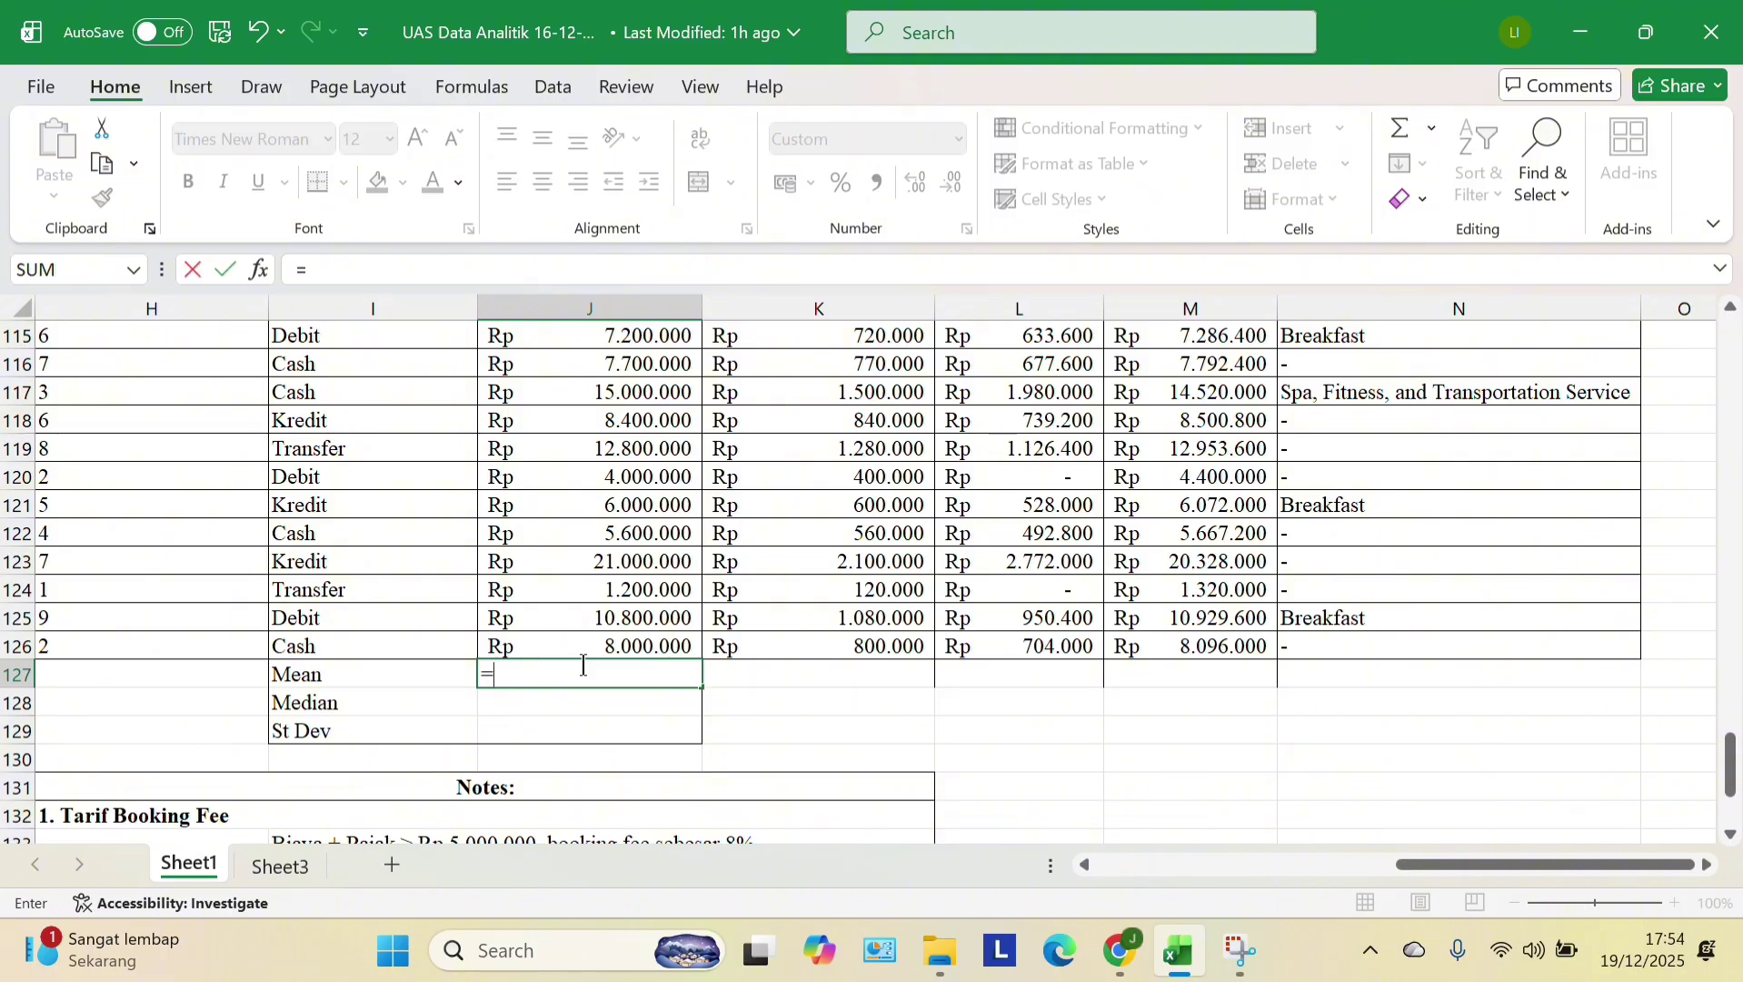
text(ave)
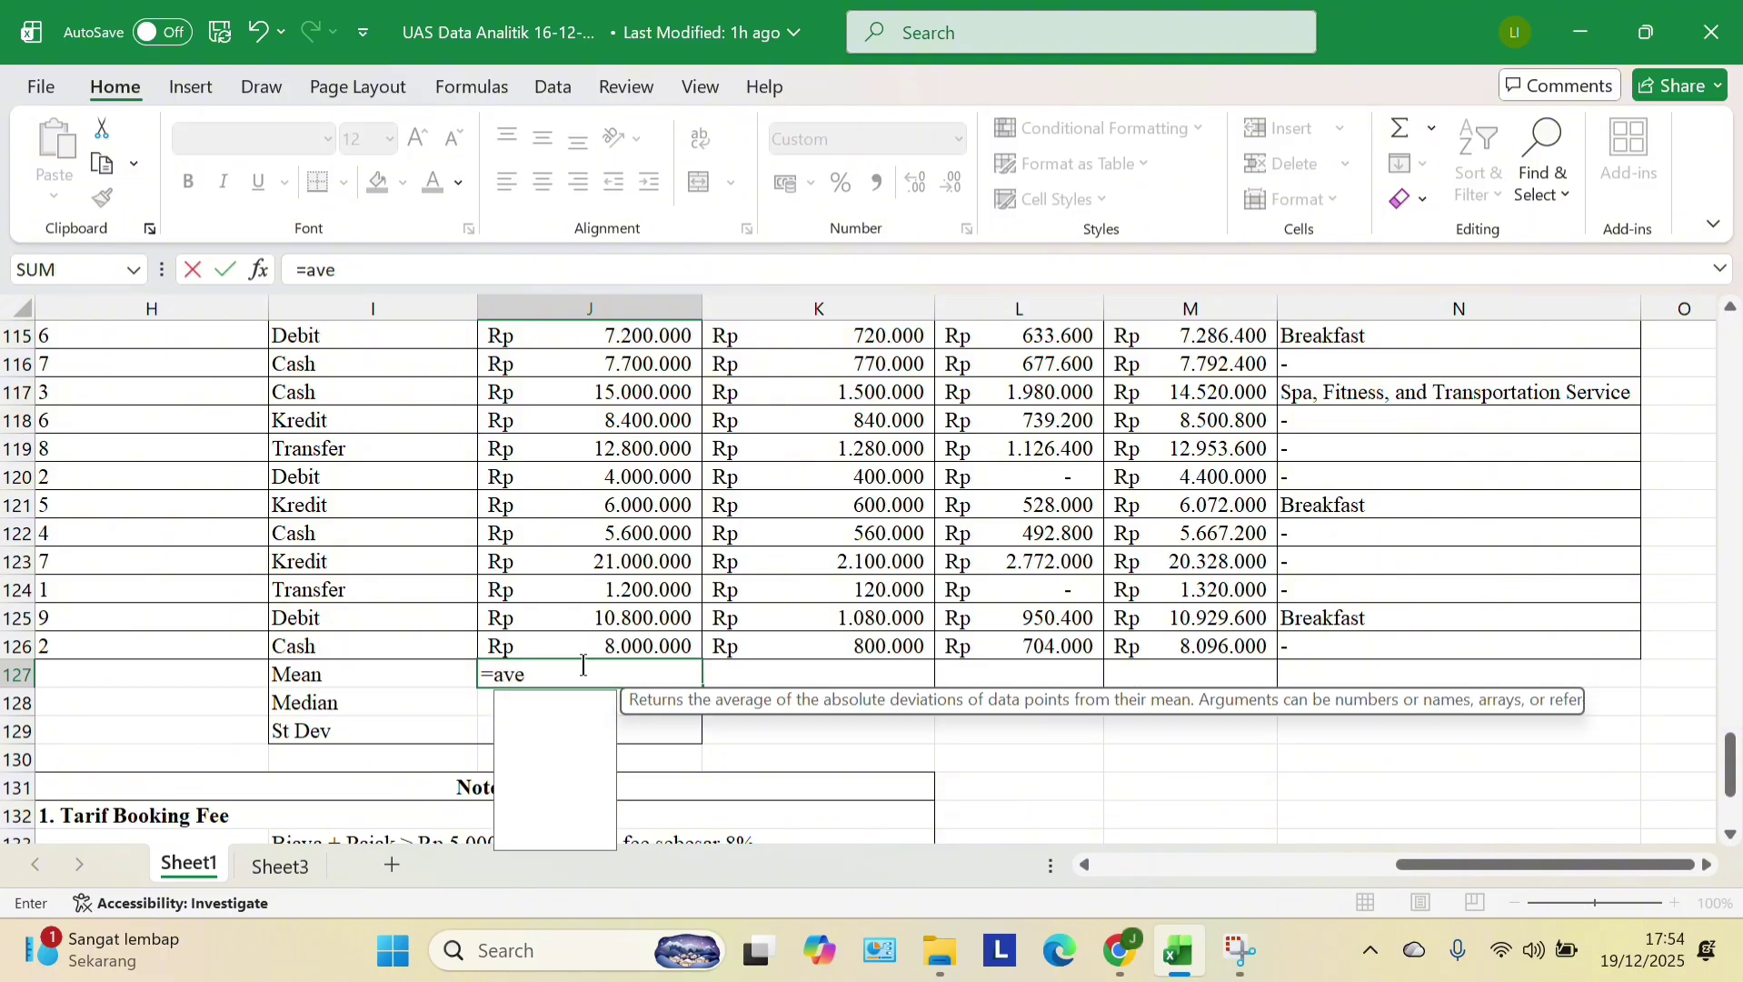
text(rage()
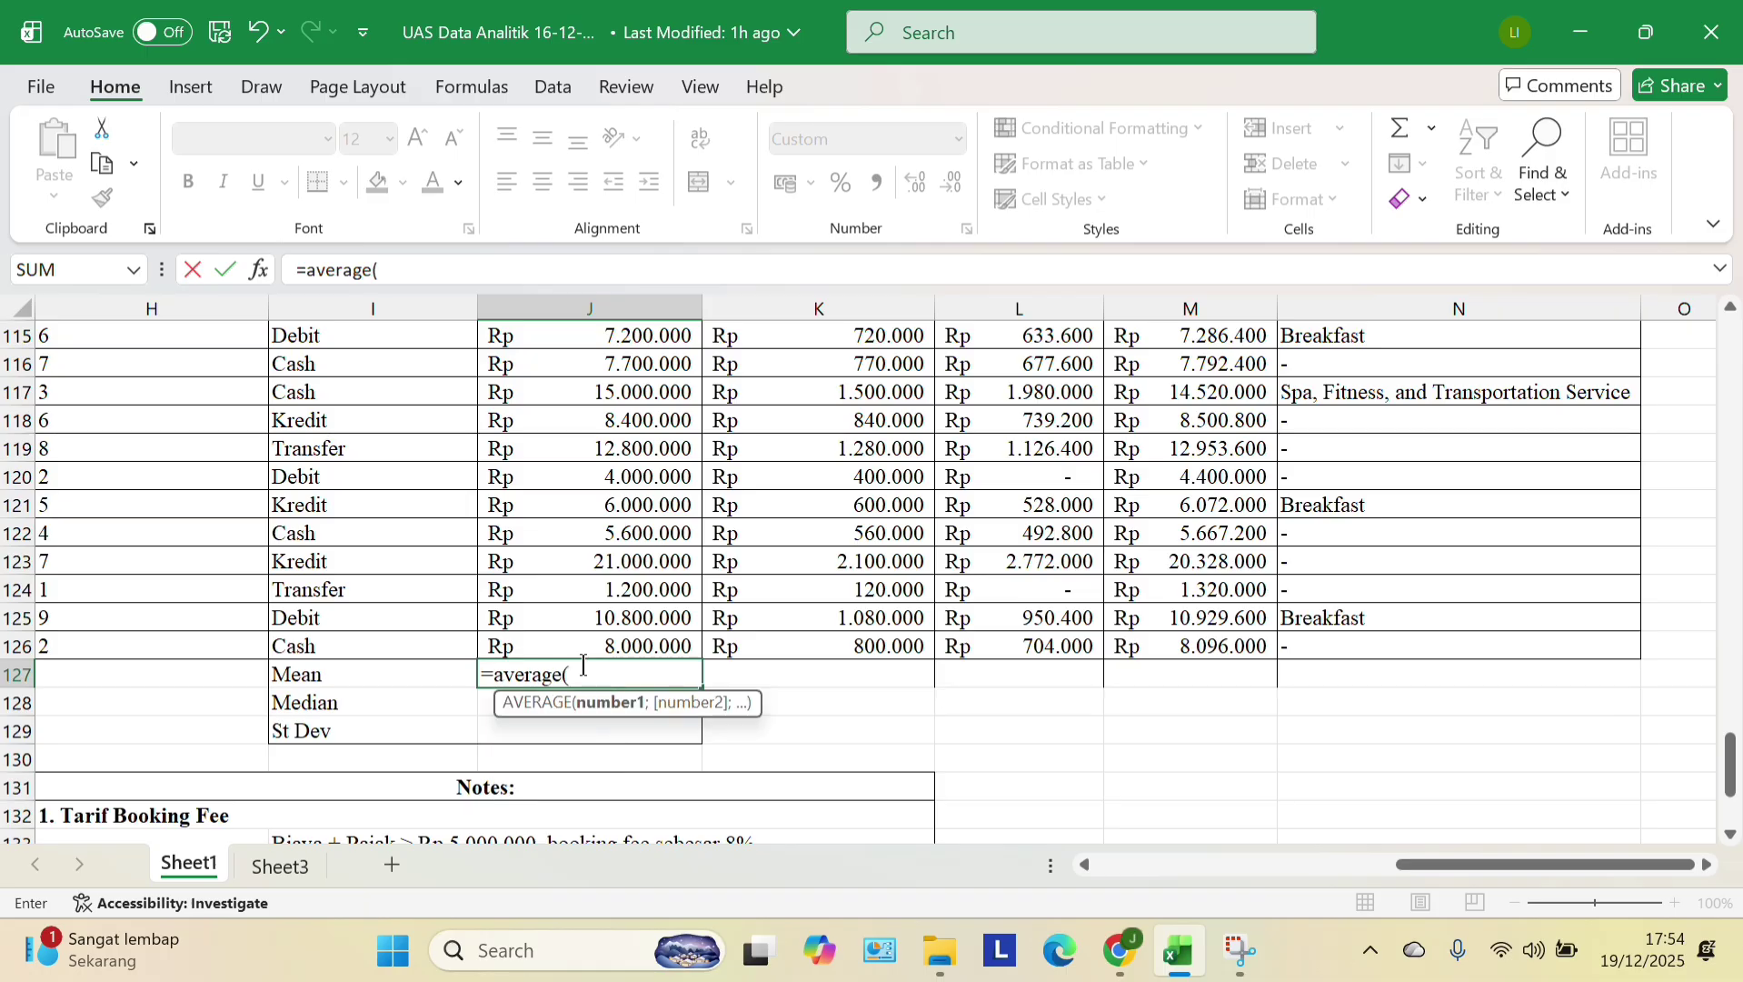
scroll(582, 665, up, 20)
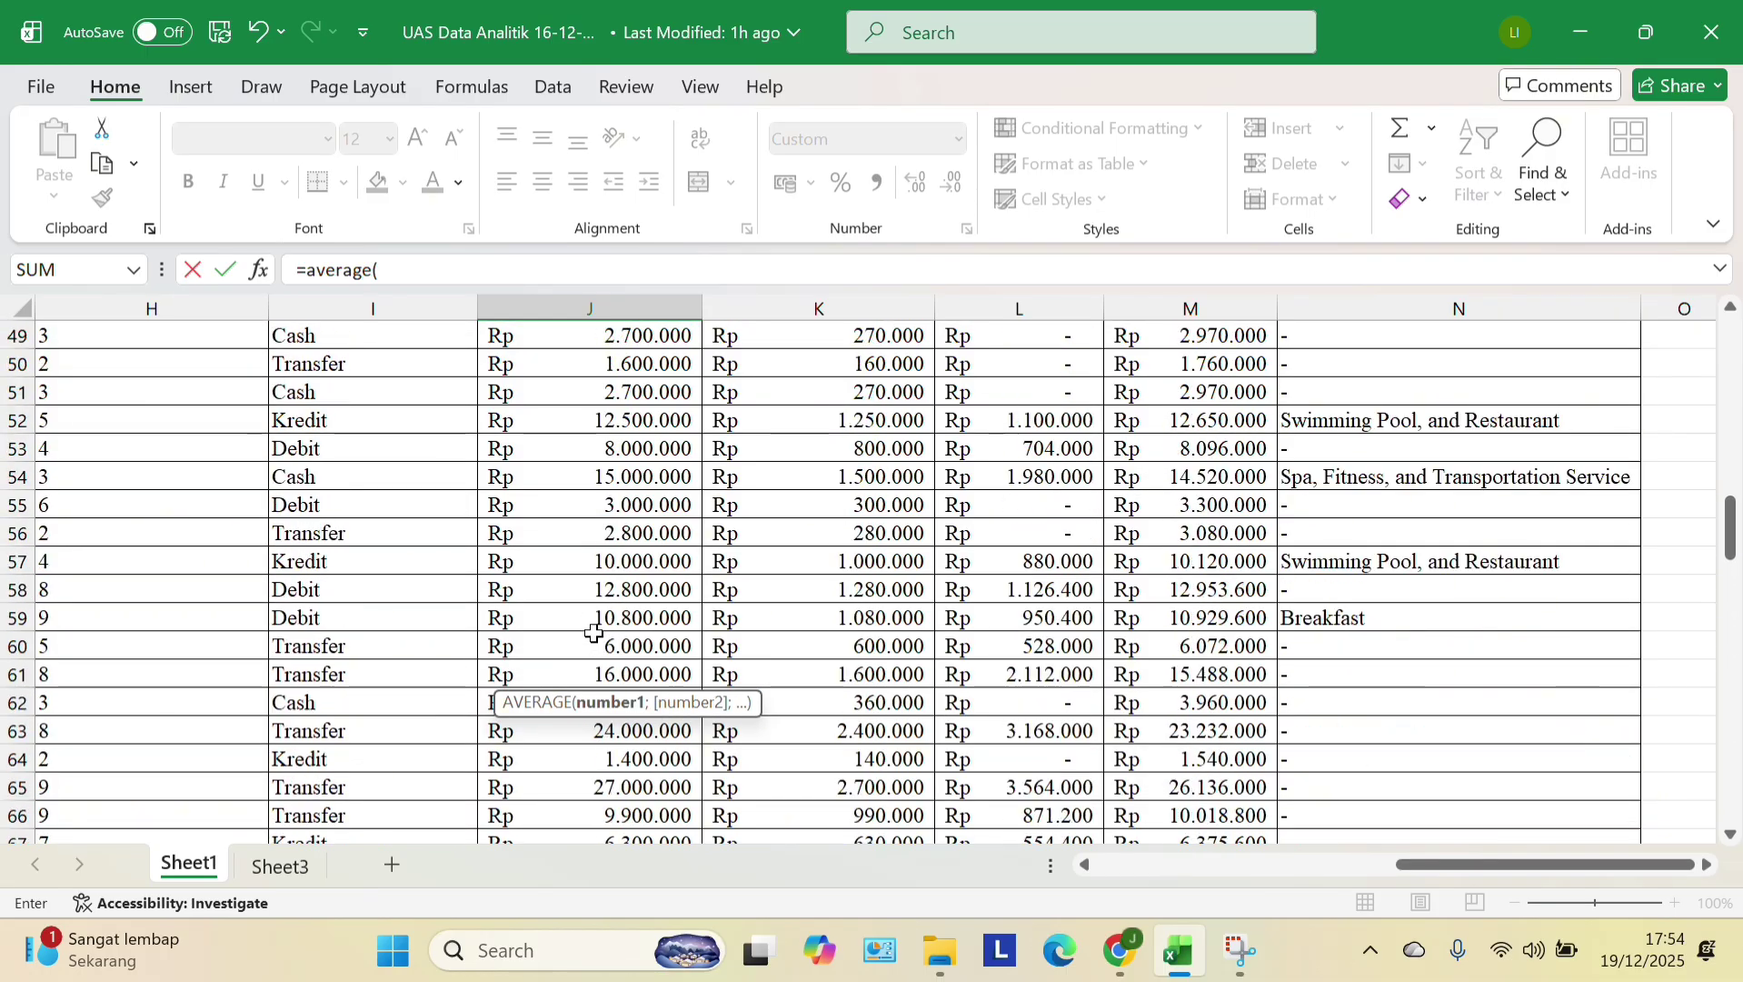
scroll(600, 630, up, 8)
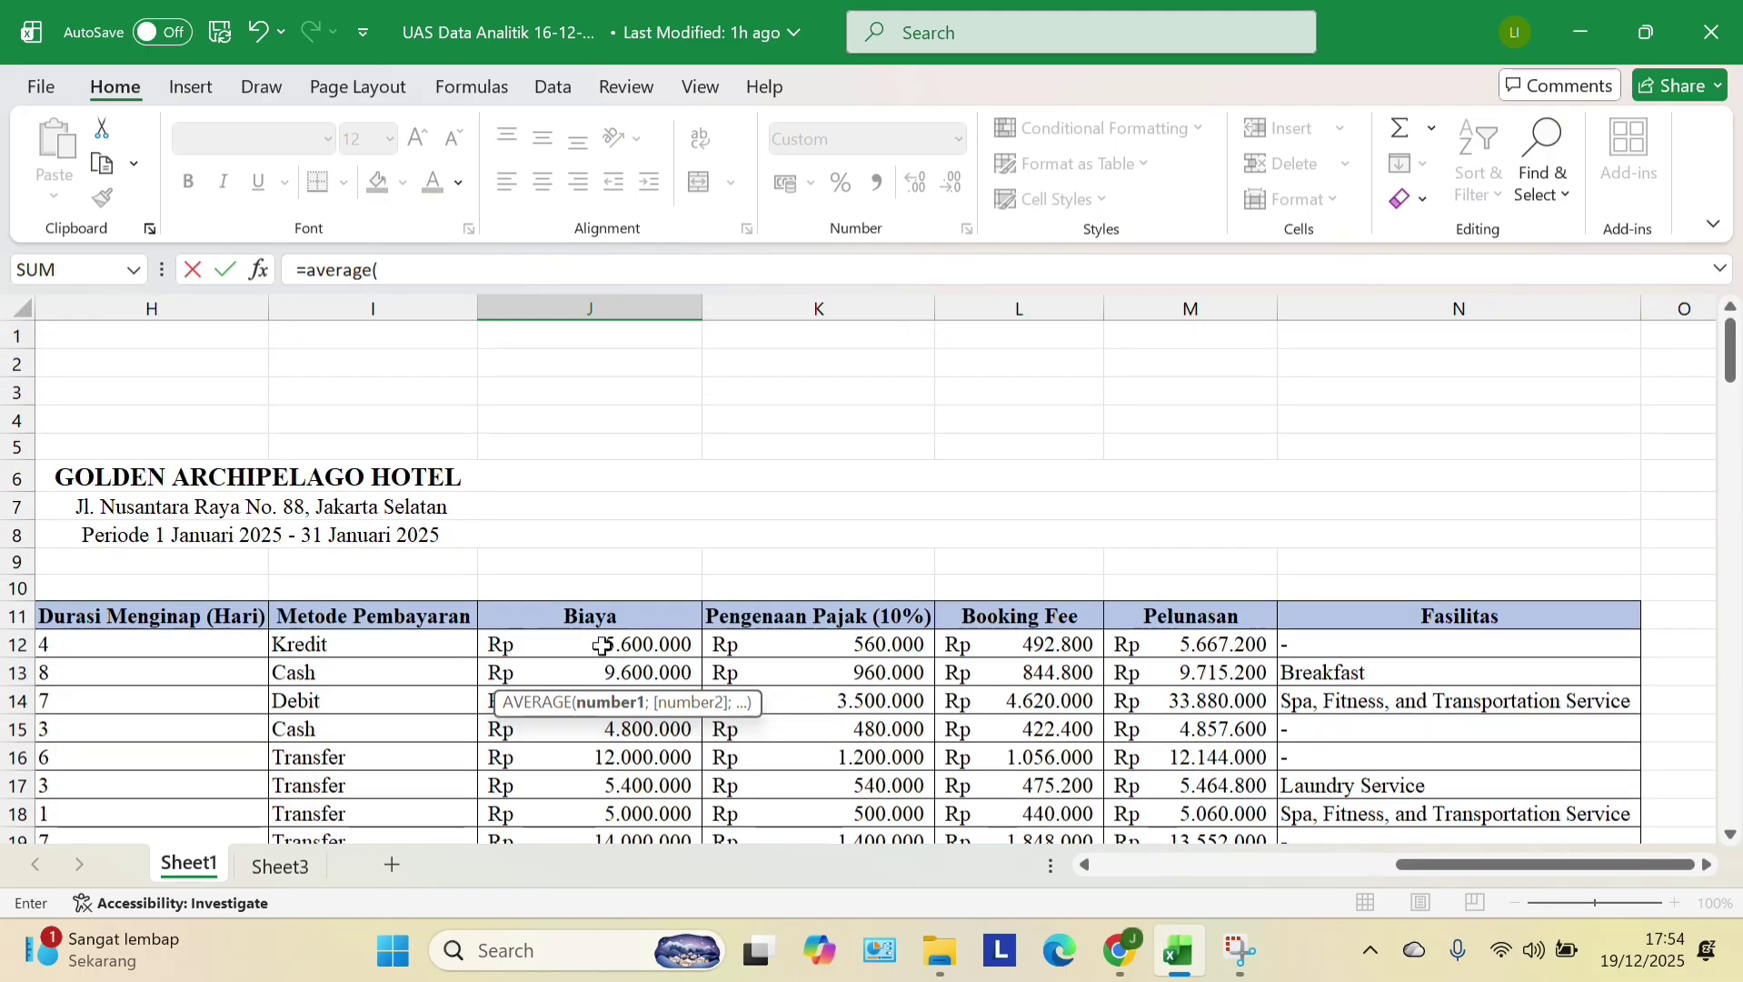
scroll(609, 783, down, 1)
drag(604, 648, 651, 590)
scroll(609, 783, down, 20)
scroll(619, 736, up, 3)
text())
key(Return)
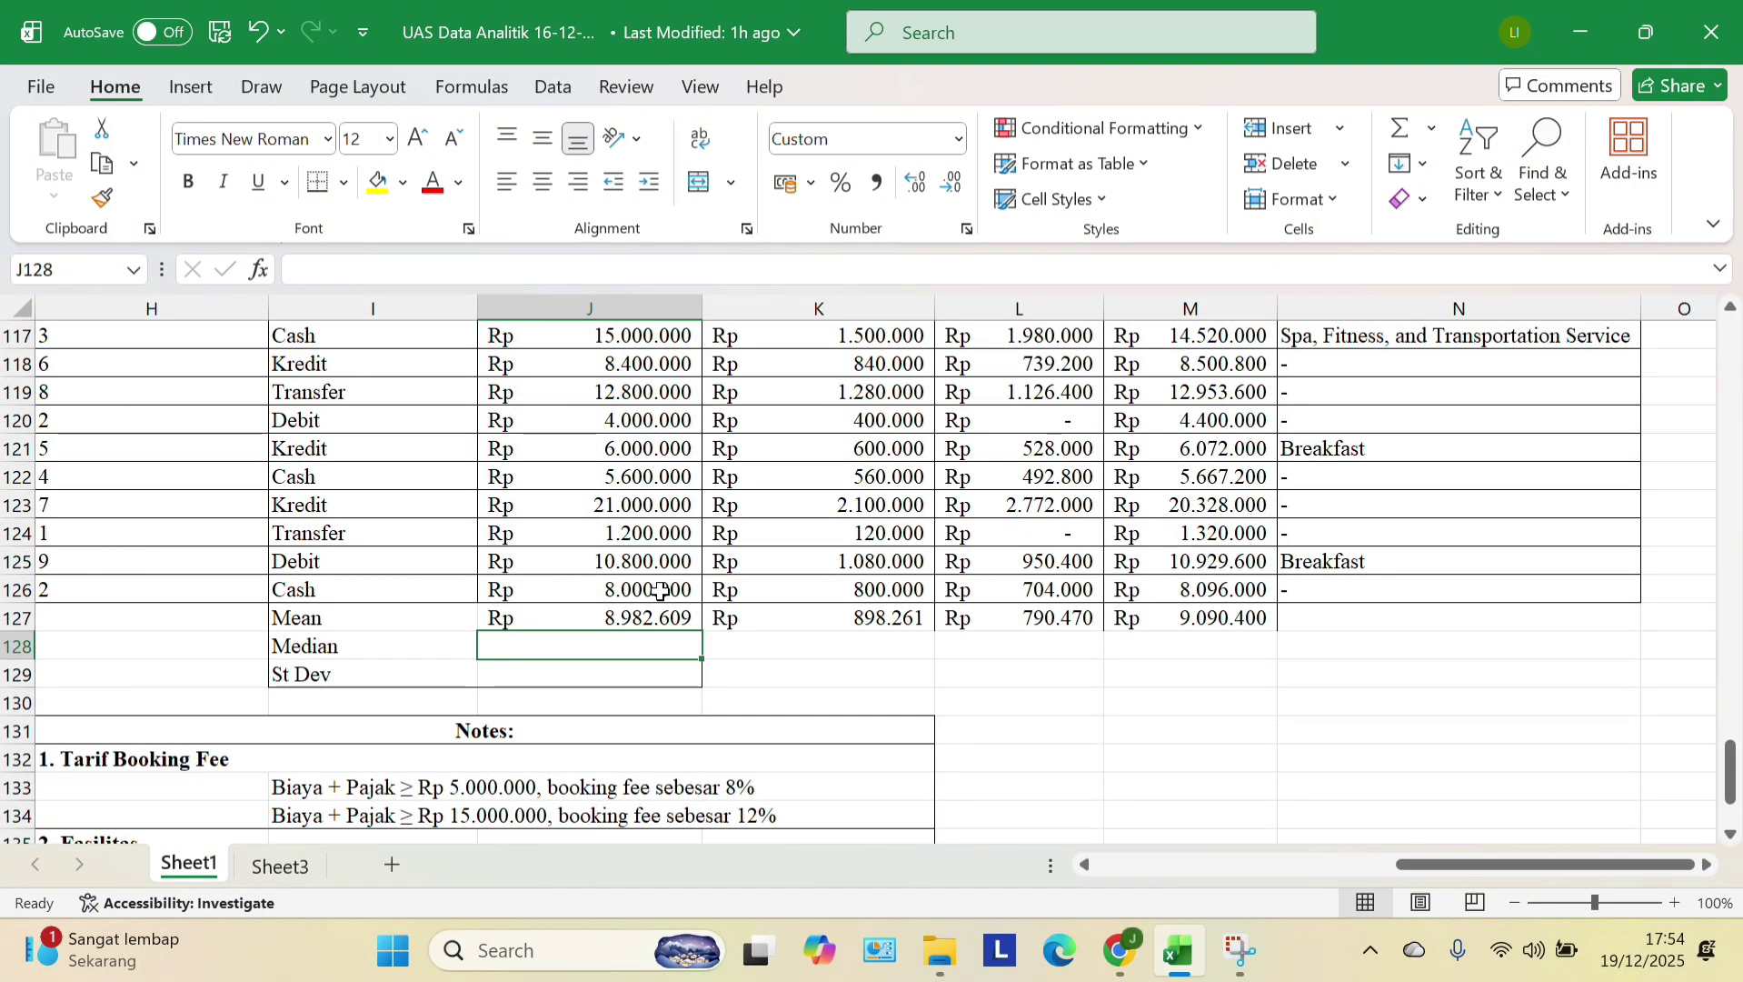
- Clear the auto-extended Pengenaan Pajak formula from K127 in the Mean row
double_click(866, 620)
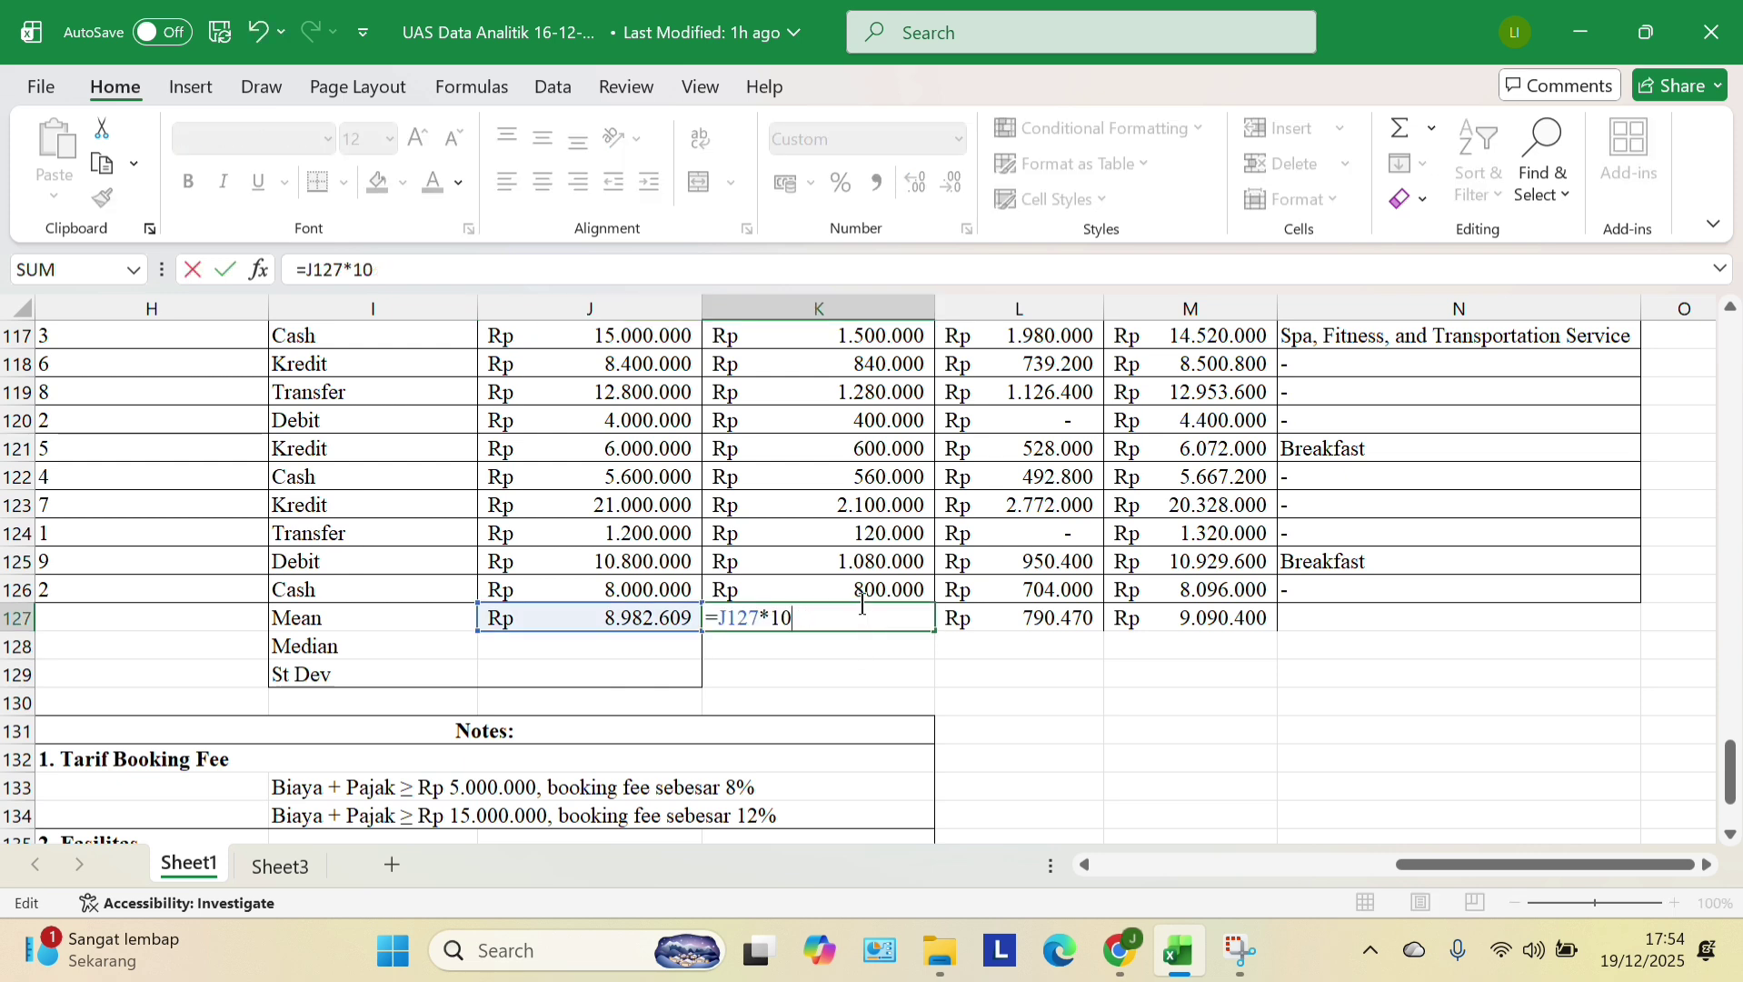
key(BackSpace)
key(BackSpace)
key(BackSpace)
key(BackSpace)
key(BackSpace)
key(BackSpace)
key(BackSpace)
key(BackSpace)
key(Return)
- Clear the auto-extended Booking Fee and Pelunasan formulas from L127 and M127
double_click(1095, 623)
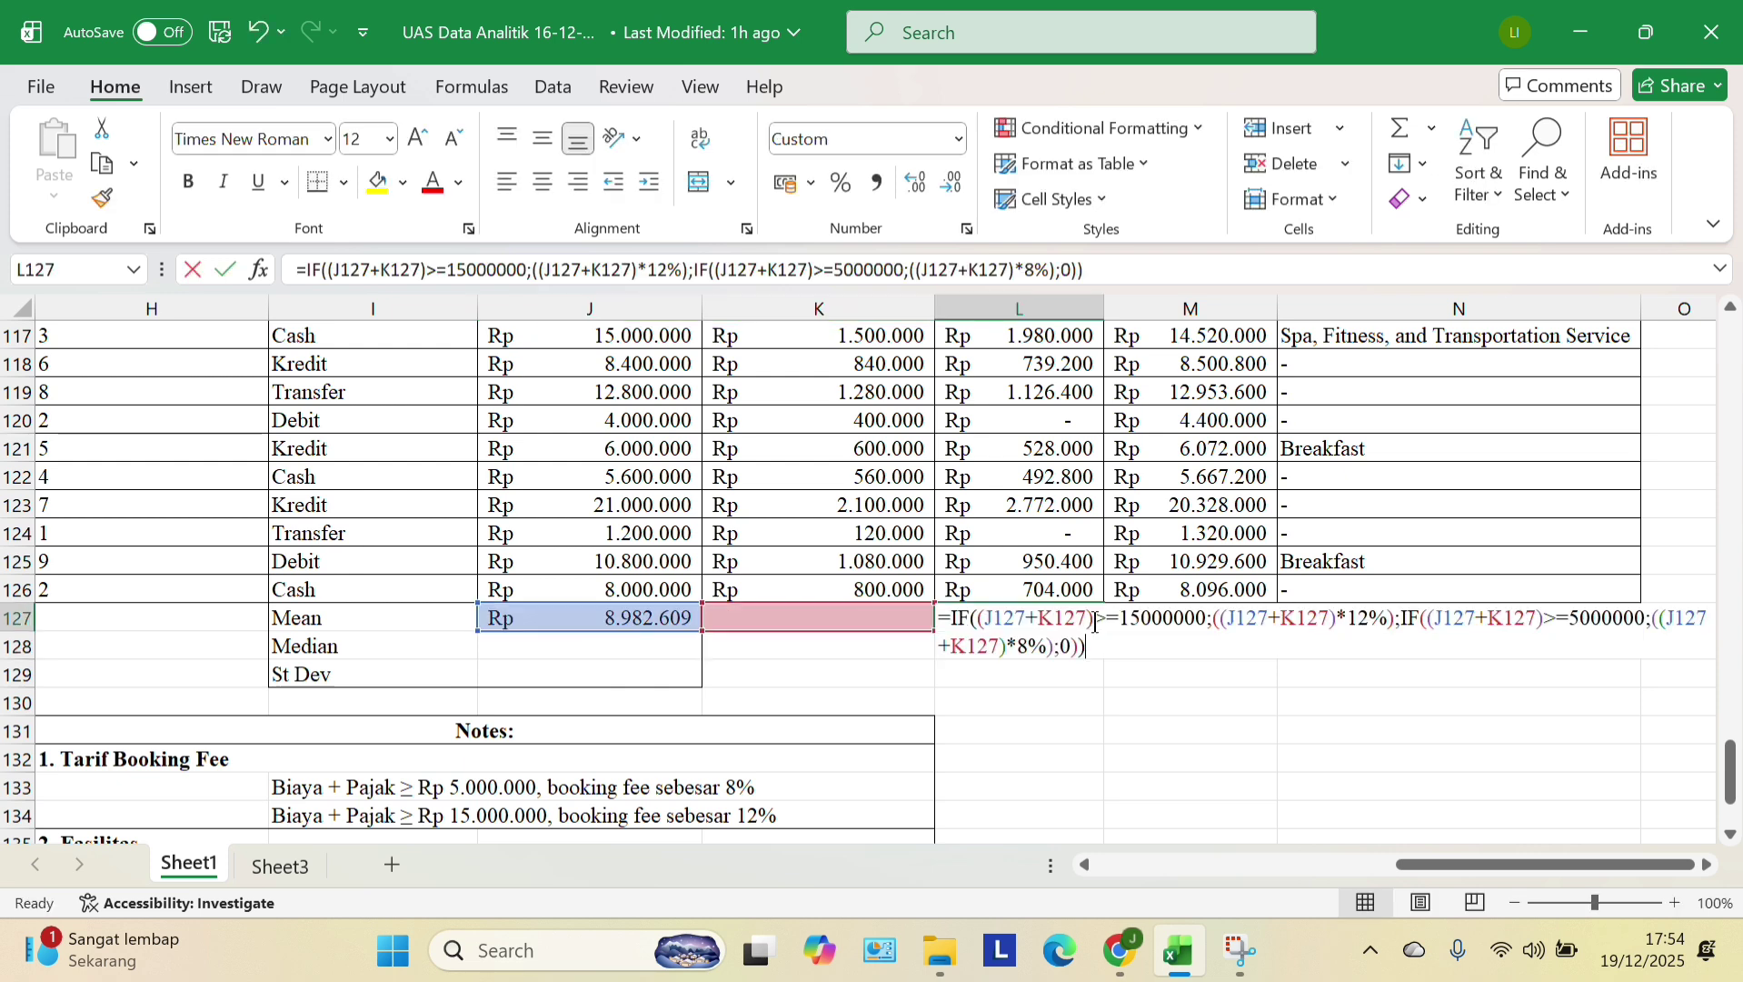
drag(1086, 647, 939, 616)
key(BackSpace)
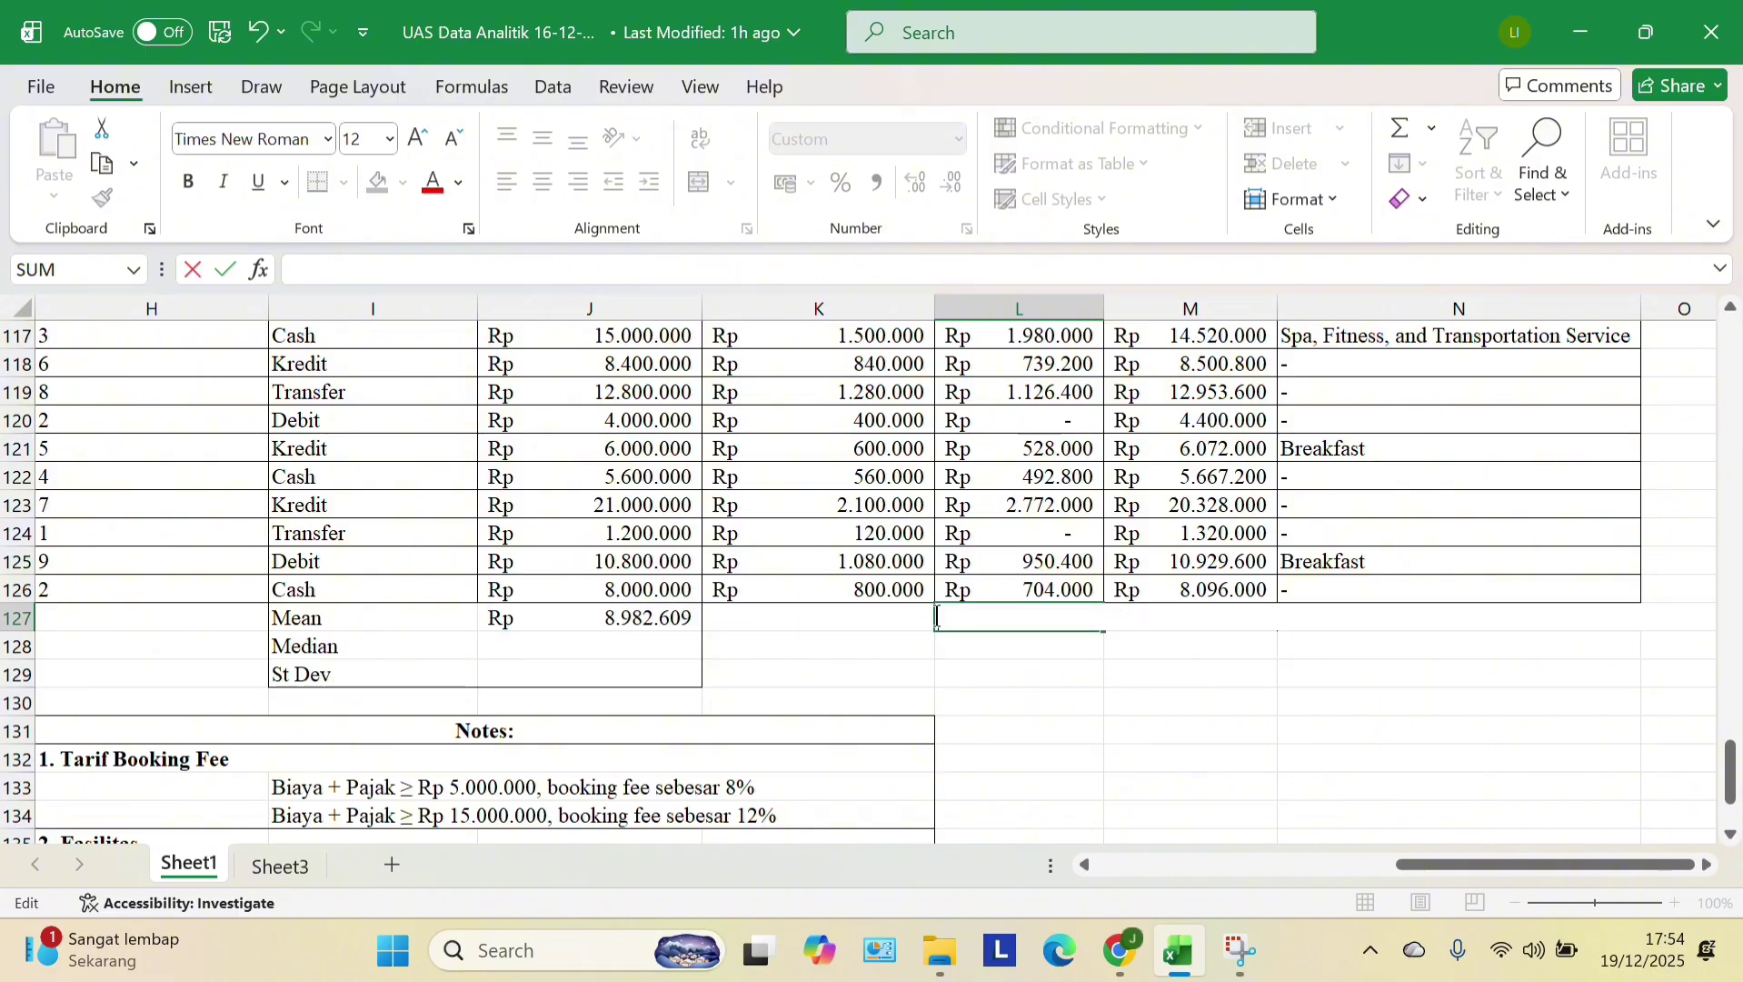
click(1129, 621)
double_click(1132, 620)
drag(1276, 618, 1108, 627)
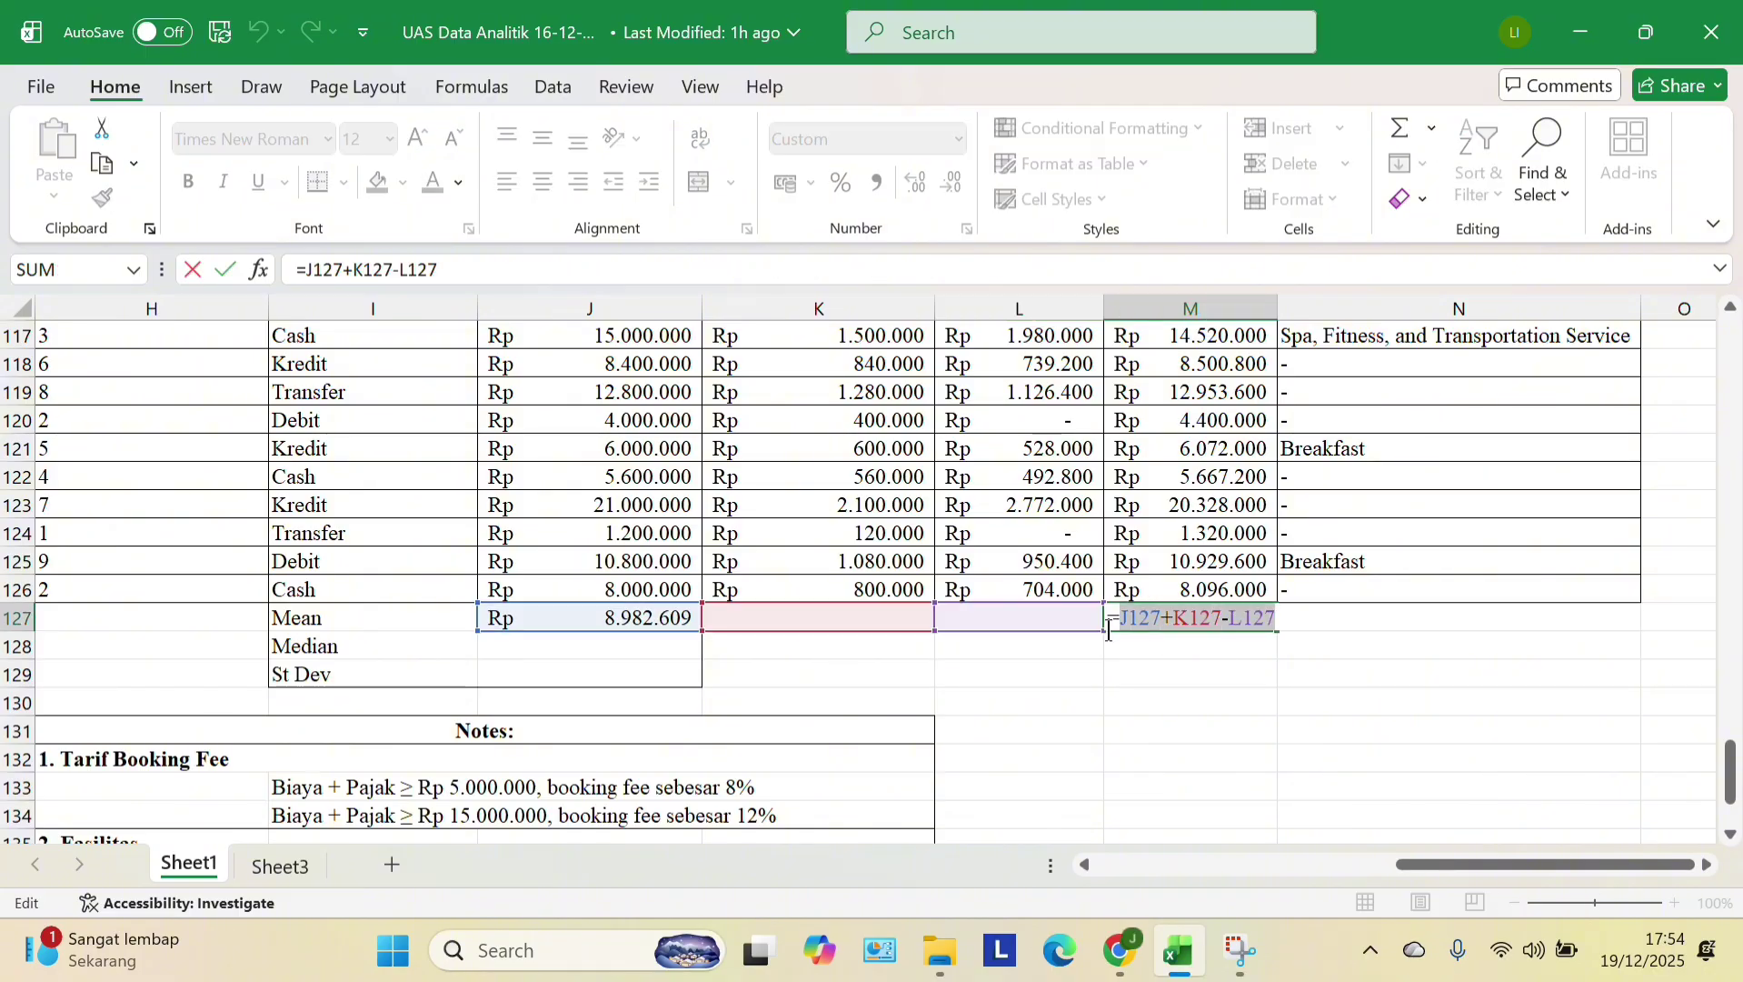
key(BackSpace)
key(Return)
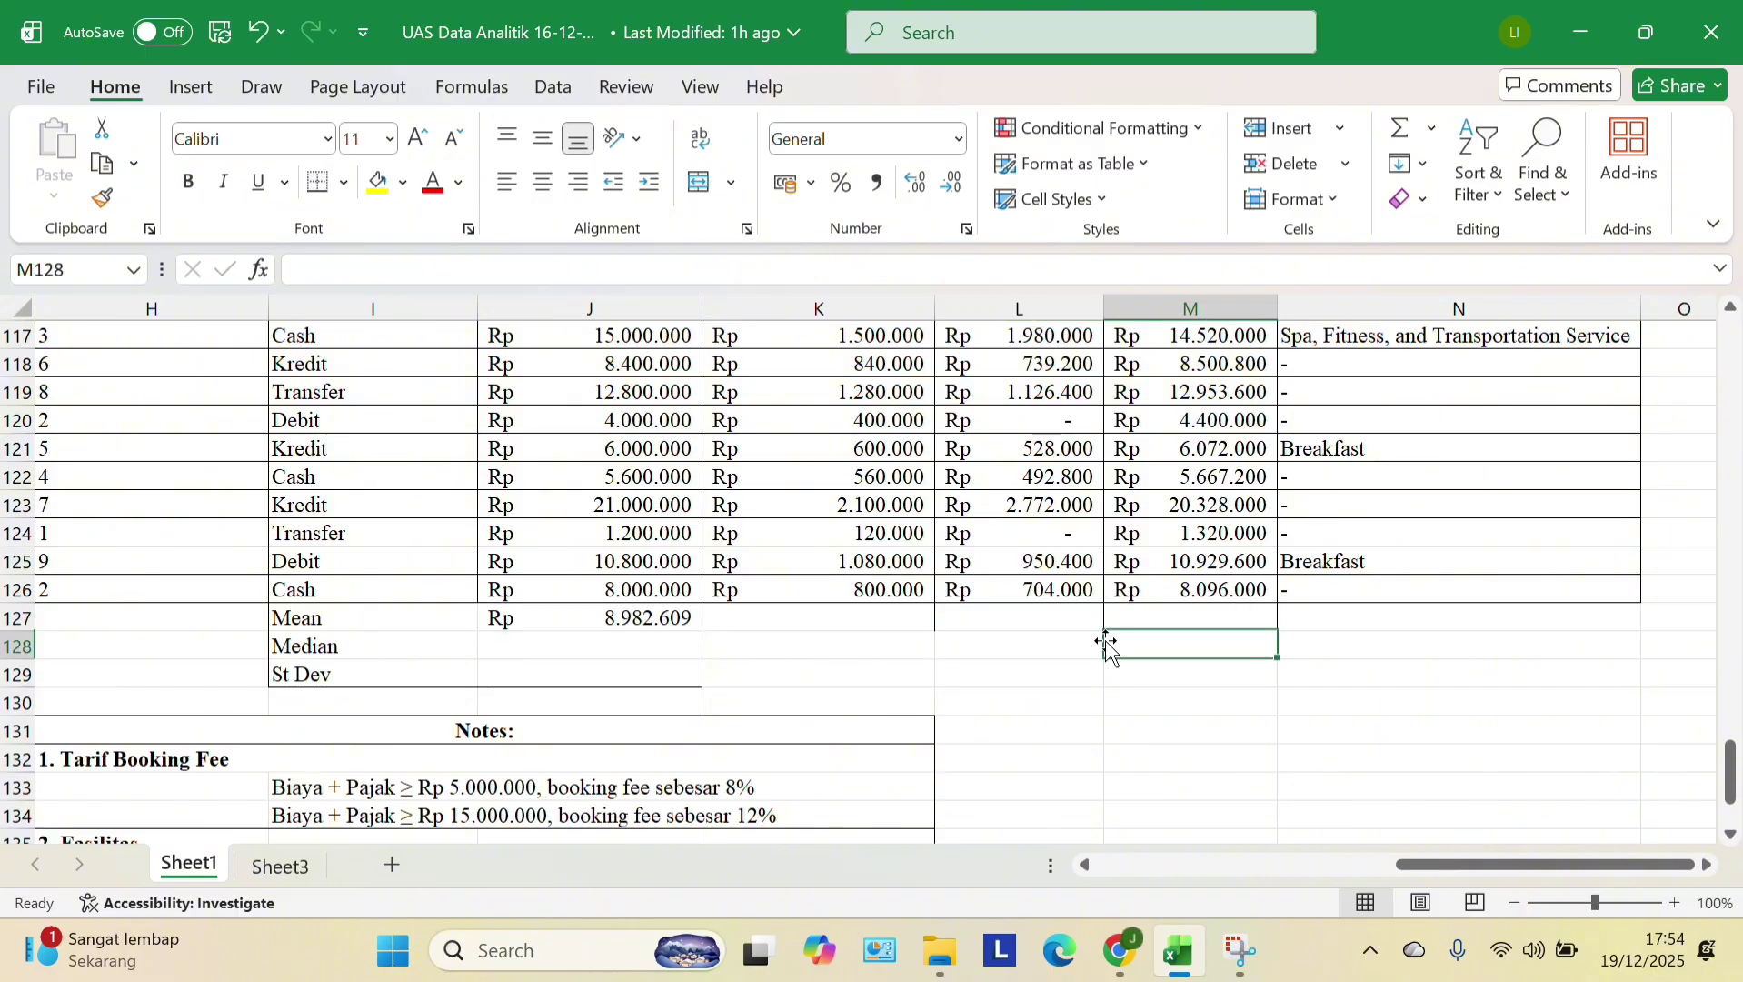
- Enter a MEDIAN formula over the Biaya range J12:J126 in the Median cell J128
click(615, 650)
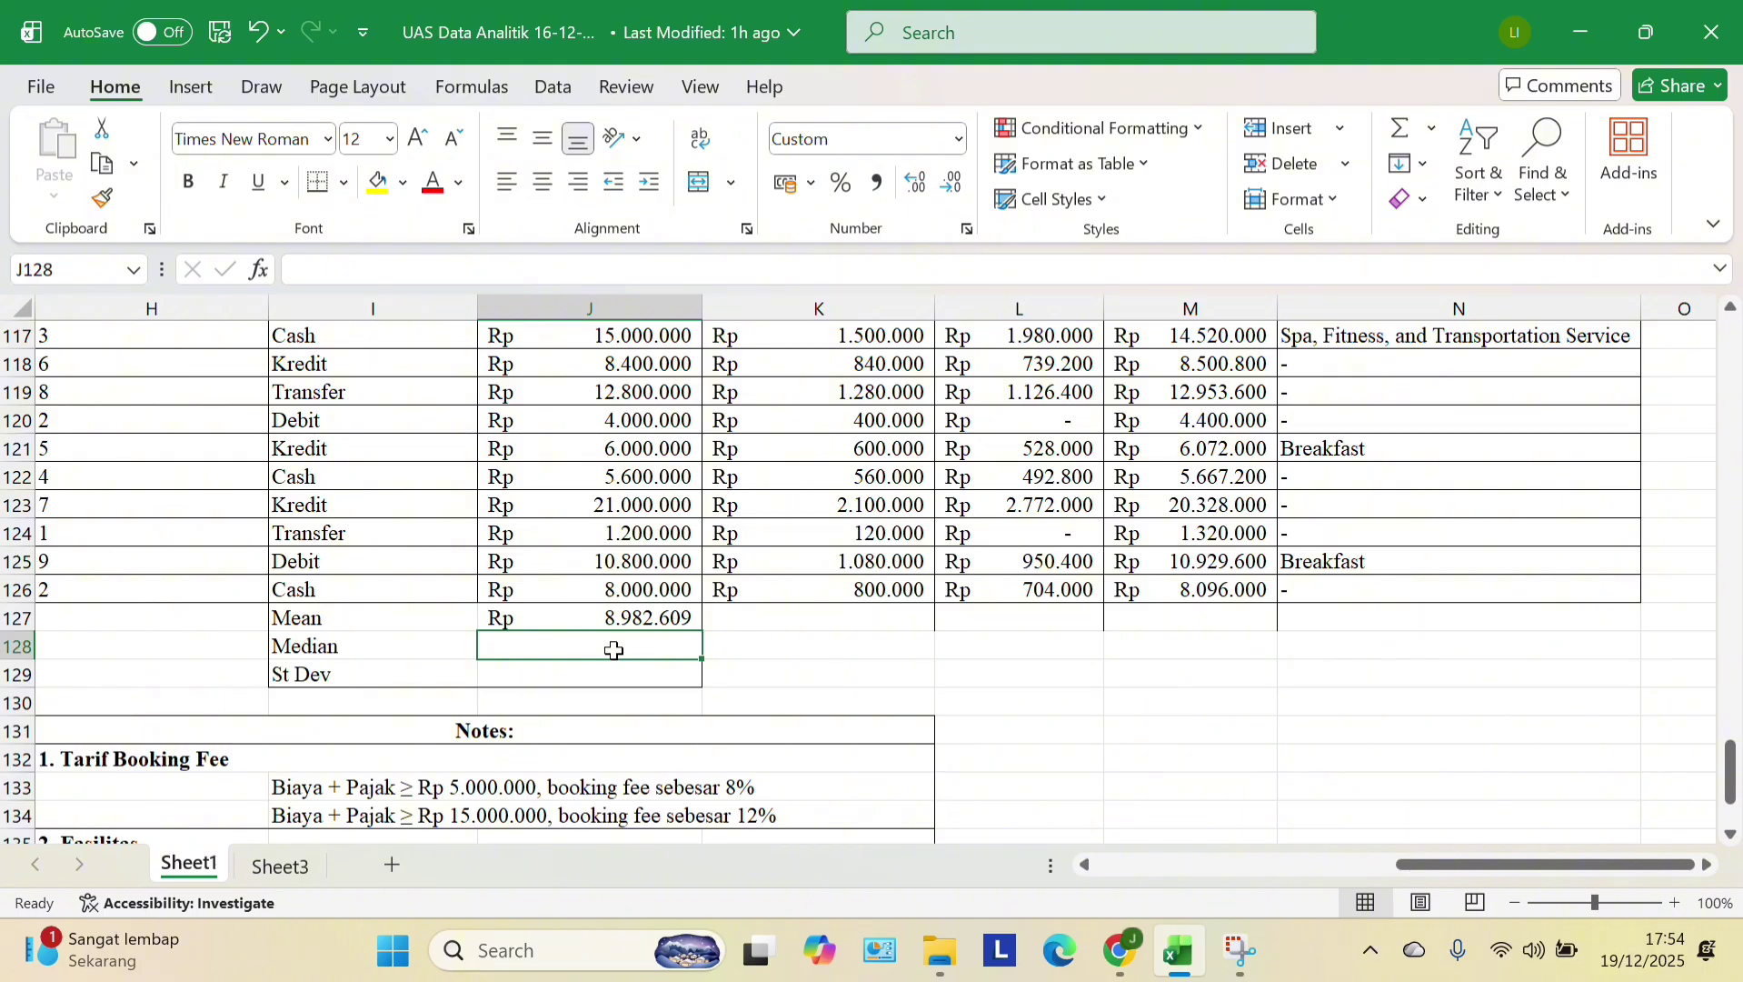
text(=M)
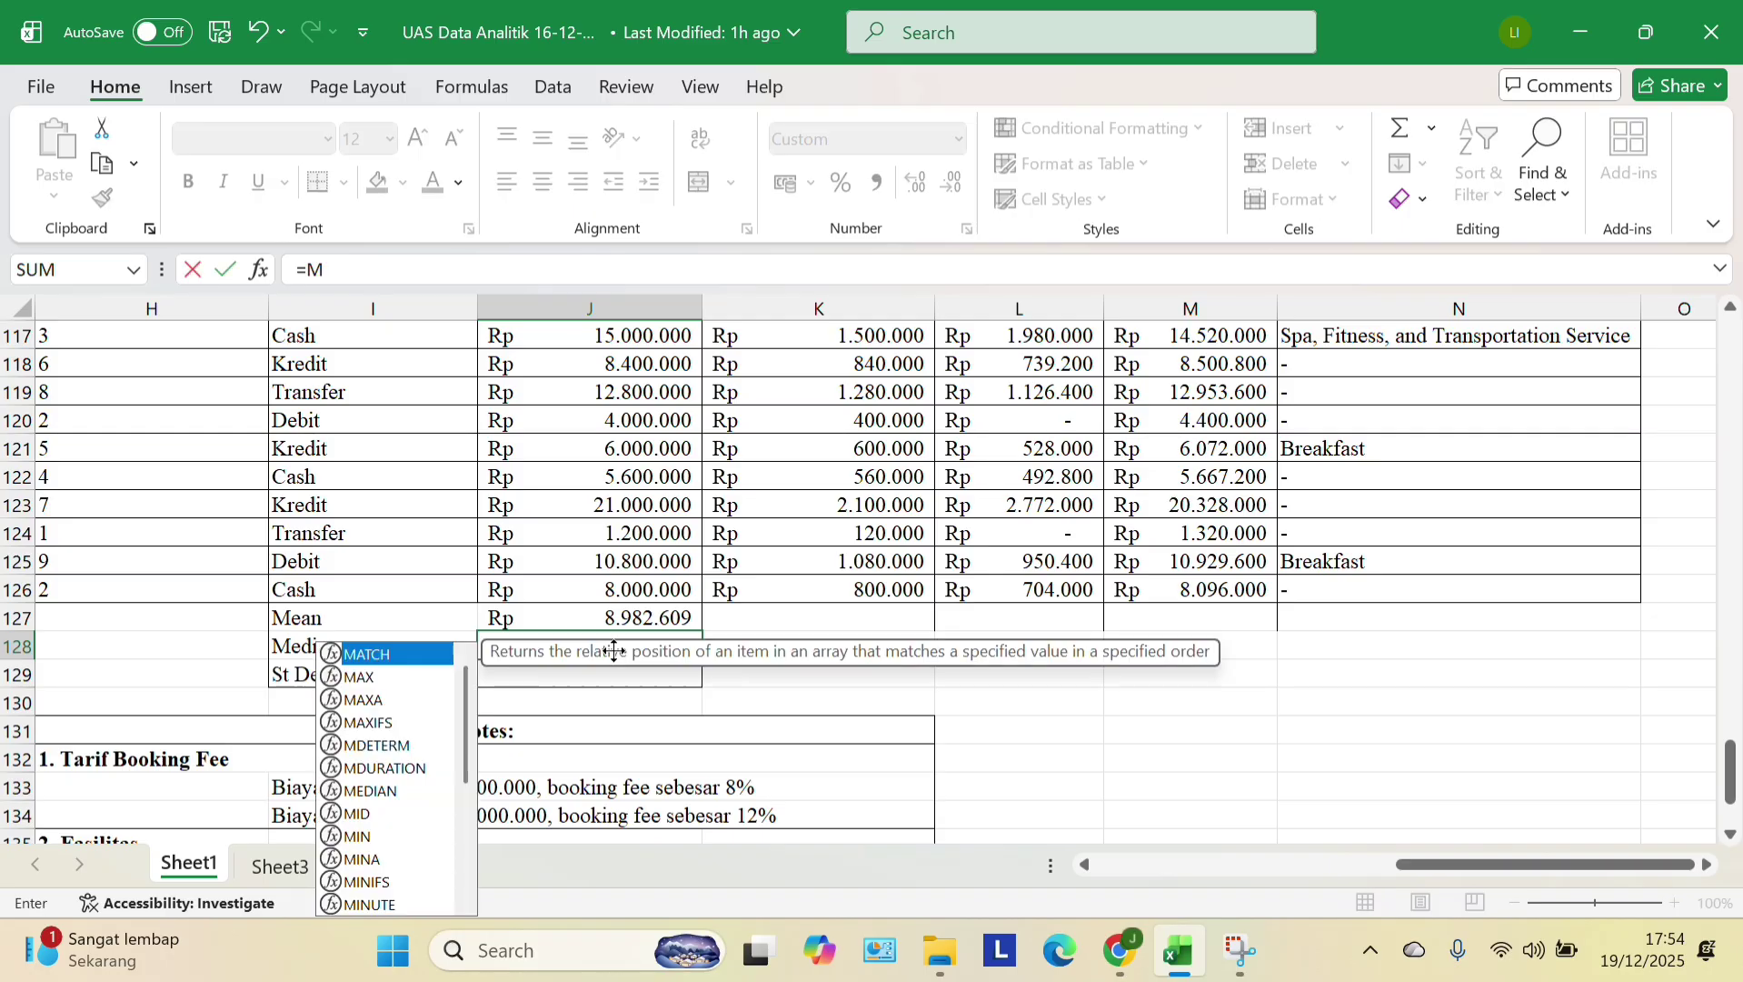
text(edian()
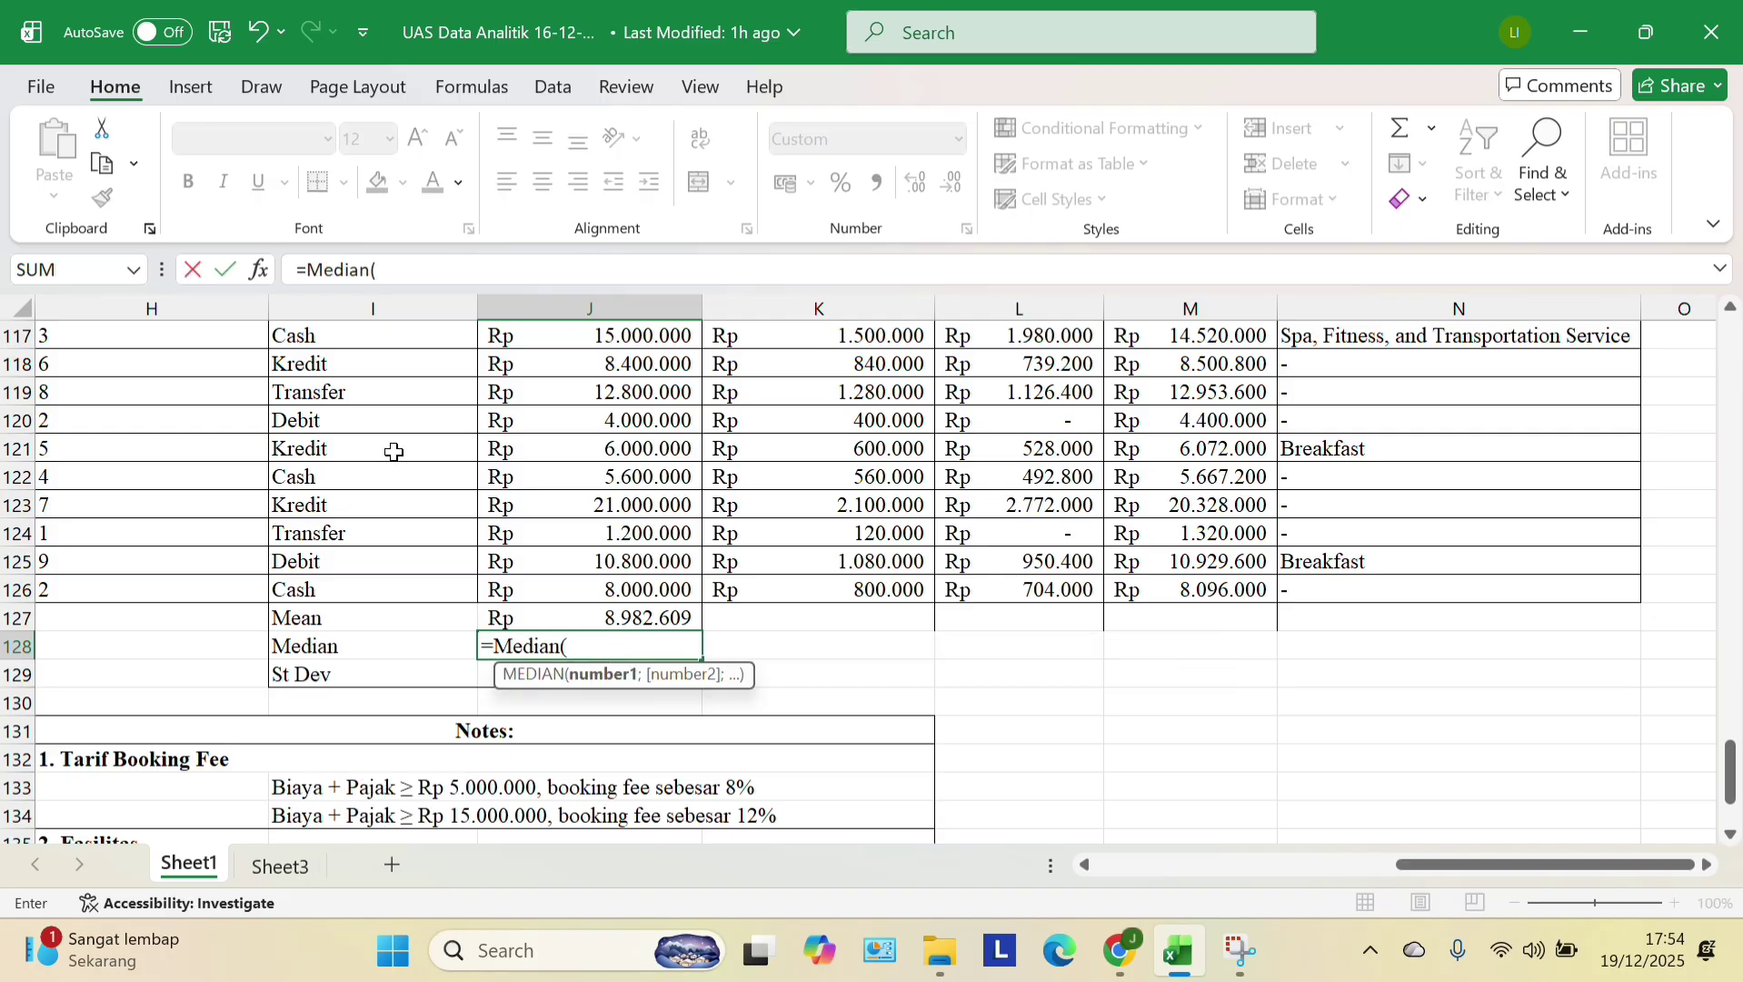
scroll(673, 502, up, 20)
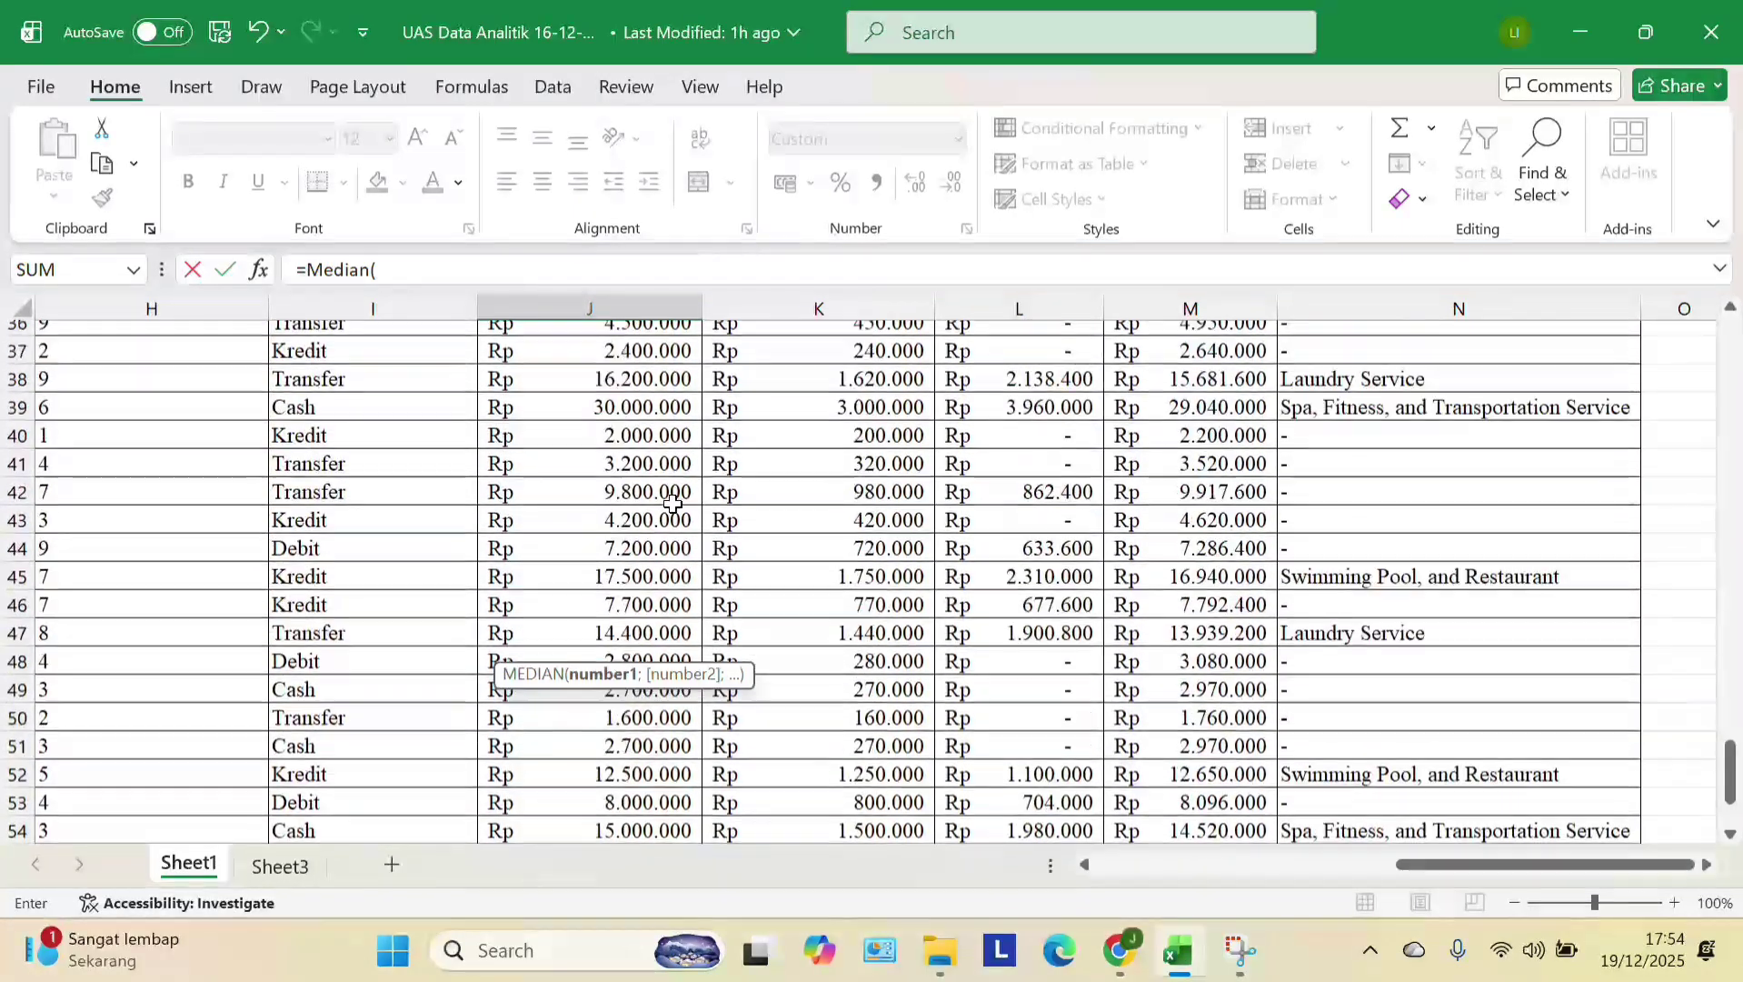
scroll(673, 503, up, 12)
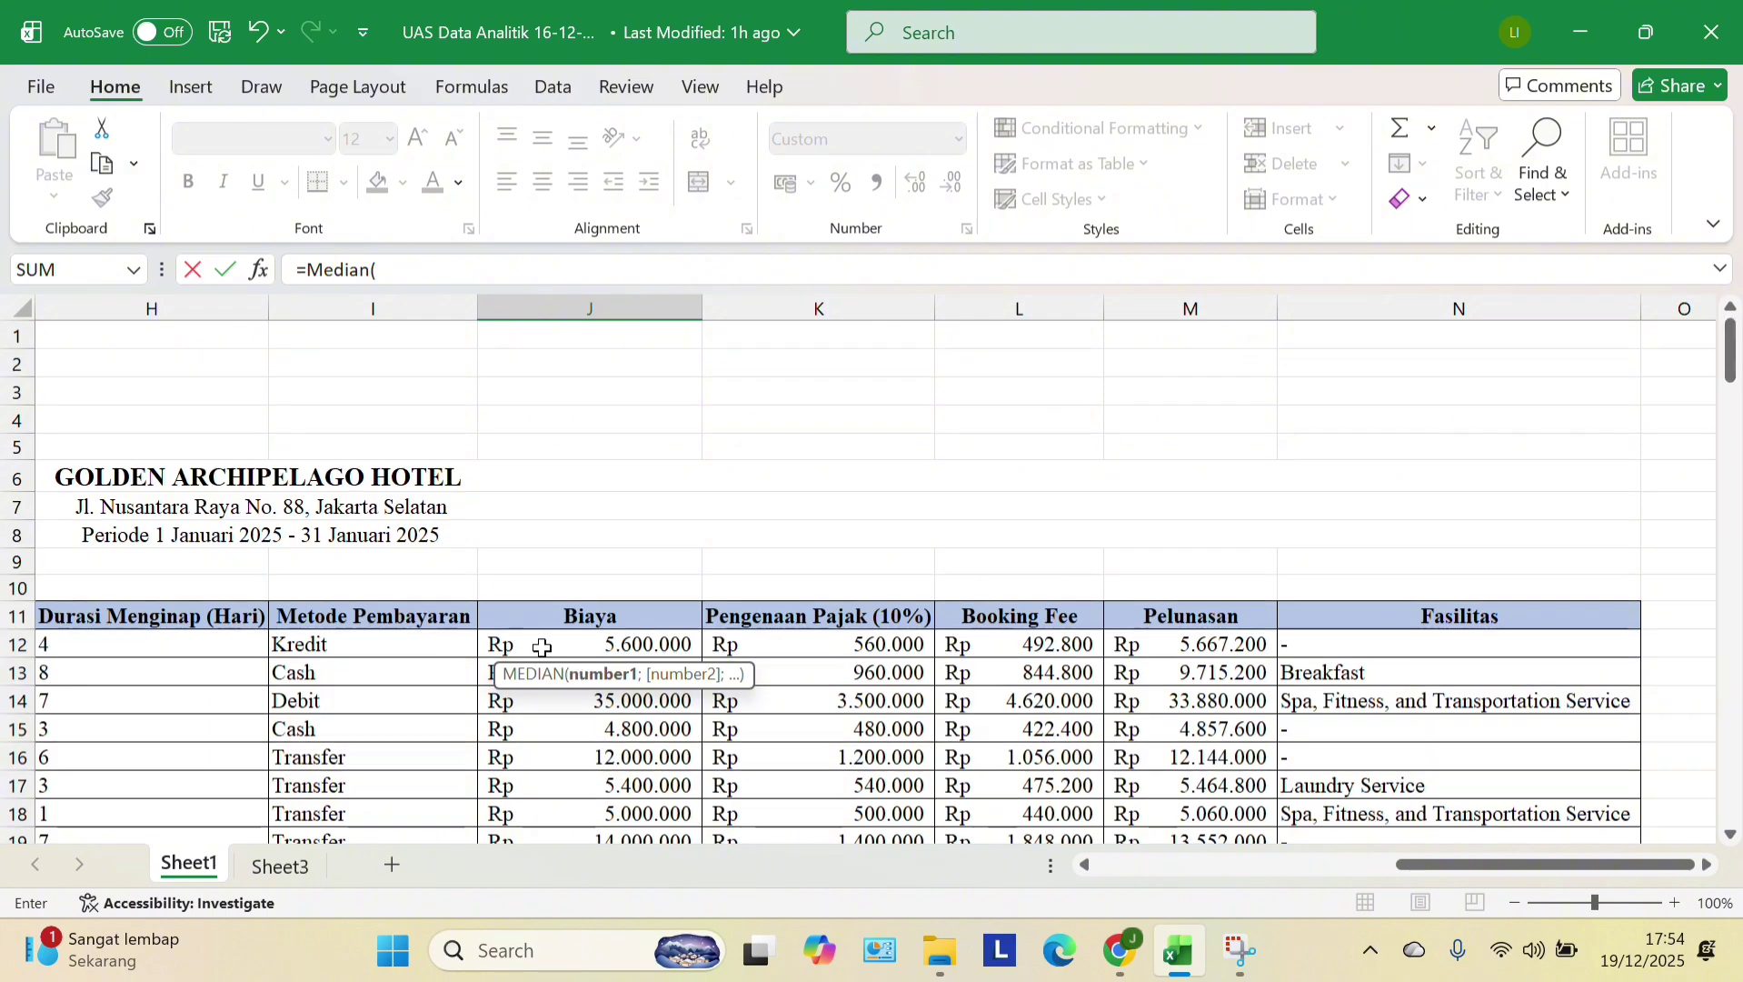
drag(542, 647, 647, 624)
scroll(668, 754, down, 20)
scroll(668, 702, down, 13)
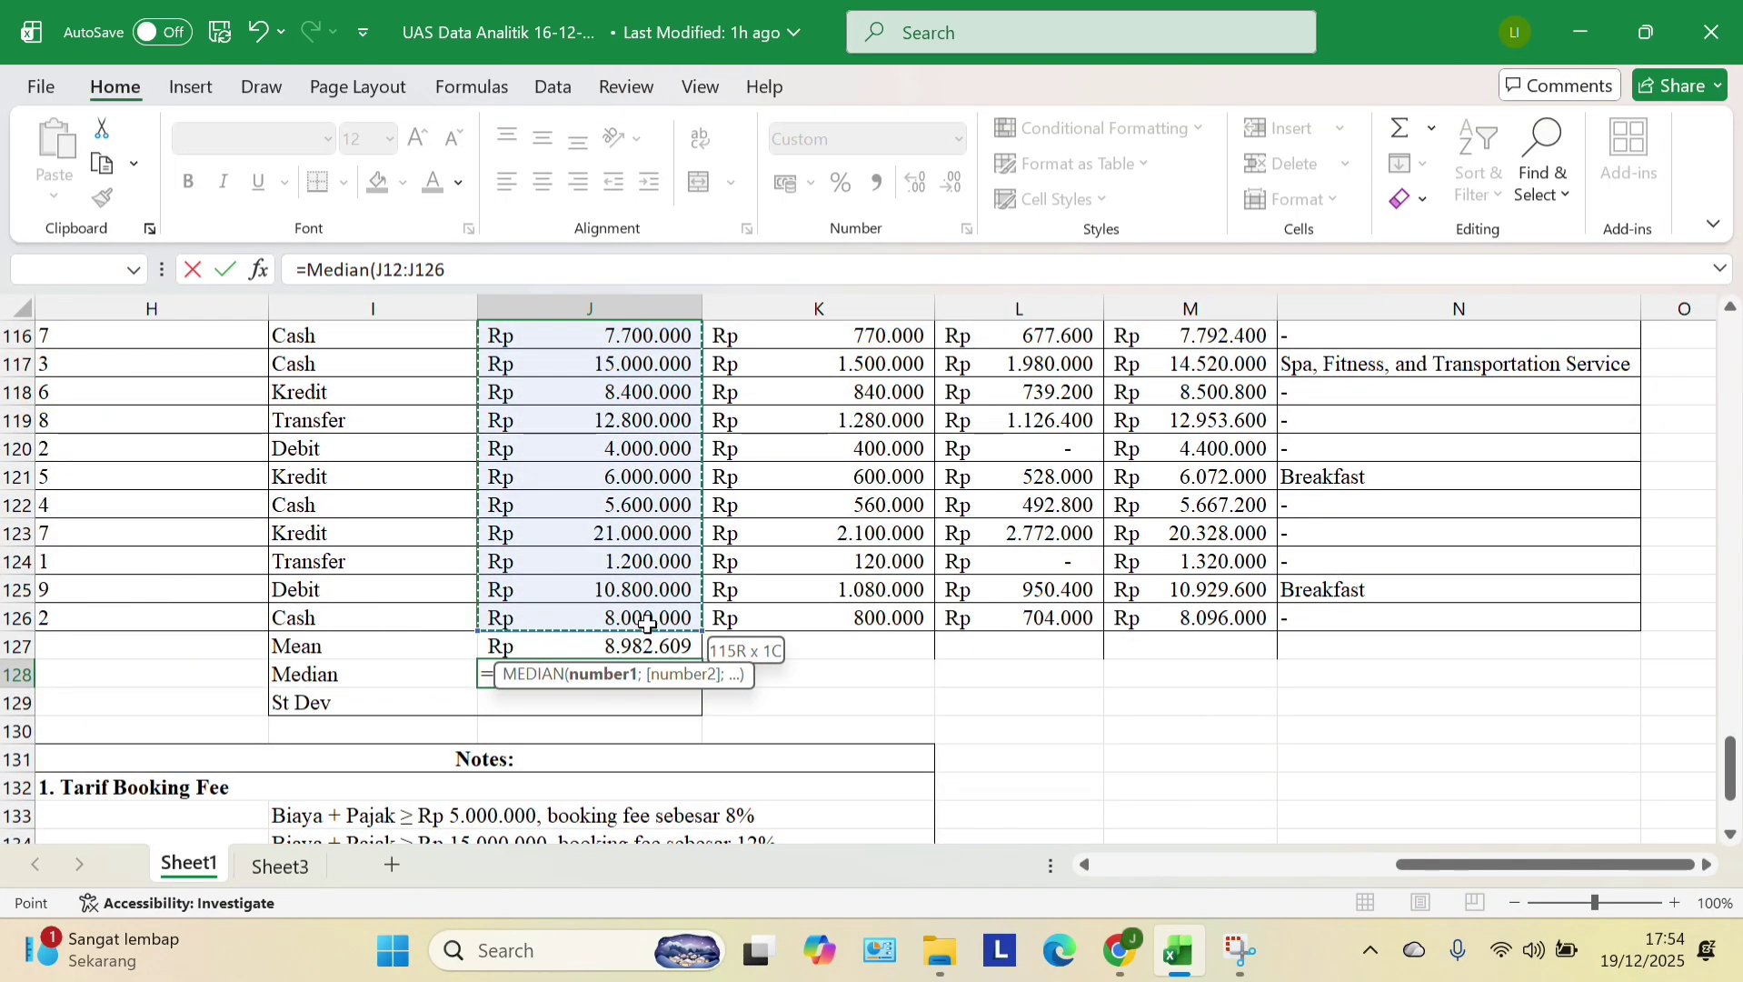
key(Return)
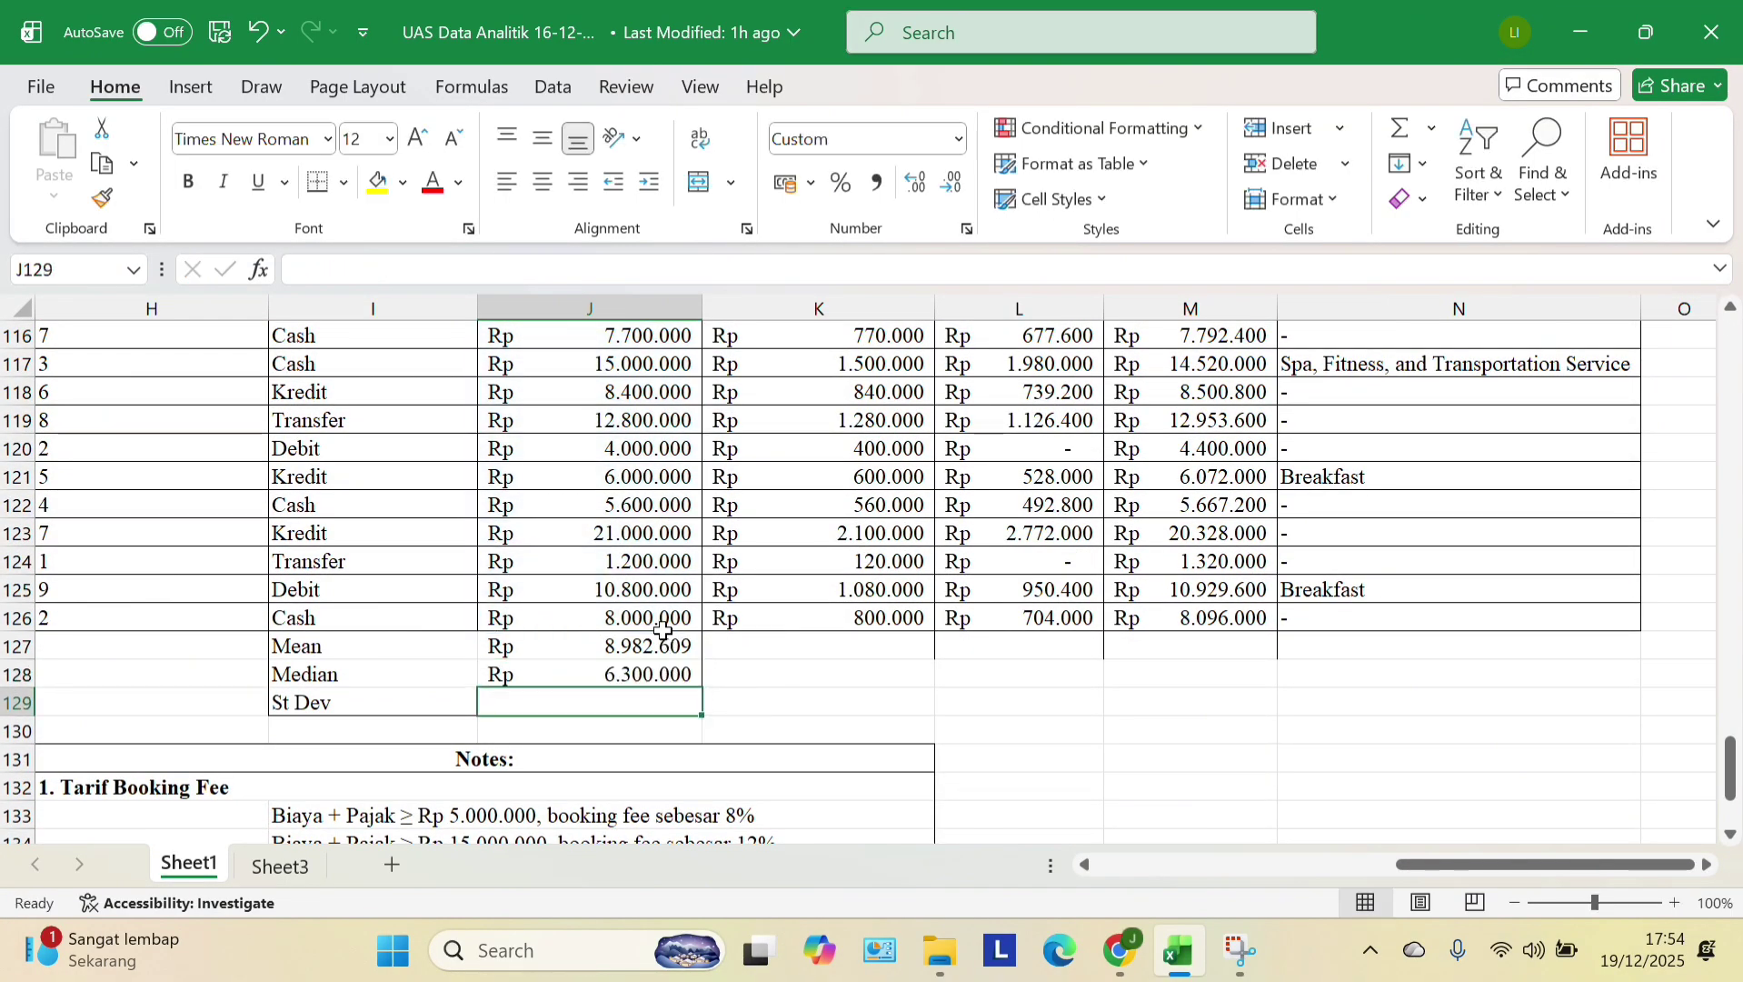
- Enter a STDEV formula over the Biaya range J12:J126 in the St Dev cell J129
text(=STDE)
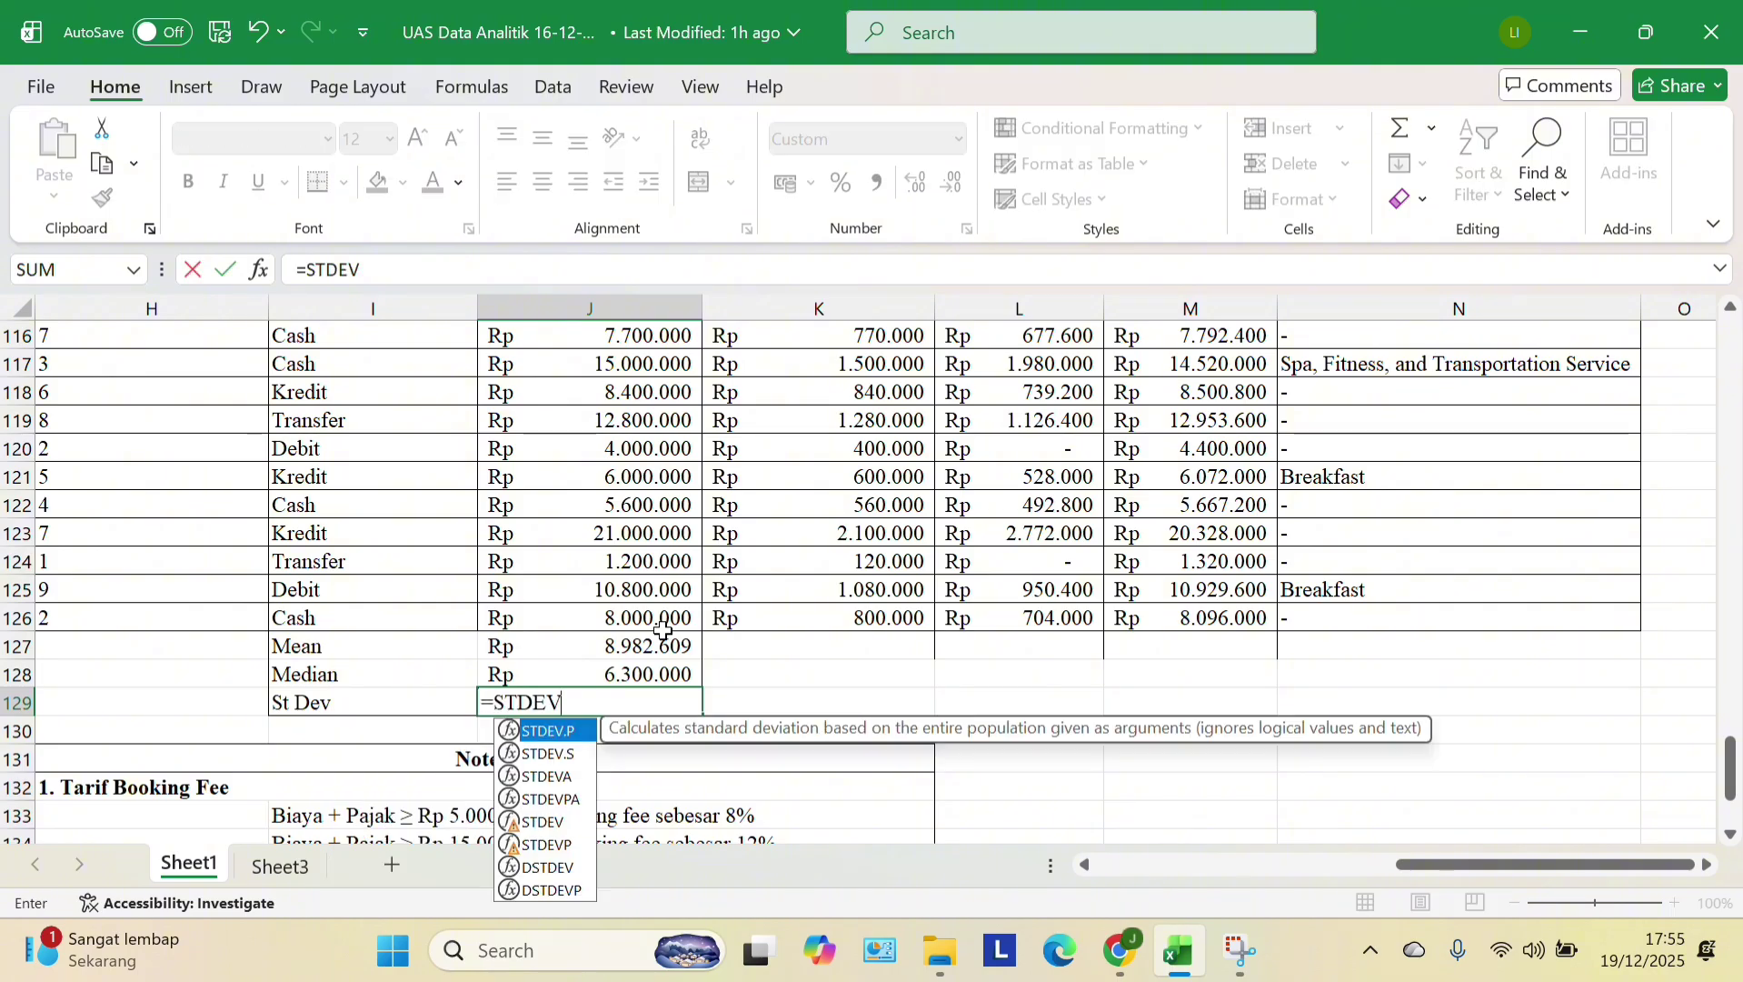
text(V()
scroll(785, 519, up, 20)
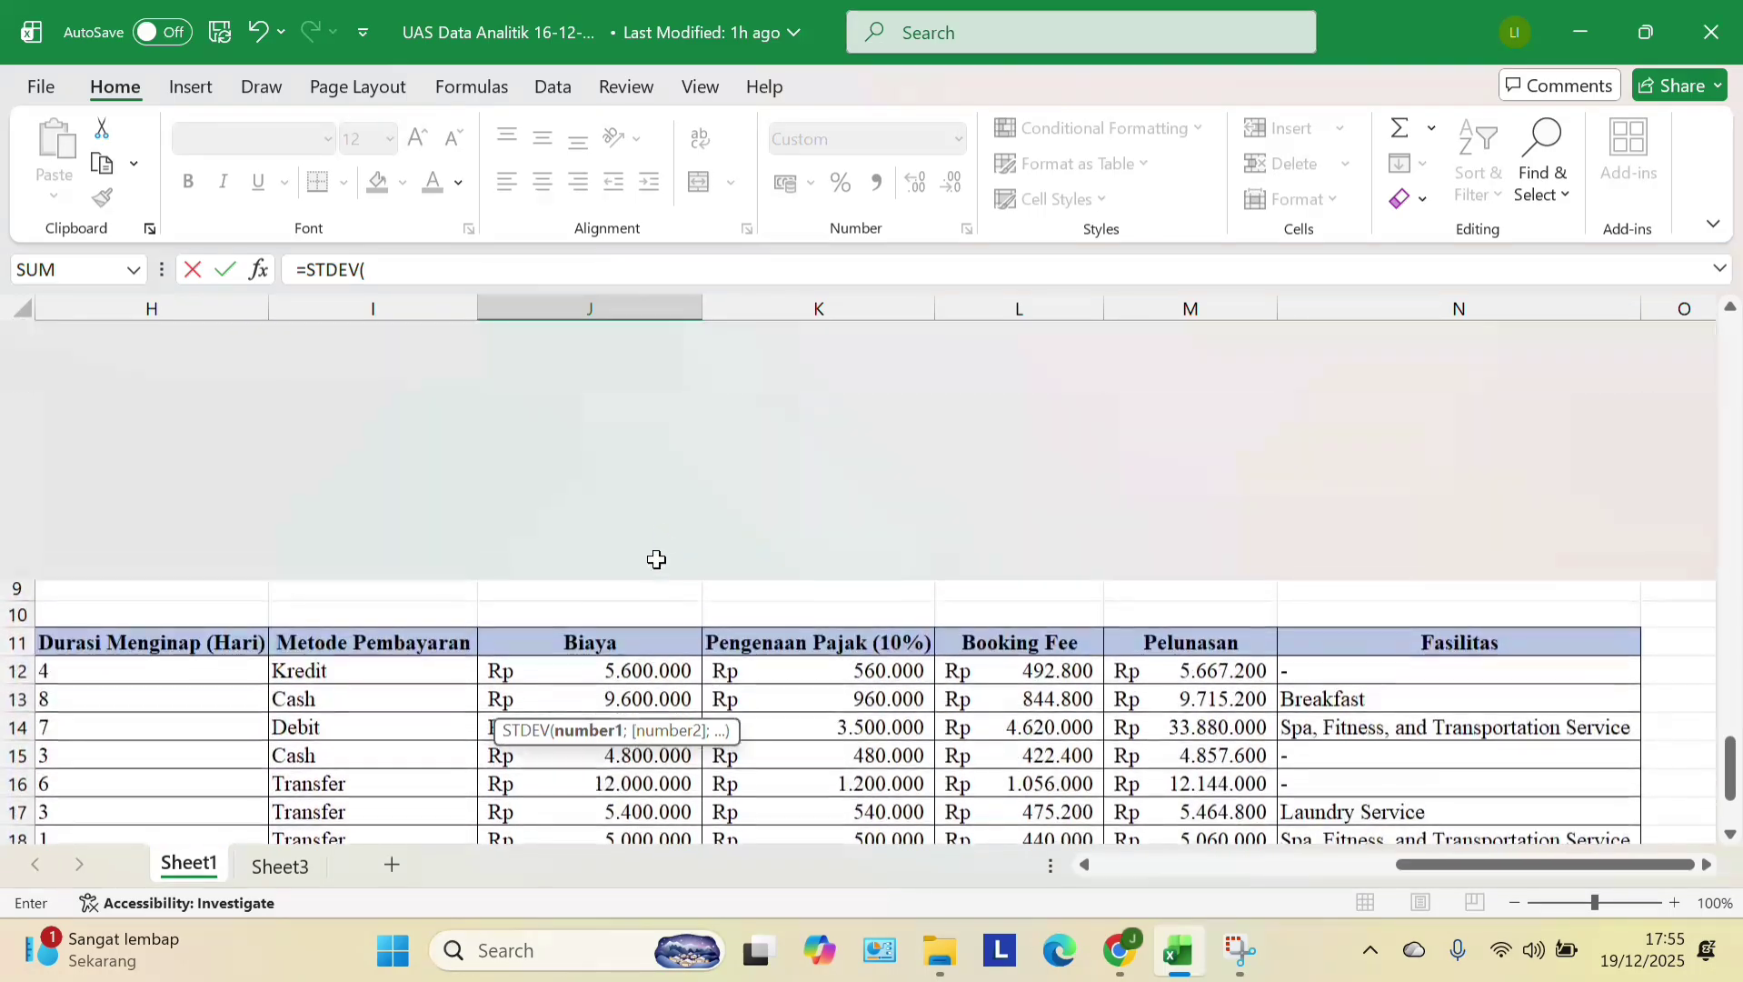
drag(582, 670, 664, 521)
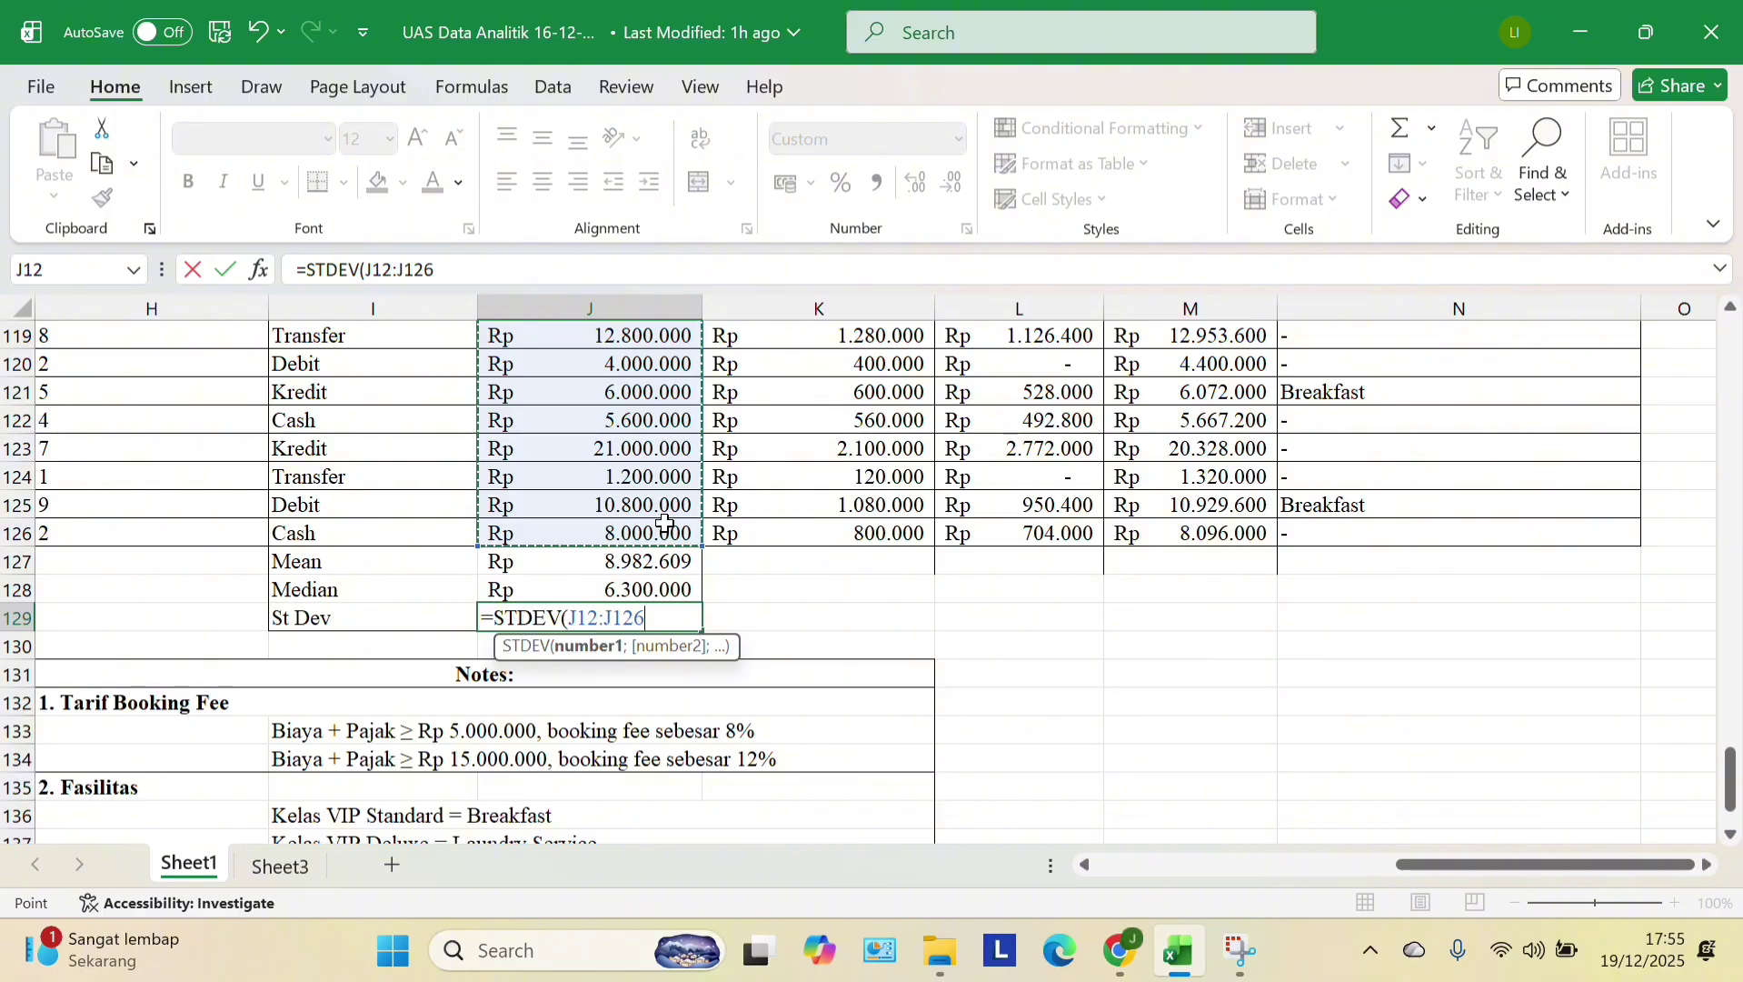
key(Return)
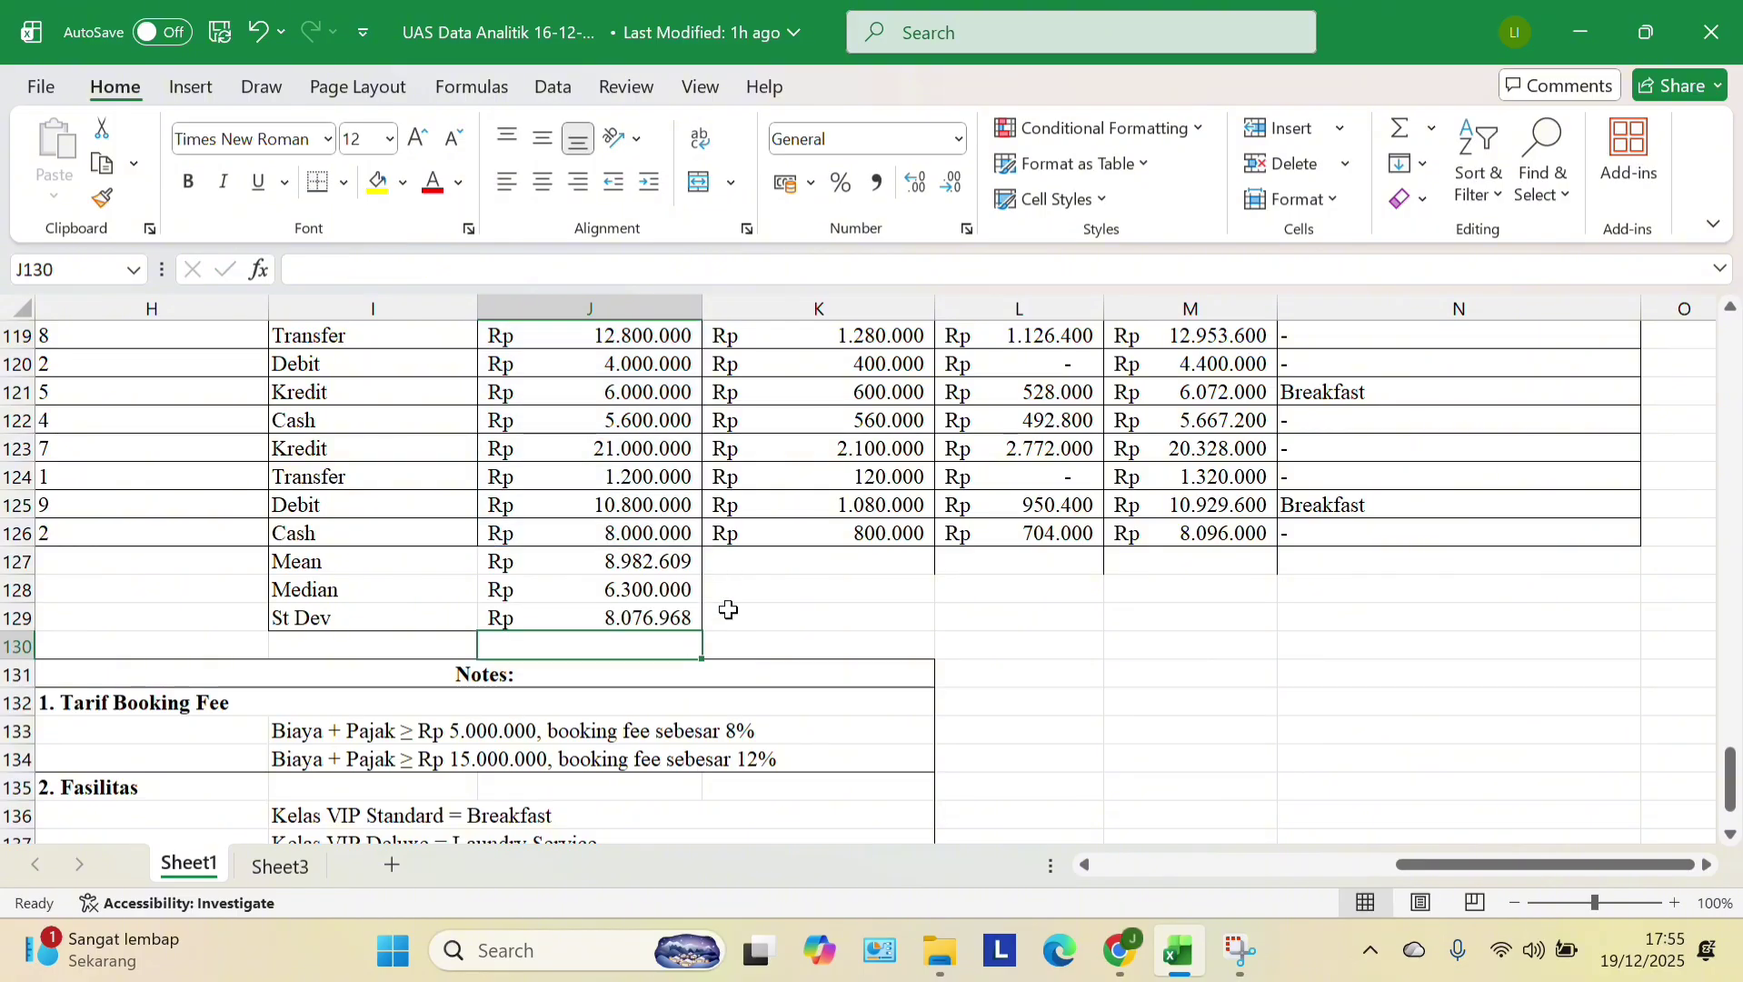
- Review the Biaya statistics, the notes below them and the completed guest table across all its columns
scroll(731, 614, up, 2)
scroll(731, 613, left, 1)
scroll(727, 609, down, 3)
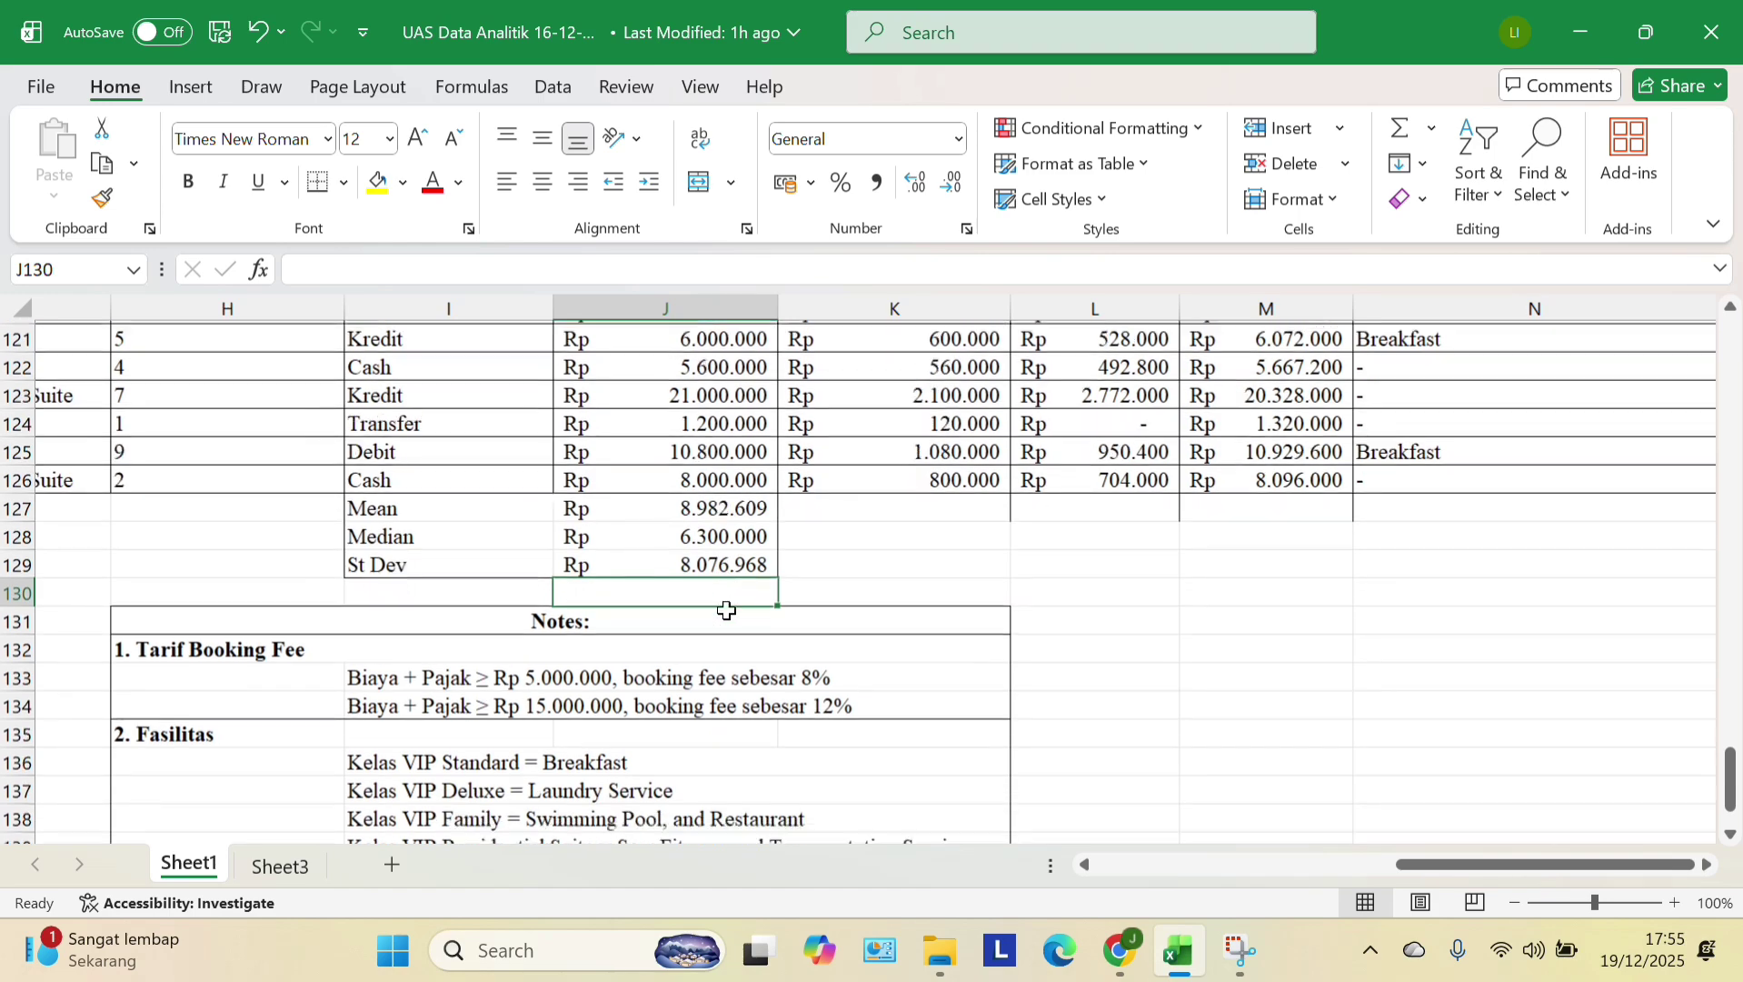
scroll(727, 609, up, 3)
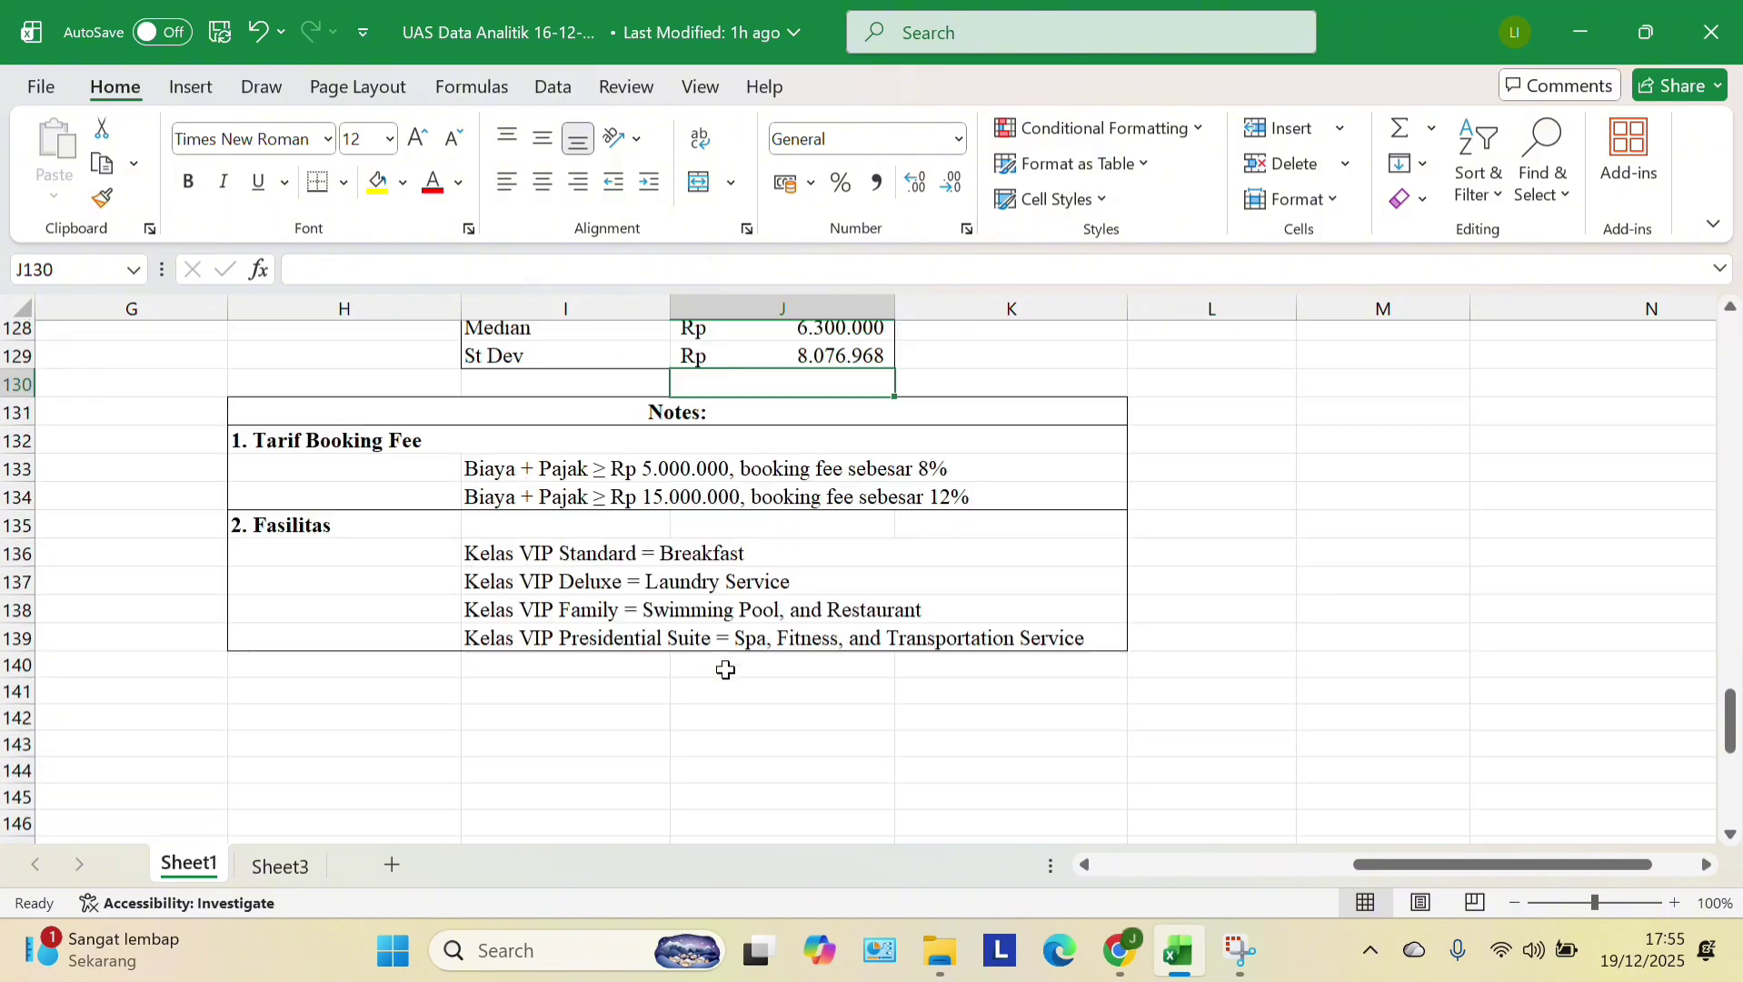
scroll(725, 669, left, 1)
scroll(725, 669, up, 20)
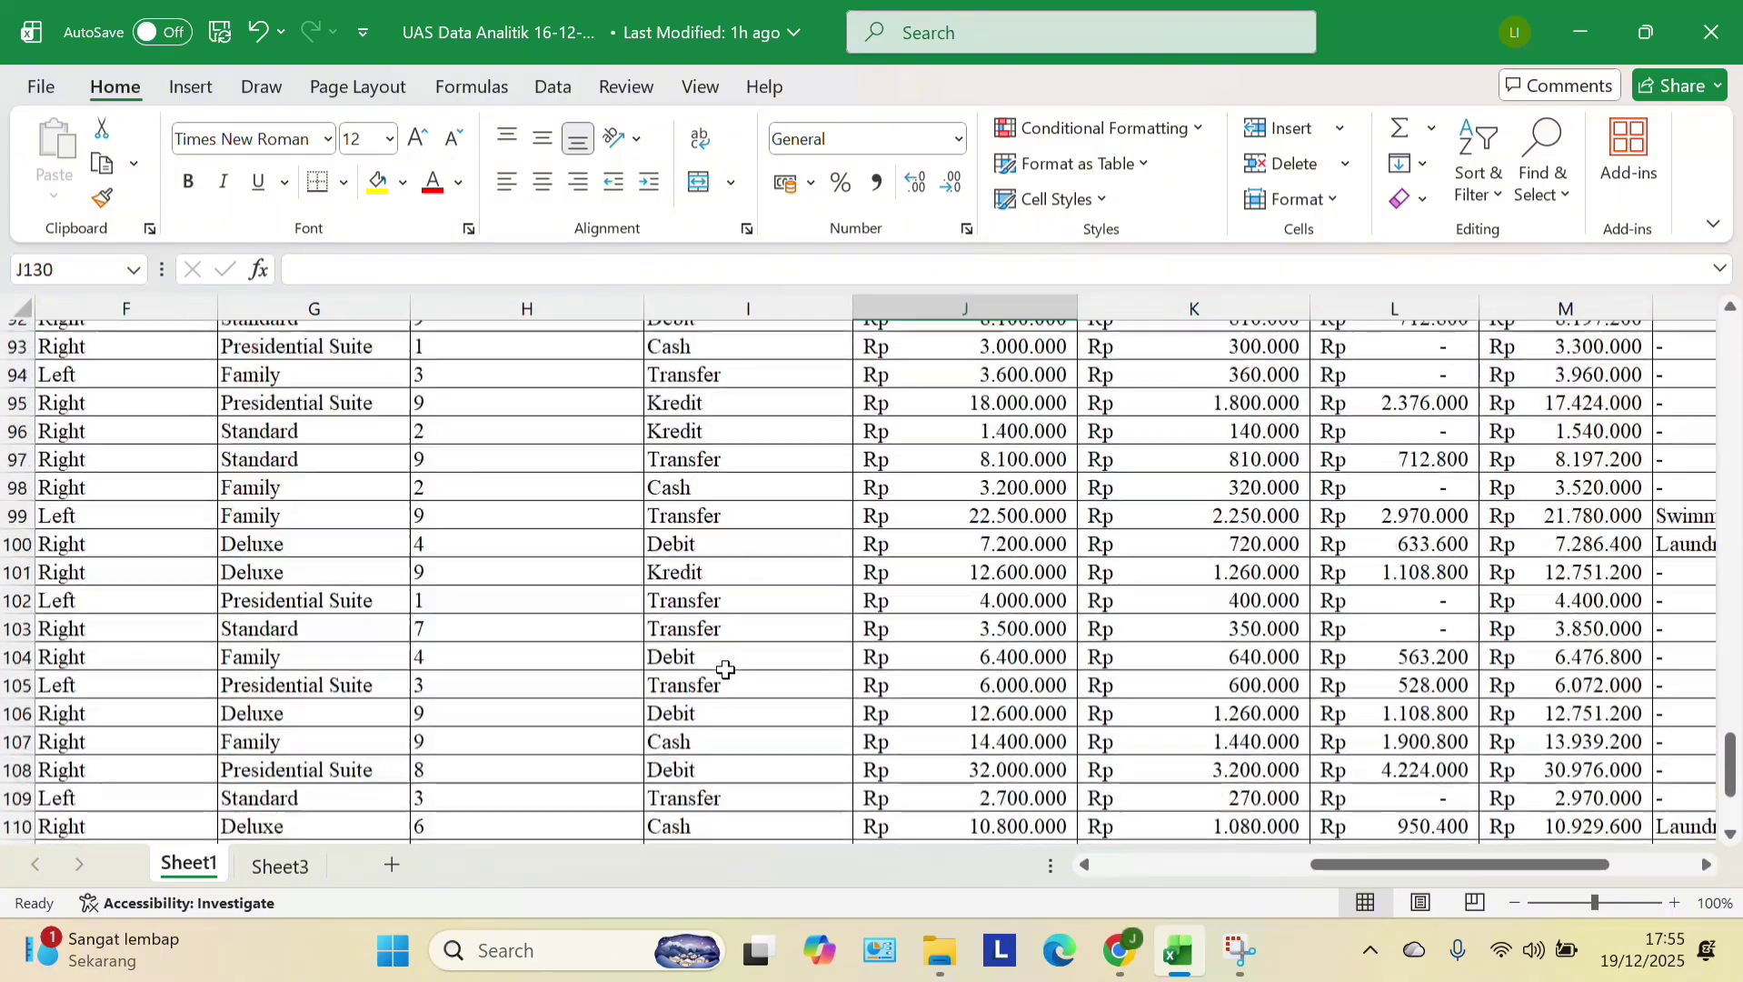
scroll(725, 669, left, 5)
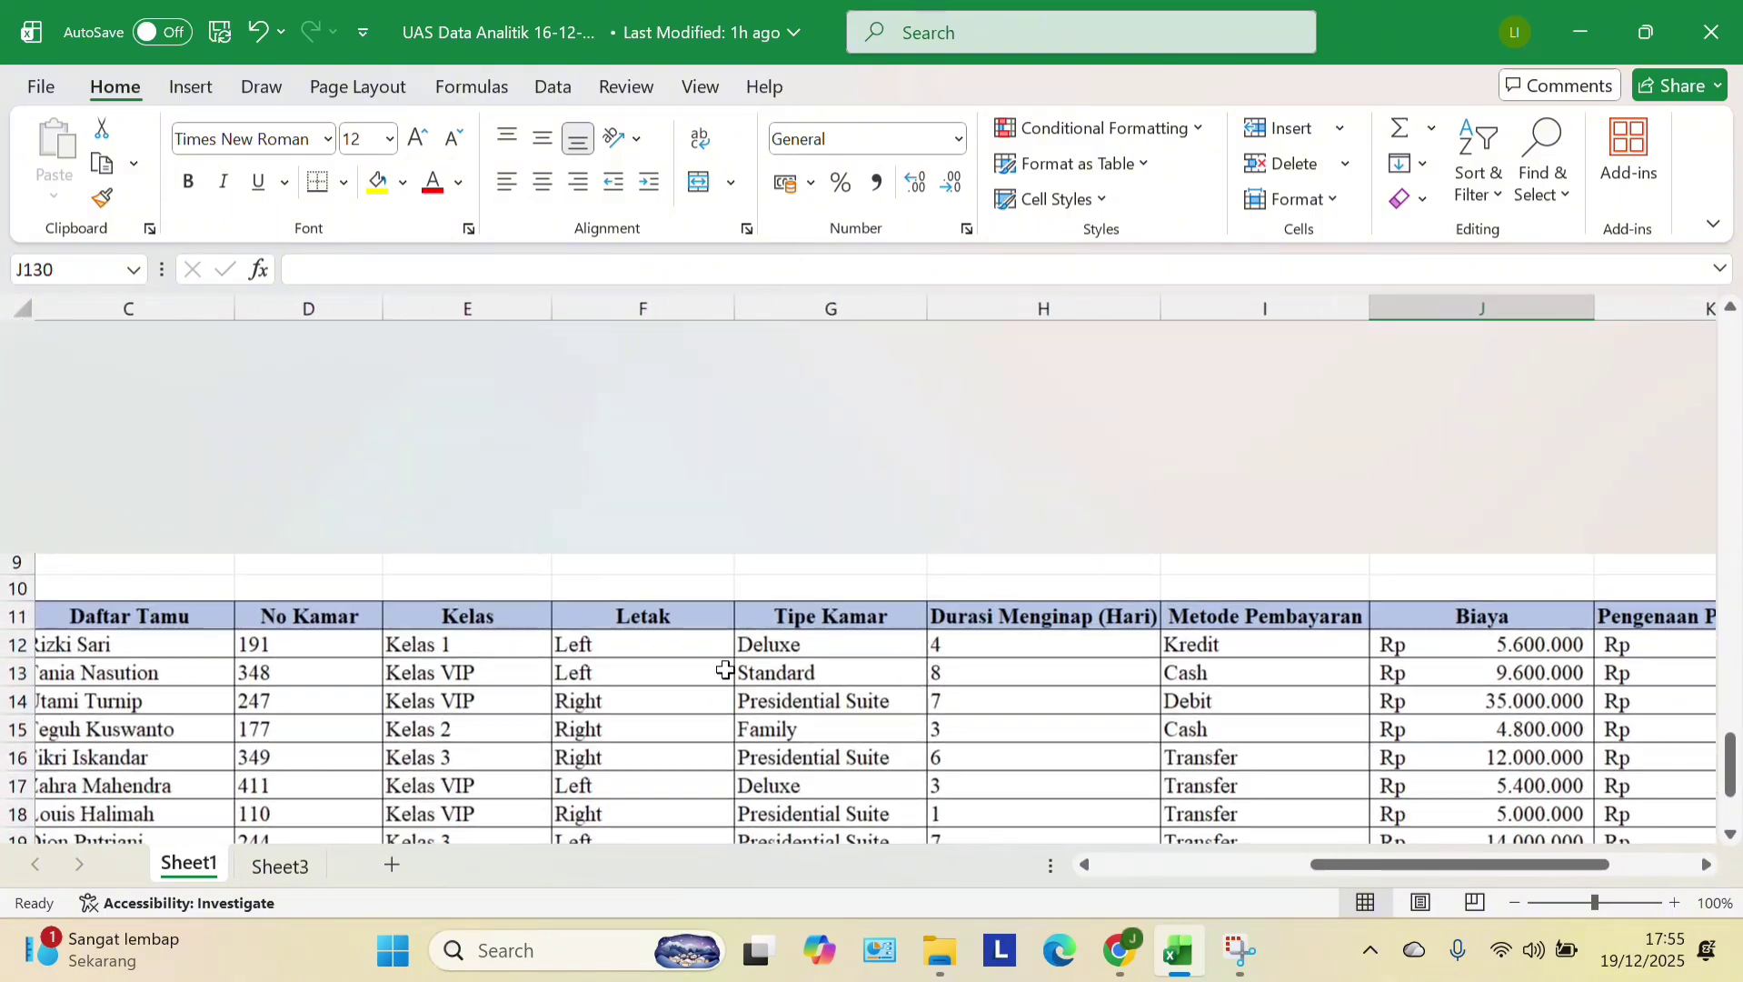
scroll(725, 669, right, 8)
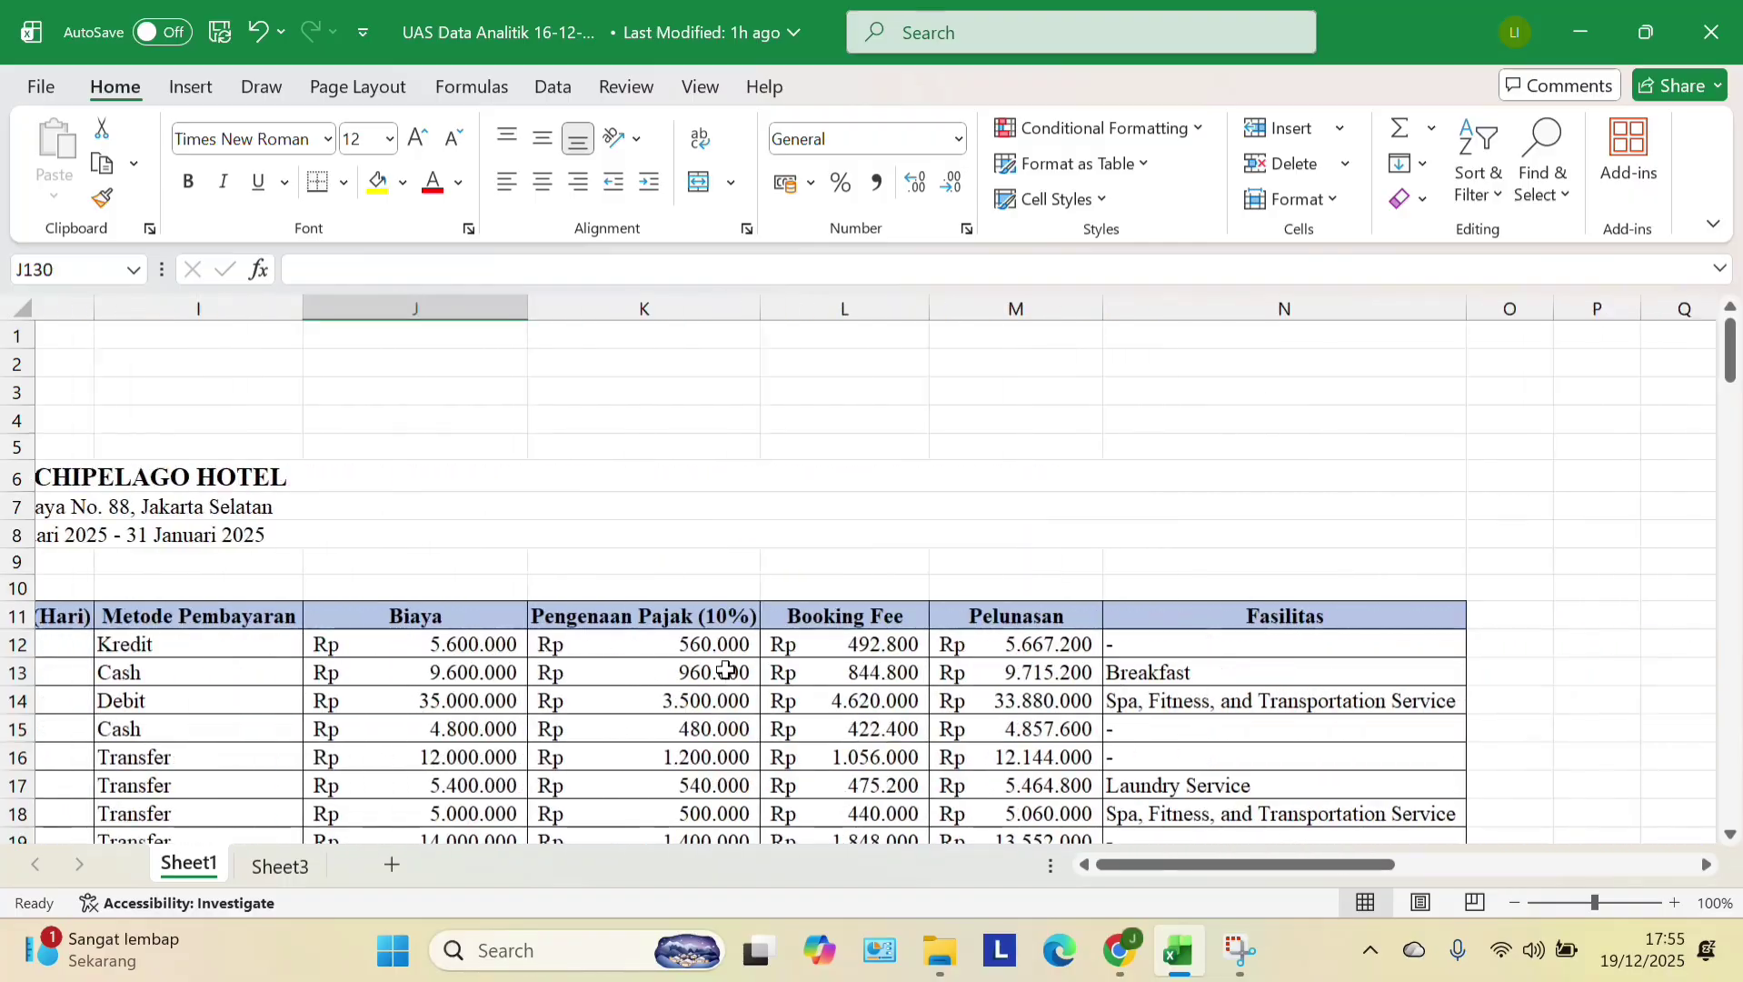
scroll(725, 669, left, 6)
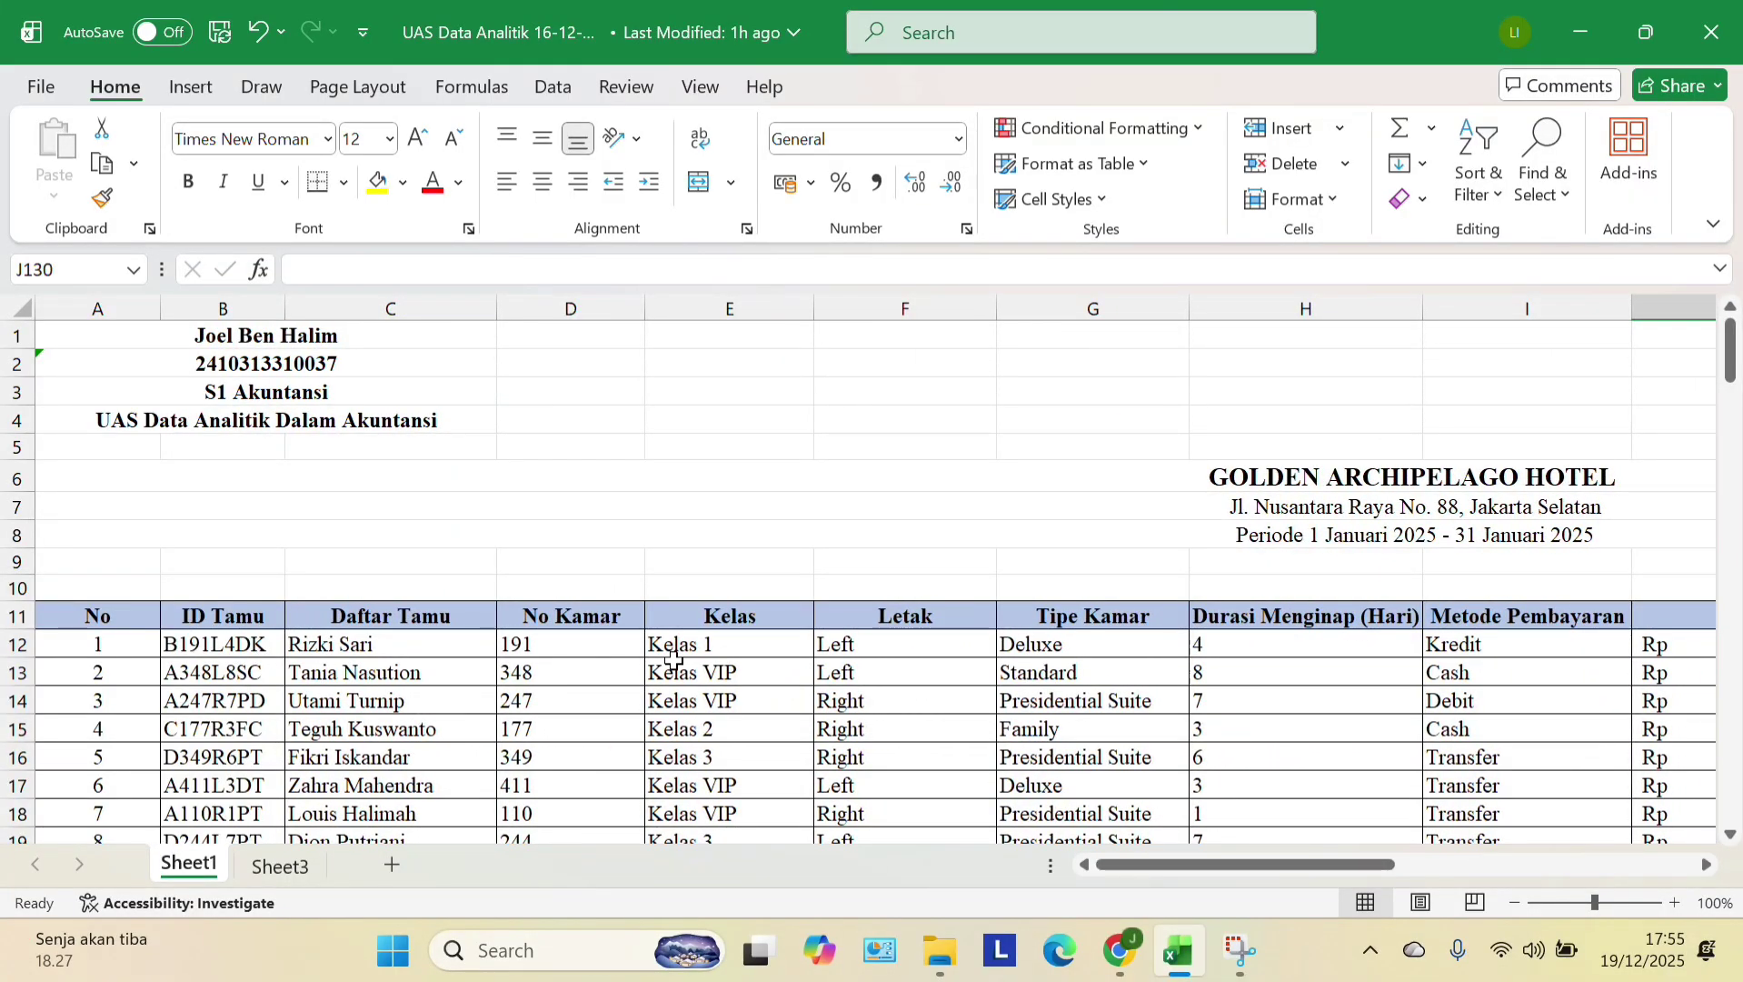
- Select the complete guest table from the header row at A11 to the last guest's Fasilitas cell N126
drag(110, 616, 1306, 785)
scroll(1348, 787, down, 15)
scroll(1348, 786, right, 6)
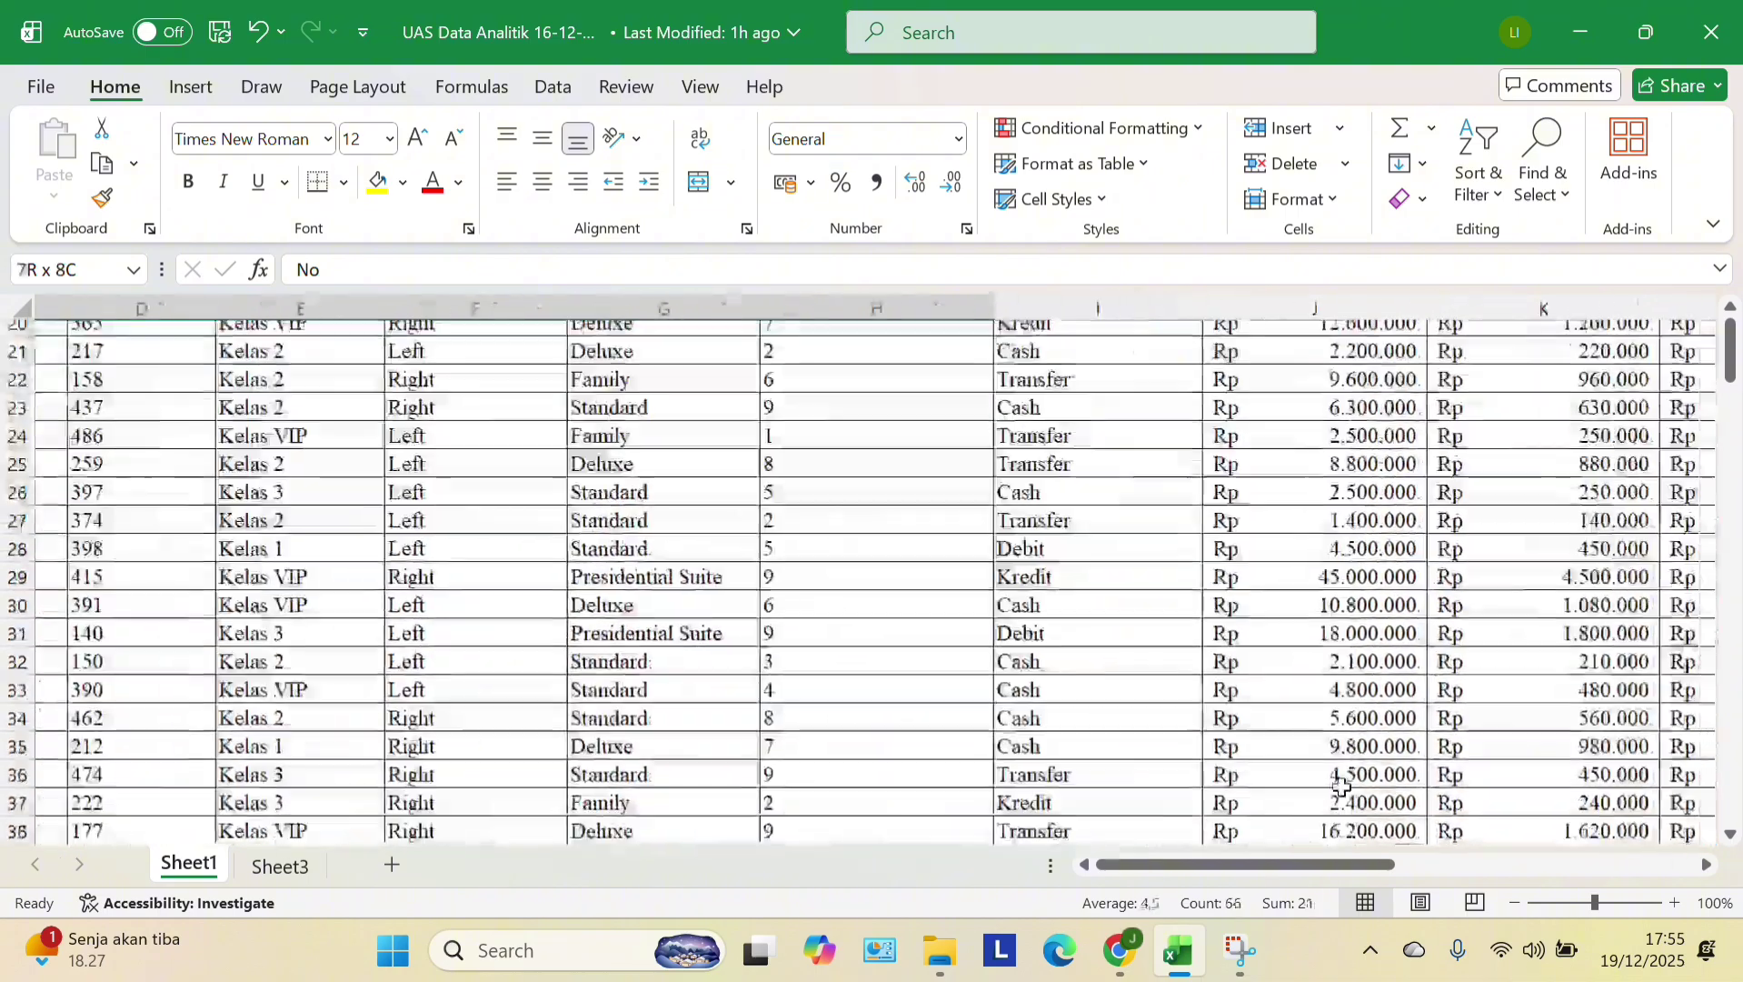
scroll(1348, 786, down, 20)
scroll(1348, 786, right, 1)
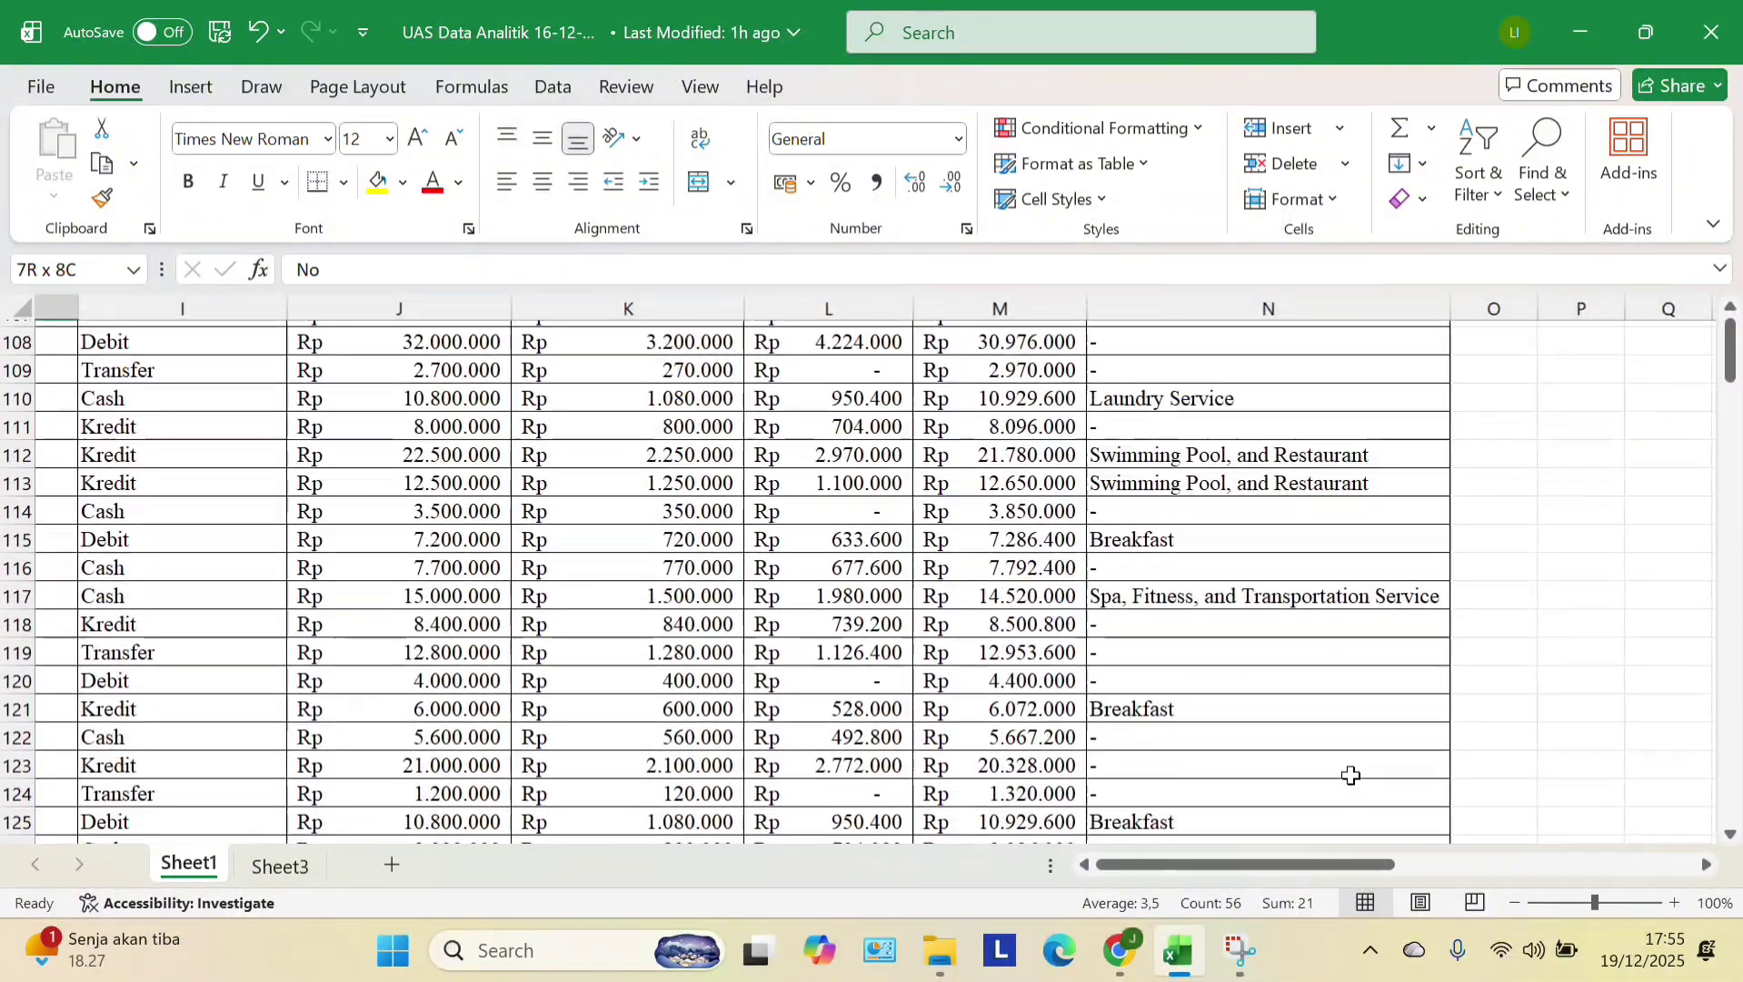
scroll(1389, 643, up, 1)
mouse_move(1368, 753)
mouse_down()
mouse_move(1389, 643)
mouse_move(1337, 582)
mouse_up()
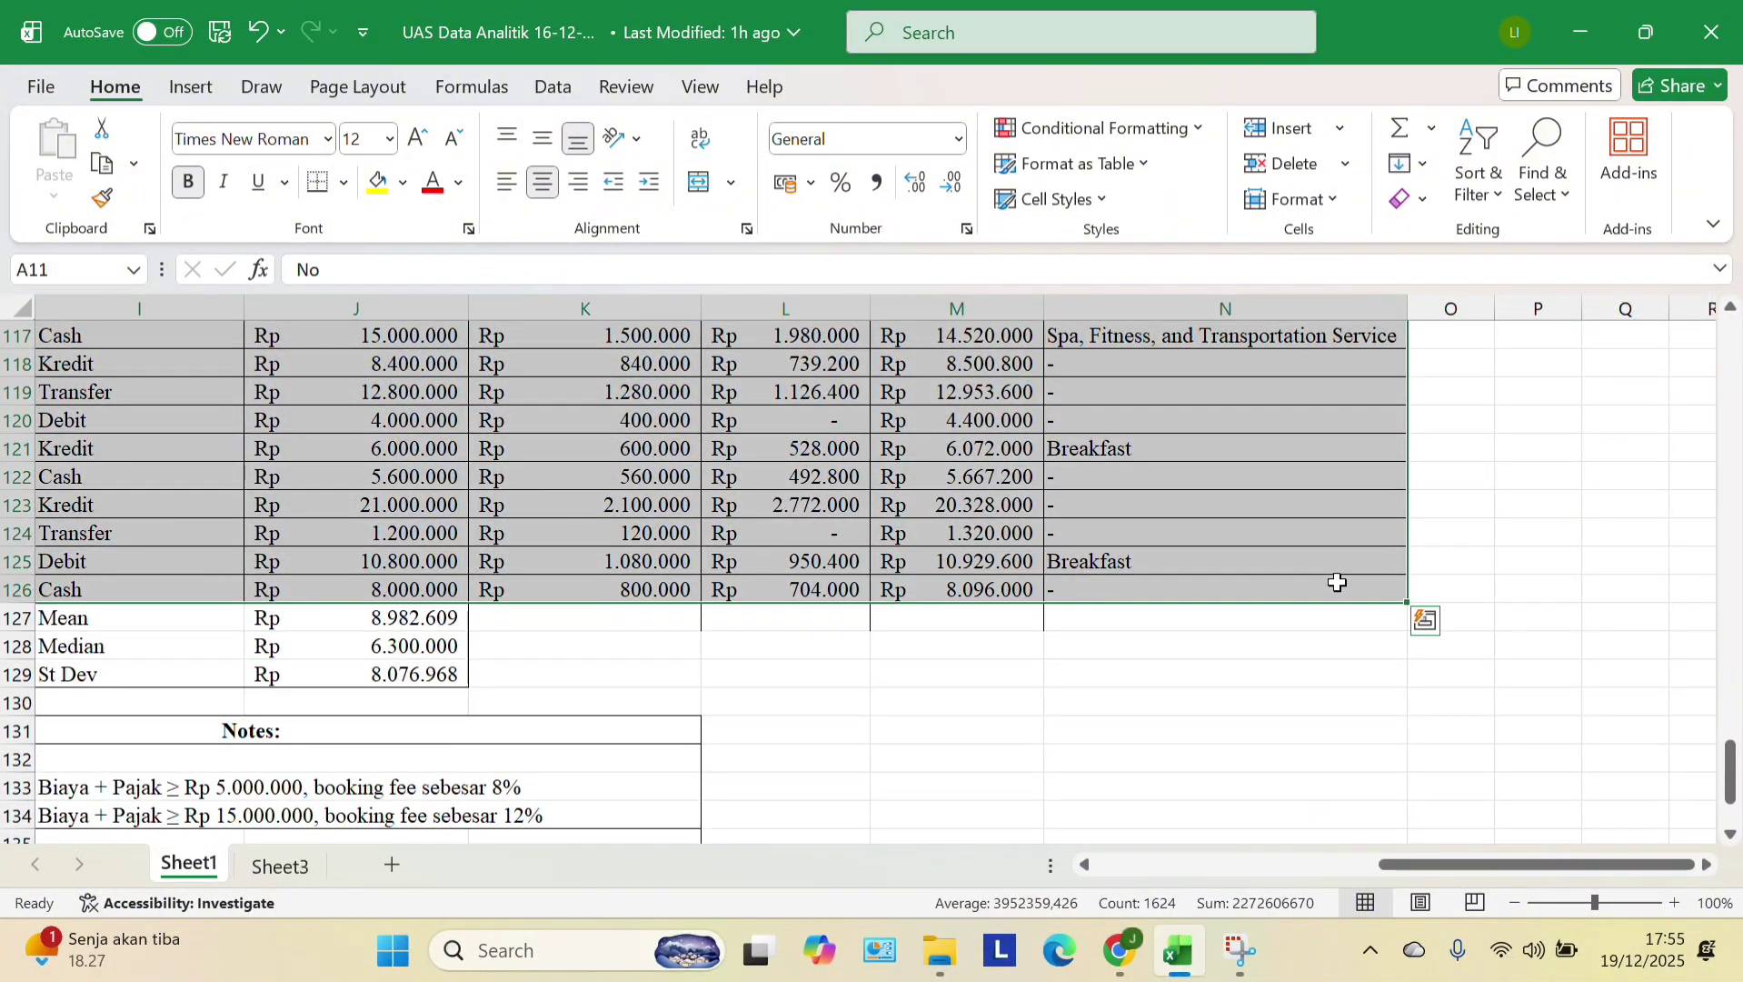
click(187, 87)
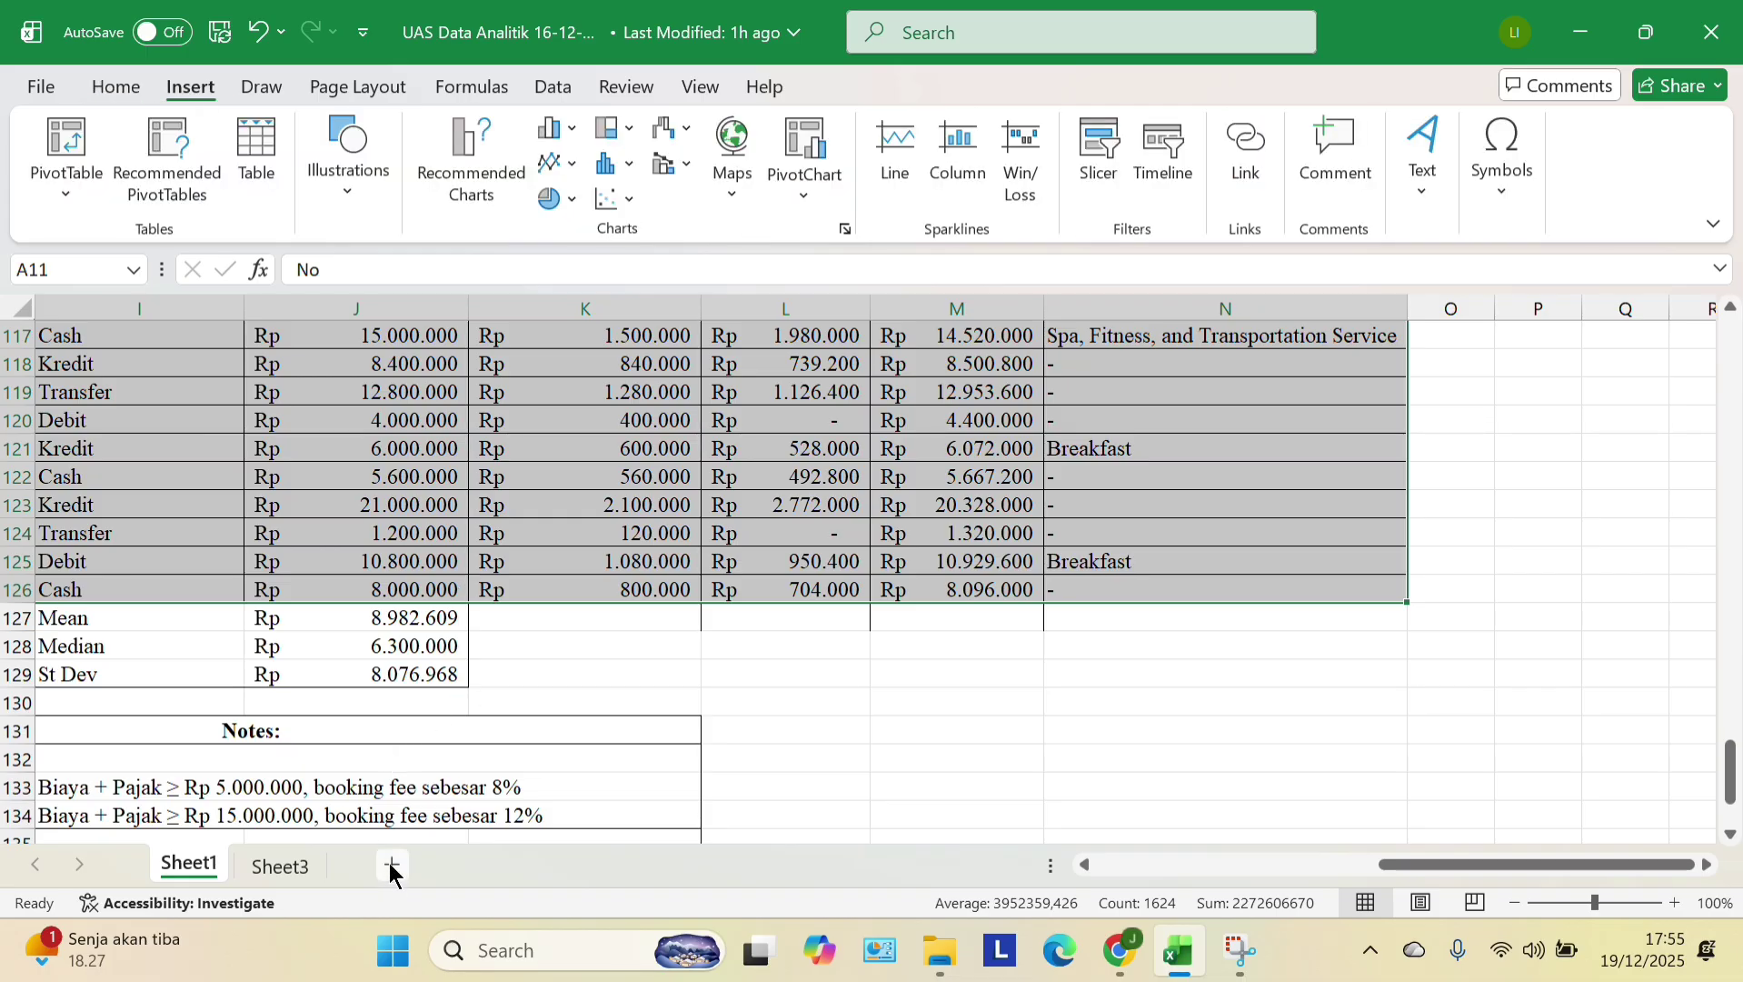
click(68, 172)
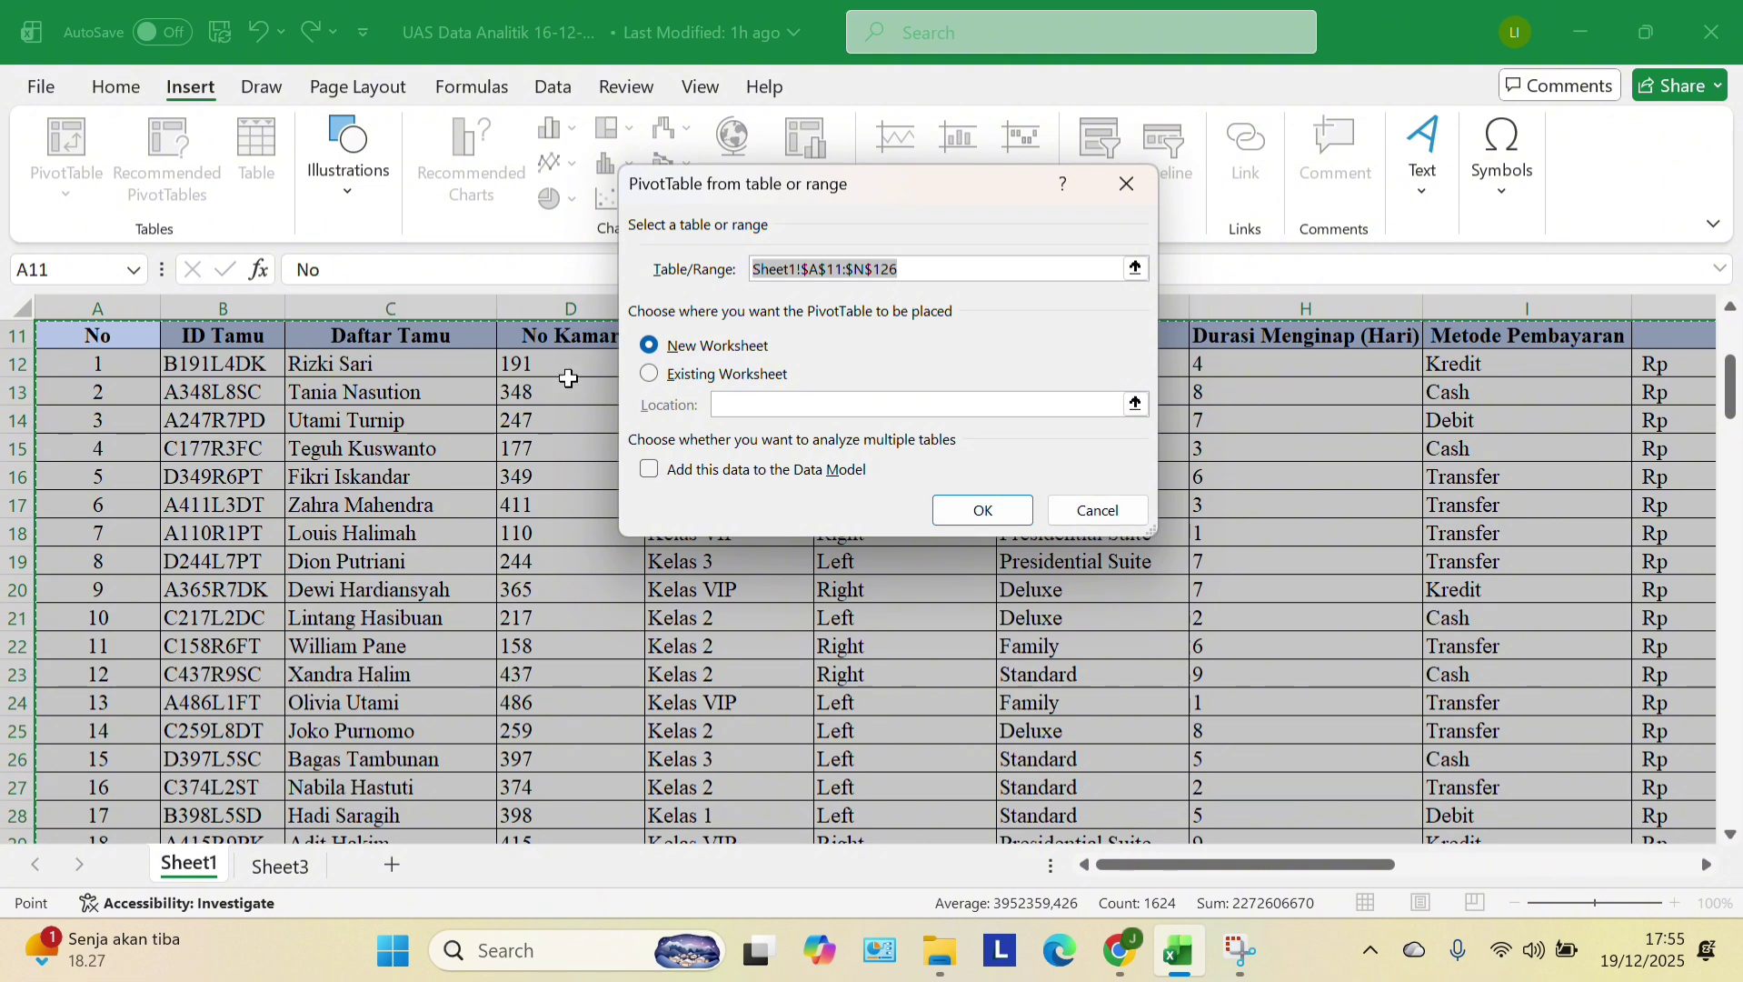
click(682, 376)
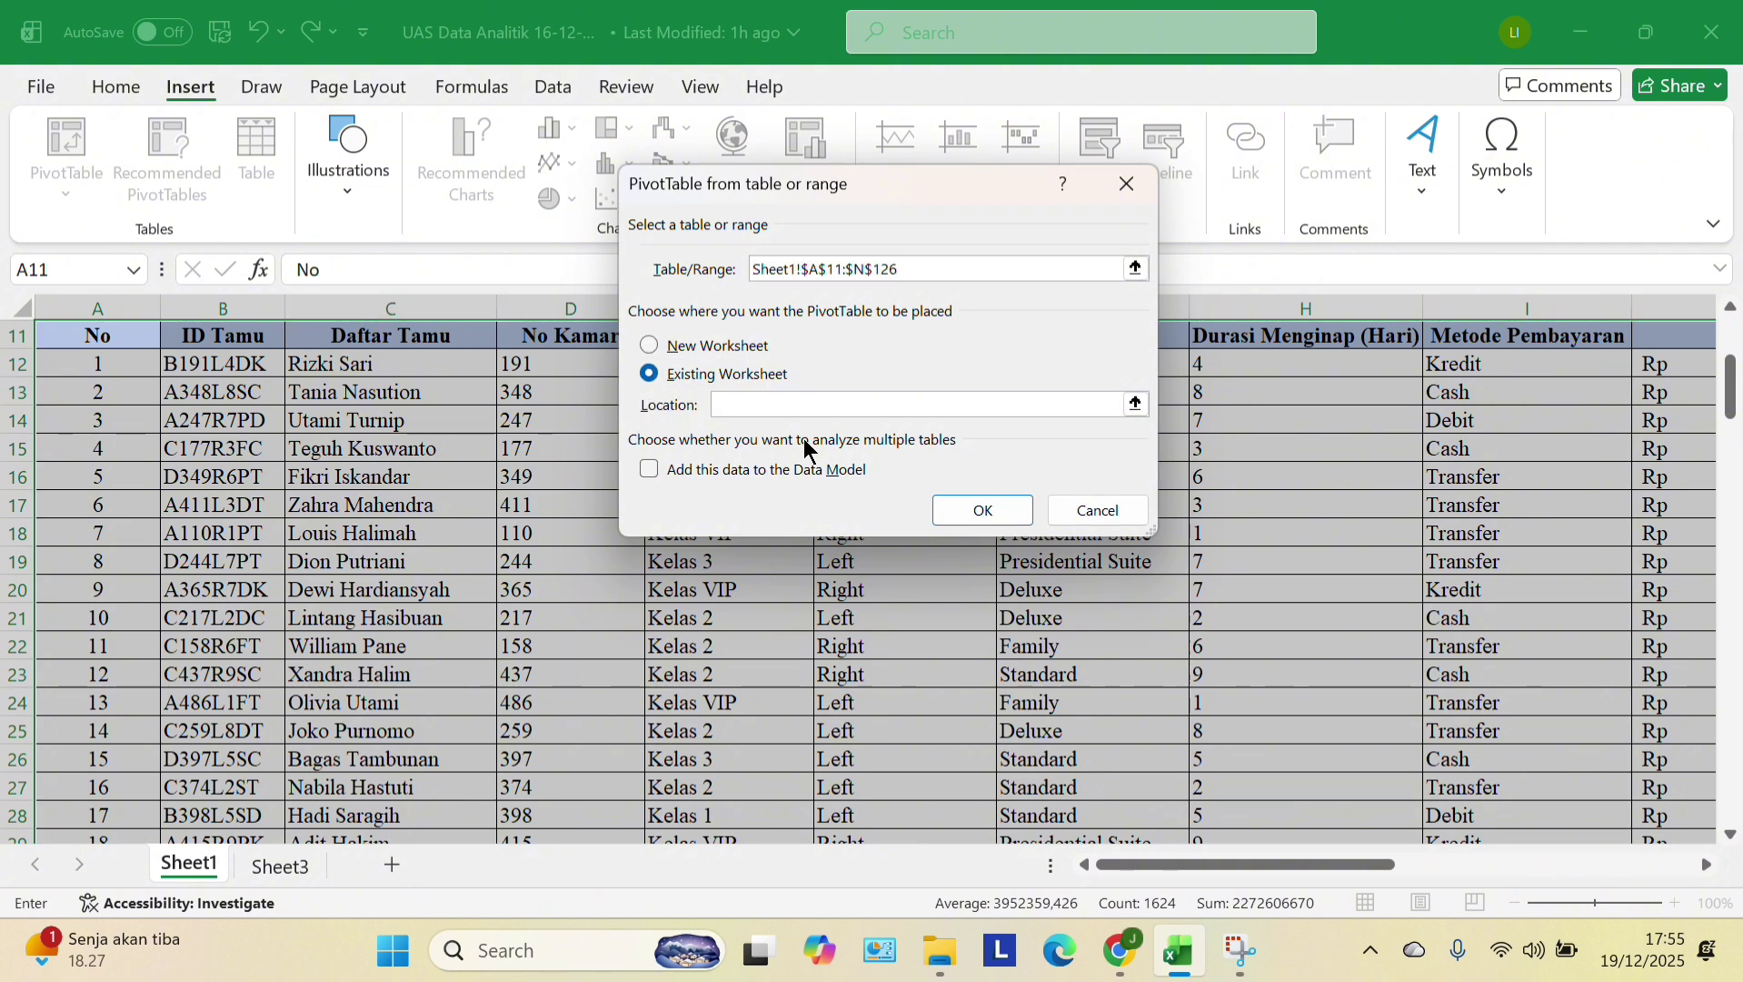
click(1137, 406)
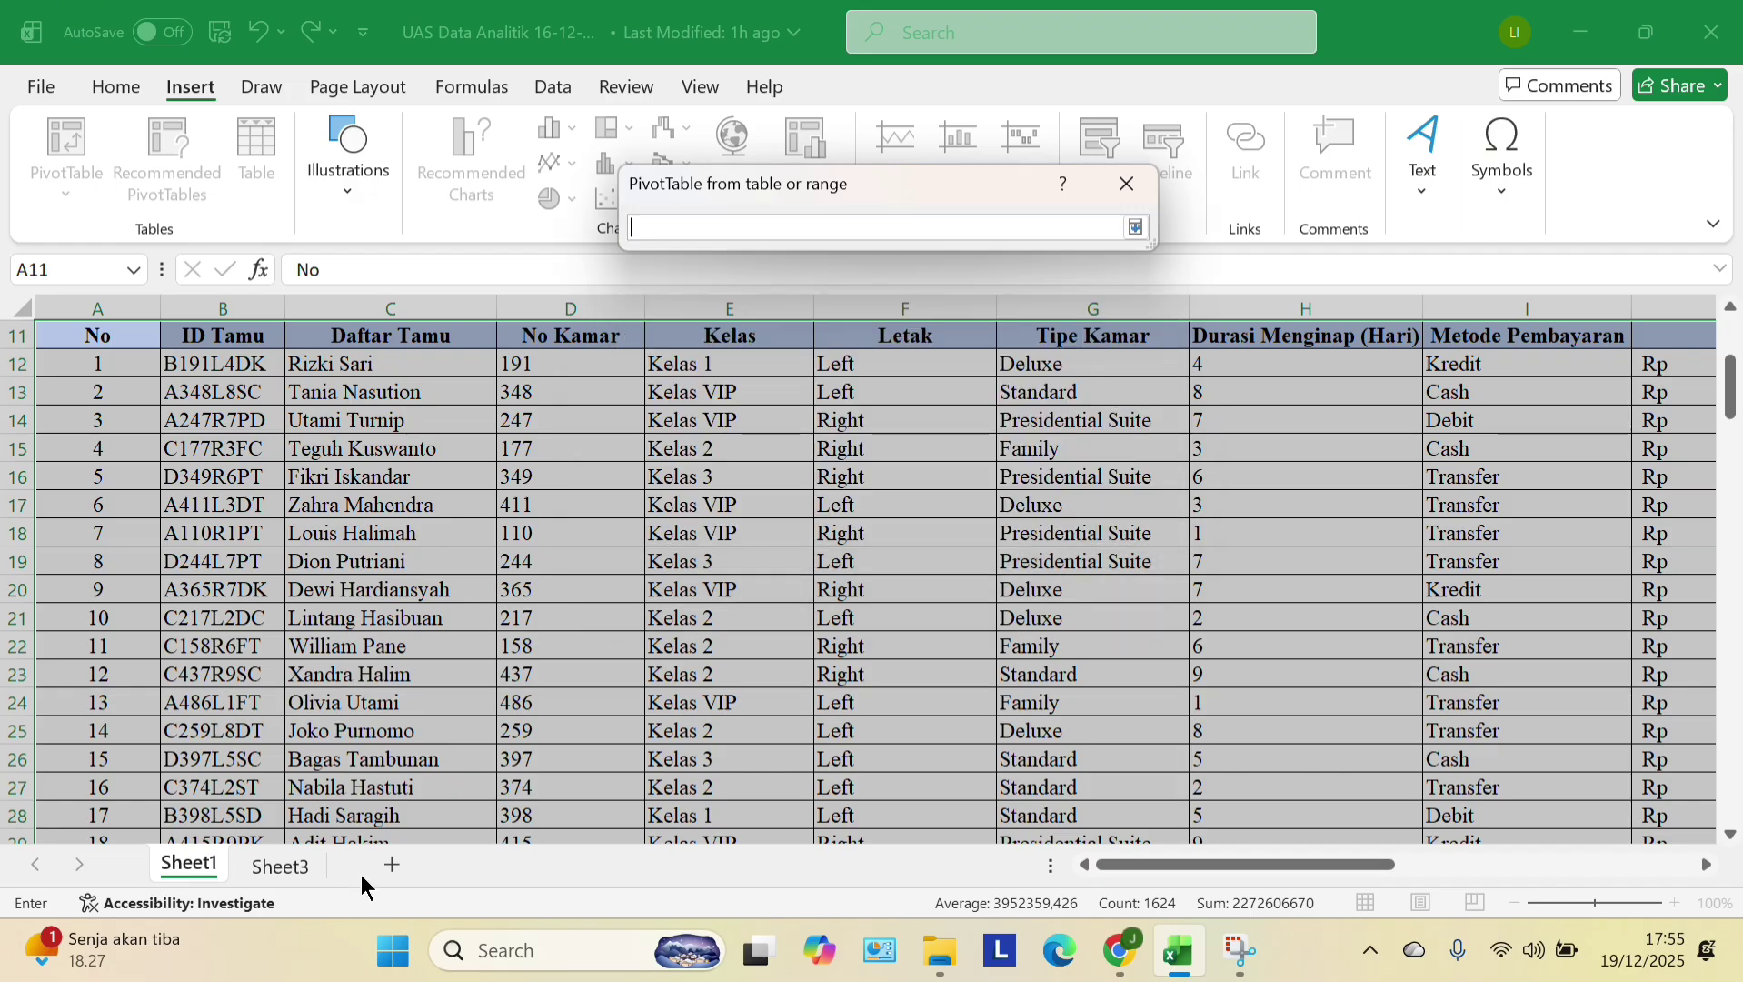
click(1121, 191)
click(1127, 187)
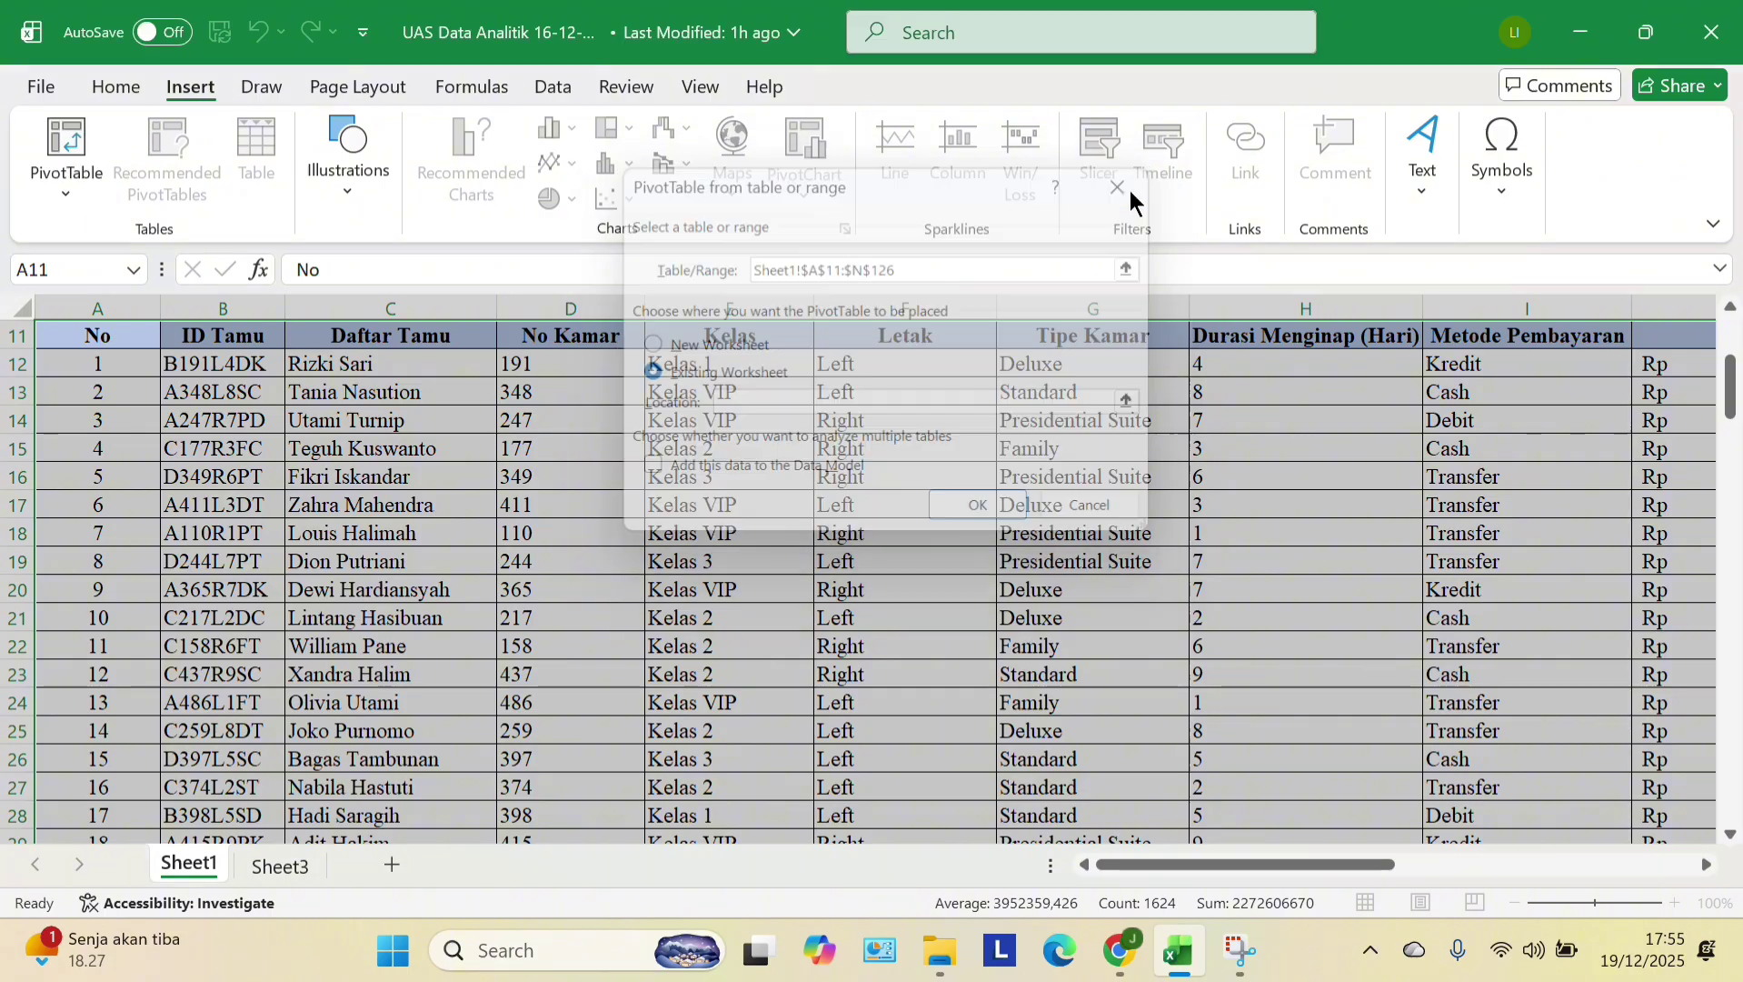
- Add a new worksheet and create a PivotTable on it from Sheet1!$A$11:$N$126, using the existing-worksheet location Sheet4
click(393, 868)
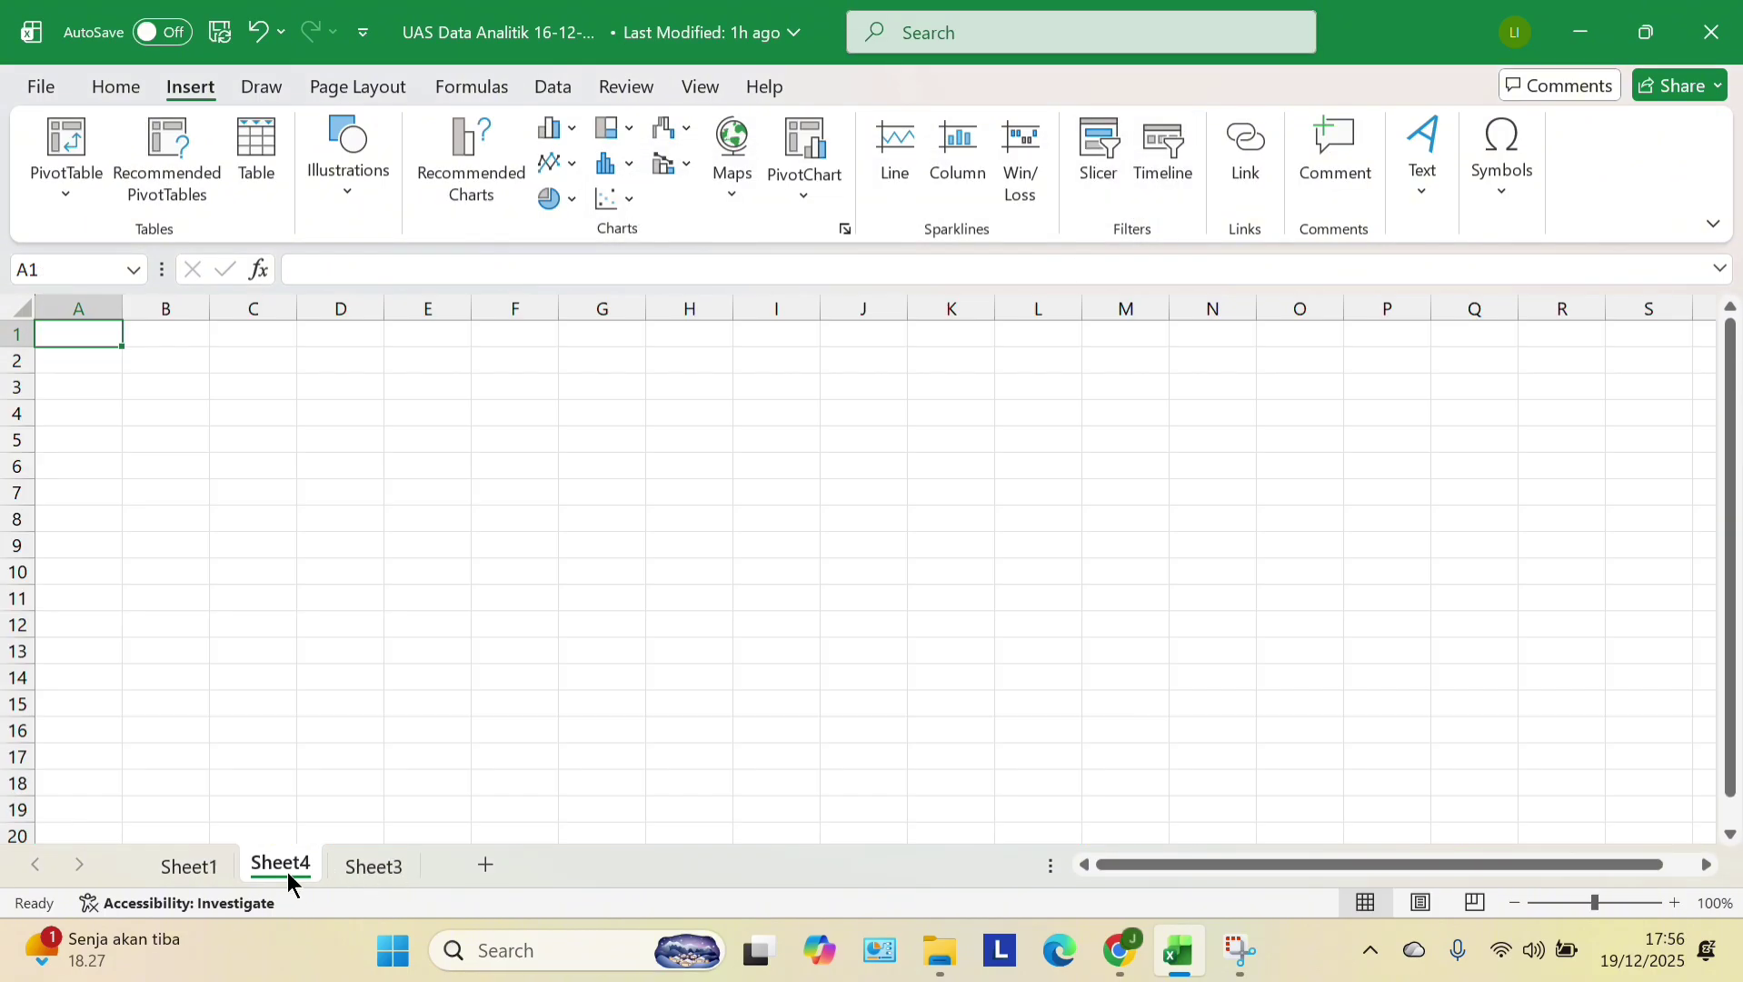
click(212, 871)
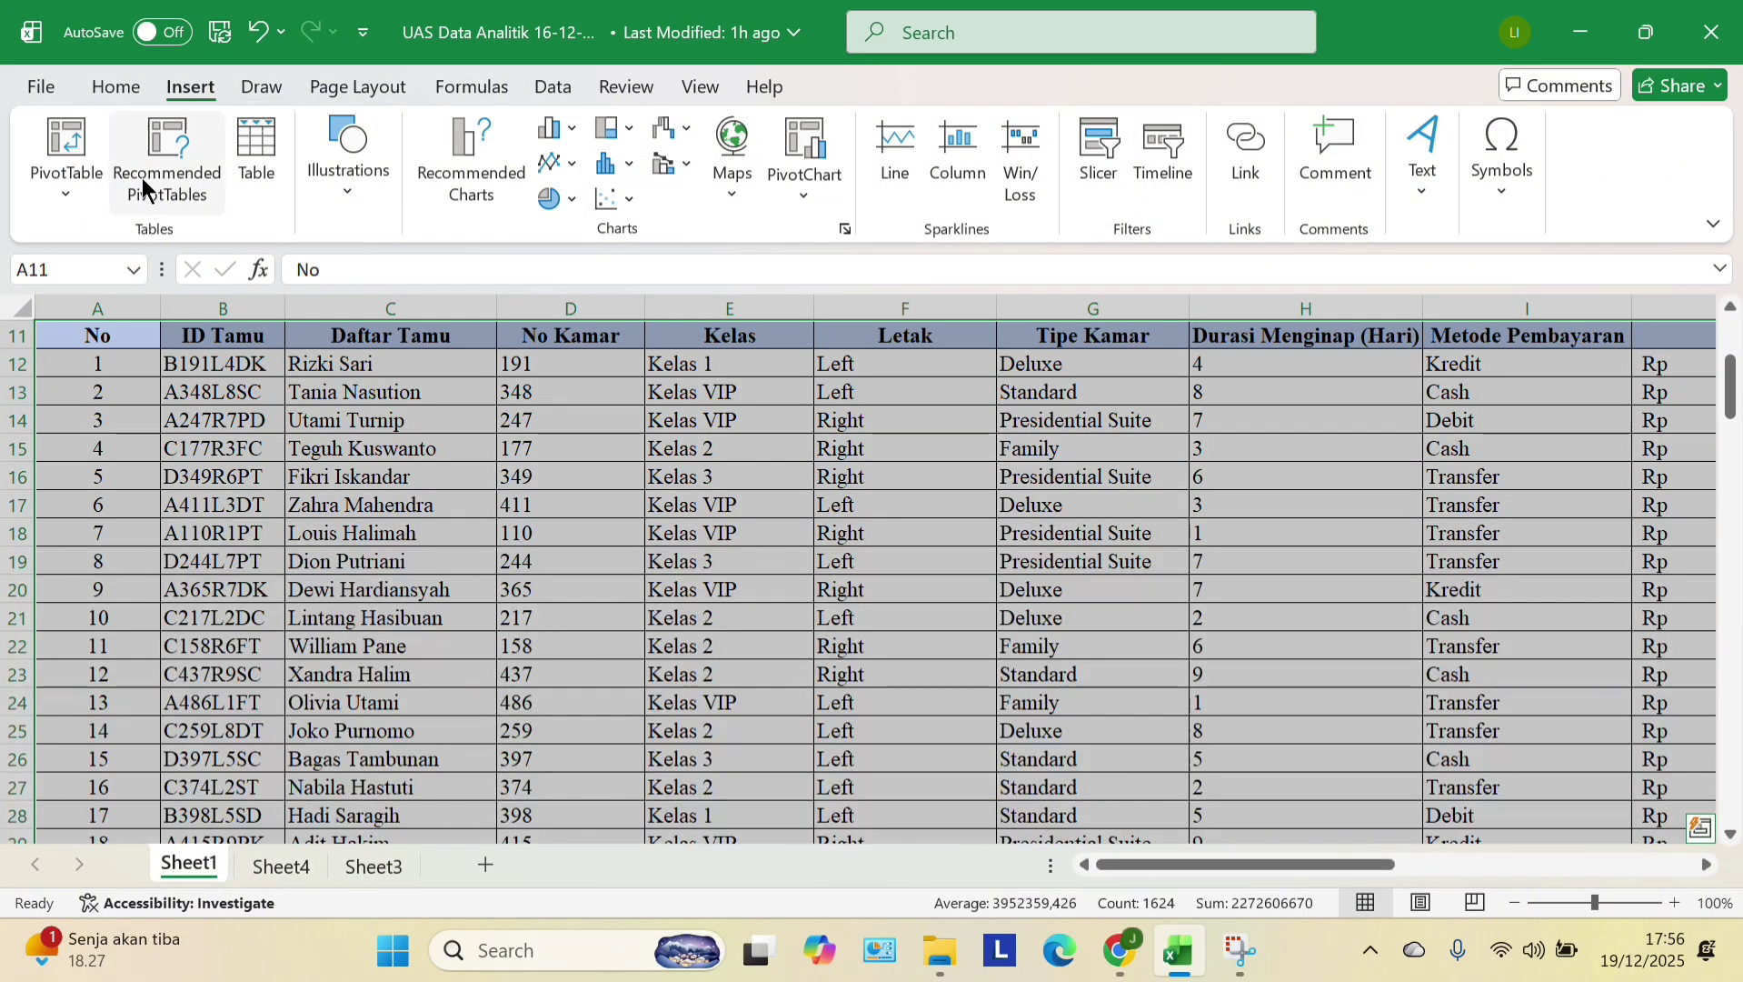
click(53, 182)
click(192, 237)
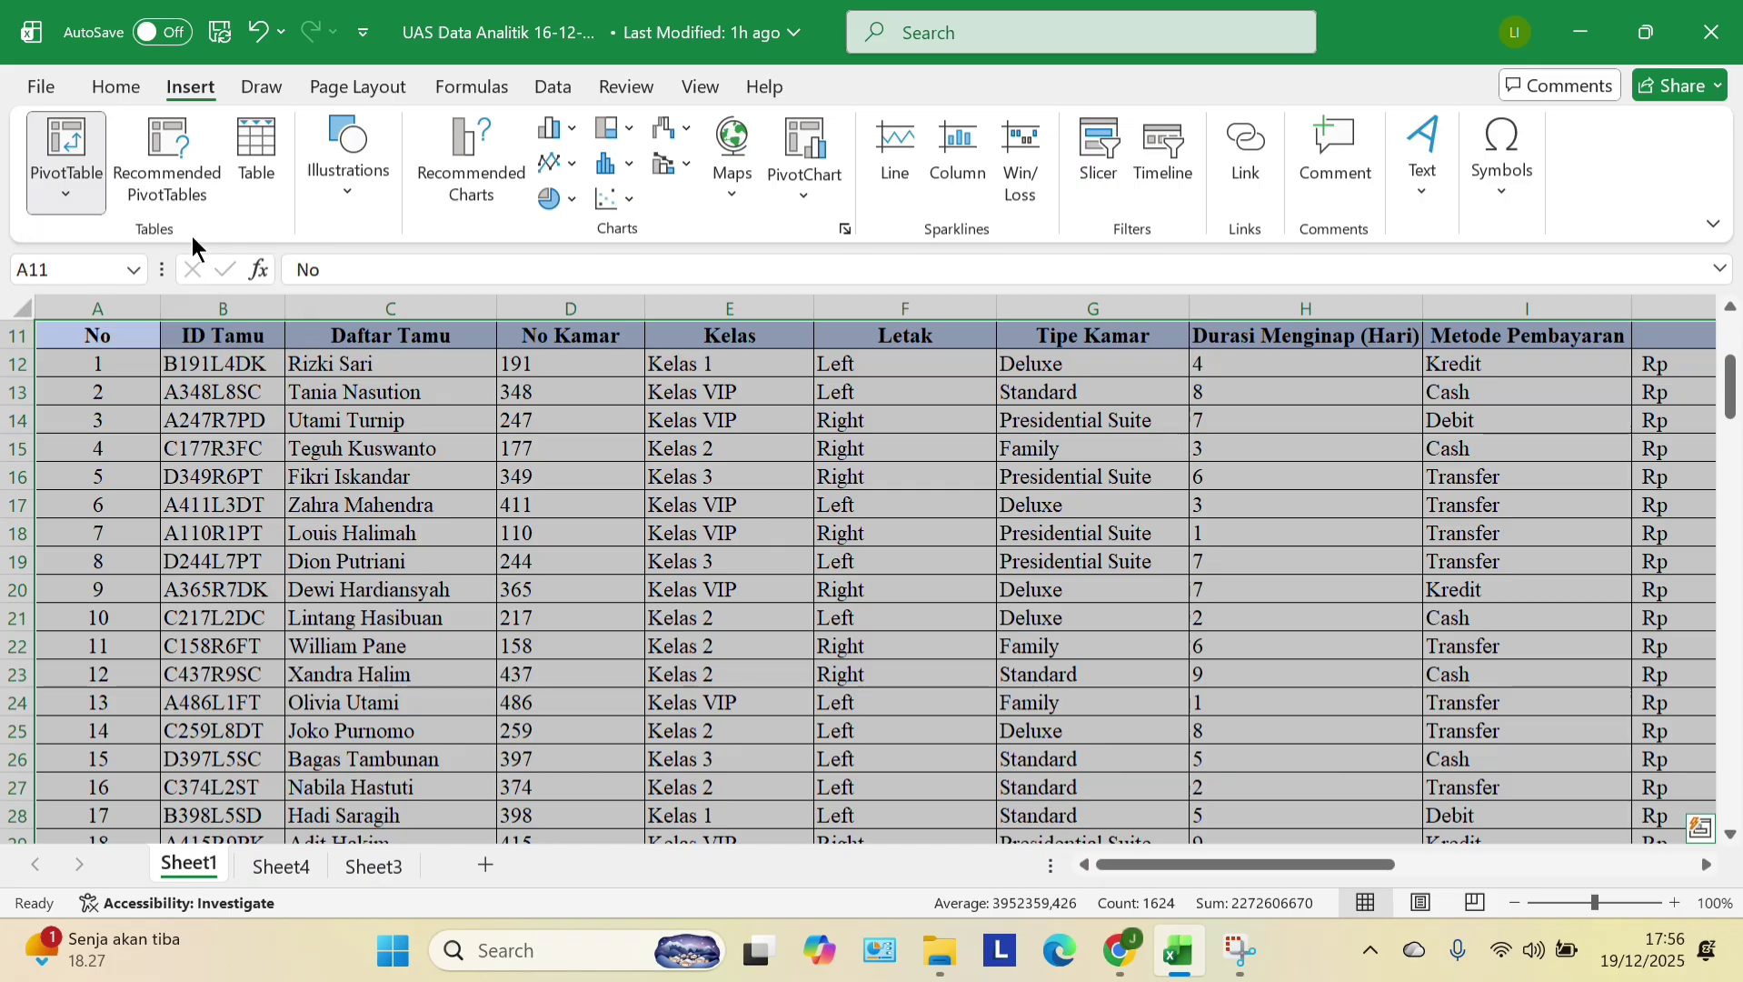
click(666, 380)
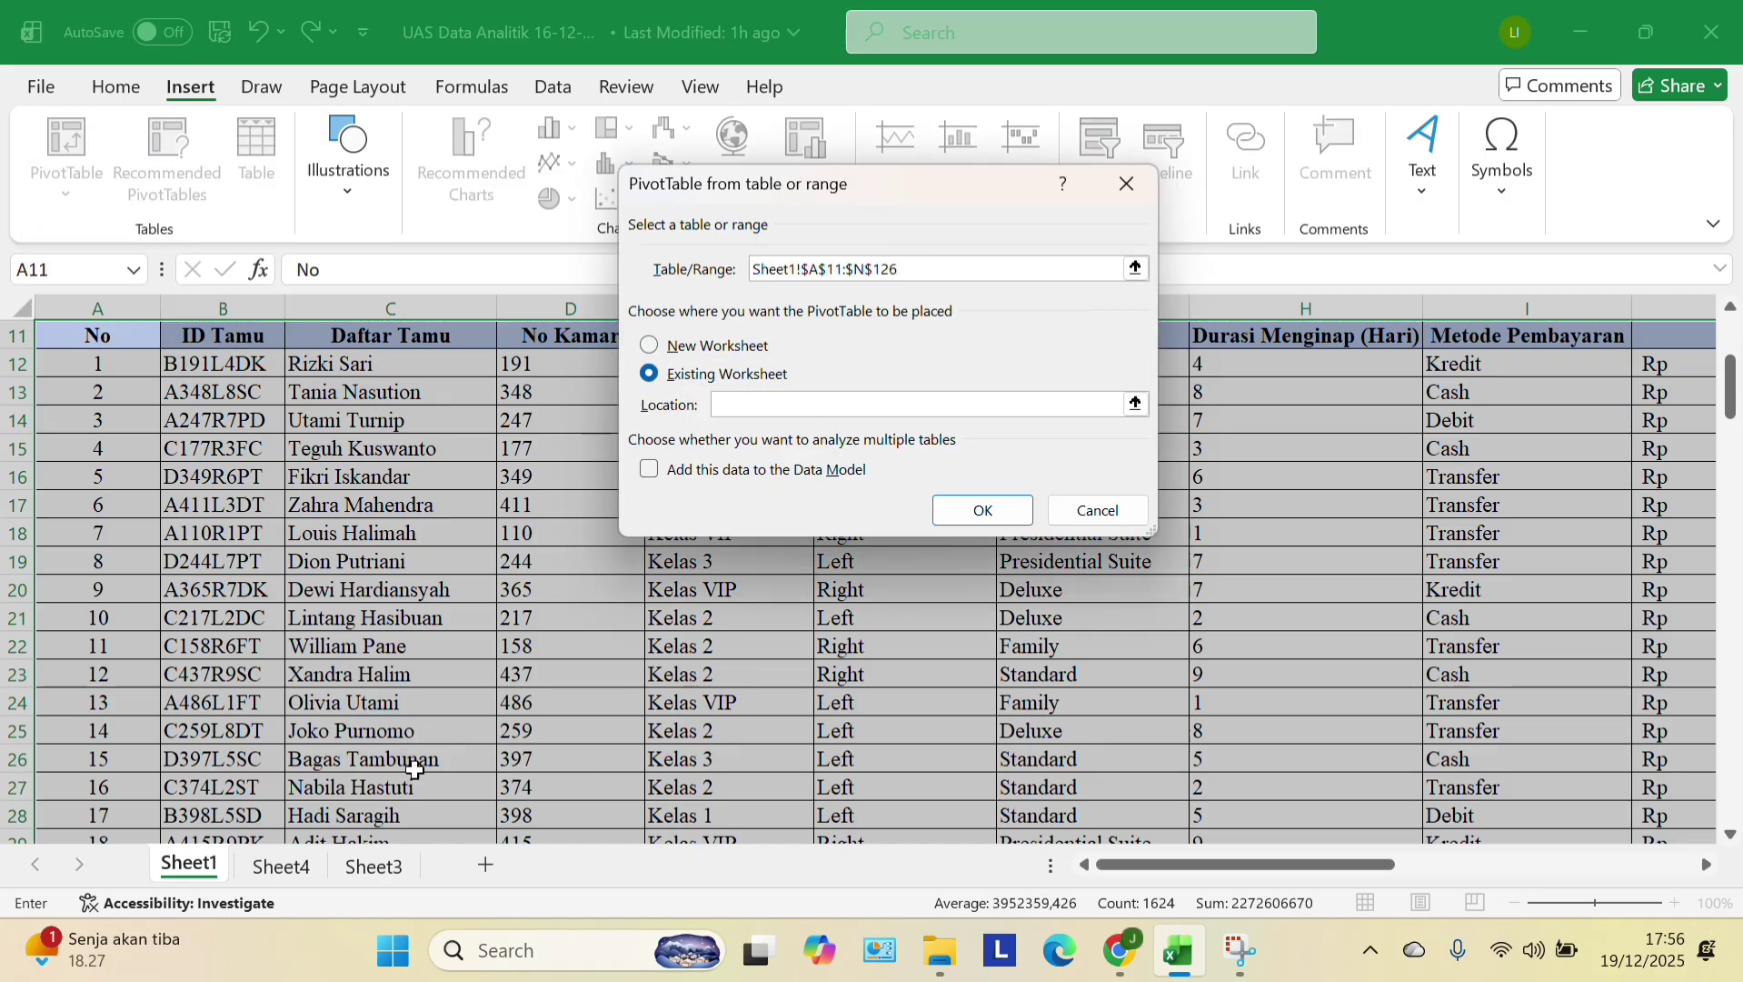
click(369, 875)
click(318, 870)
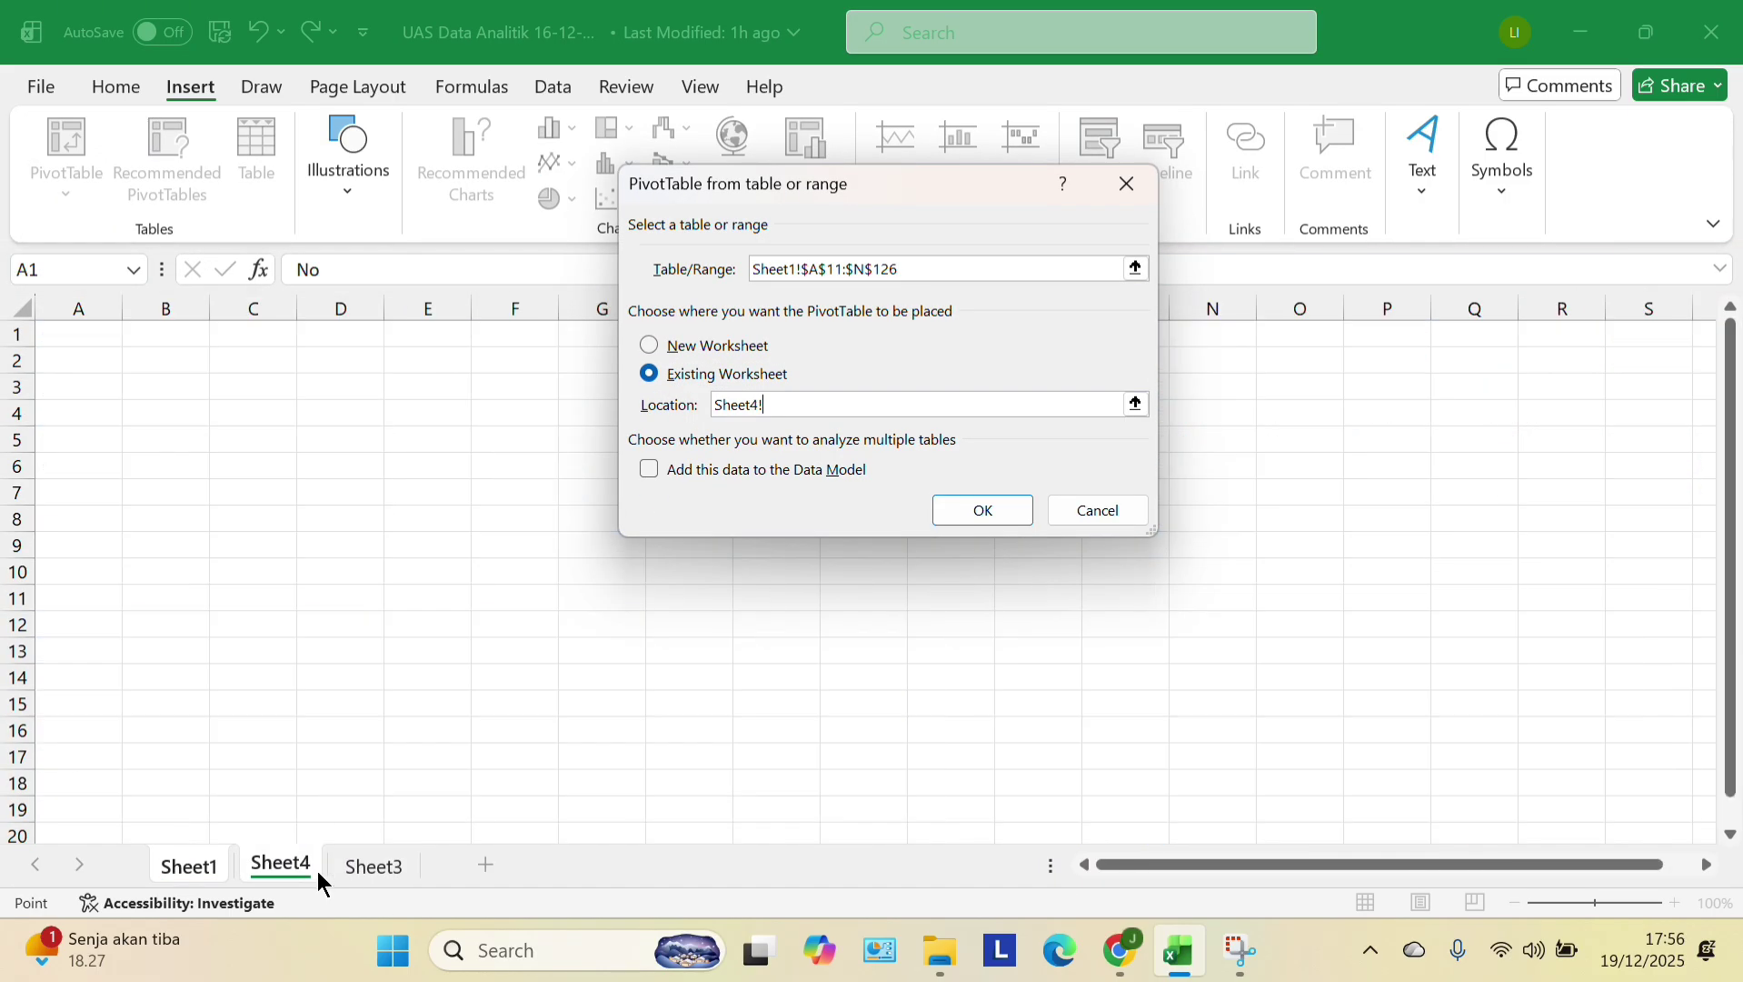
click(994, 514)
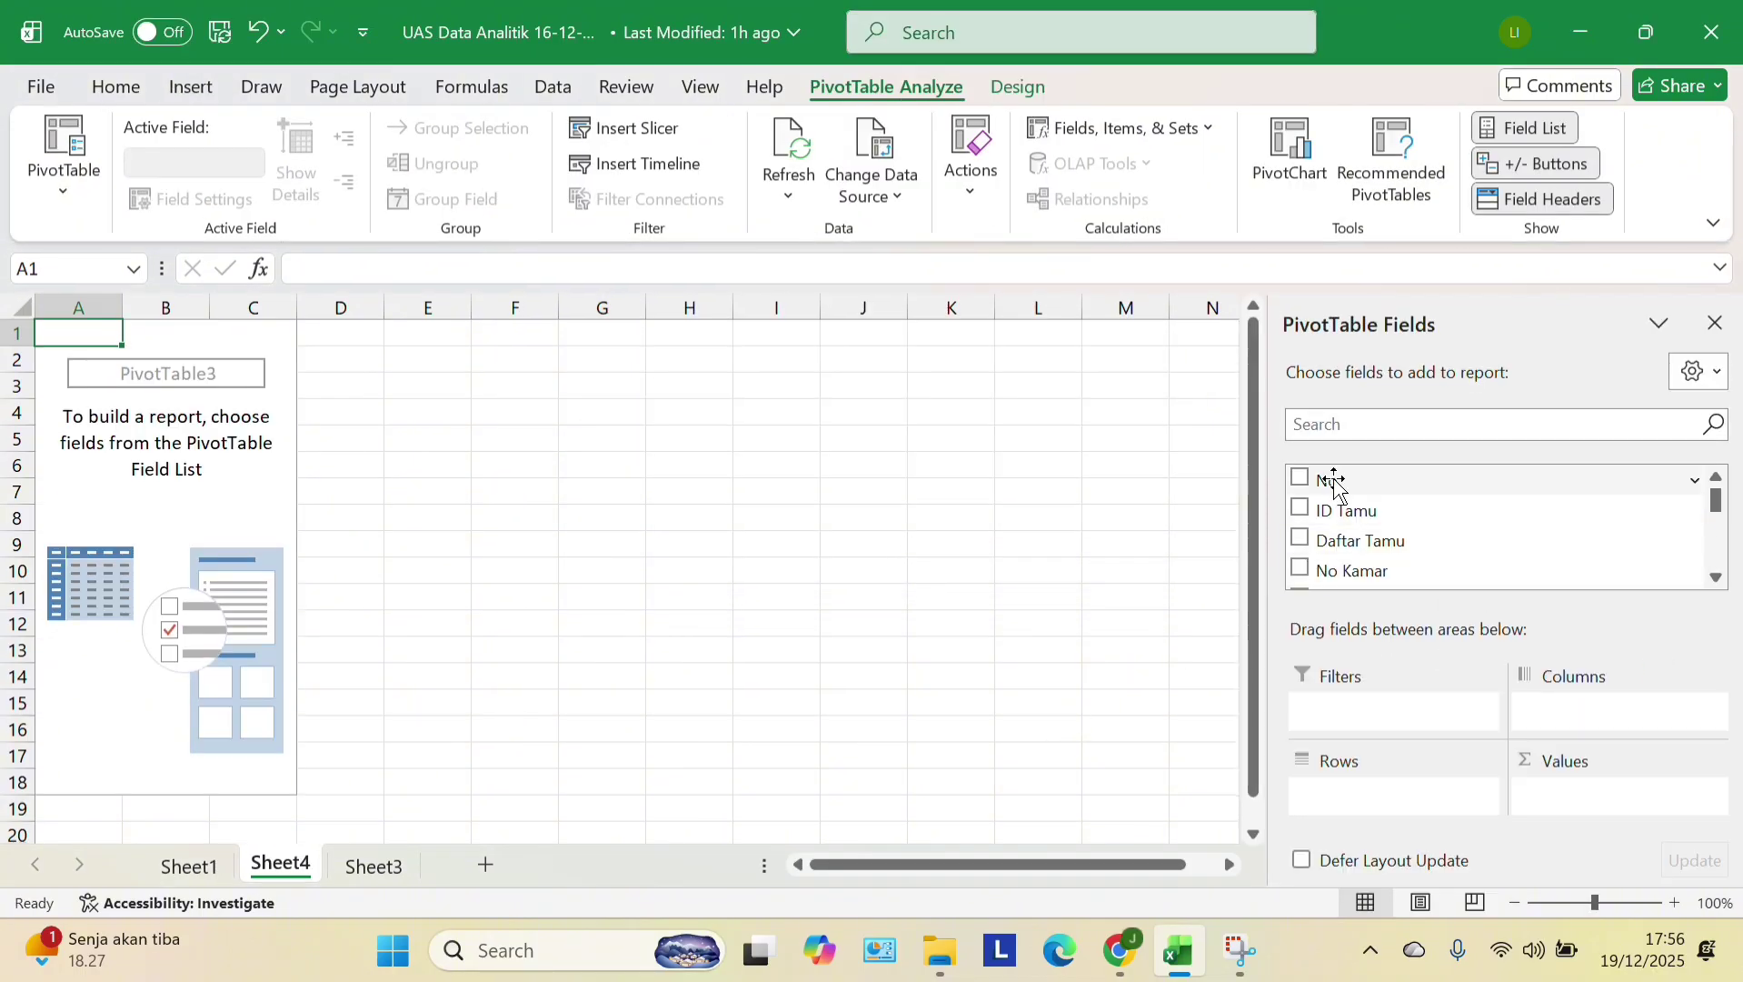
- Add No, ID Tamu, Daftar Tamu, No Kamar, Kelas, Letak, Tipe Kamar and Durasi Menginap (Hari) to the PivotTable
click(1302, 477)
click(1300, 508)
click(1301, 538)
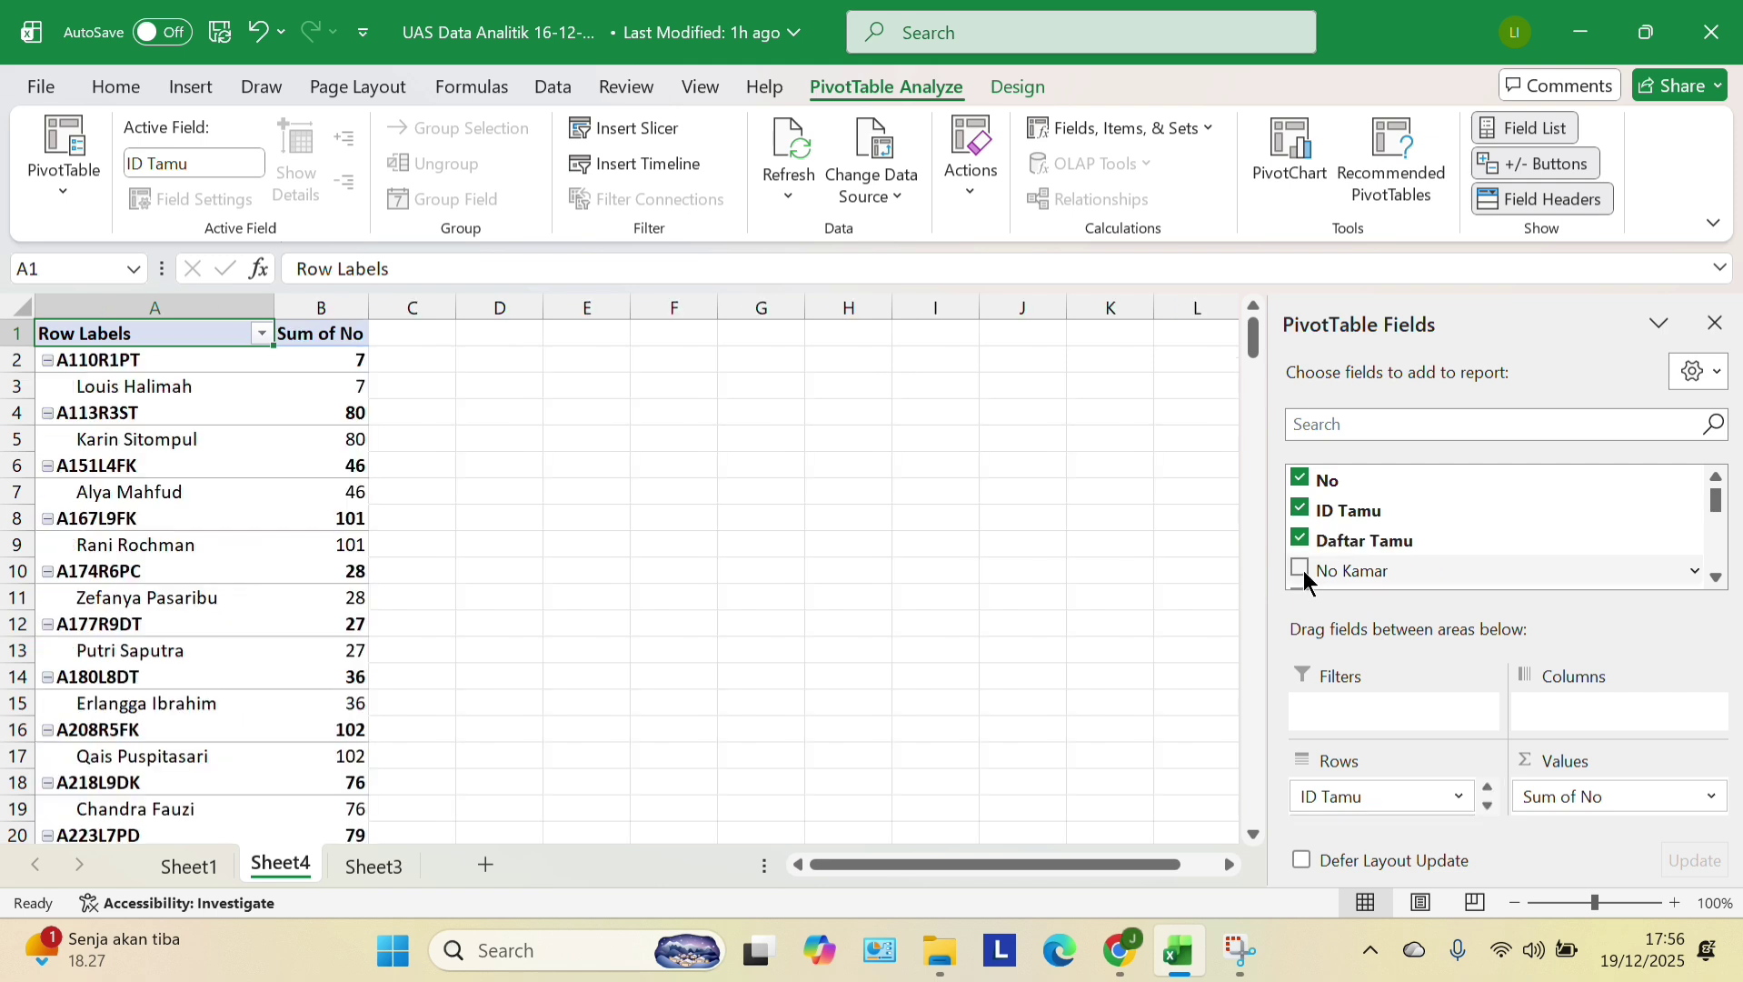
click(1302, 568)
scroll(1309, 569, down, 2)
click(1309, 470)
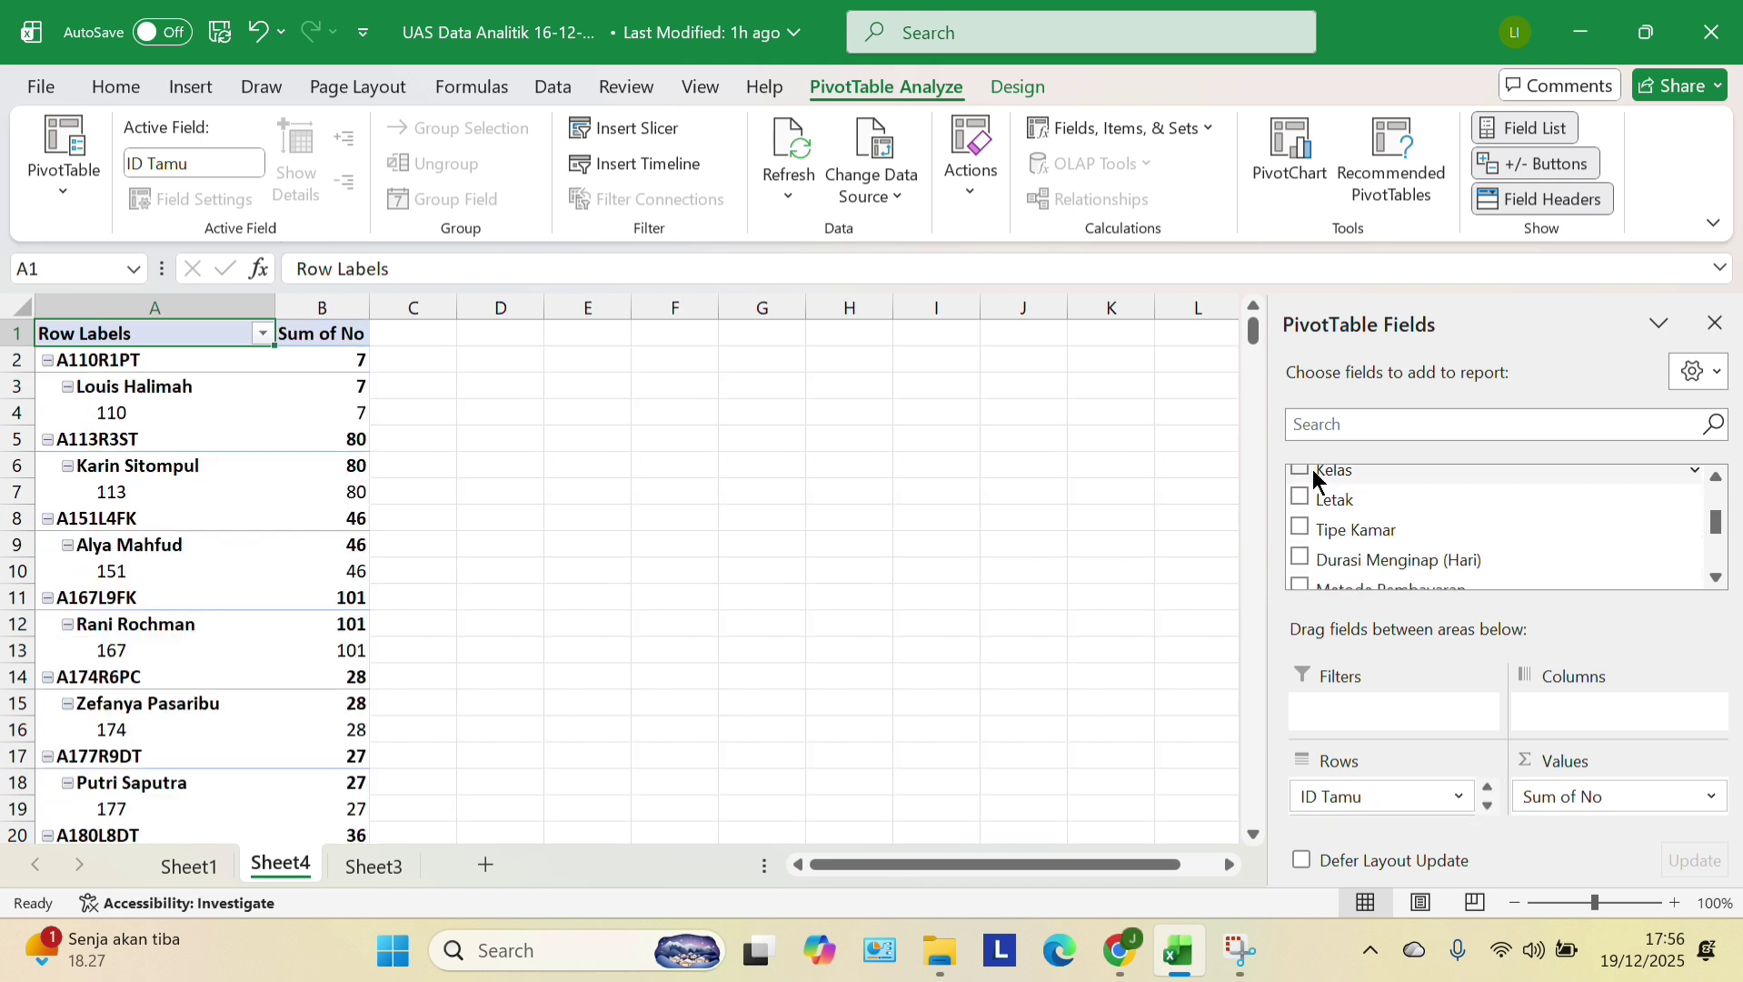
scroll(1331, 541, down, 2)
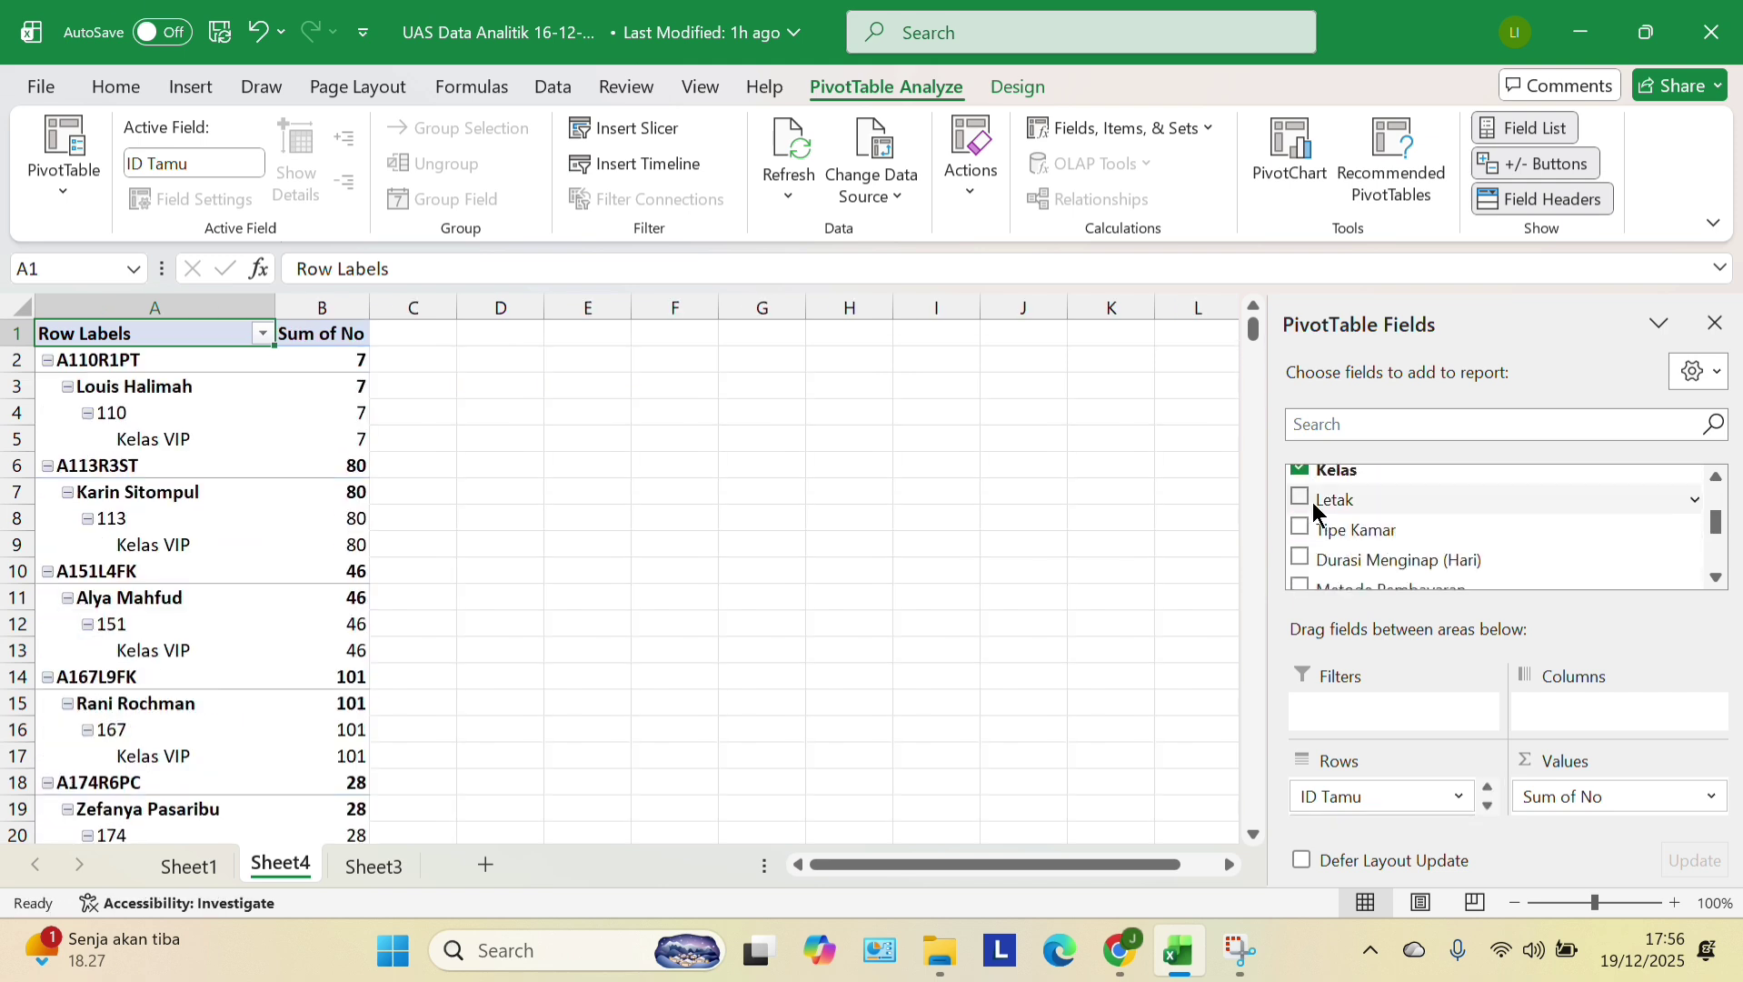
click(1301, 501)
click(1300, 529)
click(1301, 559)
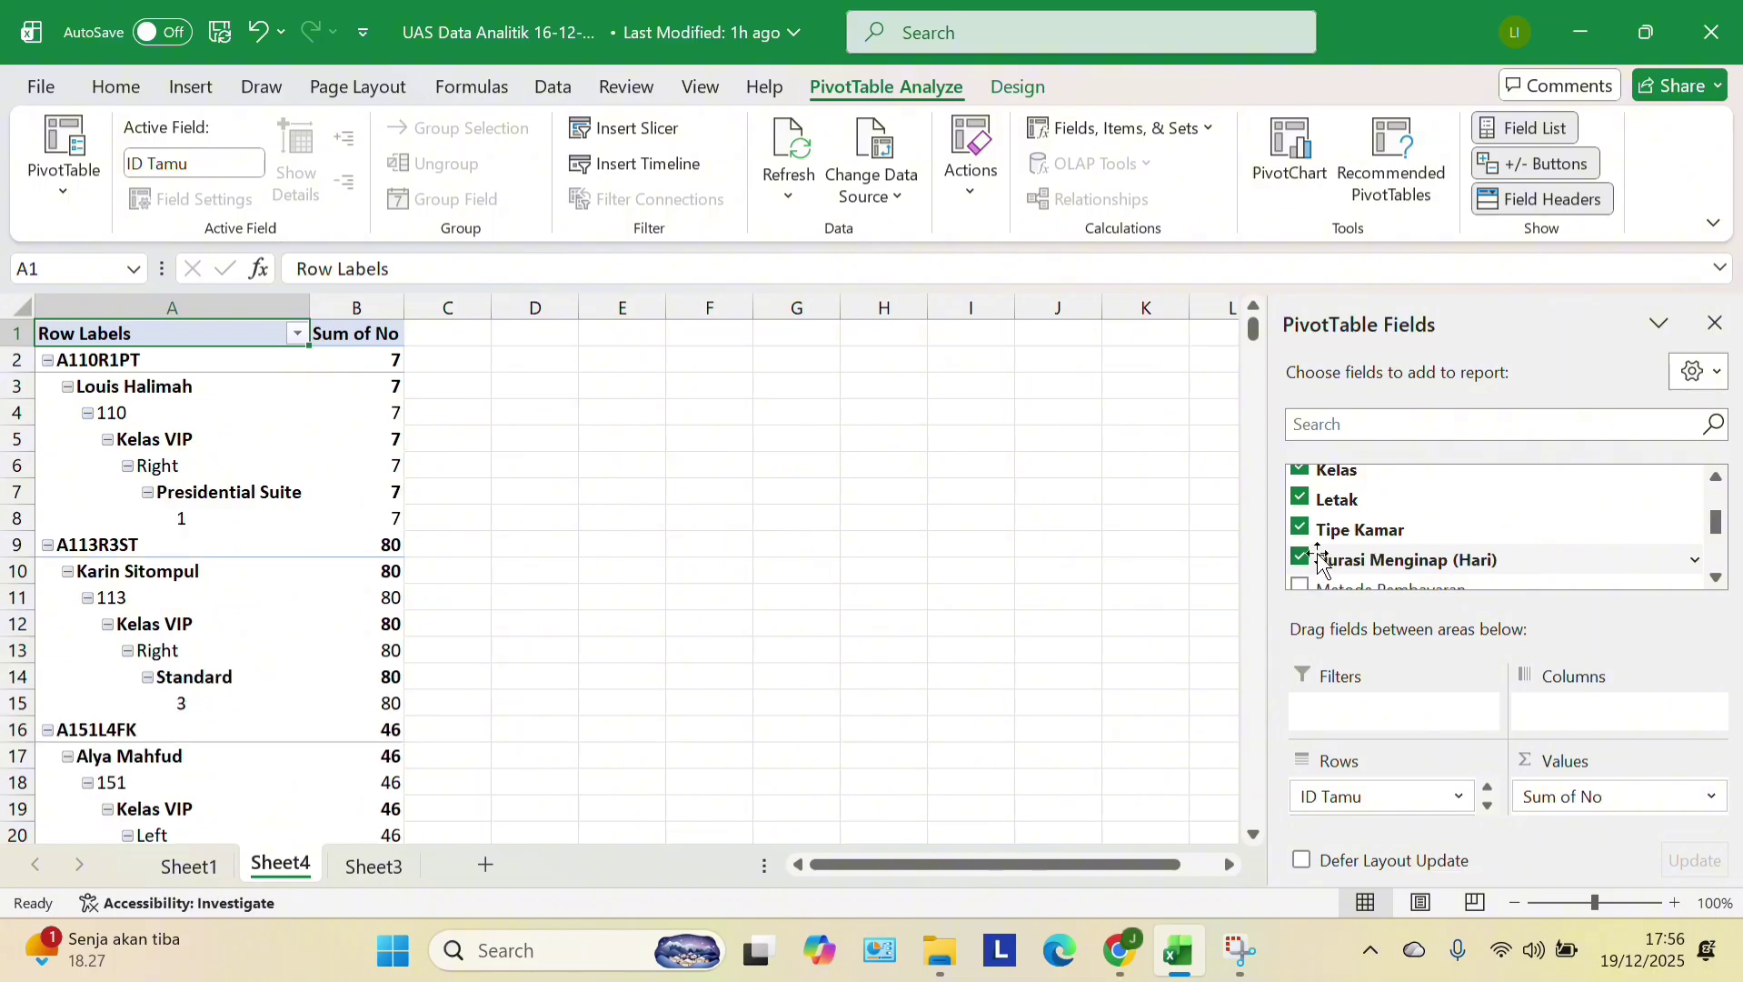
- Add Metode Pembayaran, Biaya, Pengenaan Pajak (10%), Booking Fee, Pelunasan and Fasilitas to the PivotTable
scroll(1303, 537, down, 1)
click(1301, 524)
click(1300, 554)
click(1301, 582)
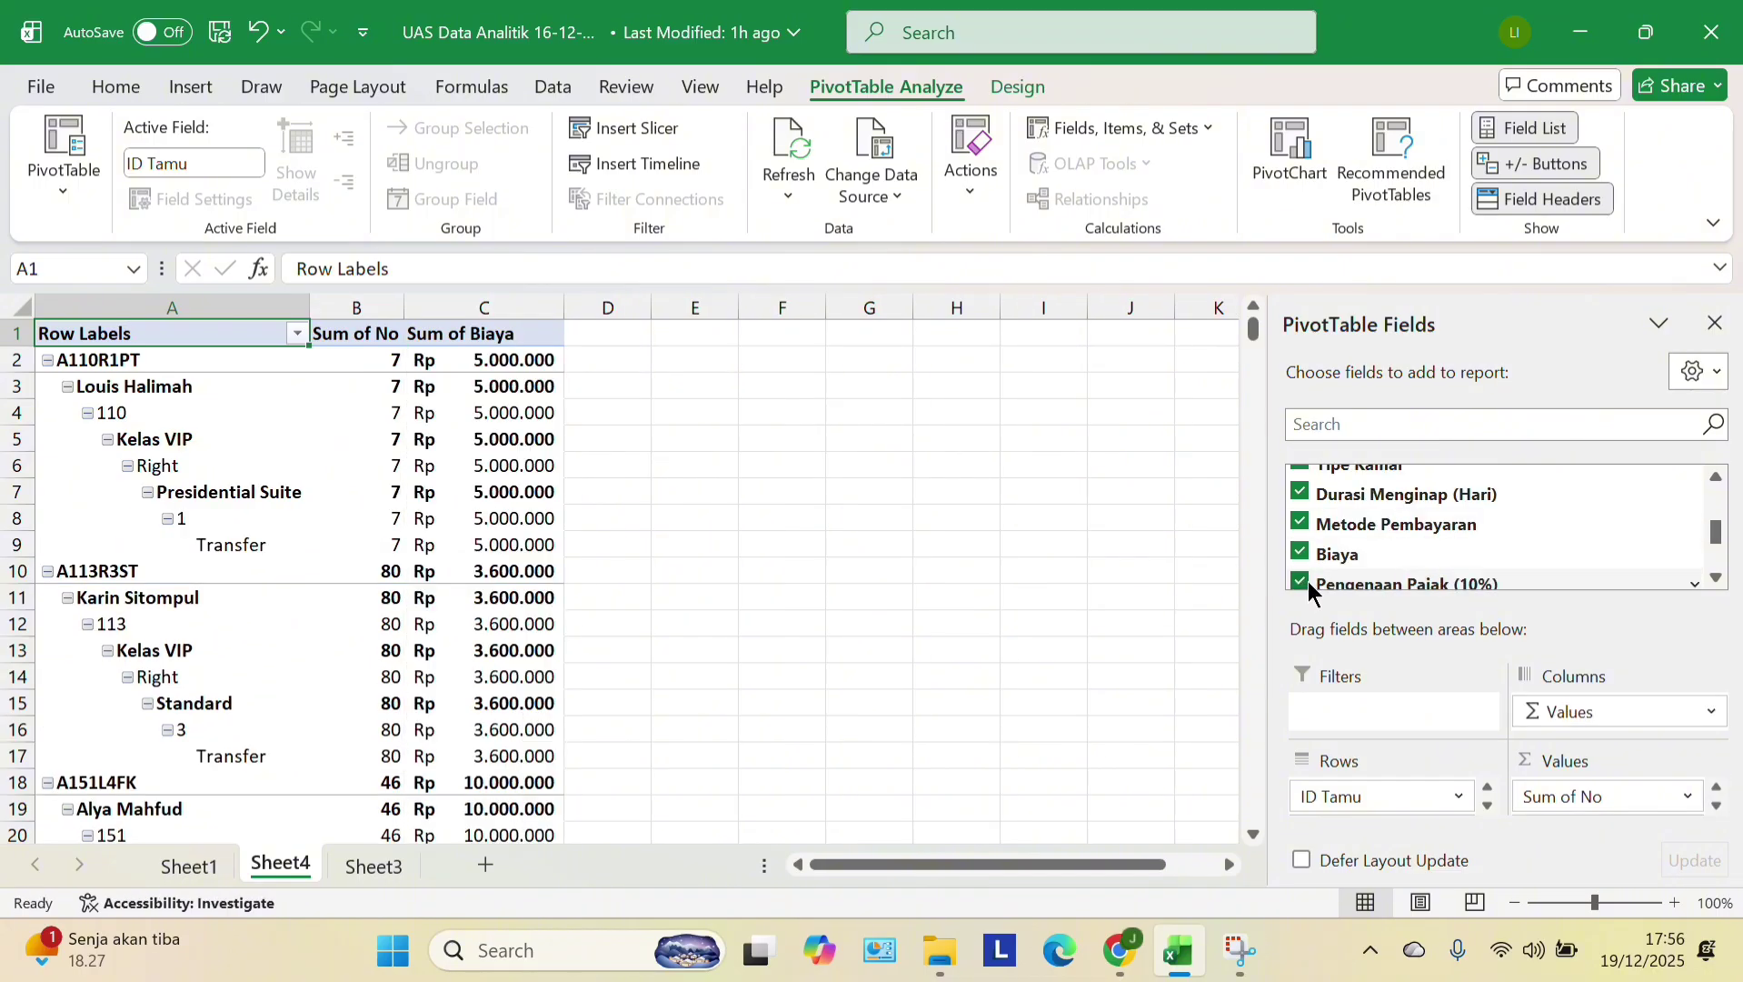
scroll(1337, 568, down, 2)
scroll(1327, 544, up, 1)
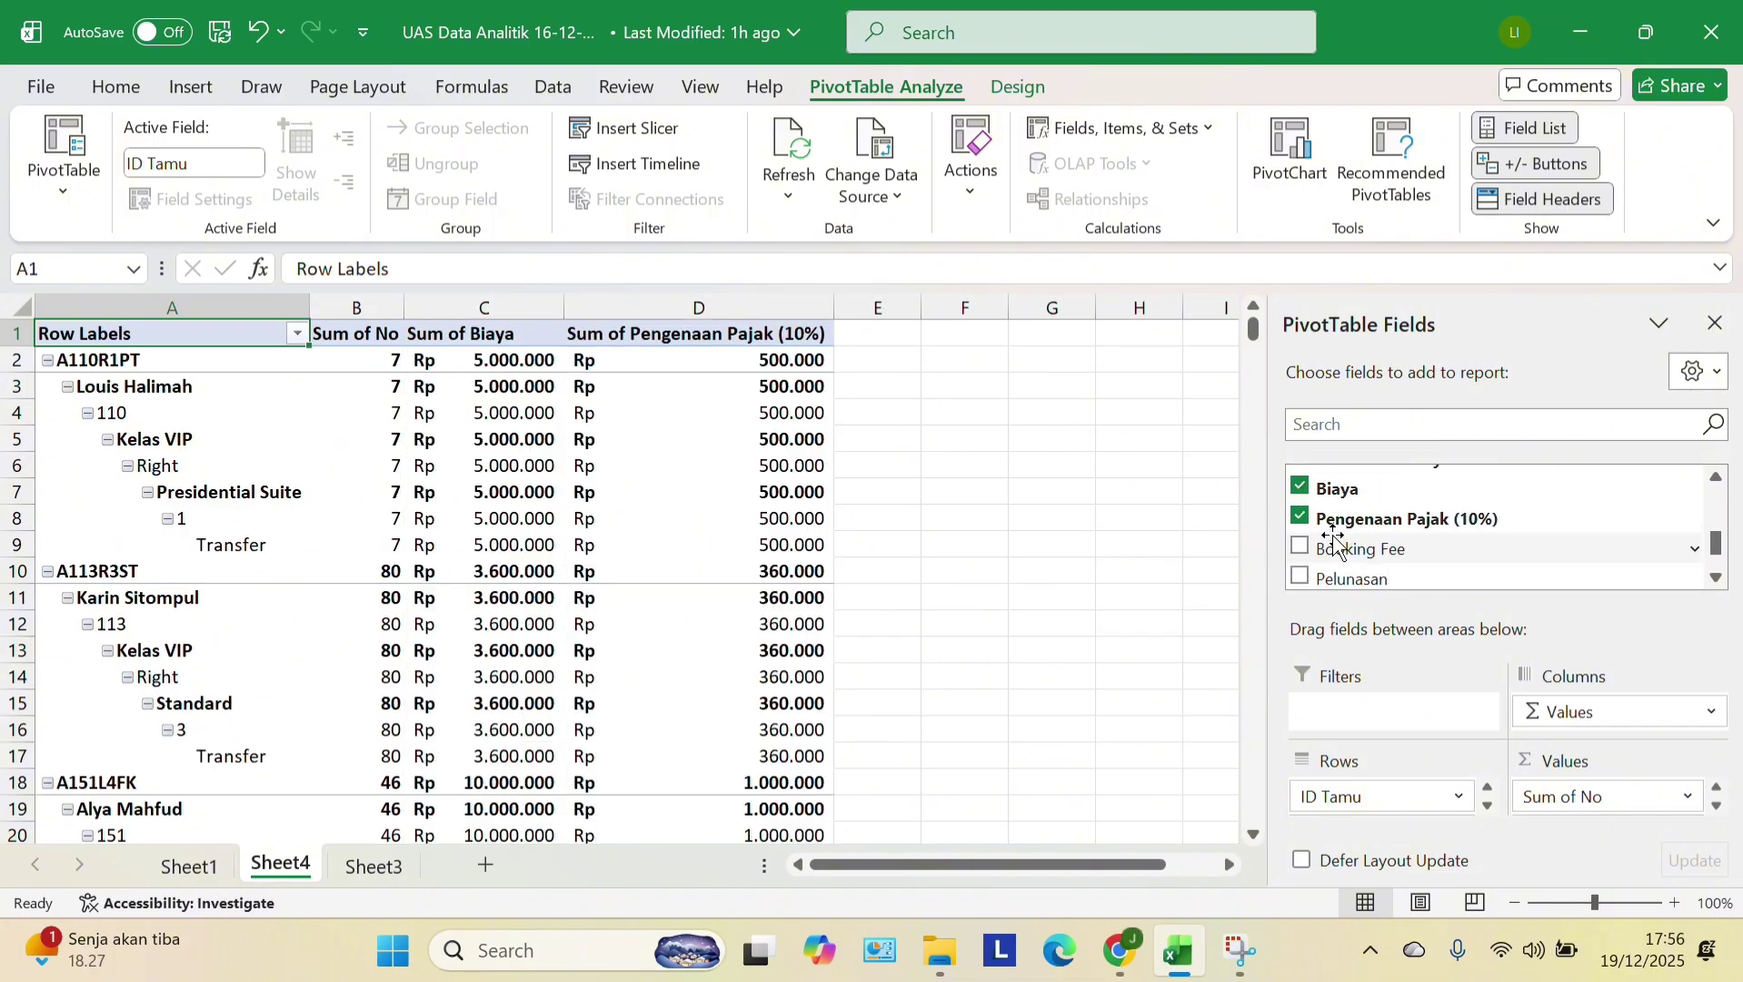
click(1312, 547)
click(1309, 566)
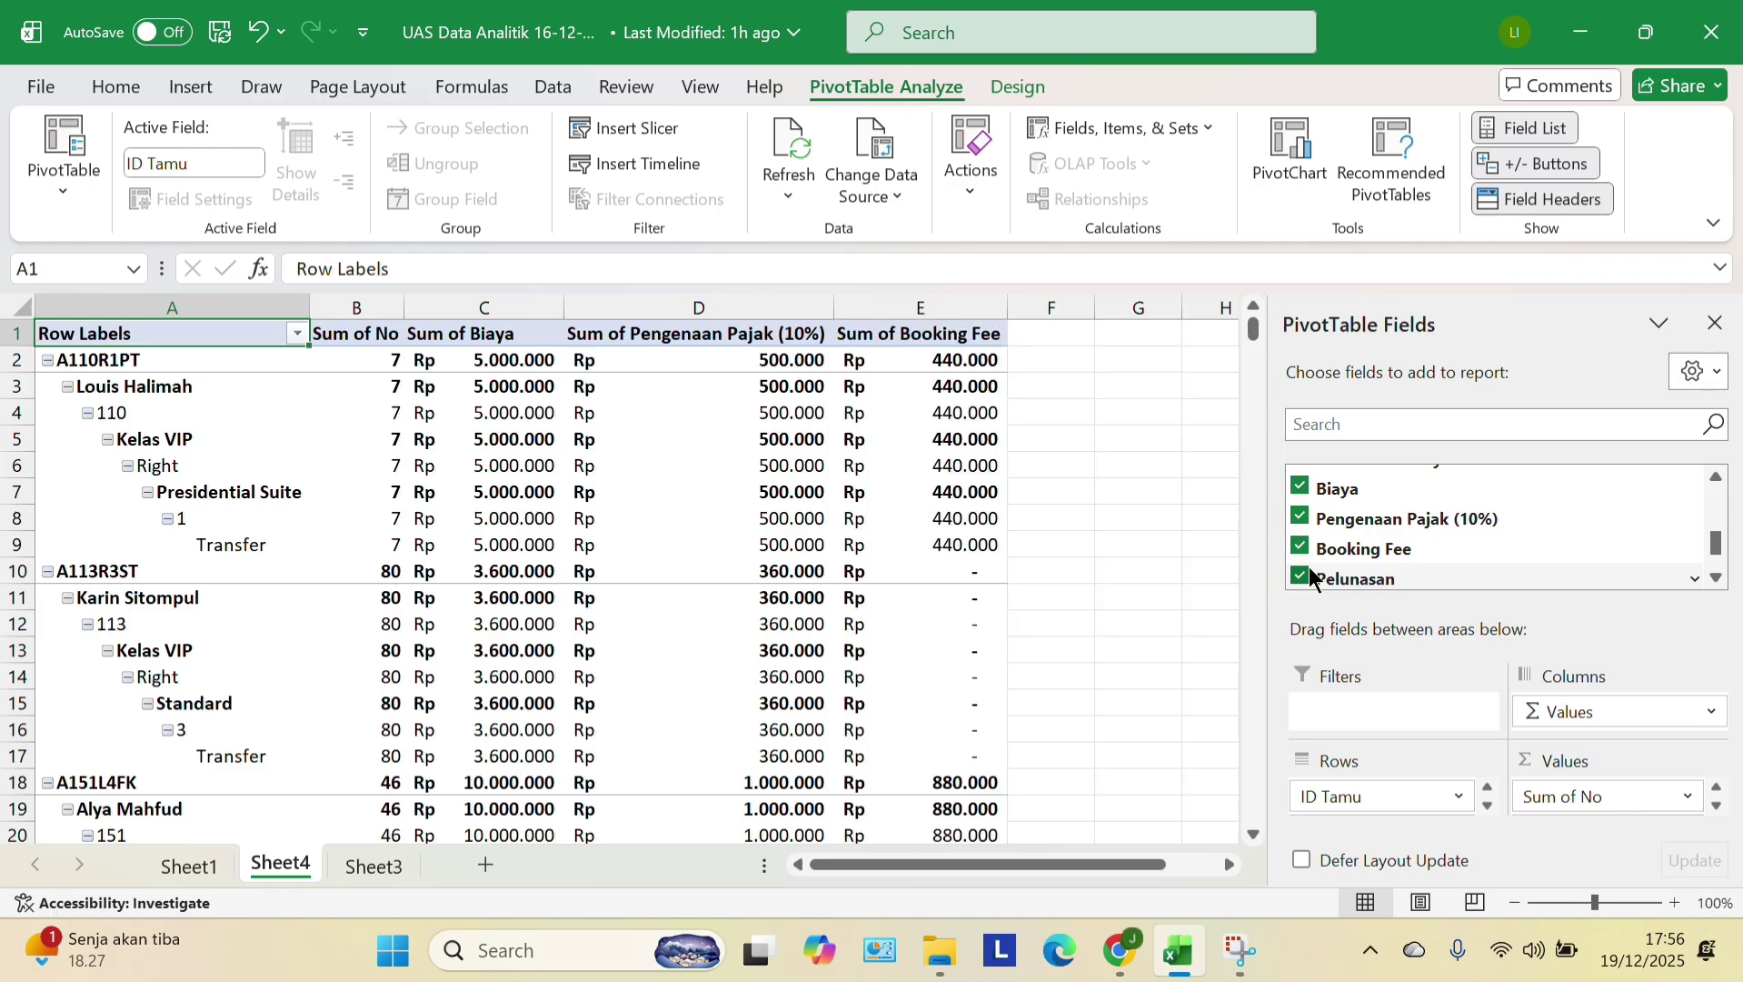
scroll(1309, 566, down, 1)
click(1300, 543)
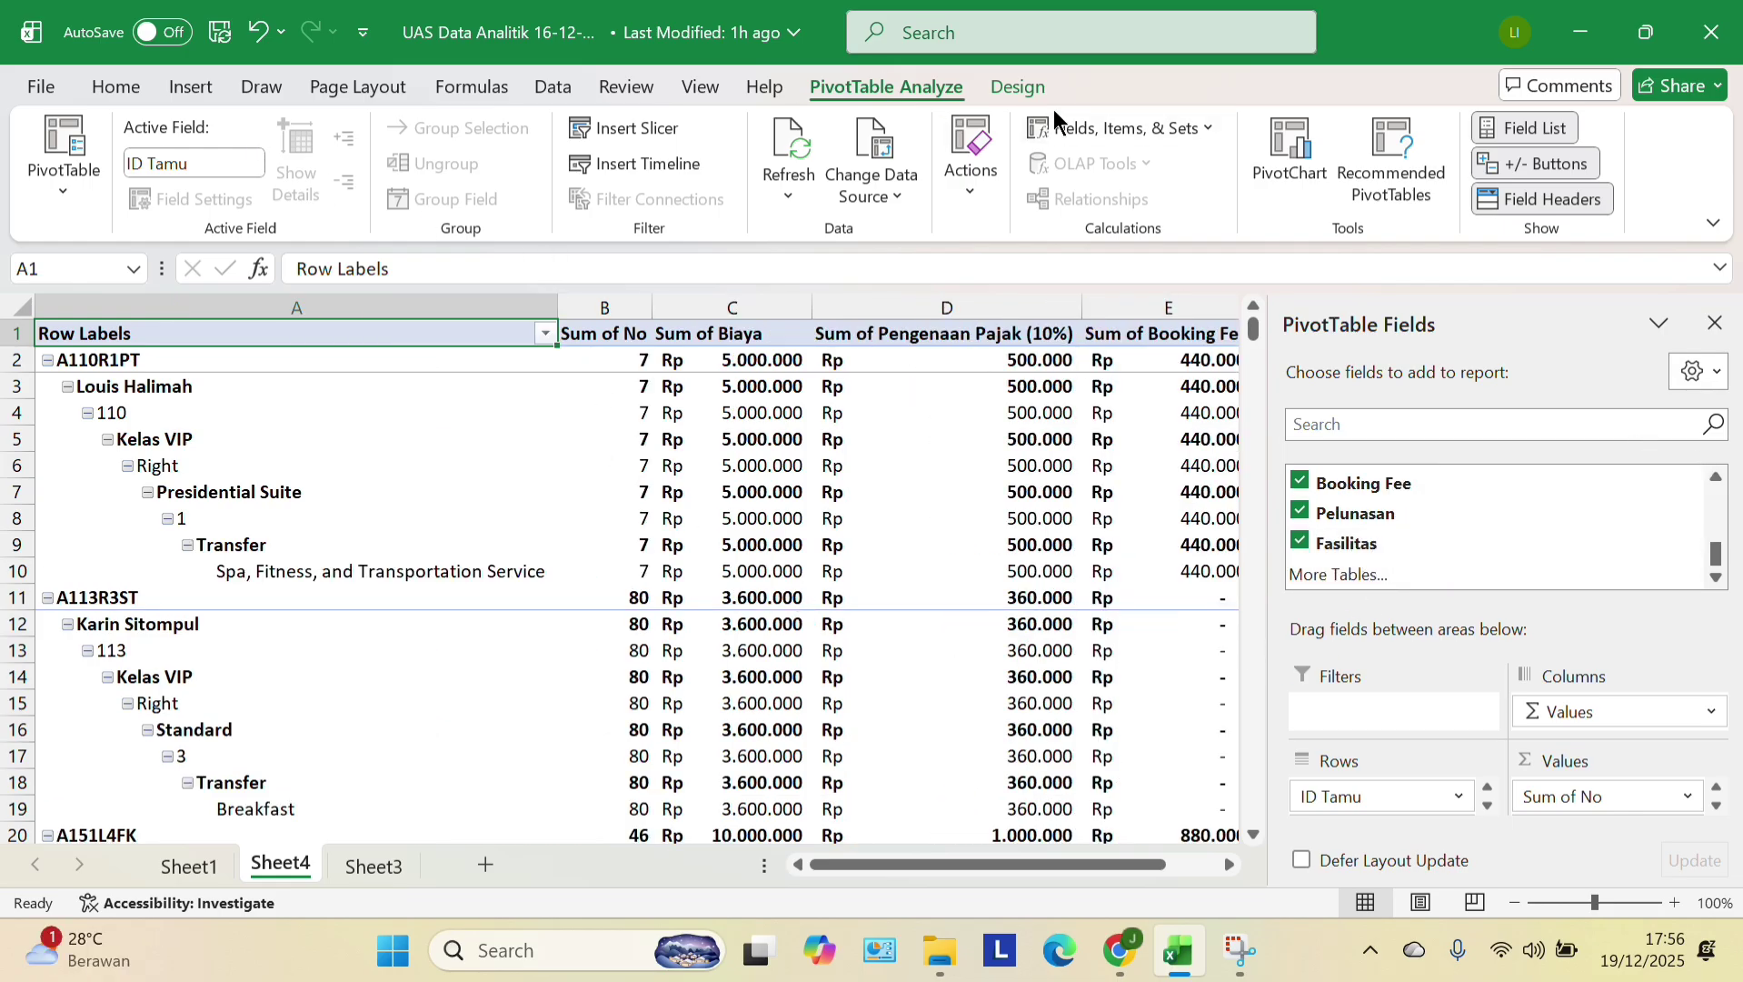
- Set the PivotTable's report layout to Tabular Form
click(1016, 95)
click(1012, 99)
click(1011, 99)
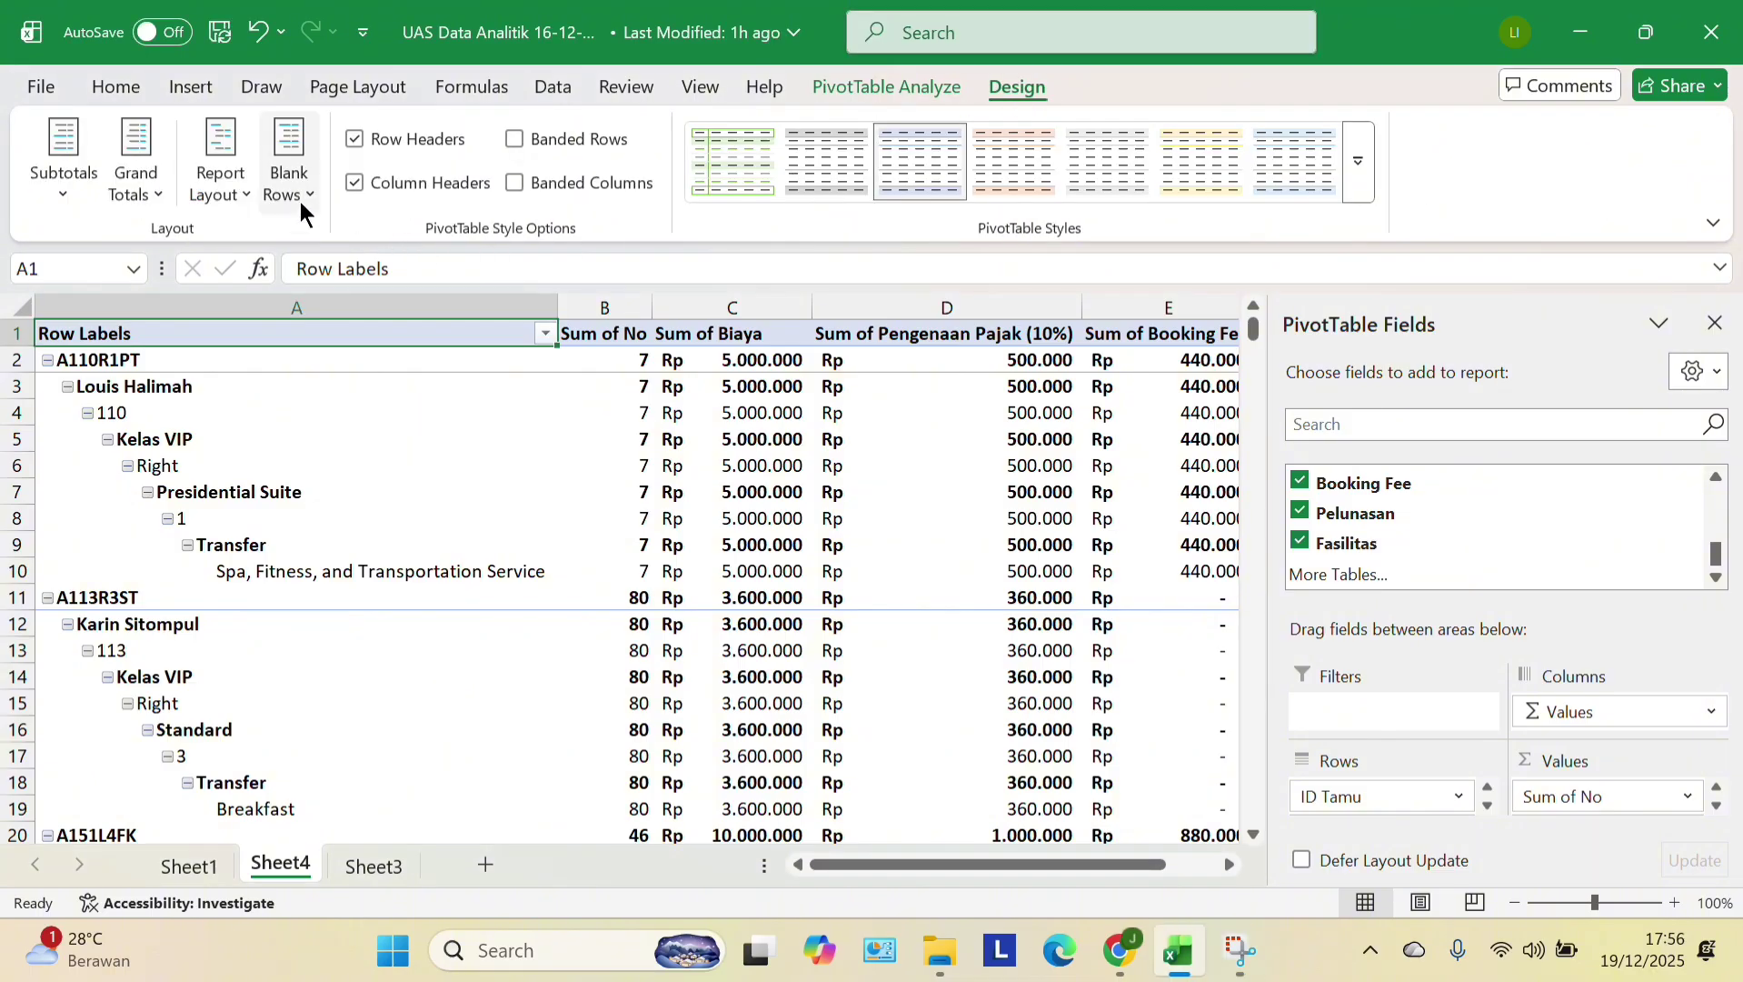
click(210, 199)
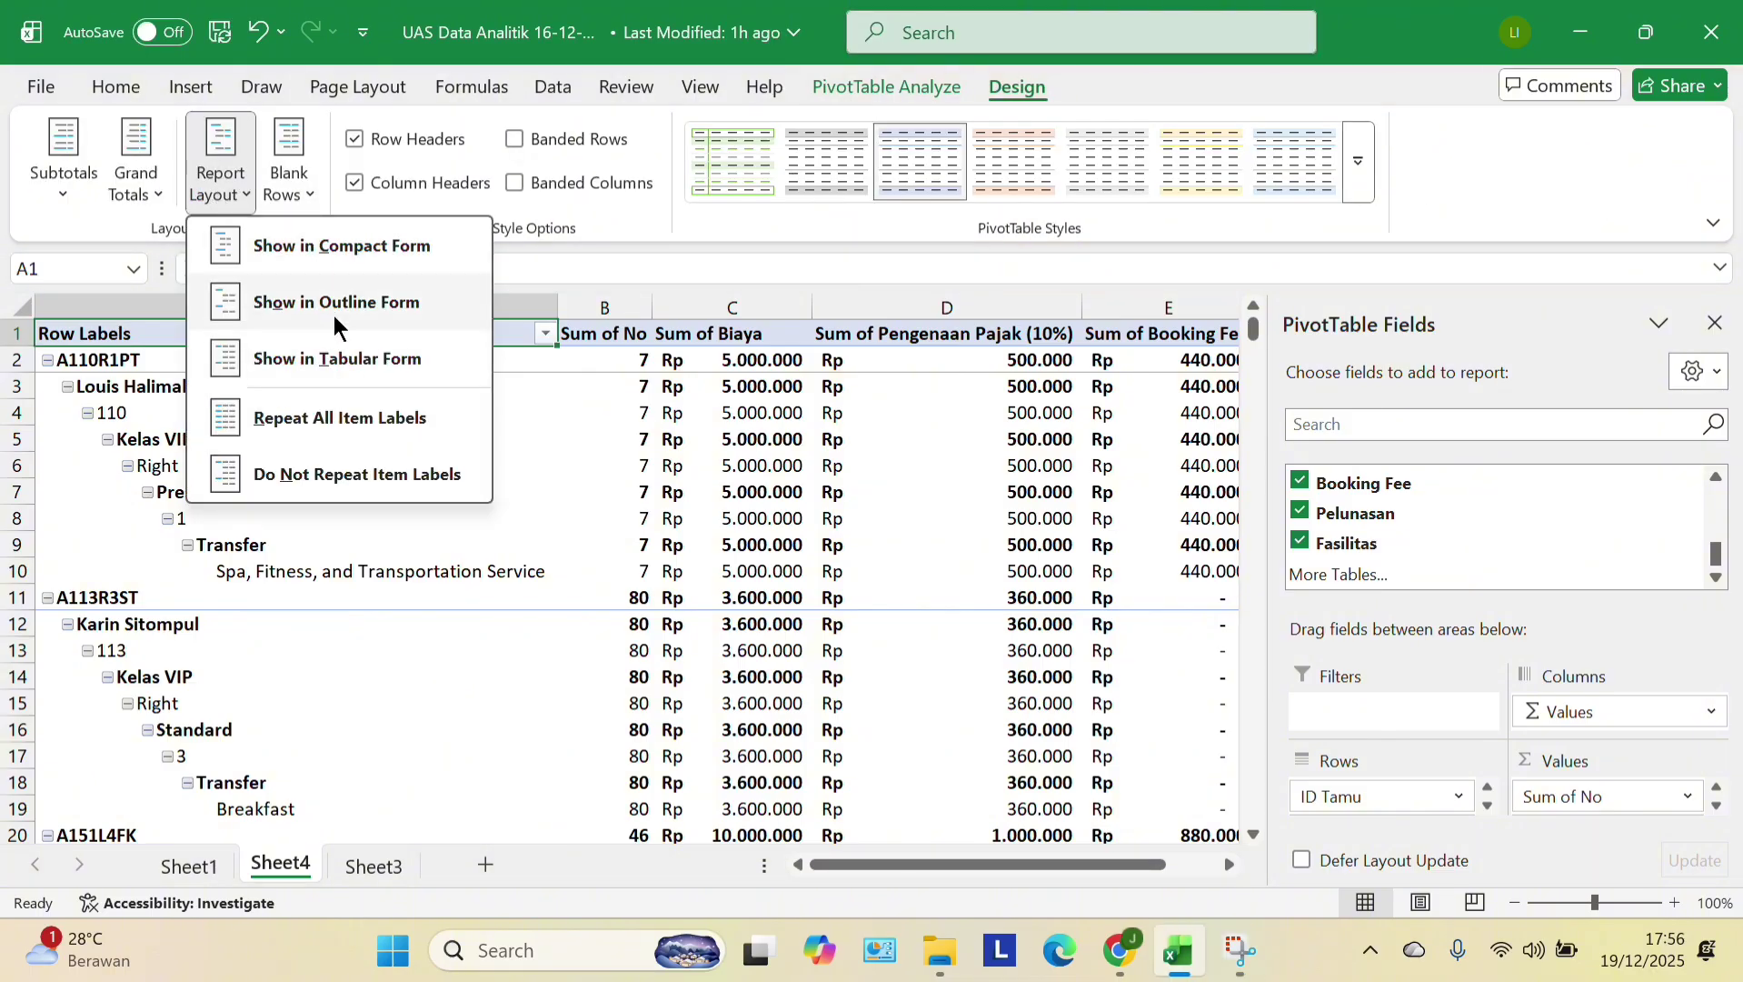
click(383, 362)
- Turn off the subtotals for the ID Tamu, Daftar Tamu, No Kamar and Kelas fields
right_click(394, 335)
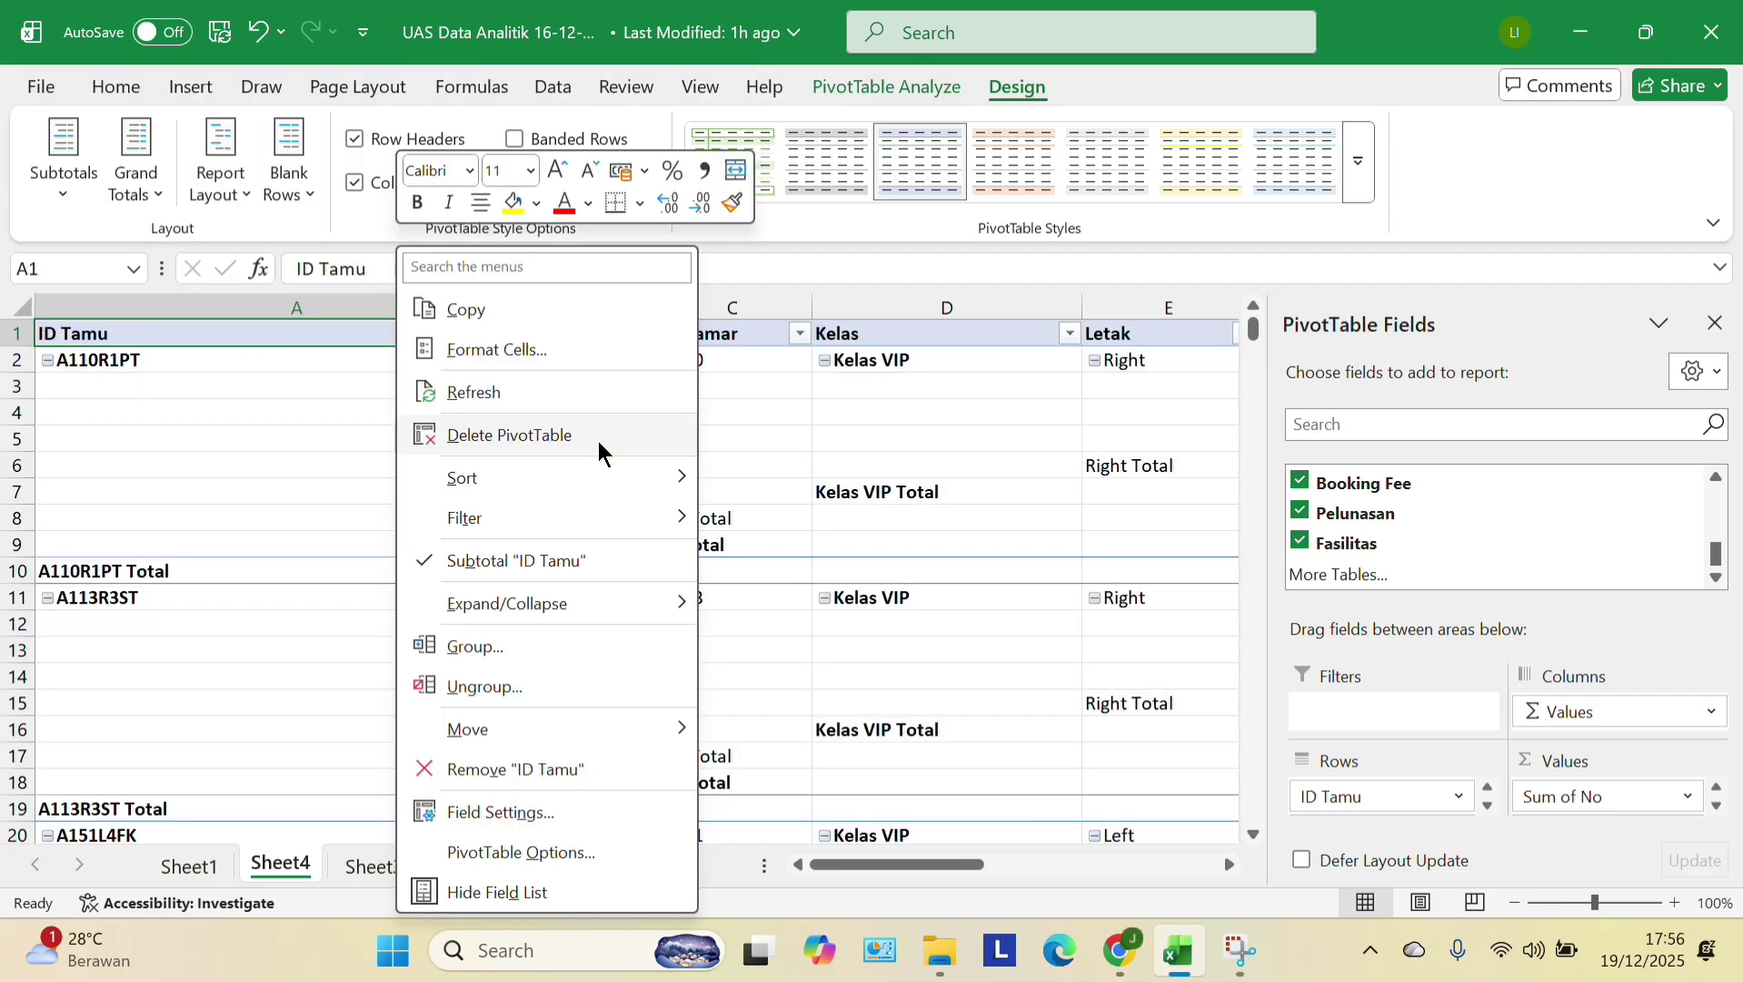
click(484, 561)
right_click(603, 339)
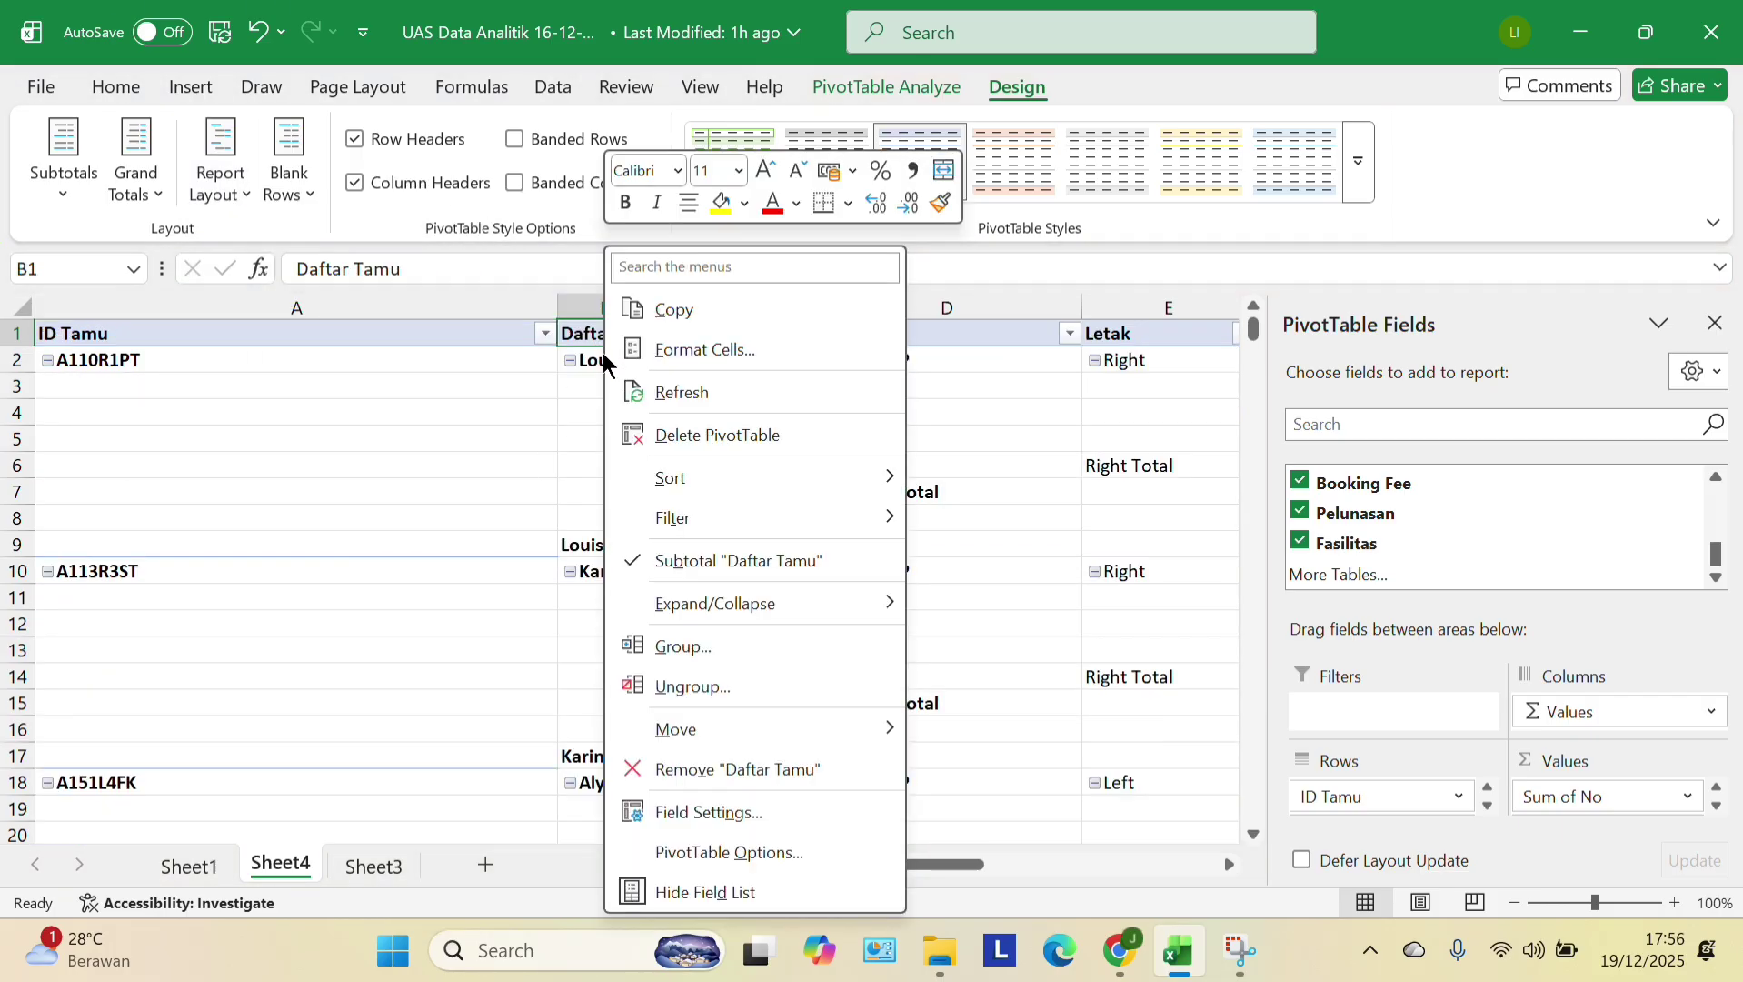
click(691, 559)
click(705, 343)
right_click(705, 343)
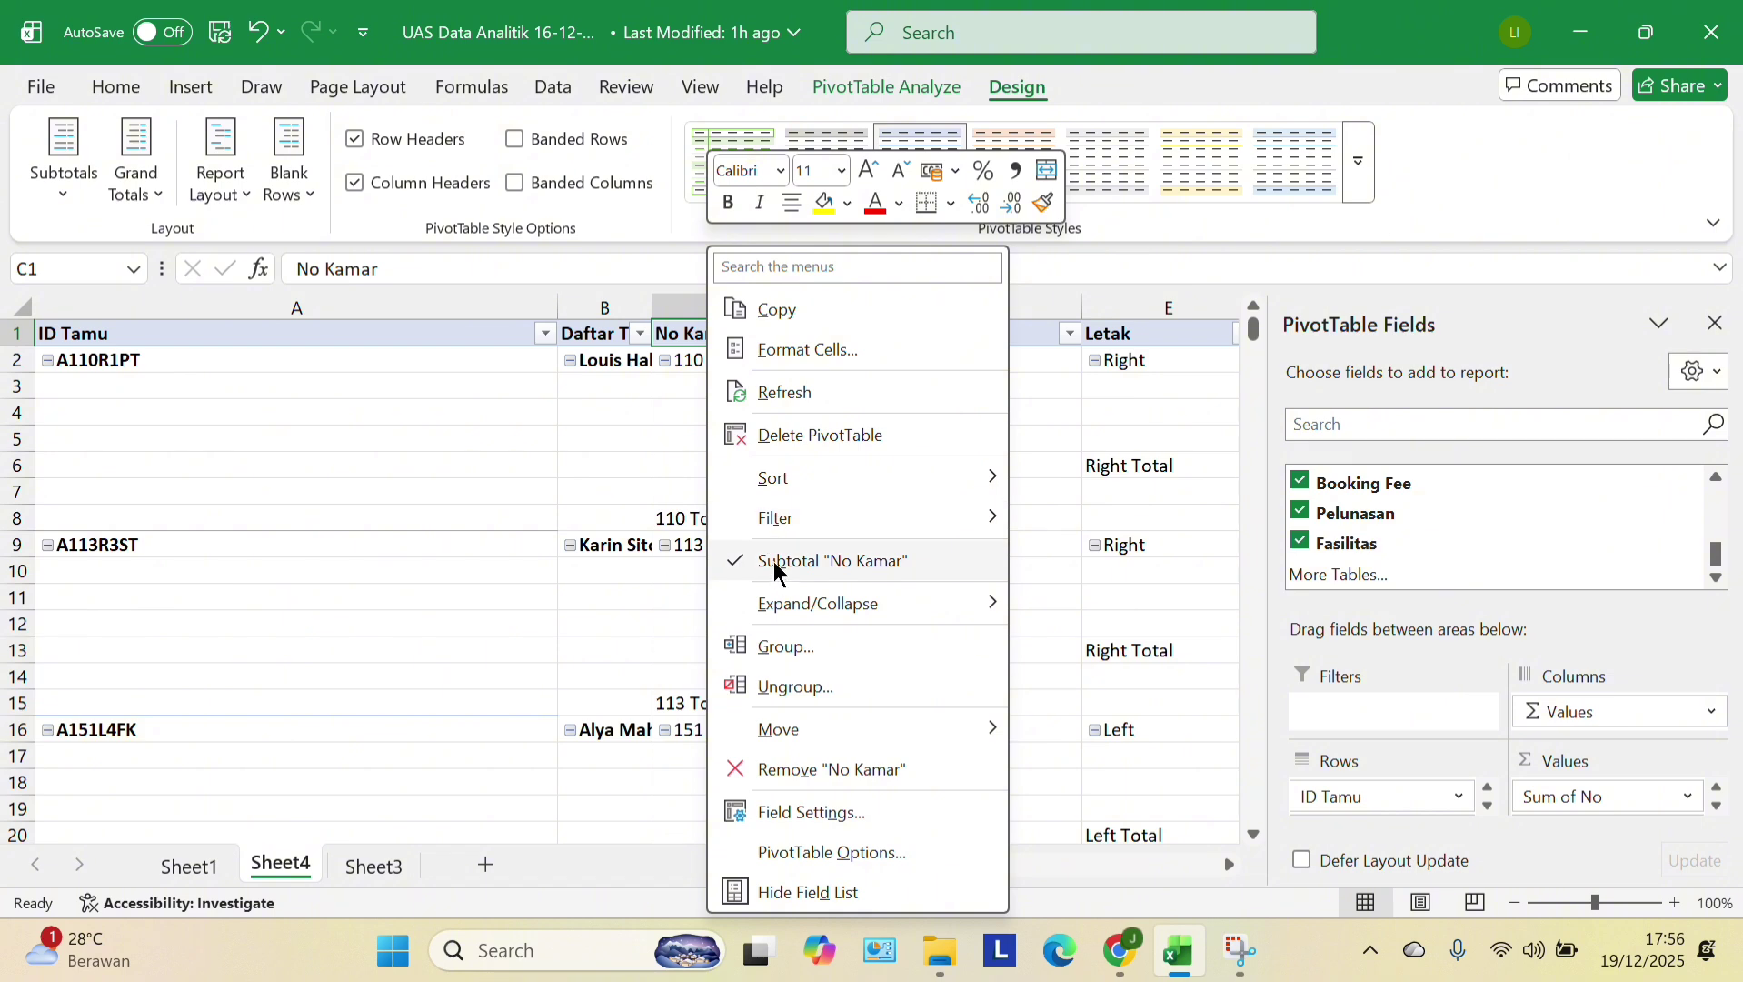
click(778, 559)
right_click(868, 336)
click(922, 560)
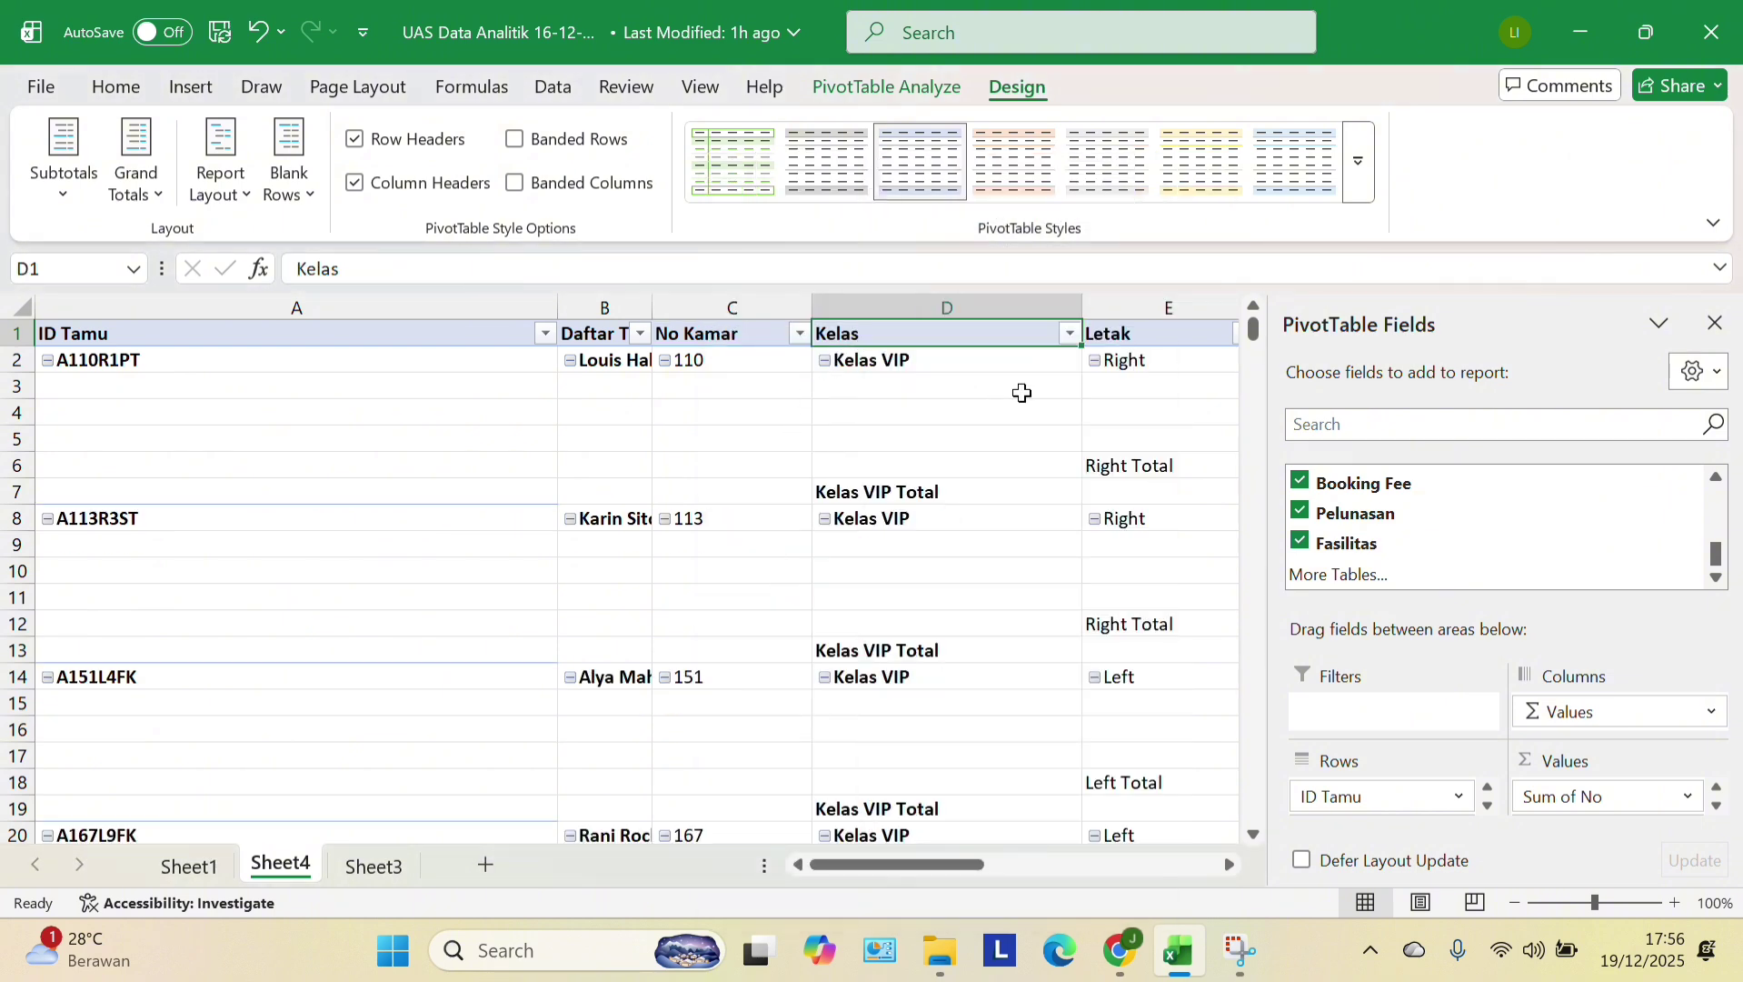
- Turn off the subtotals for the Letak, Tipe Kamar, Durasi Menginap (Hari), Metode Pembayaran and Fasilitas fields
click(1128, 362)
right_click(1128, 363)
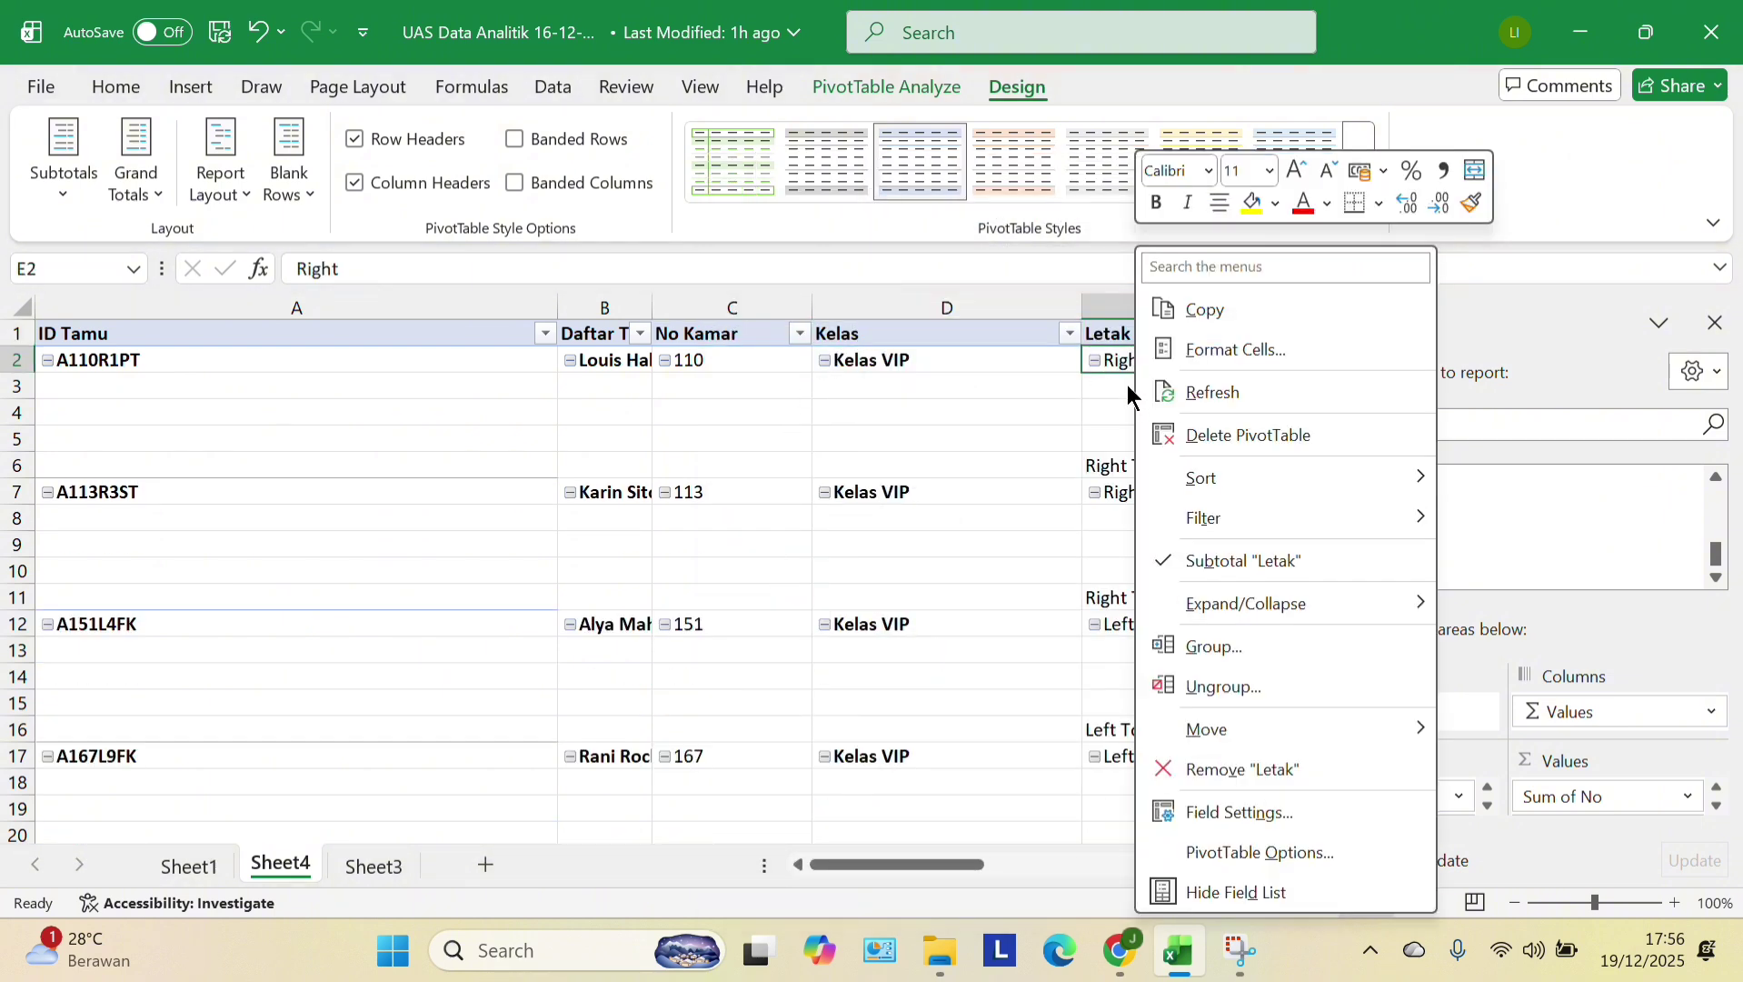
click(1227, 550)
right_click(827, 341)
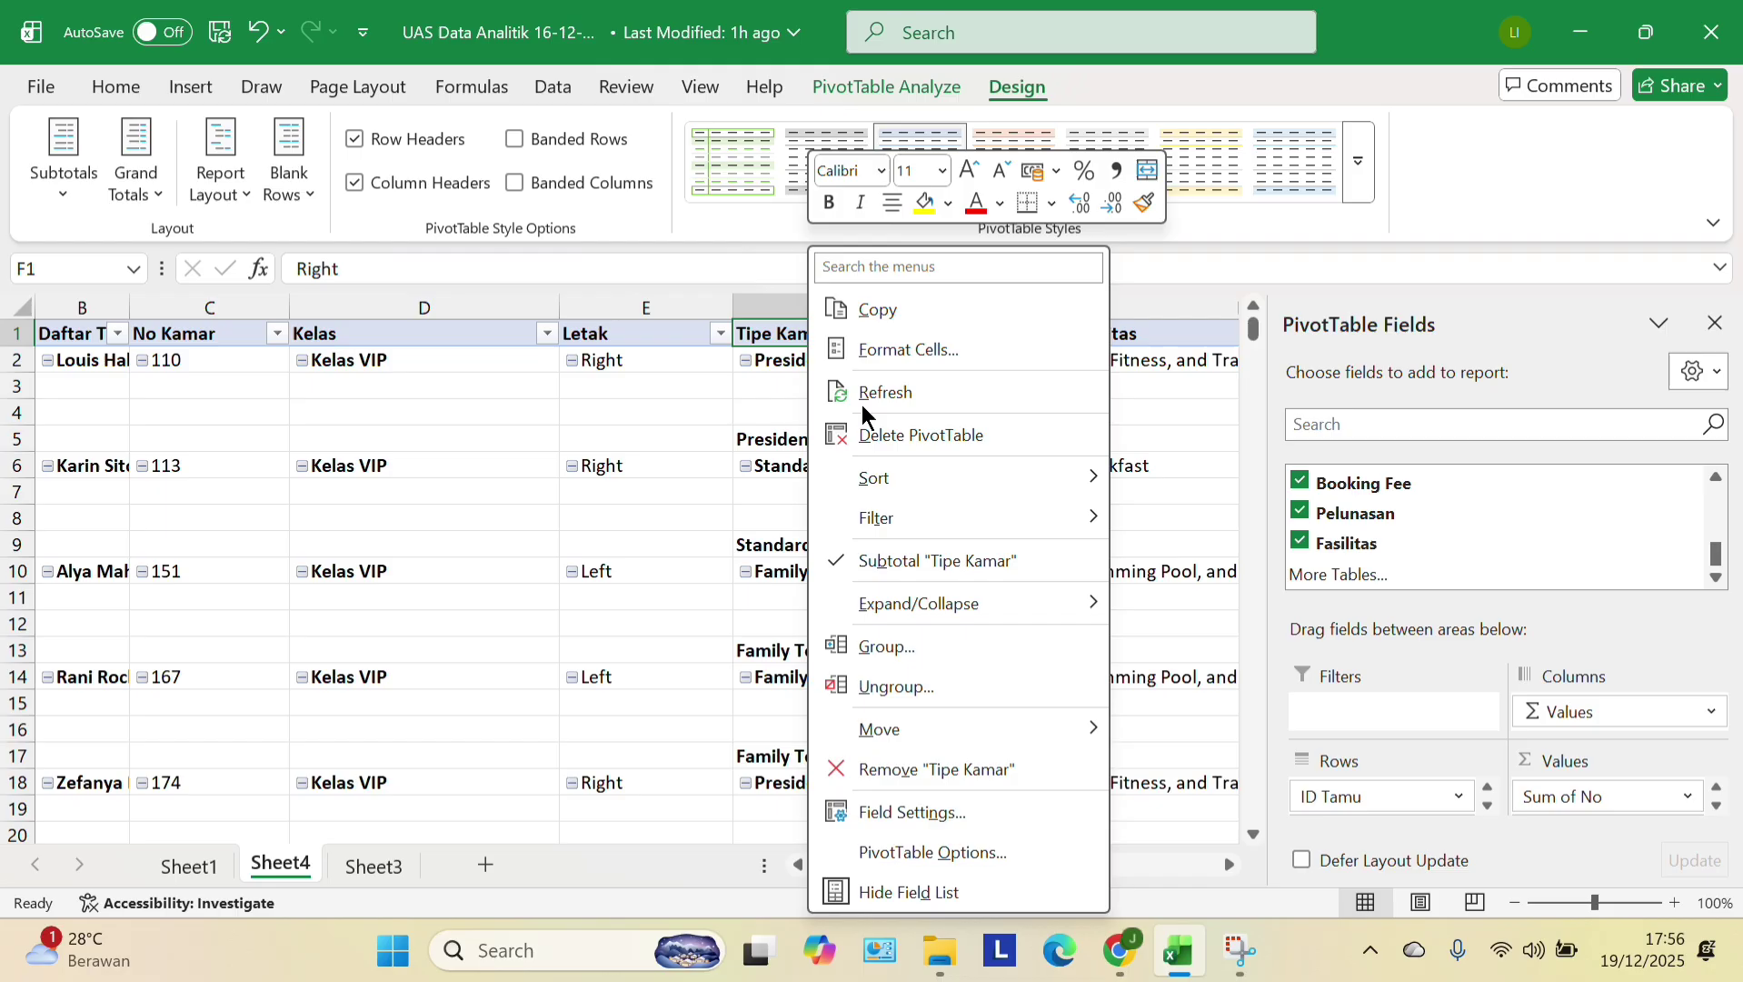
click(941, 556)
click(939, 362)
right_click(942, 362)
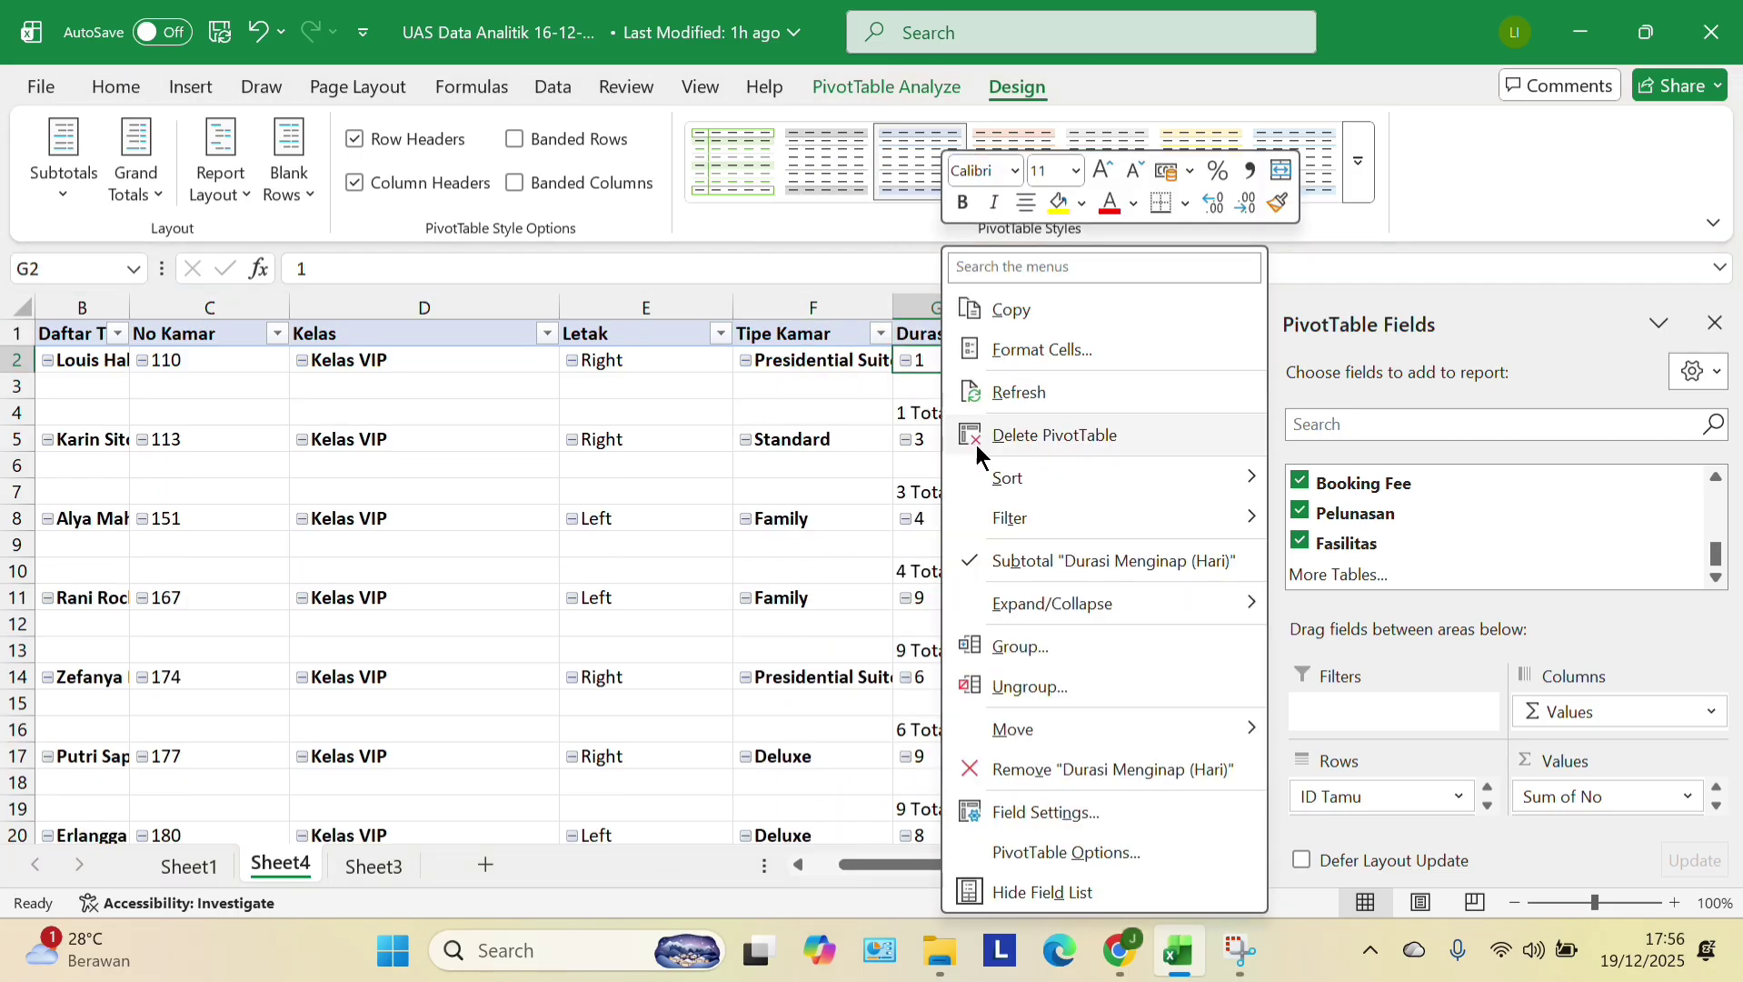
click(1039, 571)
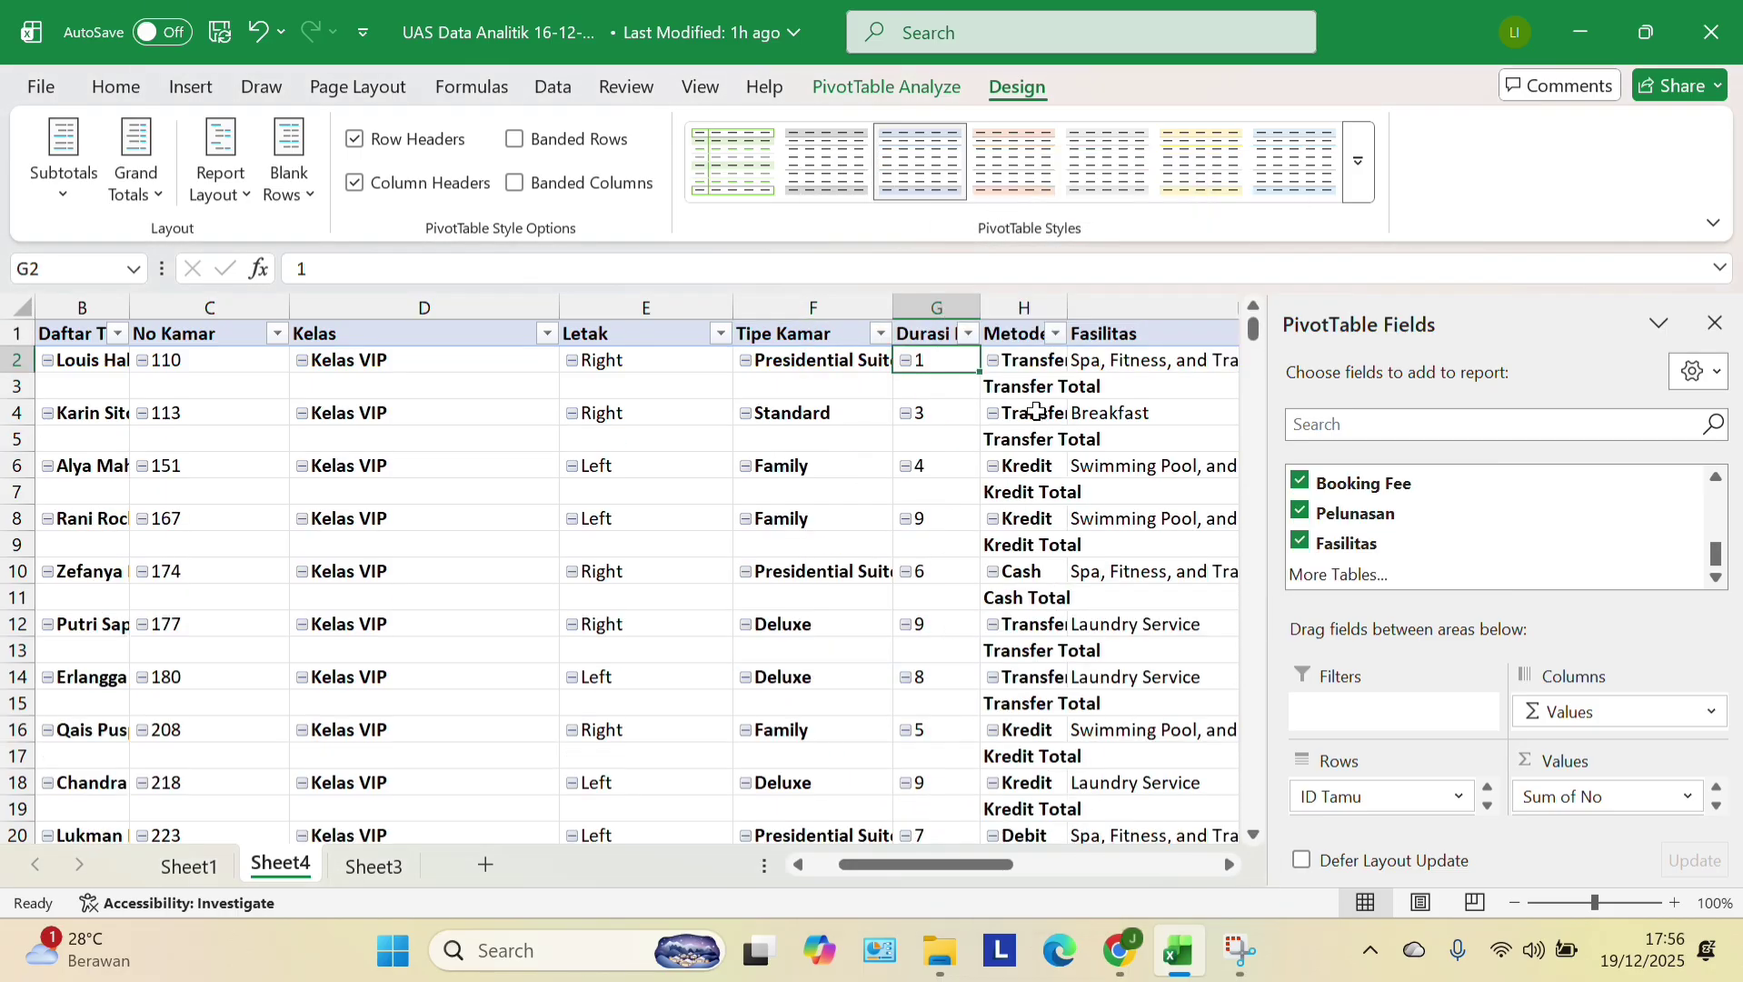
right_click(1023, 359)
click(1088, 564)
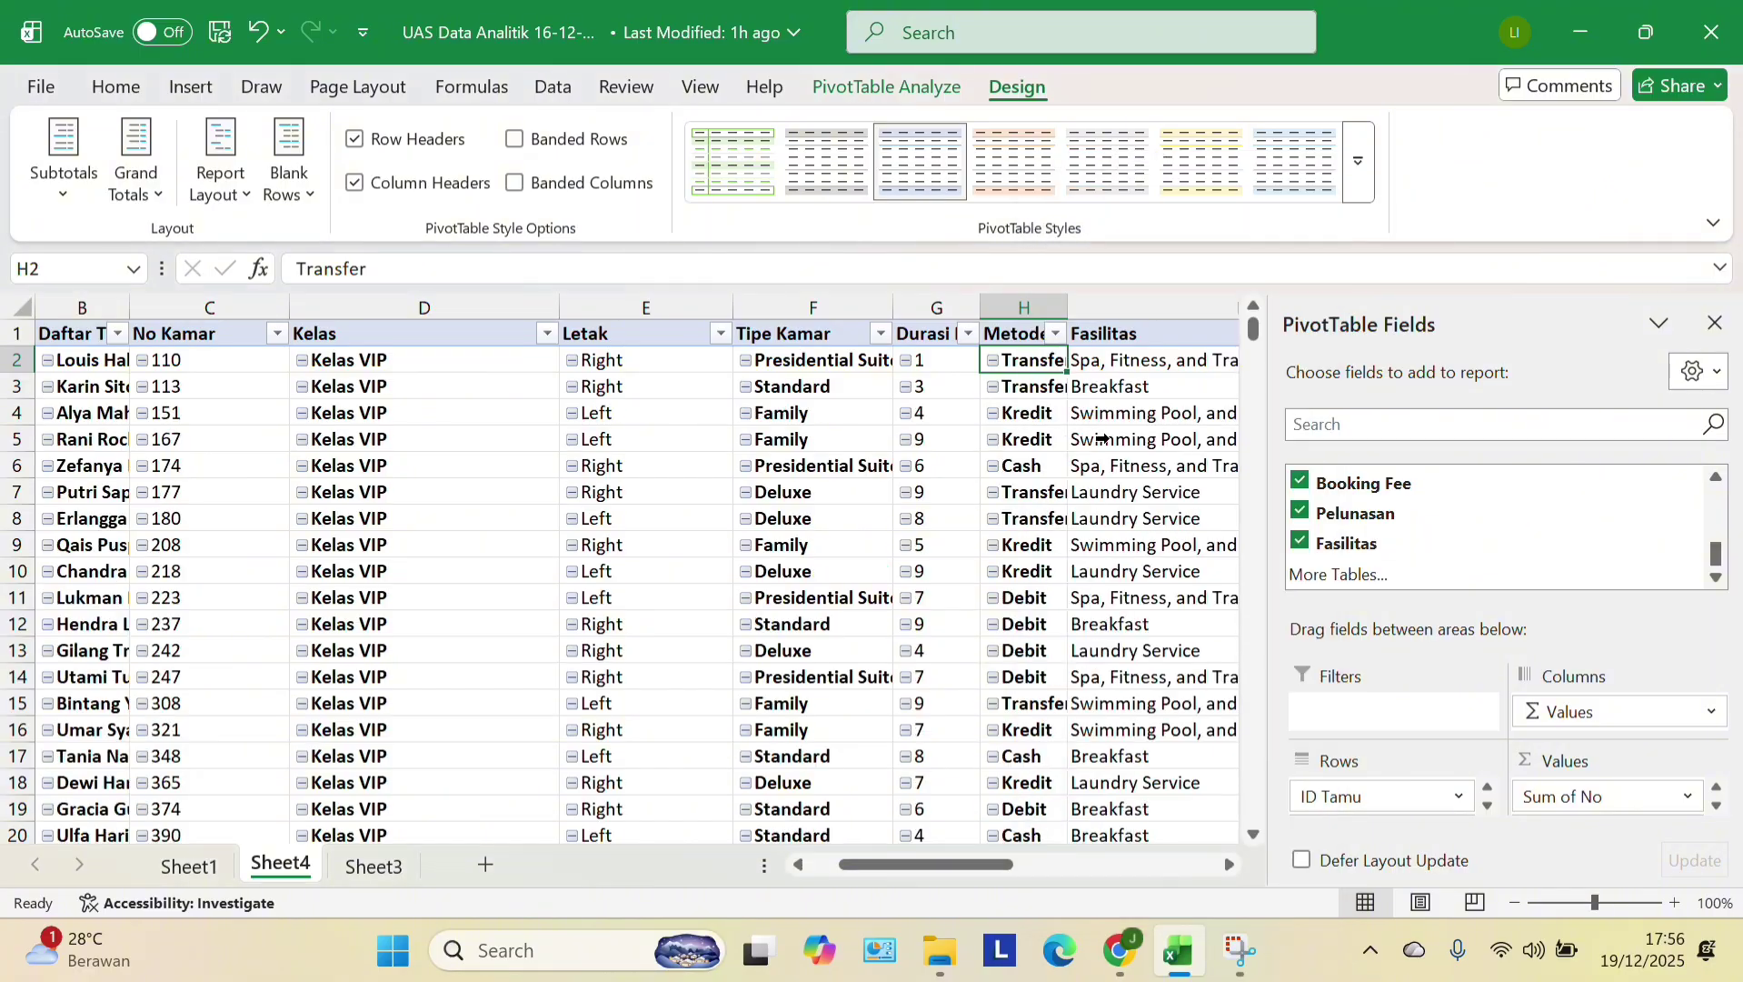
right_click(1113, 409)
click(1206, 561)
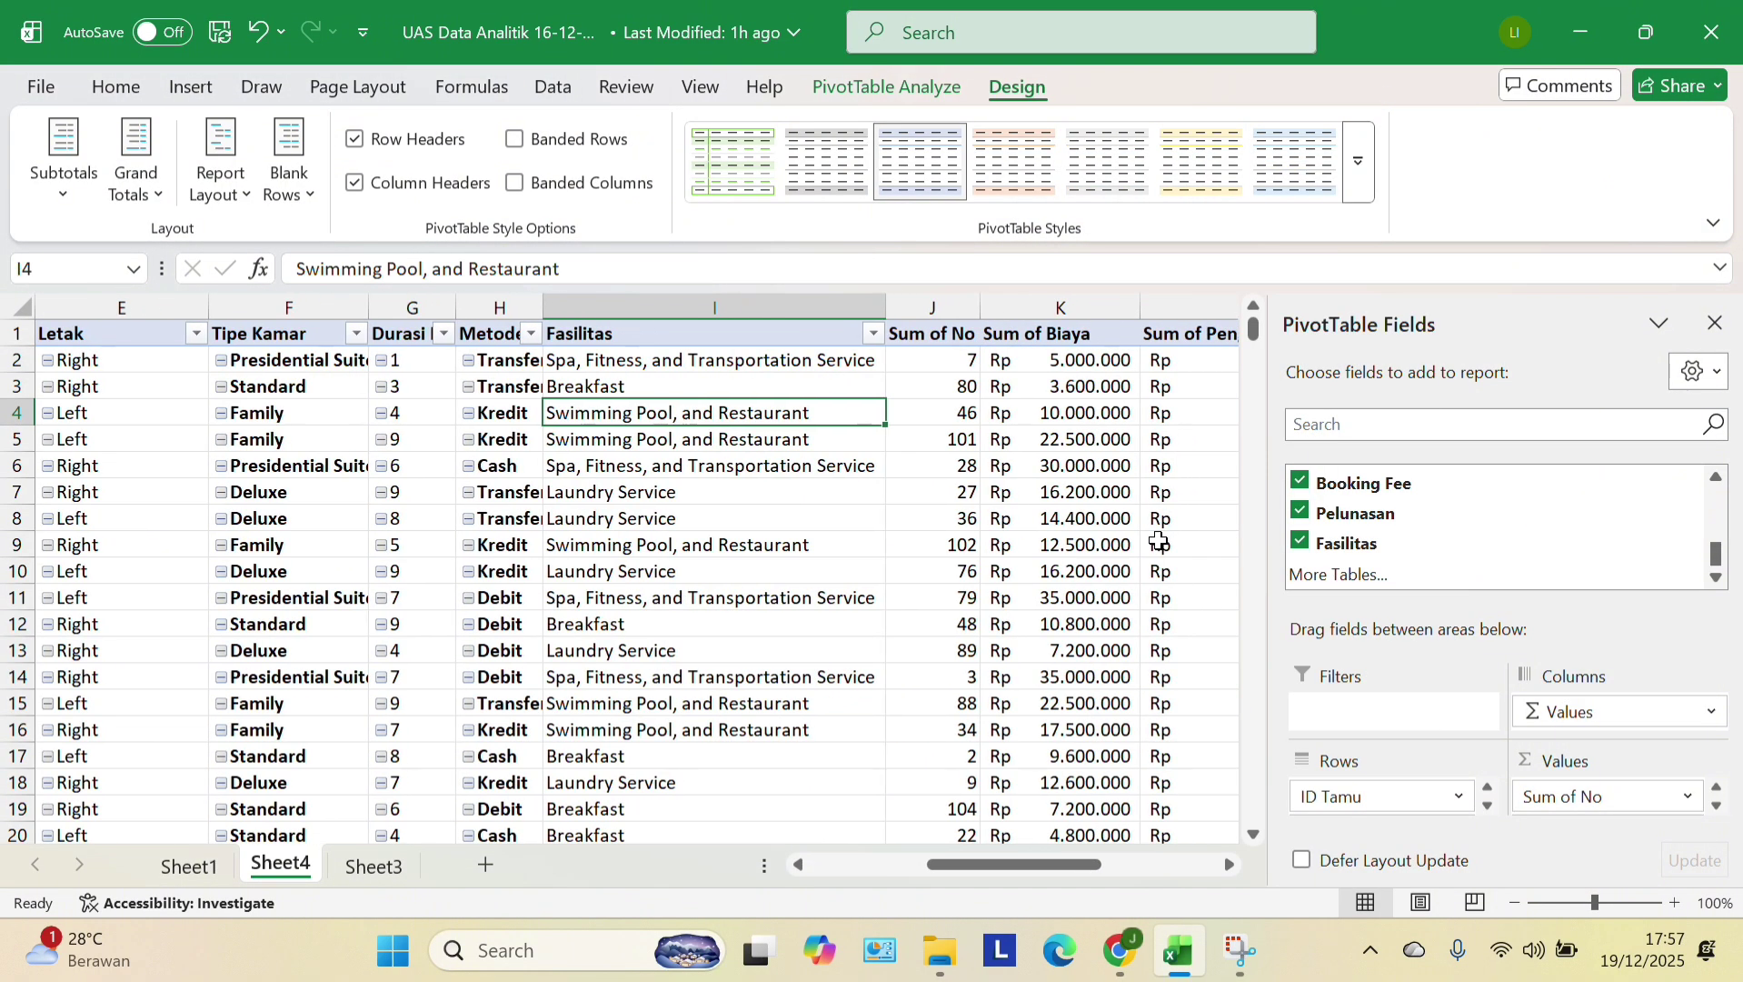
- Widen the Metode Pembayaran, Durasi Menginap (Hari), Tipe Kamar and Daftar Tamu columns of the PivotTable to fit their contents
right_click(954, 389)
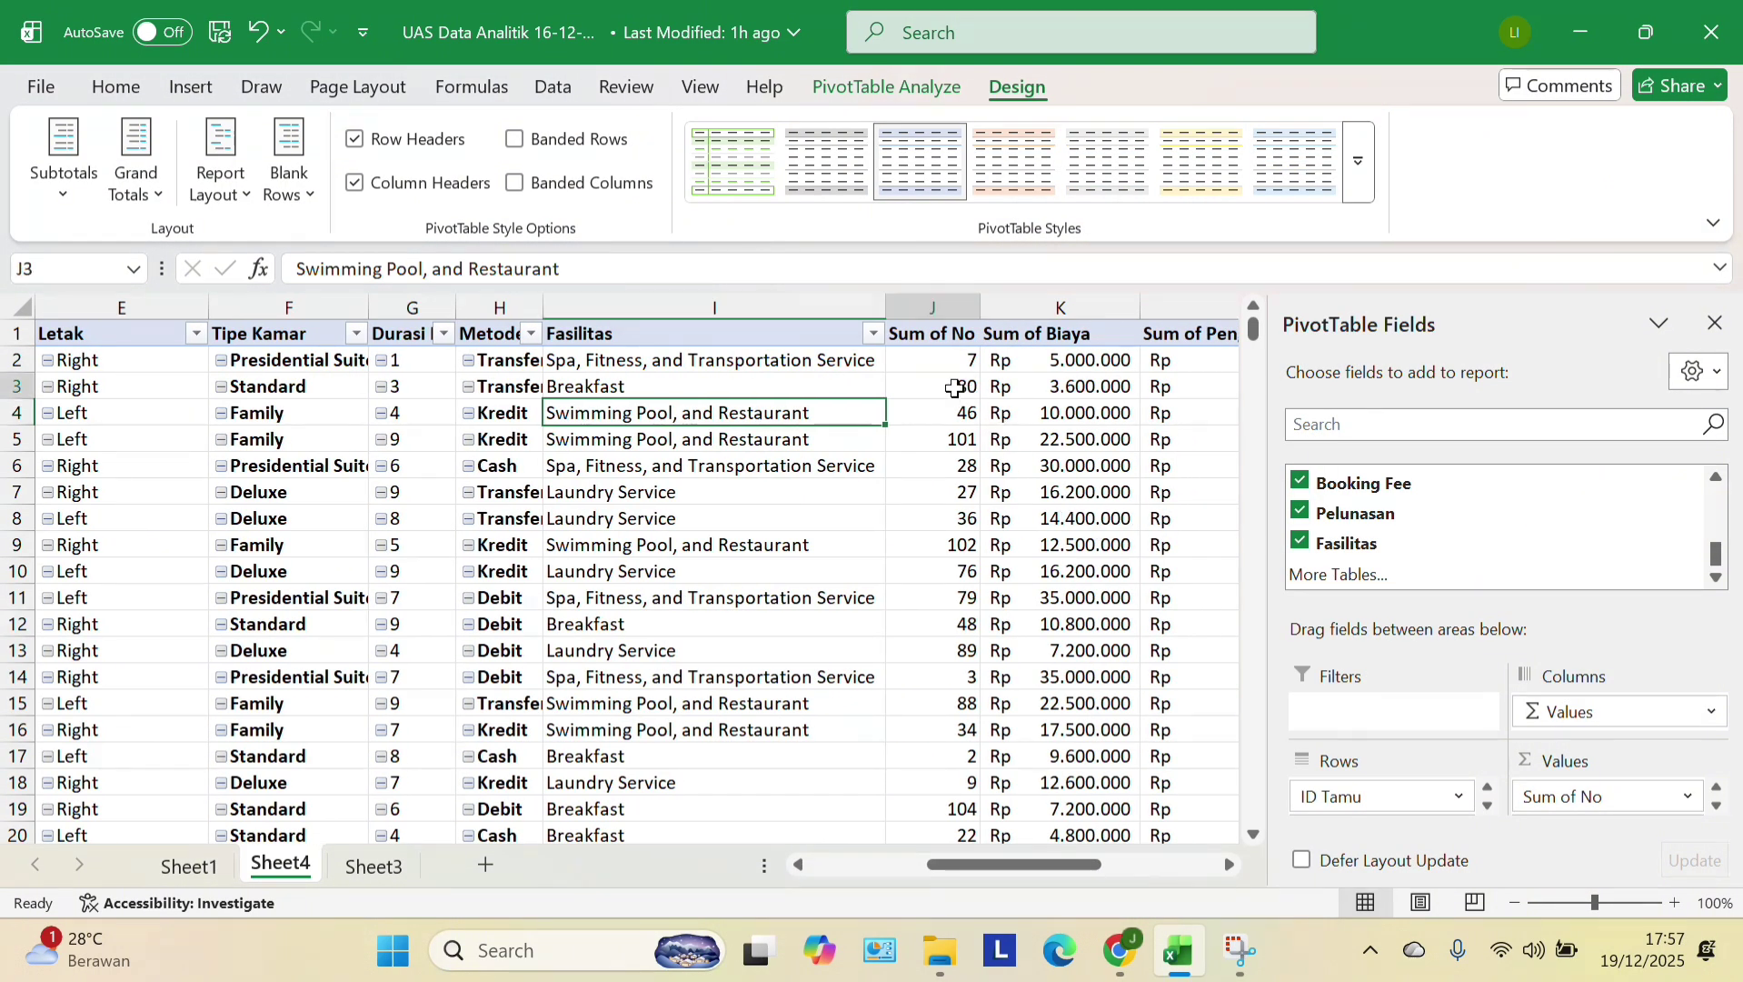
click(712, 519)
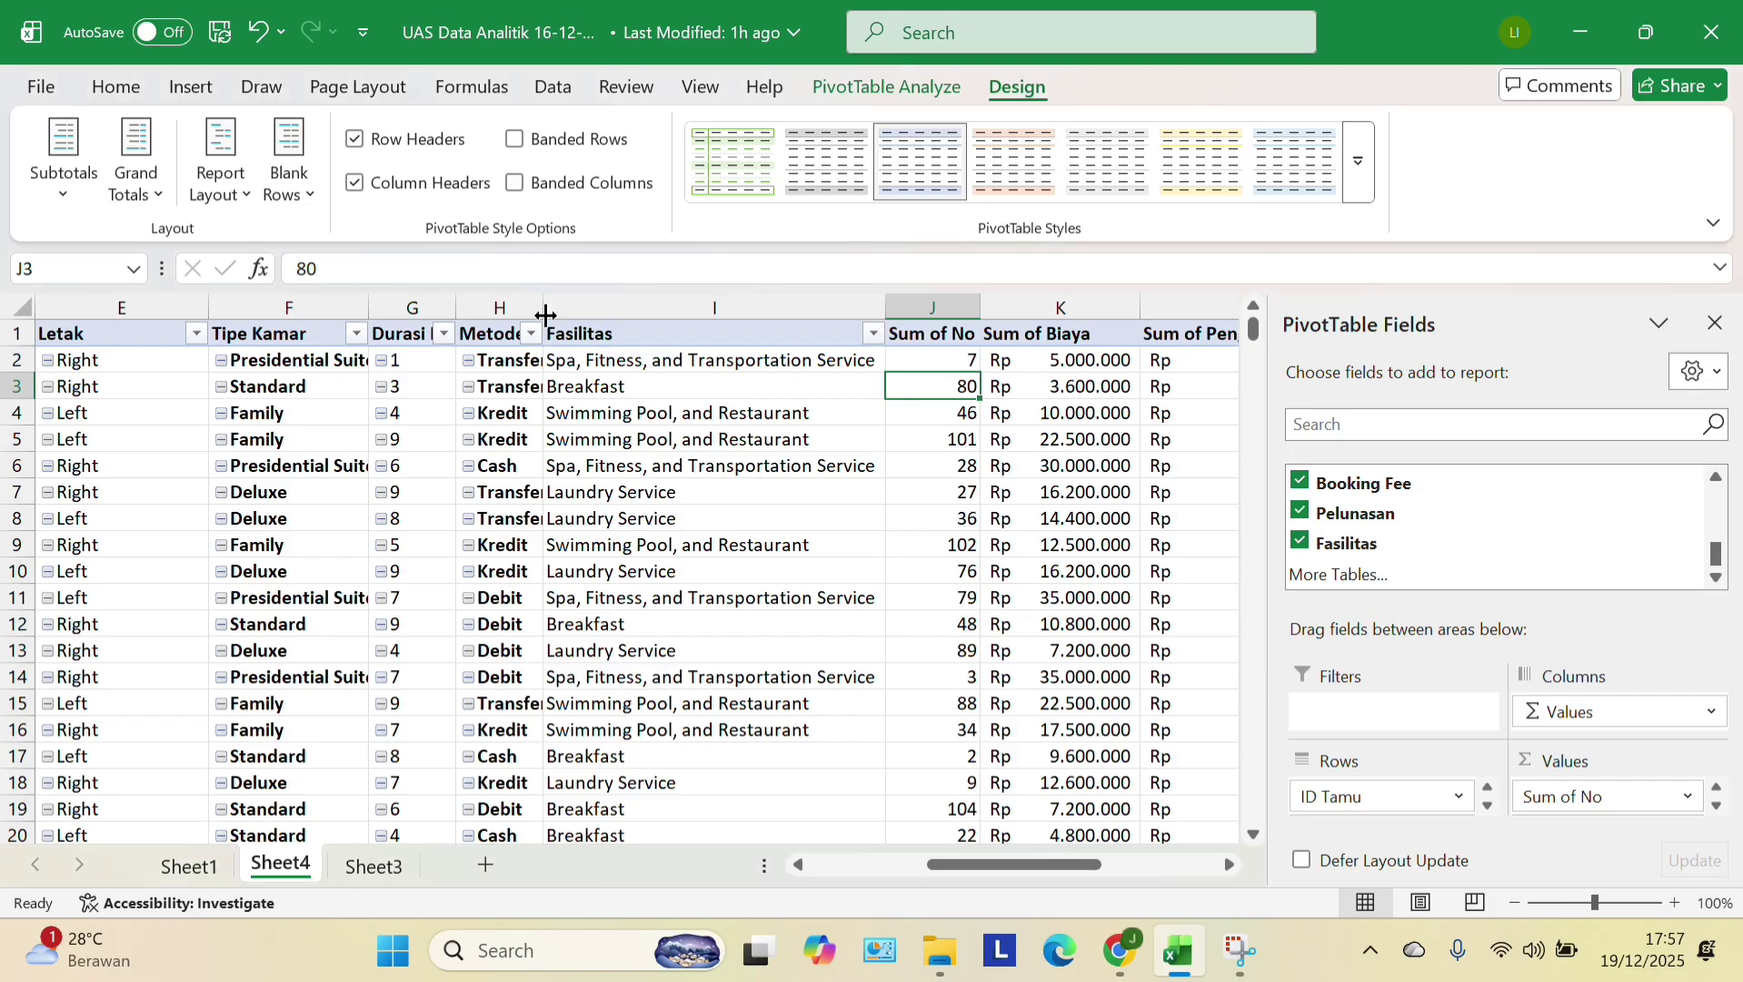
drag(545, 315, 603, 315)
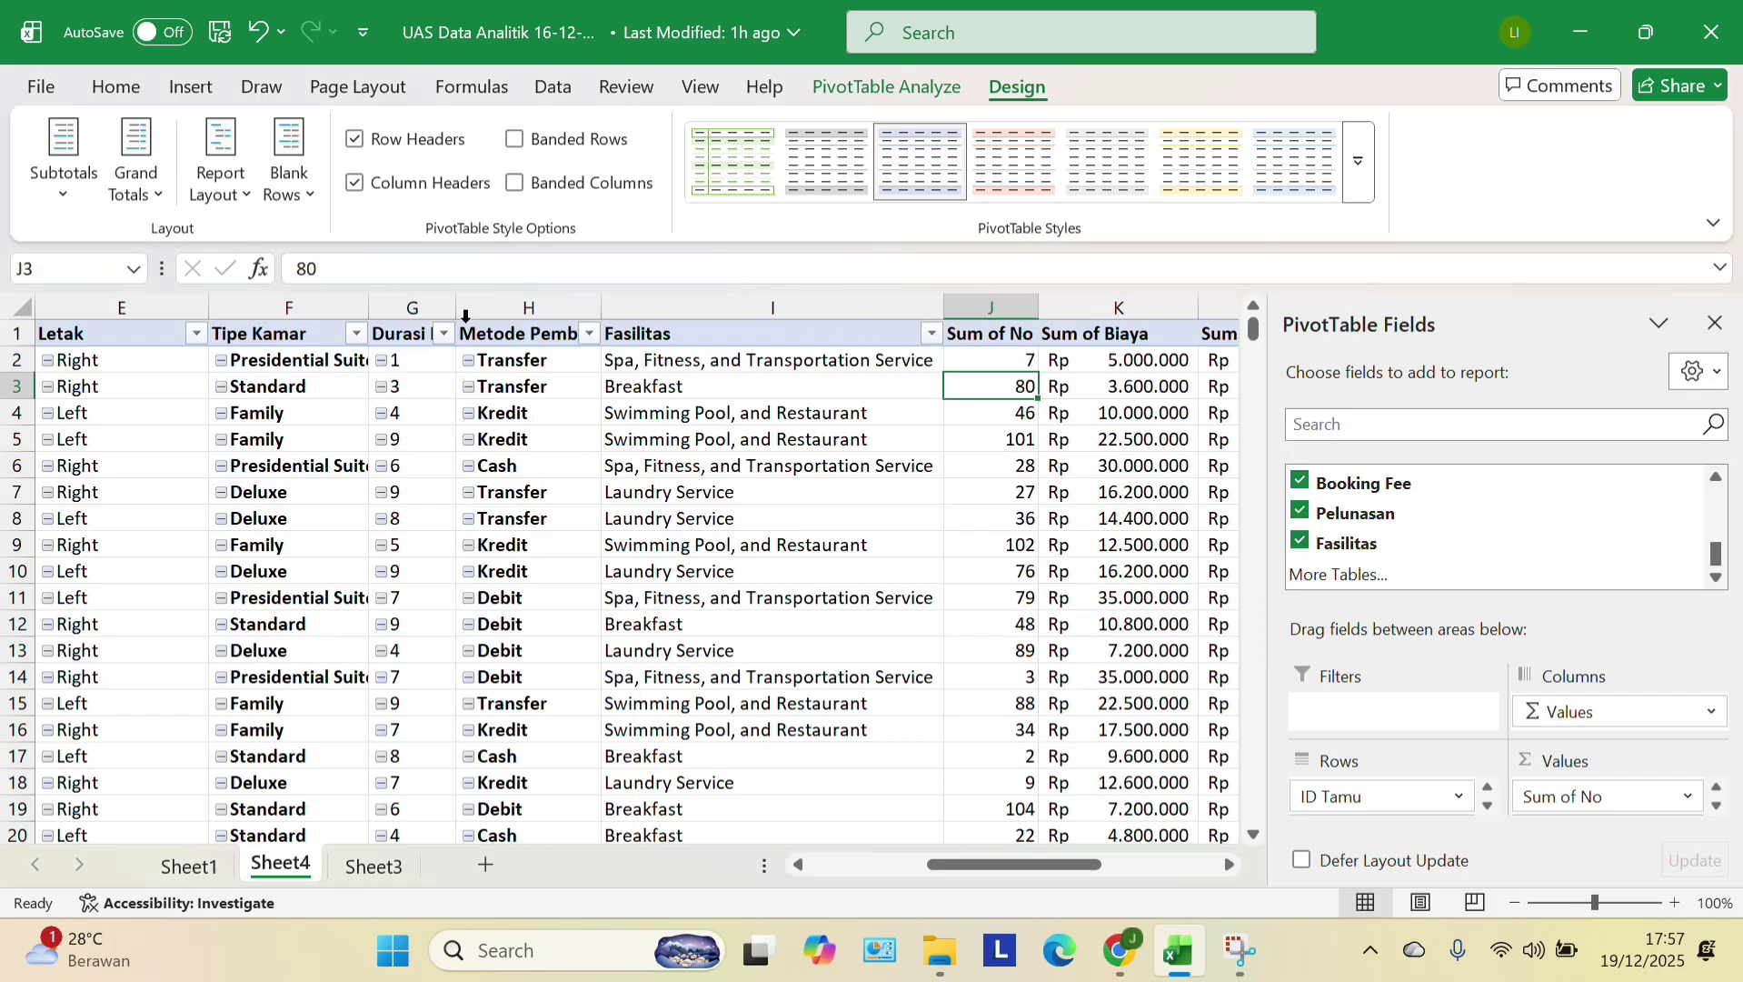
drag(457, 312, 720, 313)
scroll(601, 396, left, 2)
scroll(601, 397, left, 1)
scroll(670, 467, left, 3)
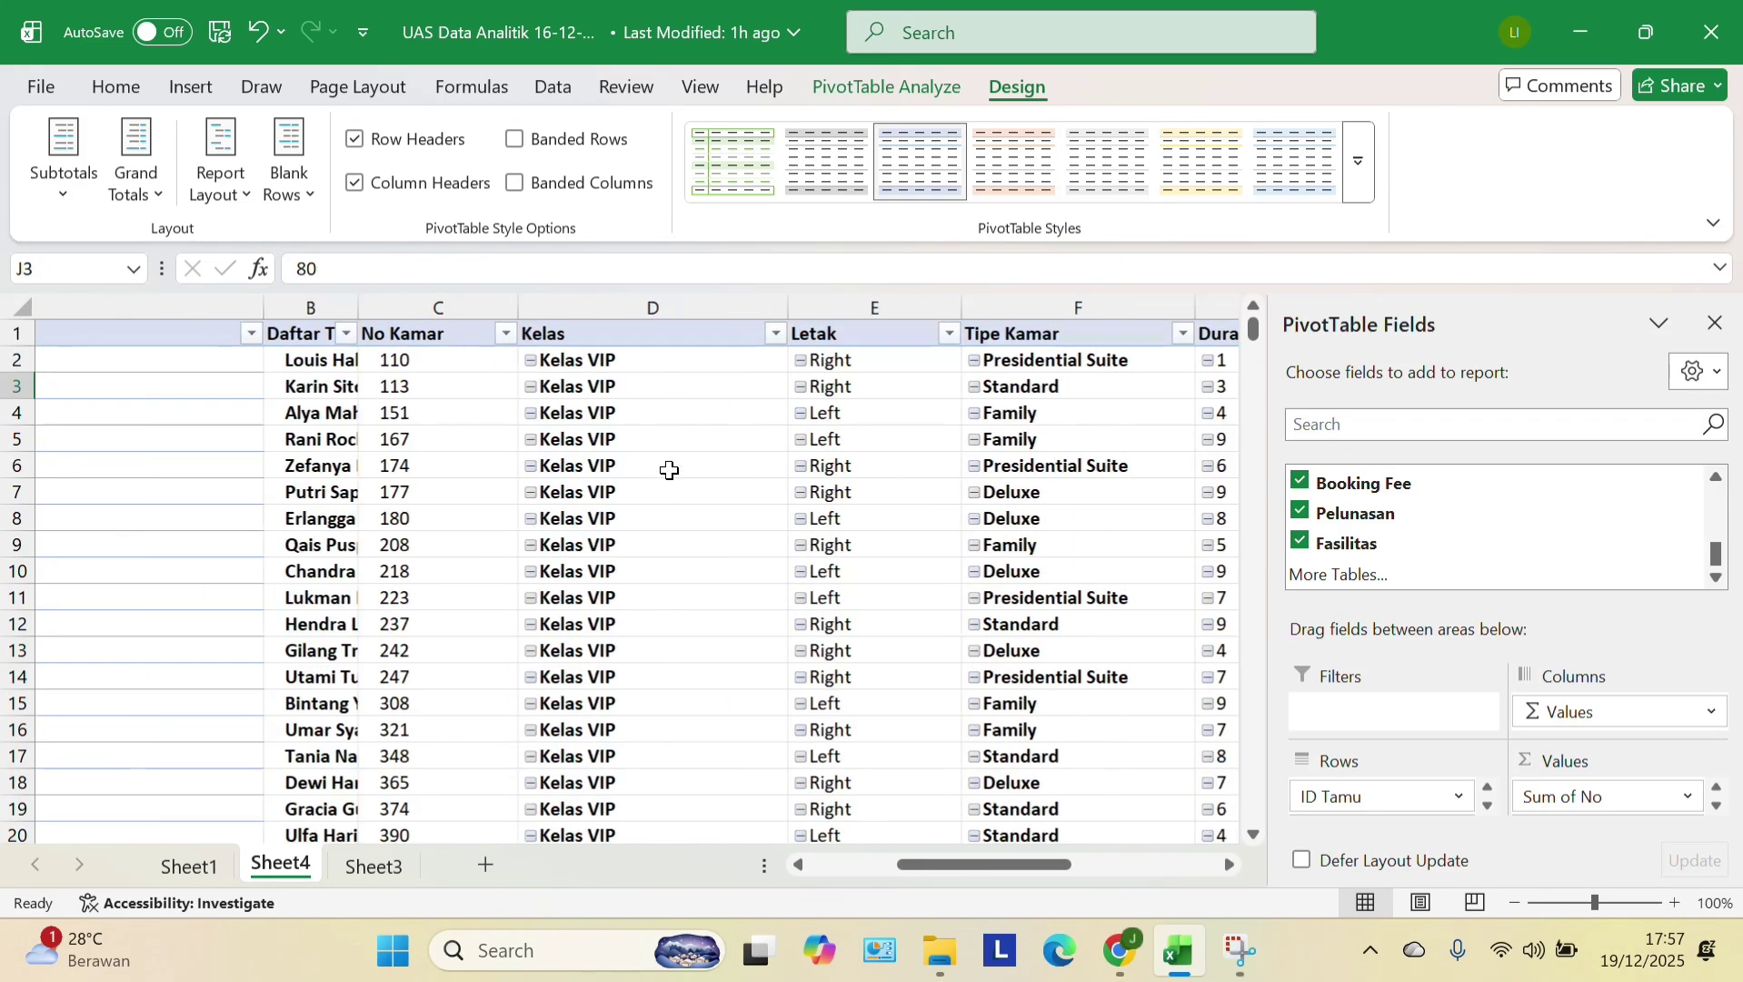
drag(558, 311, 437, 304)
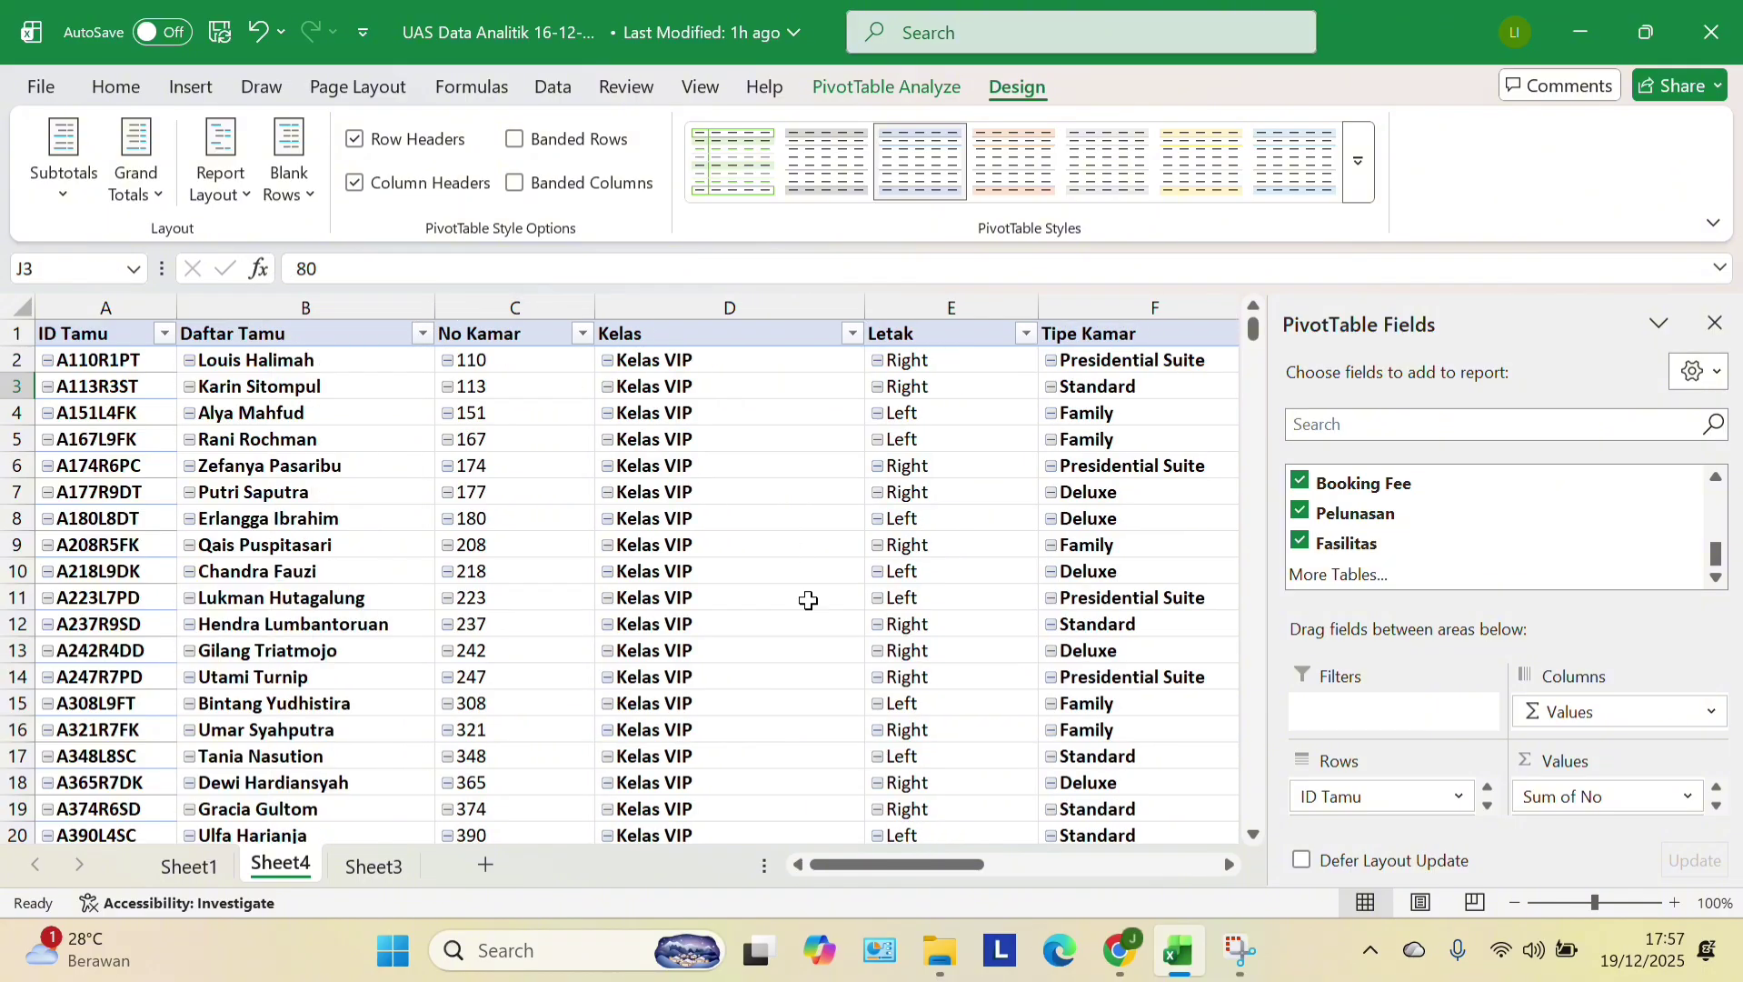
- Filter the PivotTable's Kelas field to show only Kelas VIP
click(853, 335)
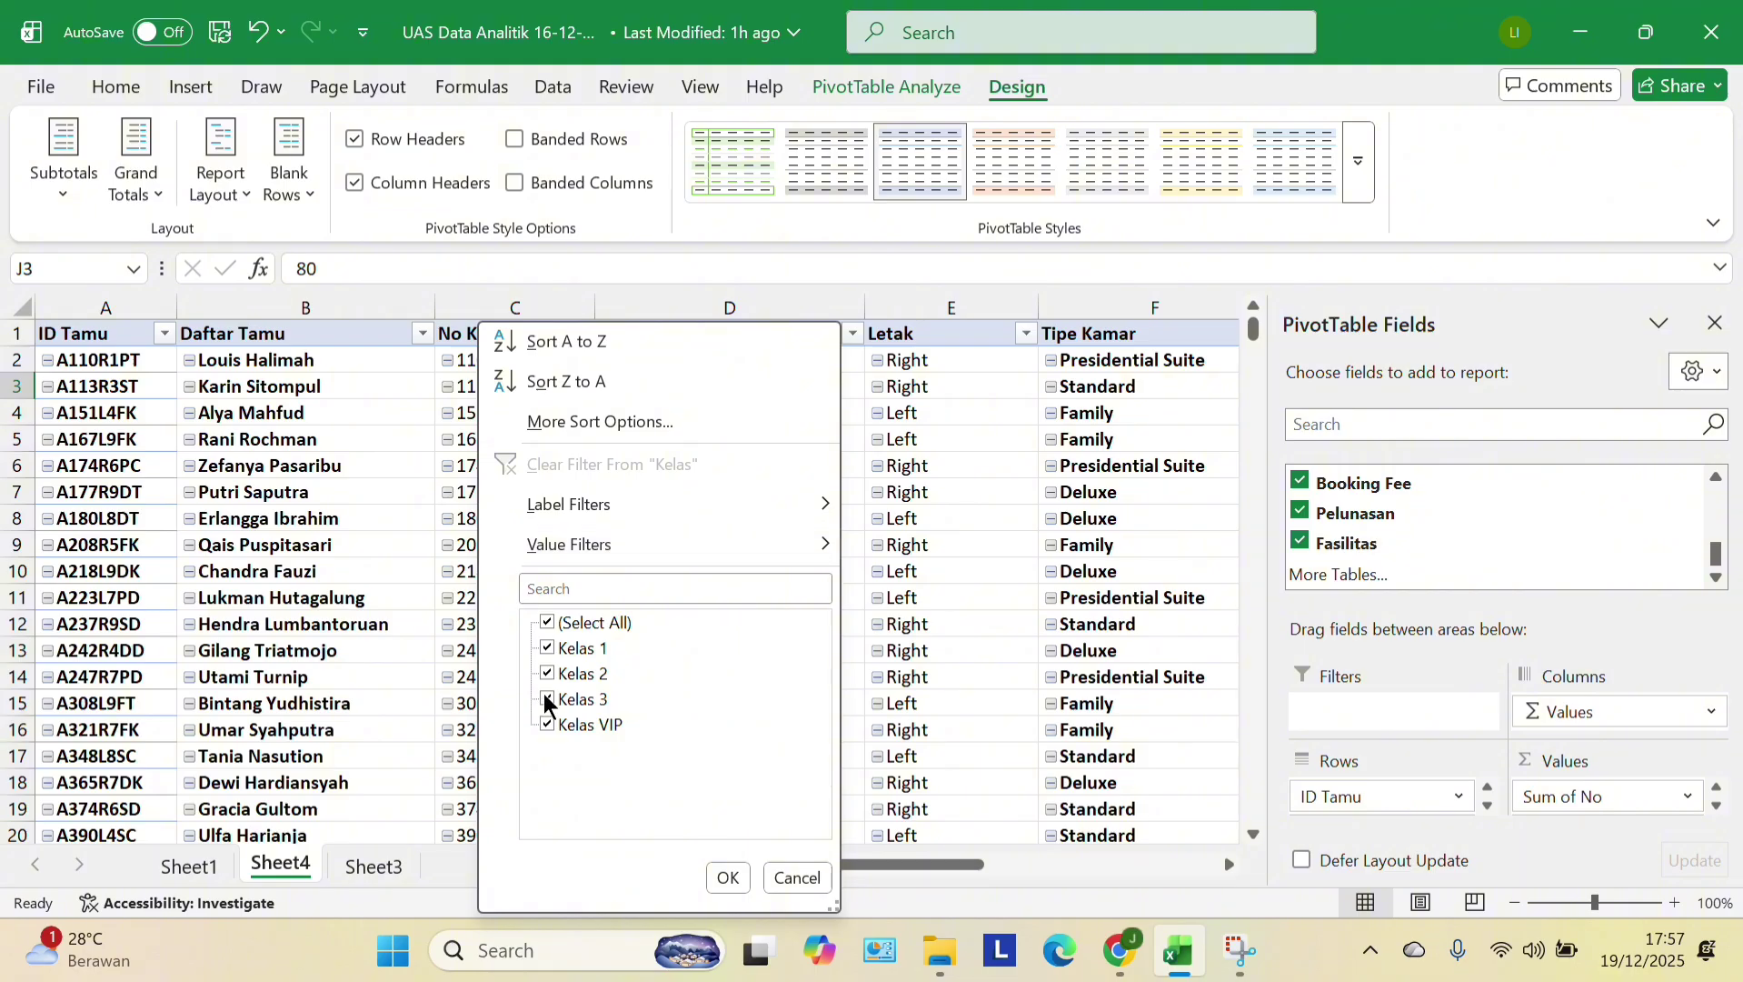
click(550, 627)
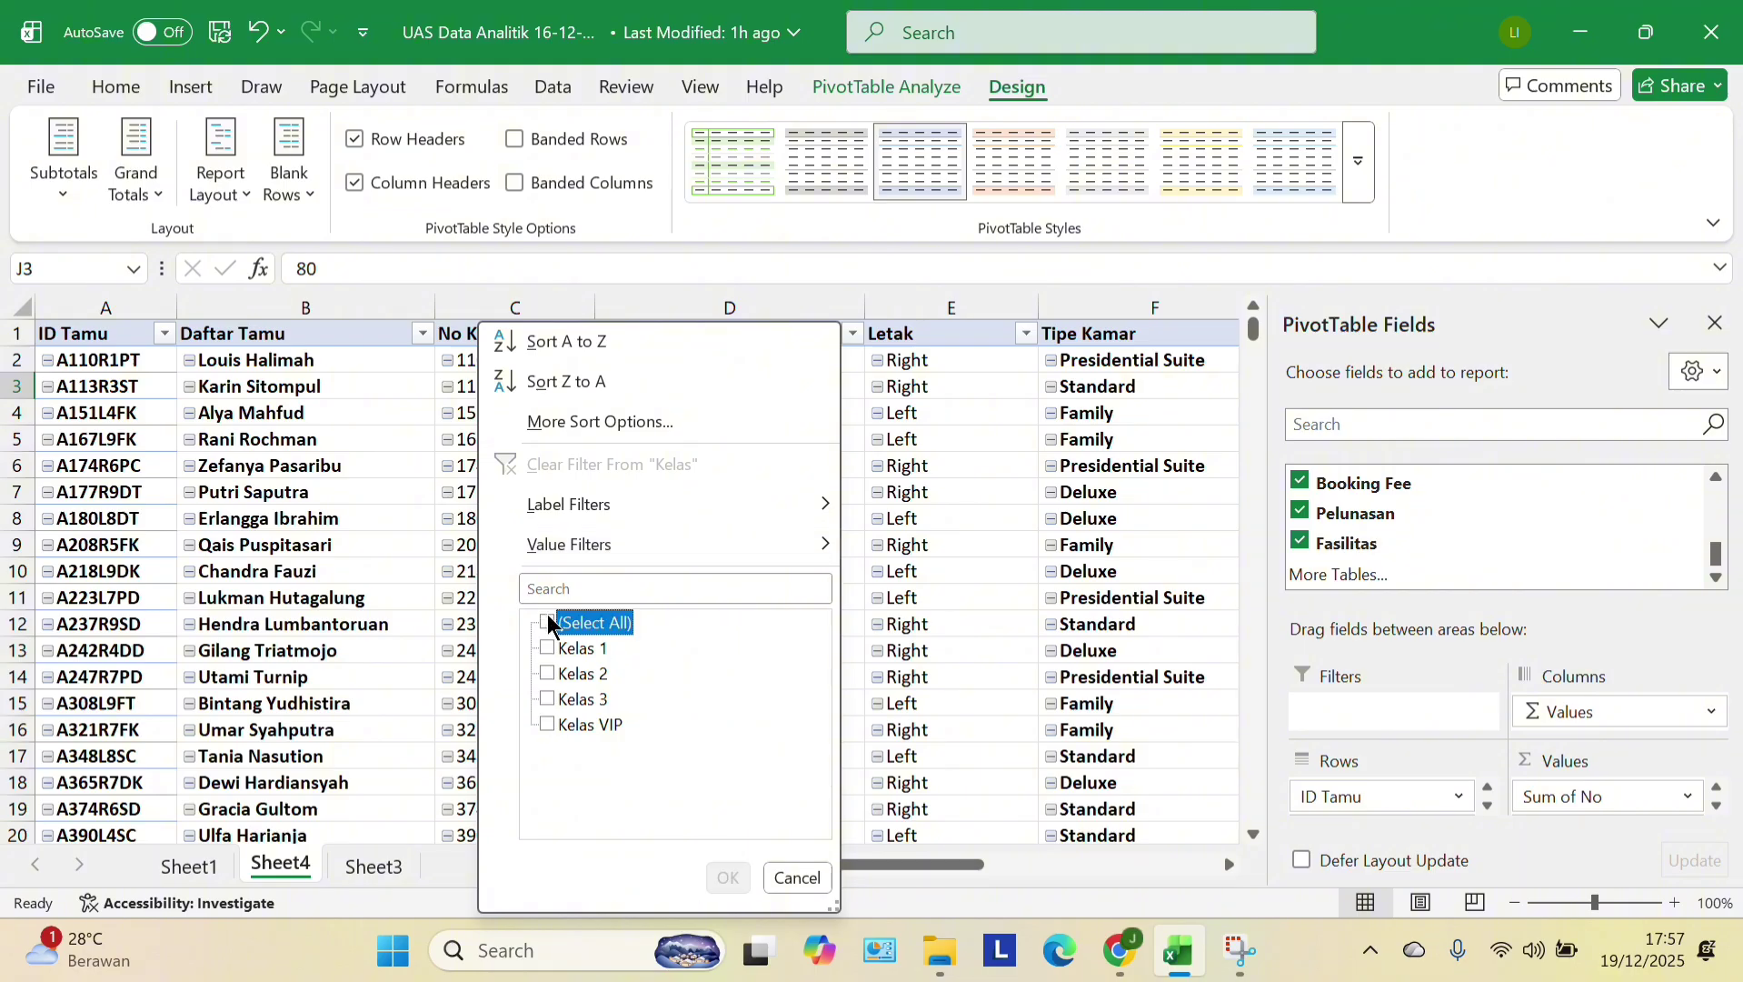
click(549, 724)
click(727, 878)
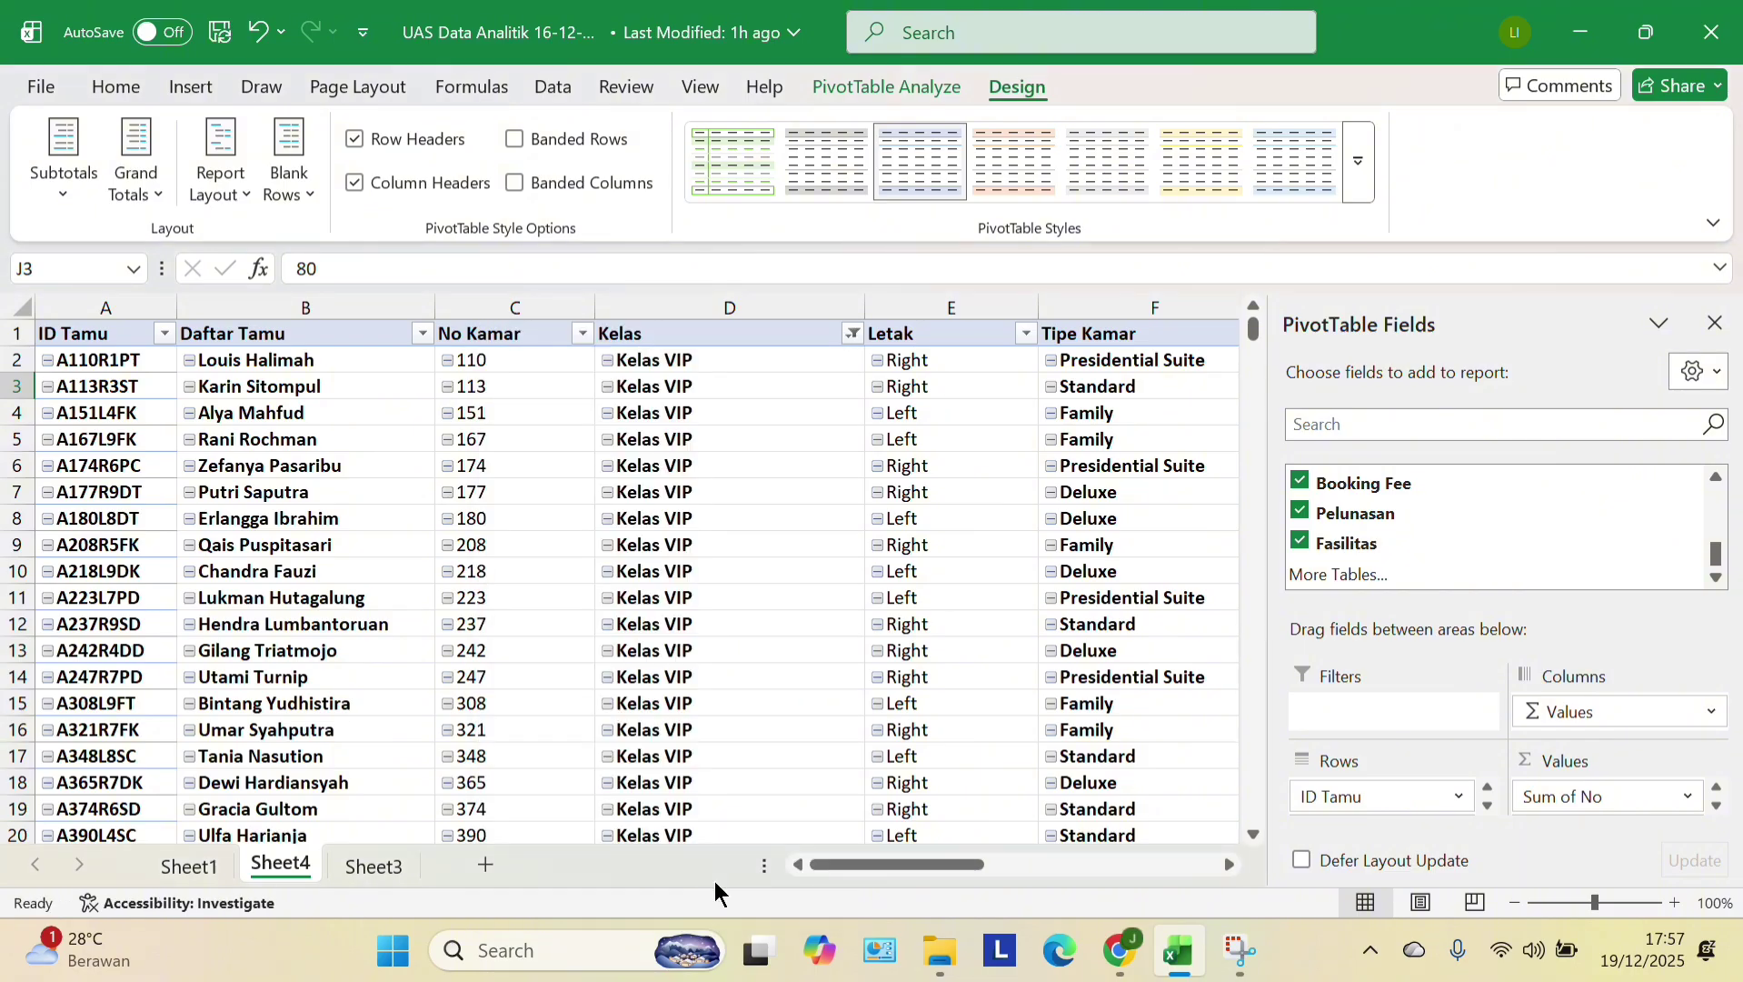
- Filter the PivotTable's Tipe Kamar field to show only Family
scroll(895, 490, right, 2)
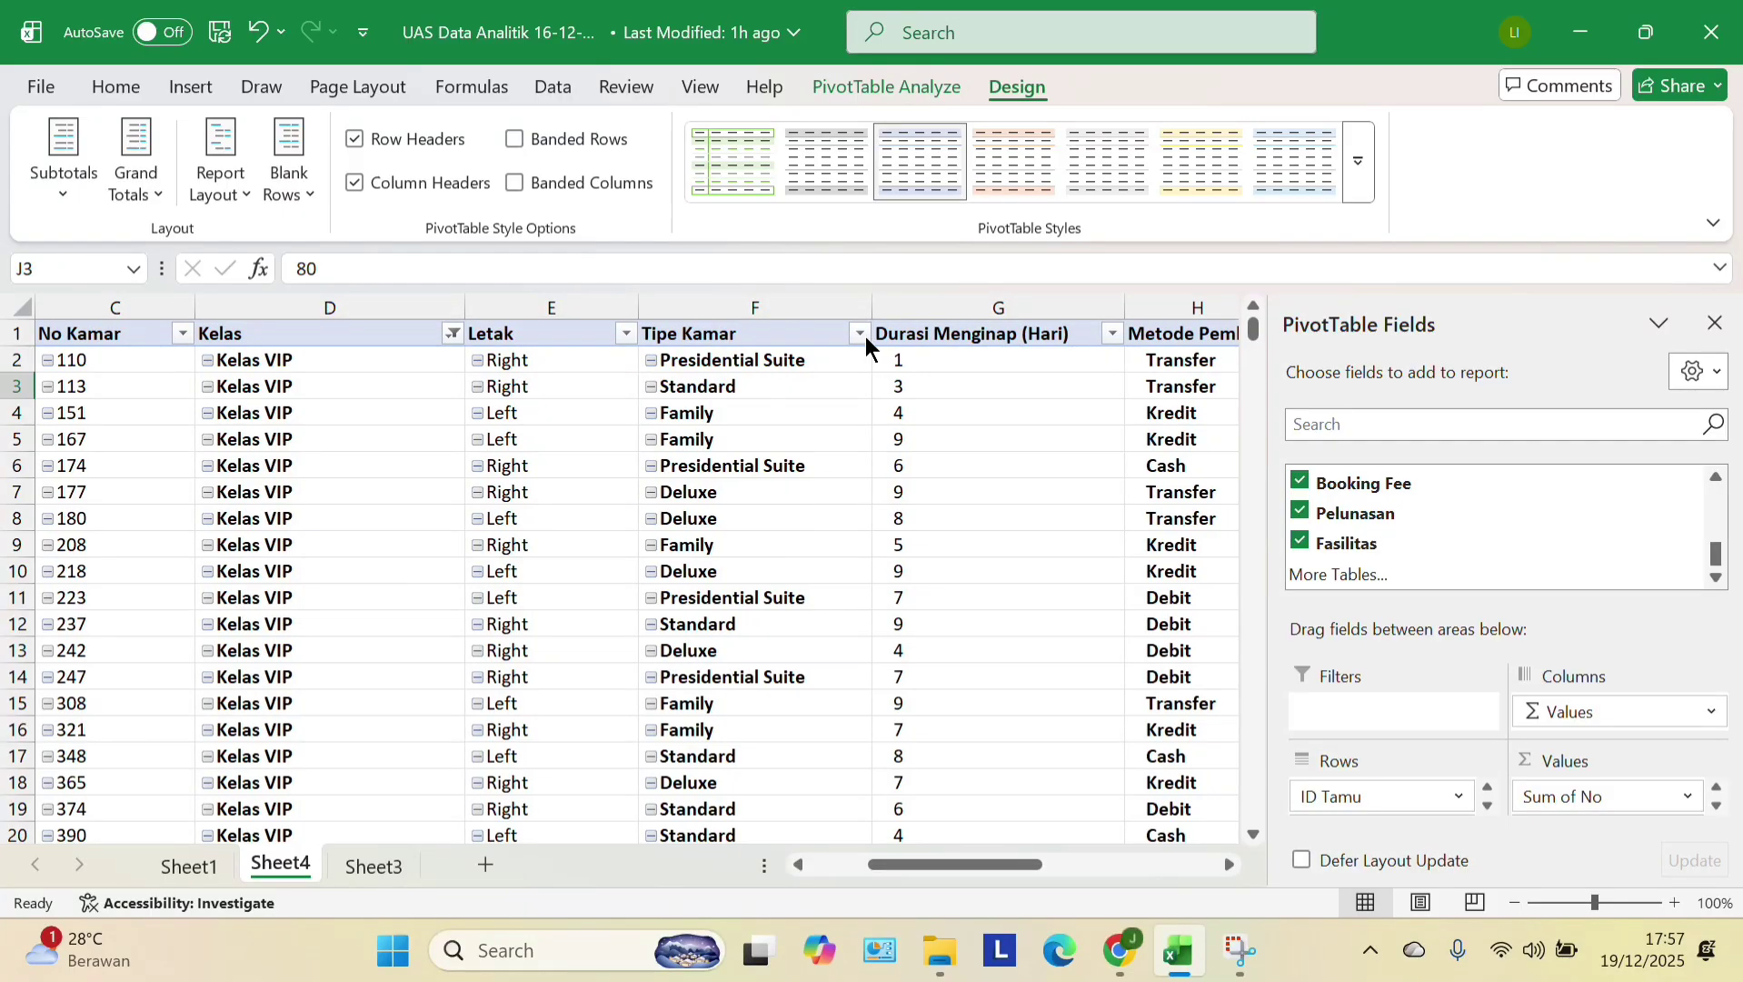
click(861, 334)
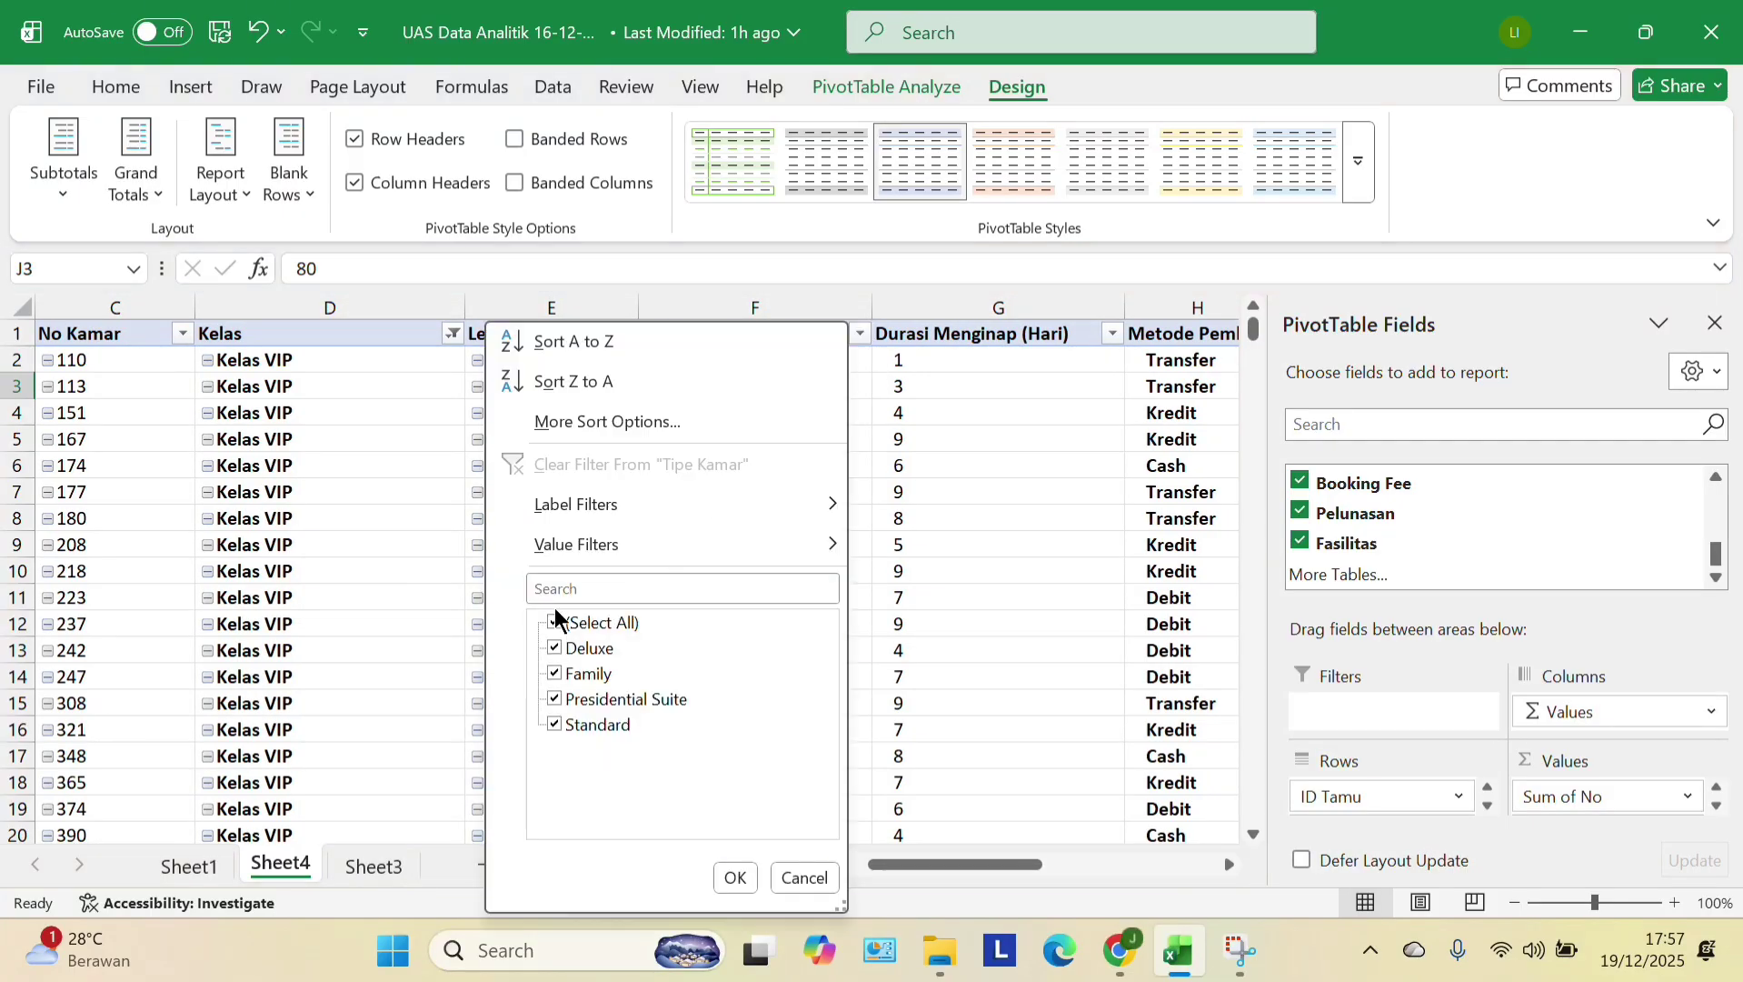
click(556, 622)
click(555, 673)
click(732, 878)
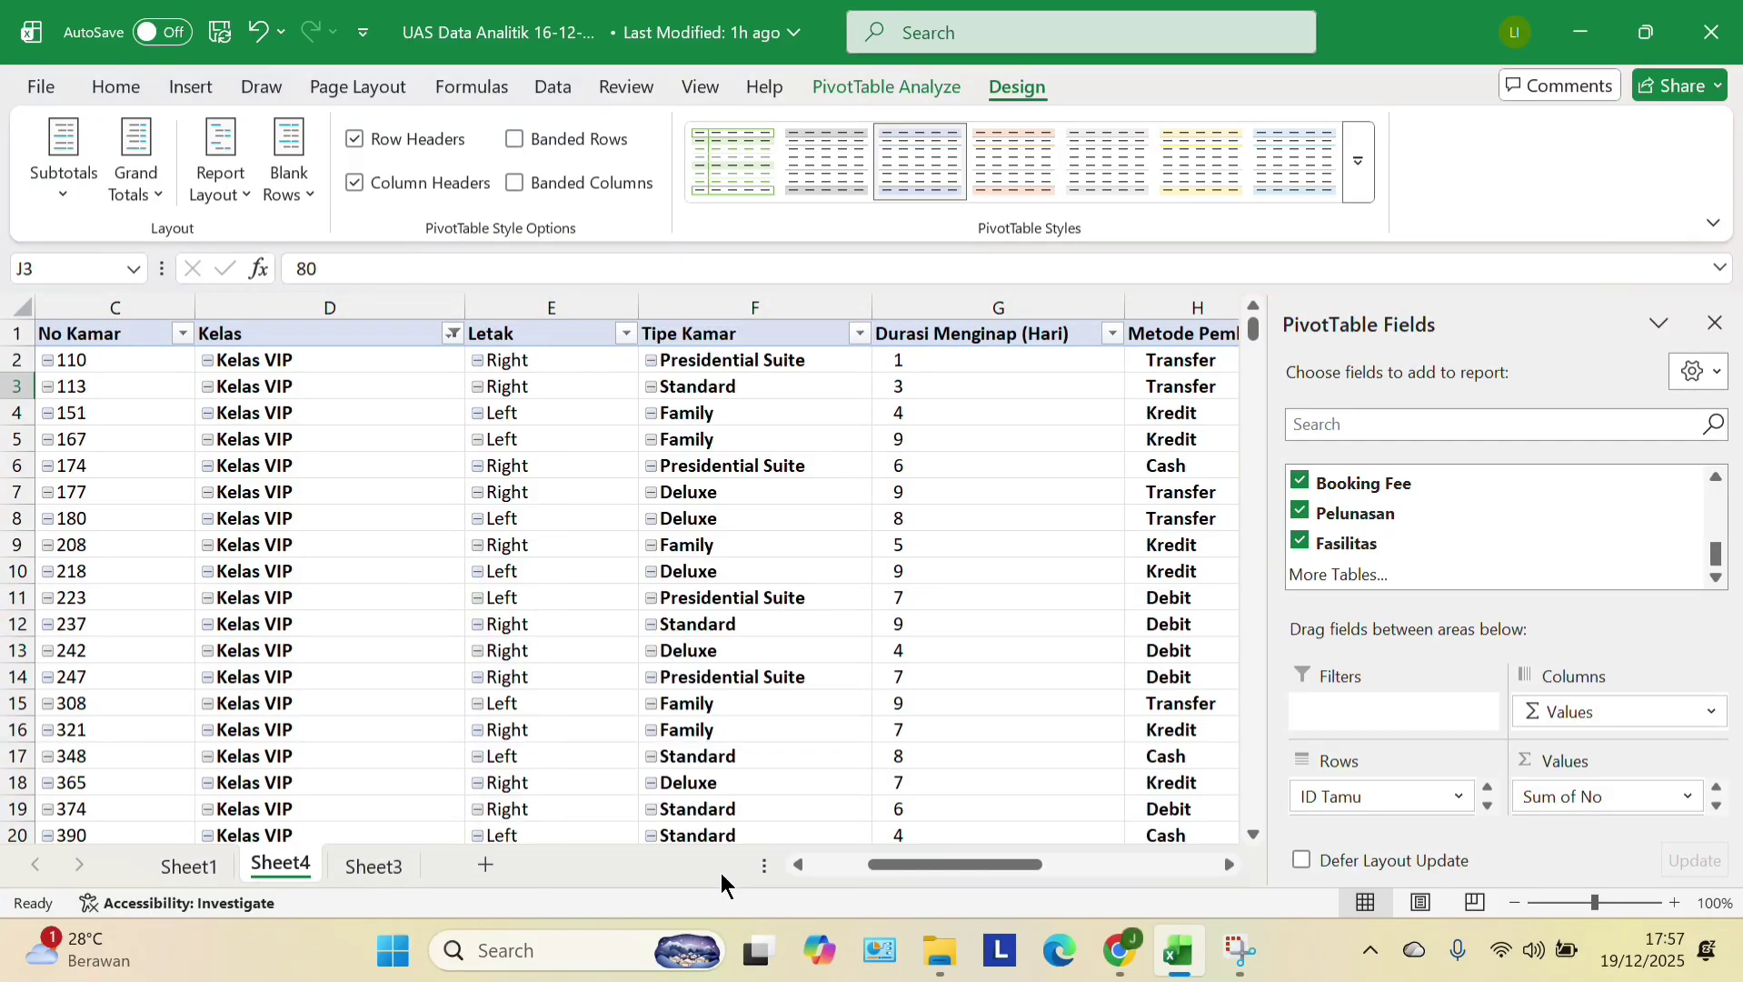
- Examine the filtered guest rows and their cost totals across all columns of the PivotTable
scroll(528, 658, left, 2)
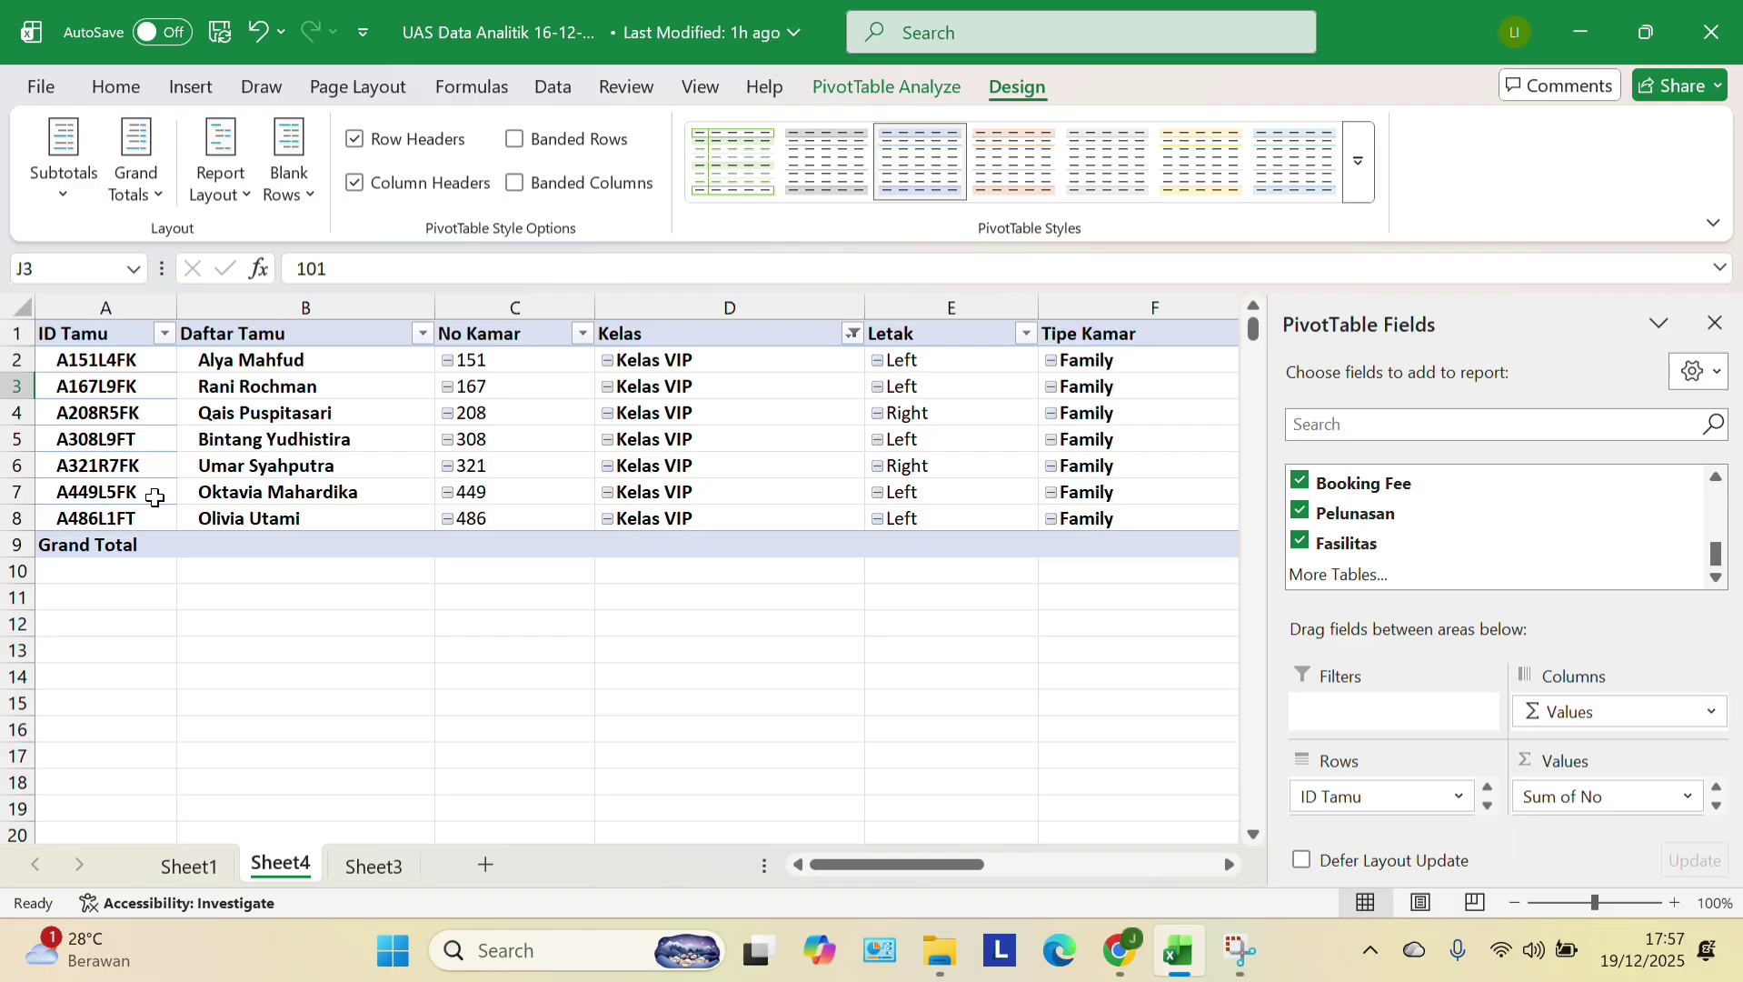
scroll(136, 445, right, 3)
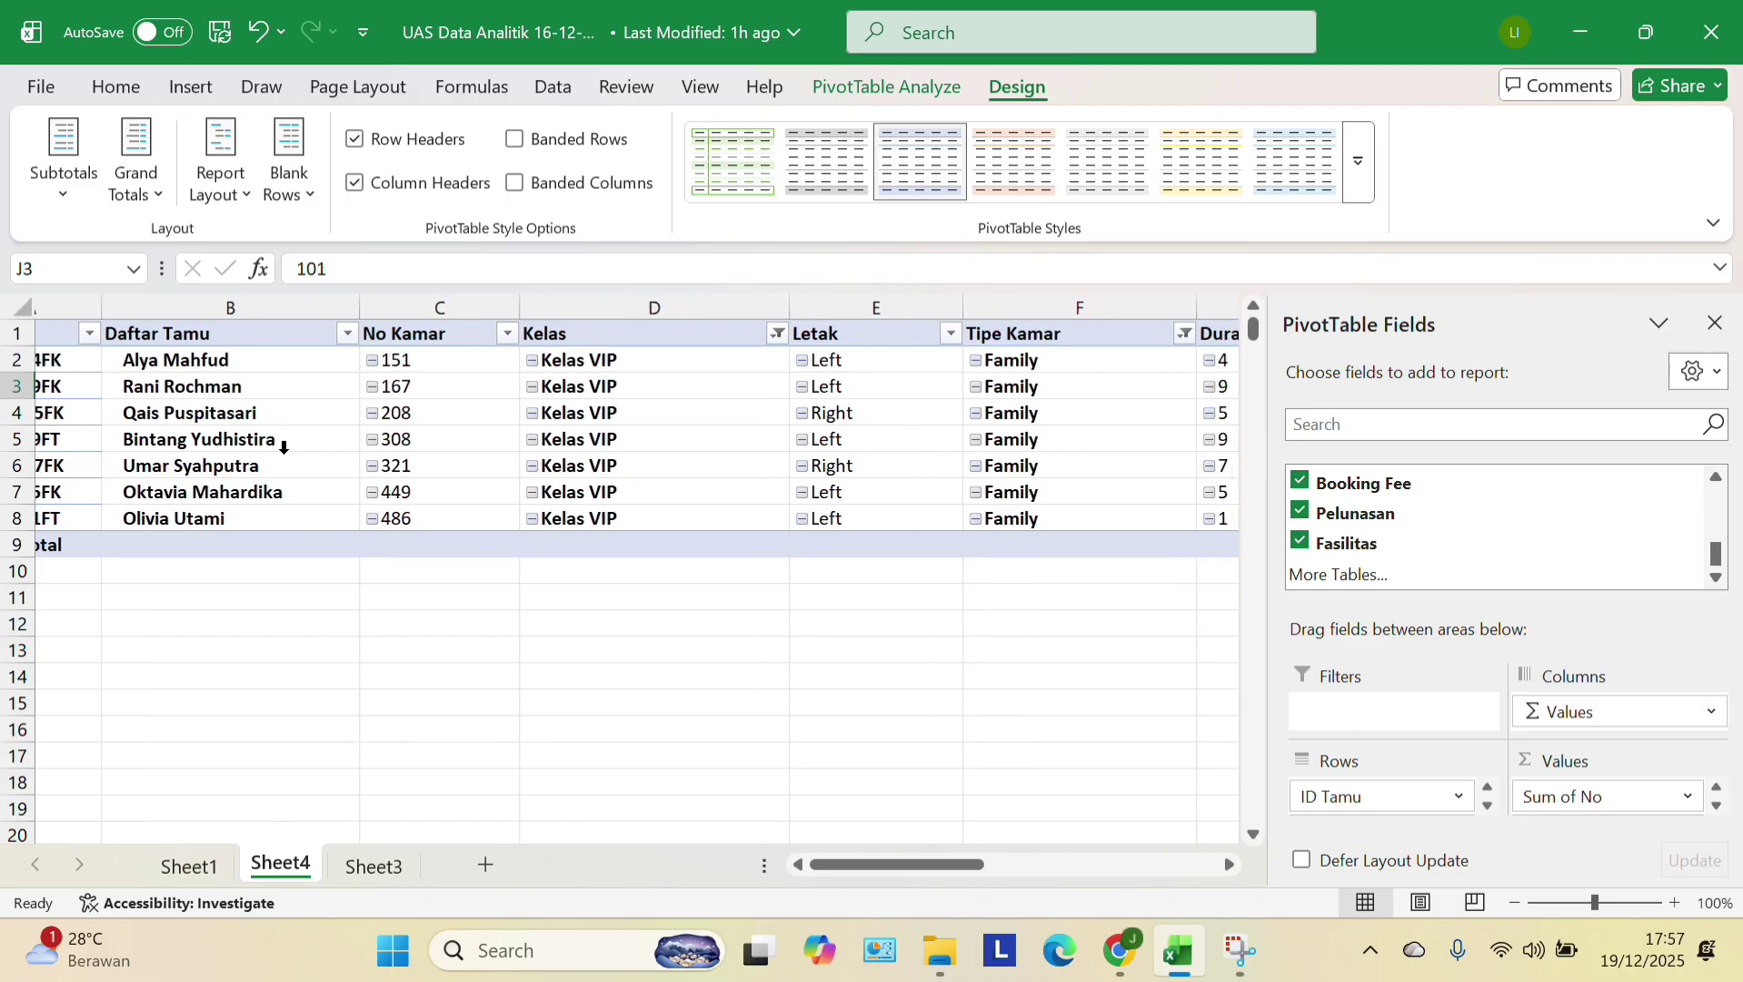
scroll(463, 484, right, 4)
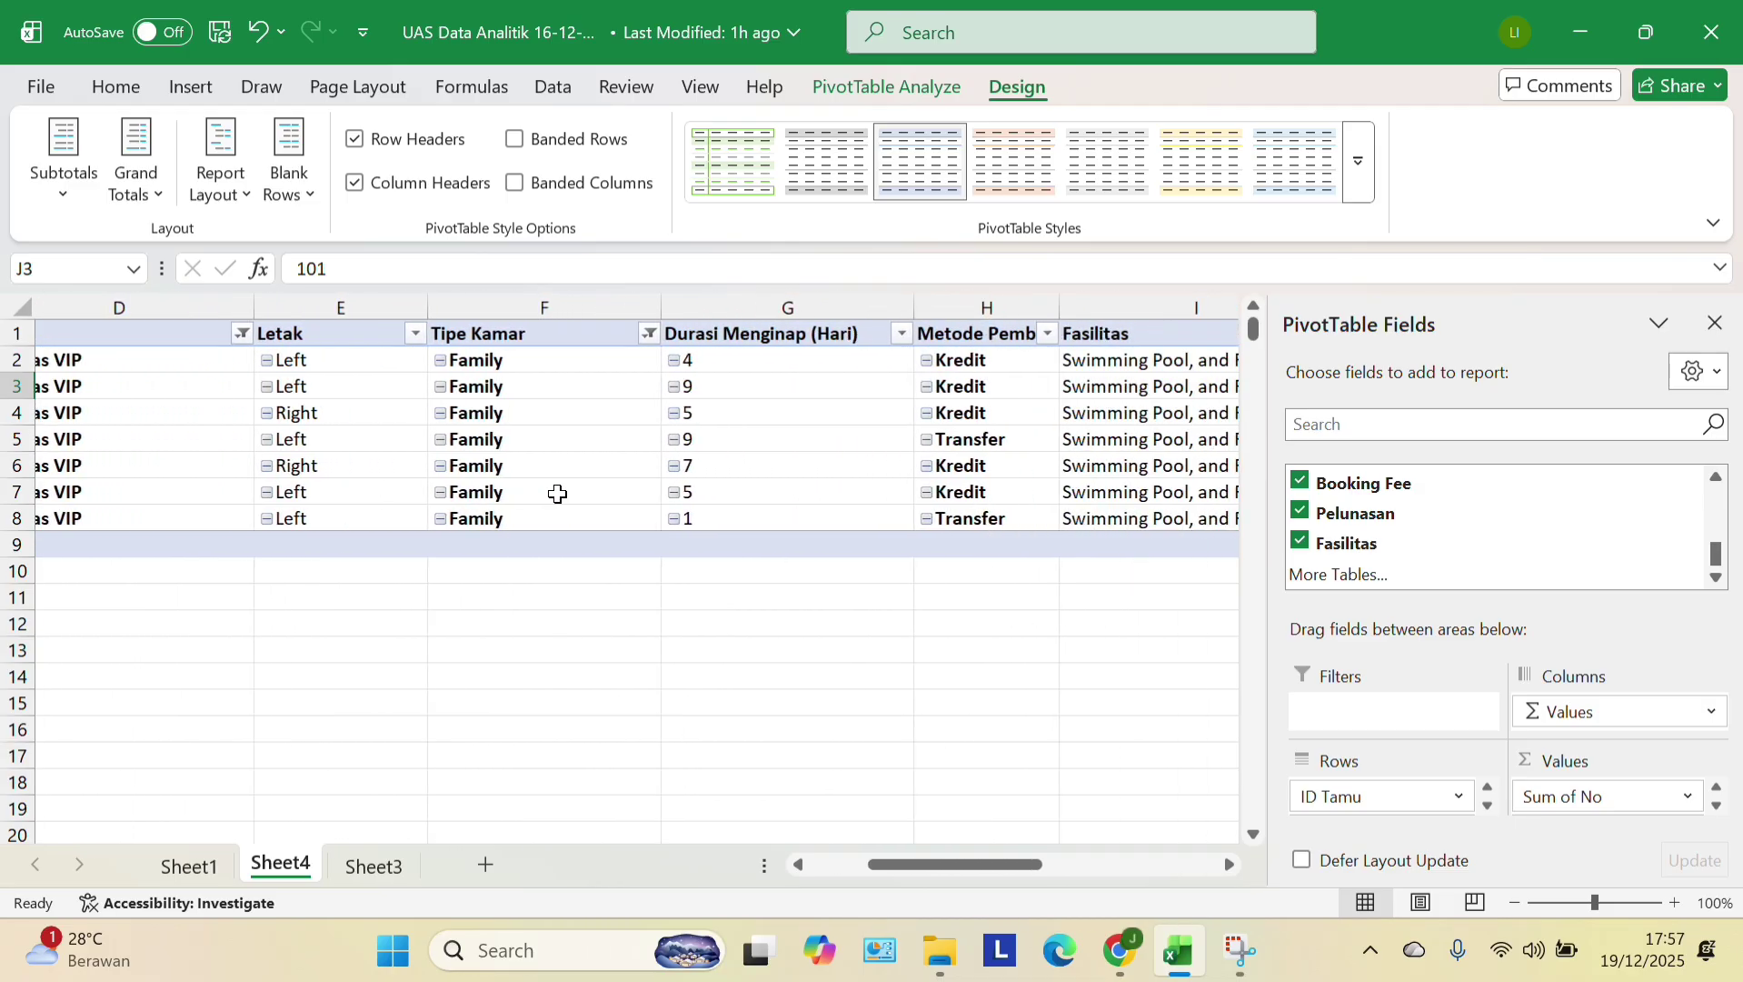
scroll(575, 496, right, 3)
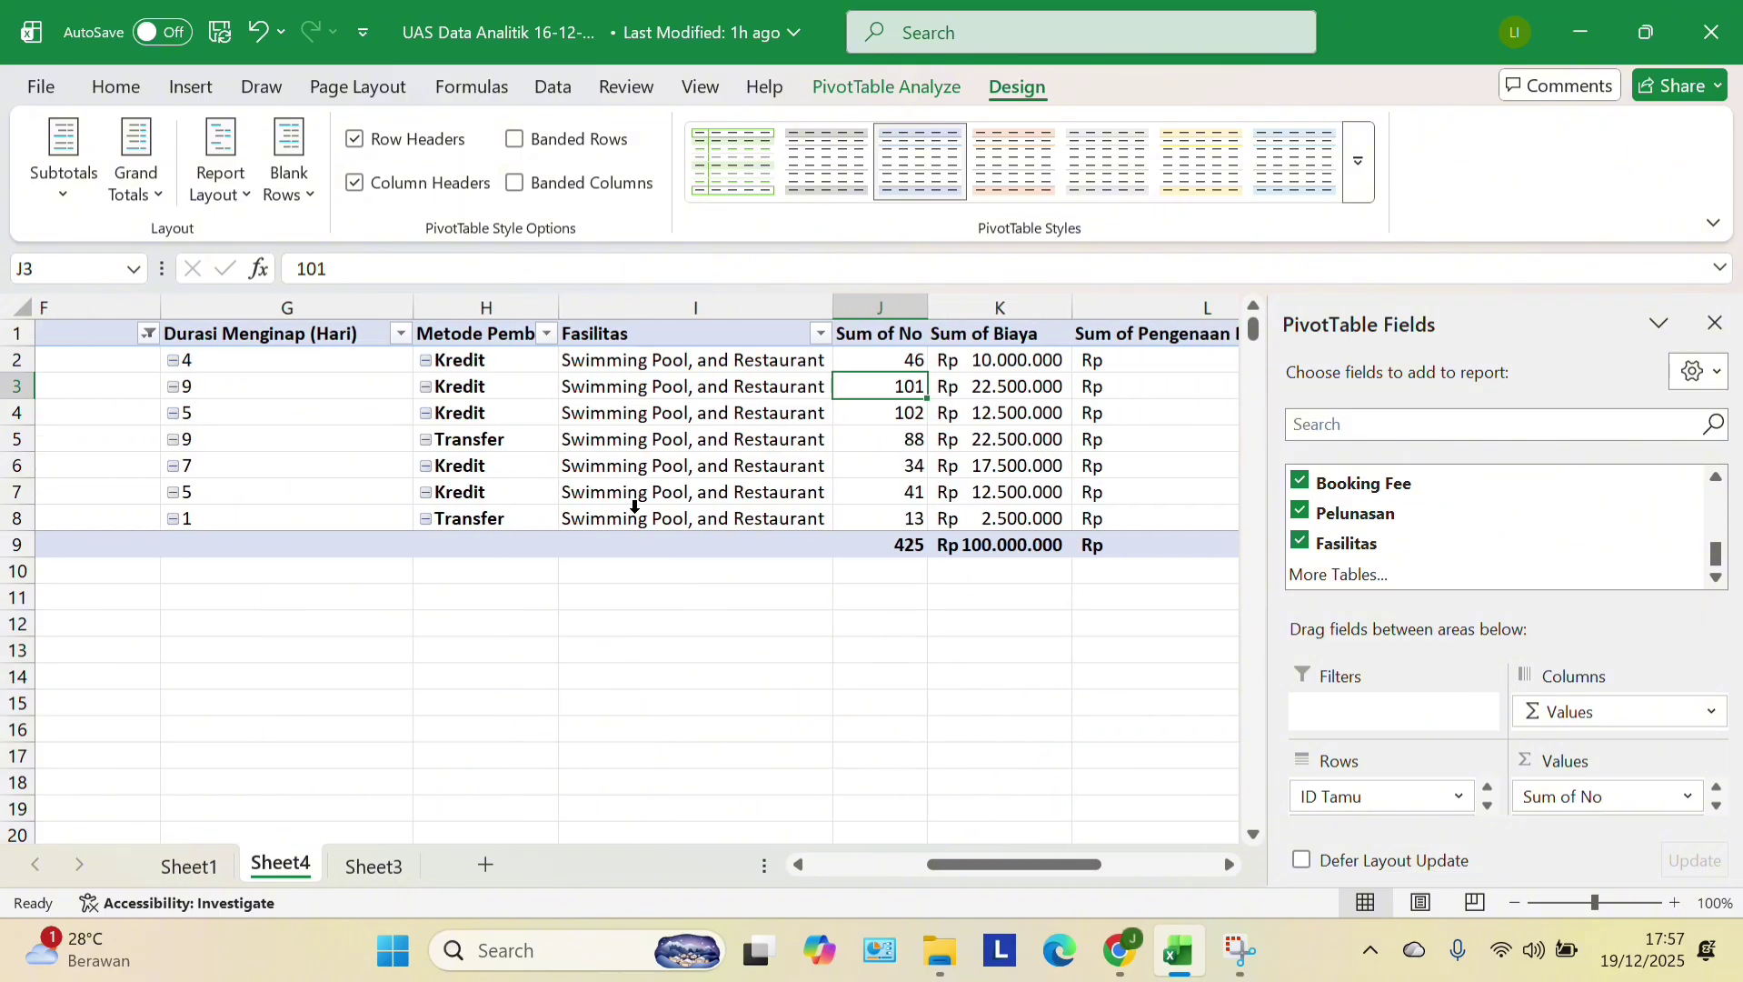
scroll(636, 409, right, 2)
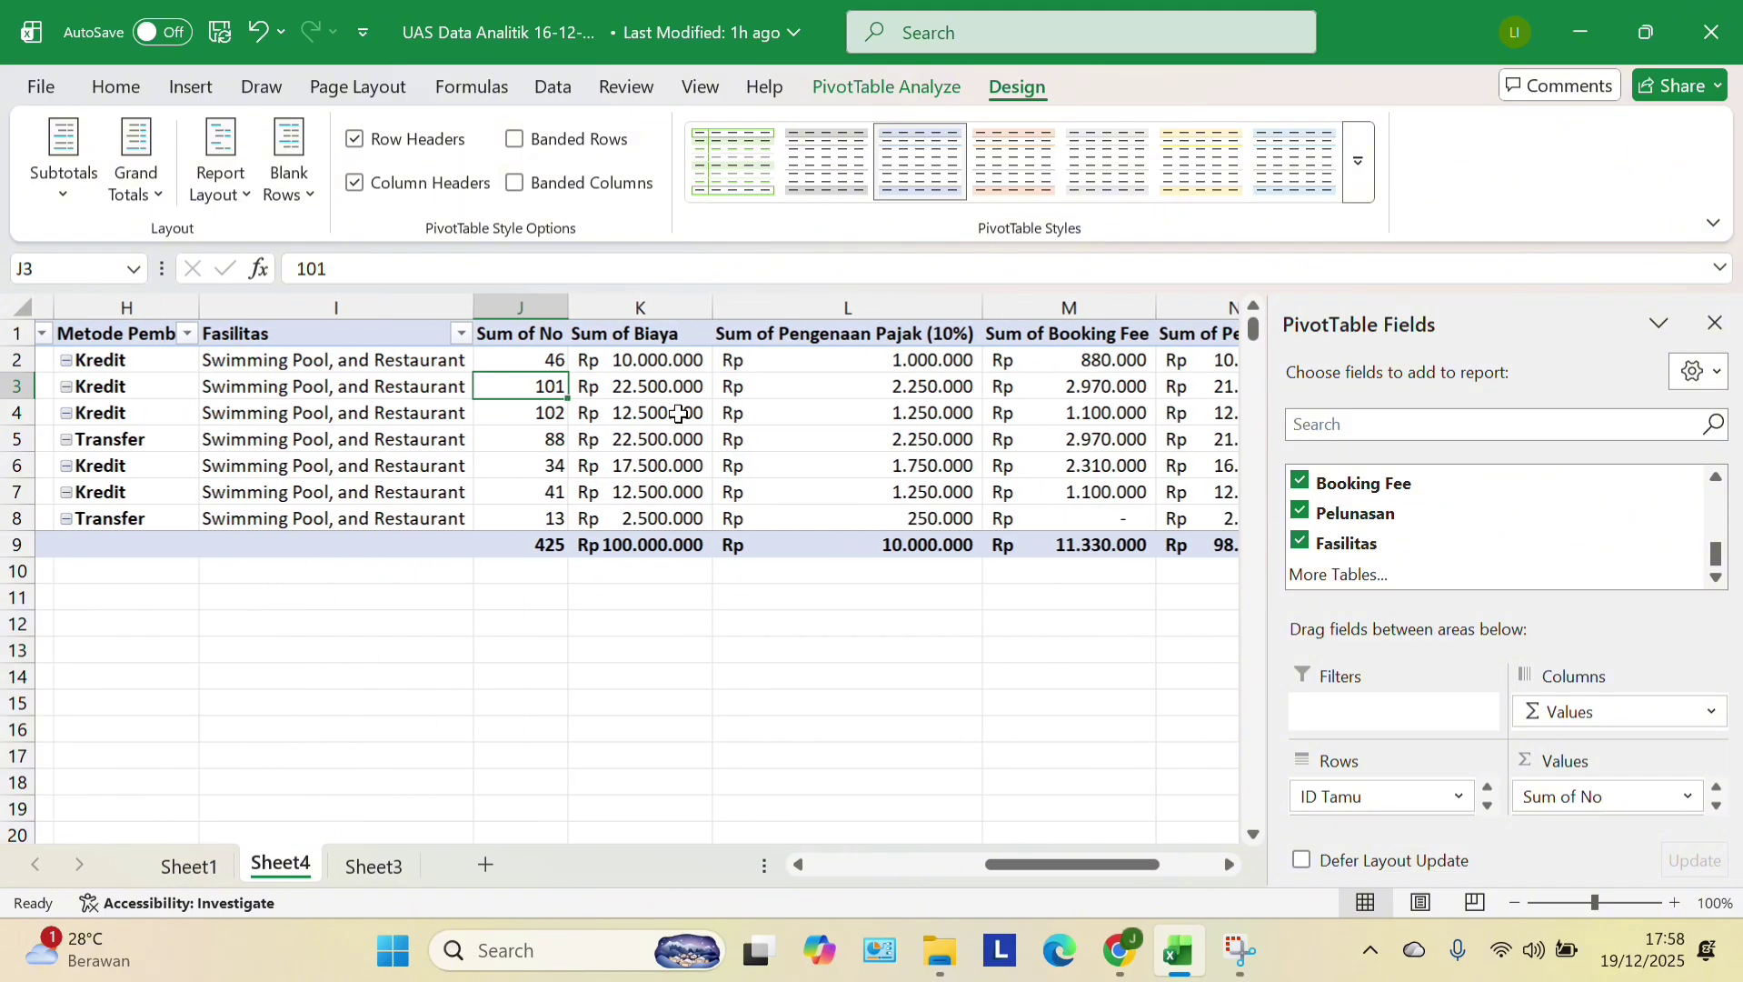
scroll(691, 418, right, 2)
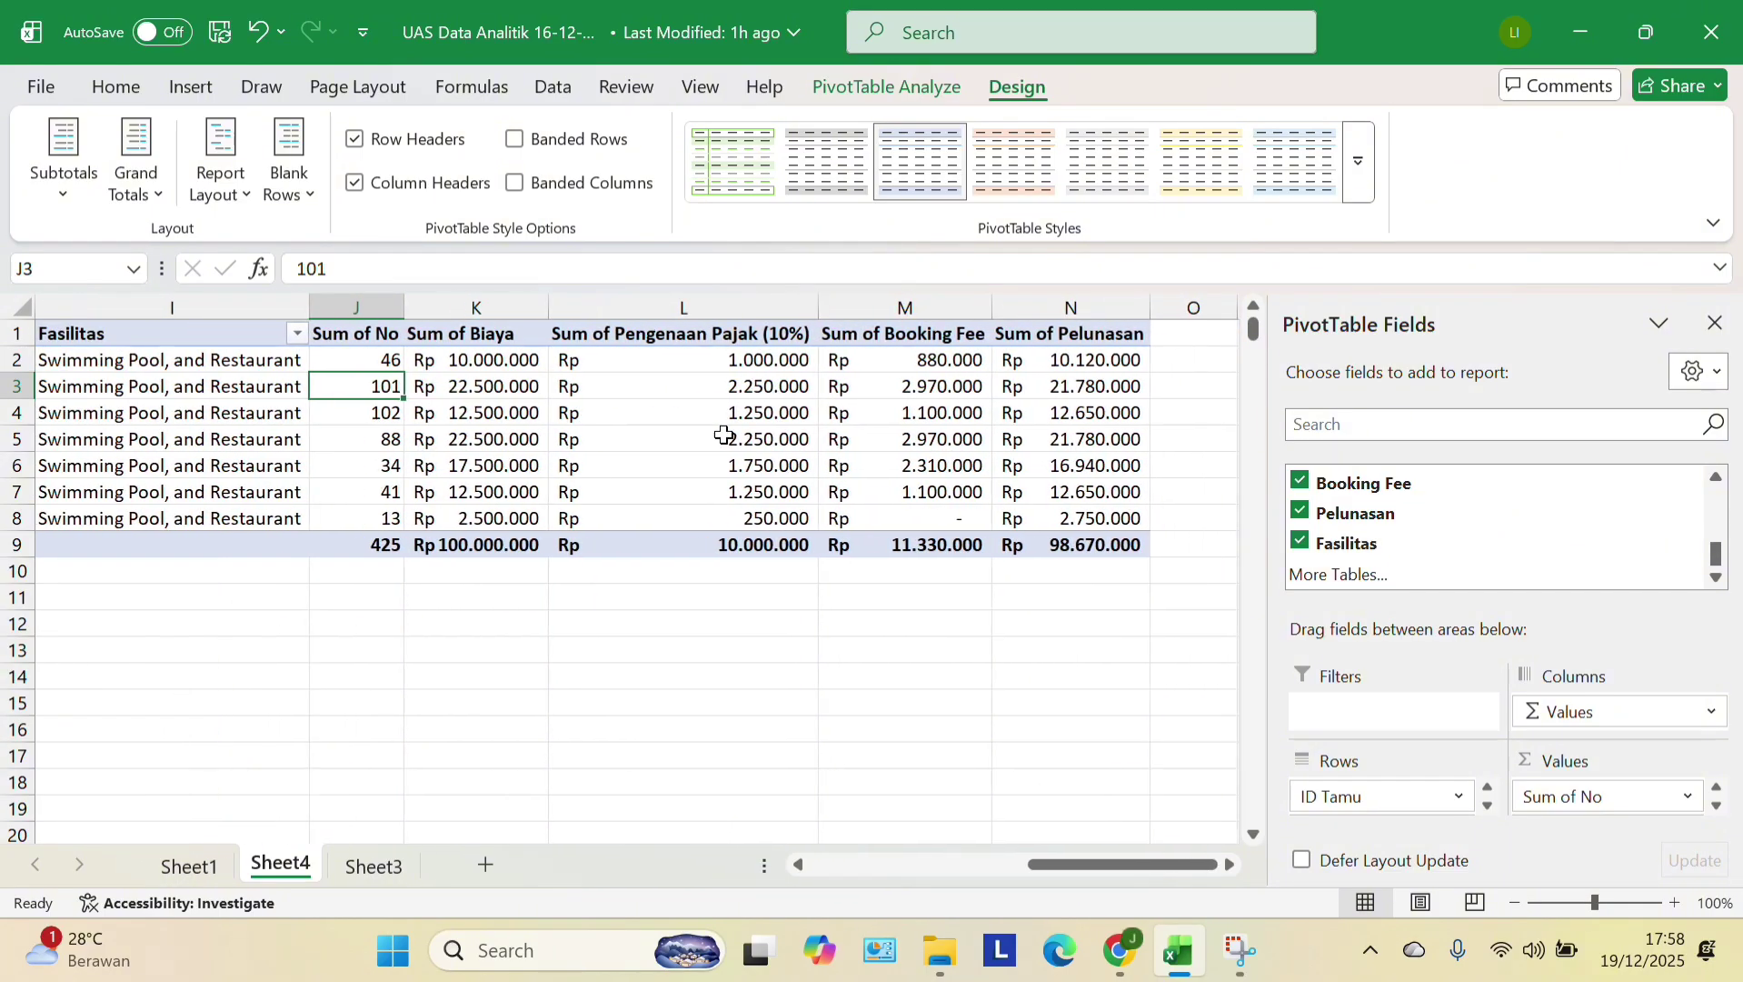
scroll(907, 556, left, 6)
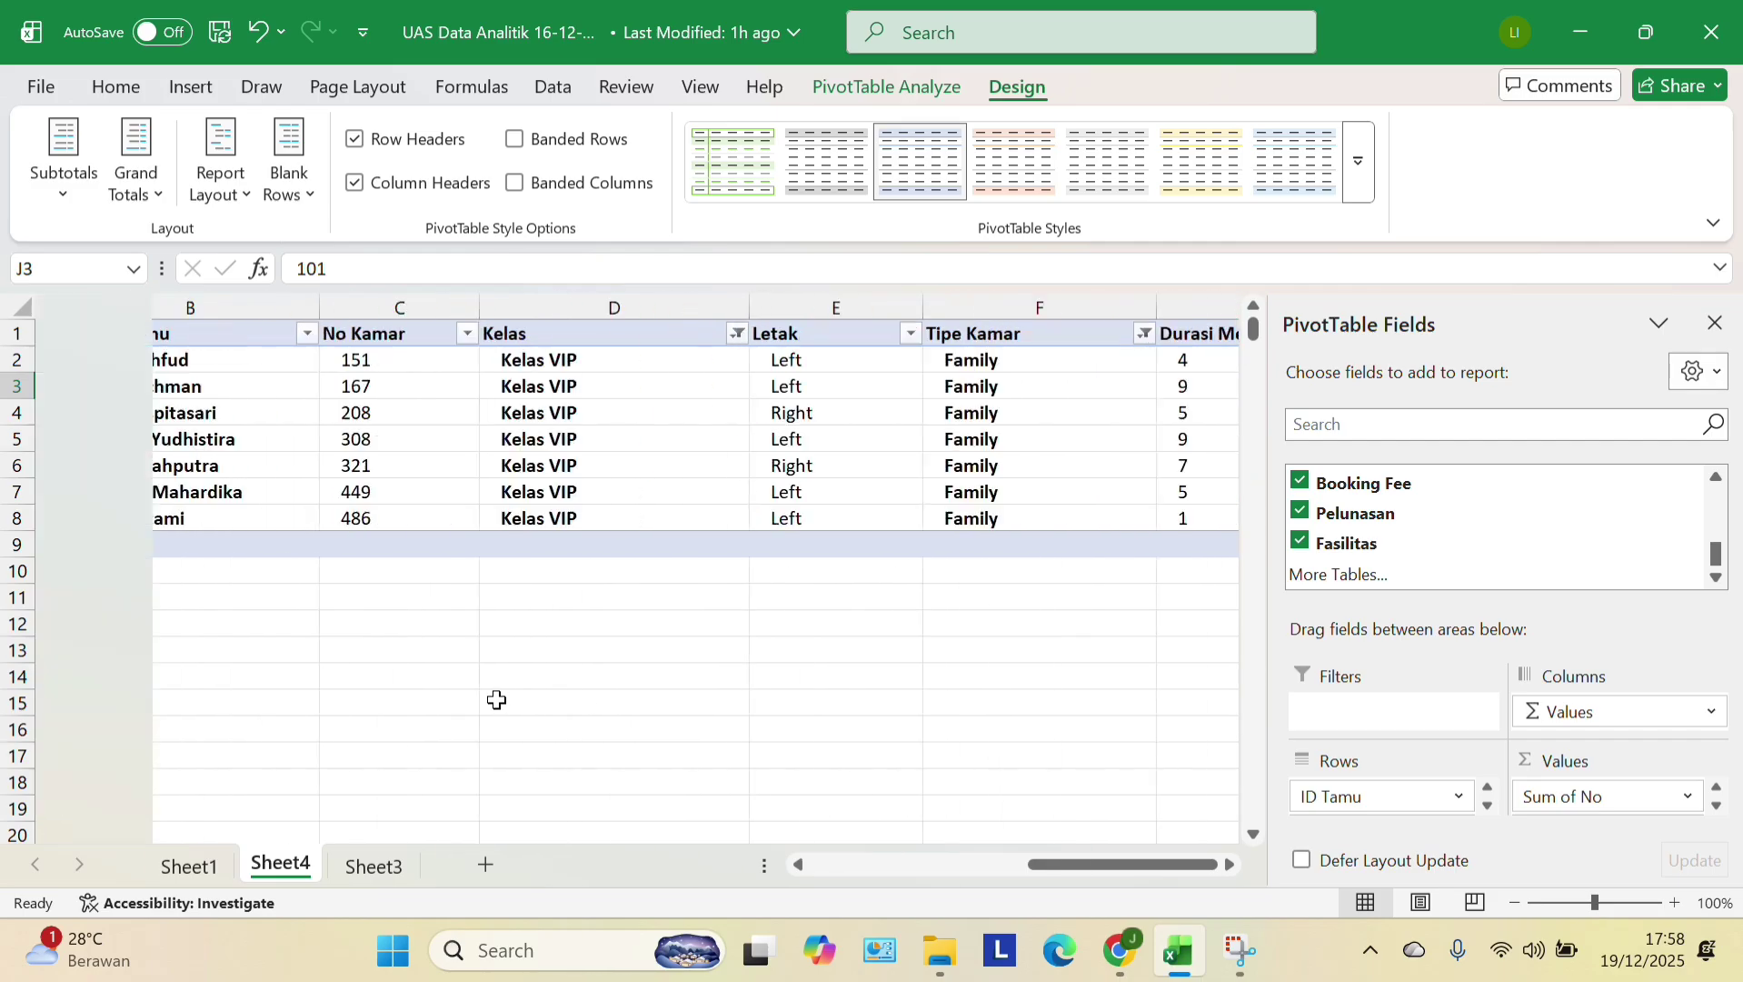
click(87, 622)
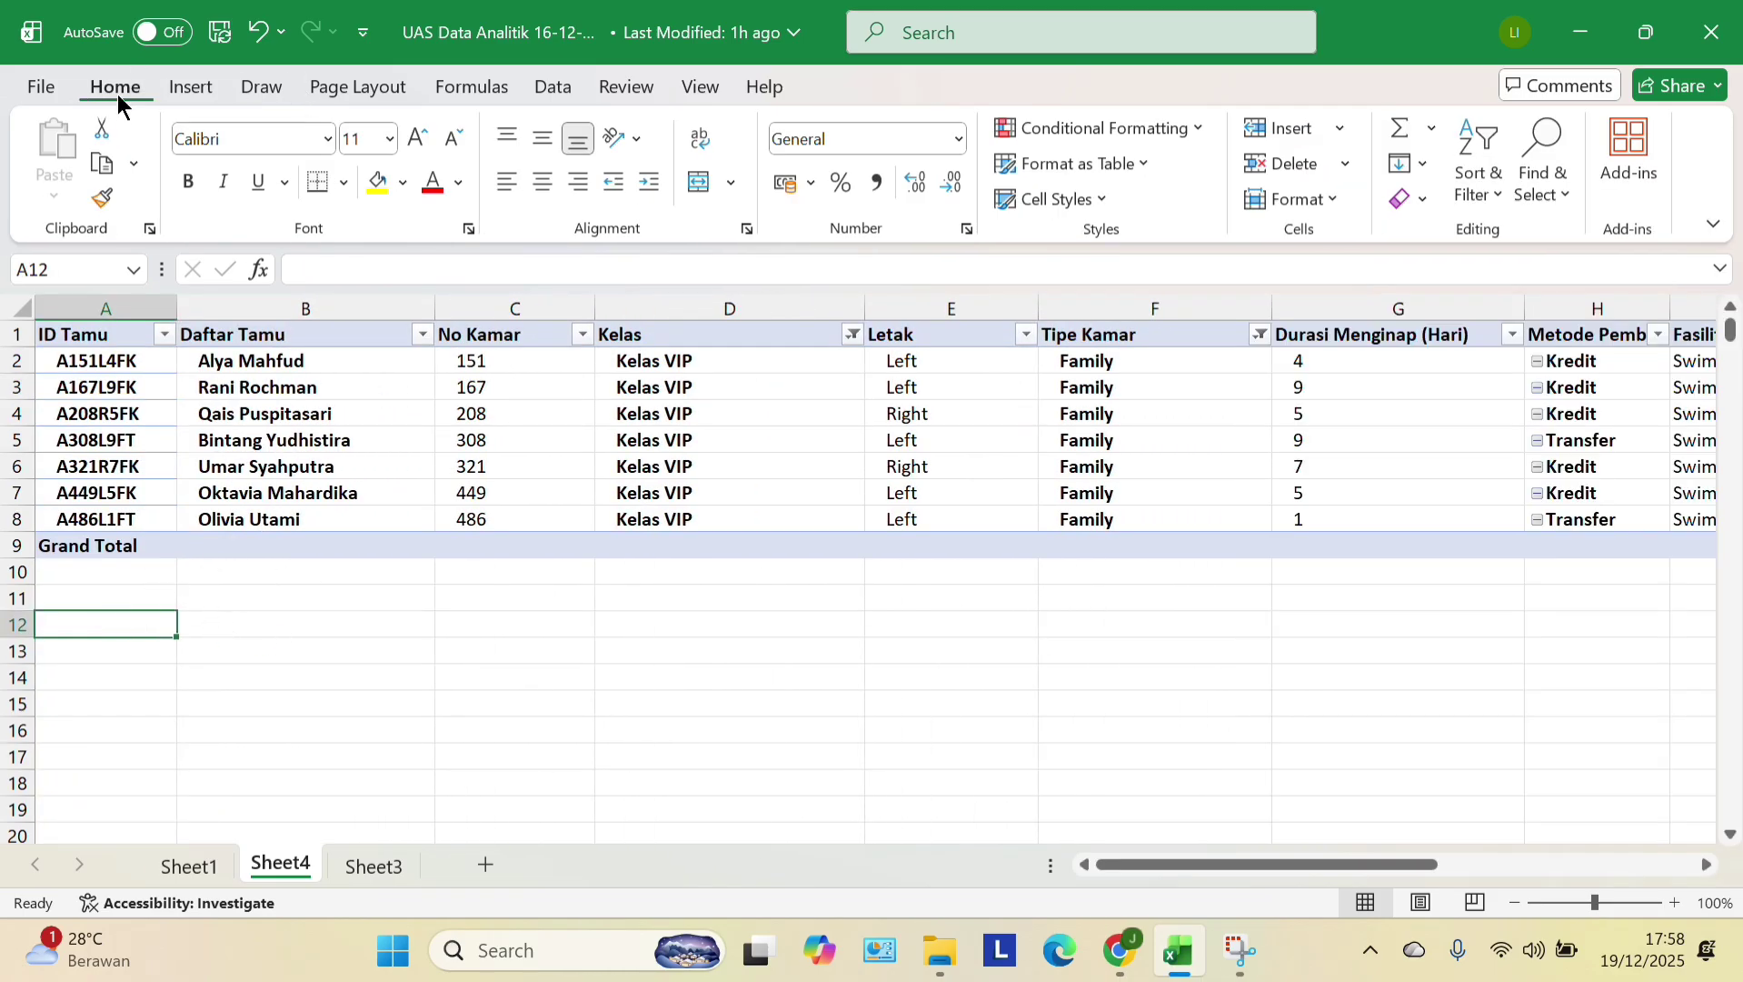
- Create a second PivotTable from the Sheet1 range A11:N126, placed on the existing Sheet4 at cell A12
click(202, 875)
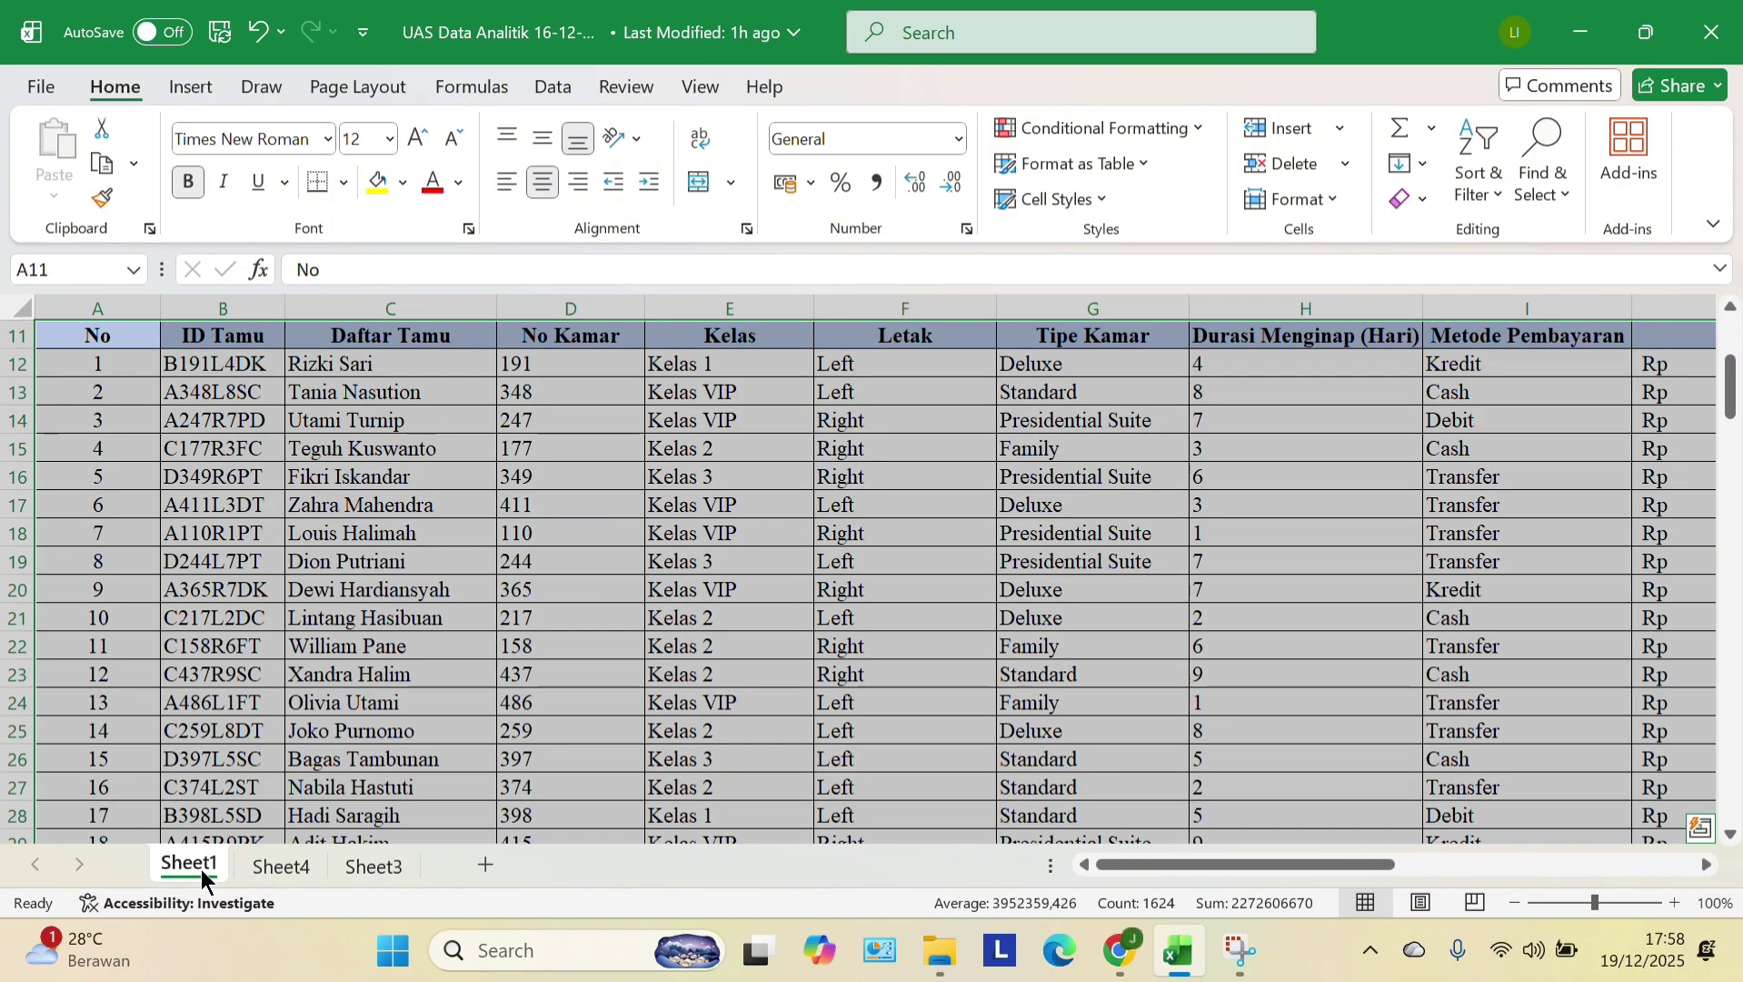
click(191, 87)
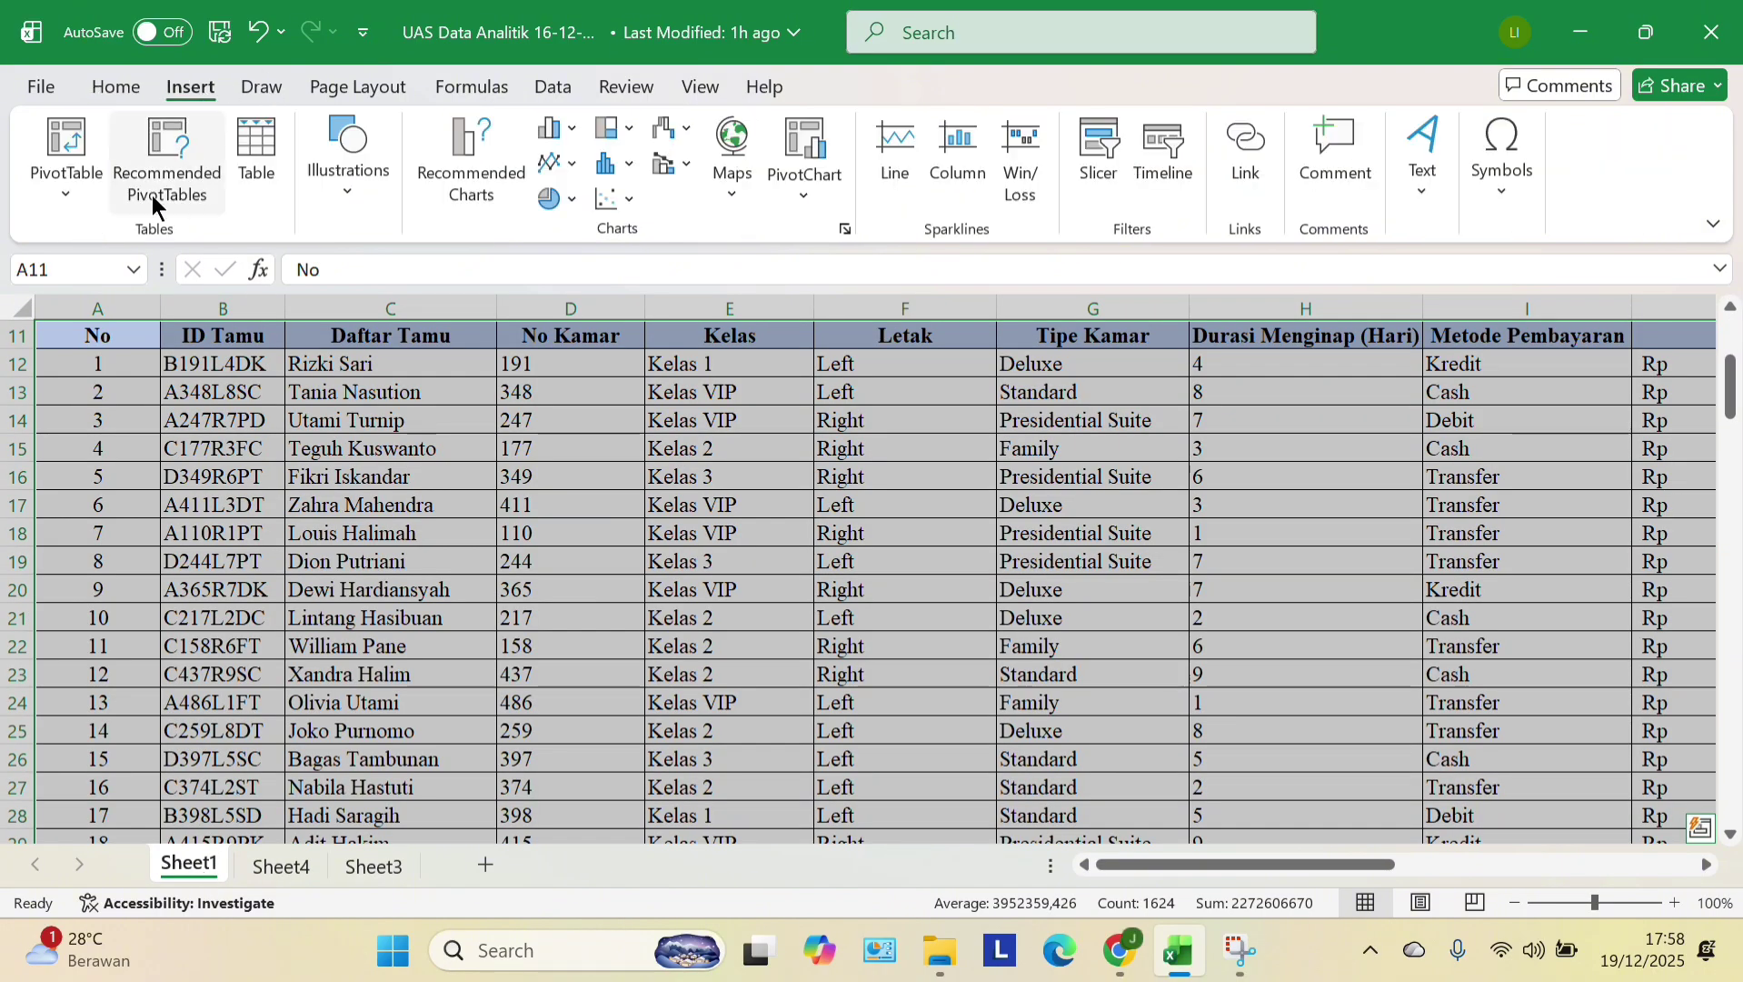
click(77, 197)
click(151, 242)
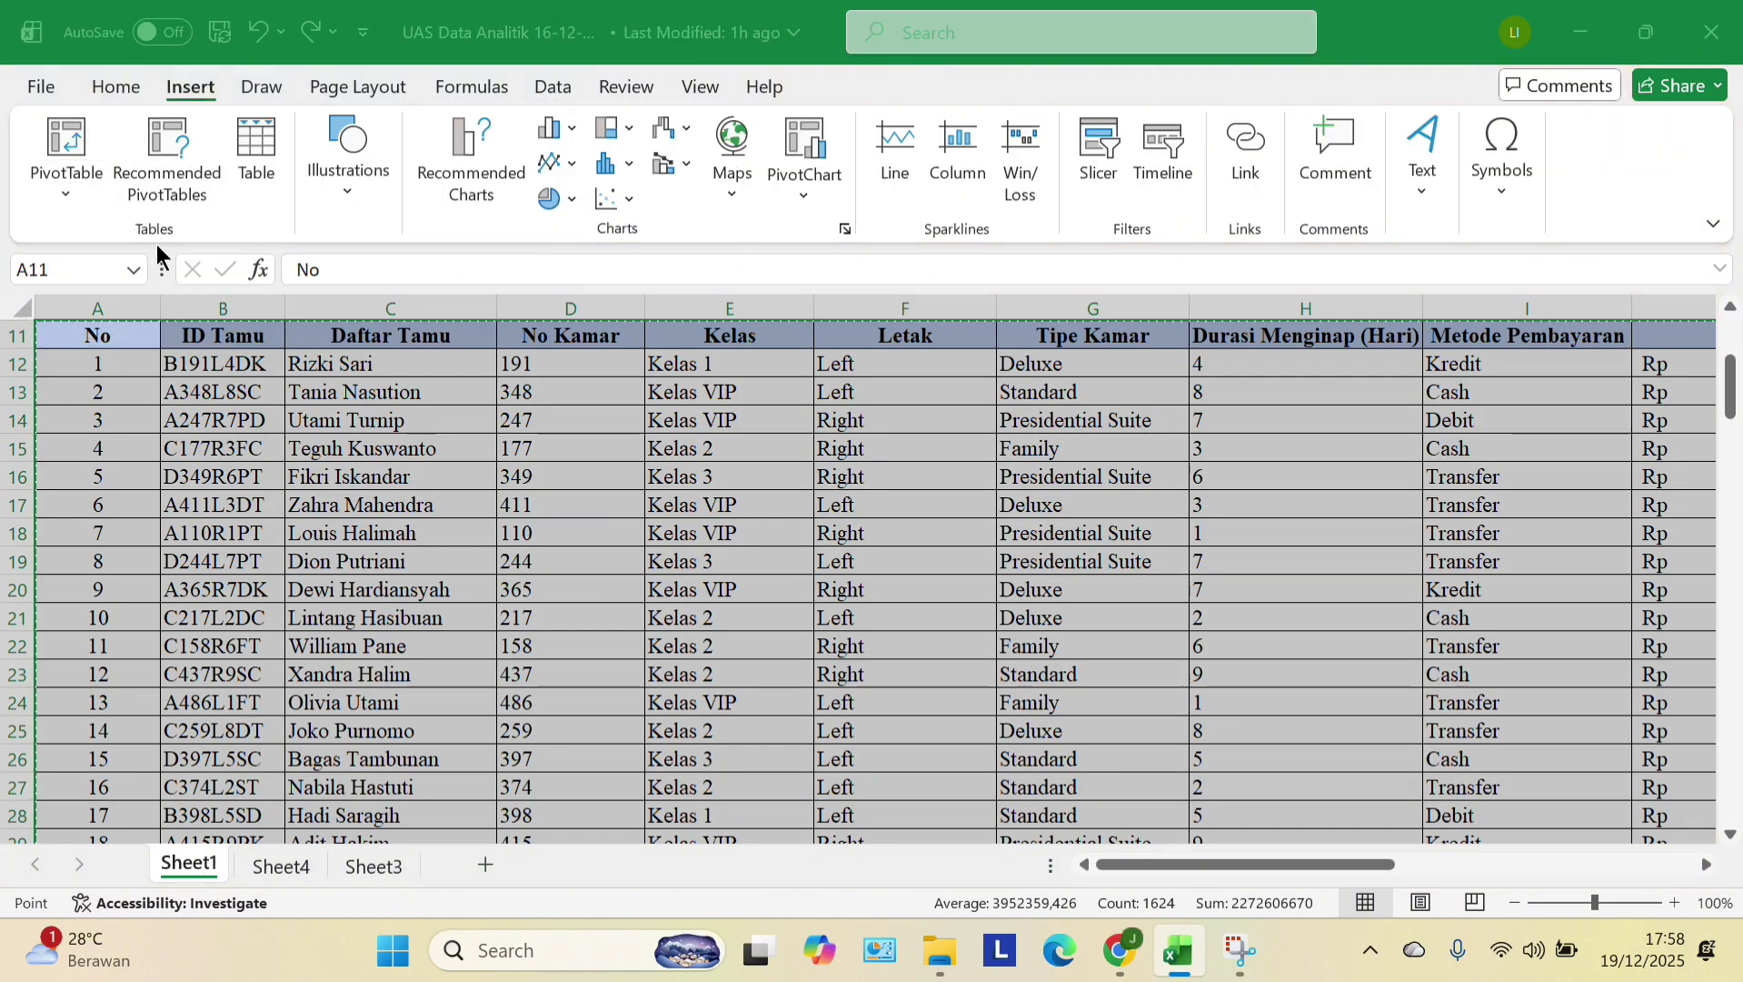
click(671, 375)
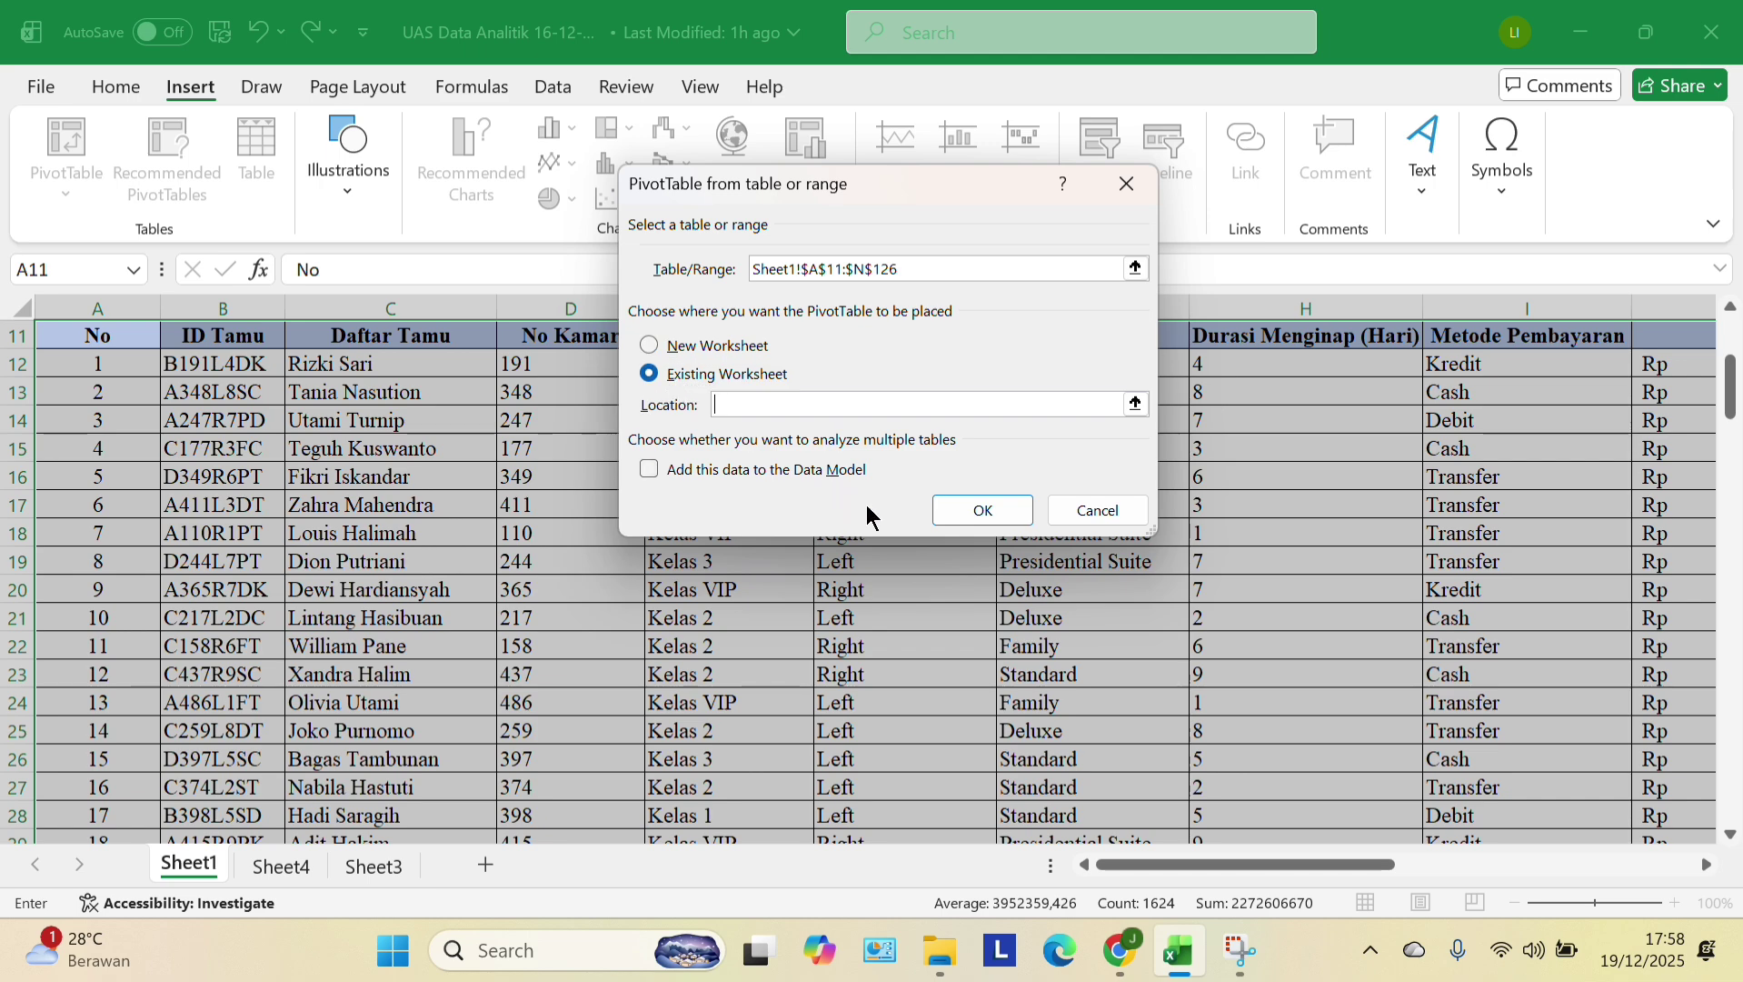
click(375, 867)
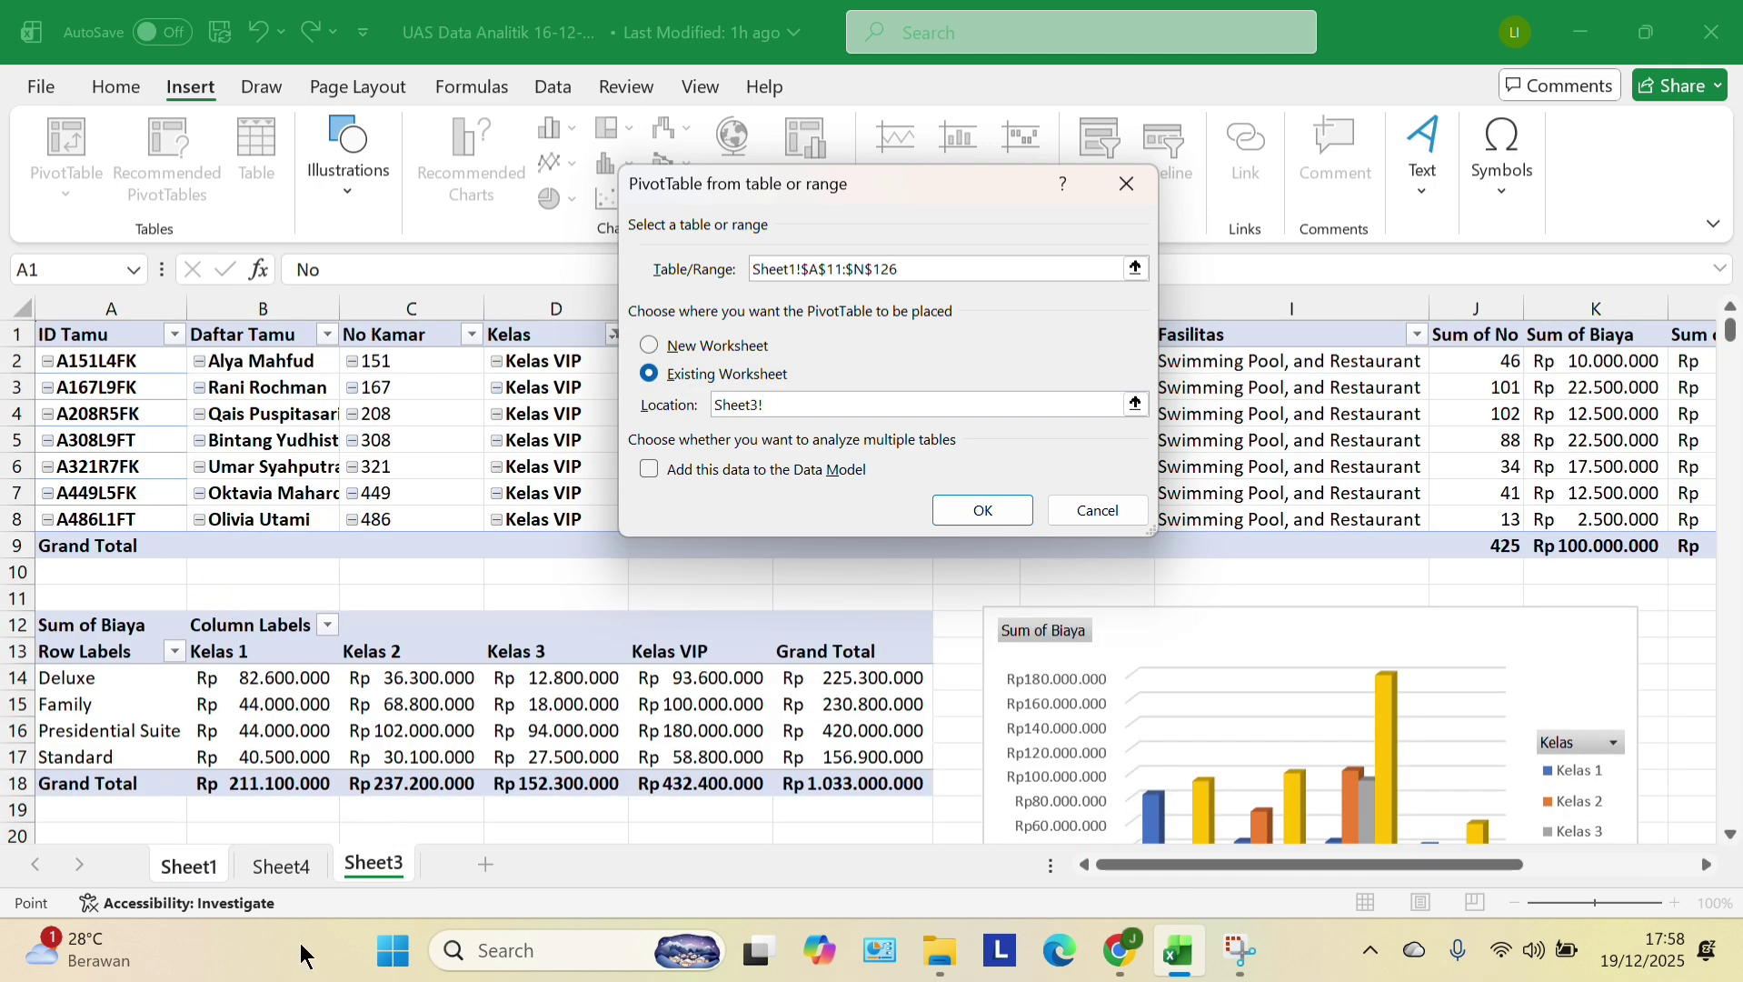
click(280, 864)
click(99, 625)
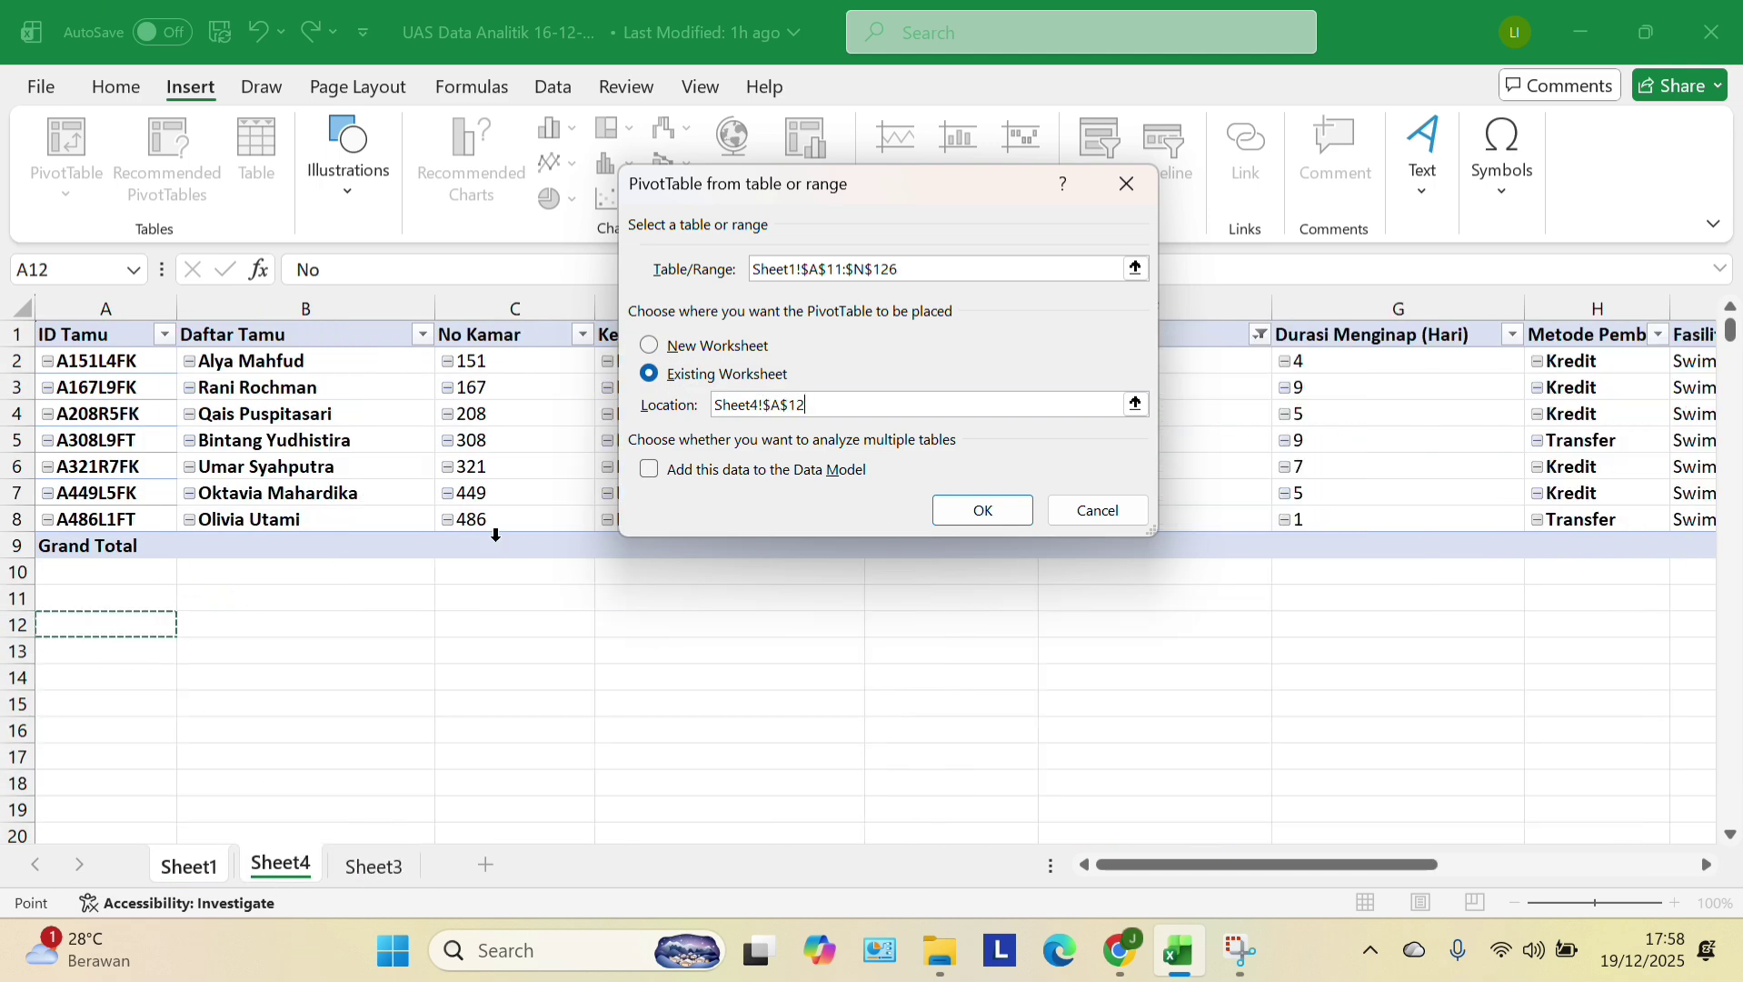
click(996, 510)
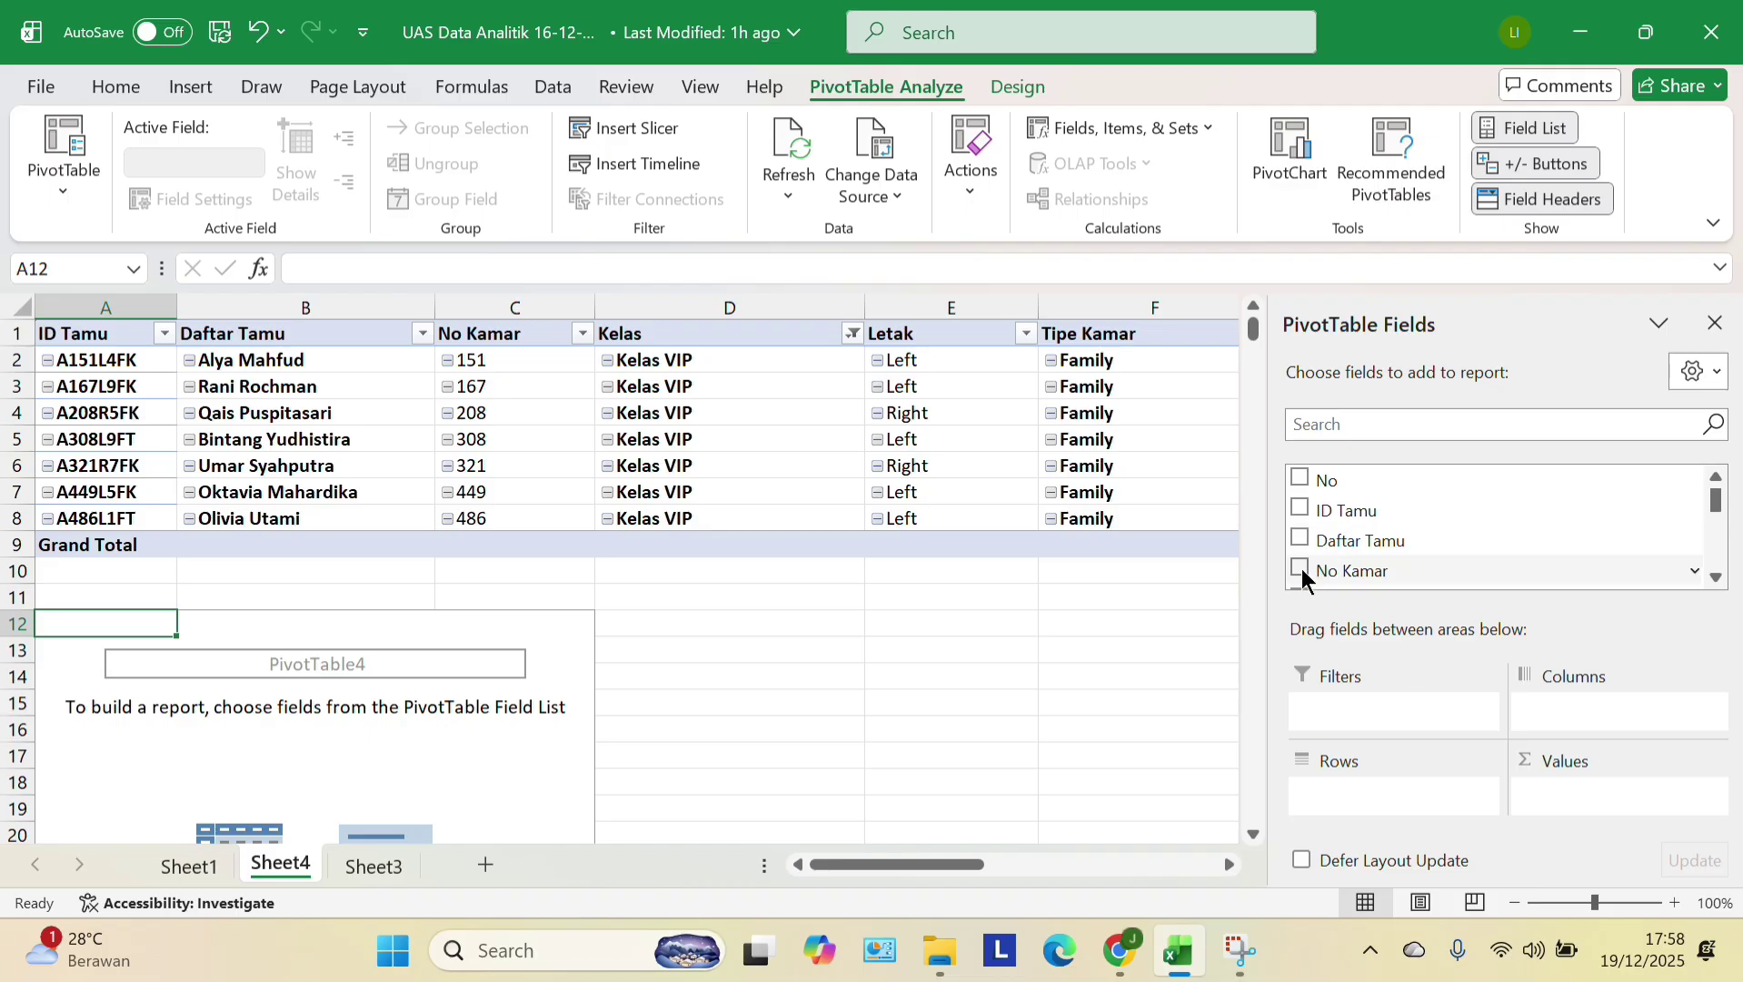
- Lay out the new PivotTable with Tipe Kamar as rows, Kelas as columns and the sum of Biaya as values
scroll(1303, 568, down, 1)
click(1299, 532)
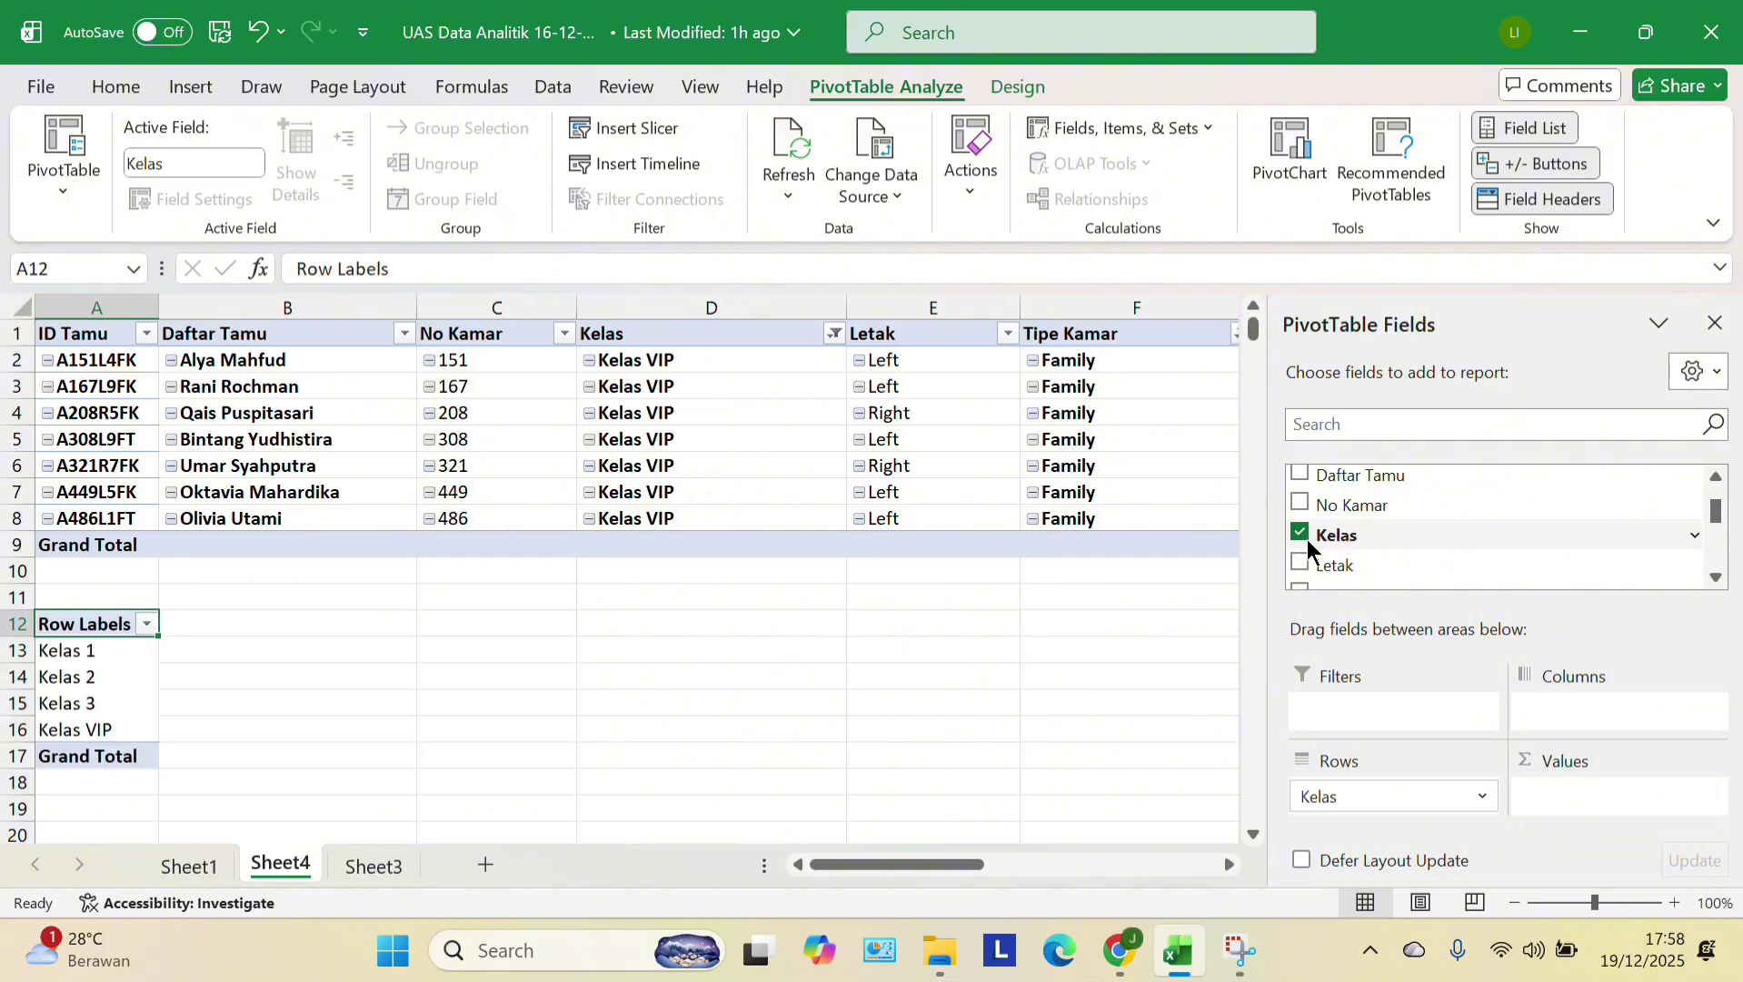
scroll(1306, 555, down, 1)
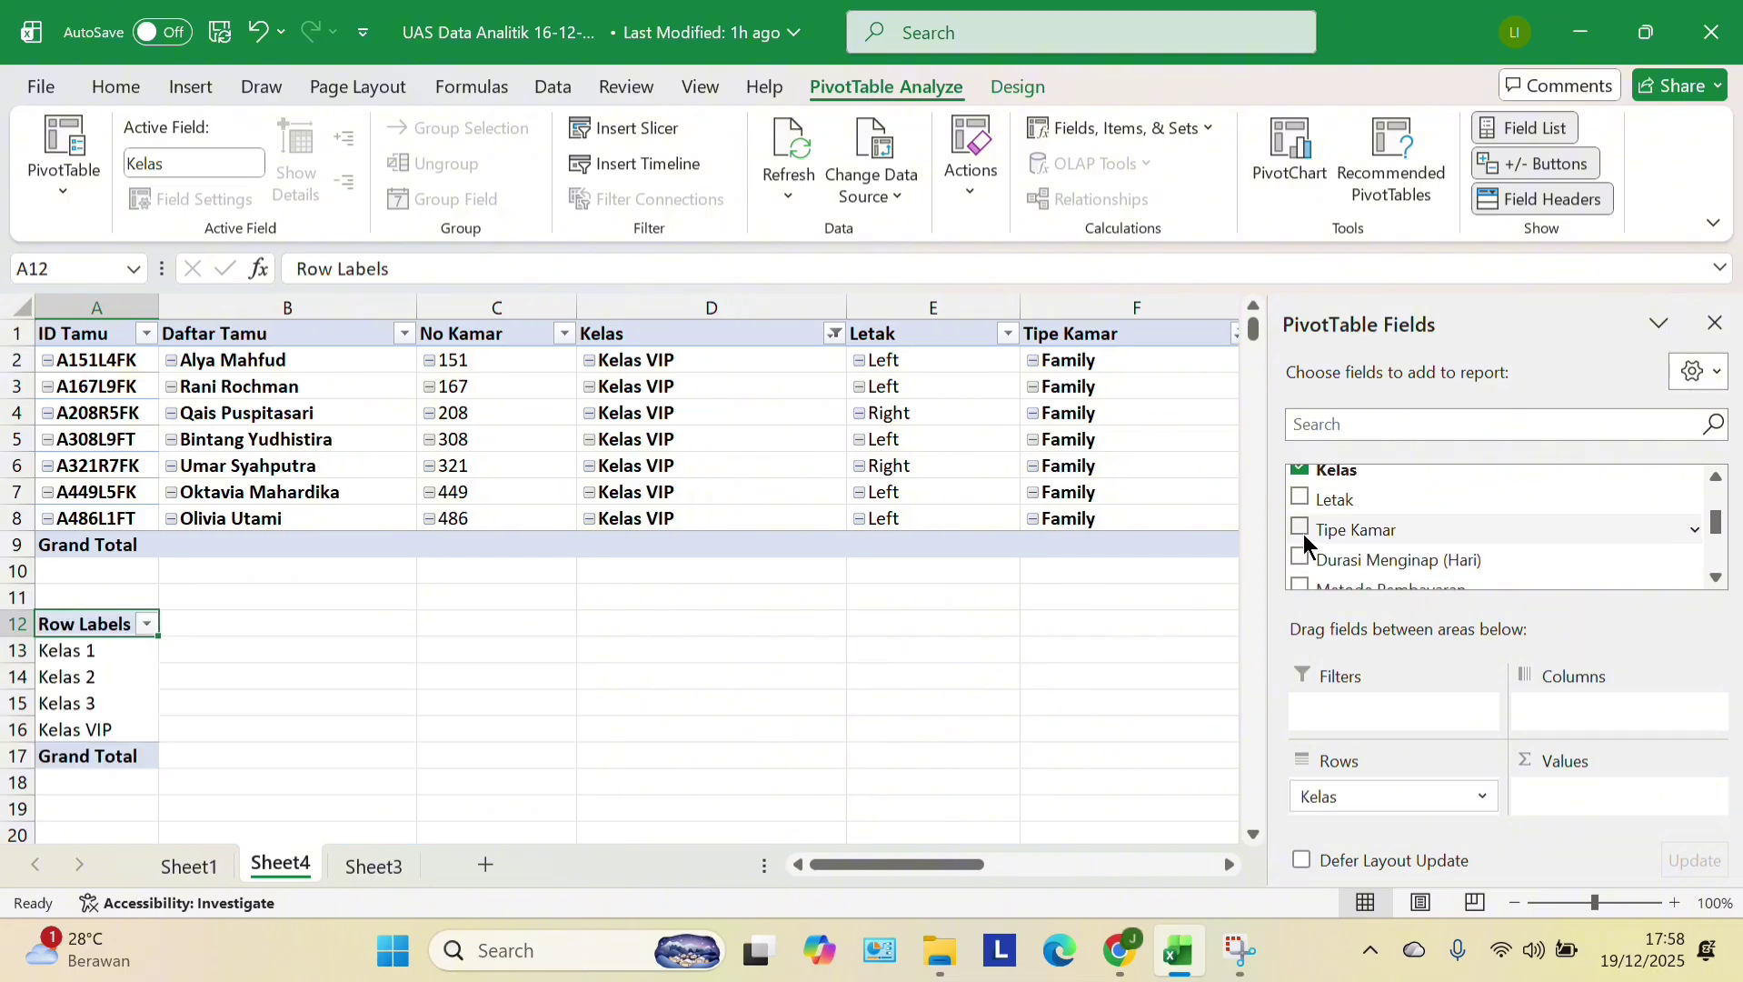
click(1300, 529)
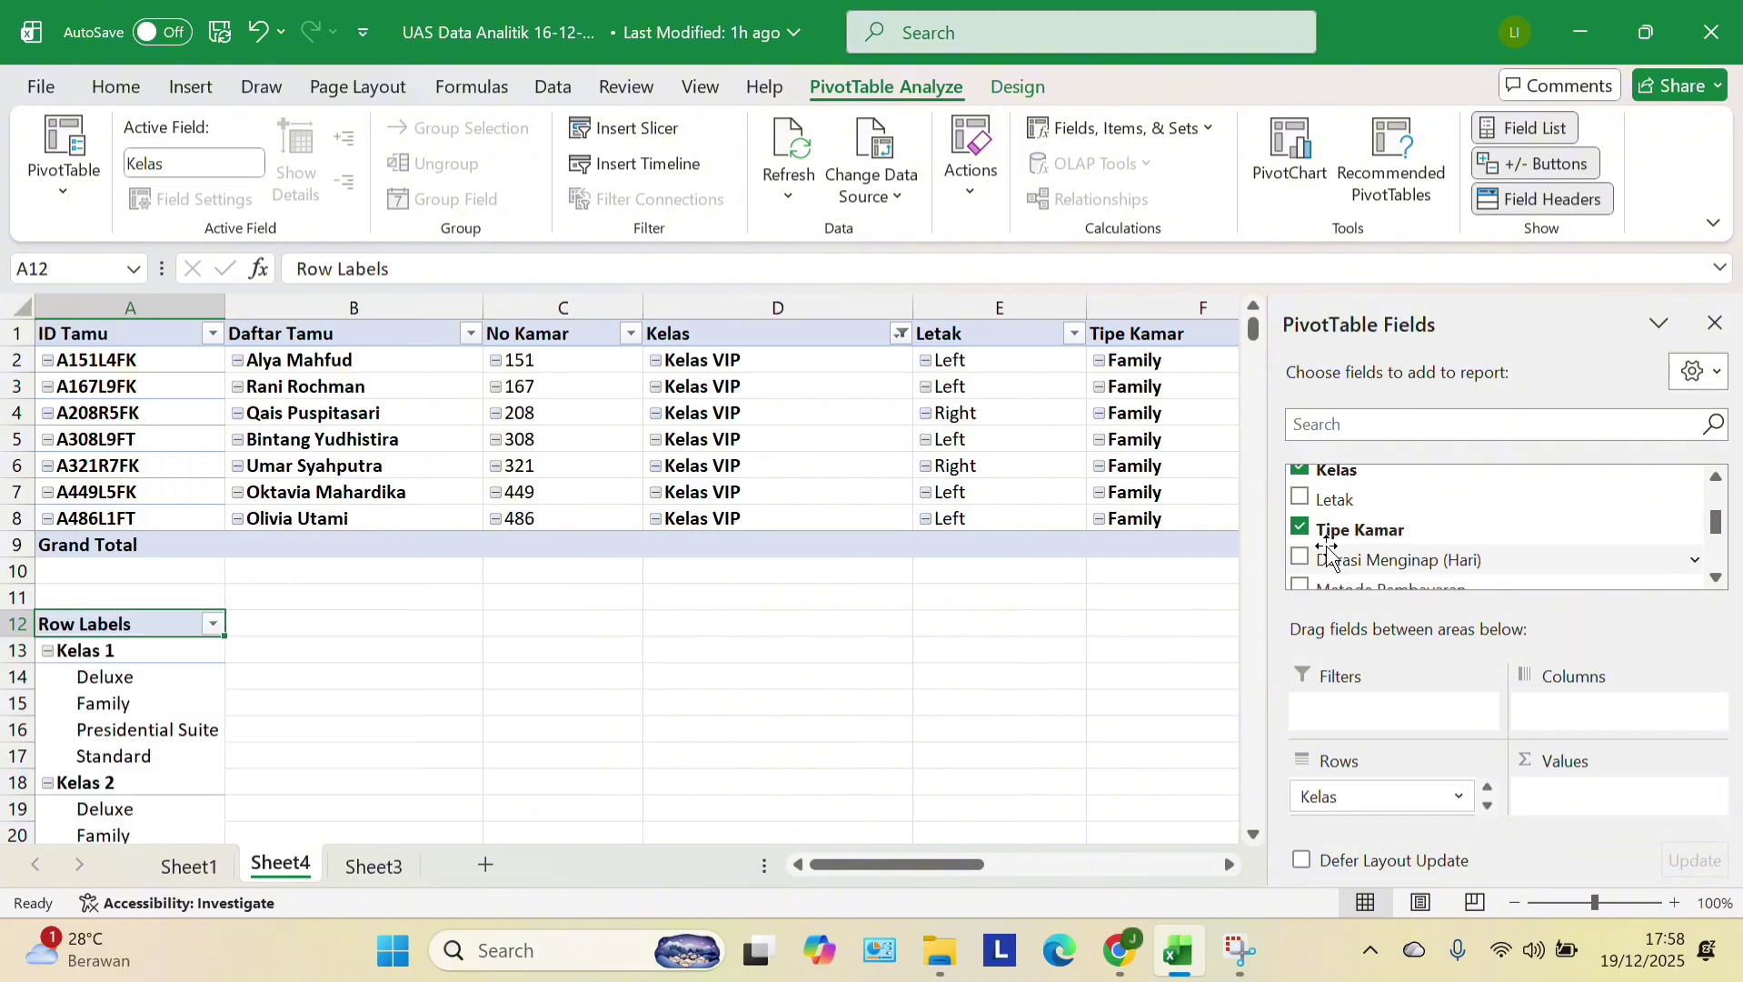
scroll(1345, 554, down, 1)
click(1299, 552)
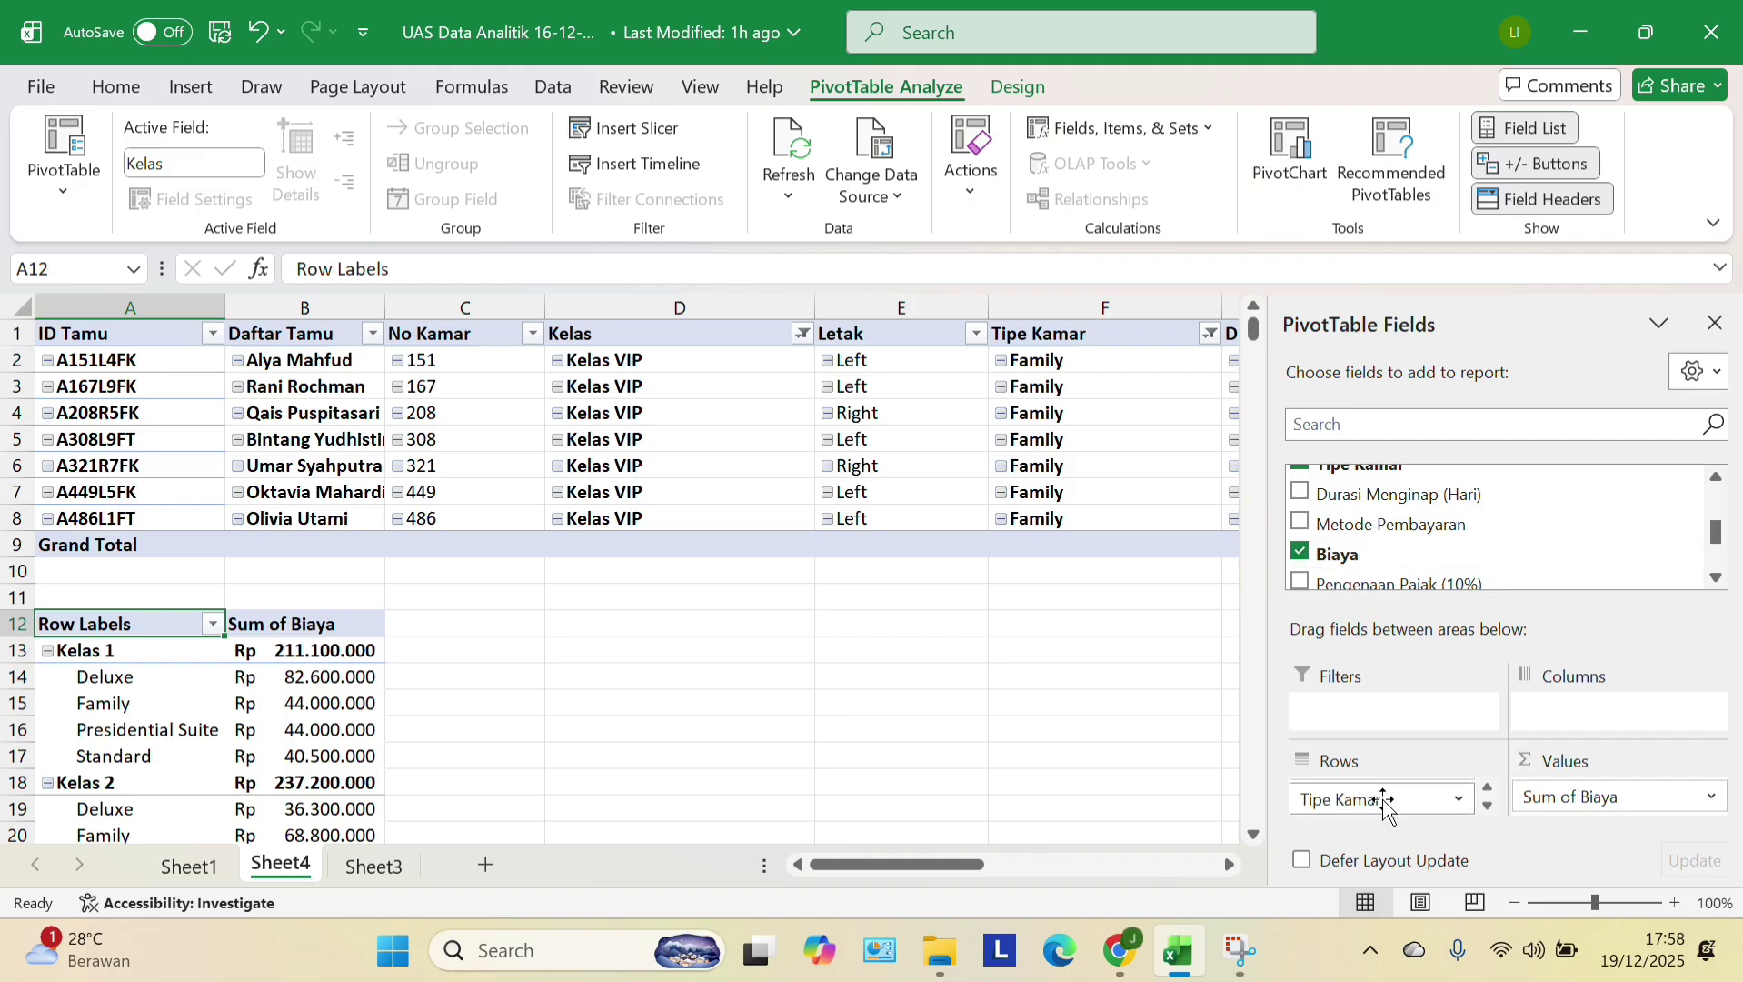
drag(1385, 801, 1588, 683)
drag(1373, 799, 1592, 700)
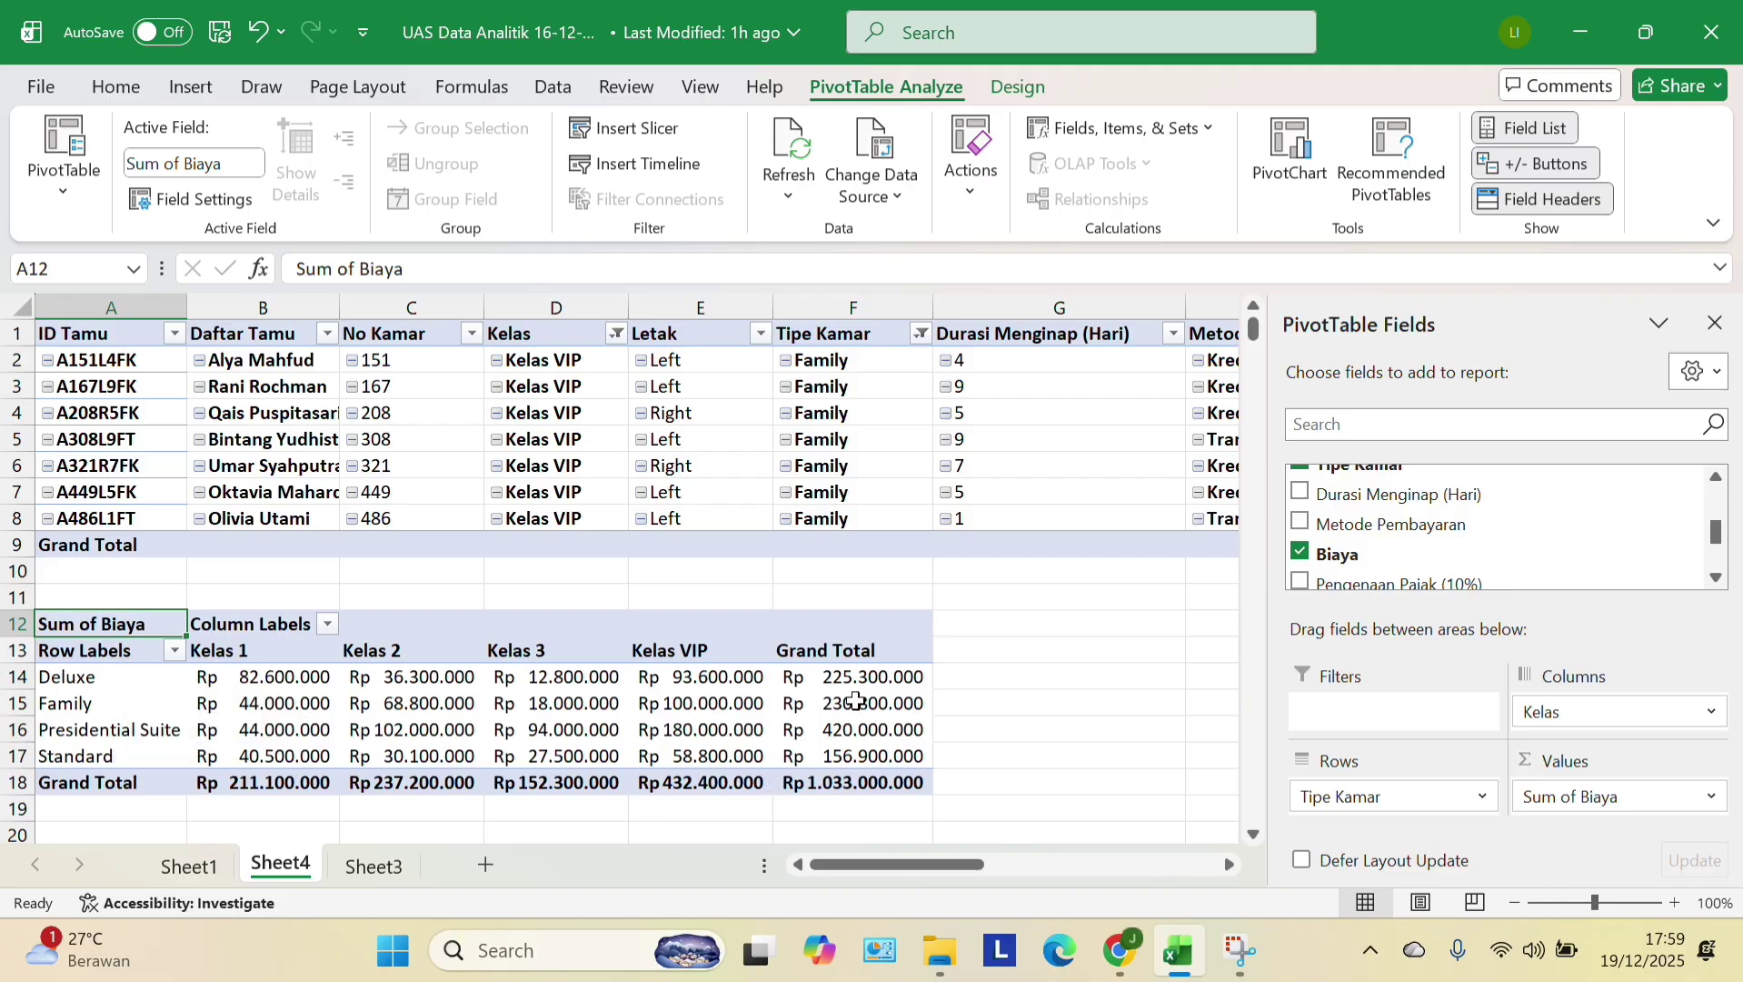
- Insert a 3-D Clustered Column chart from the Biaya summary PivotTable in A12:F18 and place it beside the table
click(993, 647)
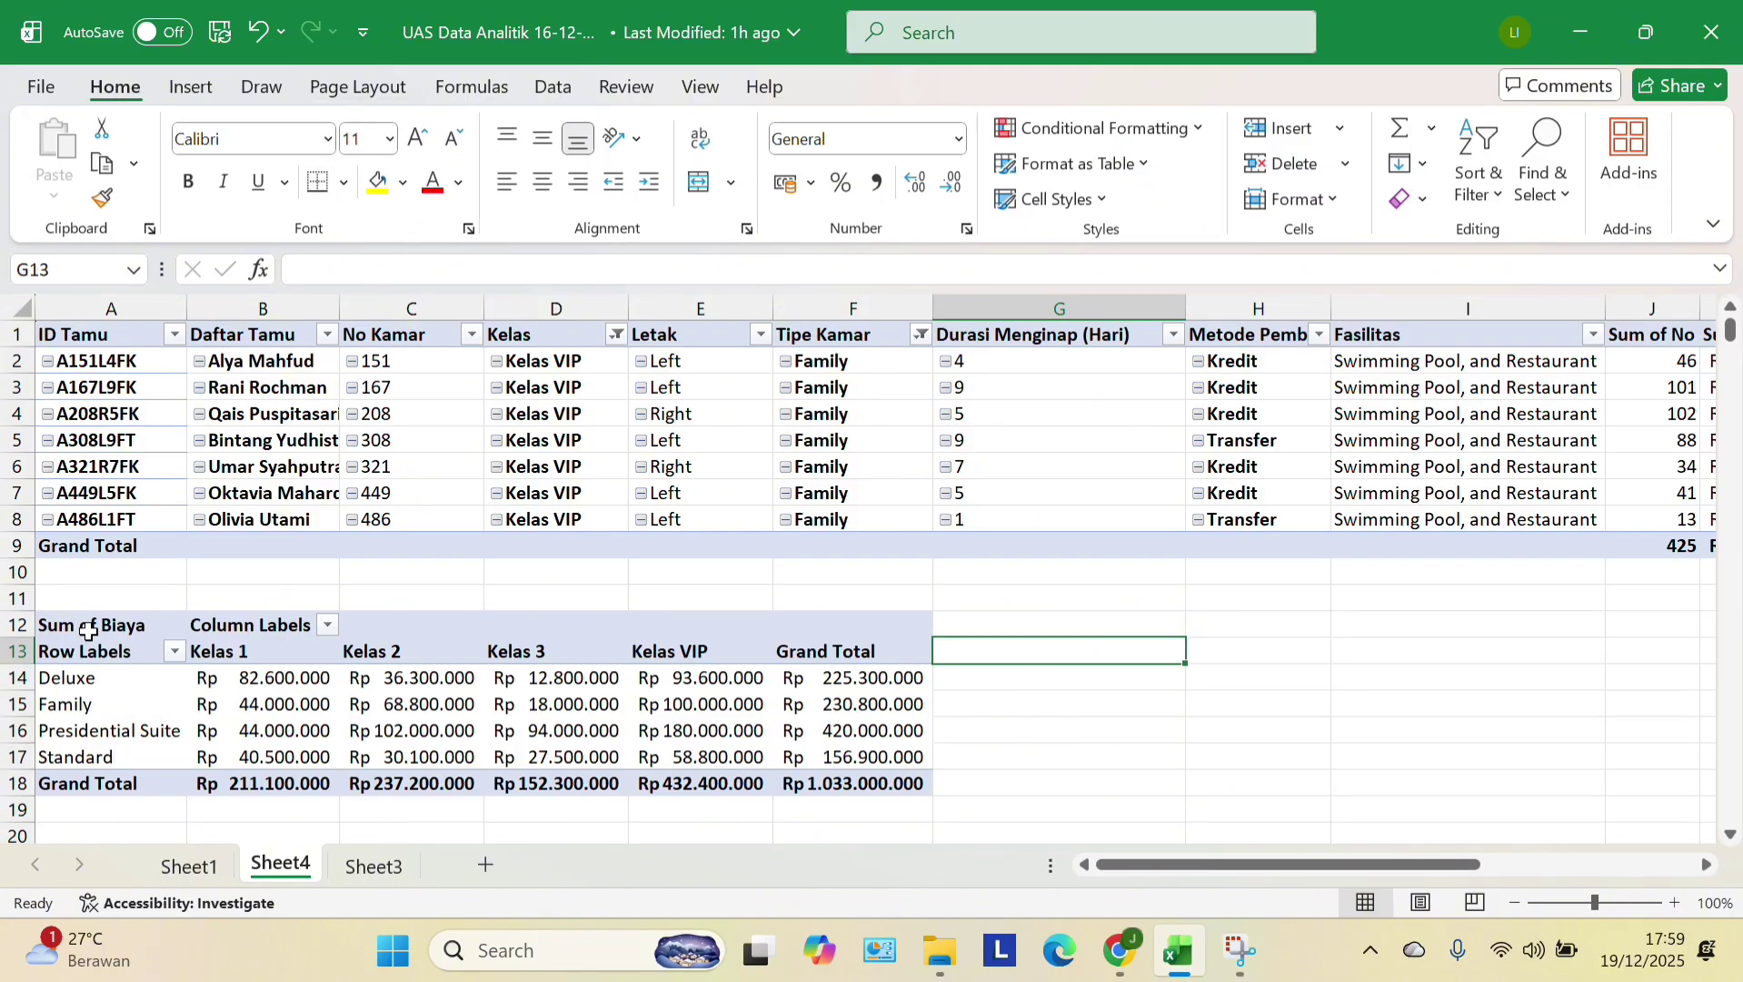
drag(88, 630, 852, 783)
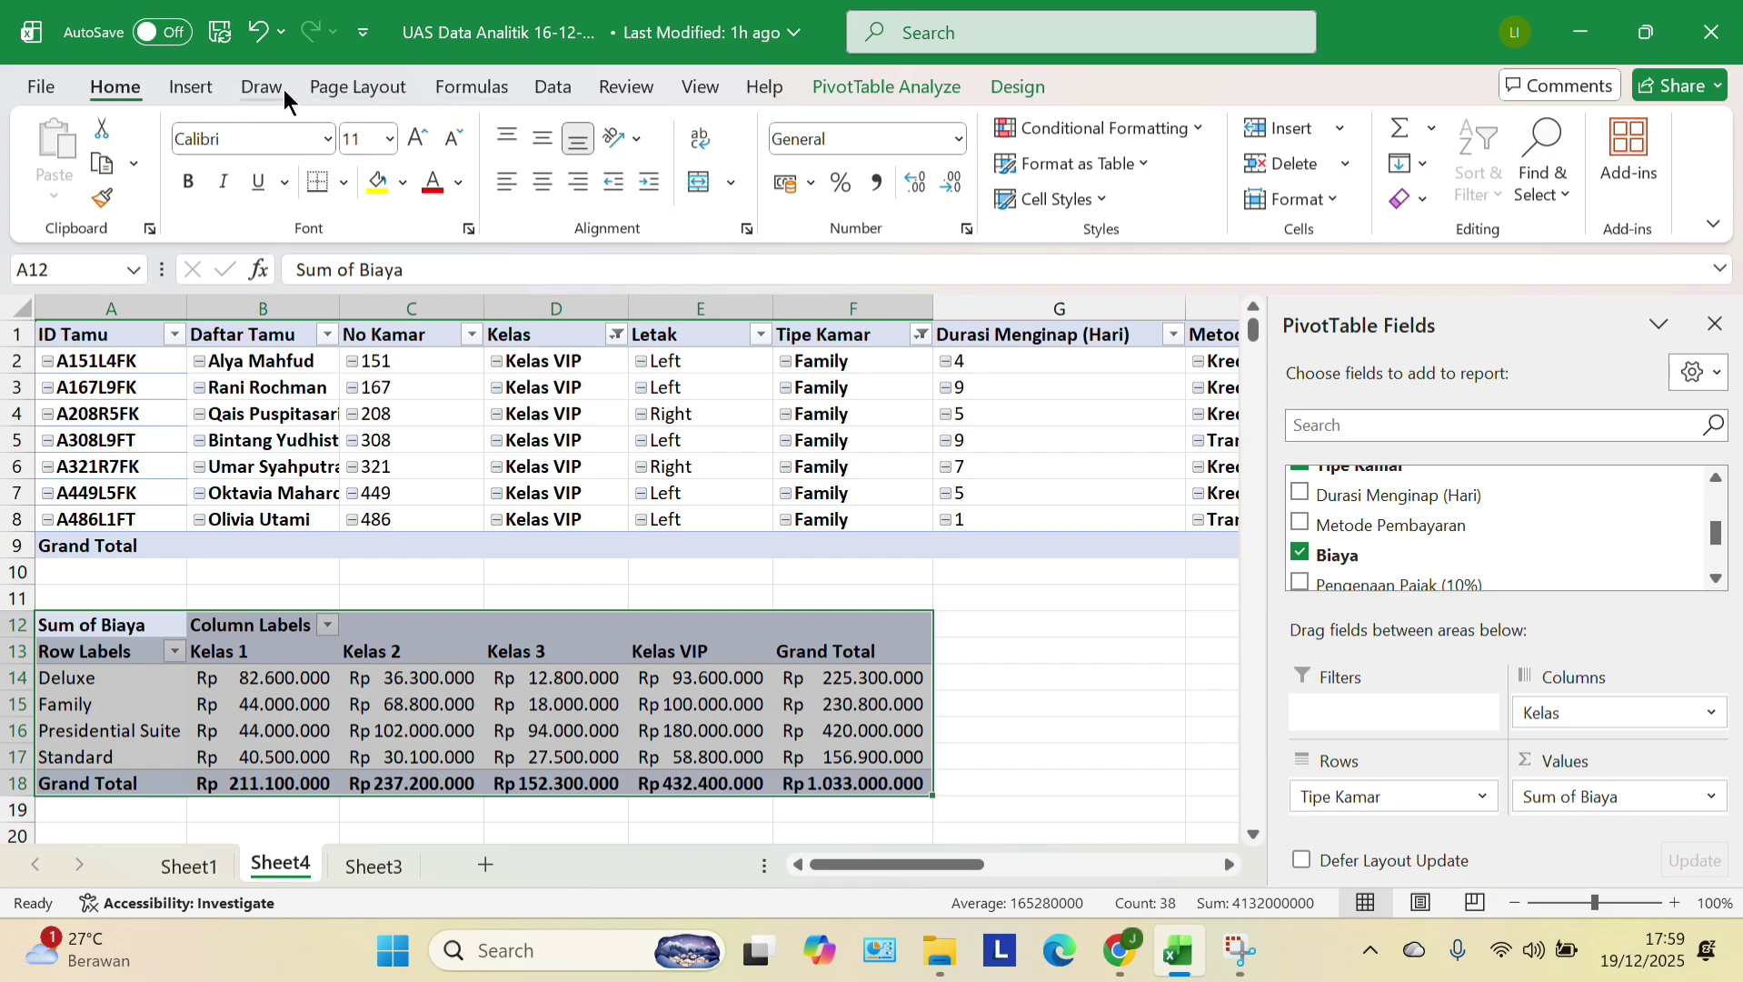
click(191, 86)
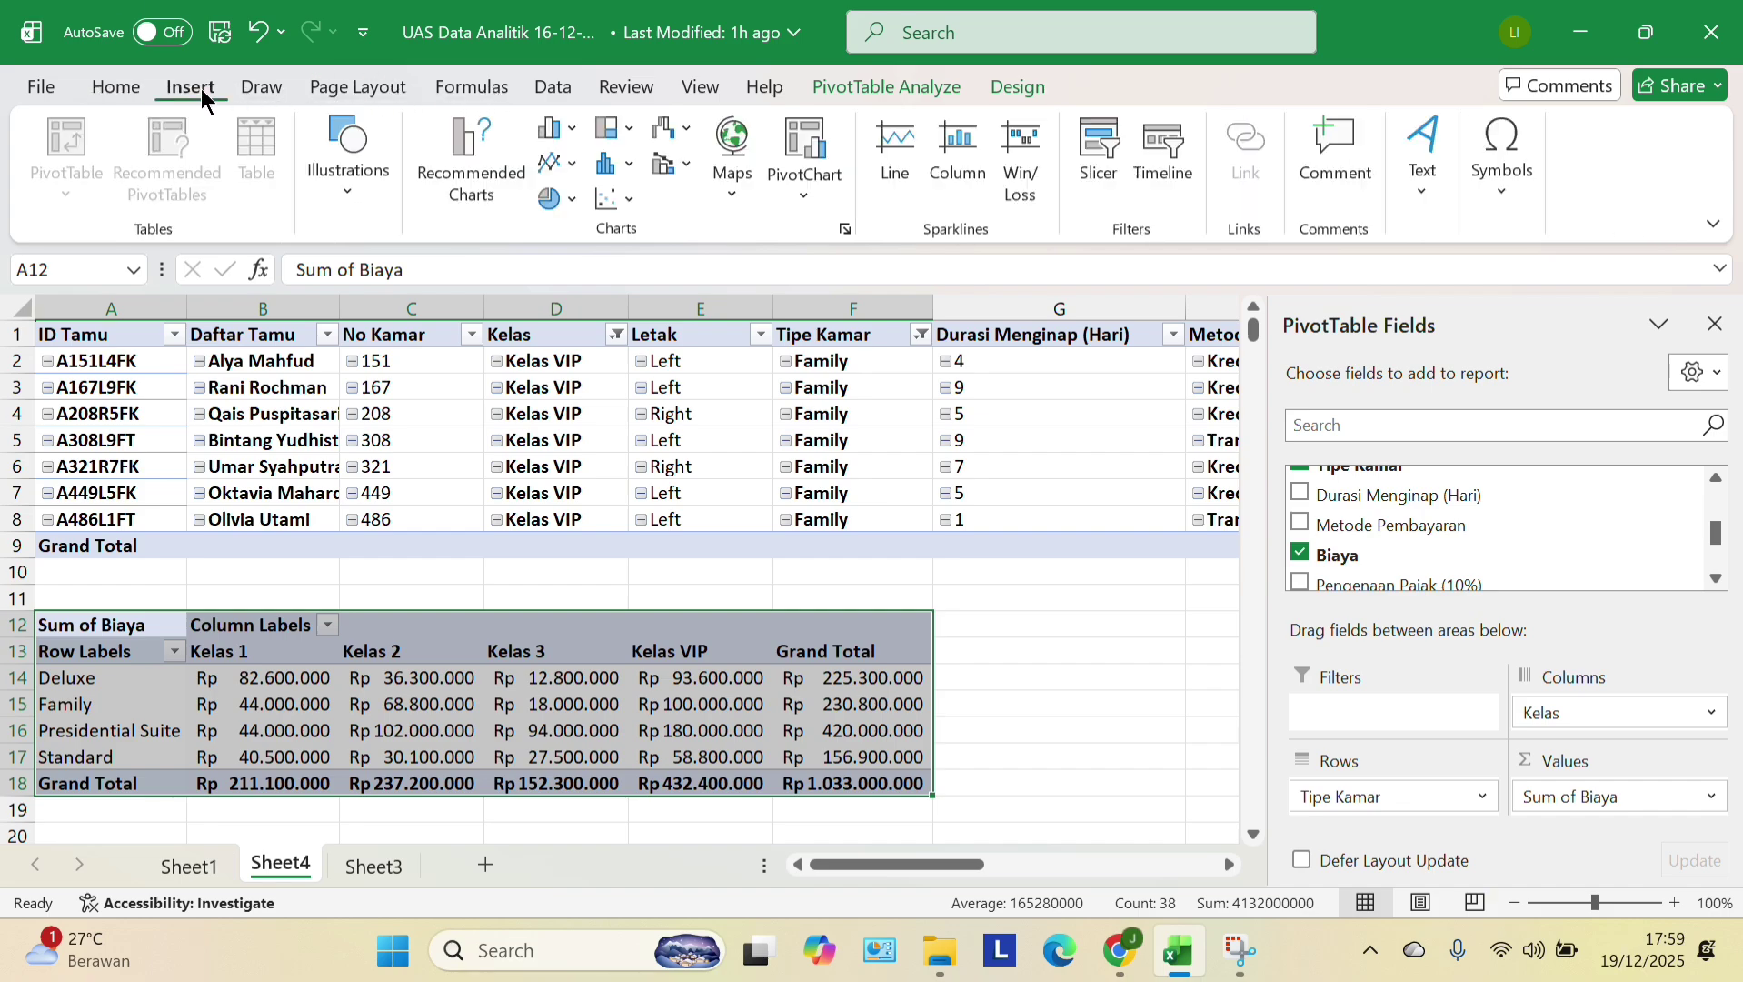
click(549, 128)
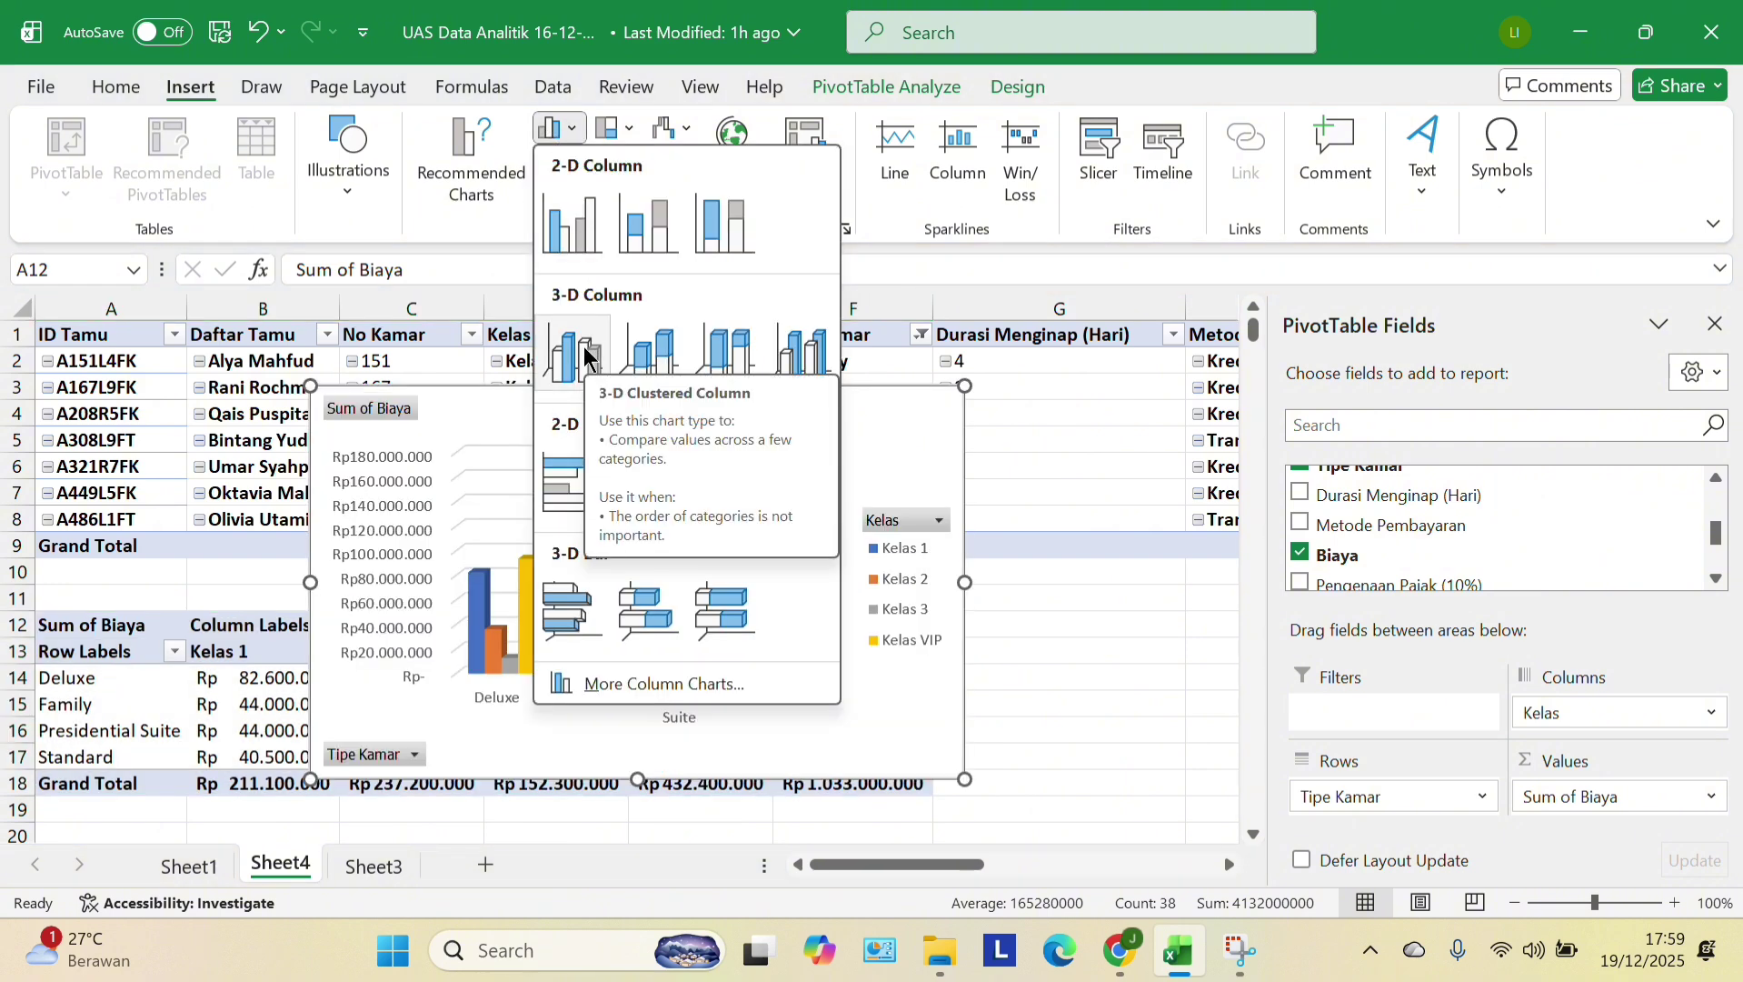
click(584, 355)
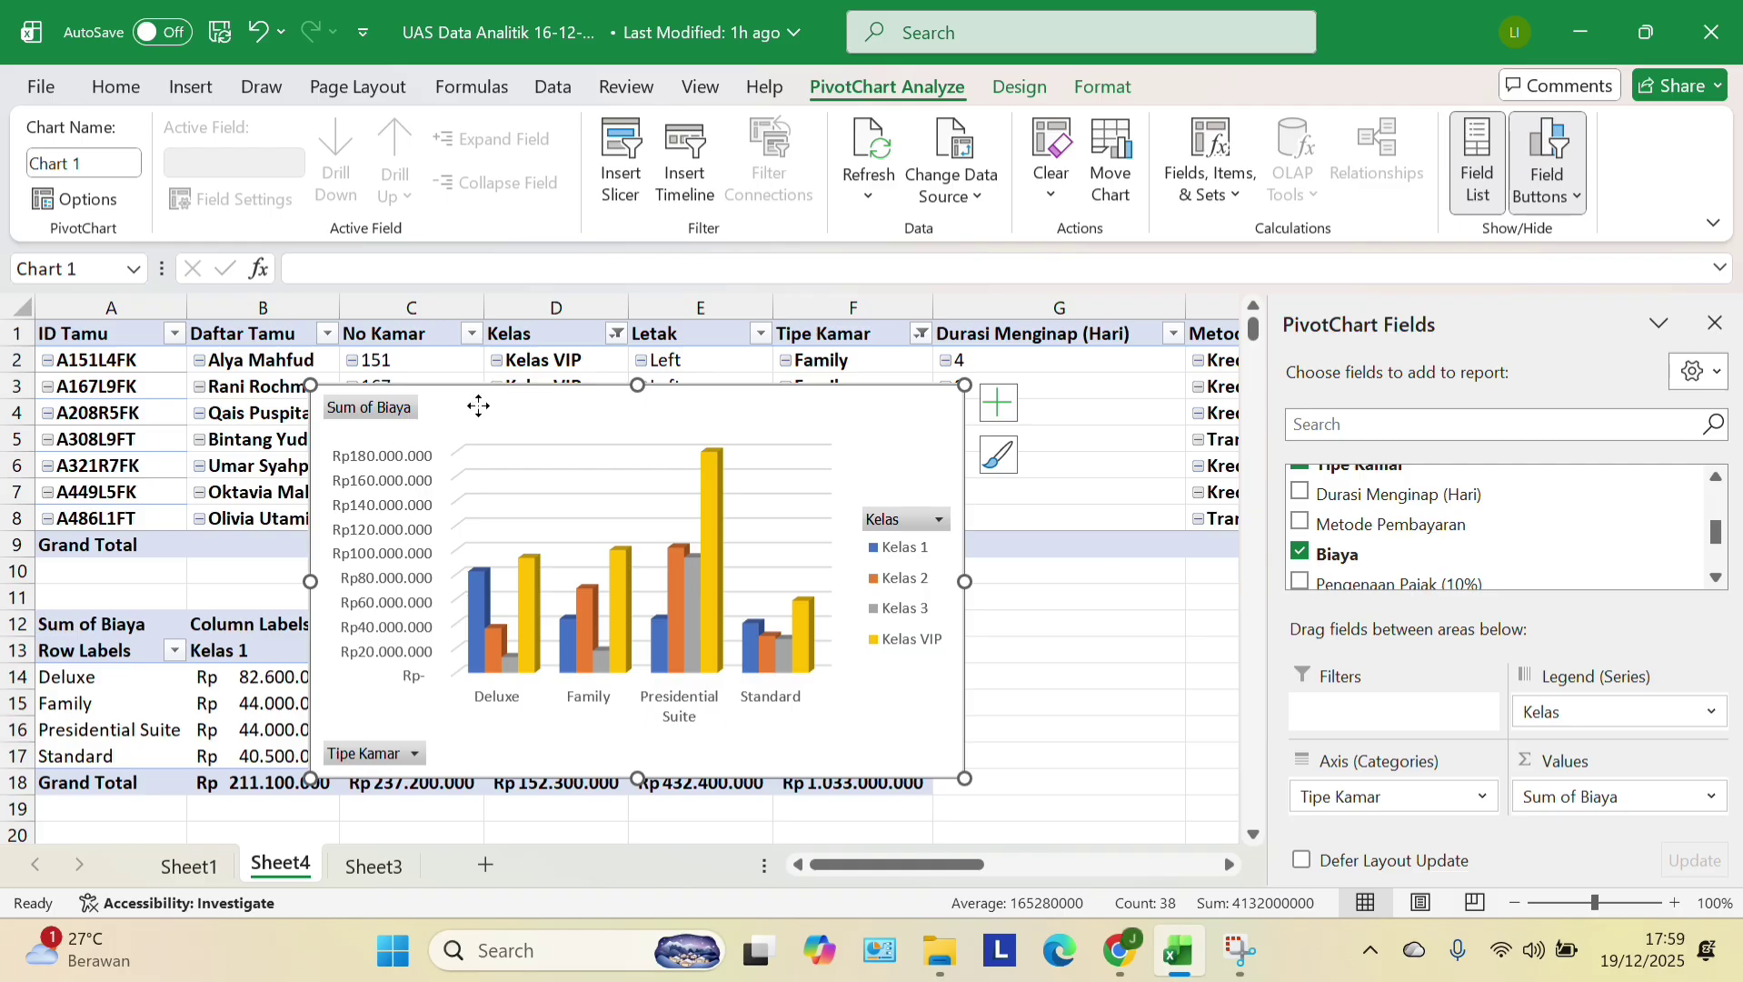
drag(479, 406, 1149, 627)
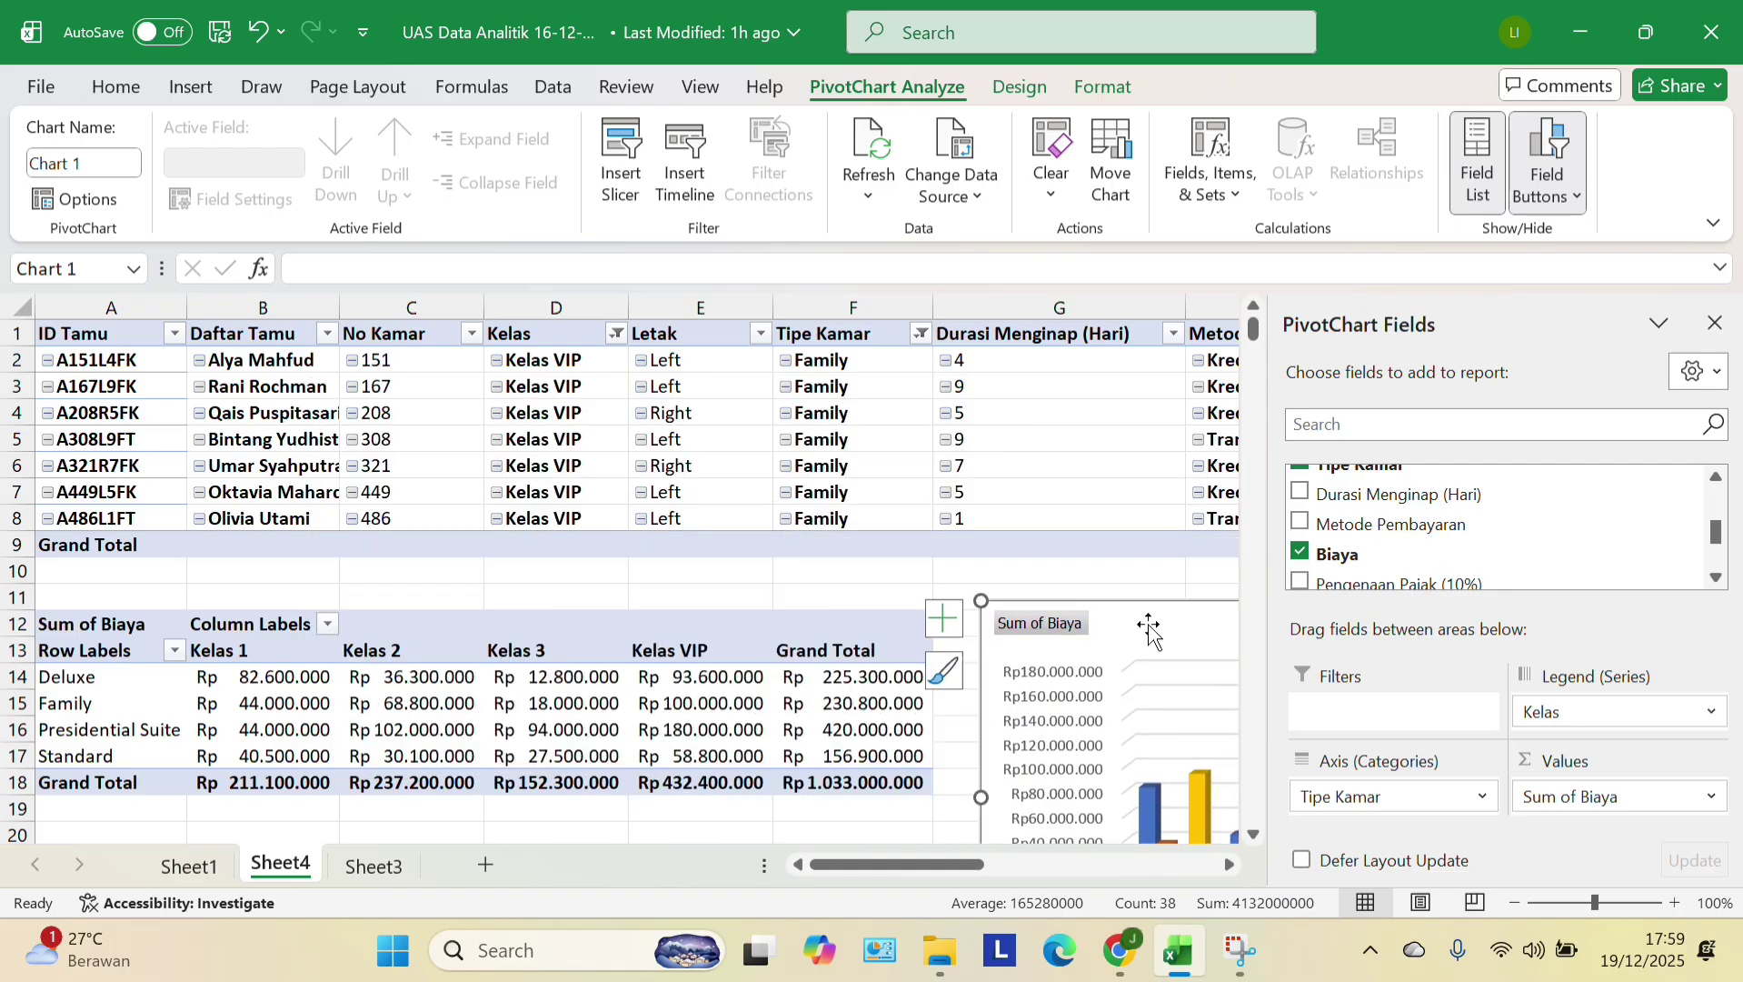
- Add data labels to the Kelas 1 series of the column chart
scroll(1149, 627, right, 4)
scroll(918, 729, down, 2)
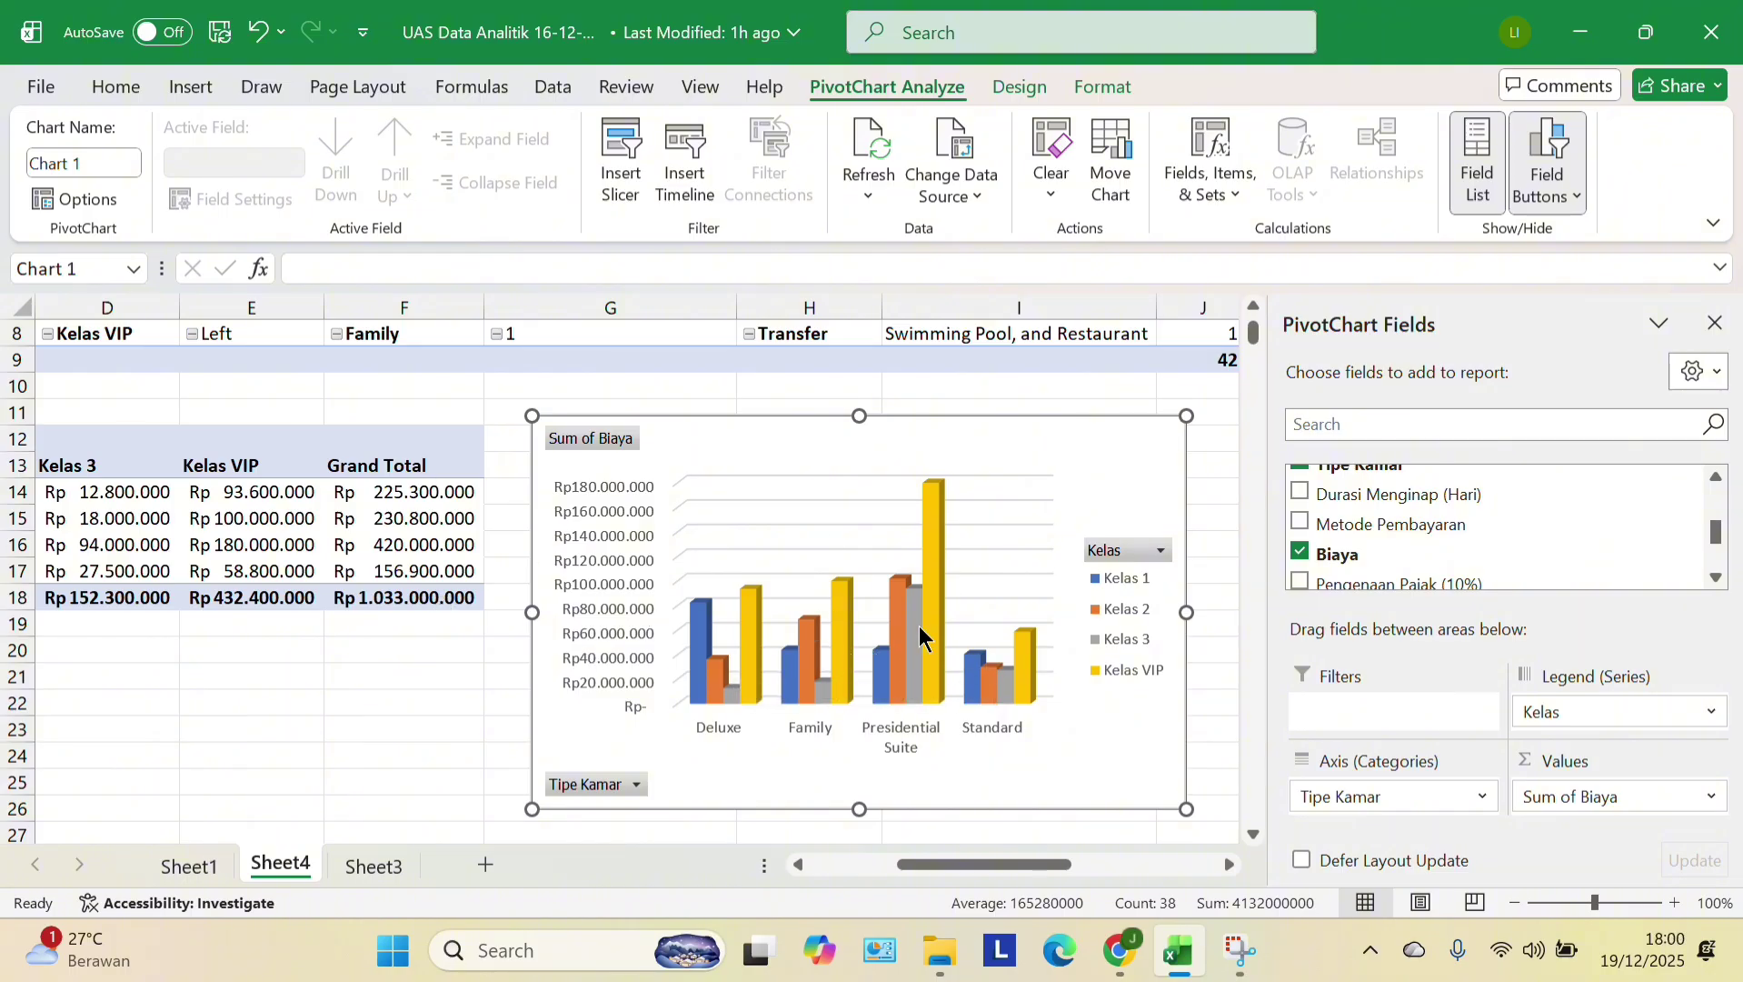
right_click(704, 639)
click(806, 547)
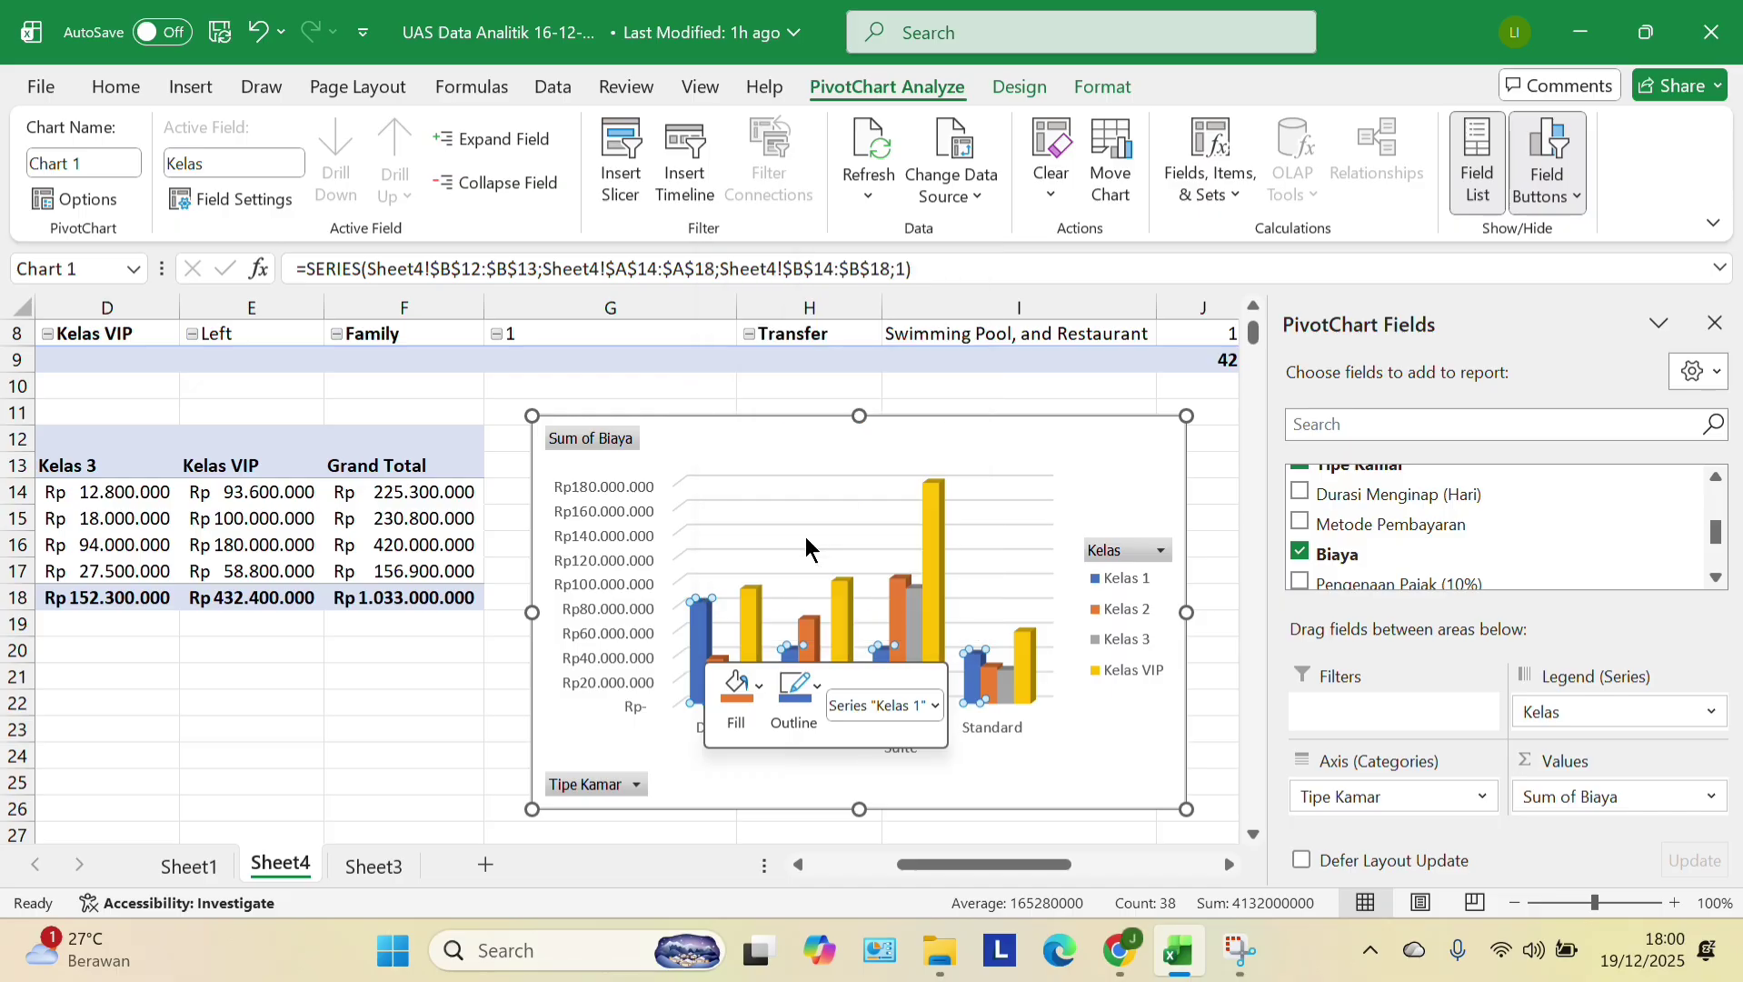
- Add data labels to the chart's Kelas 2 series as well
scroll(854, 677, left, 2)
scroll(854, 677, right, 3)
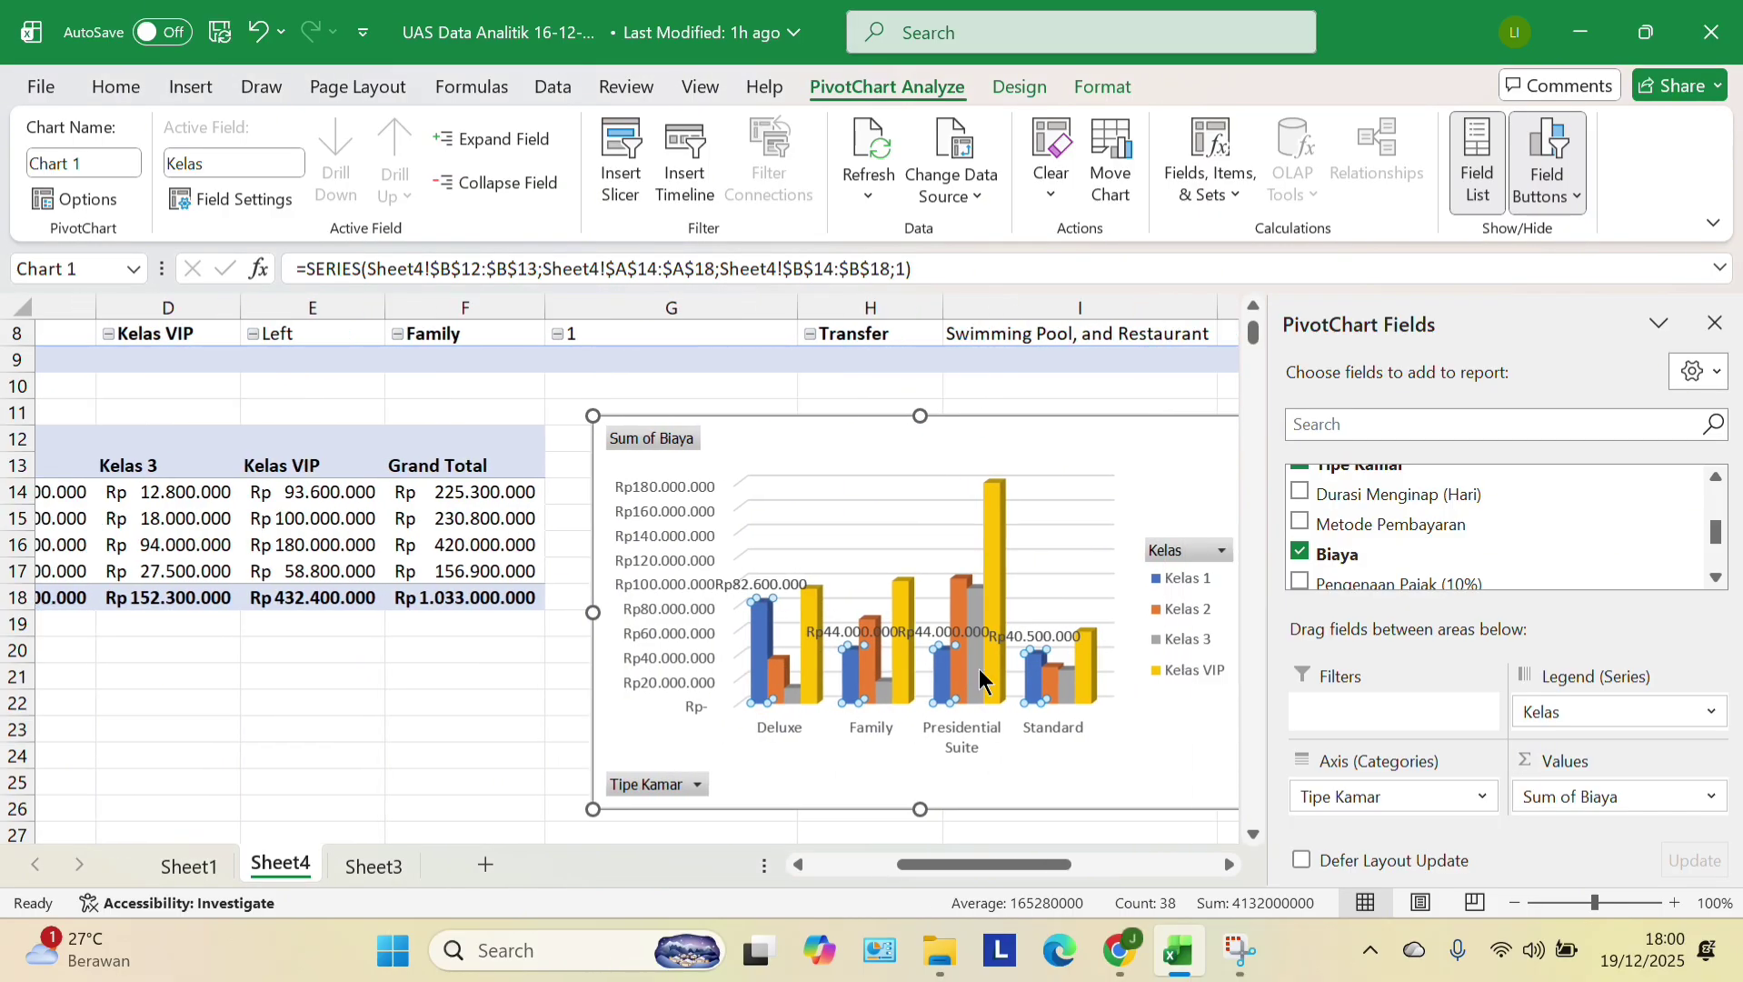
scroll(1077, 647, left, 2)
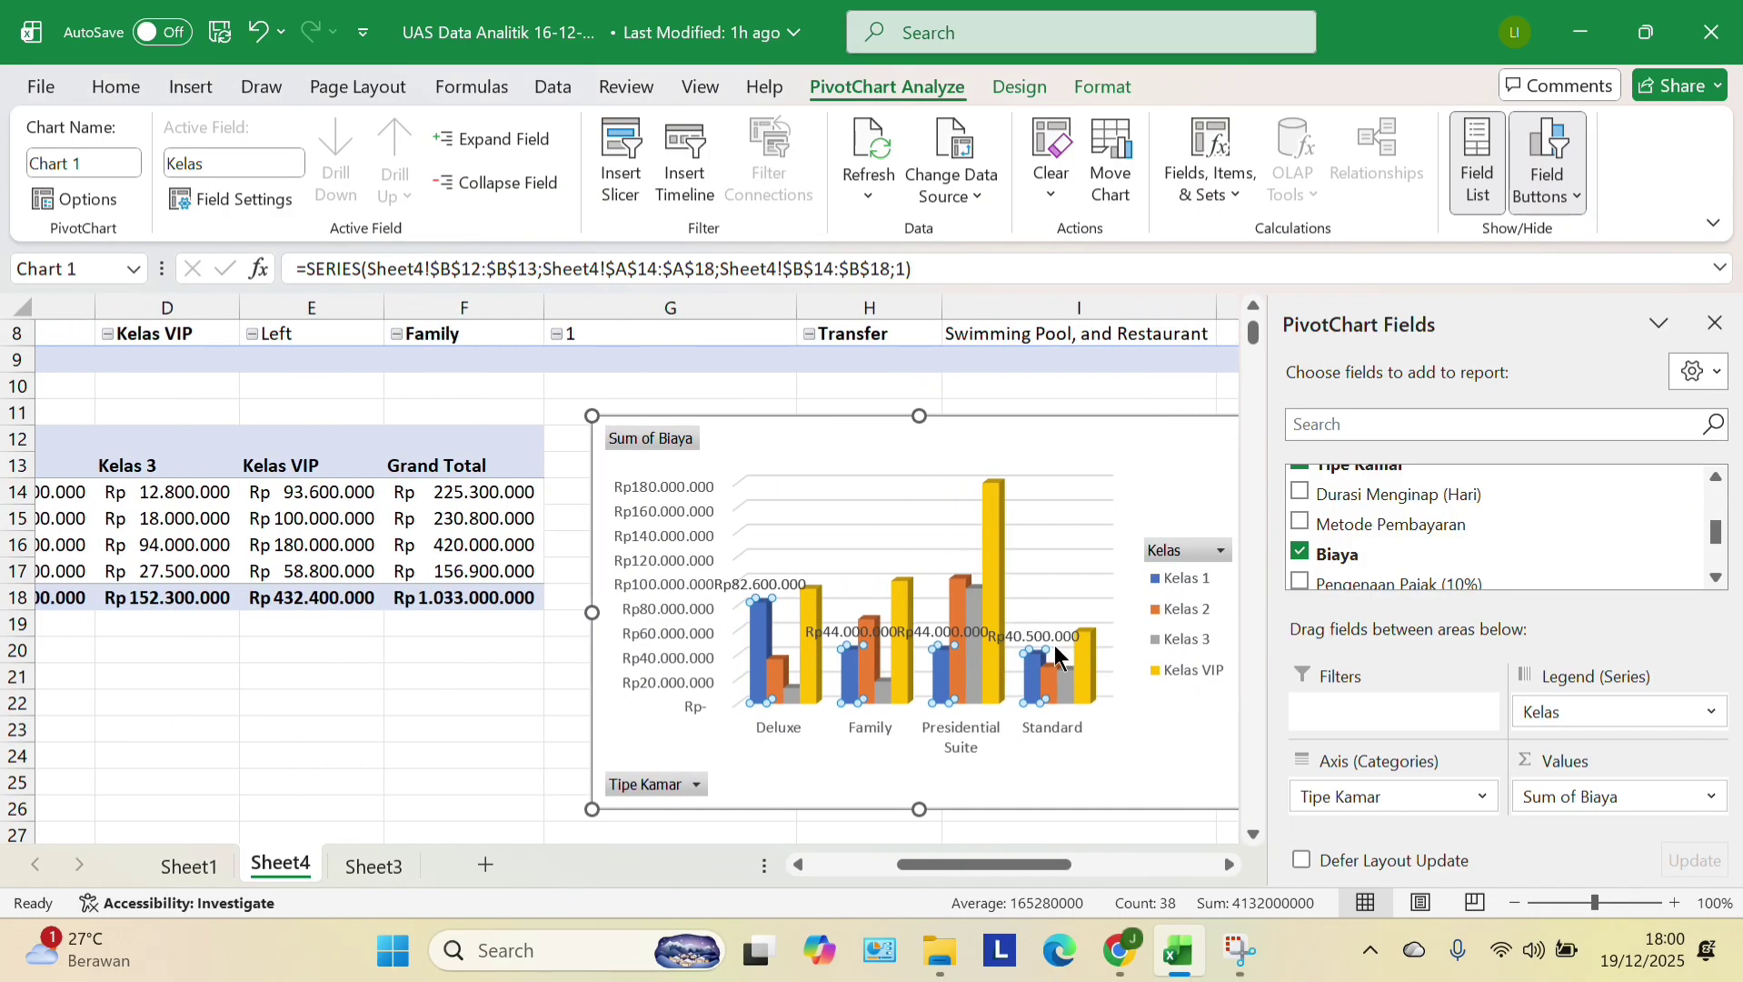
scroll(1063, 649, right, 3)
scroll(1049, 651, left, 1)
scroll(1055, 650, left, 5)
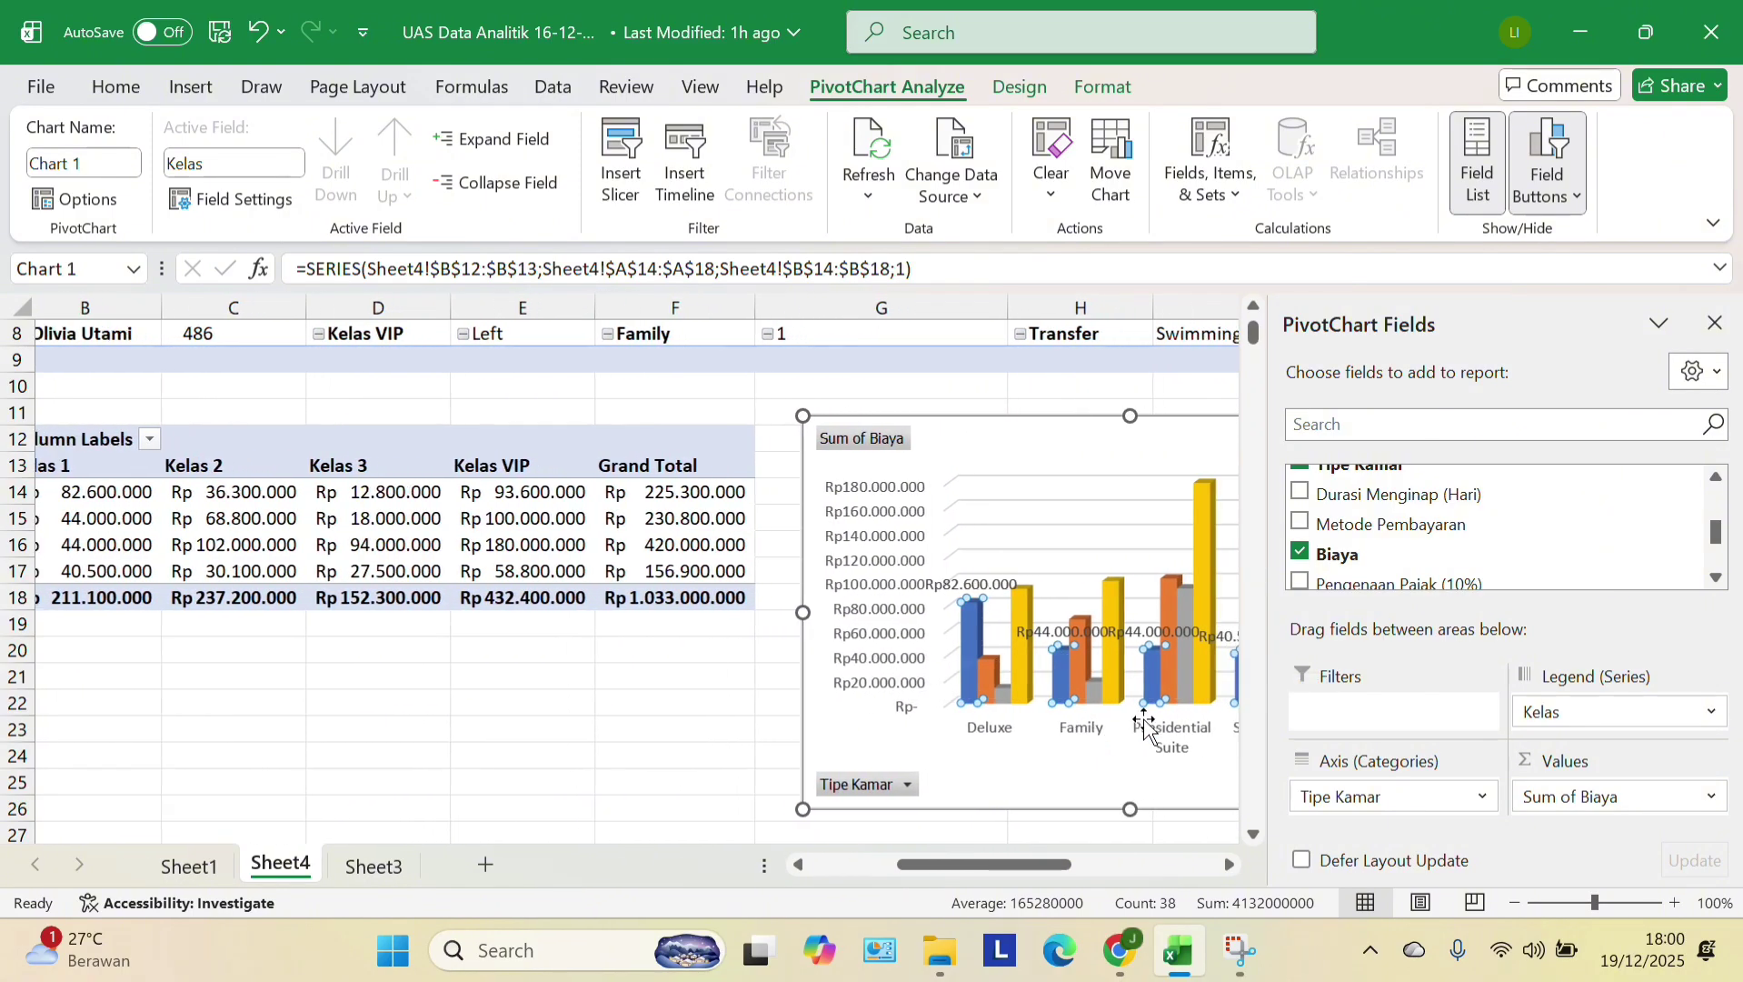
scroll(1051, 727, right, 2)
scroll(1000, 709, left, 5)
scroll(218, 509, right, 5)
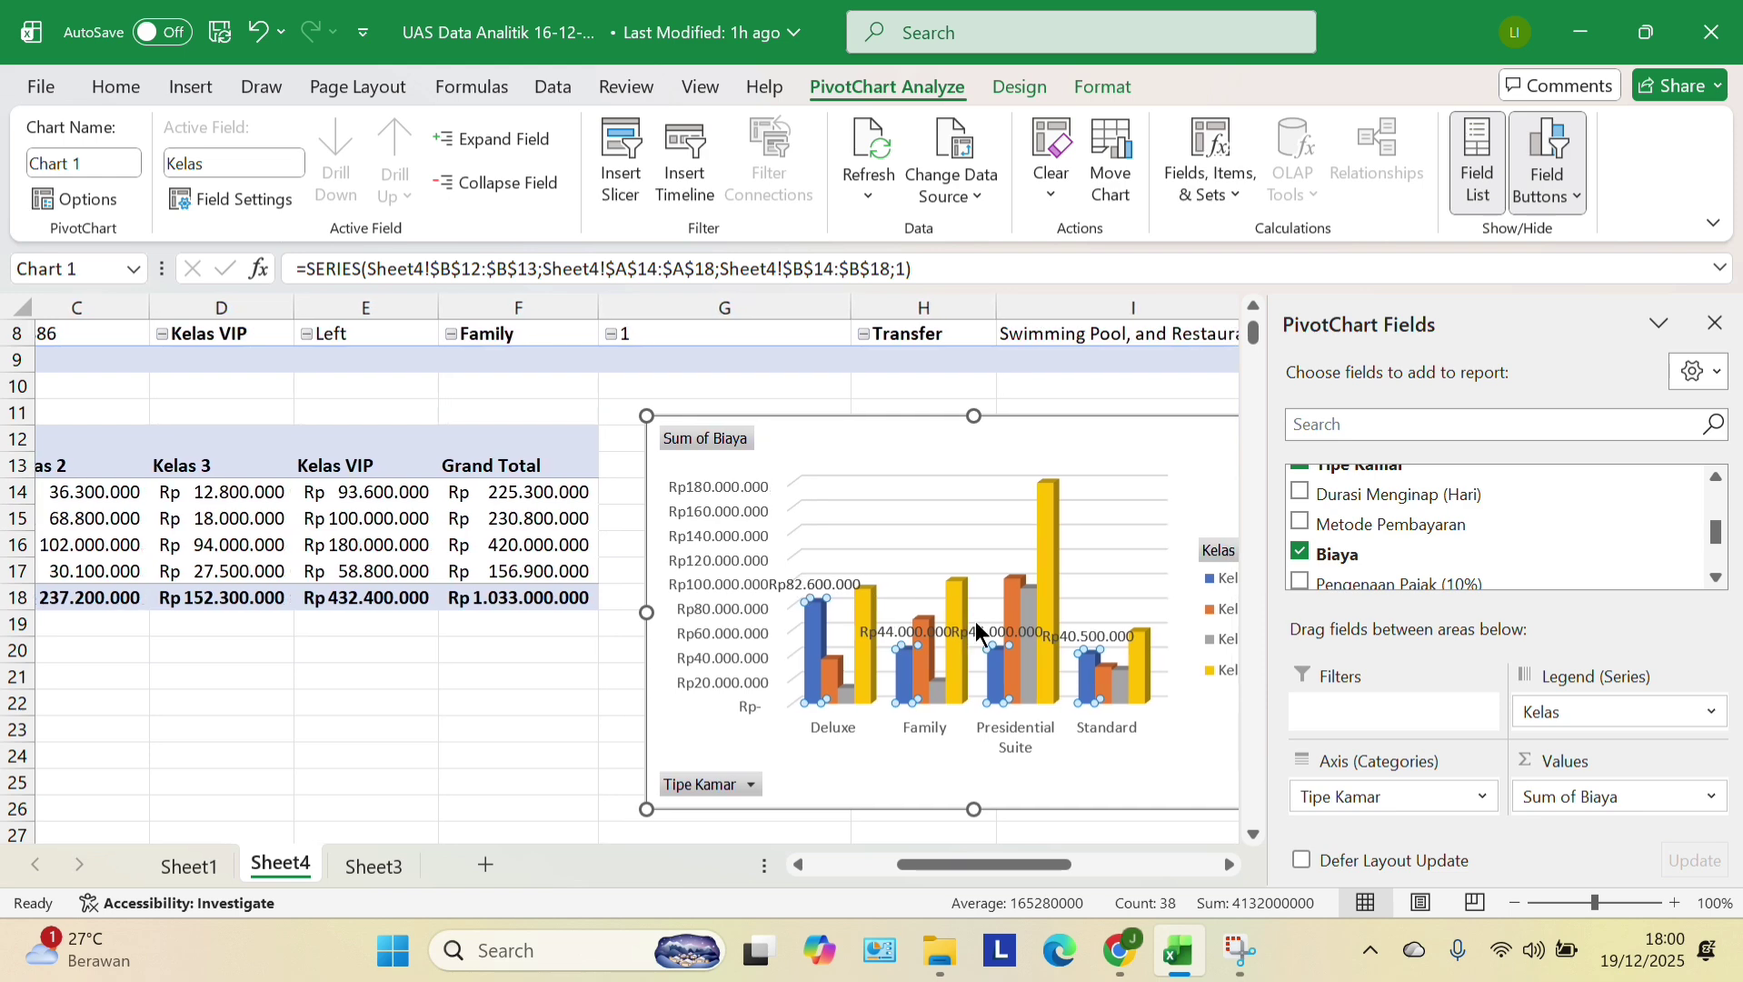
scroll(878, 698, left, 1)
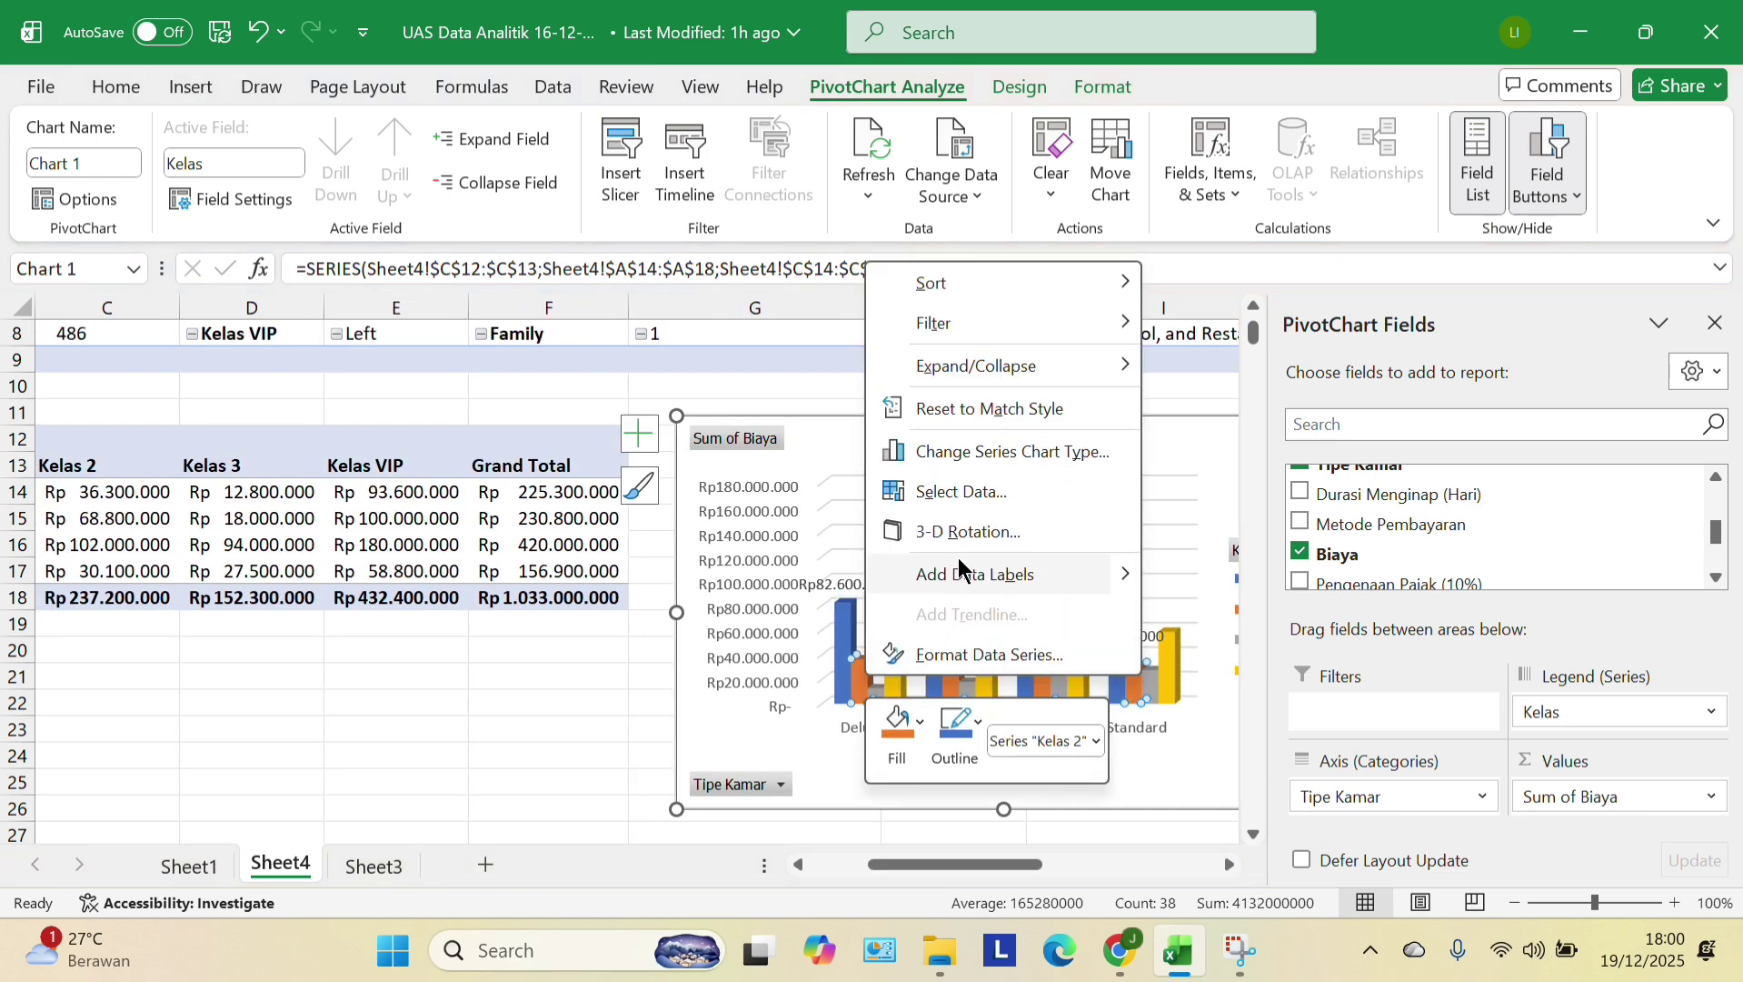
click(966, 577)
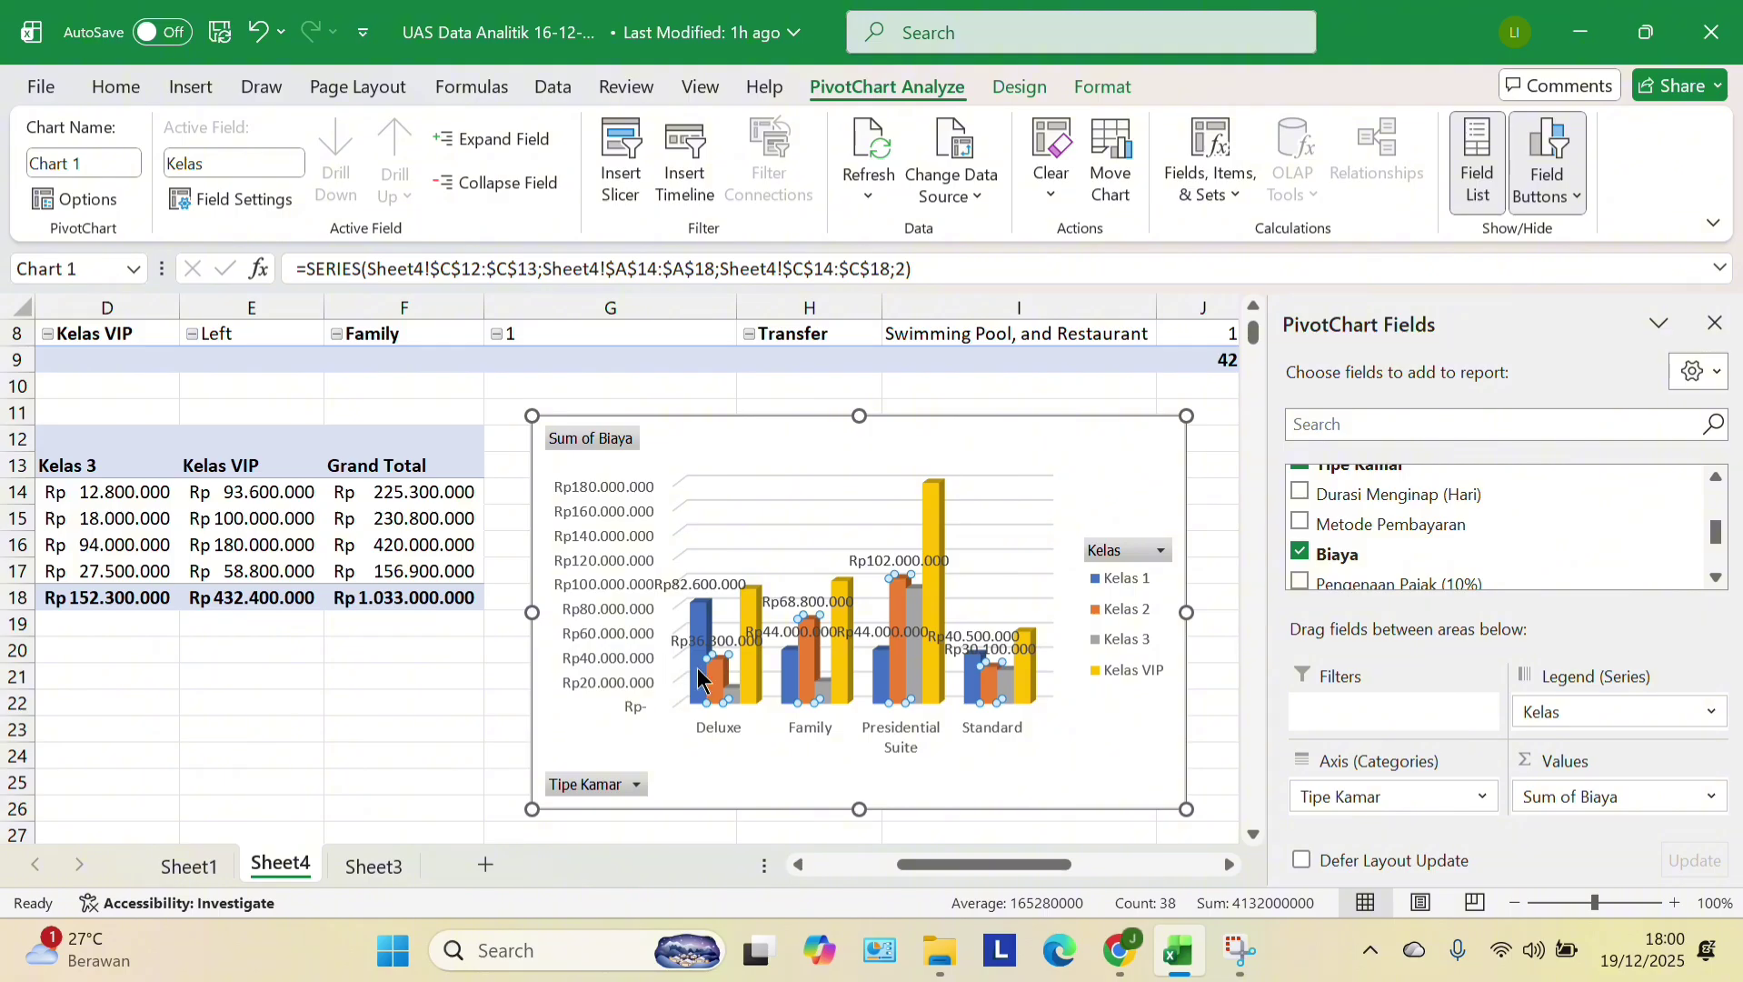
- Undo the data labels on the Kelas 2 and Kelas 1 series of the column chart
click(267, 38)
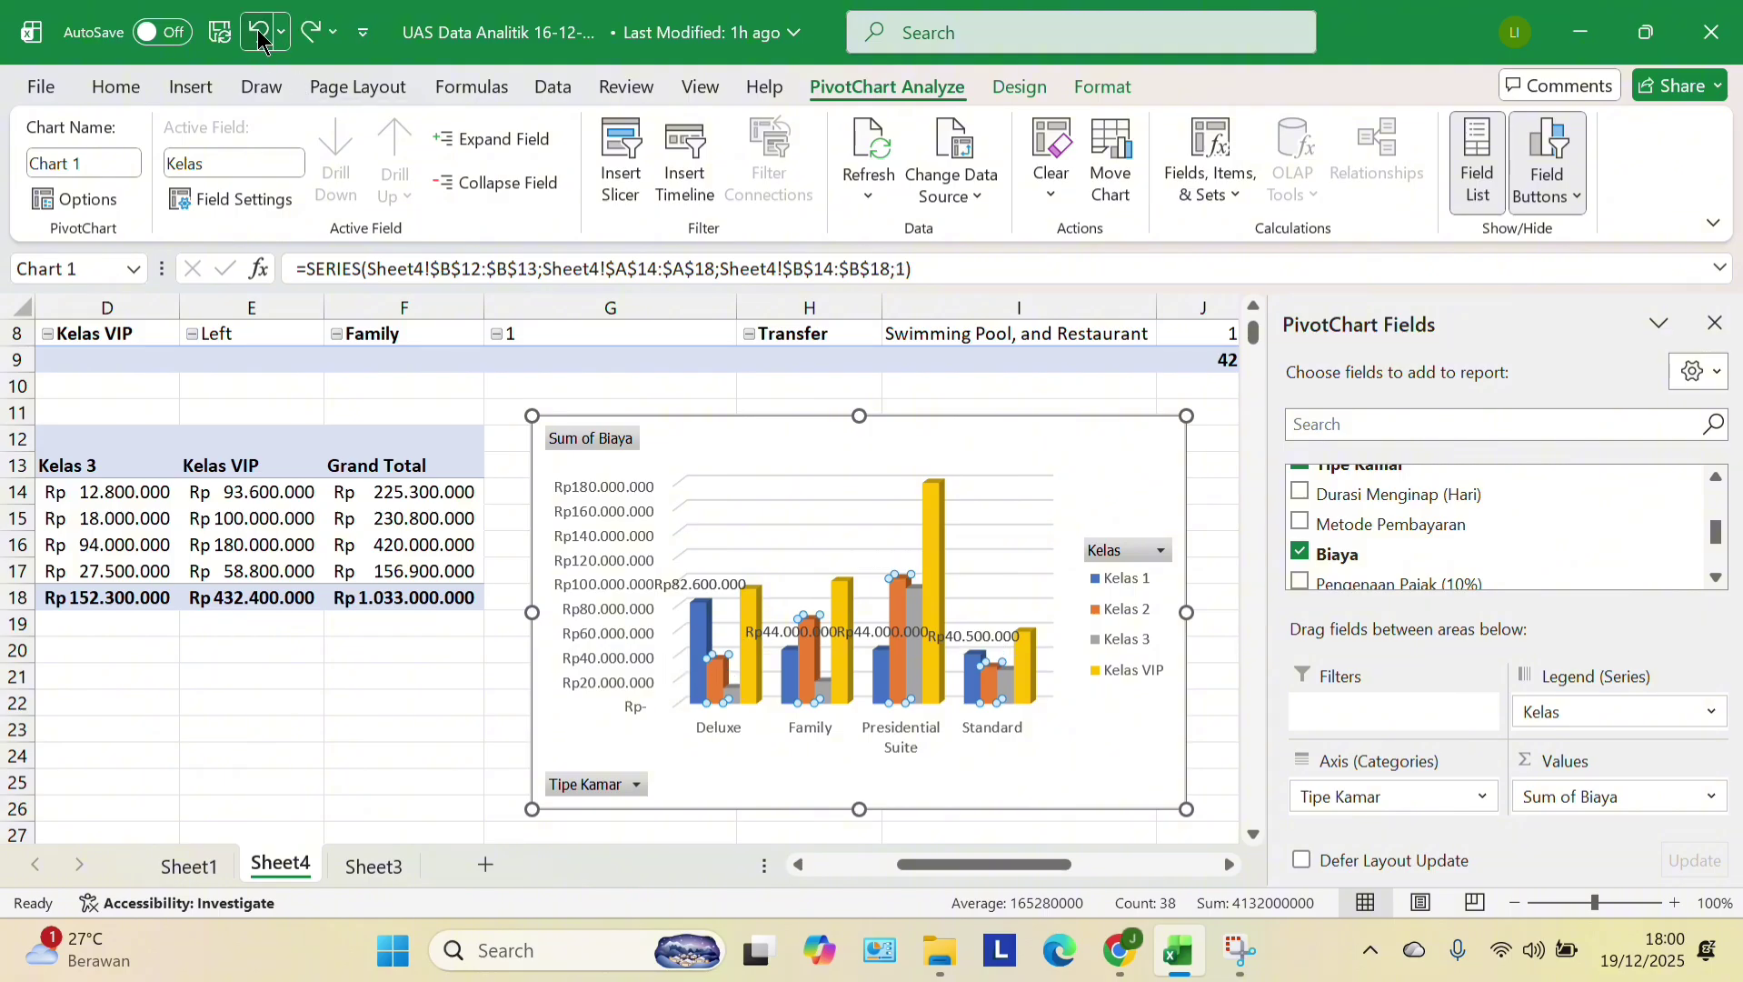
click(266, 38)
scroll(816, 653, left, 4)
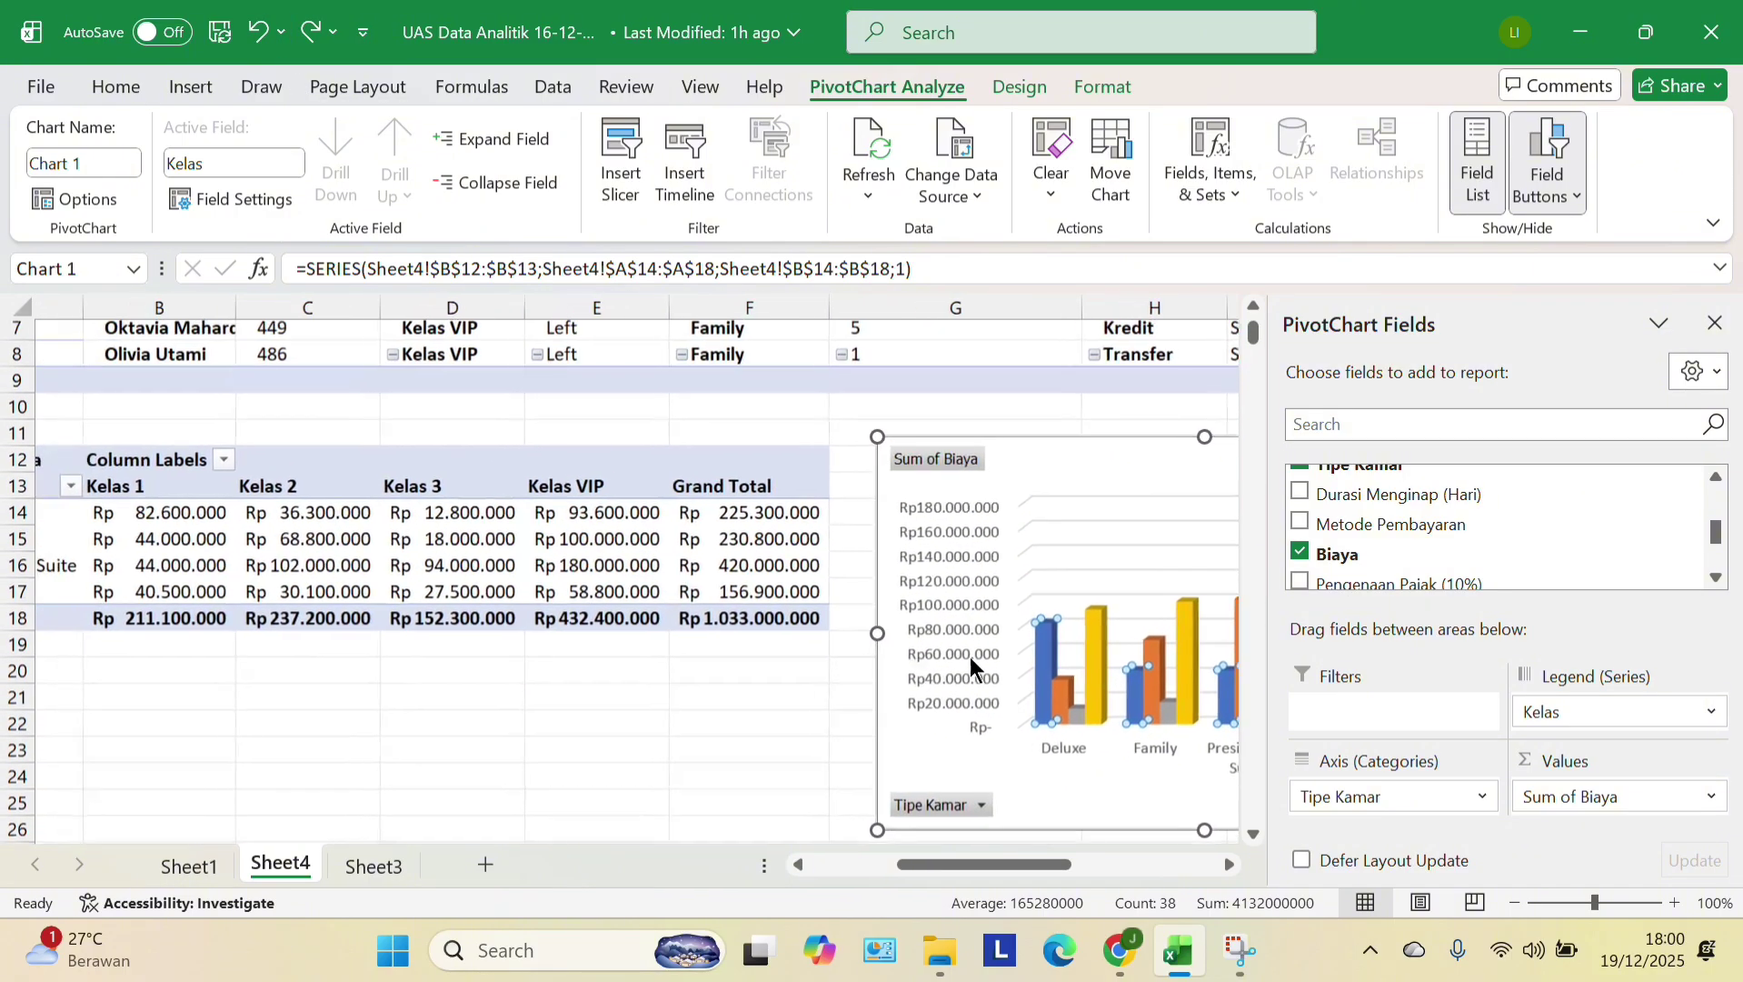
scroll(1011, 658, right, 2)
scroll(1010, 644, up, 2)
scroll(1011, 644, left, 3)
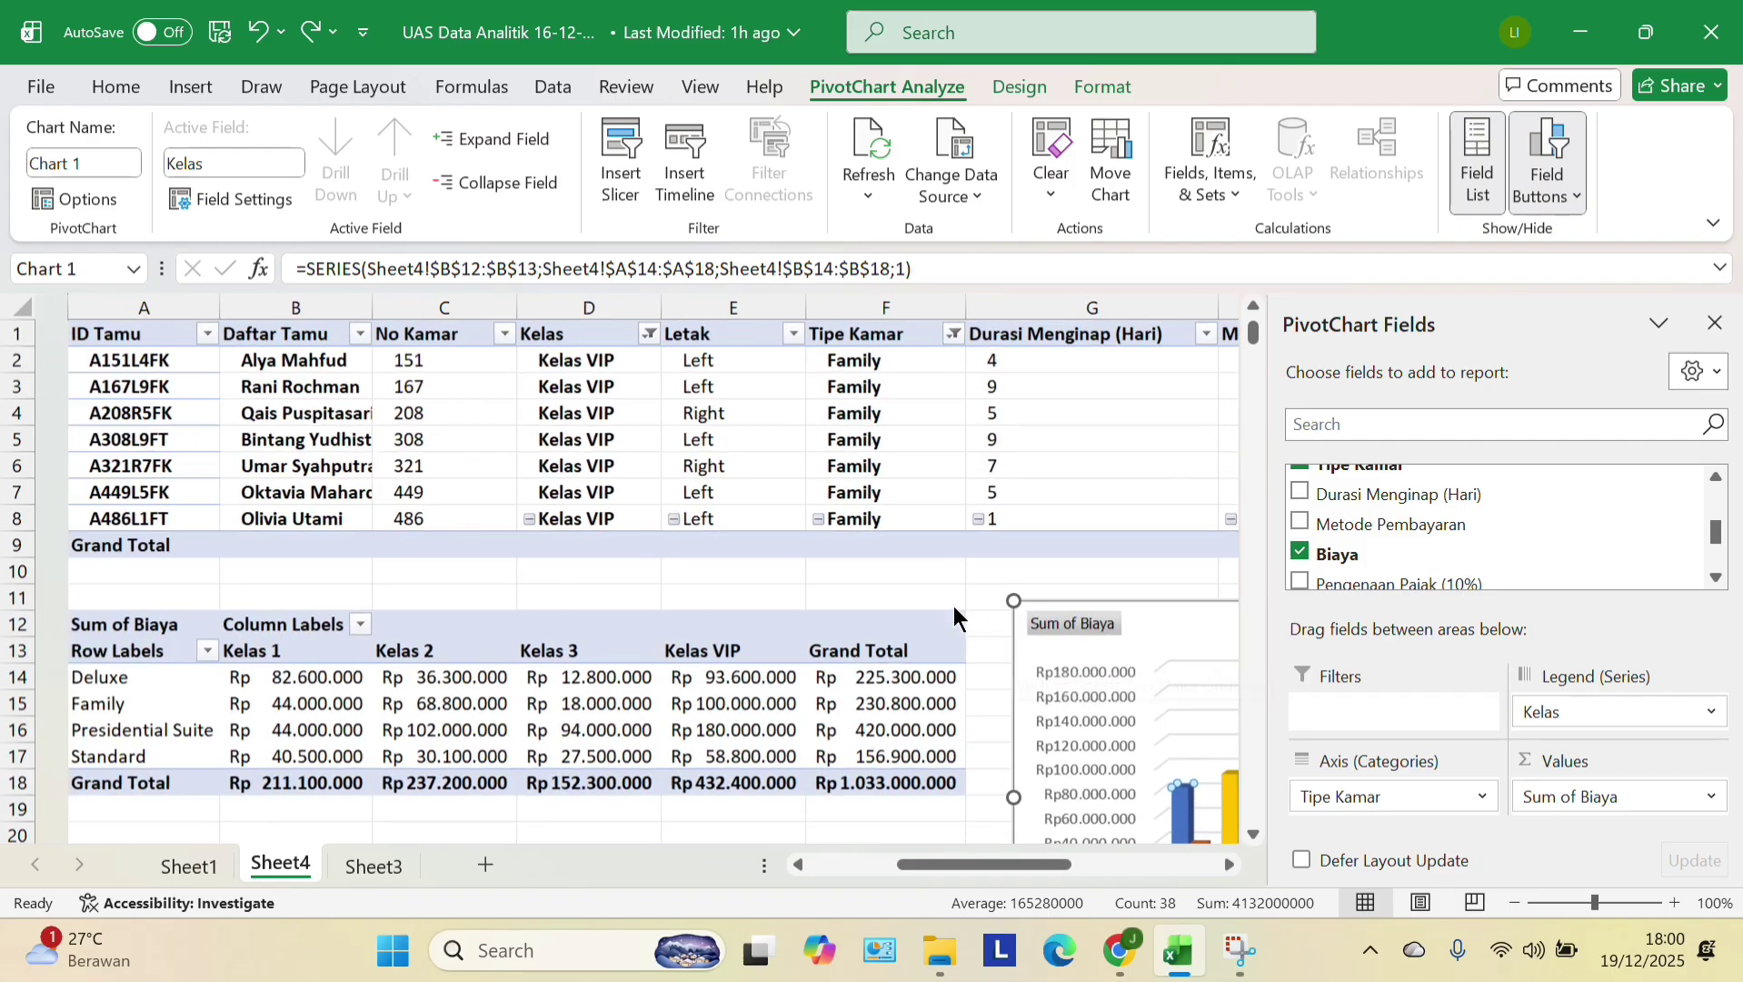
scroll(953, 604, down, 4)
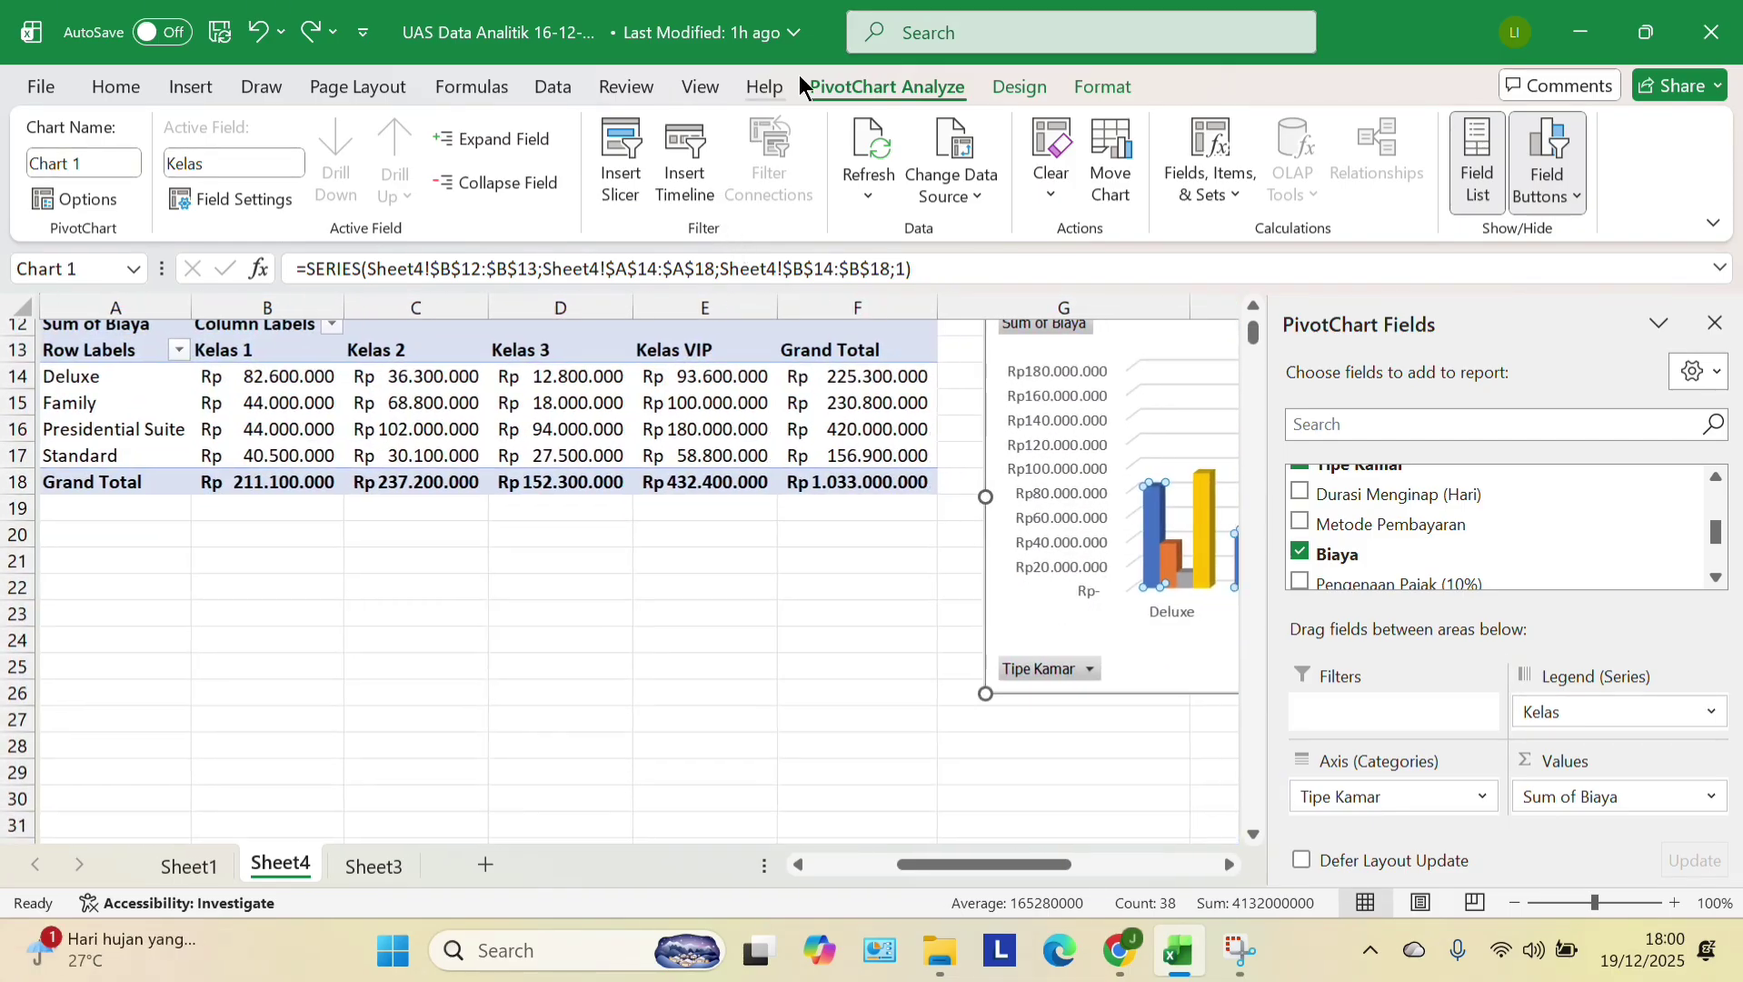